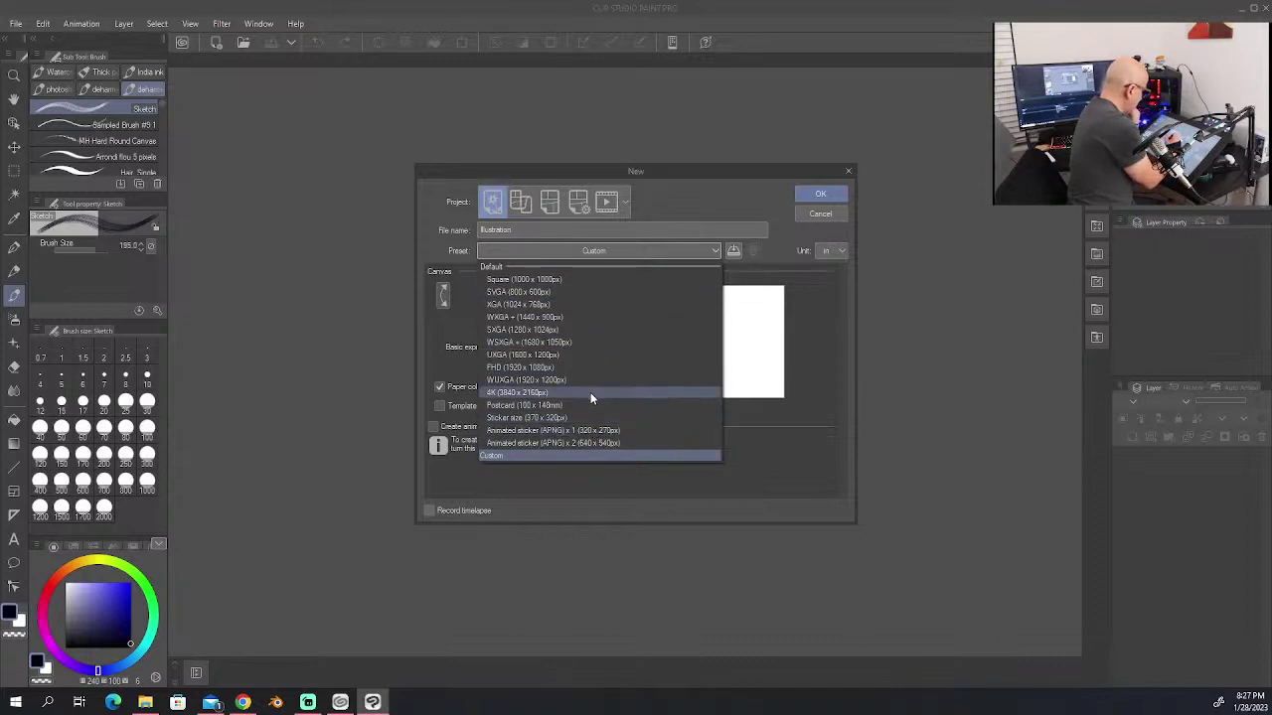
# Step: Review the Webtoon, Comic and all-comic-settings project types for the new file, and return the project type to Illustration
pyautogui.click(703, 206)
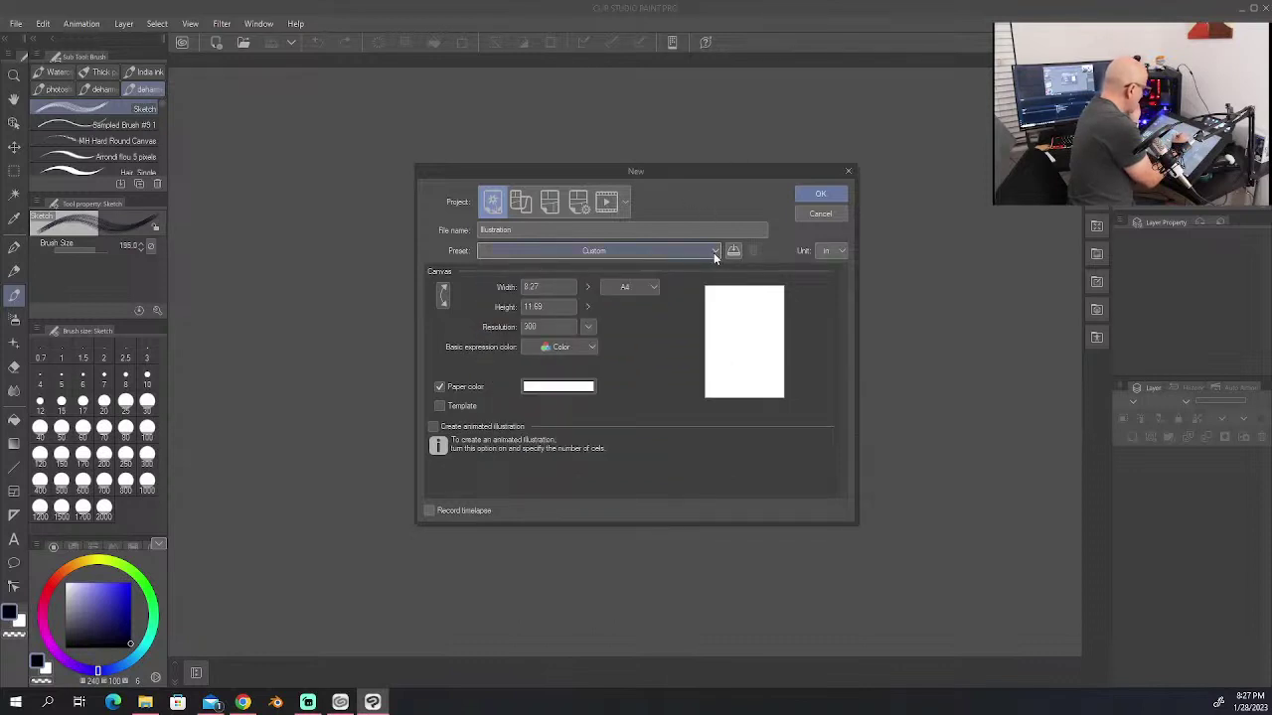
pyautogui.click(529, 204)
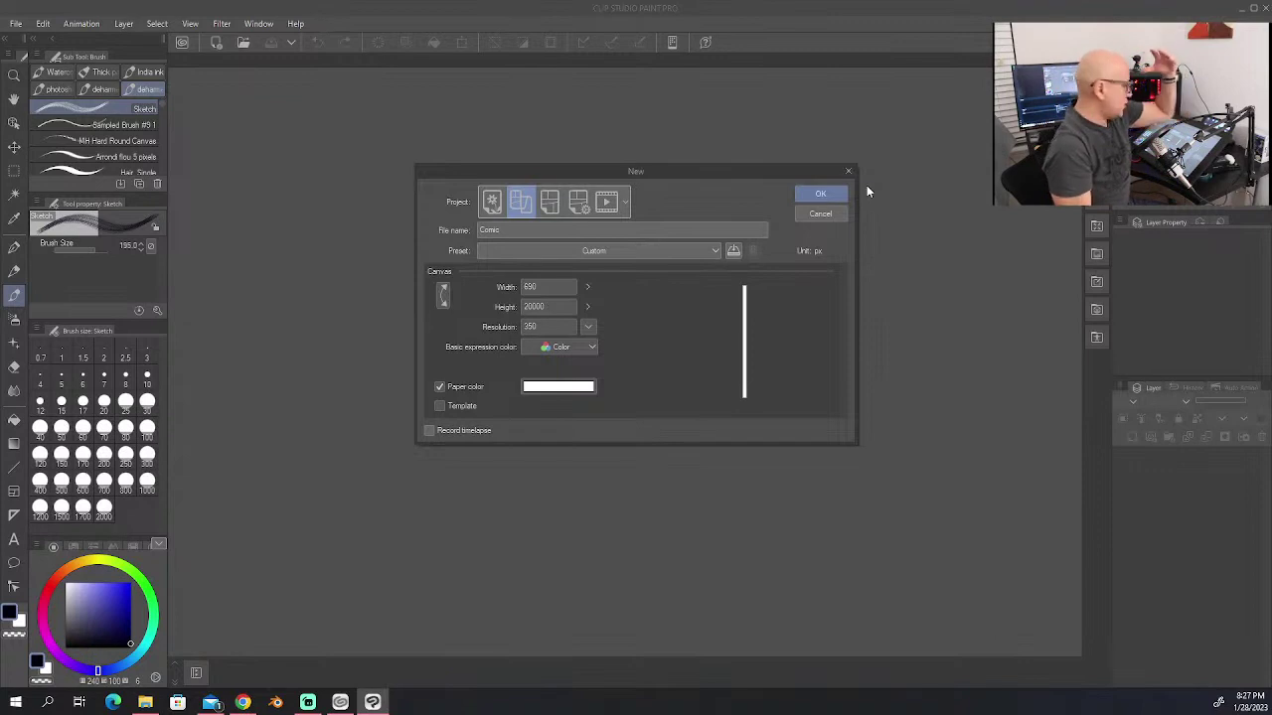
pyautogui.click(550, 202)
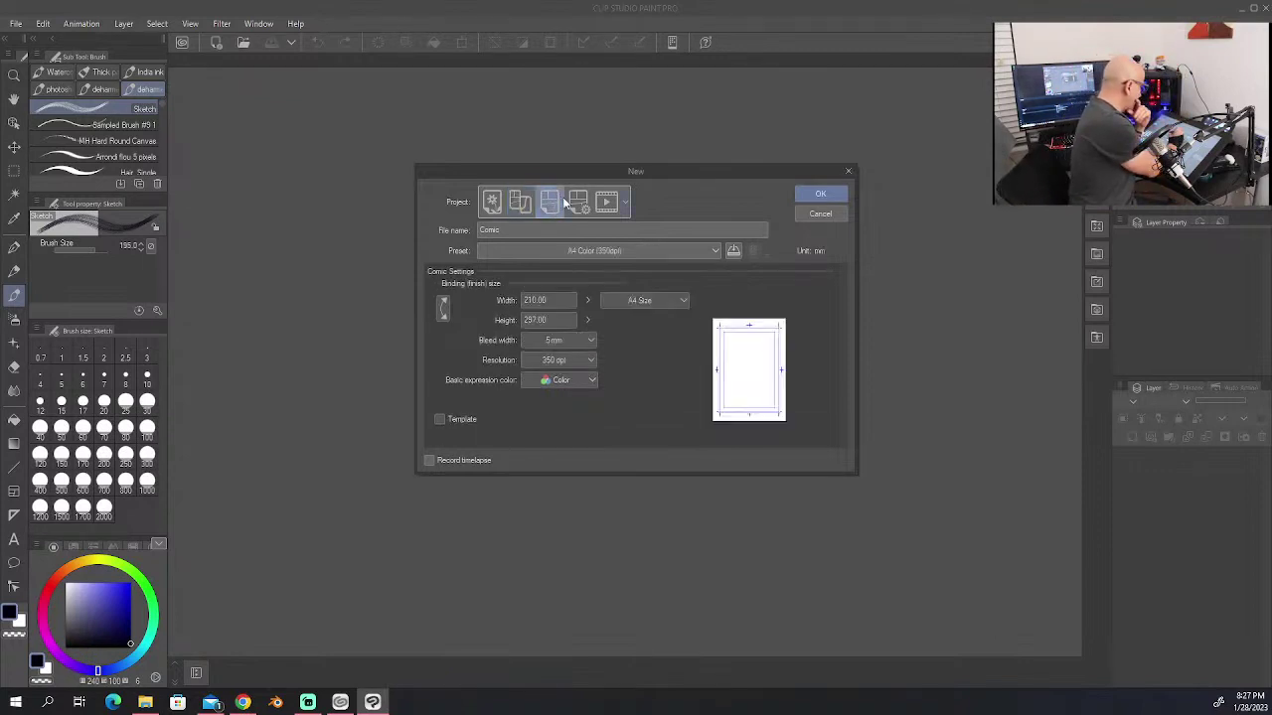
pyautogui.click(579, 201)
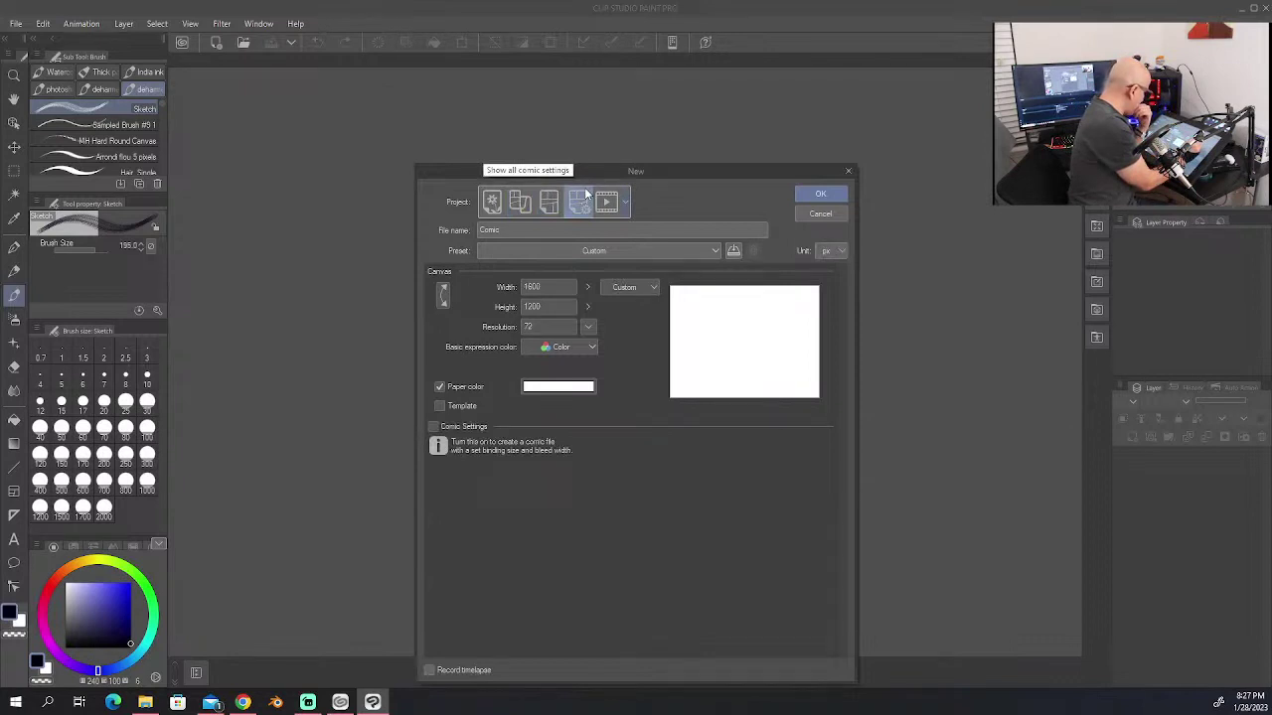
pyautogui.click(624, 204)
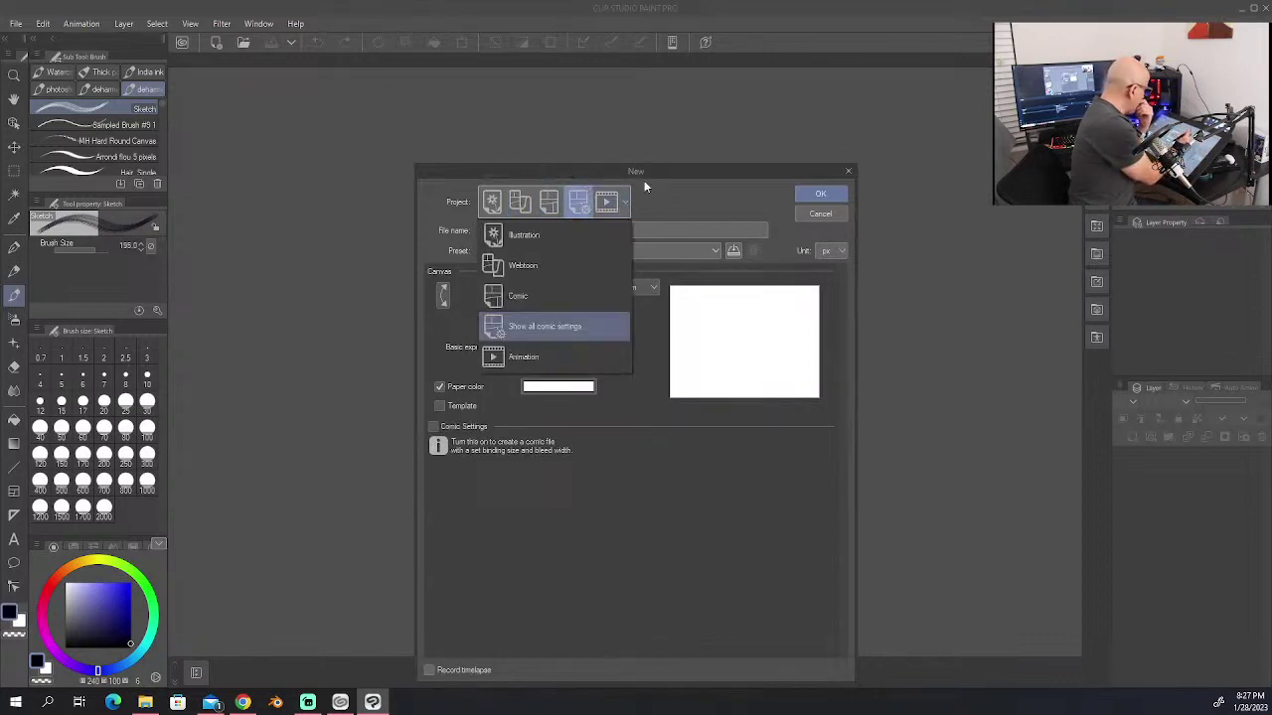
pyautogui.click(557, 235)
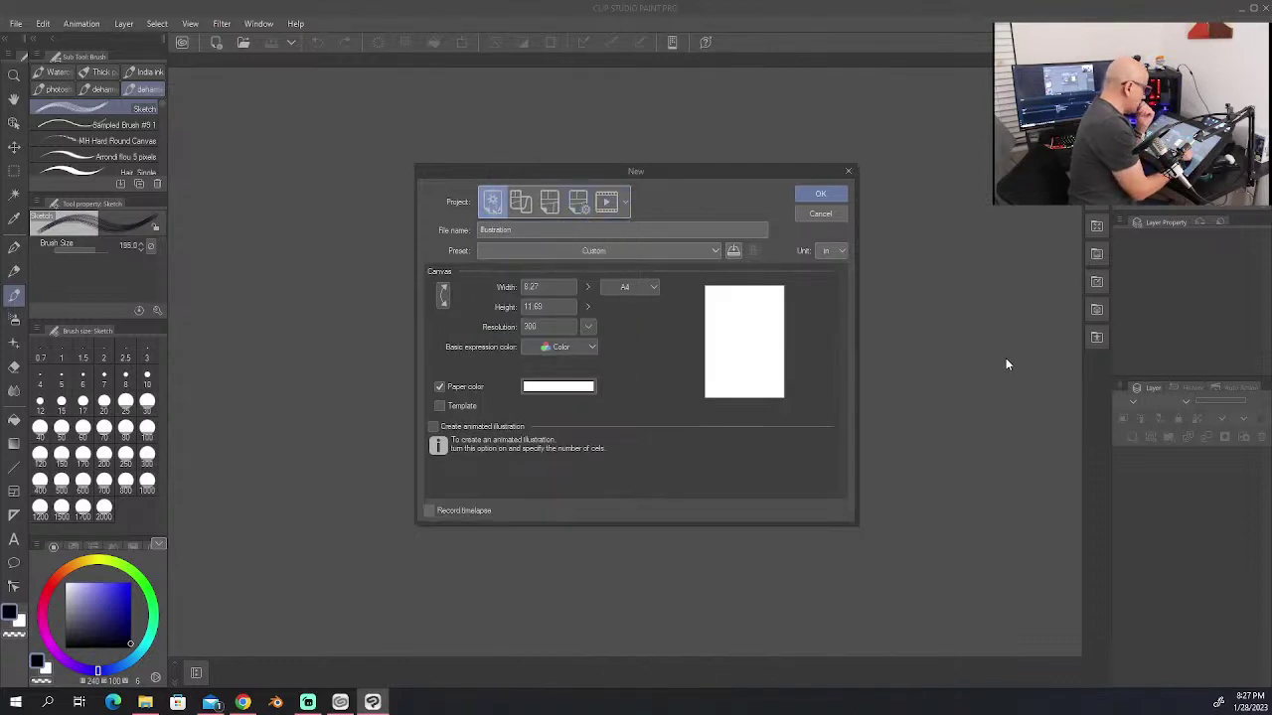
# Step: Look over the preset list and try the A5, A6, B6, B5 and B4 paper sizes for the new illustration canvas
pyautogui.click(715, 251)
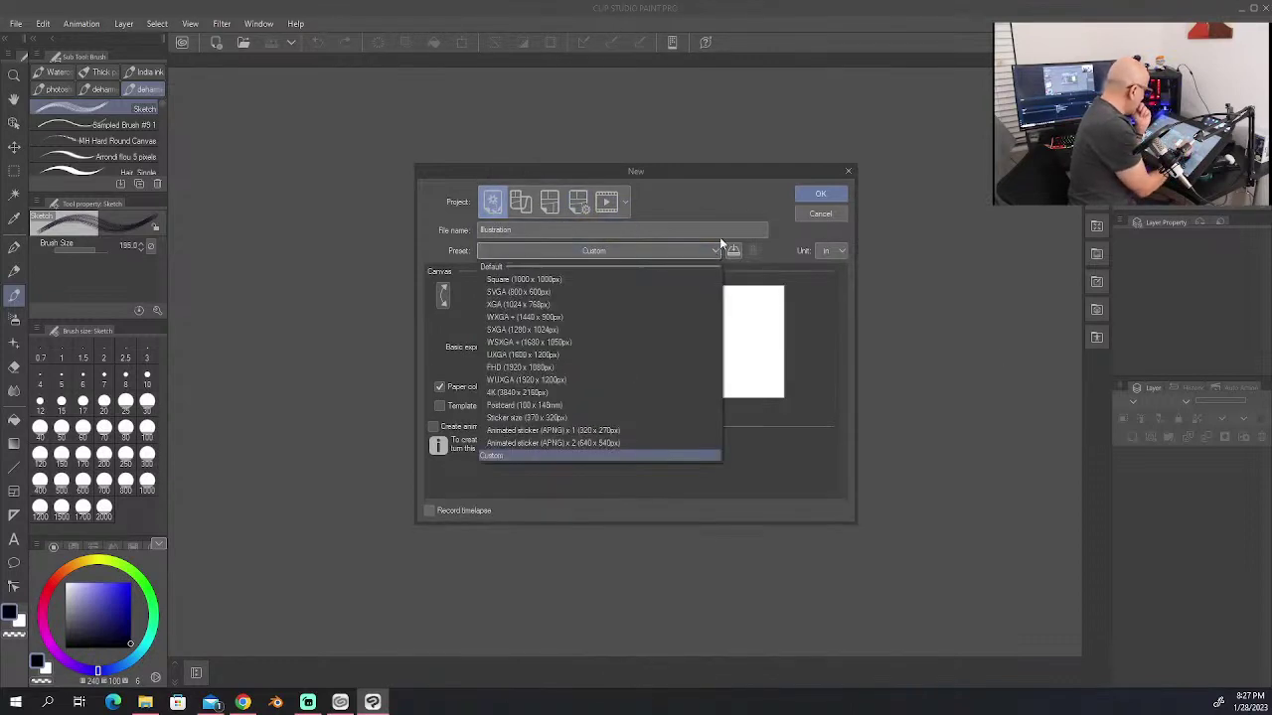
pyautogui.click(796, 381)
pyautogui.click(653, 288)
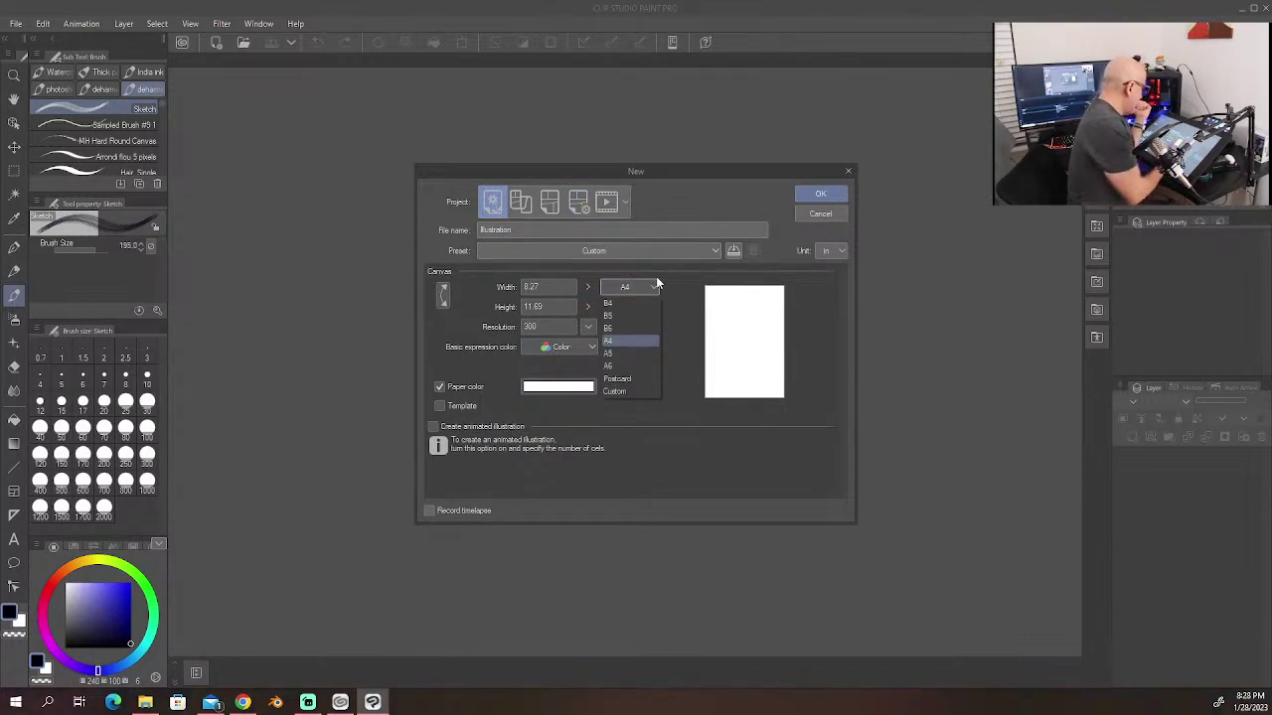
pyautogui.click(622, 352)
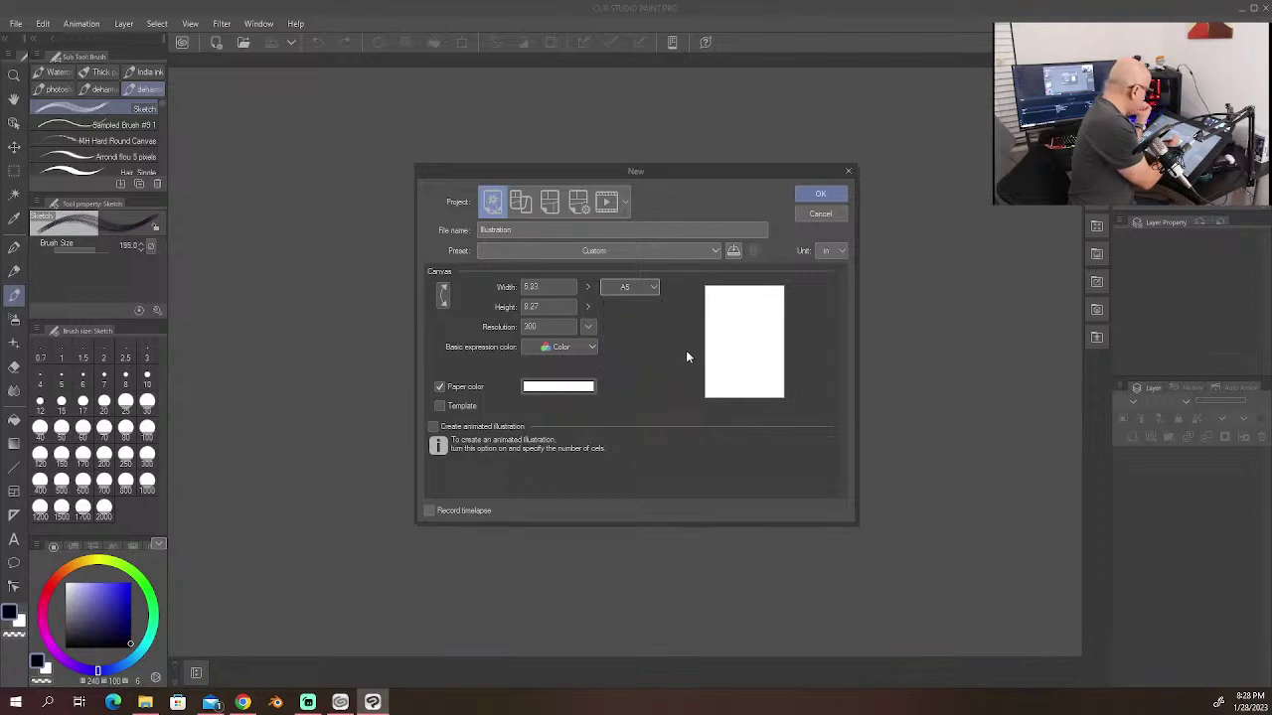
pyautogui.click(652, 288)
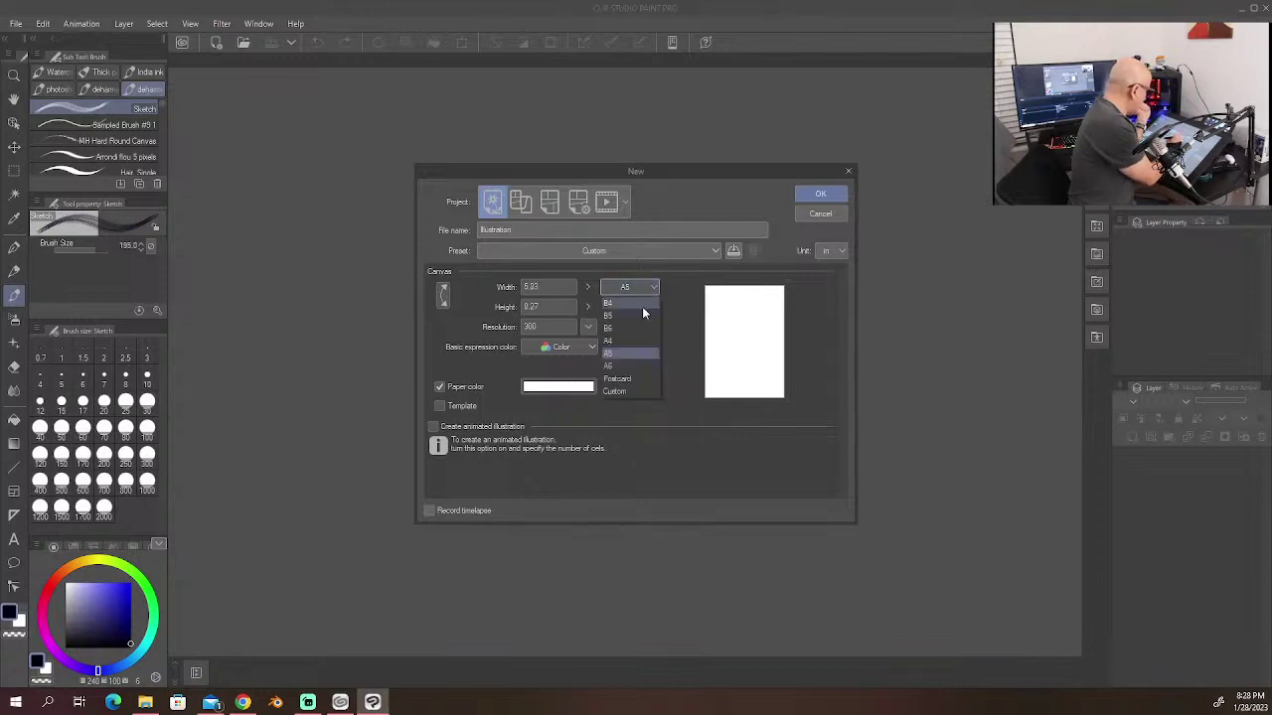
pyautogui.click(632, 365)
pyautogui.click(653, 287)
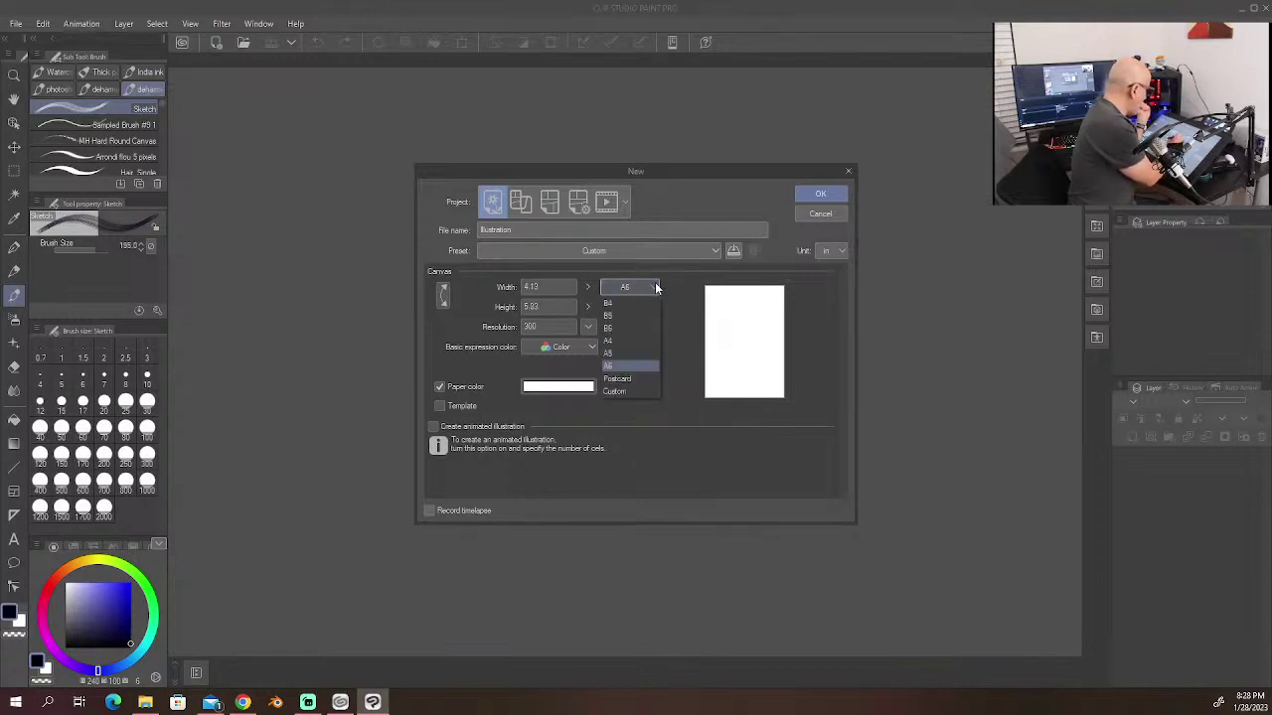
pyautogui.click(630, 327)
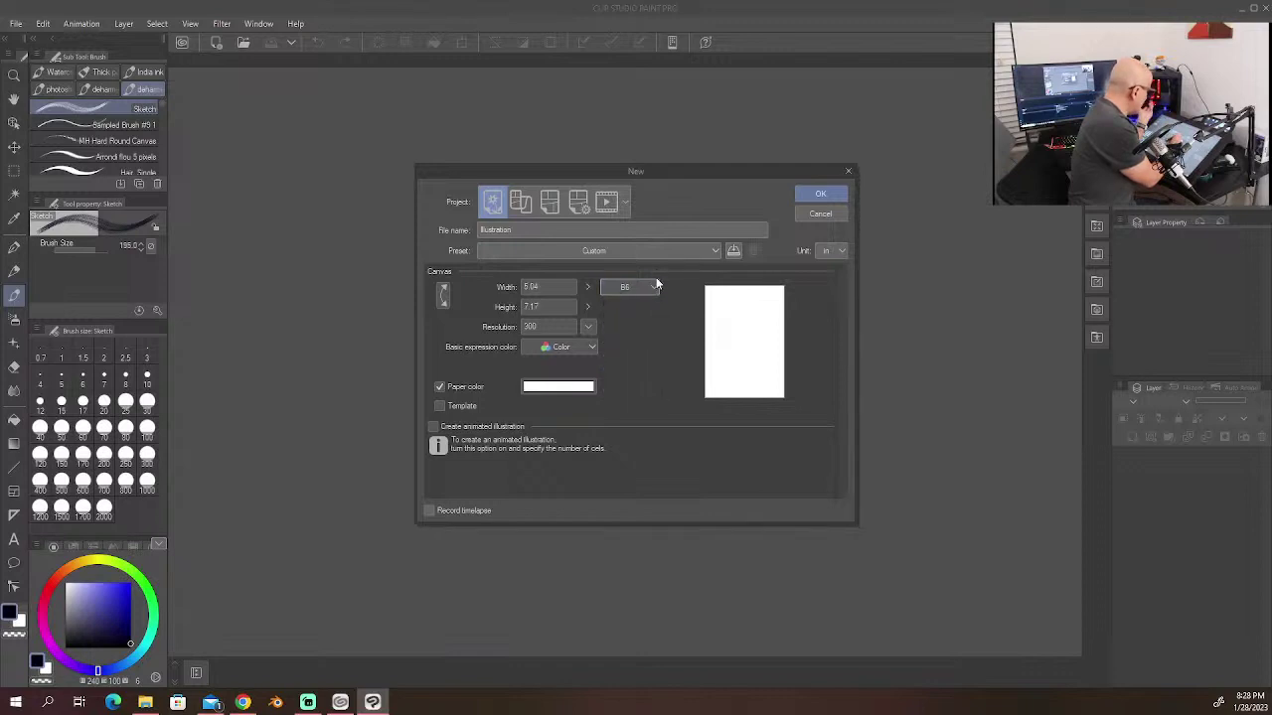
pyautogui.click(654, 287)
pyautogui.click(633, 315)
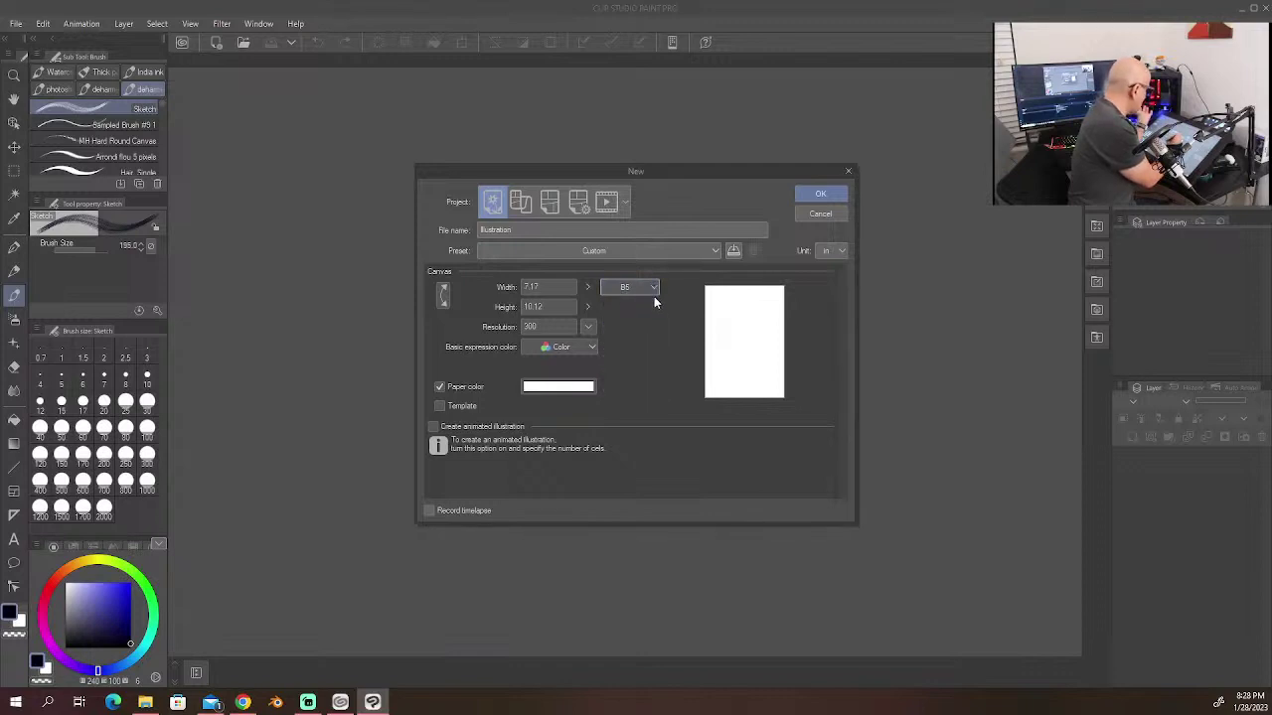
pyautogui.click(654, 288)
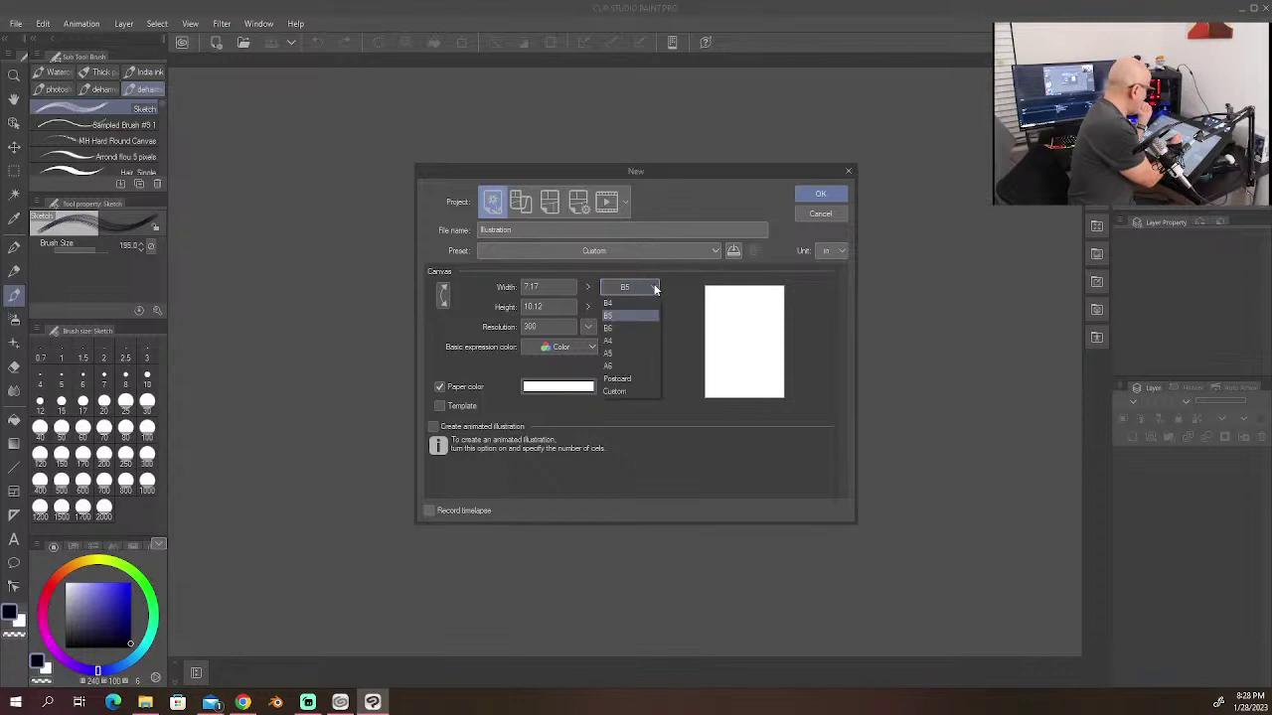
pyautogui.click(641, 303)
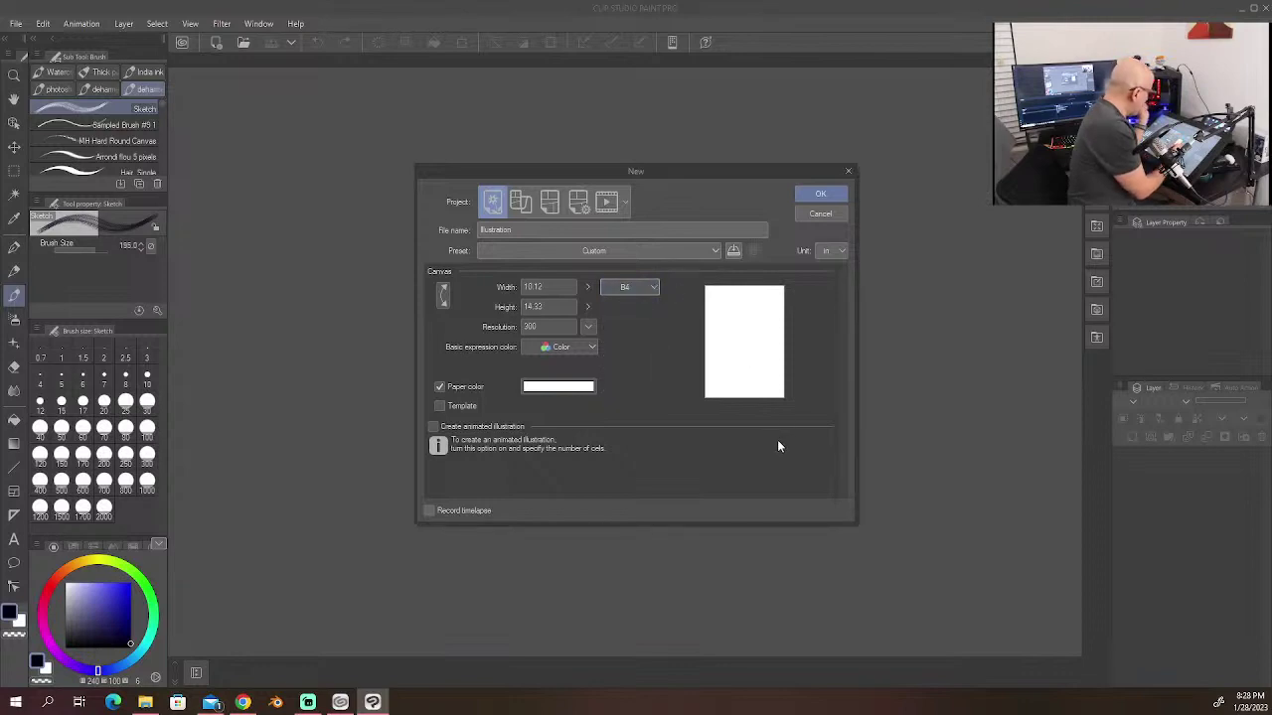
# Step: Set the paper size to A4 and create the new illustration canvas at 300 dpi
pyautogui.click(654, 288)
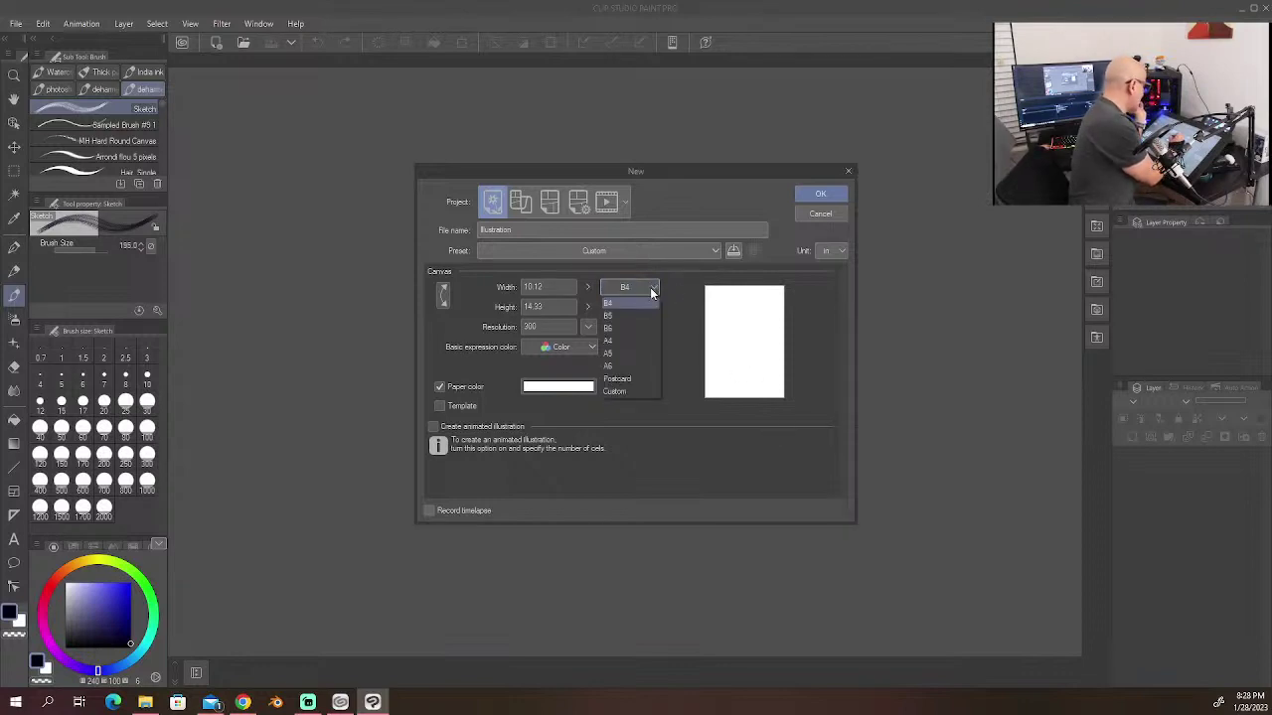
pyautogui.click(640, 339)
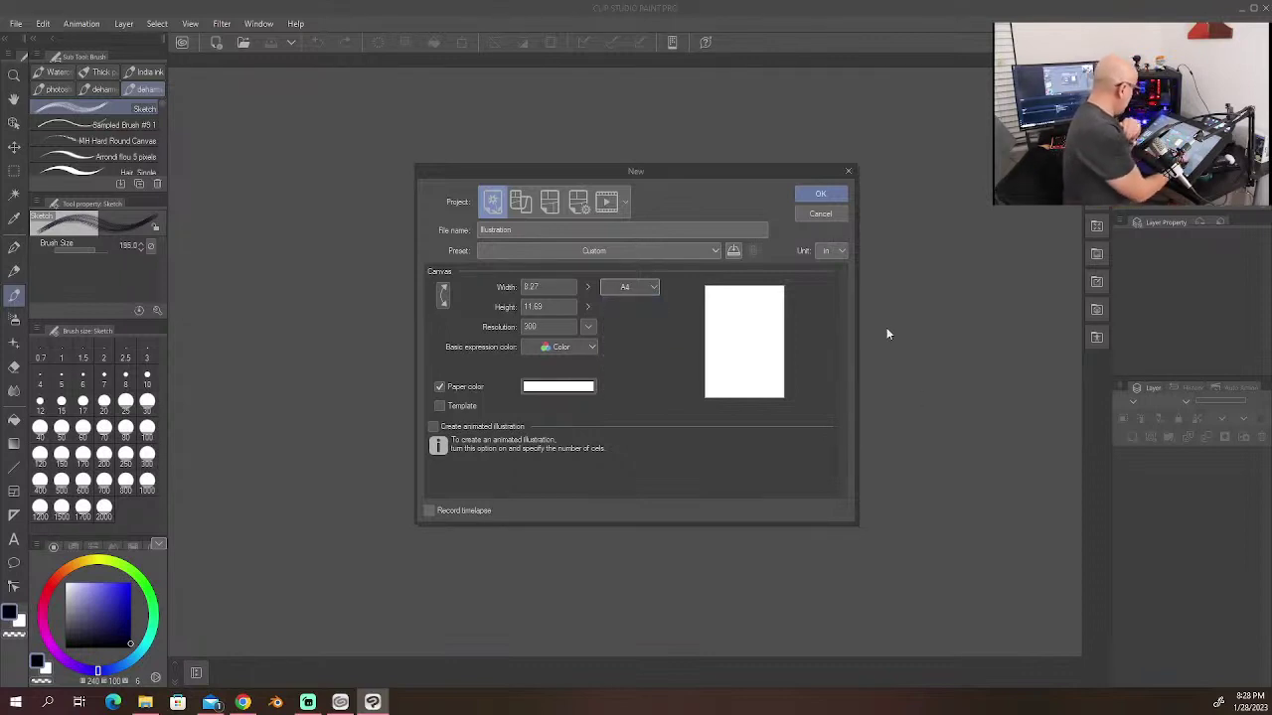
pyautogui.click(835, 189)
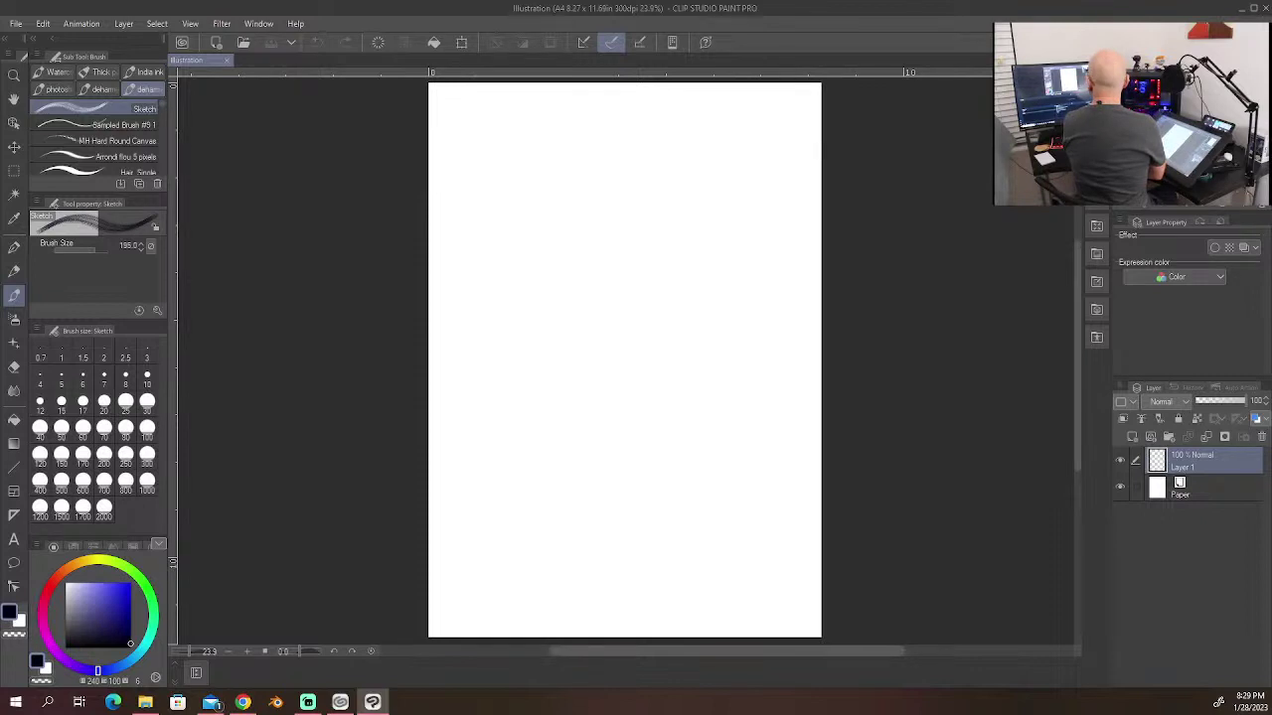
pyautogui.hotkey('alt', 'Tab')
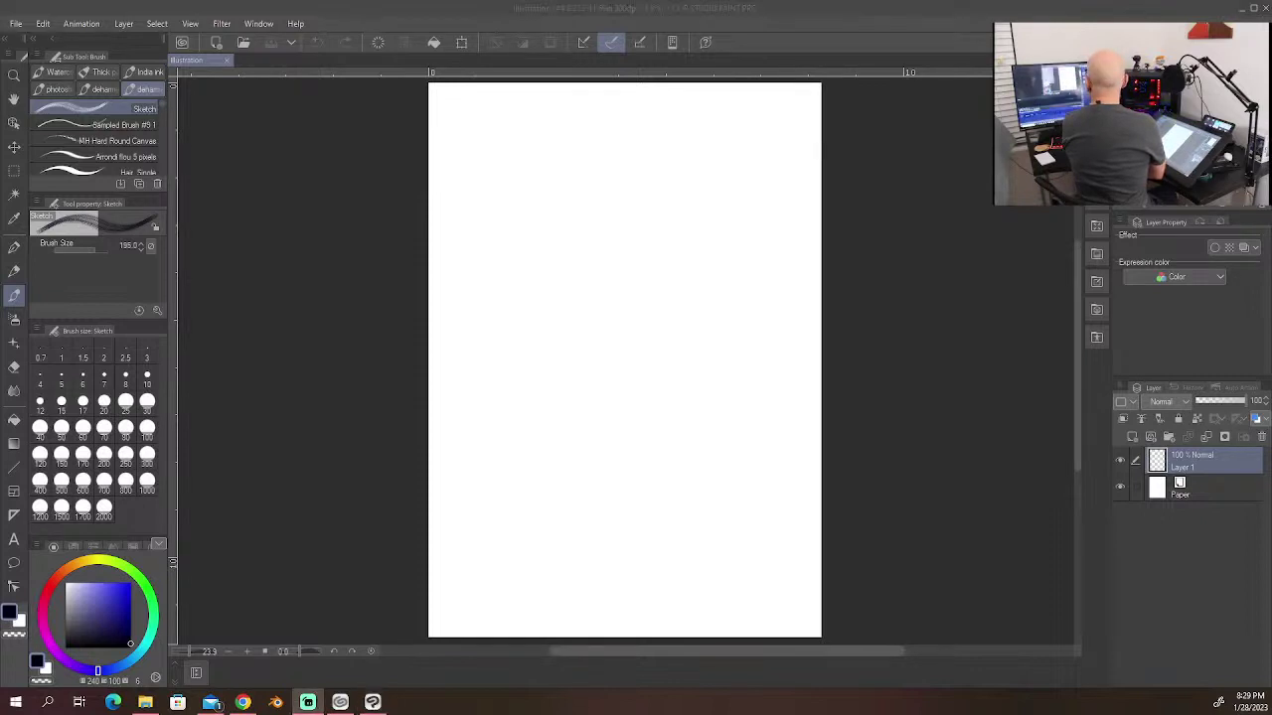
pyautogui.hotkey('alt', 'Tab')
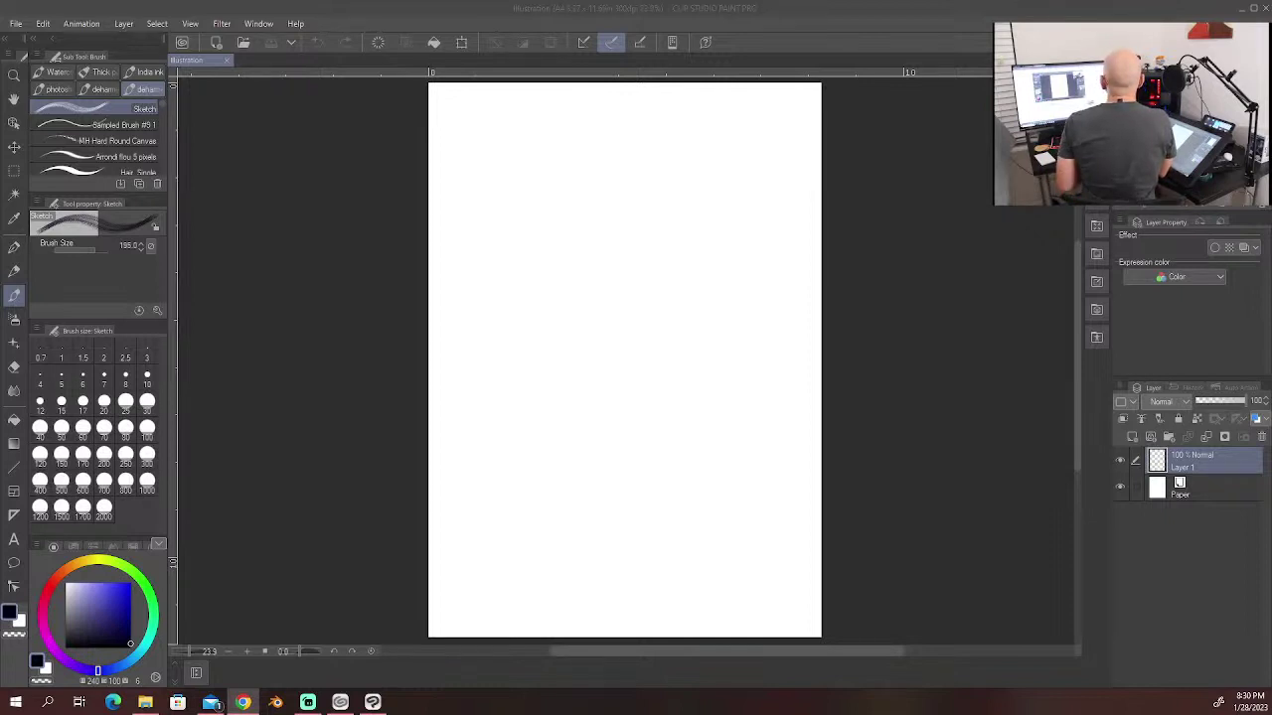
pyautogui.hotkey('alt', 'Tab')
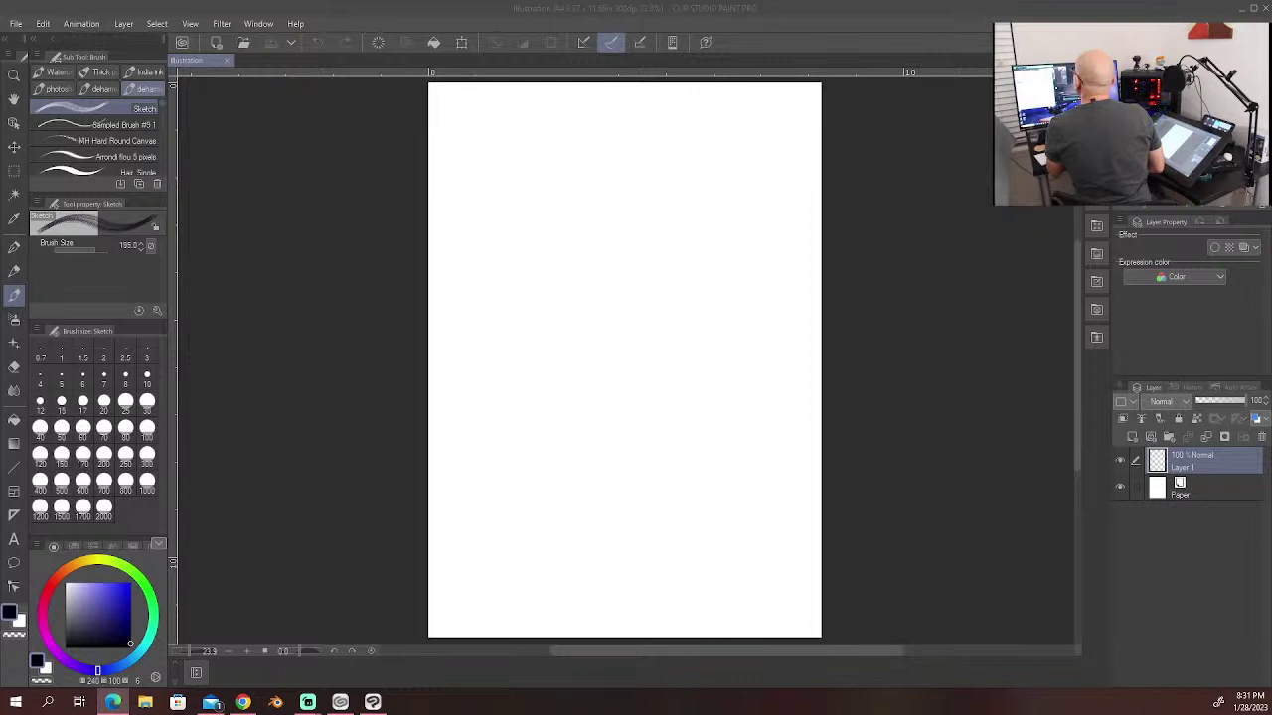
pyautogui.hotkey('alt', 'F4')
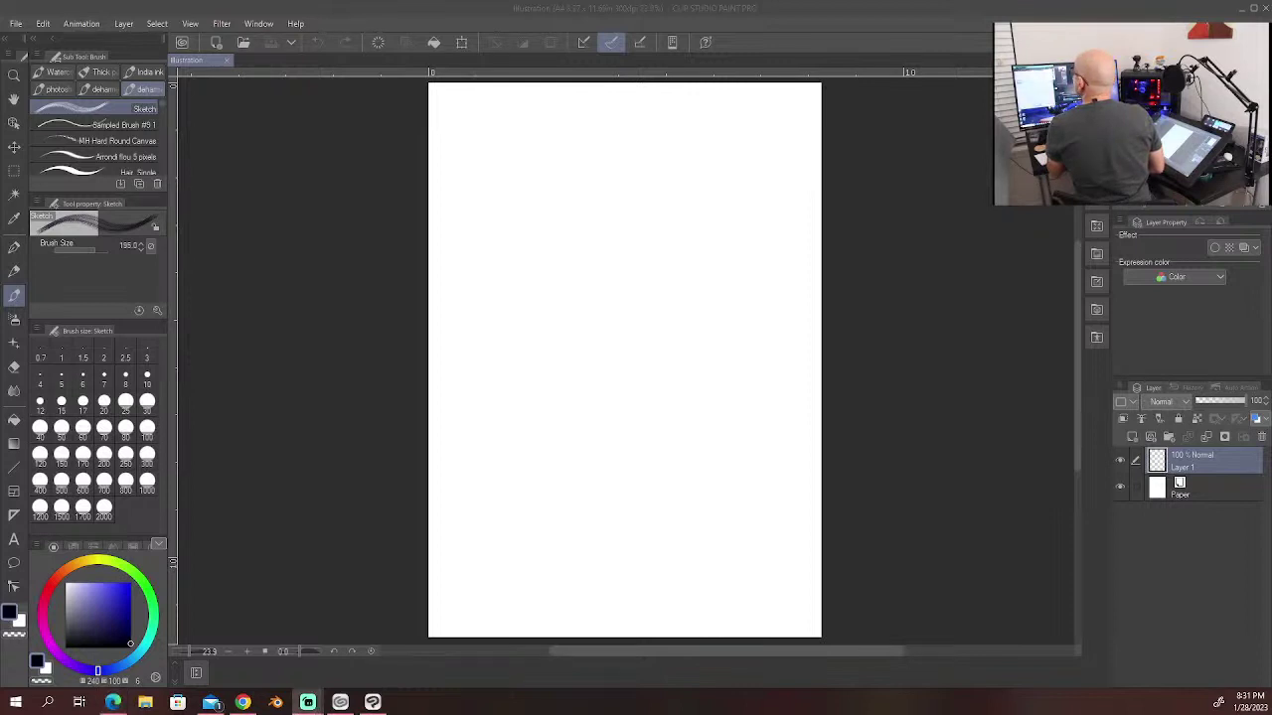
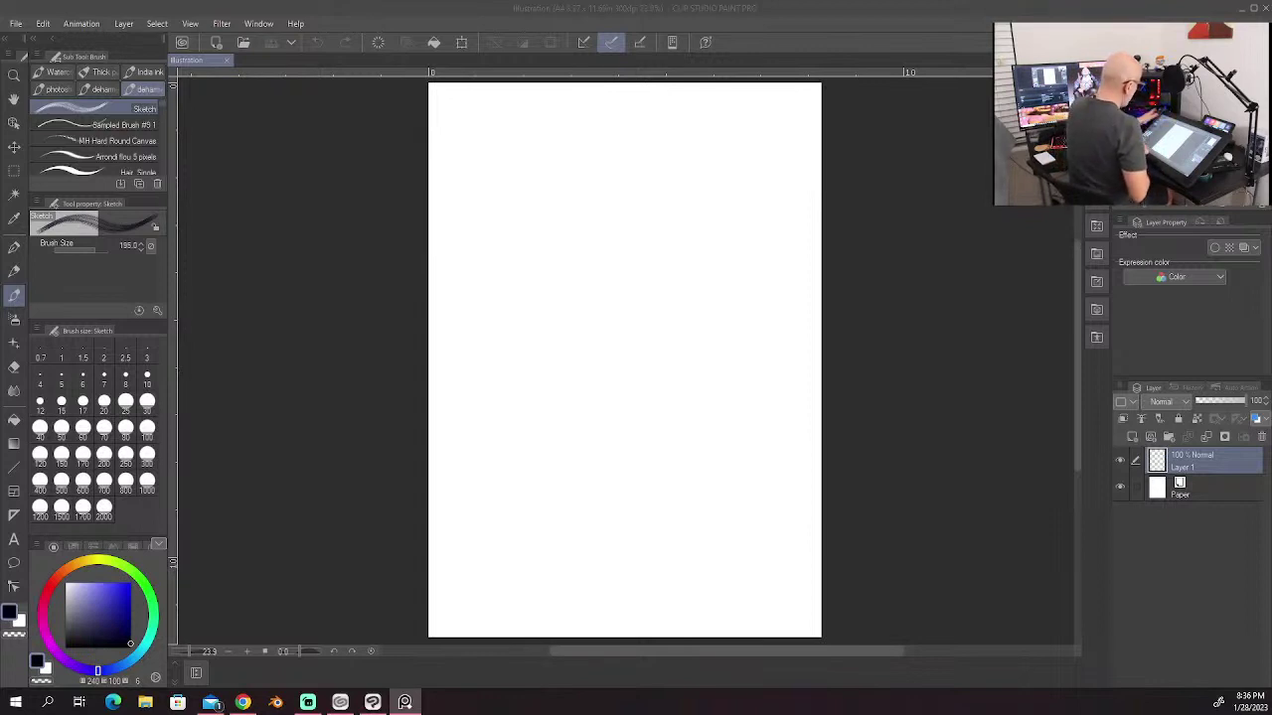
# Step: Choose the Pencil sub tool and set its brush size to 20
pyautogui.click(147, 110)
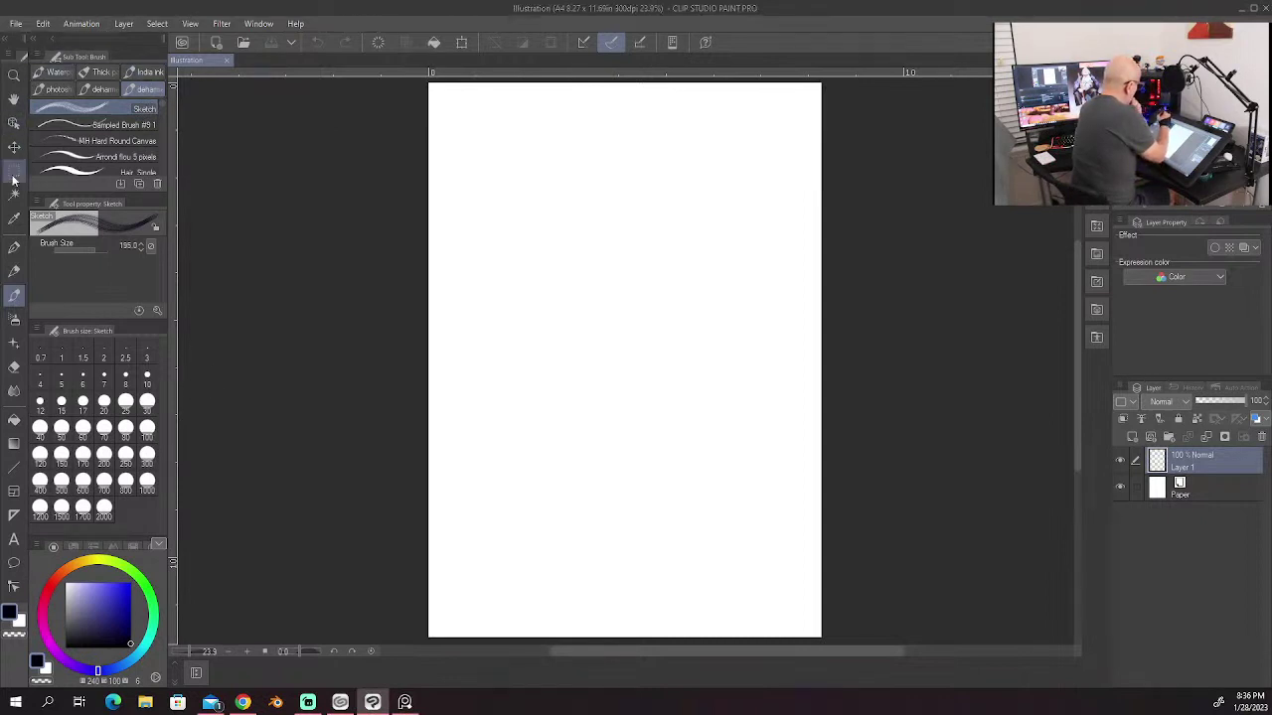
pyautogui.click(15, 271)
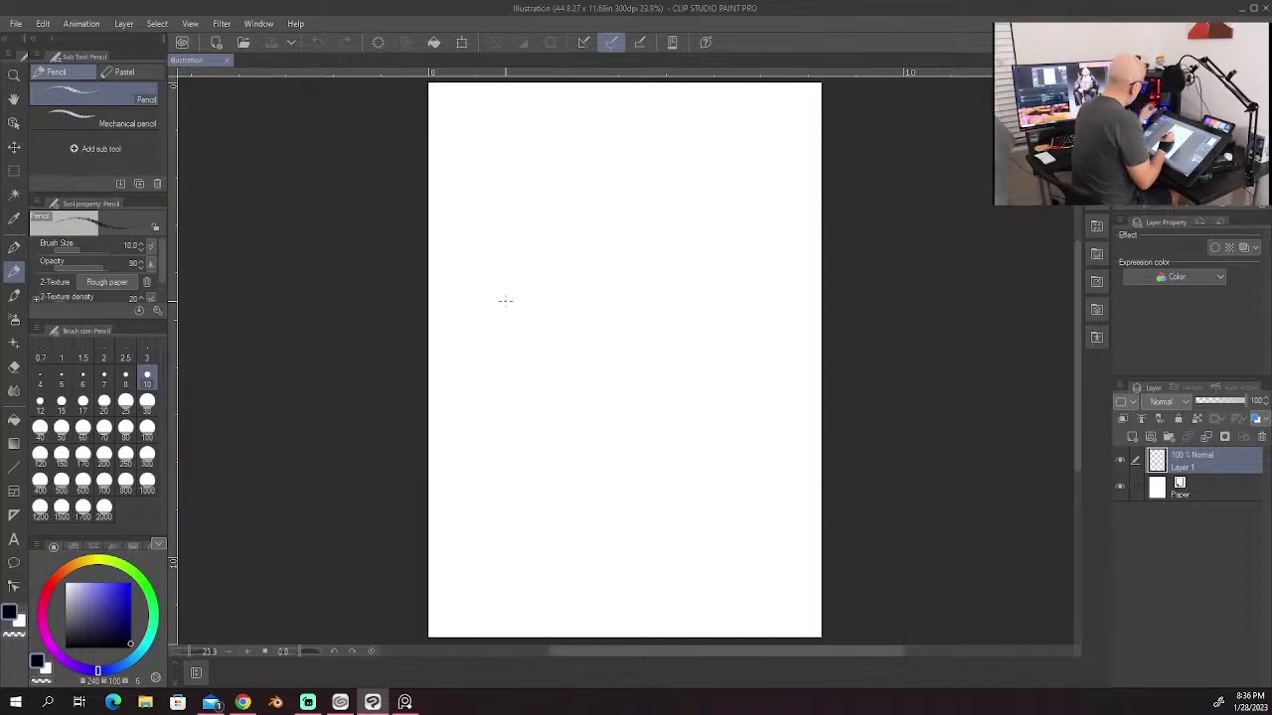
pyautogui.press(']')
pyautogui.press(']')
pyautogui.press(']')
pyautogui.press(']')
pyautogui.press(']')
pyautogui.press(']')
pyautogui.press(']')
pyautogui.press(']')
pyautogui.press(']')
pyautogui.press(']')
pyautogui.press(']')
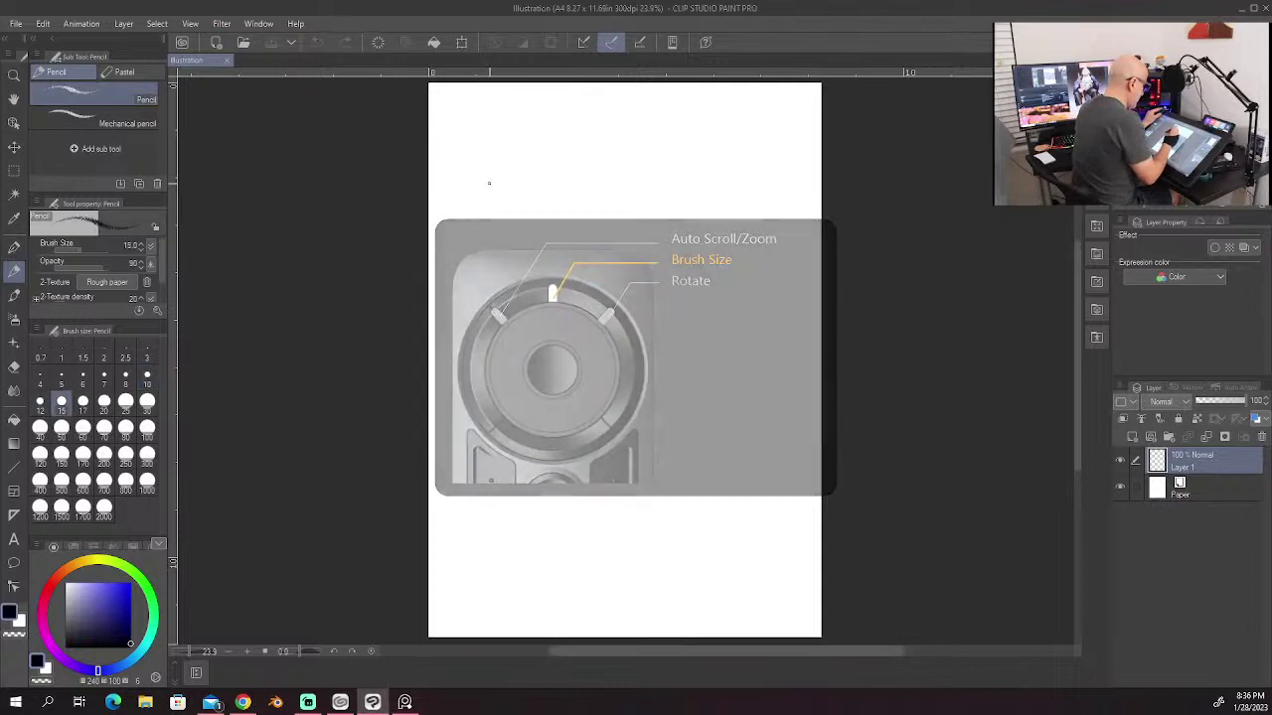
pyautogui.press('[')
pyautogui.press('[')
pyautogui.press('[')
pyautogui.press('[')
pyautogui.press('[')
pyautogui.press('[')
pyautogui.press('[')
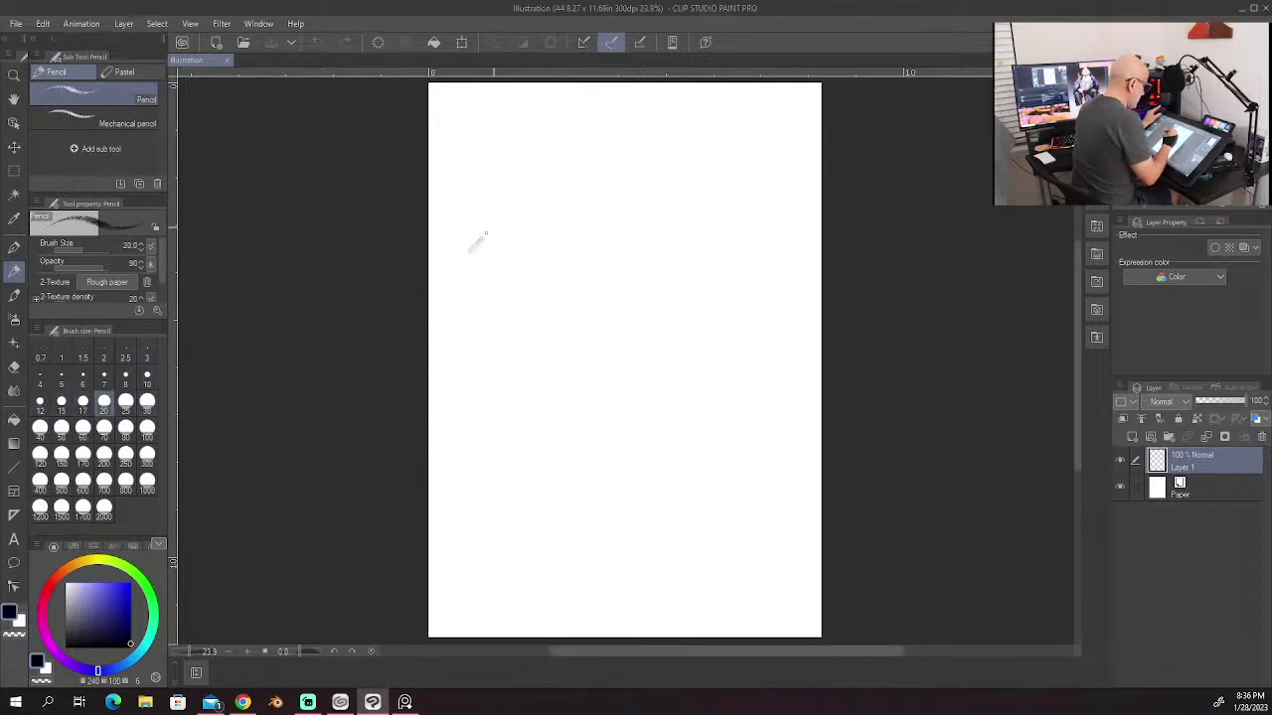
# Step: Try out the pencil with curved strokes and zigzag scribbles on the upper half of the page, and erase them all
pyautogui.moveTo(469, 252)
pyautogui.mouseDown()
pyautogui.moveTo(564, 191)
pyautogui.moveTo(615, 193)
pyautogui.mouseUp()
pyautogui.moveTo(513, 278); pyautogui.dragTo(651, 210)
pyautogui.moveTo(543, 302)
pyautogui.mouseDown()
pyautogui.moveTo(671, 229)
pyautogui.moveTo(600, 318)
pyautogui.moveTo(712, 268)
pyautogui.moveTo(821, 191)
pyautogui.mouseUp()
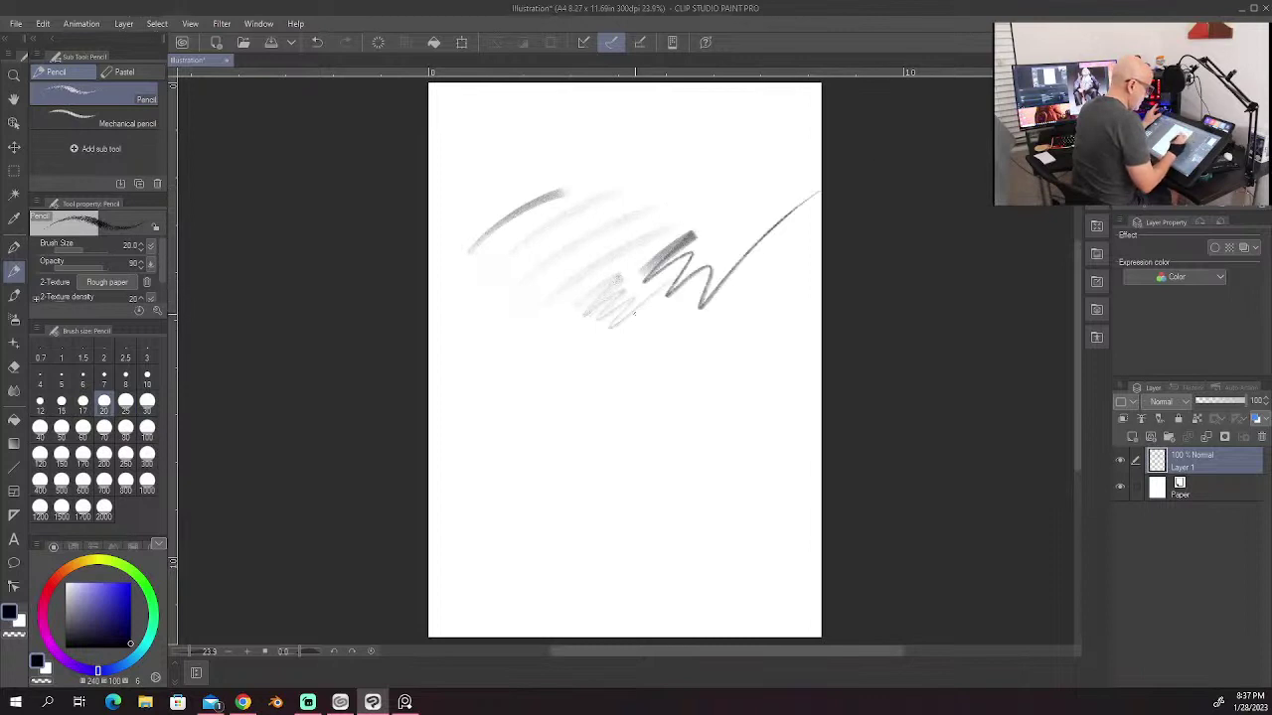
pyautogui.moveTo(588, 372)
pyautogui.mouseDown()
pyautogui.moveTo(699, 288)
pyautogui.moveTo(702, 300)
pyautogui.mouseUp()
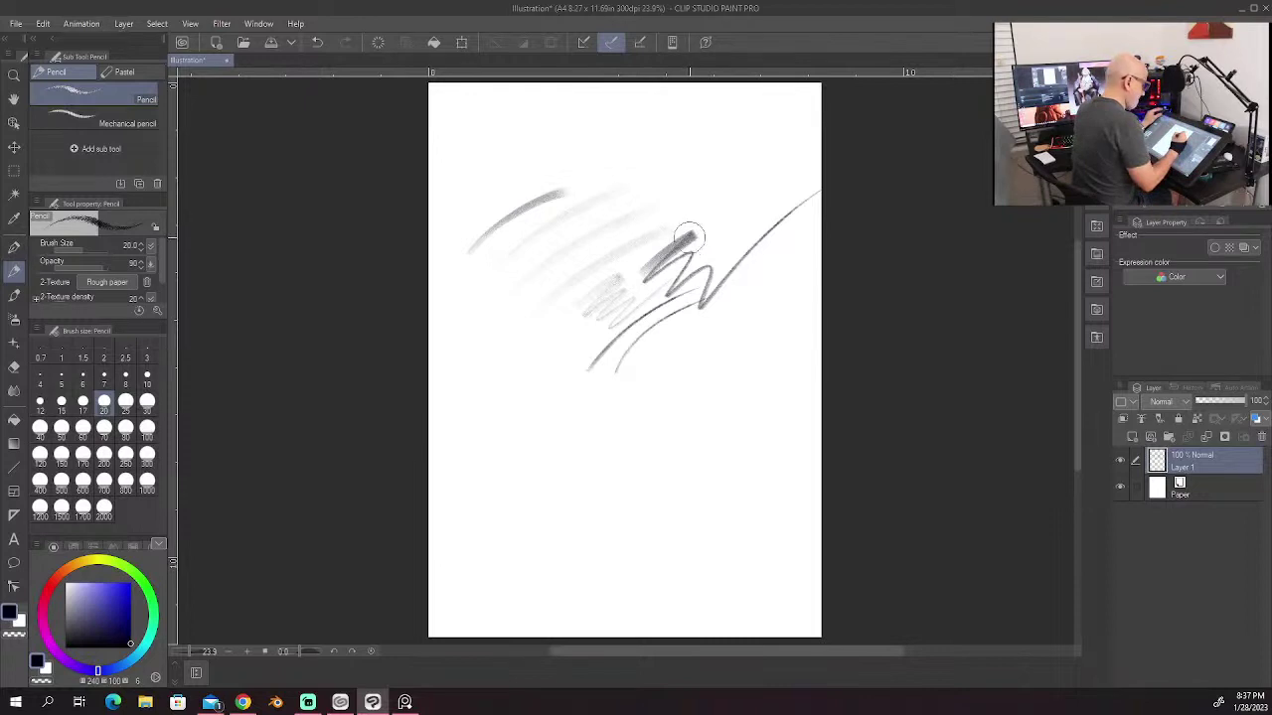
pyautogui.moveTo(689, 238)
pyautogui.mouseDown()
pyautogui.moveTo(622, 304)
pyautogui.moveTo(659, 259)
pyautogui.moveTo(888, 179)
pyautogui.mouseUp()
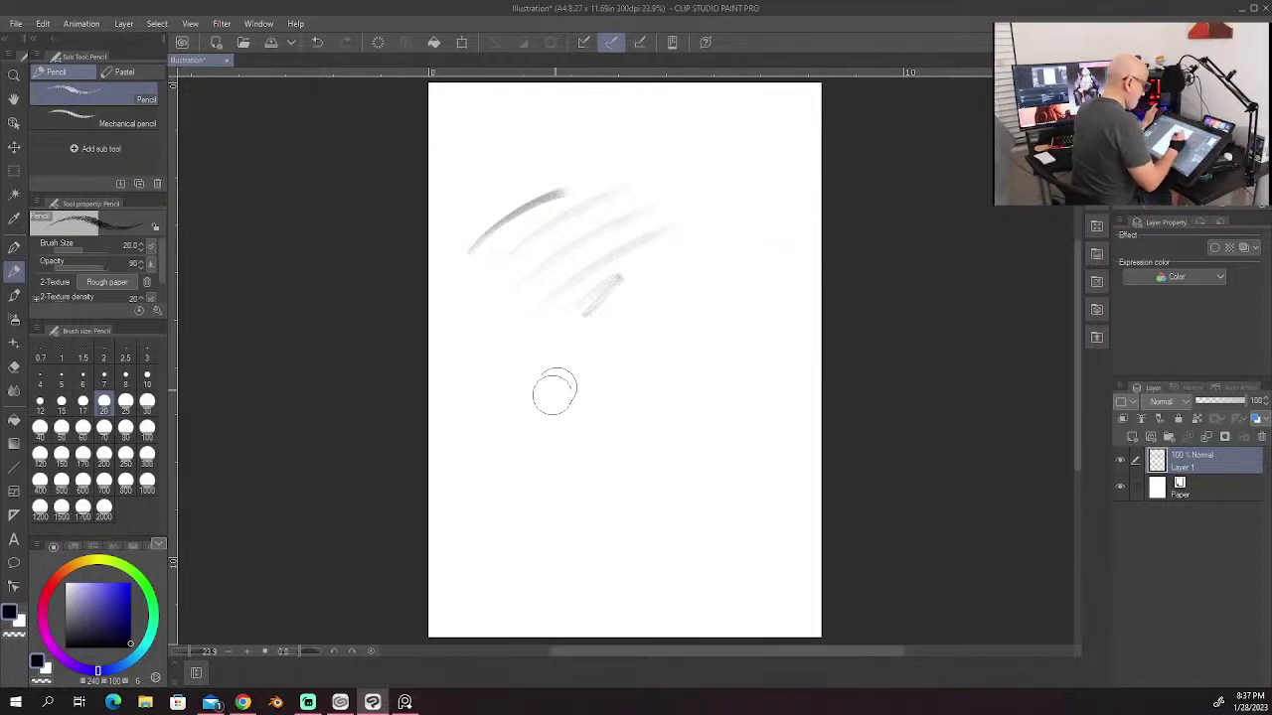
pyautogui.moveTo(554, 388)
pyautogui.mouseDown()
pyautogui.moveTo(614, 186)
pyautogui.moveTo(477, 258)
pyautogui.moveTo(535, 196)
pyautogui.mouseUp()
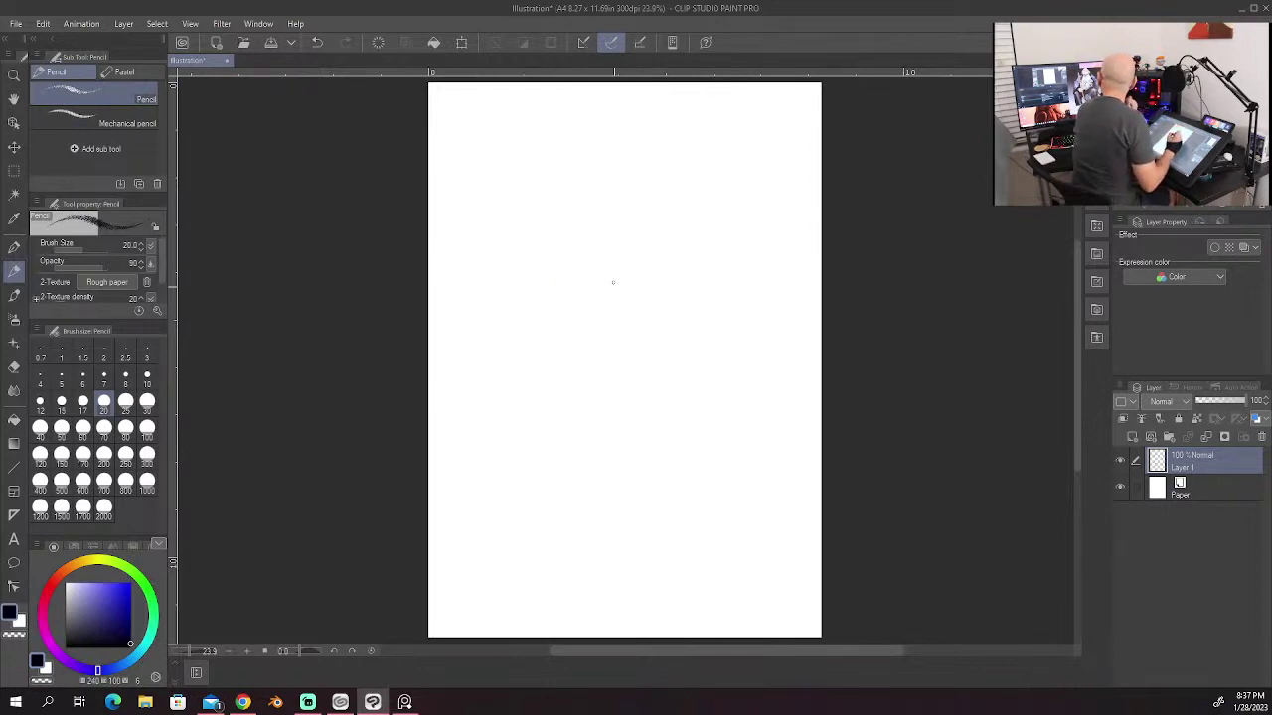
# Step: Rough in a figure near the top of the page with overlapping ovals for the head, a shoulder line and a neck
pyautogui.moveTo(582, 154)
pyautogui.mouseDown()
pyautogui.moveTo(643, 203)
pyautogui.moveTo(607, 189)
pyautogui.mouseUp()
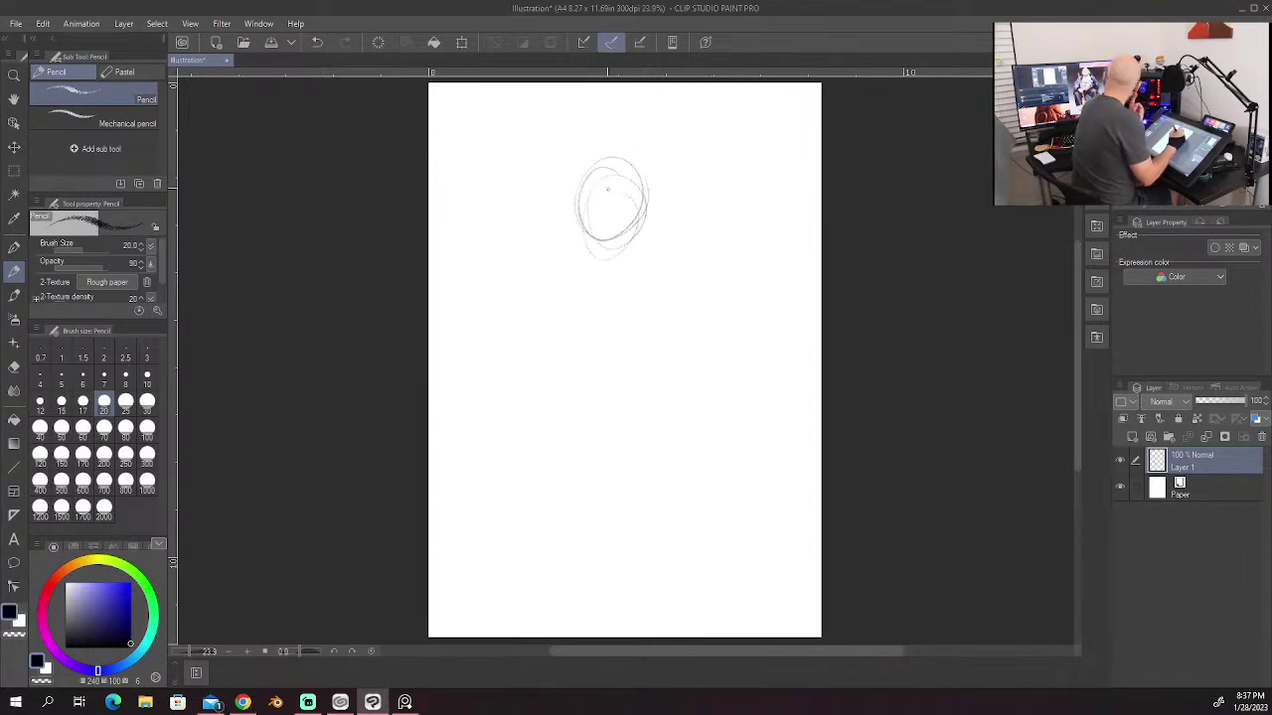
pyautogui.moveTo(536, 280)
pyautogui.mouseDown()
pyautogui.moveTo(669, 261)
pyautogui.moveTo(544, 271)
pyautogui.moveTo(684, 255)
pyautogui.mouseUp()
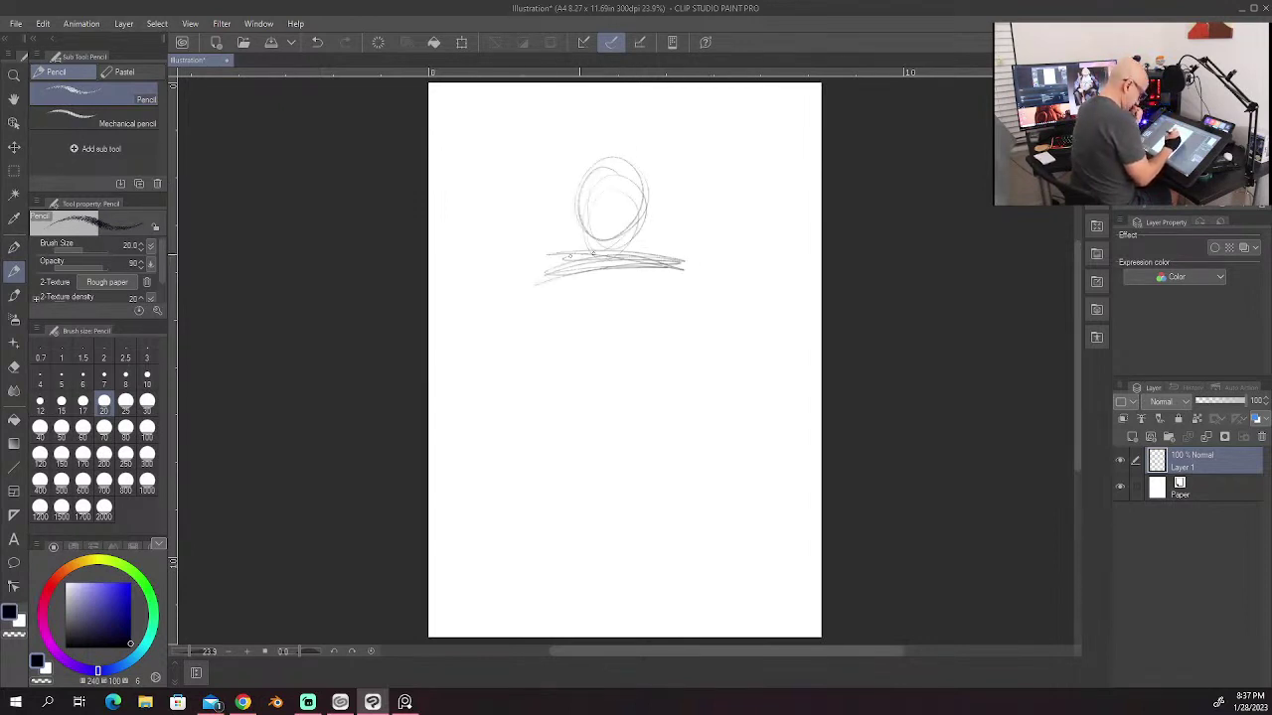
pyautogui.moveTo(614, 213)
pyautogui.mouseDown()
pyautogui.moveTo(606, 266)
pyautogui.moveTo(647, 302)
pyautogui.moveTo(649, 350)
pyautogui.mouseUp()
# Step: Sketch the figure's torso below the shoulder line, with shaded side contours and an inverted V for the rib cage's lower edge
pyautogui.moveTo(576, 286); pyautogui.dragTo(561, 316)
pyautogui.moveTo(594, 260); pyautogui.dragTo(552, 346)
pyautogui.moveTo(574, 323); pyautogui.dragTo(565, 364)
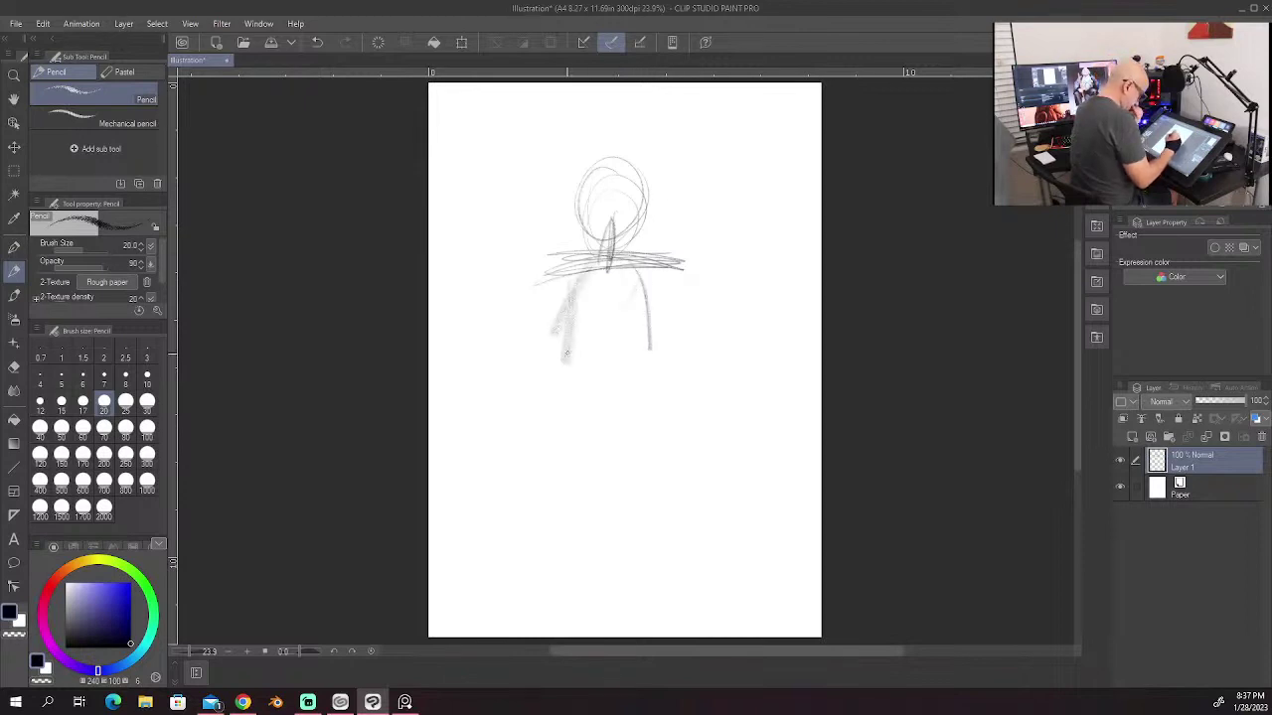
pyautogui.moveTo(648, 302); pyautogui.dragTo(653, 359)
pyautogui.moveTo(573, 358)
pyautogui.mouseDown()
pyautogui.moveTo(601, 328)
pyautogui.moveTo(663, 369)
pyautogui.mouseUp()
pyautogui.moveTo(624, 328); pyautogui.dragTo(664, 370)
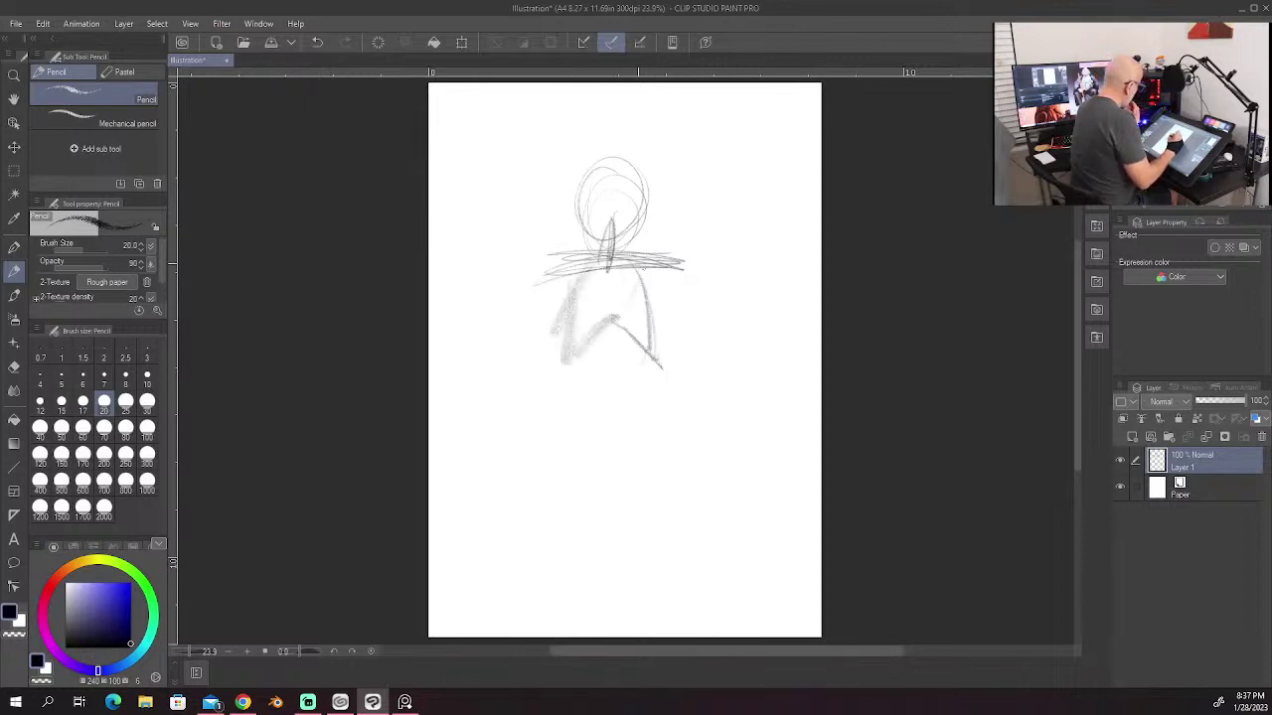
# Step: Reinforce the torso's side contours and the arched lower edge of the rib cage with darker pencil strokes
pyautogui.moveTo(644, 268); pyautogui.dragTo(658, 364)
pyautogui.moveTo(648, 324)
pyautogui.mouseDown()
pyautogui.moveTo(633, 313)
pyautogui.moveTo(564, 360)
pyautogui.mouseUp()
pyautogui.moveTo(600, 252); pyautogui.dragTo(552, 370)
pyautogui.moveTo(643, 260); pyautogui.dragTo(667, 342)
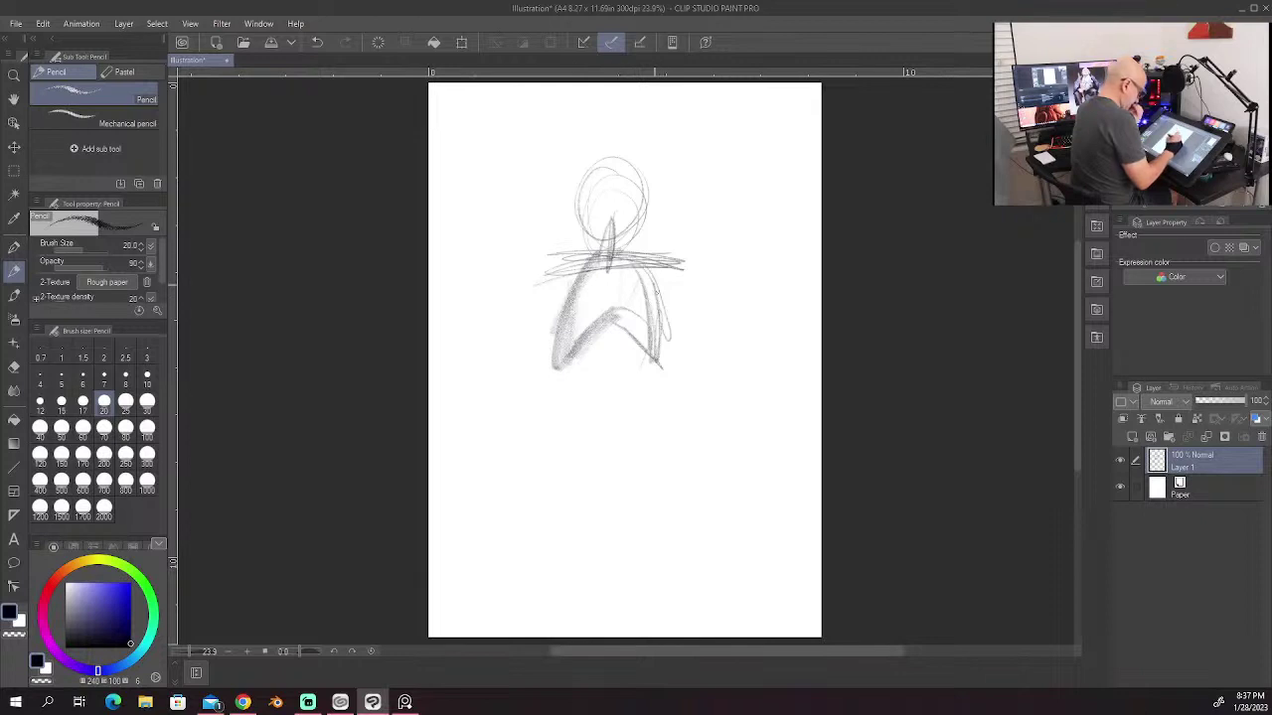
pyautogui.moveTo(559, 348)
pyautogui.mouseDown()
pyautogui.moveTo(664, 357)
pyautogui.moveTo(555, 368)
pyautogui.mouseUp()
# Step: Sketch the bent arm on the page's left side, with its forearm crossing the torso to an angular hand at the belly
pyautogui.moveTo(616, 260)
pyautogui.mouseDown()
pyautogui.moveTo(655, 341)
pyautogui.moveTo(601, 280)
pyautogui.moveTo(660, 271)
pyautogui.moveTo(536, 276)
pyautogui.moveTo(663, 268)
pyautogui.moveTo(556, 285)
pyautogui.moveTo(541, 326)
pyautogui.mouseUp()
pyautogui.moveTo(571, 286)
pyautogui.mouseDown()
pyautogui.moveTo(512, 356)
pyautogui.moveTo(522, 338)
pyautogui.moveTo(511, 348)
pyautogui.moveTo(602, 358)
pyautogui.mouseUp()
pyautogui.moveTo(594, 346)
pyautogui.mouseDown()
pyautogui.moveTo(614, 363)
pyautogui.moveTo(594, 349)
pyautogui.moveTo(594, 377)
pyautogui.moveTo(616, 383)
pyautogui.mouseUp()
pyautogui.moveTo(602, 352)
pyautogui.mouseDown()
pyautogui.moveTo(582, 386)
pyautogui.moveTo(596, 388)
pyautogui.mouseUp()
# Step: Draw a long upright sword passing through the hand, with its hilt above the head, a guard beside the face and a tapering blade below
pyautogui.moveTo(608, 356)
pyautogui.mouseDown()
pyautogui.moveTo(612, 382)
pyautogui.moveTo(582, 250)
pyautogui.mouseUp()
pyautogui.moveTo(591, 333); pyautogui.dragTo(578, 245)
pyautogui.moveTo(586, 300)
pyautogui.mouseDown()
pyautogui.moveTo(565, 201)
pyautogui.moveTo(602, 236)
pyautogui.moveTo(602, 344)
pyautogui.mouseUp()
pyautogui.moveTo(594, 220)
pyautogui.mouseDown()
pyautogui.moveTo(592, 348)
pyautogui.moveTo(572, 236)
pyautogui.moveTo(594, 240)
pyautogui.mouseUp()
pyautogui.moveTo(590, 236)
pyautogui.mouseDown()
pyautogui.moveTo(588, 333)
pyautogui.moveTo(602, 221)
pyautogui.moveTo(564, 151)
pyautogui.mouseUp()
pyautogui.moveTo(572, 224)
pyautogui.mouseDown()
pyautogui.moveTo(557, 122)
pyautogui.moveTo(587, 214)
pyautogui.mouseUp()
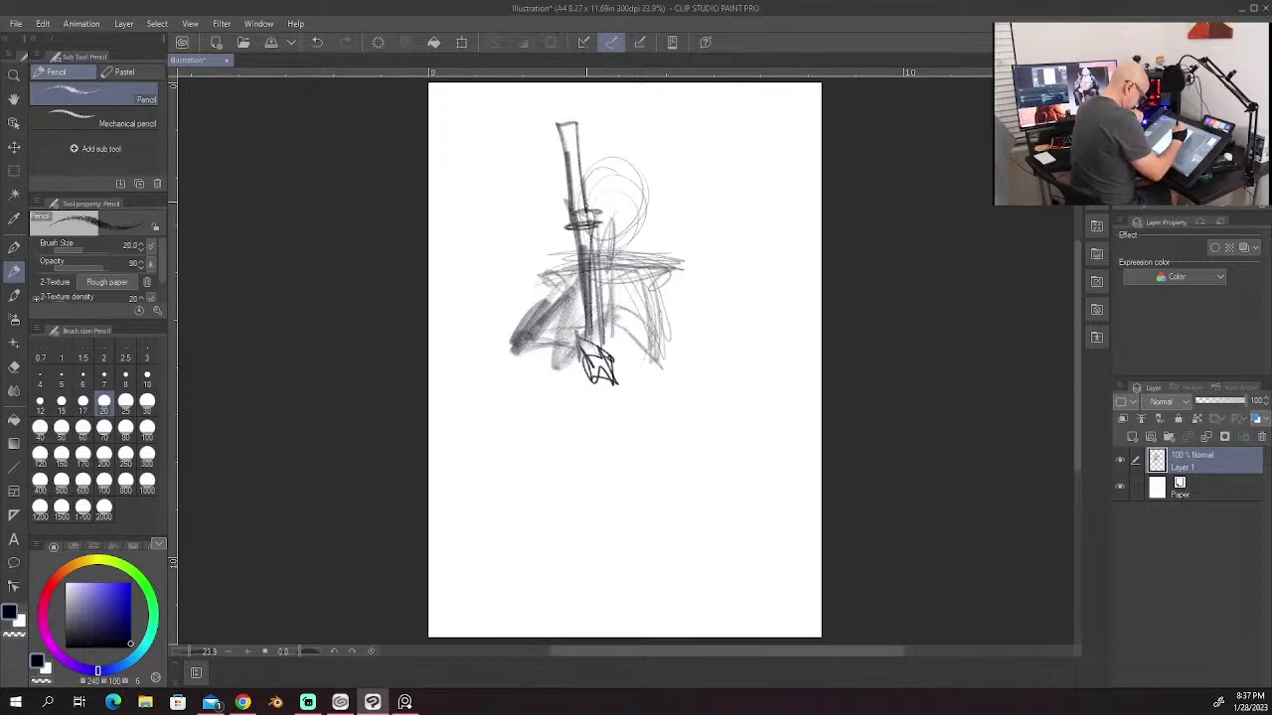
pyautogui.moveTo(575, 124); pyautogui.dragTo(588, 207)
pyautogui.moveTo(566, 123)
pyautogui.mouseDown()
pyautogui.moveTo(580, 221)
pyautogui.moveTo(601, 241)
pyautogui.mouseUp()
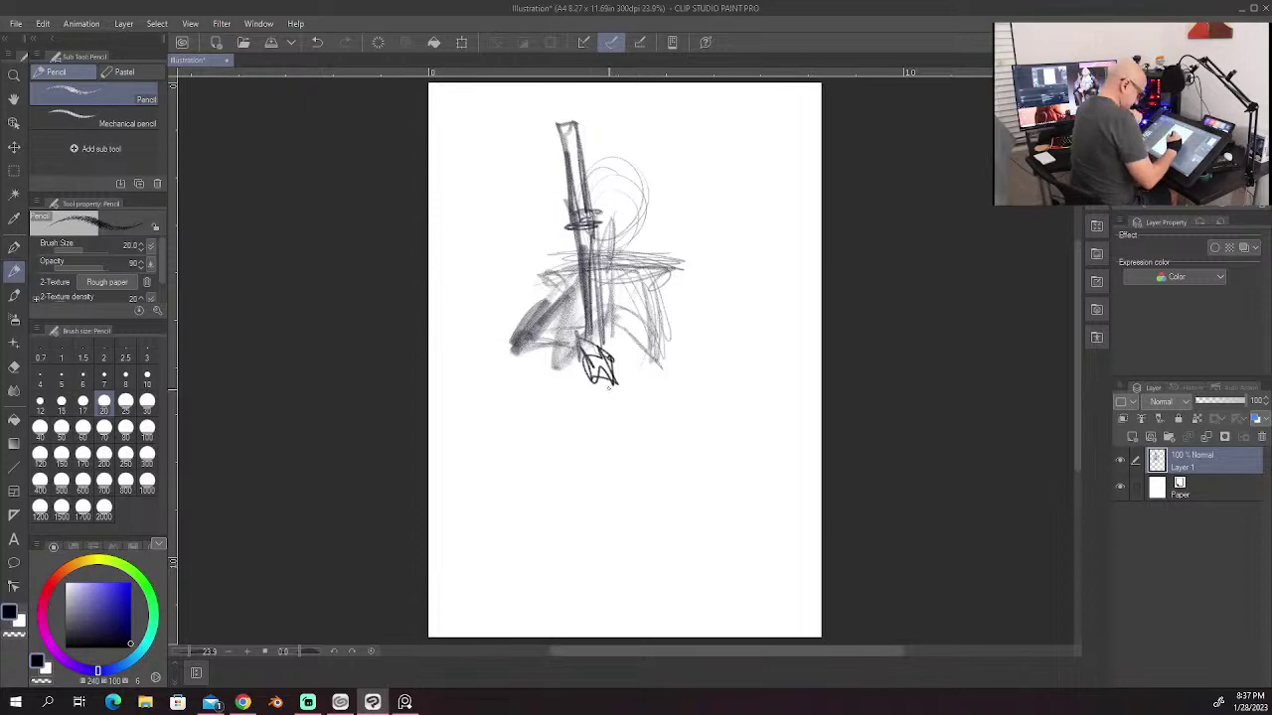
pyautogui.moveTo(608, 363); pyautogui.dragTo(606, 473)
pyautogui.moveTo(604, 424); pyautogui.dragTo(616, 499)
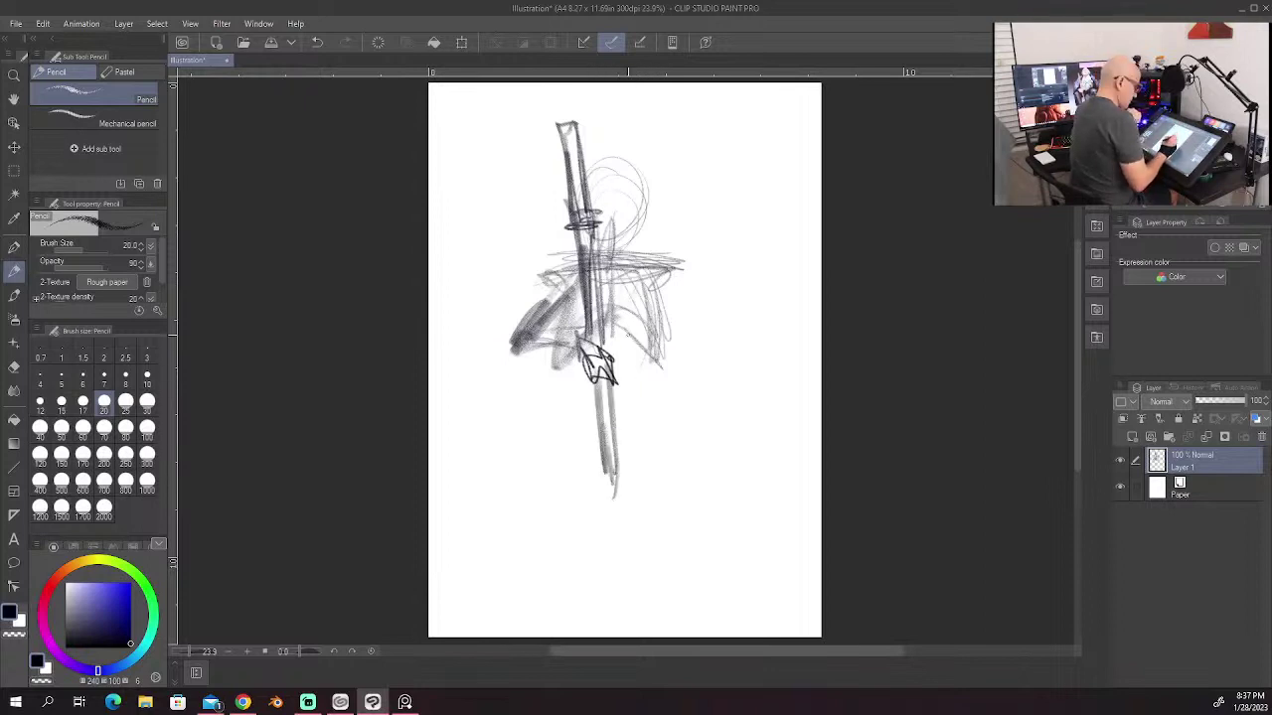
# Step: Sketch the curved belly and horizontal hip lines below the torso, and rough in the thigh on the page's left side
pyautogui.moveTo(552, 365)
pyautogui.mouseDown()
pyautogui.moveTo(659, 366)
pyautogui.moveTo(581, 398)
pyautogui.moveTo(656, 401)
pyautogui.mouseUp()
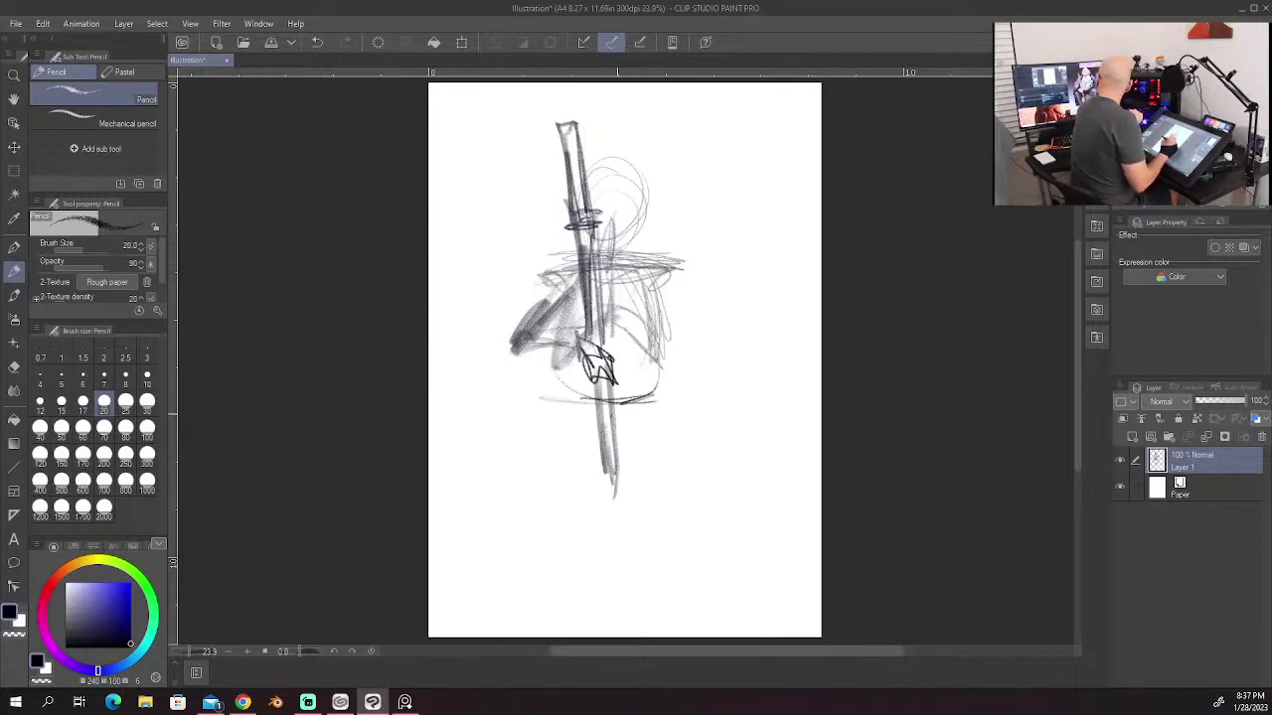
pyautogui.moveTo(538, 421); pyautogui.dragTo(672, 407)
pyautogui.moveTo(672, 405)
pyautogui.mouseDown()
pyautogui.moveTo(554, 401)
pyautogui.moveTo(586, 412)
pyautogui.mouseUp()
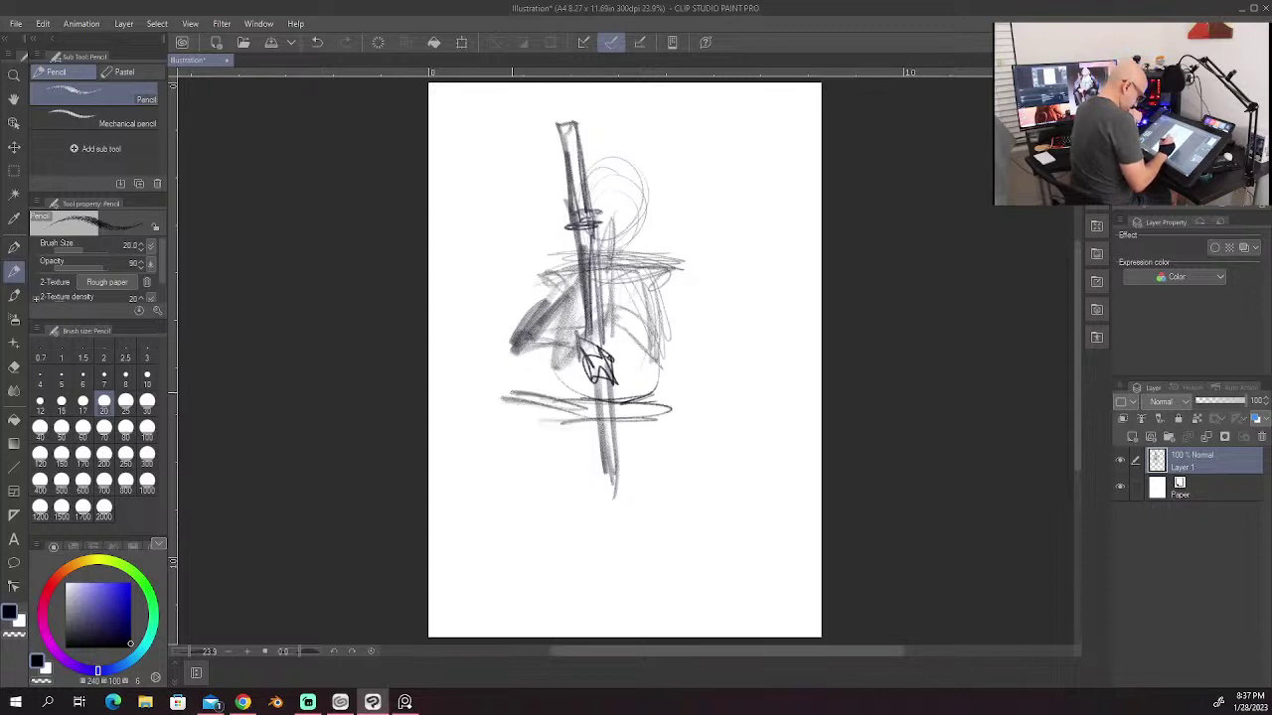
pyautogui.moveTo(512, 391)
pyautogui.mouseDown()
pyautogui.moveTo(570, 399)
pyautogui.moveTo(483, 405)
pyautogui.mouseUp()
pyautogui.moveTo(572, 397); pyautogui.dragTo(471, 410)
# Step: Draw the lower leg and flat foot below the knee on the page's left side
pyautogui.moveTo(473, 405)
pyautogui.mouseDown()
pyautogui.moveTo(537, 456)
pyautogui.moveTo(506, 418)
pyautogui.moveTo(553, 490)
pyautogui.mouseUp()
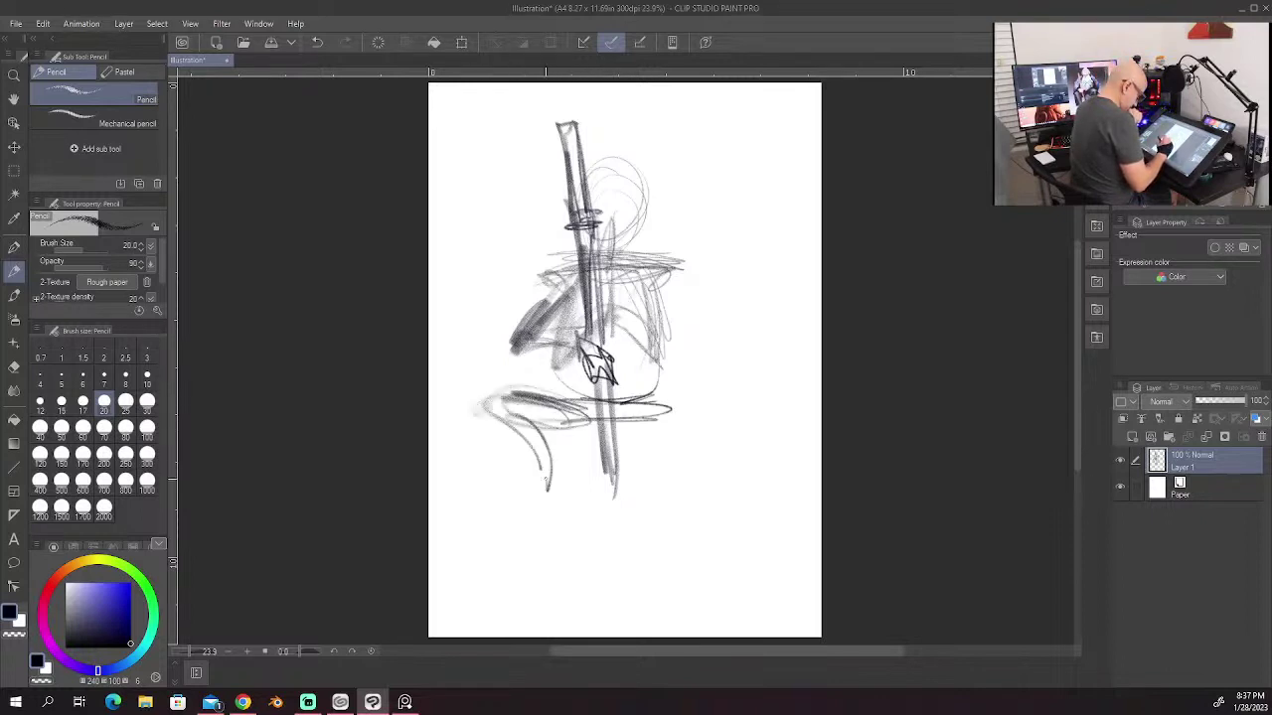
pyautogui.moveTo(501, 425)
pyautogui.mouseDown()
pyautogui.moveTo(552, 510)
pyautogui.moveTo(538, 524)
pyautogui.mouseUp()
pyautogui.moveTo(555, 479); pyautogui.dragTo(537, 527)
pyautogui.moveTo(525, 518)
pyautogui.mouseDown()
pyautogui.moveTo(545, 514)
pyautogui.moveTo(498, 521)
pyautogui.moveTo(529, 525)
pyautogui.mouseUp()
pyautogui.moveTo(556, 467)
pyautogui.mouseDown()
pyautogui.moveTo(542, 523)
pyautogui.moveTo(536, 492)
pyautogui.mouseUp()
# Step: Sketch the opposite bent leg with knee, shin and foot, and extend the sword blade's lower tip
pyautogui.moveTo(716, 397)
pyautogui.mouseDown()
pyautogui.moveTo(643, 433)
pyautogui.moveTo(720, 399)
pyautogui.moveTo(685, 475)
pyautogui.mouseUp()
pyautogui.moveTo(708, 431); pyautogui.dragTo(679, 515)
pyautogui.moveTo(675, 516); pyautogui.dragTo(755, 516)
pyautogui.moveTo(701, 453); pyautogui.dragTo(689, 513)
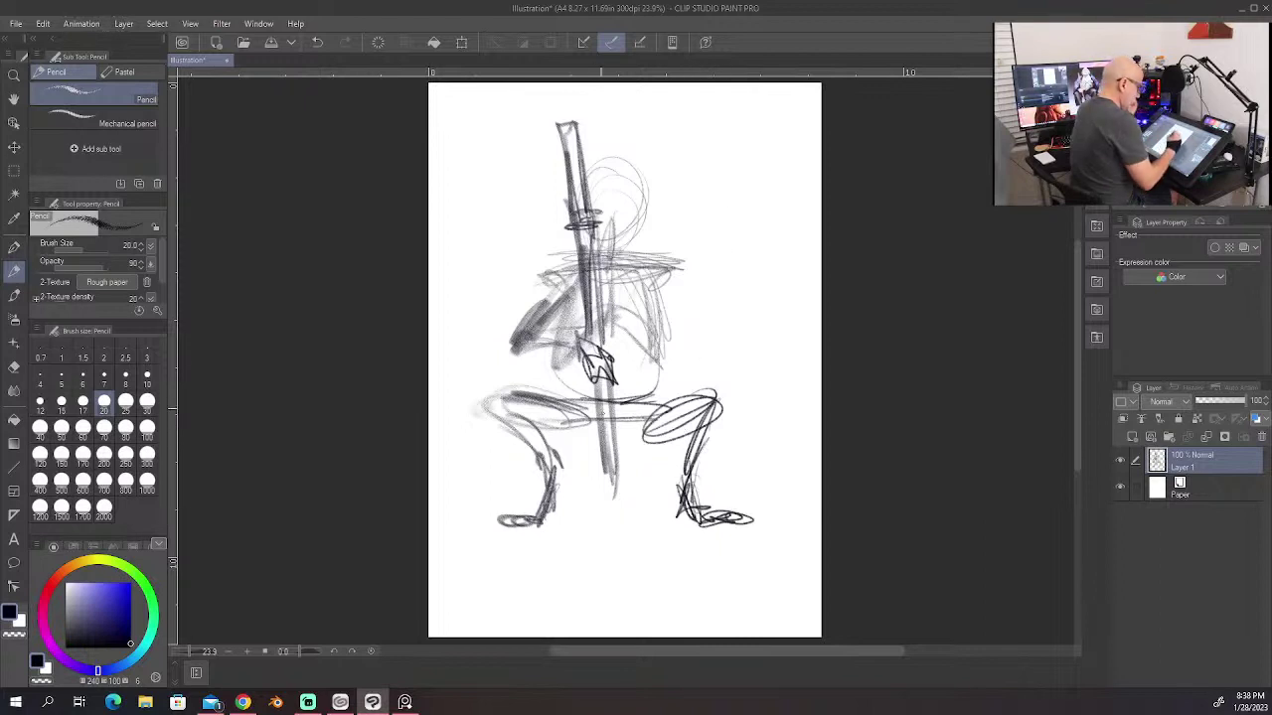
pyautogui.moveTo(600, 386)
pyautogui.mouseDown()
pyautogui.moveTo(608, 505)
pyautogui.moveTo(622, 511)
pyautogui.mouseUp()
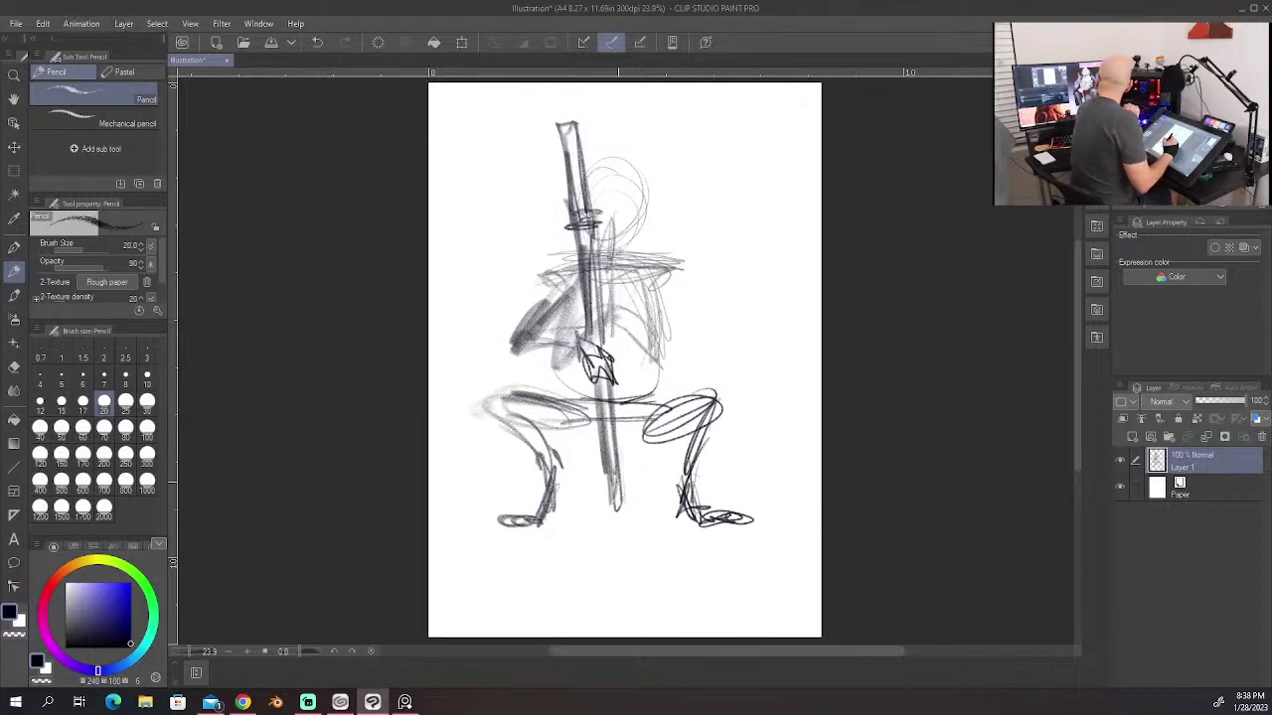
# Step: Sketch the arm on the page's right side, bent at the elbow, with a raised open hand in front of the chest
pyautogui.moveTo(672, 268); pyautogui.dragTo(713, 349)
pyautogui.moveTo(676, 281); pyautogui.dragTo(729, 375)
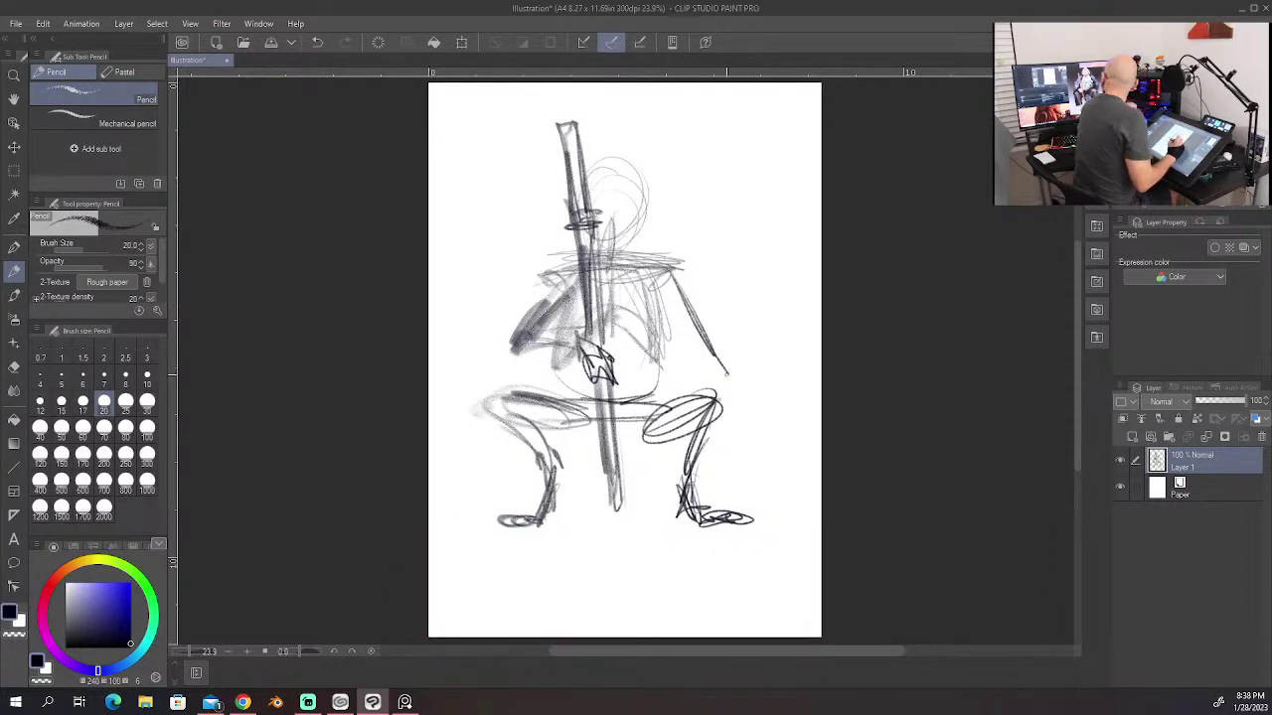
pyautogui.moveTo(671, 317)
pyautogui.mouseDown()
pyautogui.moveTo(723, 363)
pyautogui.moveTo(659, 332)
pyautogui.moveTo(717, 323)
pyautogui.mouseUp()
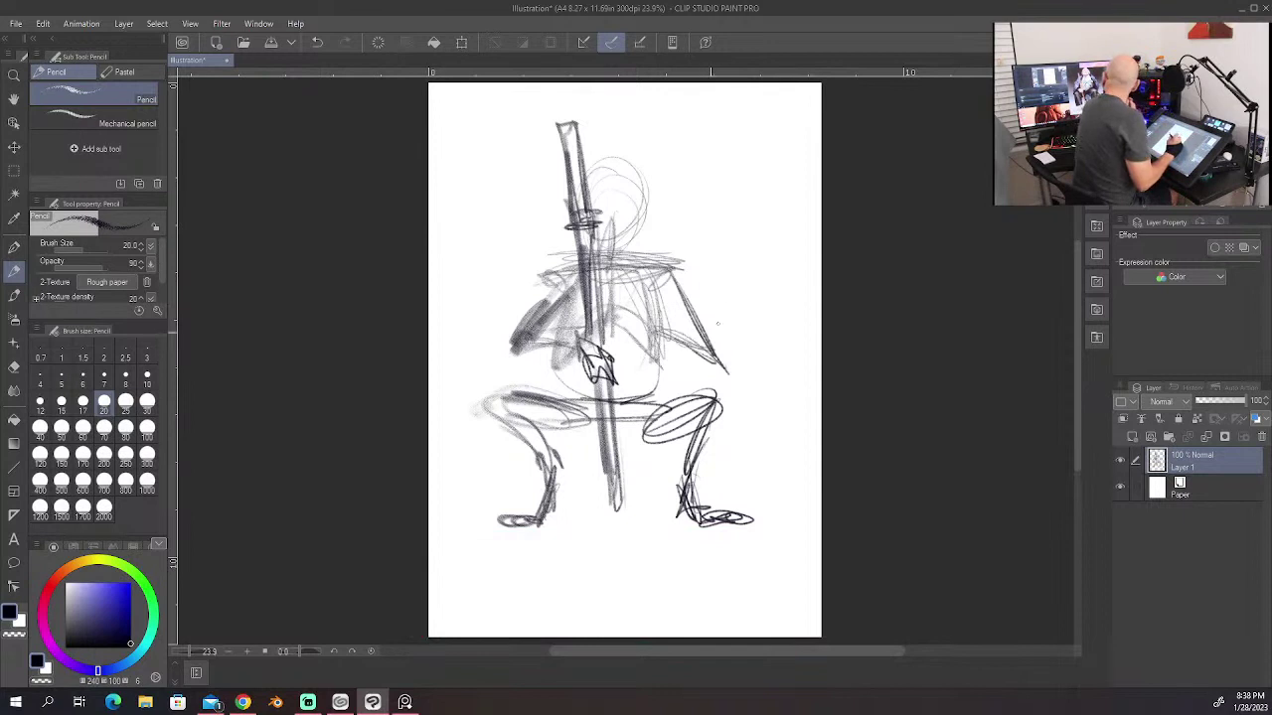
pyautogui.moveTo(640, 341)
pyautogui.mouseDown()
pyautogui.moveTo(681, 328)
pyautogui.moveTo(642, 336)
pyautogui.moveTo(668, 336)
pyautogui.moveTo(636, 332)
pyautogui.moveTo(636, 320)
pyautogui.moveTo(648, 332)
pyautogui.moveTo(628, 338)
pyautogui.moveTo(680, 318)
pyautogui.moveTo(659, 332)
pyautogui.moveTo(672, 322)
pyautogui.moveTo(656, 328)
pyautogui.moveTo(652, 310)
pyautogui.moveTo(664, 304)
pyautogui.moveTo(626, 322)
pyautogui.mouseUp()
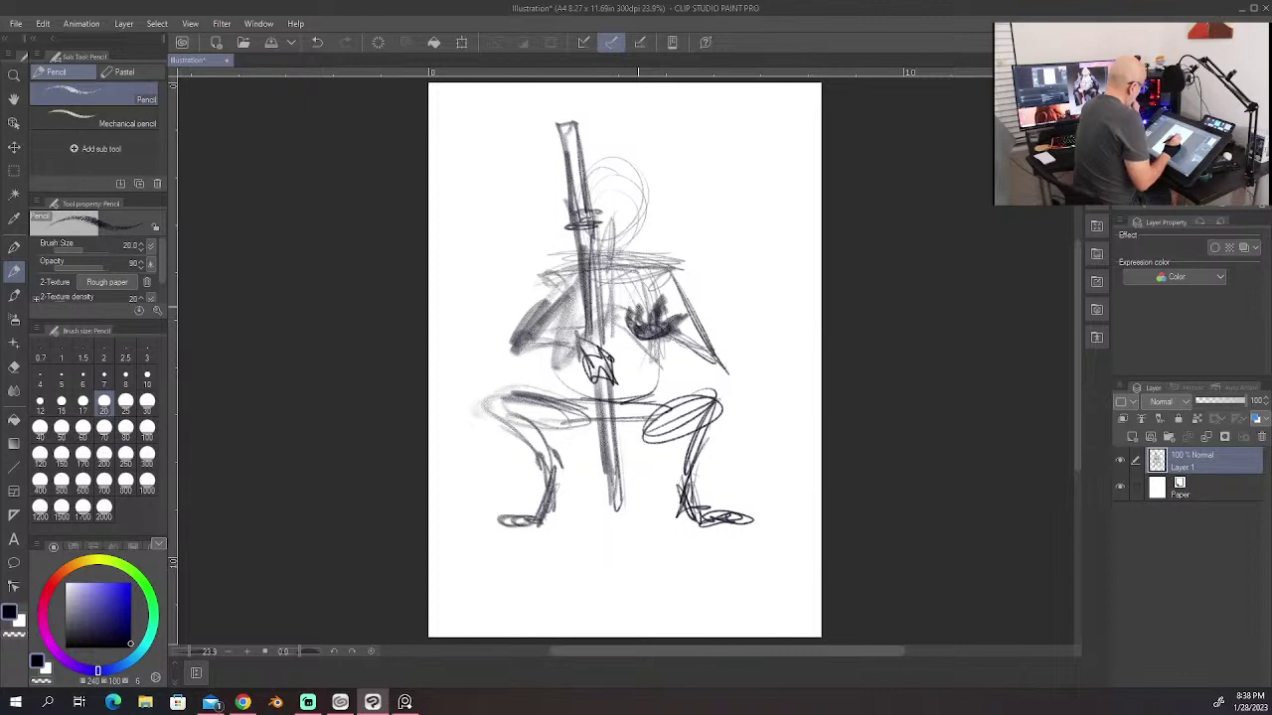
# Step: Set the pencil's brush size to 13.3 and detail the open hand, with a straight line across its fingertips
pyautogui.moveTo(81, 249); pyautogui.dragTo(74, 249)
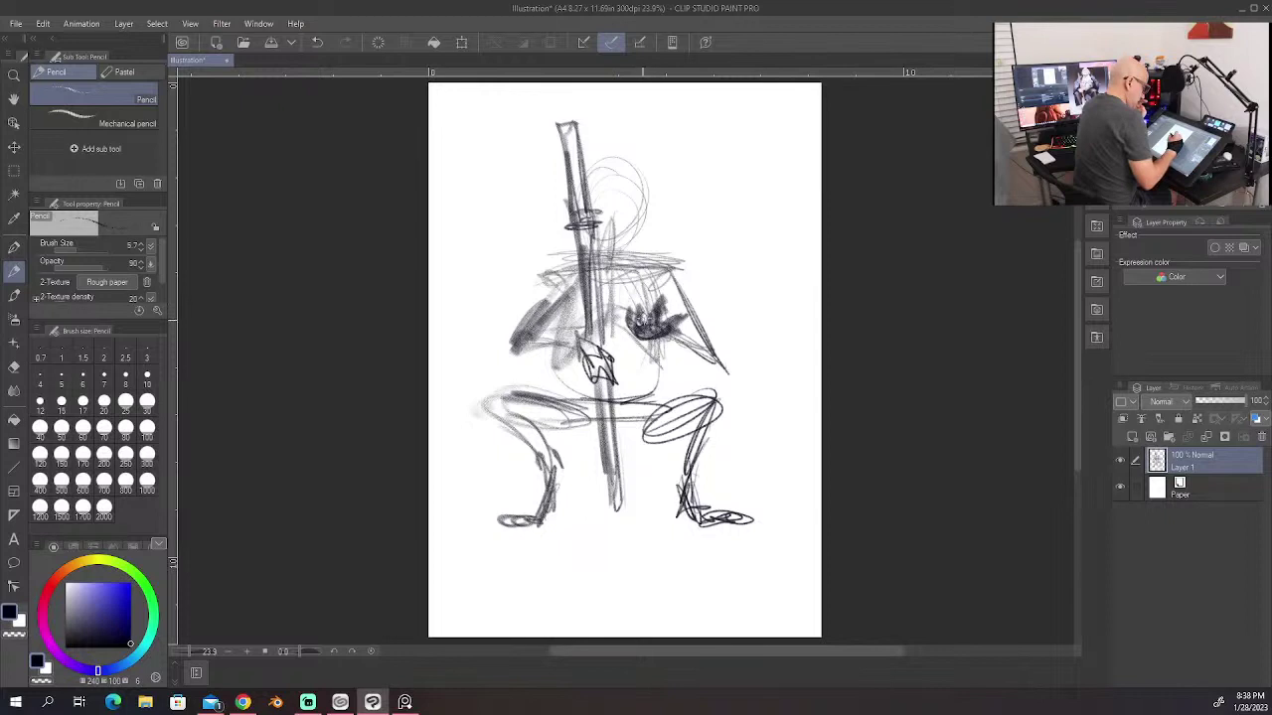
pyautogui.moveTo(637, 300); pyautogui.dragTo(644, 320)
pyautogui.click(81, 243)
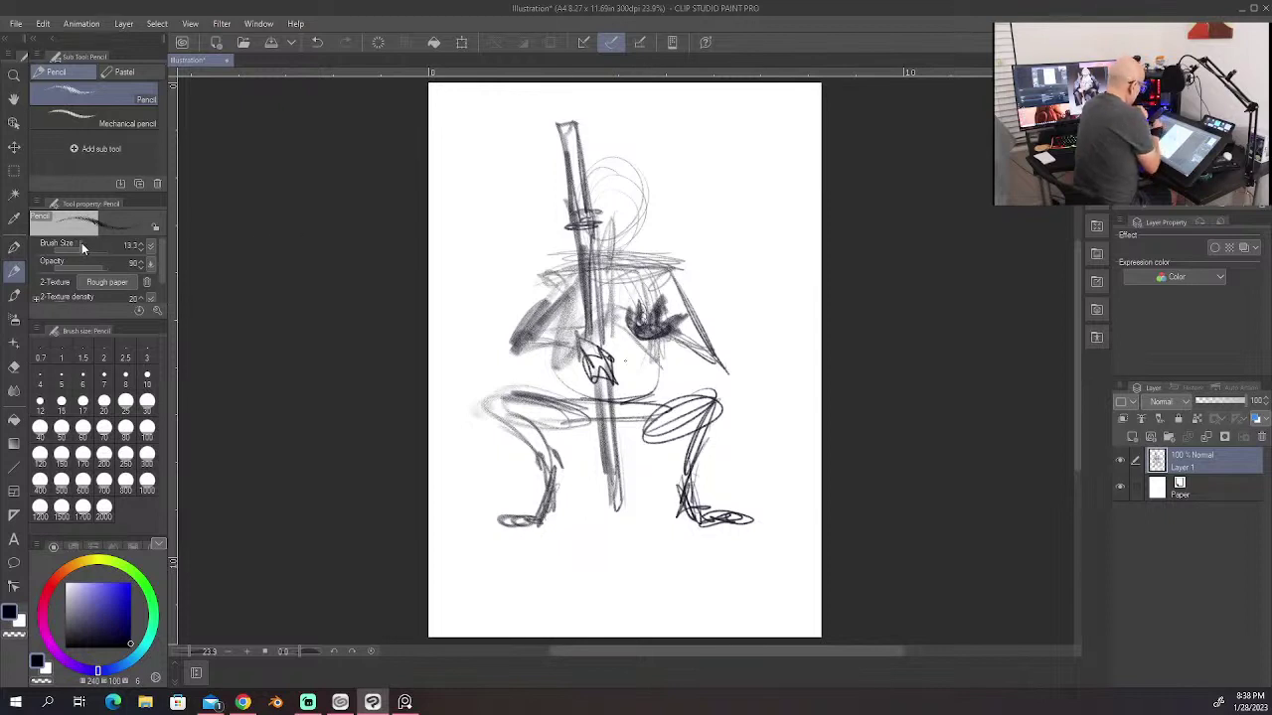
pyautogui.moveTo(636, 317)
pyautogui.mouseDown()
pyautogui.moveTo(634, 328)
pyautogui.moveTo(700, 296)
pyautogui.moveTo(640, 324)
pyautogui.mouseUp()
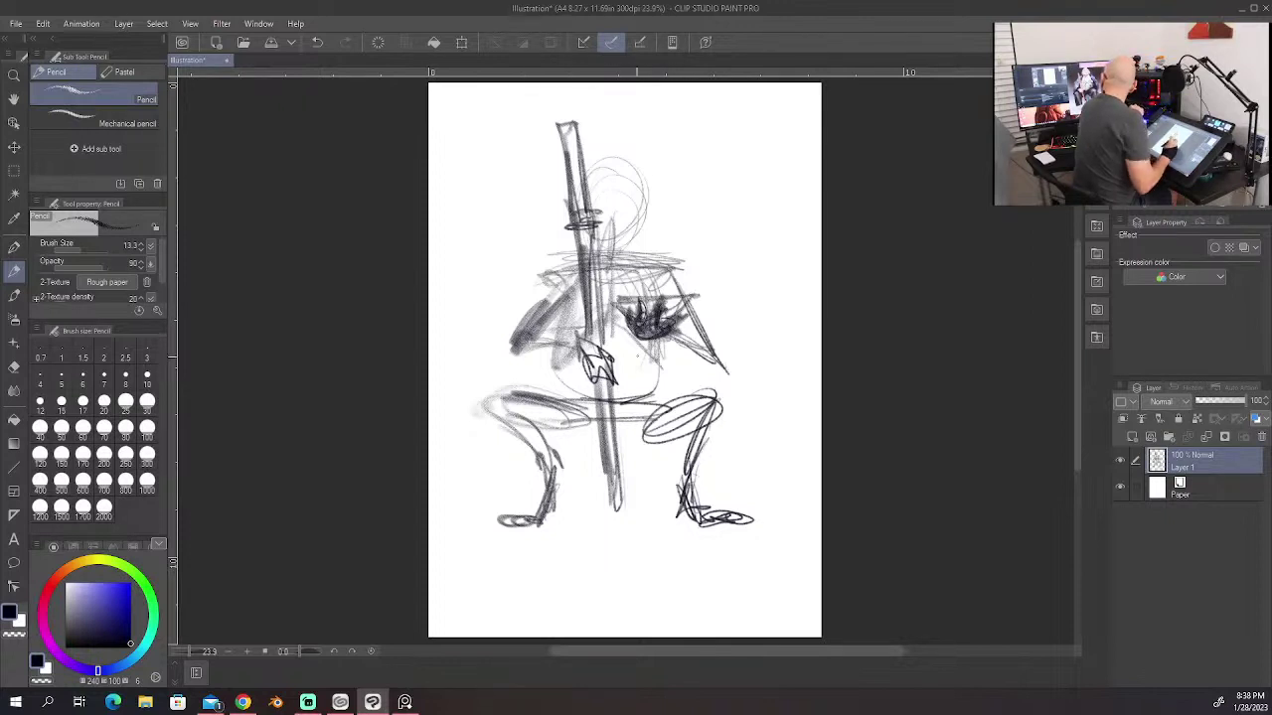
# Step: Draw a gourd of stacked circles hanging beside the shin on the page's right side, and darken the sword blade's lower end
pyautogui.moveTo(653, 459)
pyautogui.mouseDown()
pyautogui.moveTo(636, 501)
pyautogui.moveTo(684, 475)
pyautogui.mouseUp()
pyautogui.moveTo(657, 423)
pyautogui.mouseDown()
pyautogui.moveTo(637, 459)
pyautogui.moveTo(673, 429)
pyautogui.moveTo(657, 429)
pyautogui.moveTo(642, 471)
pyautogui.moveTo(682, 509)
pyautogui.mouseUp()
pyautogui.moveTo(663, 495); pyautogui.dragTo(685, 522)
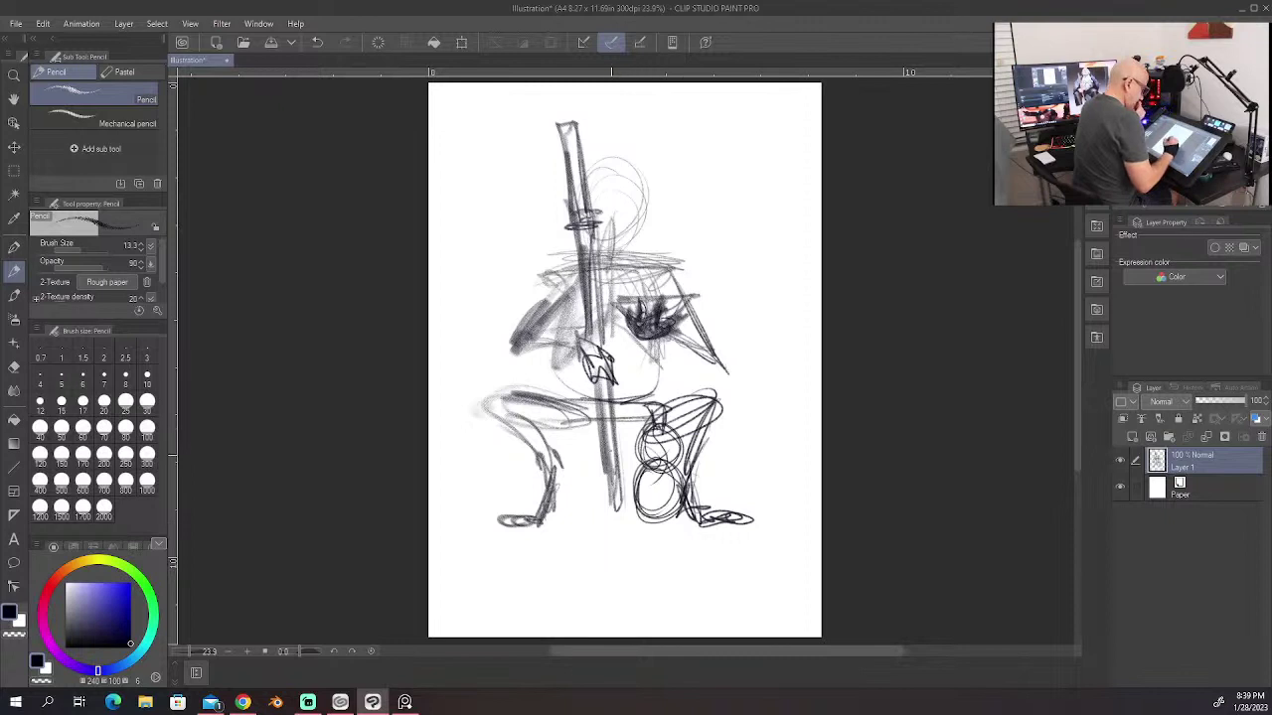
pyautogui.moveTo(606, 421); pyautogui.dragTo(612, 505)
pyautogui.moveTo(621, 453); pyautogui.dragTo(618, 516)
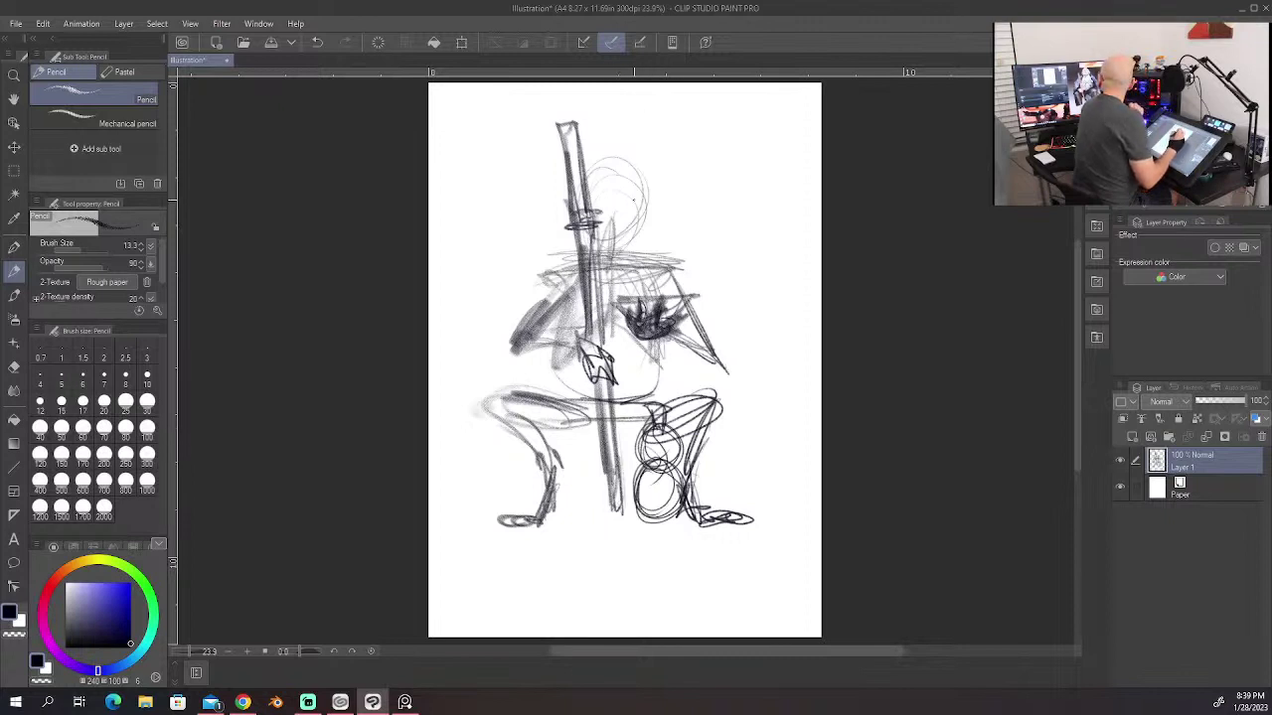
# Step: Draw crossing diagonal garment folds over the chest, running from the shoulders toward the hand on the sword
pyautogui.moveTo(664, 262); pyautogui.dragTo(590, 336)
pyautogui.moveTo(599, 270); pyautogui.dragTo(654, 350)
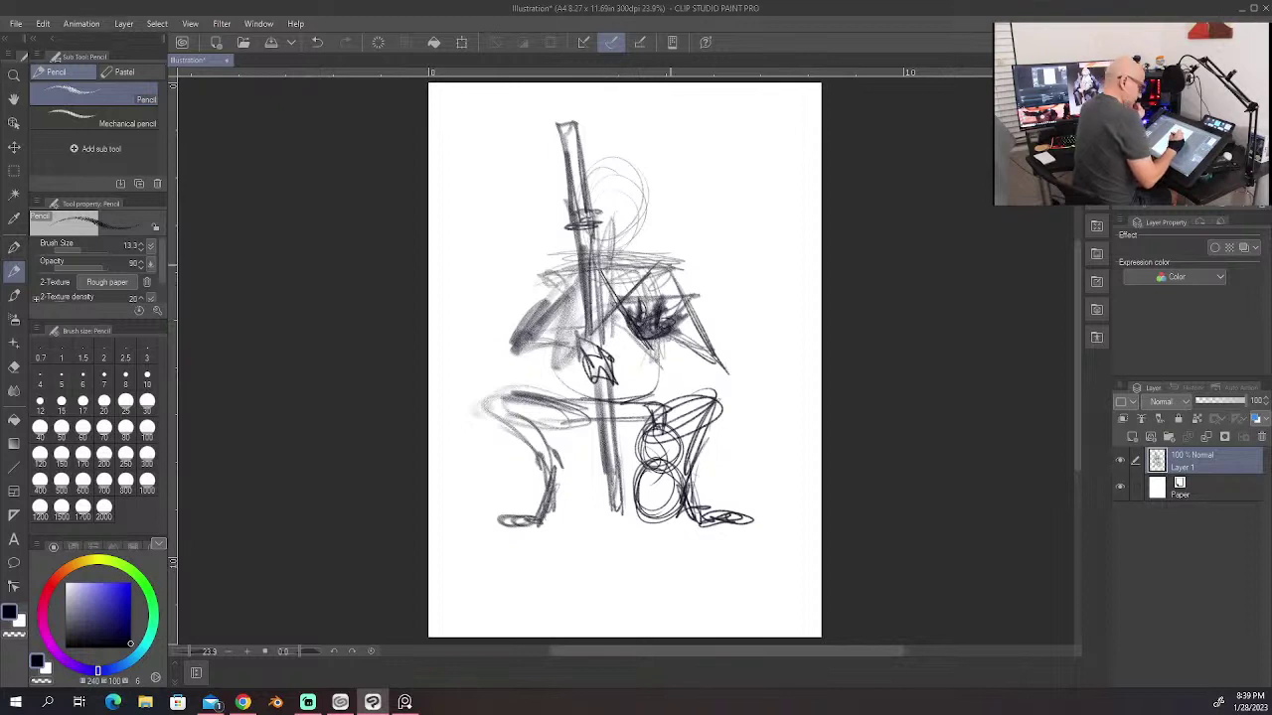
pyautogui.moveTo(676, 268); pyautogui.dragTo(608, 354)
pyautogui.moveTo(631, 284); pyautogui.dragTo(593, 365)
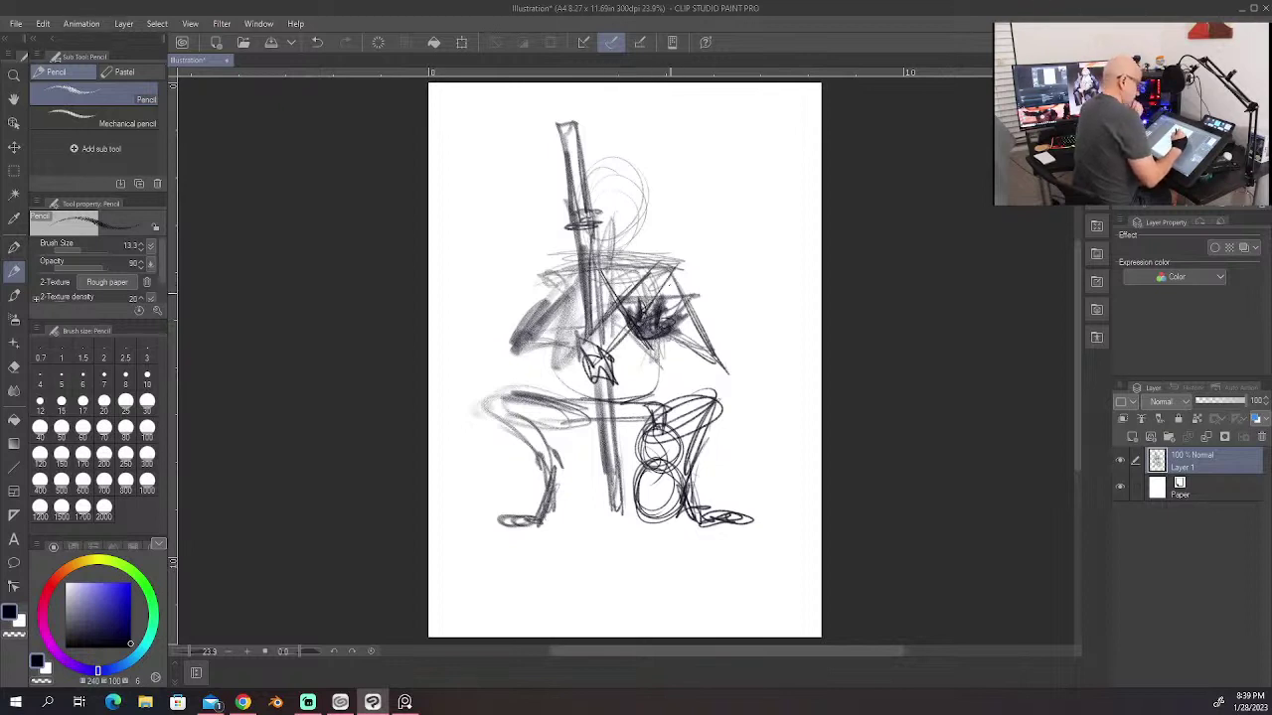
pyautogui.moveTo(667, 254)
pyautogui.mouseDown()
pyautogui.moveTo(648, 316)
pyautogui.moveTo(632, 314)
pyautogui.mouseUp()
pyautogui.moveTo(646, 236); pyautogui.dragTo(563, 336)
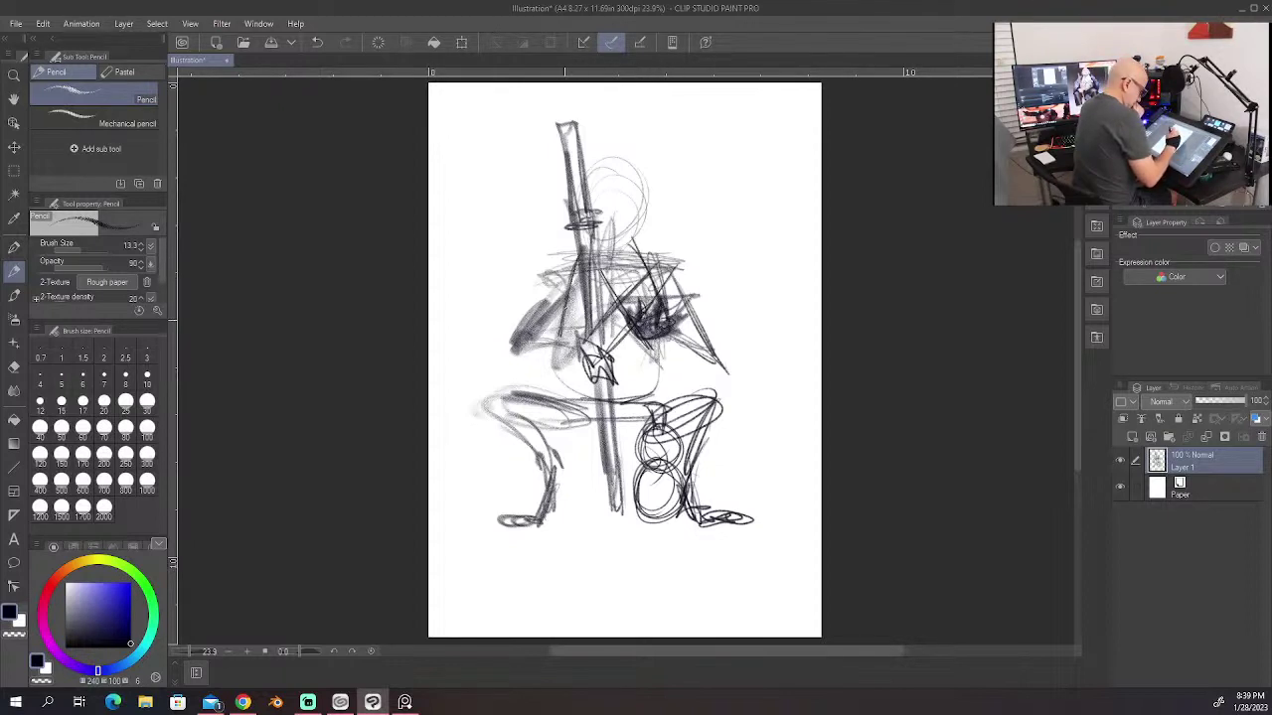
# Step: Outline a wide sleeve around the arm on the page's left side, flaring from the shoulder down toward the knee
pyautogui.moveTo(555, 276); pyautogui.dragTo(491, 370)
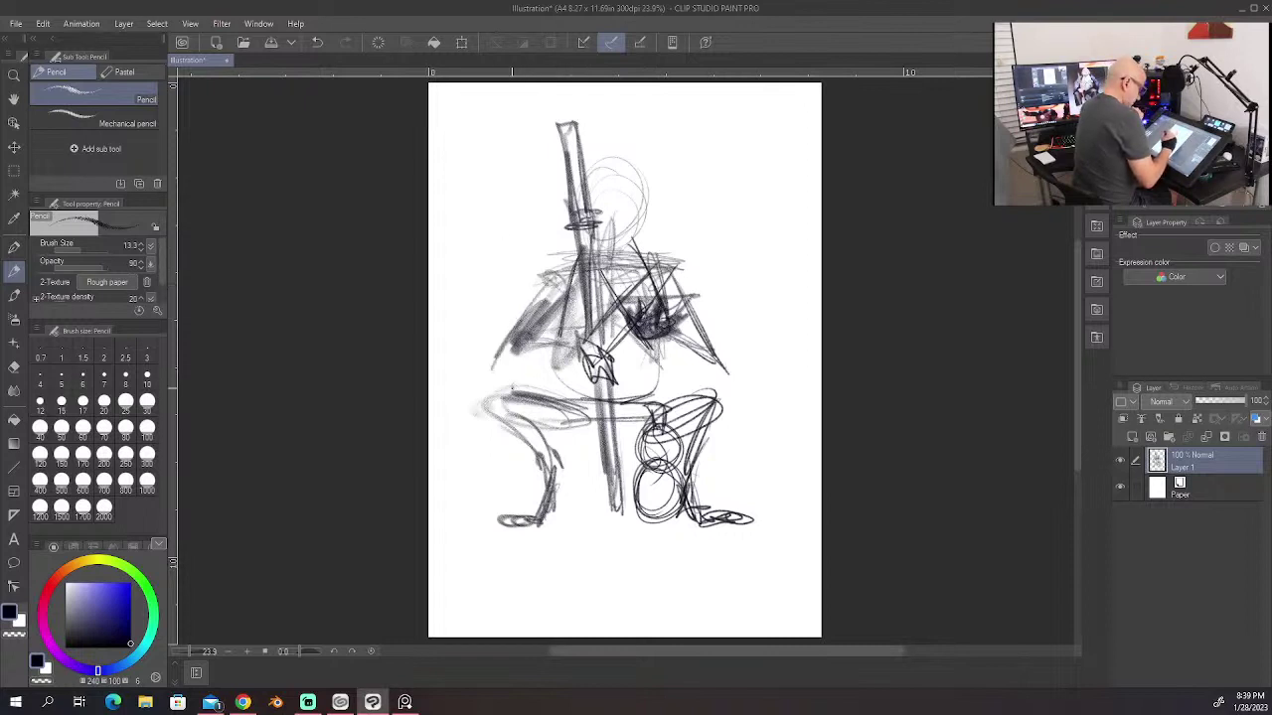
pyautogui.moveTo(562, 335); pyautogui.dragTo(512, 389)
pyautogui.moveTo(574, 330); pyautogui.dragTo(505, 382)
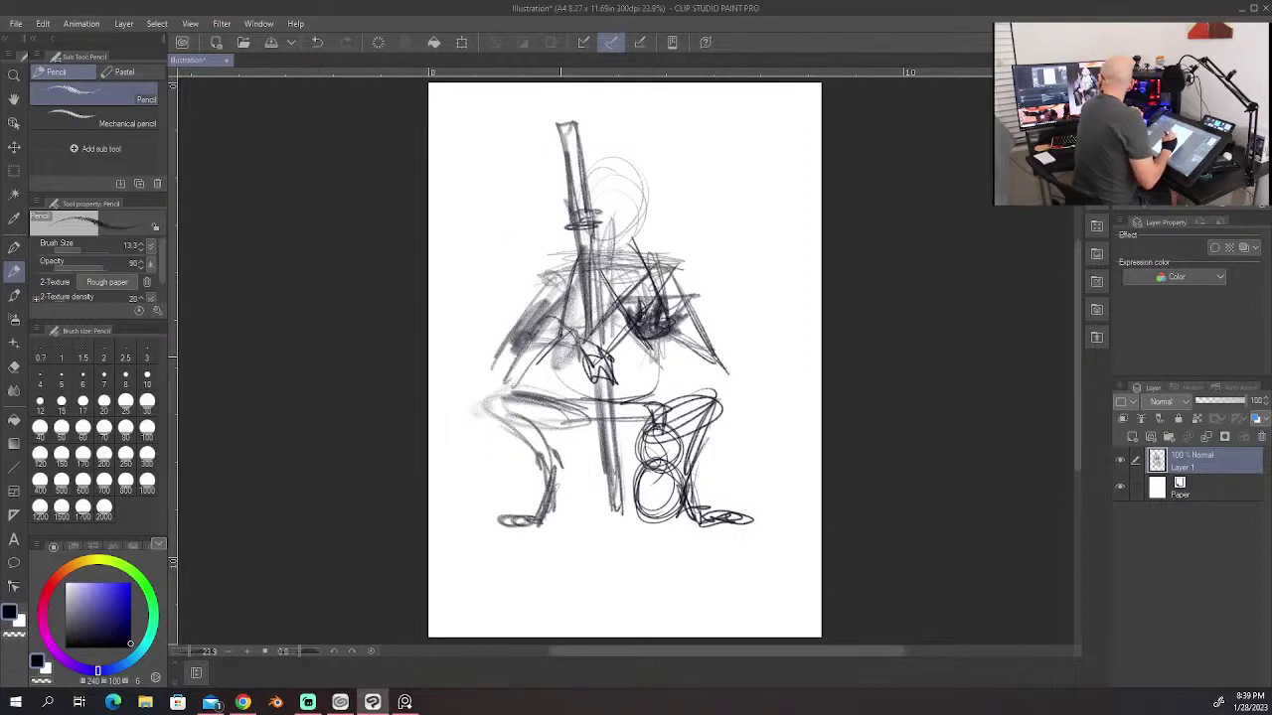
pyautogui.moveTo(566, 342); pyautogui.dragTo(515, 401)
pyautogui.moveTo(534, 302); pyautogui.dragTo(500, 341)
pyautogui.moveTo(519, 340); pyautogui.dragTo(503, 365)
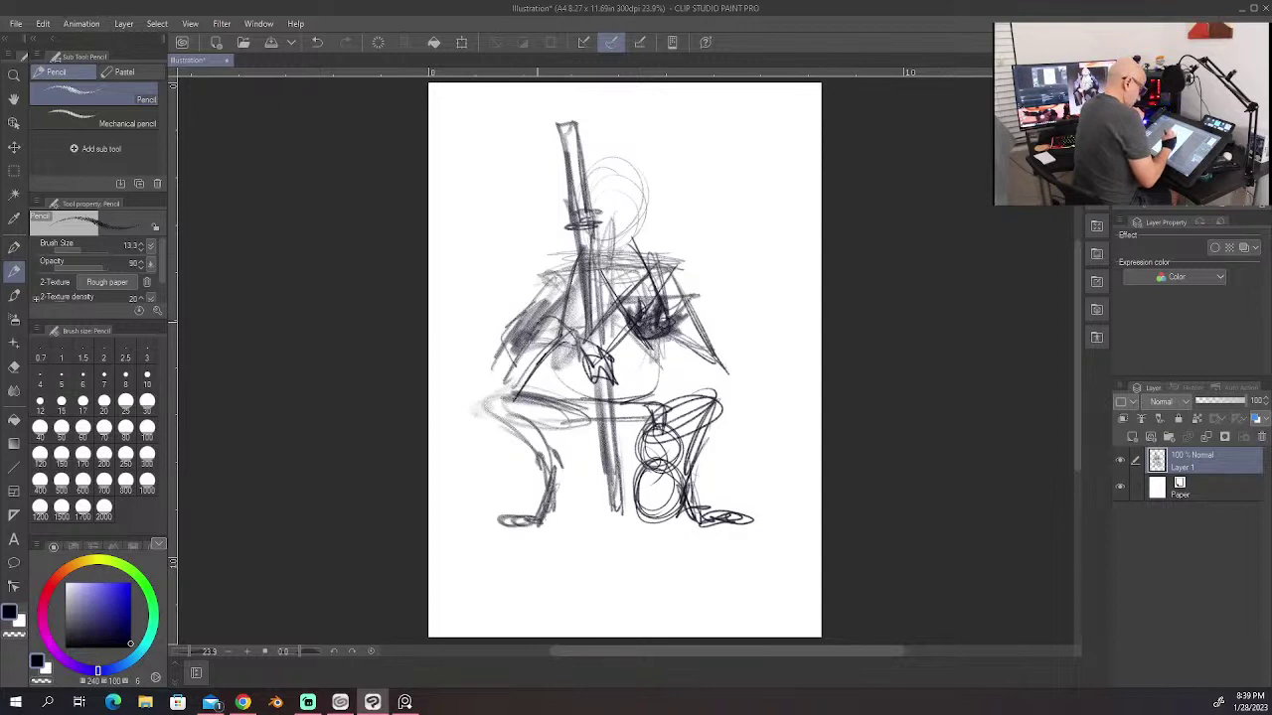
# Step: Darken that sleeve's elbow and shoulder edges, and add fabric folds hanging from the forearm to the thigh
pyautogui.moveTo(547, 317); pyautogui.dragTo(525, 338)
pyautogui.moveTo(556, 268)
pyautogui.mouseDown()
pyautogui.moveTo(521, 312)
pyautogui.moveTo(528, 304)
pyautogui.mouseUp()
pyautogui.moveTo(584, 254); pyautogui.dragTo(564, 262)
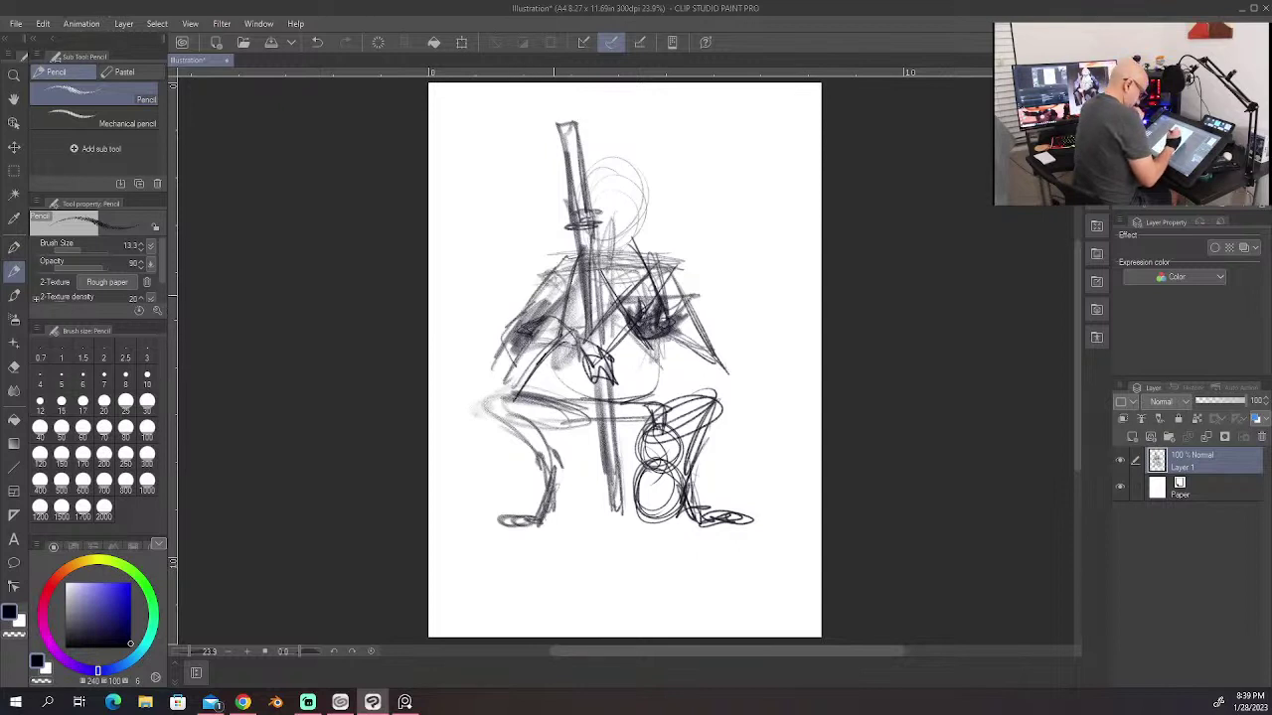
pyautogui.moveTo(515, 354); pyautogui.dragTo(508, 385)
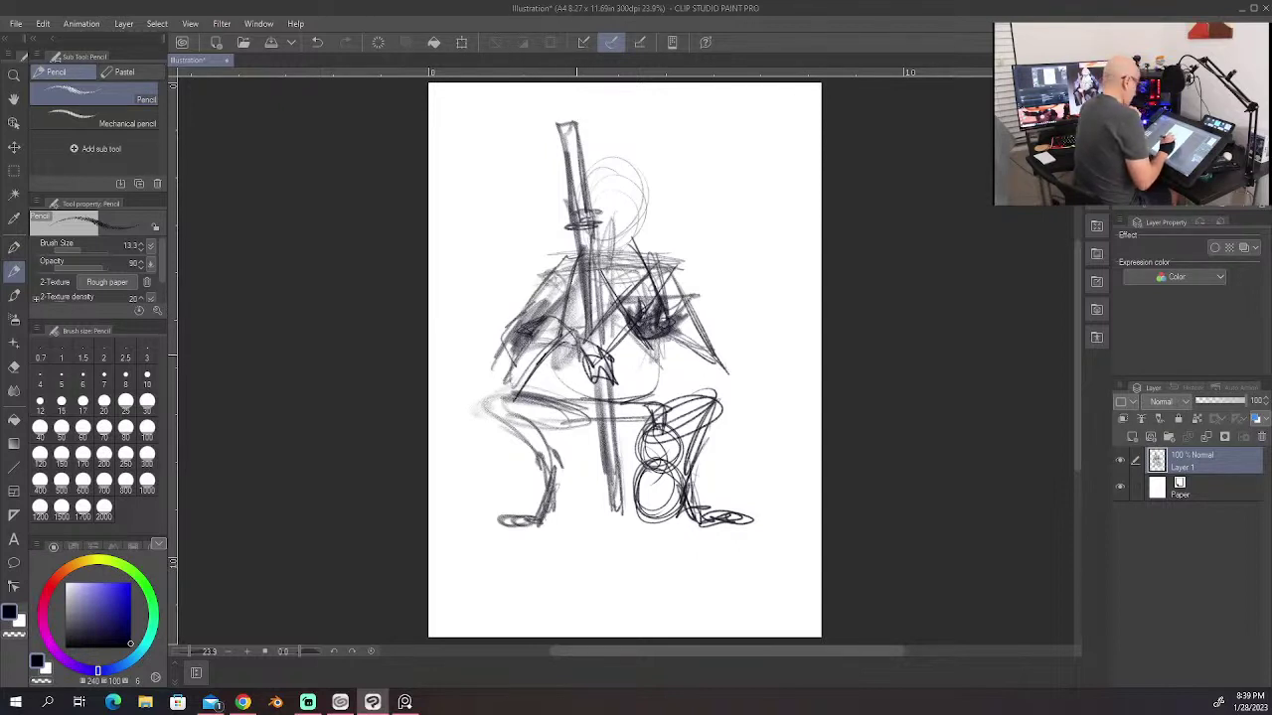
pyautogui.moveTo(584, 342)
pyautogui.mouseDown()
pyautogui.moveTo(523, 388)
pyautogui.moveTo(561, 379)
pyautogui.mouseUp()
pyautogui.moveTo(563, 375); pyautogui.dragTo(551, 411)
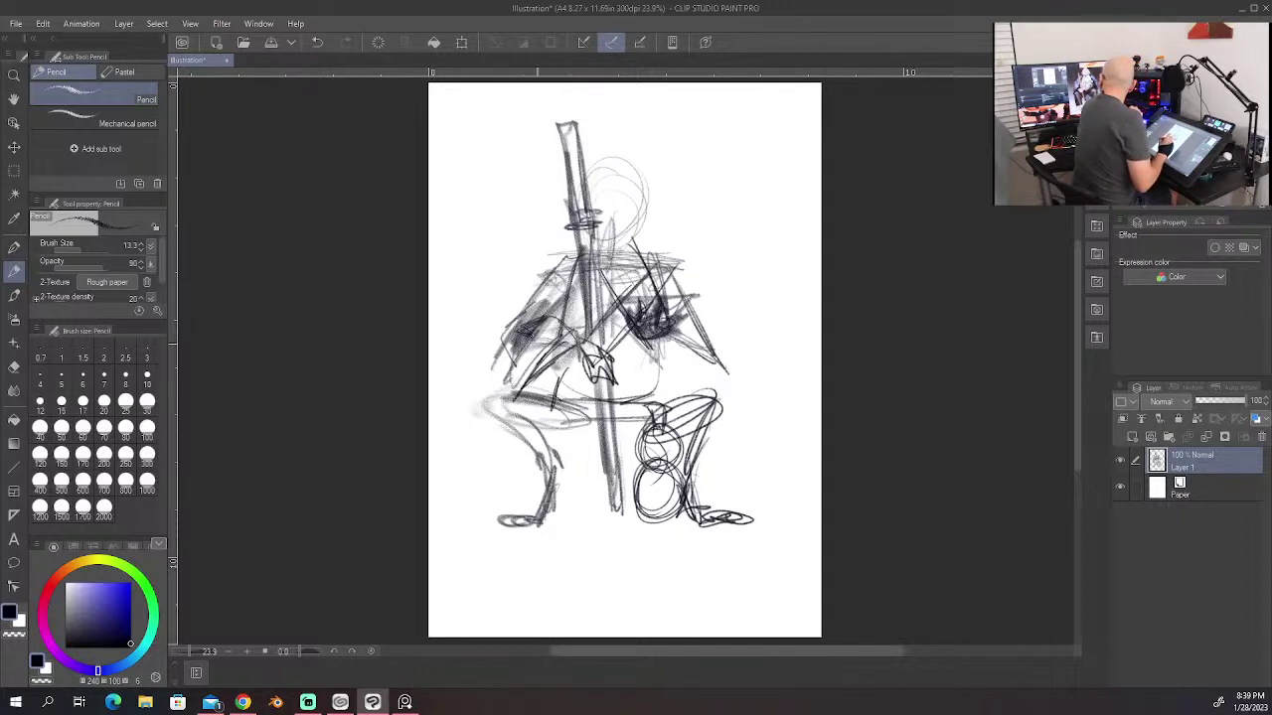
# Step: Sketch loose trousers over the thigh and shin on the page's left side, with folds running across the lap
pyautogui.moveTo(577, 387); pyautogui.dragTo(480, 395)
pyautogui.moveTo(483, 401); pyautogui.dragTo(499, 471)
pyautogui.moveTo(495, 425); pyautogui.dragTo(527, 483)
pyautogui.moveTo(594, 417); pyautogui.dragTo(577, 495)
pyautogui.moveTo(524, 451)
pyautogui.mouseDown()
pyautogui.moveTo(522, 500)
pyautogui.moveTo(594, 487)
pyautogui.moveTo(547, 480)
pyautogui.mouseUp()
pyautogui.moveTo(559, 415)
pyautogui.mouseDown()
pyautogui.moveTo(592, 481)
pyautogui.moveTo(602, 421)
pyautogui.moveTo(653, 448)
pyautogui.mouseUp()
pyautogui.moveTo(650, 411); pyautogui.dragTo(698, 398)
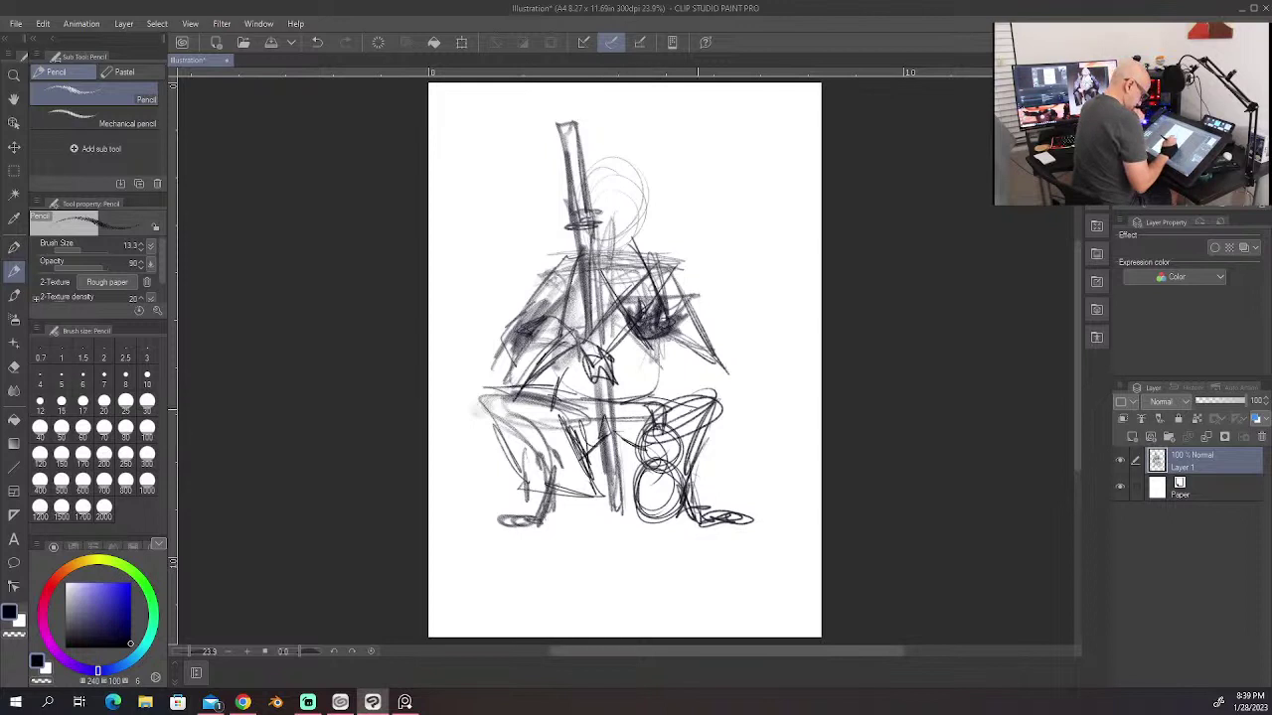
# Step: Add hanging cloth folds between the legs, behind the sword blade and down to foot level
pyautogui.moveTo(619, 438)
pyautogui.mouseDown()
pyautogui.moveTo(659, 454)
pyautogui.moveTo(629, 480)
pyautogui.moveTo(660, 443)
pyautogui.moveTo(581, 519)
pyautogui.mouseUp()
pyautogui.moveTo(612, 473)
pyautogui.mouseDown()
pyautogui.moveTo(594, 531)
pyautogui.moveTo(565, 503)
pyautogui.moveTo(559, 523)
pyautogui.mouseUp()
pyautogui.moveTo(583, 487); pyautogui.dragTo(564, 525)
pyautogui.moveTo(642, 471); pyautogui.dragTo(642, 523)
pyautogui.moveTo(648, 486); pyautogui.dragTo(640, 497)
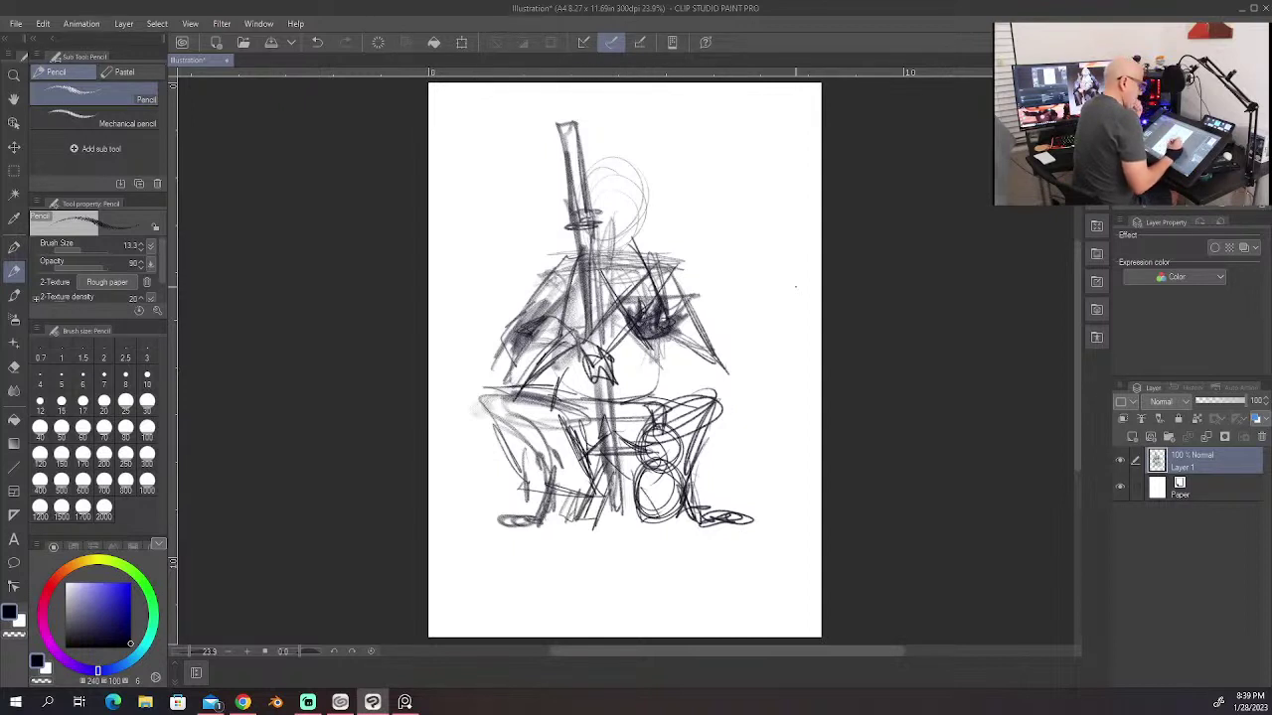
# Step: Draw a tall rectangular panel in the background on the page's right side, with a vertical line between it and the head
pyautogui.moveTo(686, 101)
pyautogui.mouseDown()
pyautogui.moveTo(689, 298)
pyautogui.moveTo(813, 99)
pyautogui.moveTo(797, 522)
pyautogui.mouseUp()
pyautogui.moveTo(800, 431)
pyautogui.mouseDown()
pyautogui.moveTo(797, 513)
pyautogui.moveTo(813, 499)
pyautogui.mouseUp()
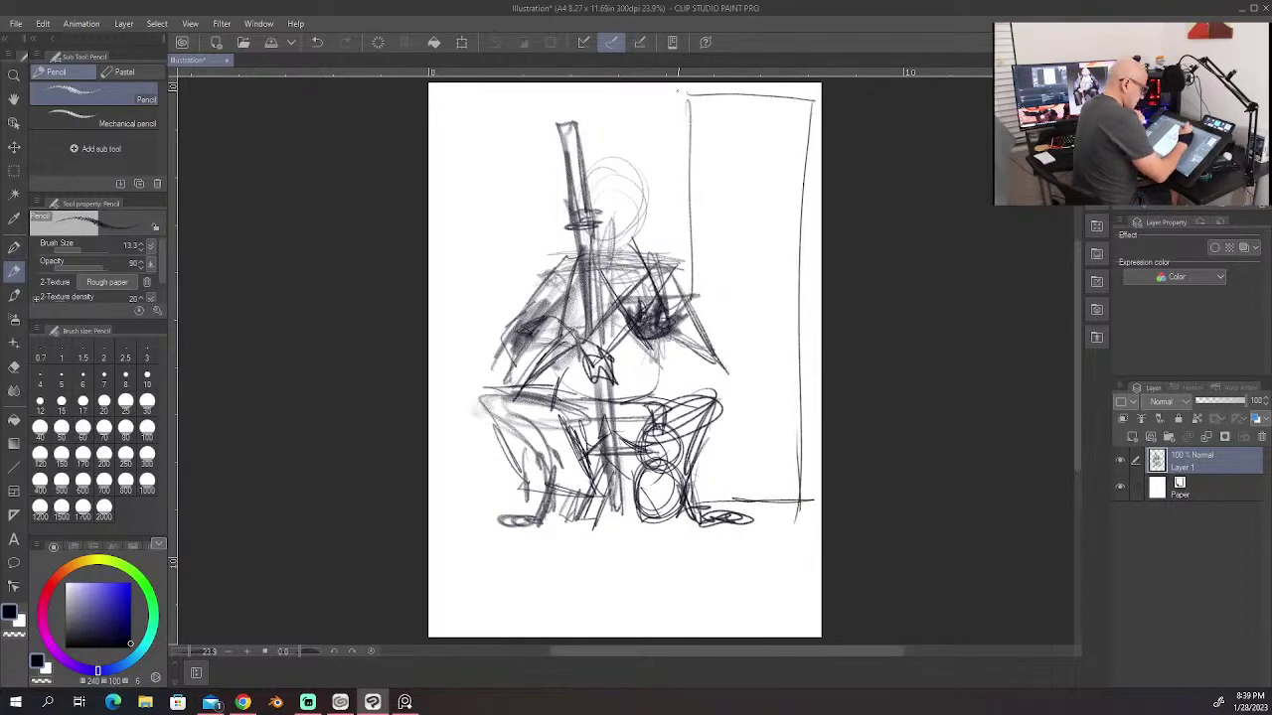
pyautogui.moveTo(664, 85); pyautogui.dragTo(666, 254)
pyautogui.moveTo(668, 179); pyautogui.dragTo(677, 293)
# Step: Sketch a forked post in front of the background panel, and draw a ground line across the page at foot level
pyautogui.moveTo(729, 415)
pyautogui.mouseDown()
pyautogui.moveTo(751, 433)
pyautogui.moveTo(821, 394)
pyautogui.mouseUp()
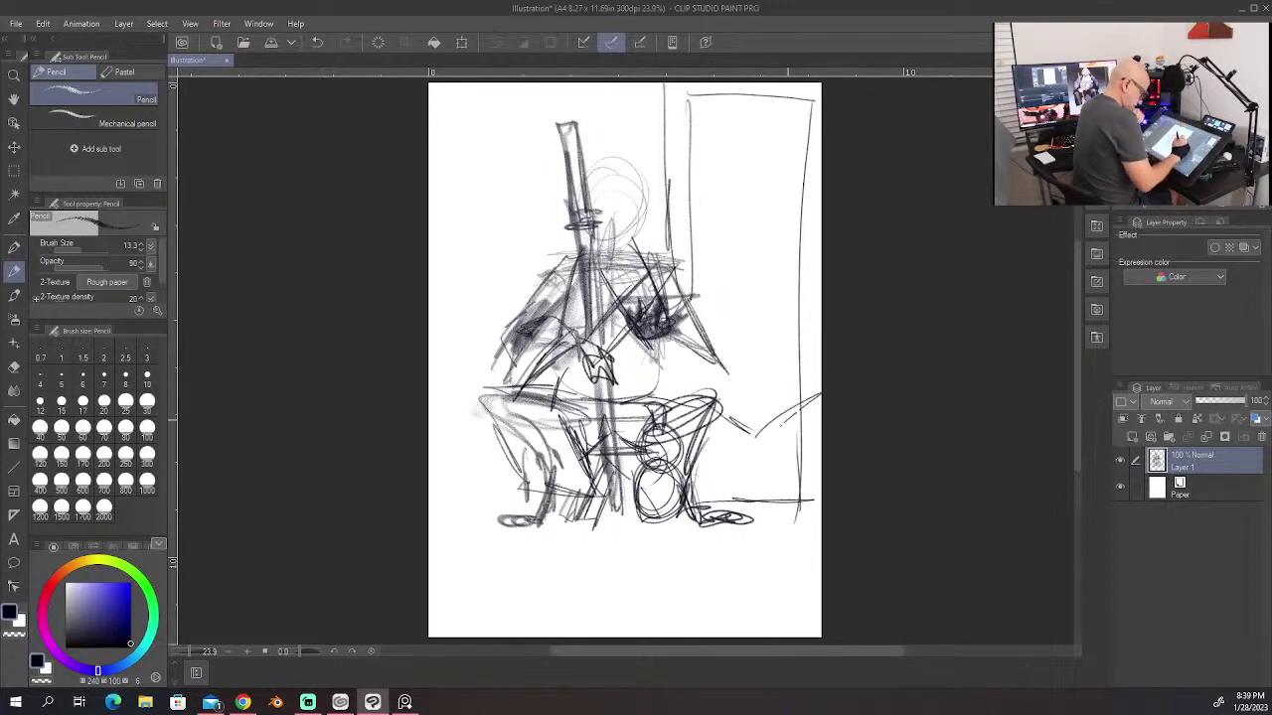
pyautogui.moveTo(763, 439); pyautogui.dragTo(793, 410)
pyautogui.moveTo(814, 91); pyautogui.dragTo(821, 407)
pyautogui.moveTo(755, 415); pyautogui.dragTo(753, 497)
pyautogui.moveTo(752, 449); pyautogui.dragTo(754, 506)
pyautogui.moveTo(443, 509); pyautogui.dragTo(820, 502)
pyautogui.moveTo(566, 500); pyautogui.dragTo(733, 491)
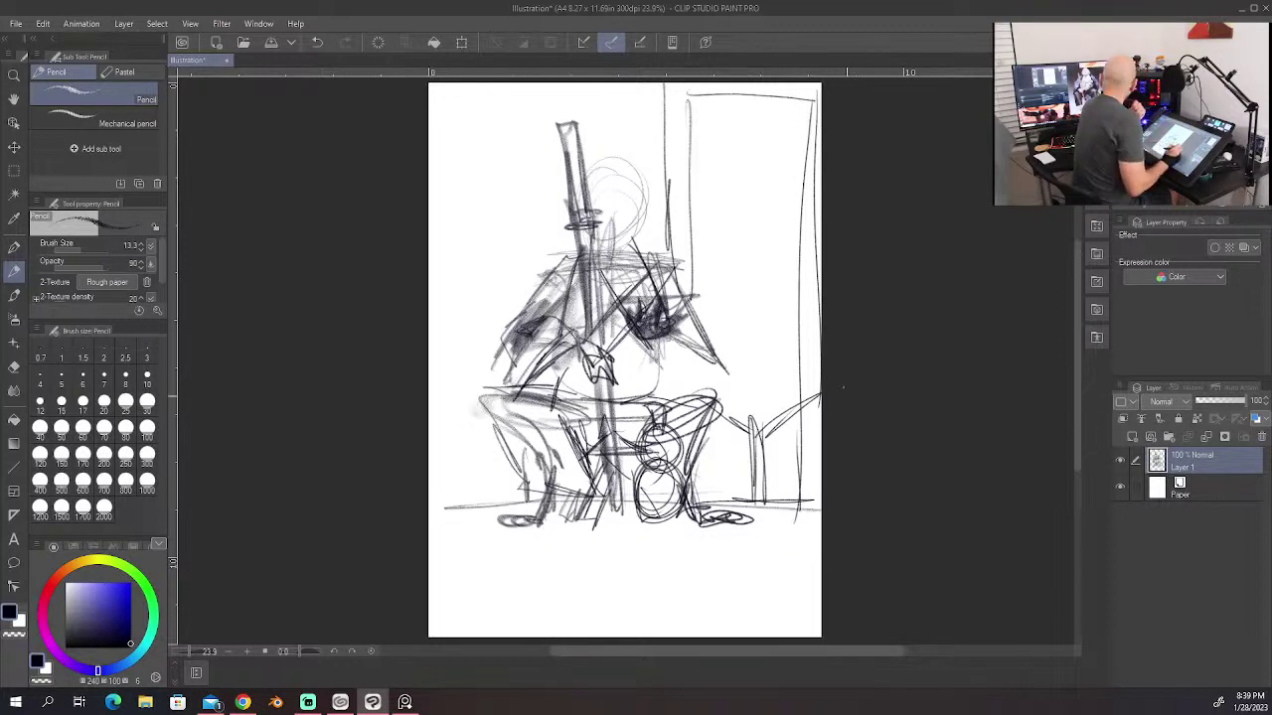
# Step: Draw a larger, wider oval around the head with several overlapping pencil loops
pyautogui.moveTo(586, 182)
pyautogui.mouseDown()
pyautogui.moveTo(632, 168)
pyautogui.moveTo(574, 194)
pyautogui.moveTo(655, 199)
pyautogui.moveTo(563, 218)
pyautogui.moveTo(661, 238)
pyautogui.mouseUp()
pyautogui.moveTo(557, 248); pyautogui.dragTo(655, 167)
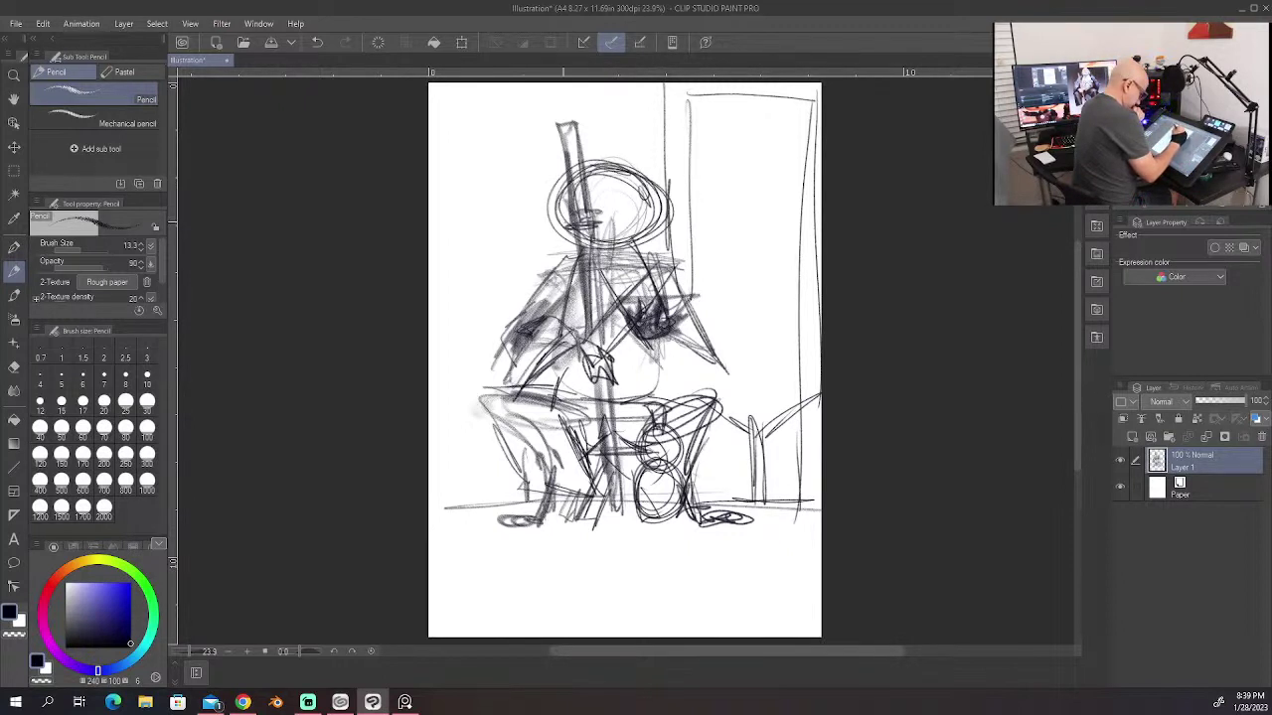
pyautogui.moveTo(661, 210); pyautogui.dragTo(611, 261)
# Step: Sketch the sleeve edges around the arm on the page's right side, and strengthen the garment folds on the chest
pyautogui.moveTo(701, 339); pyautogui.dragTo(715, 371)
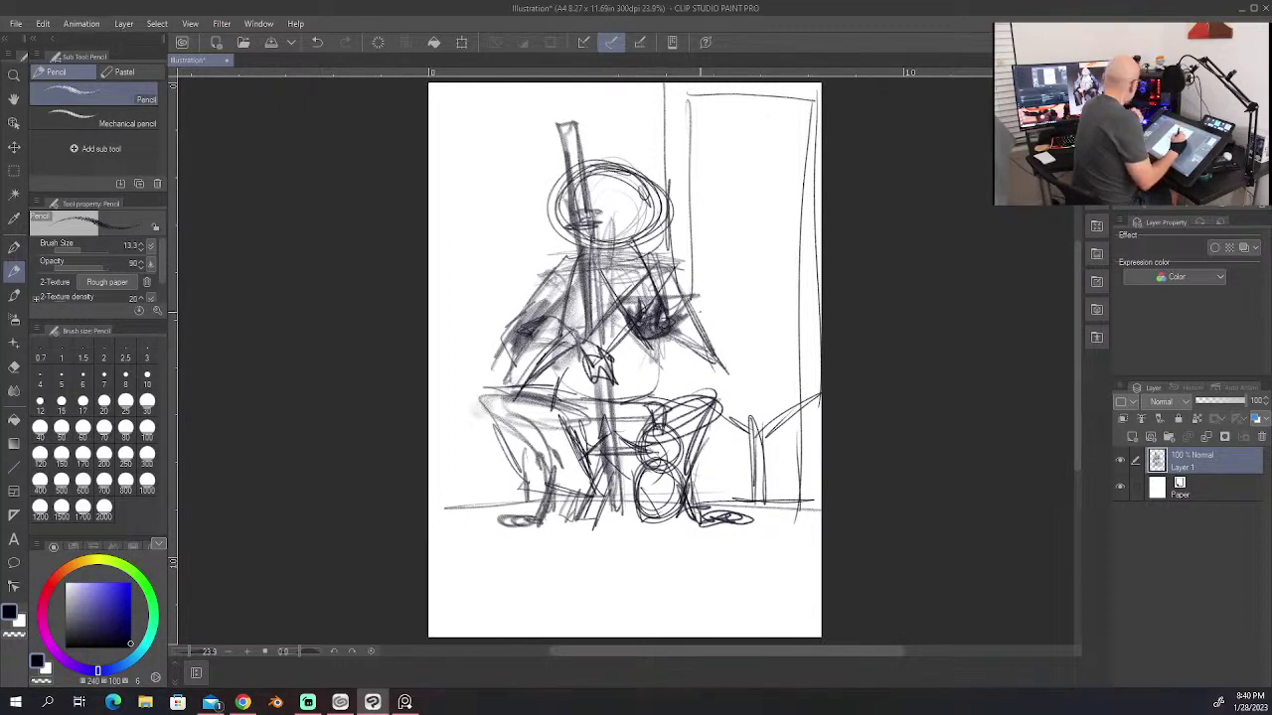
pyautogui.moveTo(661, 263)
pyautogui.mouseDown()
pyautogui.moveTo(696, 285)
pyautogui.moveTo(703, 342)
pyautogui.moveTo(610, 304)
pyautogui.mouseUp()
pyautogui.moveTo(658, 260); pyautogui.dragTo(640, 292)
pyautogui.moveTo(600, 268); pyautogui.dragTo(594, 328)
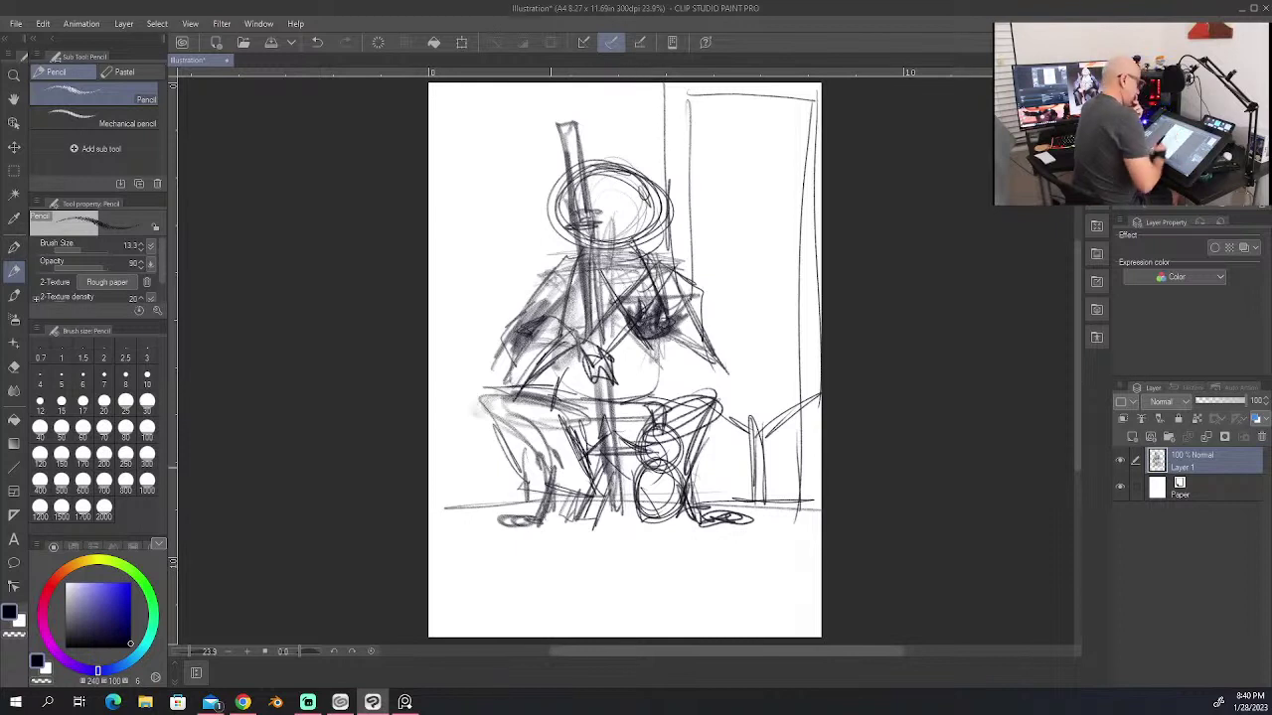
pyautogui.moveTo(700, 332); pyautogui.dragTo(702, 389)
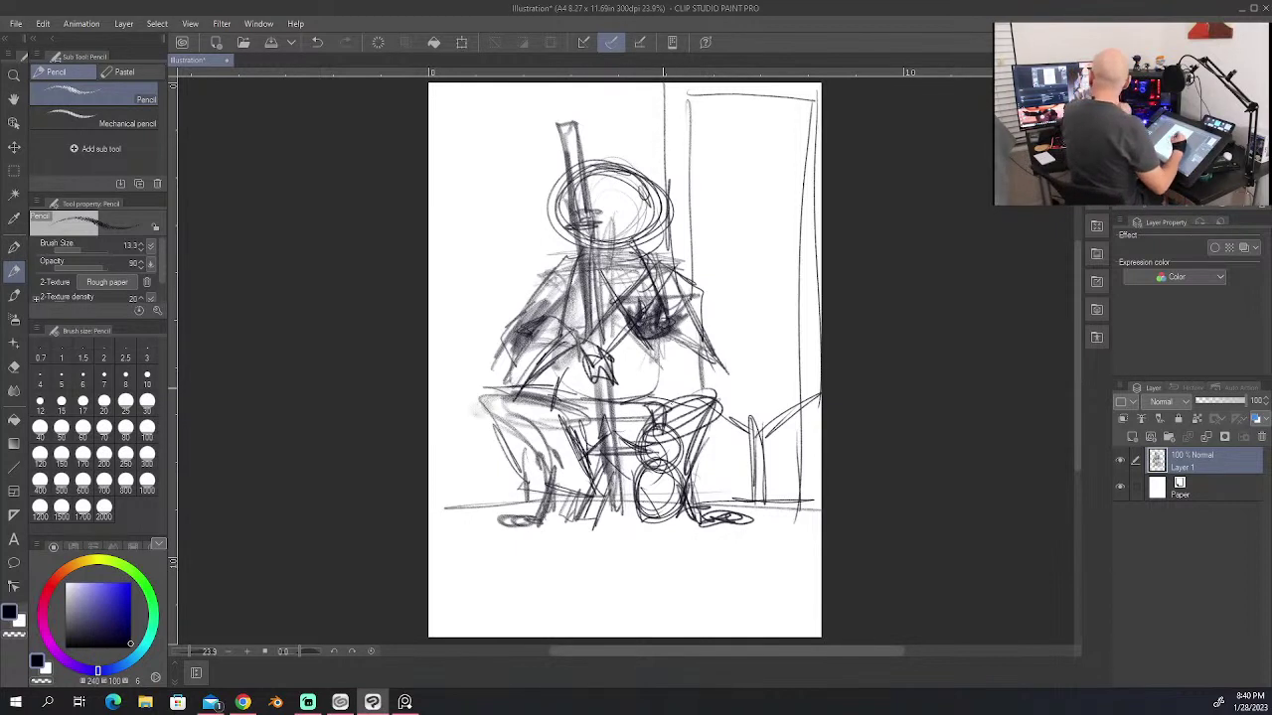
# Step: Sketch the torso's side edge and a curved, hatched waist line above the figure's lap
pyautogui.moveTo(648, 341); pyautogui.dragTo(667, 389)
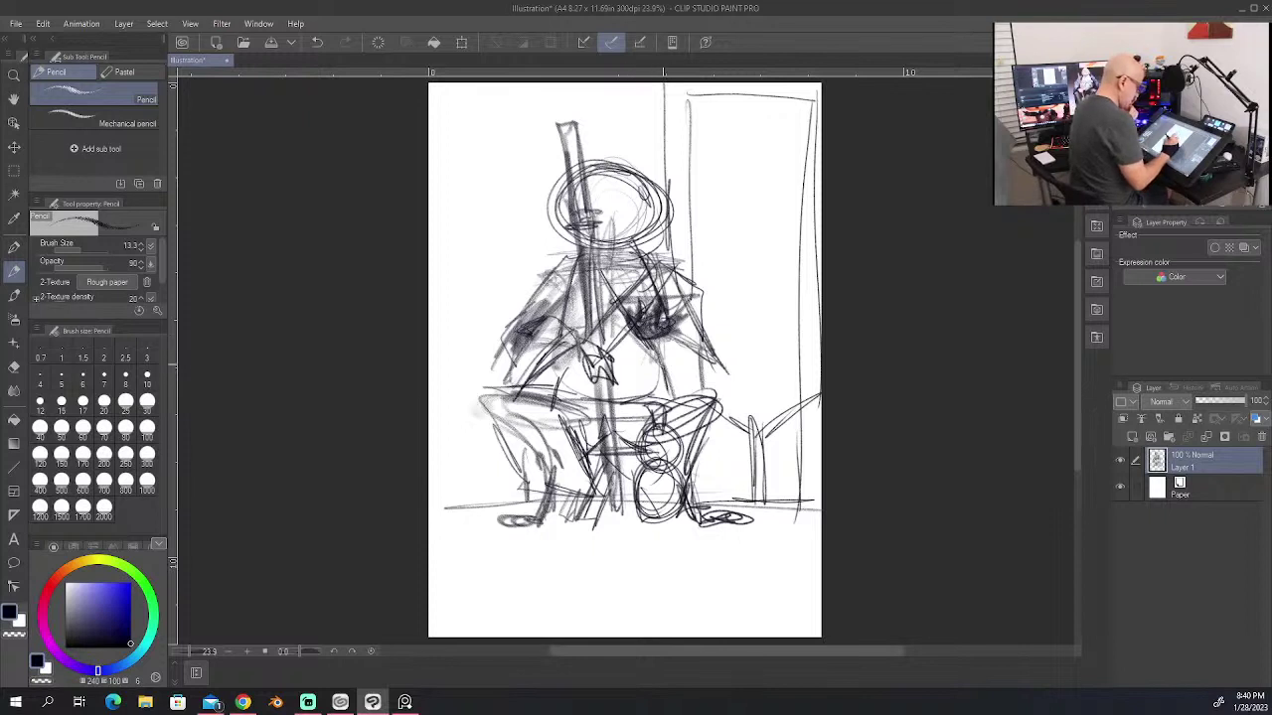
pyautogui.moveTo(551, 362)
pyautogui.mouseDown()
pyautogui.moveTo(531, 412)
pyautogui.moveTo(608, 371)
pyautogui.moveTo(666, 388)
pyautogui.mouseUp()
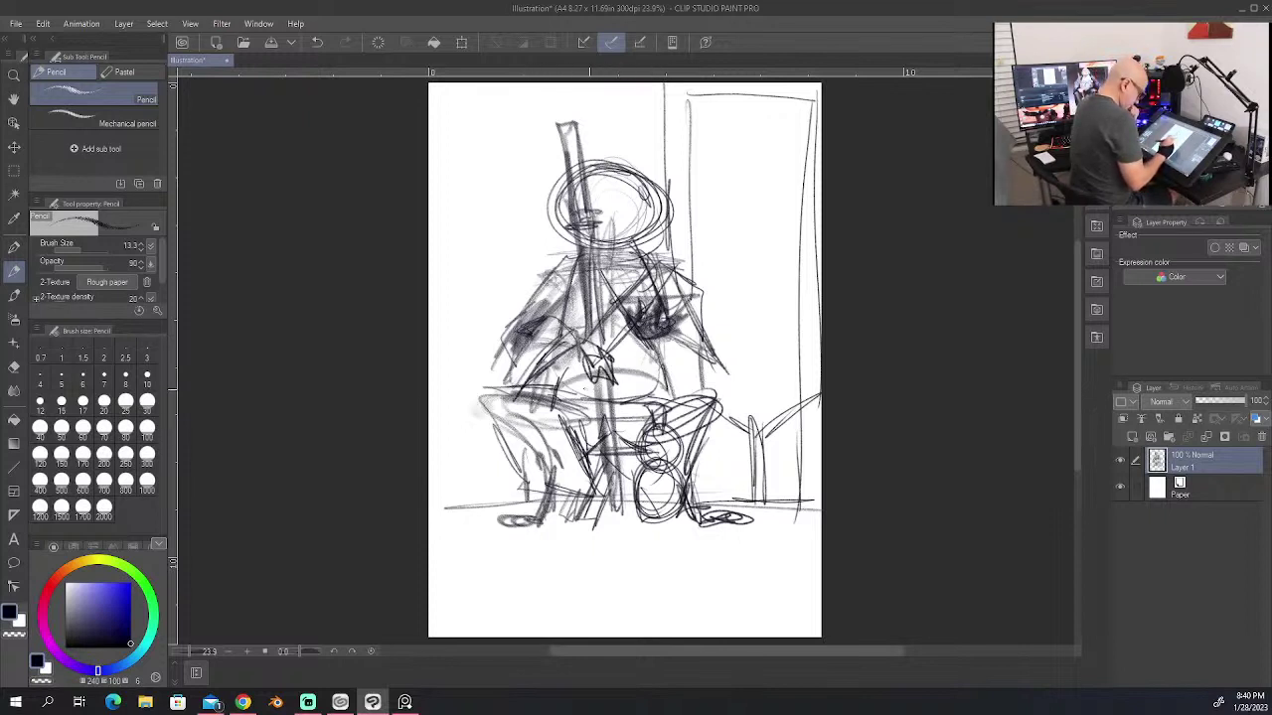
pyautogui.moveTo(581, 392)
pyautogui.mouseDown()
pyautogui.moveTo(663, 377)
pyautogui.moveTo(554, 399)
pyautogui.mouseUp()
pyautogui.moveTo(652, 392); pyautogui.dragTo(612, 400)
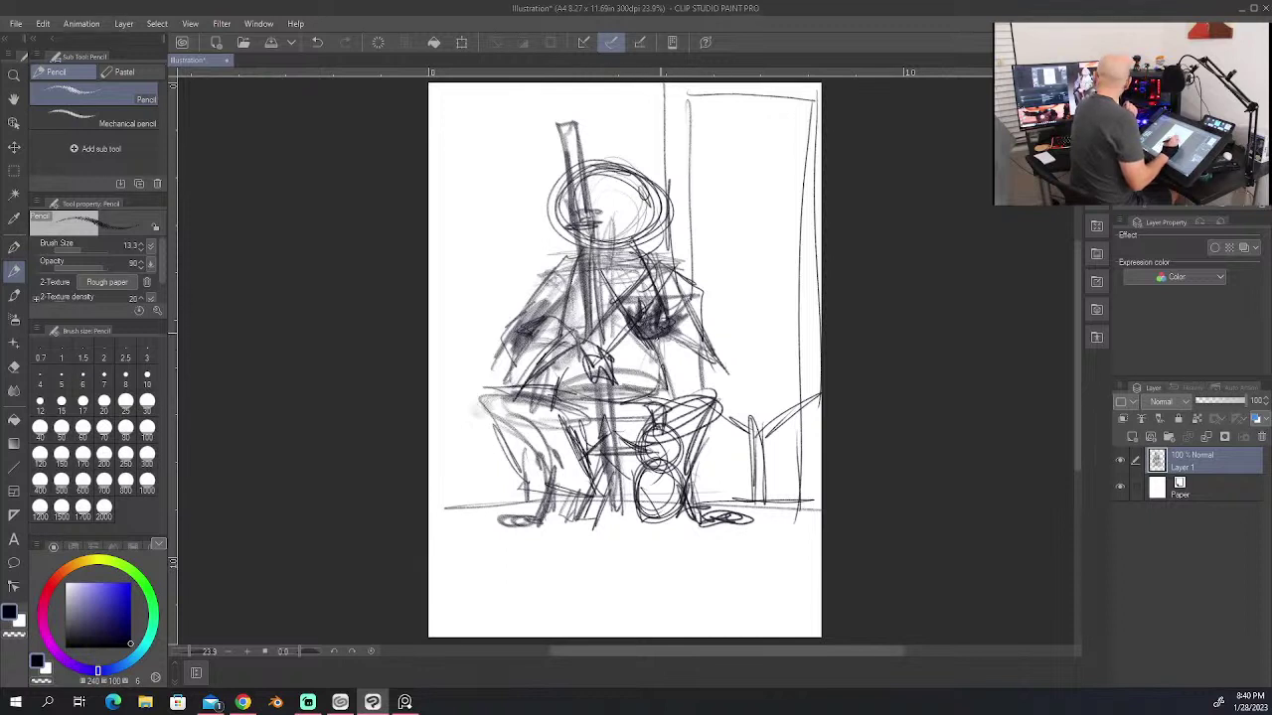
# Step: Sketch a short diagonal handle across the lap, with a rounded form at its upper end
pyautogui.moveTo(662, 364); pyautogui.dragTo(604, 394)
pyautogui.moveTo(652, 367)
pyautogui.mouseDown()
pyautogui.moveTo(599, 396)
pyautogui.moveTo(610, 409)
pyautogui.moveTo(598, 400)
pyautogui.moveTo(583, 422)
pyautogui.moveTo(654, 374)
pyautogui.moveTo(576, 430)
pyautogui.mouseUp()
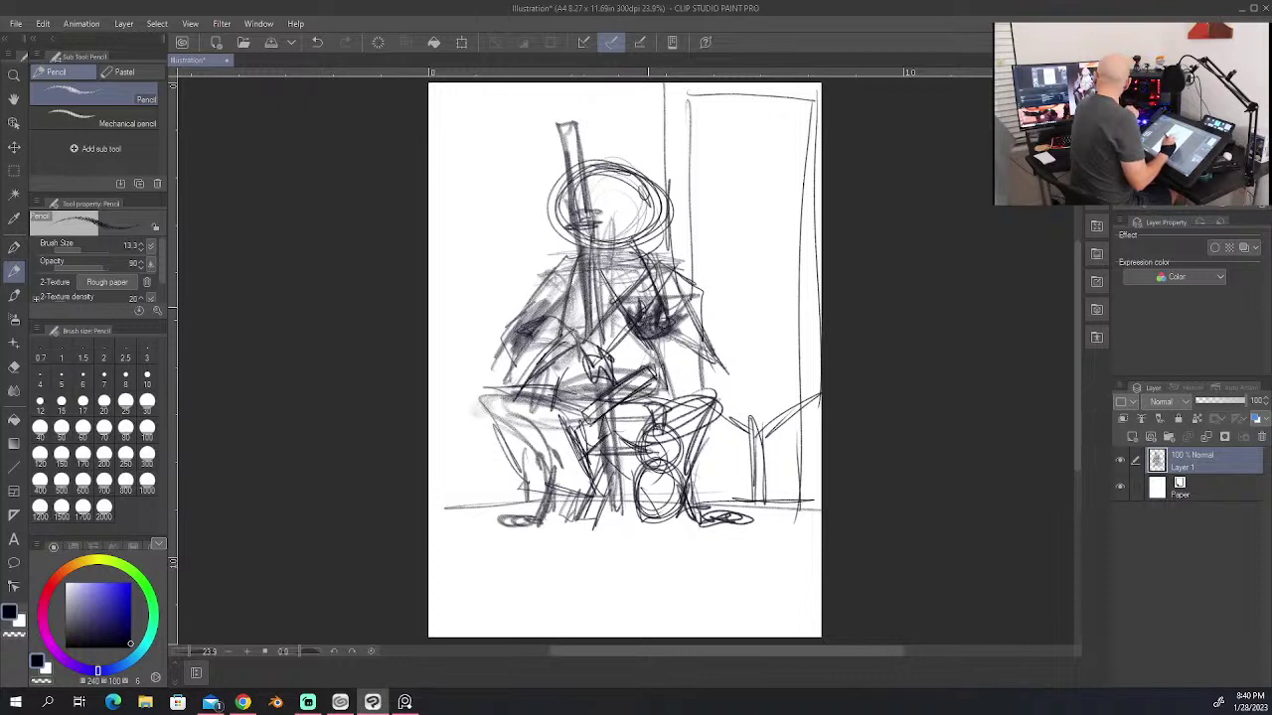
pyautogui.moveTo(662, 352); pyautogui.dragTo(642, 393)
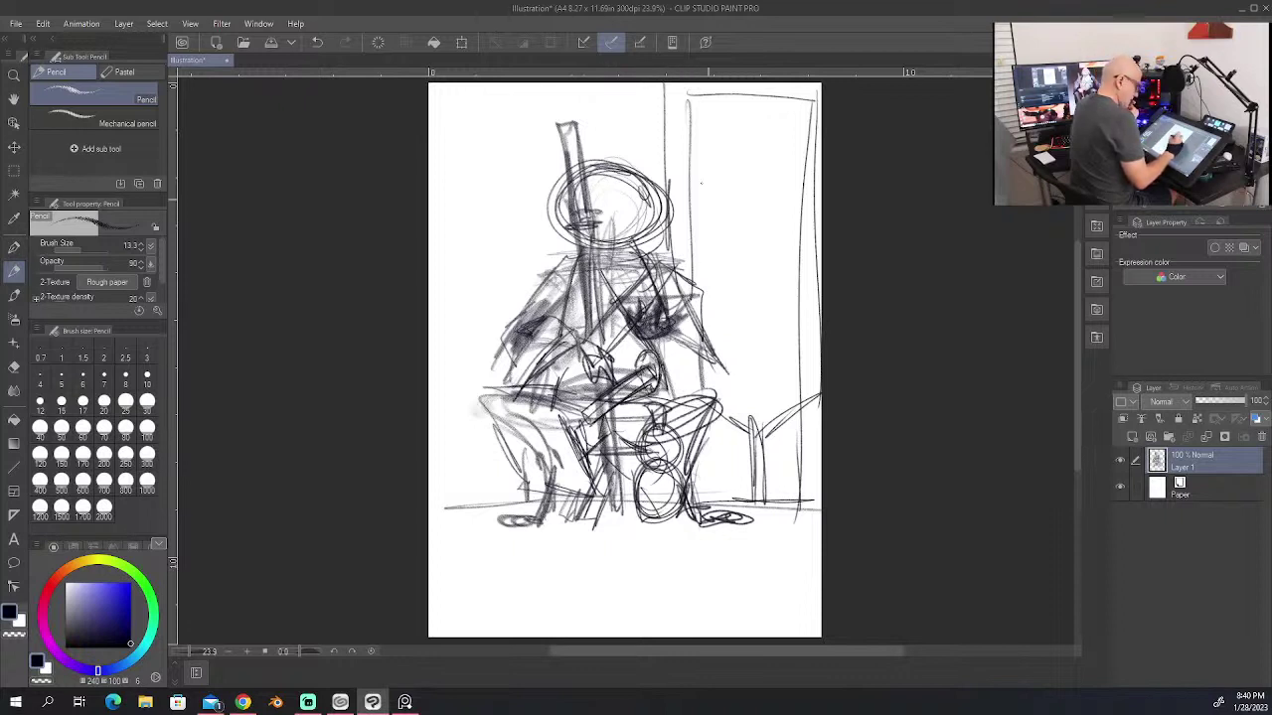
# Step: Draw hatching and long curved streaks across the upper background panel, and loop more strokes around the lap handle's upper end
pyautogui.moveTo(704, 137); pyautogui.dragTo(674, 176)
pyautogui.moveTo(749, 129); pyautogui.dragTo(688, 173)
pyautogui.moveTo(761, 151); pyautogui.dragTo(698, 216)
pyautogui.moveTo(801, 149); pyautogui.dragTo(709, 238)
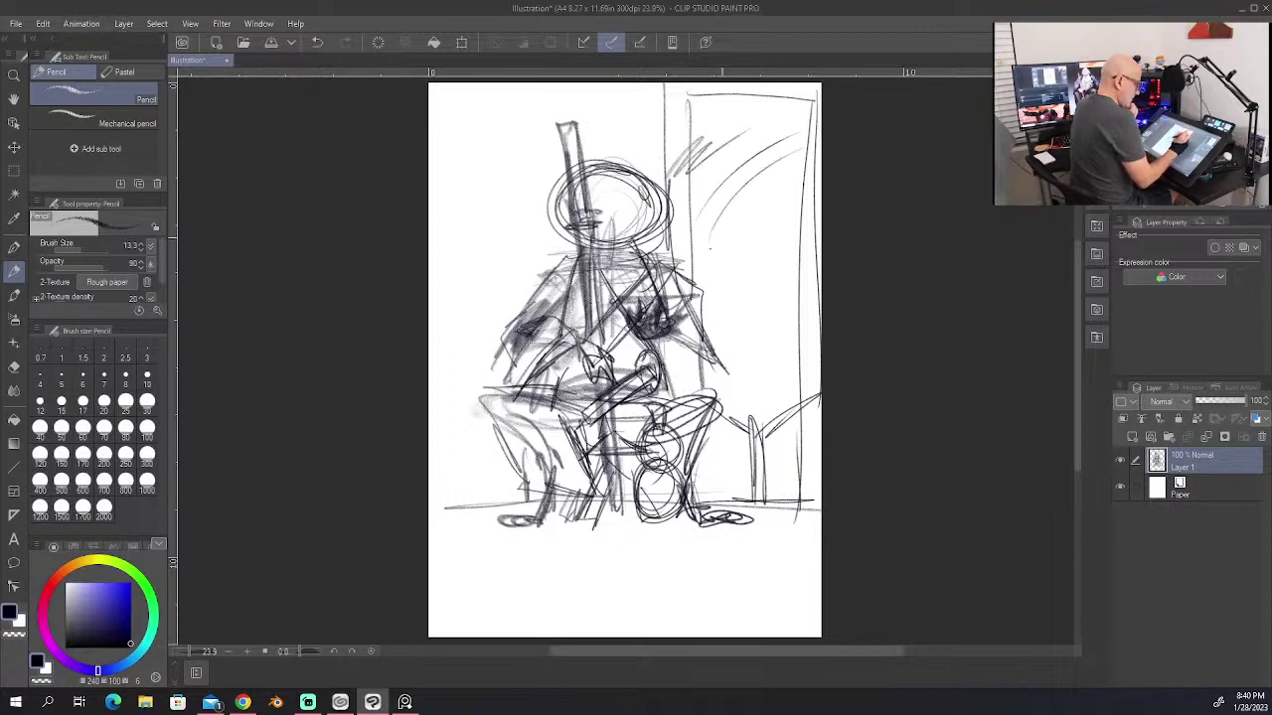
pyautogui.moveTo(662, 354); pyautogui.dragTo(630, 408)
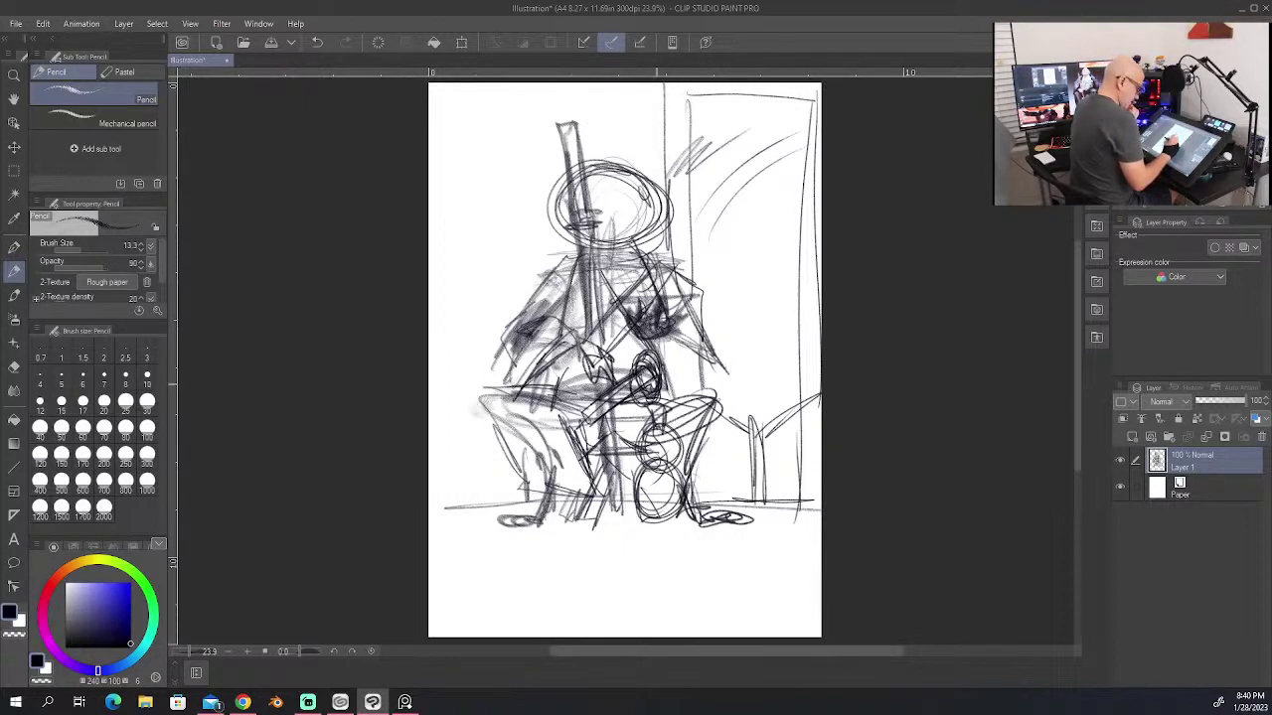
# Step: Draw a pair of diagonal lines rising across the lower background panel toward the page's right edge, and hatch between them
pyautogui.moveTo(799, 283); pyautogui.dragTo(702, 338)
pyautogui.moveTo(771, 314); pyautogui.dragTo(714, 346)
pyautogui.moveTo(821, 290)
pyautogui.mouseDown()
pyautogui.moveTo(719, 339)
pyautogui.moveTo(704, 334)
pyautogui.mouseUp()
pyautogui.moveTo(765, 298); pyautogui.dragTo(721, 324)
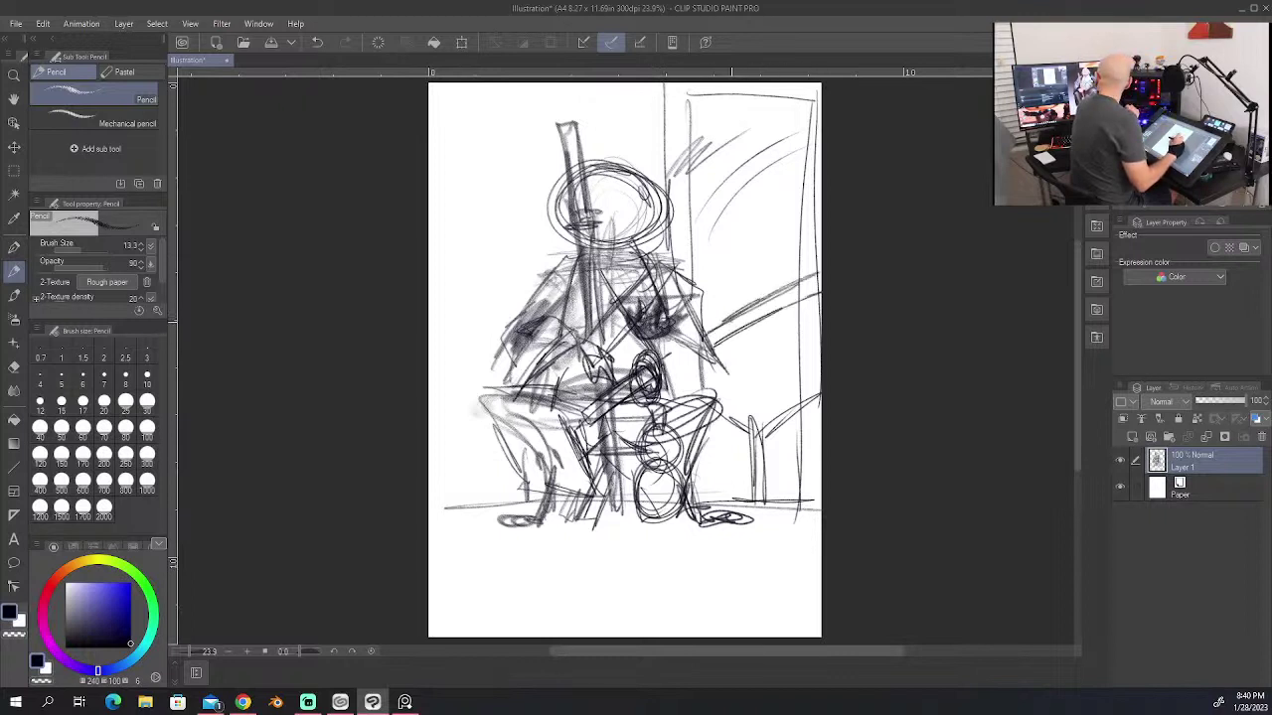
pyautogui.moveTo(801, 286)
pyautogui.mouseDown()
pyautogui.moveTo(705, 335)
pyautogui.moveTo(731, 320)
pyautogui.moveTo(754, 327)
pyautogui.mouseUp()
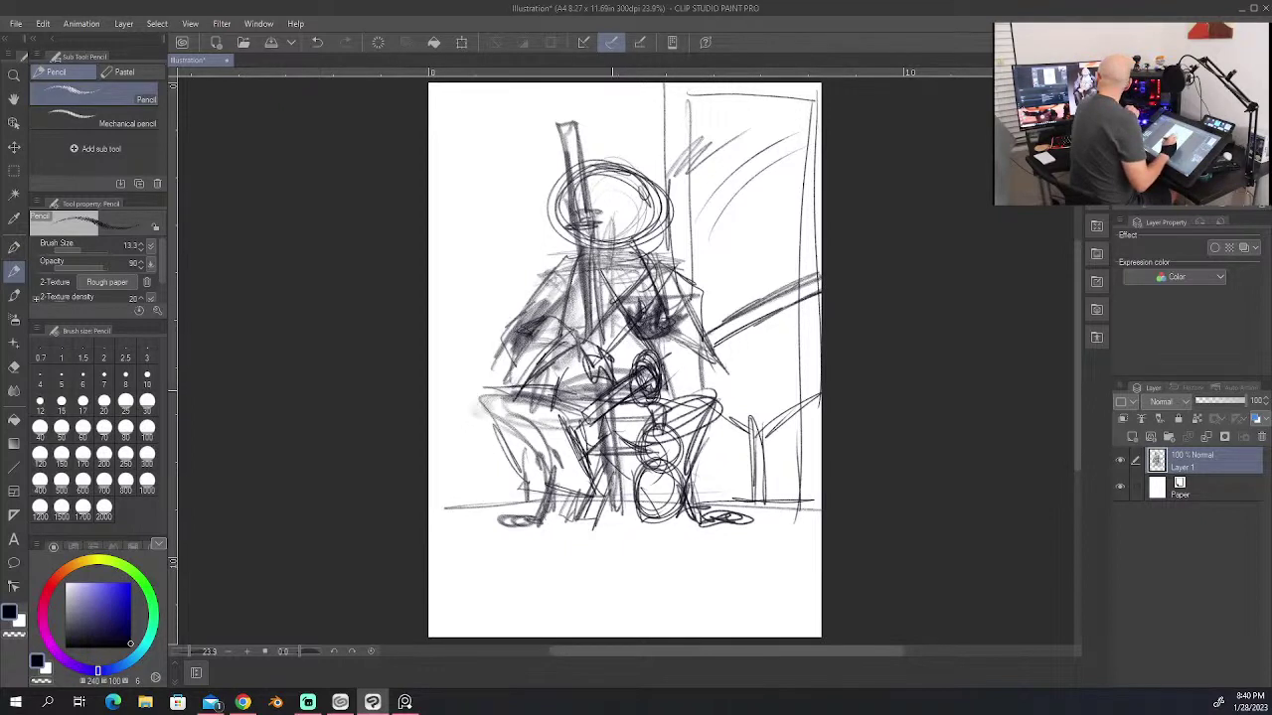
# Step: Darken the diagonal lap handle with a round cap at its lower end, and strengthen the sleeve on the page's left side
pyautogui.moveTo(628, 377)
pyautogui.mouseDown()
pyautogui.moveTo(574, 417)
pyautogui.moveTo(571, 439)
pyautogui.moveTo(596, 425)
pyautogui.mouseUp()
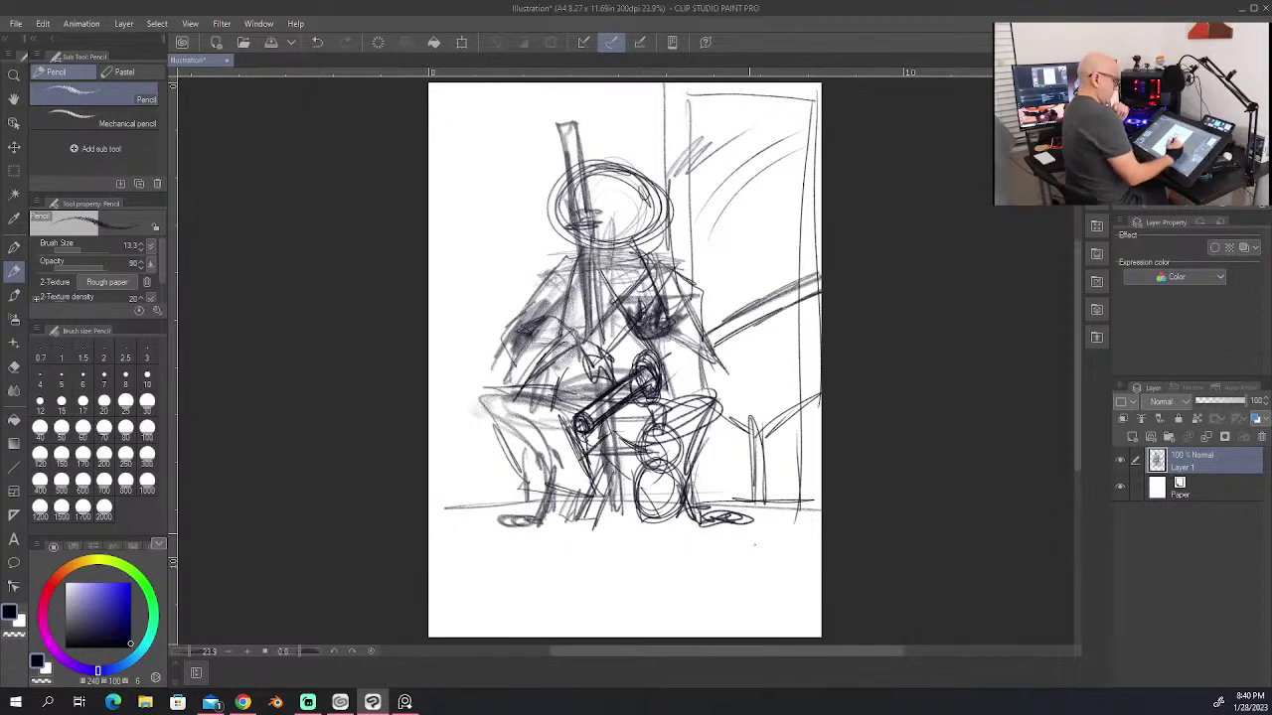
pyautogui.moveTo(566, 258); pyautogui.dragTo(527, 325)
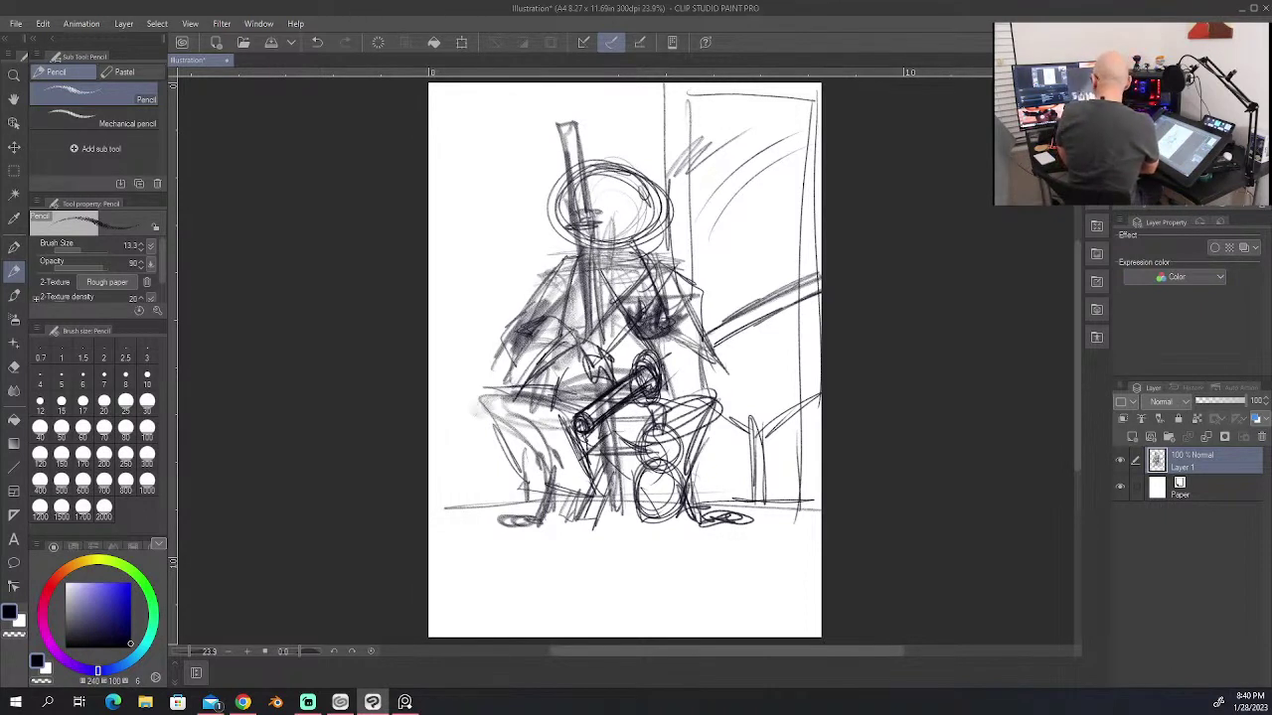
pyautogui.hotkey('alt', 'Tab')
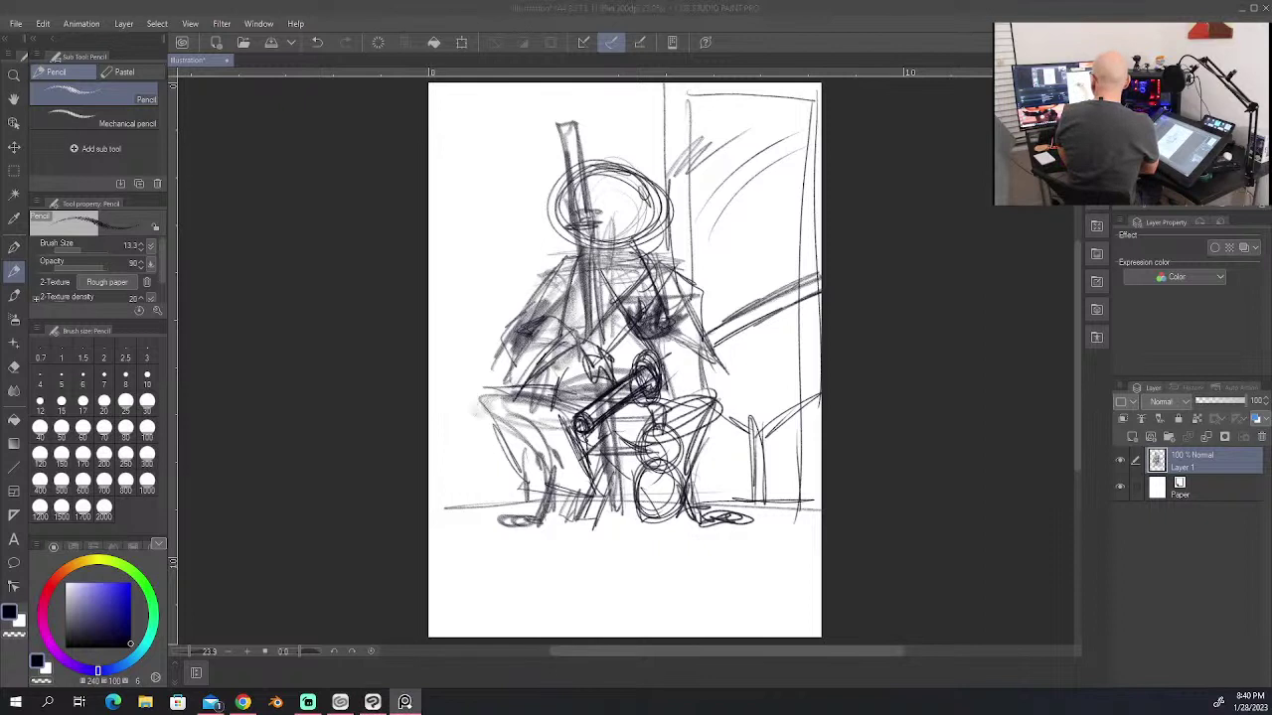
pyautogui.click(561, 7)
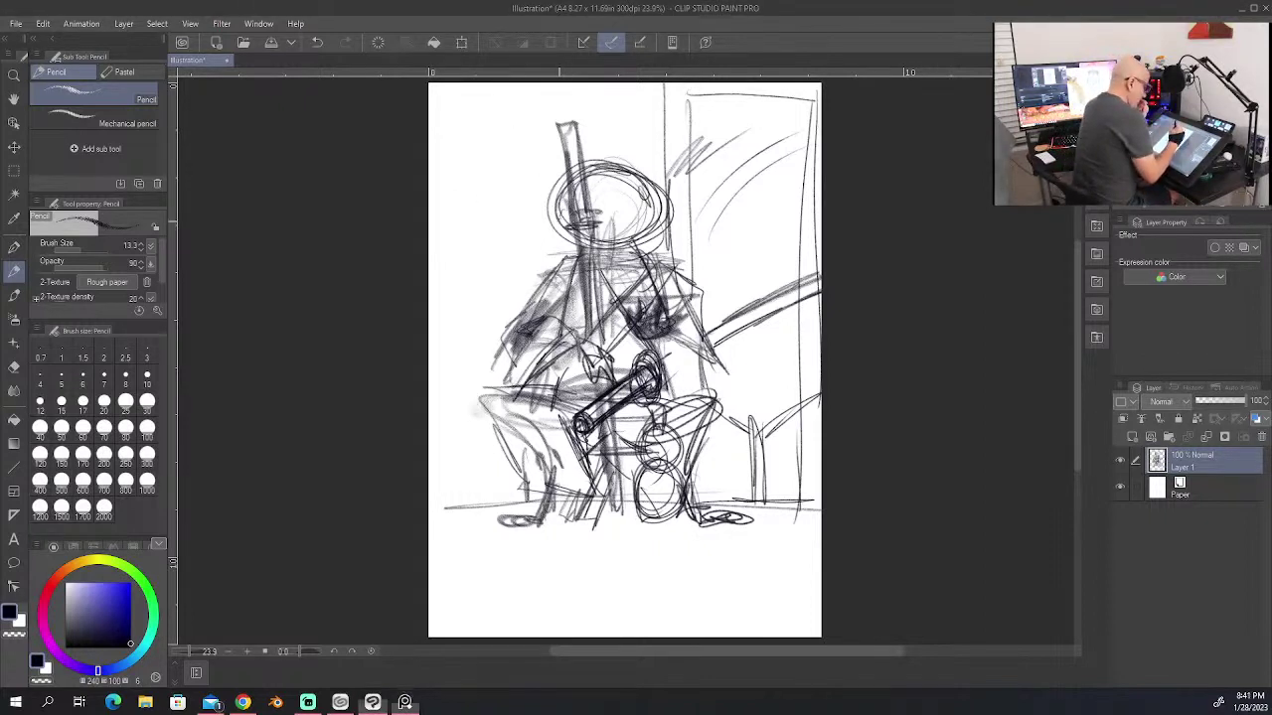
# Step: Sketch long strands falling from both sides of the head to the shoulders, and add a narrower domed crown
pyautogui.moveTo(561, 210); pyautogui.dragTo(558, 268)
pyautogui.moveTo(648, 225); pyautogui.dragTo(677, 268)
pyautogui.moveTo(561, 231); pyautogui.dragTo(546, 264)
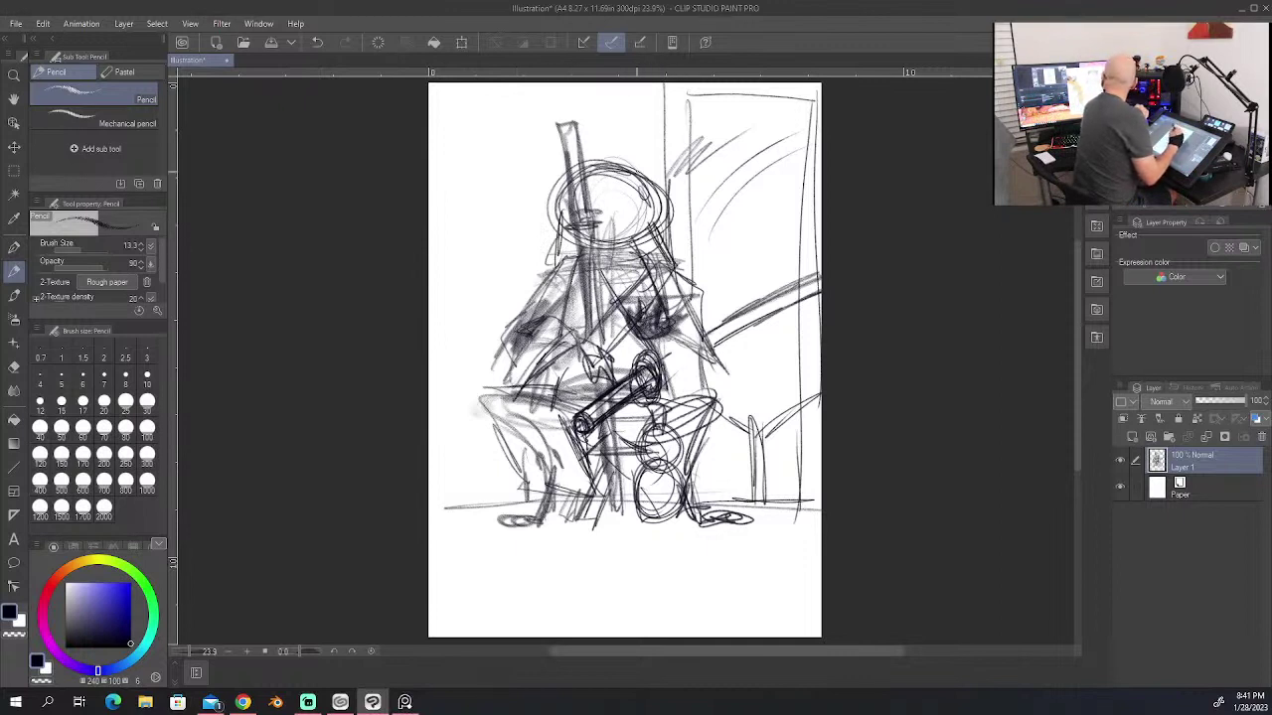
pyautogui.moveTo(584, 167)
pyautogui.mouseDown()
pyautogui.moveTo(636, 151)
pyautogui.moveTo(652, 226)
pyautogui.mouseUp()
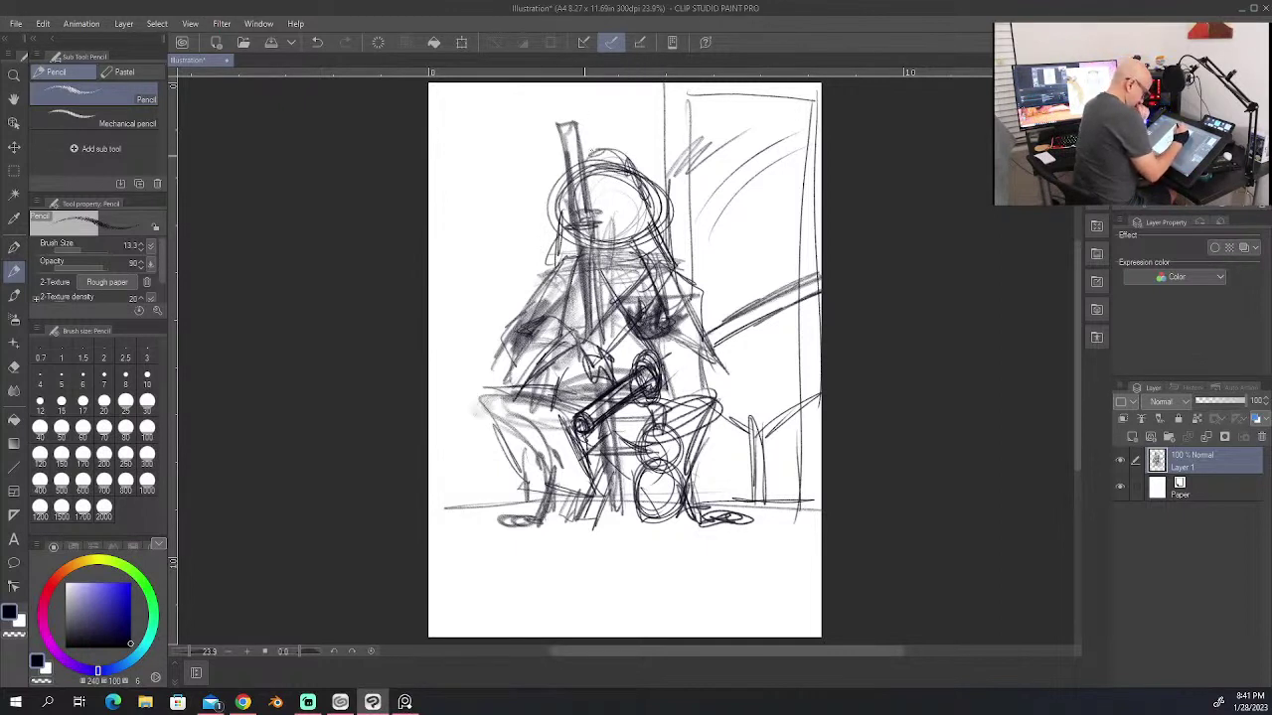
# Step: Sketch the jaw and the face with two dark eyes, a nose and a downturned mouth
pyautogui.moveTo(562, 228)
pyautogui.mouseDown()
pyautogui.moveTo(594, 149)
pyautogui.moveTo(652, 239)
pyautogui.mouseUp()
pyautogui.moveTo(584, 205)
pyautogui.mouseDown()
pyautogui.moveTo(651, 173)
pyautogui.moveTo(600, 192)
pyautogui.moveTo(622, 187)
pyautogui.mouseUp()
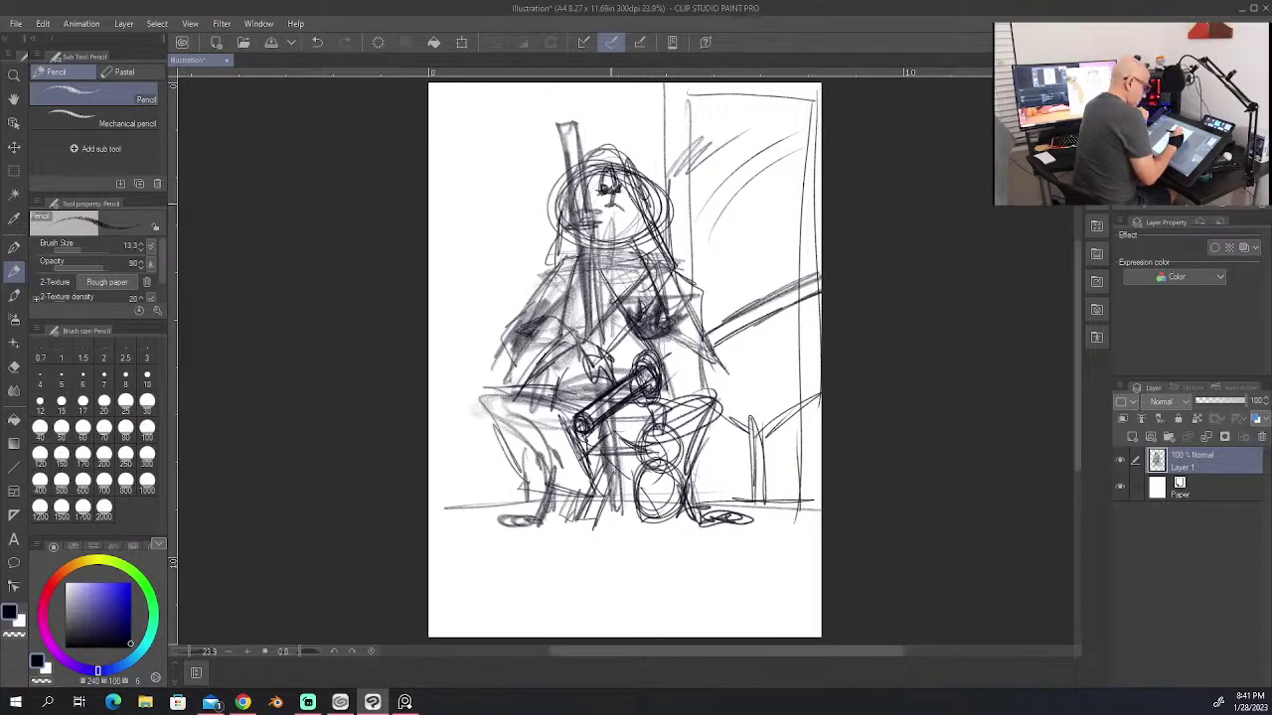
pyautogui.moveTo(596, 209)
pyautogui.mouseDown()
pyautogui.moveTo(626, 209)
pyautogui.moveTo(648, 189)
pyautogui.moveTo(610, 155)
pyautogui.moveTo(628, 167)
pyautogui.moveTo(576, 187)
pyautogui.mouseUp()
# Step: Darken the long sword's edges above the shoulder and shade its crossguard in front of the chin
pyautogui.moveTo(580, 132); pyautogui.dragTo(580, 151)
pyautogui.moveTo(582, 175); pyautogui.dragTo(588, 213)
pyautogui.moveTo(580, 129); pyautogui.dragTo(584, 172)
pyautogui.moveTo(586, 193); pyautogui.dragTo(590, 210)
pyautogui.moveTo(565, 125); pyautogui.dragTo(566, 169)
pyautogui.moveTo(570, 185); pyautogui.dragTo(582, 218)
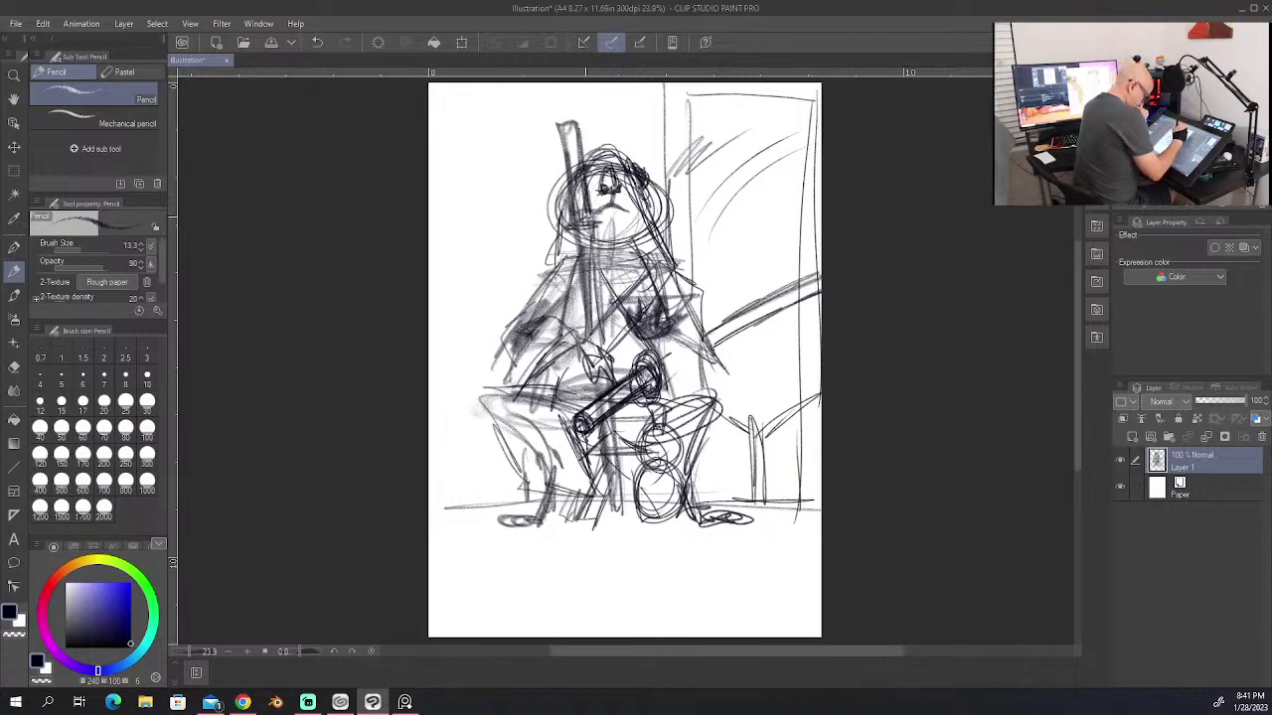
pyautogui.moveTo(580, 124); pyautogui.dragTo(582, 165)
pyautogui.moveTo(570, 111); pyautogui.dragTo(571, 172)
pyautogui.moveTo(571, 191)
pyautogui.mouseDown()
pyautogui.moveTo(577, 217)
pyautogui.moveTo(616, 225)
pyautogui.mouseUp()
pyautogui.moveTo(562, 231); pyautogui.dragTo(606, 227)
# Step: Refine the cheek and mouth, and build up hatched hair around both sides of the head and under the chin
pyautogui.moveTo(642, 185); pyautogui.dragTo(641, 212)
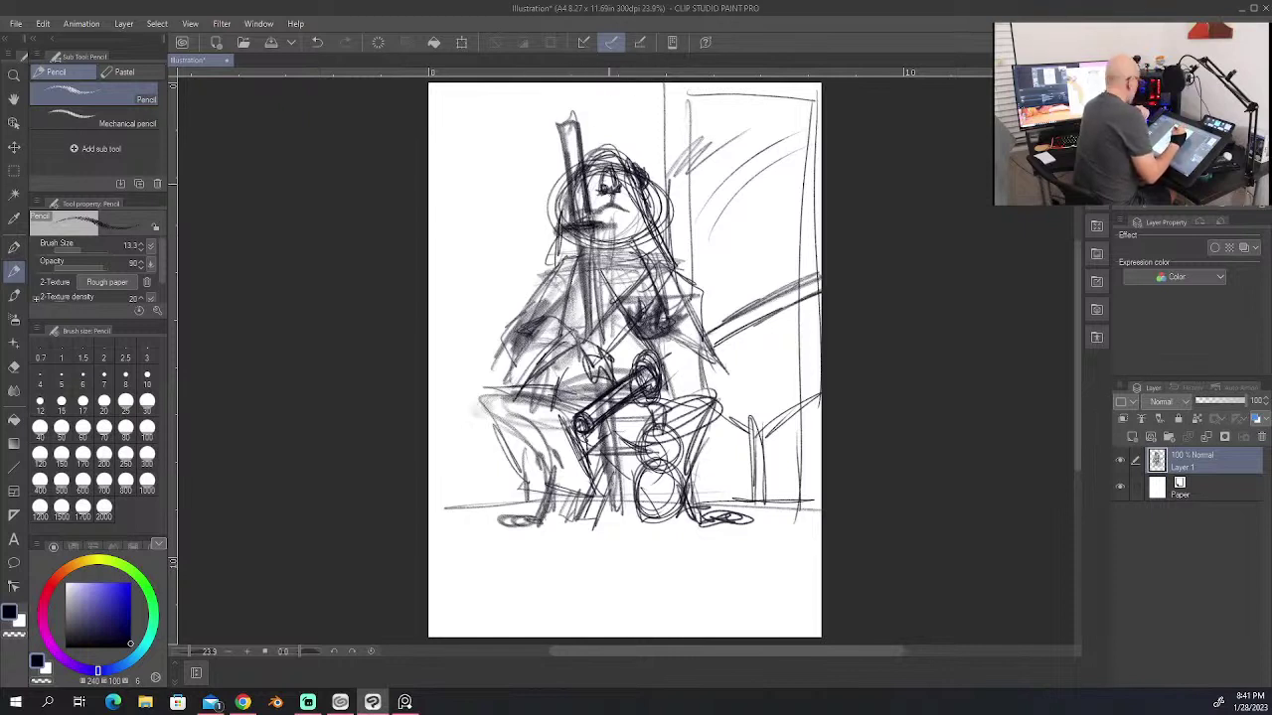
pyautogui.moveTo(614, 199); pyautogui.dragTo(631, 211)
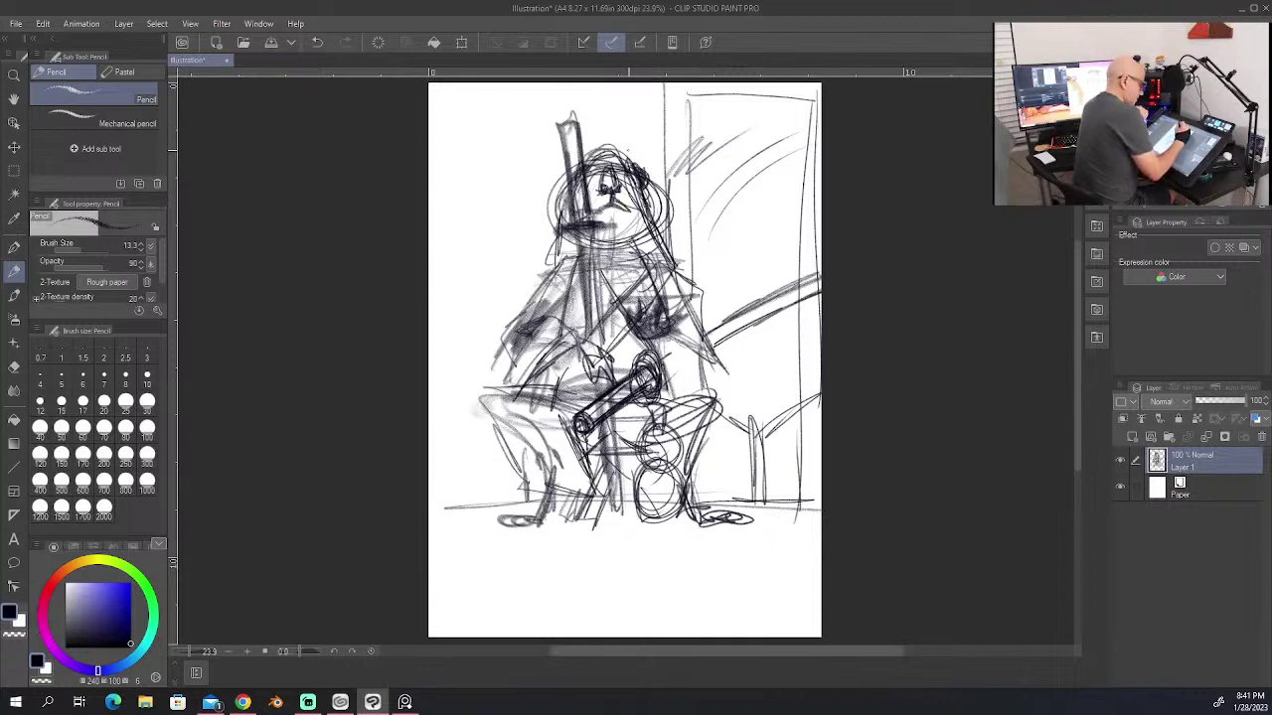
pyautogui.moveTo(628, 150)
pyautogui.mouseDown()
pyautogui.moveTo(672, 226)
pyautogui.moveTo(664, 248)
pyautogui.moveTo(594, 270)
pyautogui.mouseUp()
pyautogui.moveTo(598, 247); pyautogui.dragTo(573, 264)
pyautogui.moveTo(566, 179); pyautogui.dragTo(552, 254)
pyautogui.moveTo(566, 205); pyautogui.dragTo(547, 258)
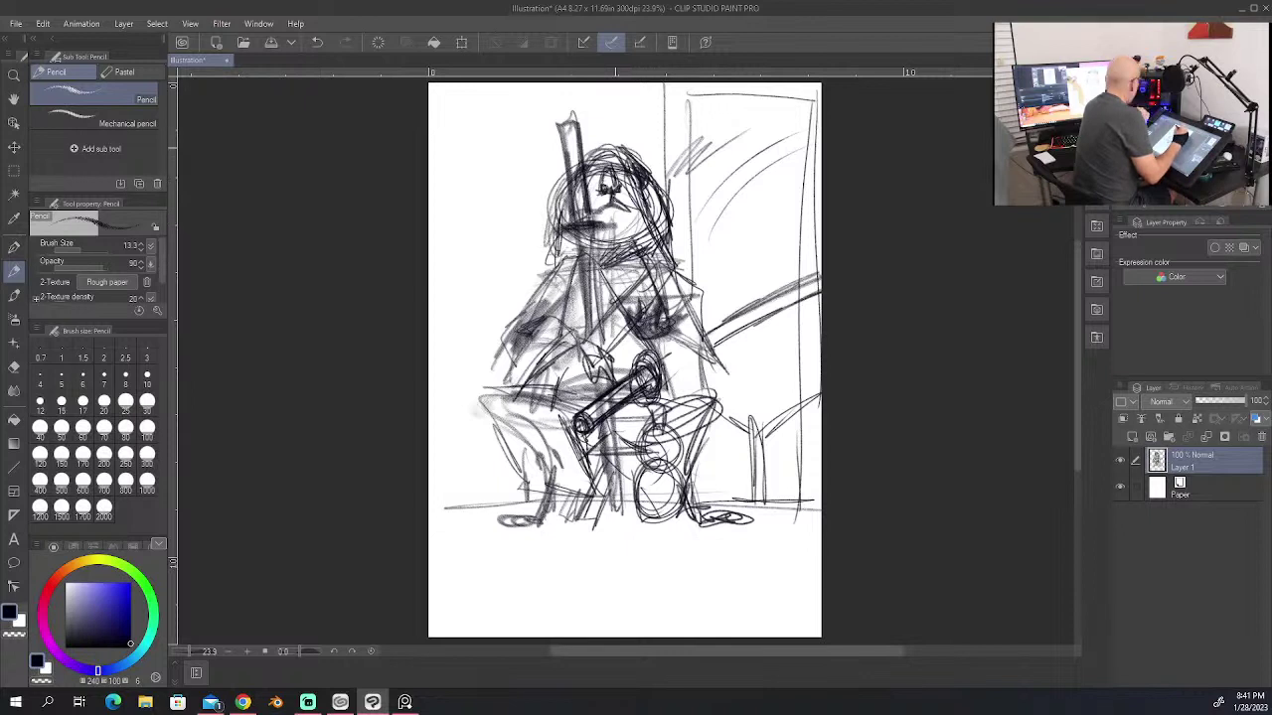
# Step: Sketch a large ear on each side of the head, enlarging their outlines with additional strokes
pyautogui.moveTo(652, 133)
pyautogui.mouseDown()
pyautogui.moveTo(638, 157)
pyautogui.moveTo(685, 159)
pyautogui.mouseUp()
pyautogui.moveTo(662, 137)
pyautogui.mouseDown()
pyautogui.moveTo(690, 169)
pyautogui.moveTo(682, 202)
pyautogui.mouseUp()
pyautogui.moveTo(686, 185); pyautogui.dragTo(664, 206)
pyautogui.moveTo(690, 147)
pyautogui.mouseDown()
pyautogui.moveTo(679, 199)
pyautogui.moveTo(656, 153)
pyautogui.mouseUp()
pyautogui.moveTo(658, 133)
pyautogui.mouseDown()
pyautogui.moveTo(633, 162)
pyautogui.moveTo(542, 161)
pyautogui.moveTo(540, 201)
pyautogui.mouseUp()
pyautogui.moveTo(558, 177)
pyautogui.mouseDown()
pyautogui.moveTo(539, 205)
pyautogui.moveTo(559, 202)
pyautogui.moveTo(548, 209)
pyautogui.mouseUp()
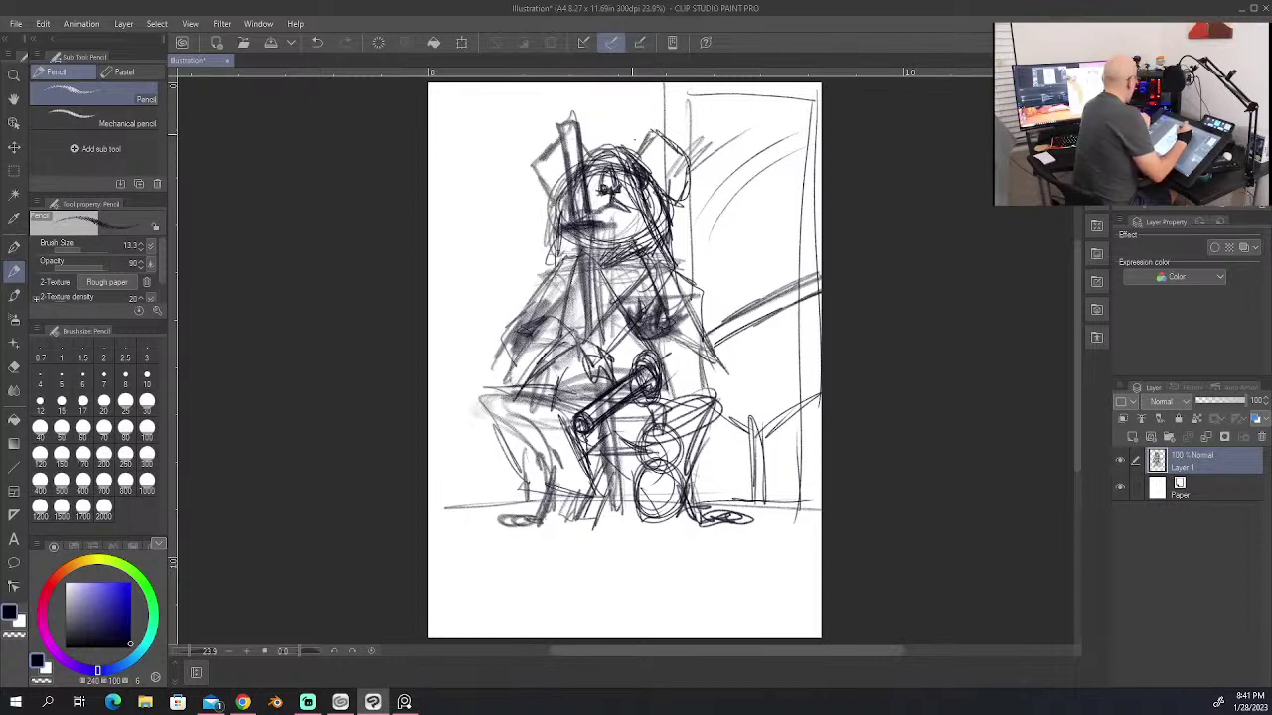
pyautogui.moveTo(636, 157)
pyautogui.mouseDown()
pyautogui.moveTo(657, 127)
pyautogui.moveTo(684, 146)
pyautogui.moveTo(684, 204)
pyautogui.mouseUp()
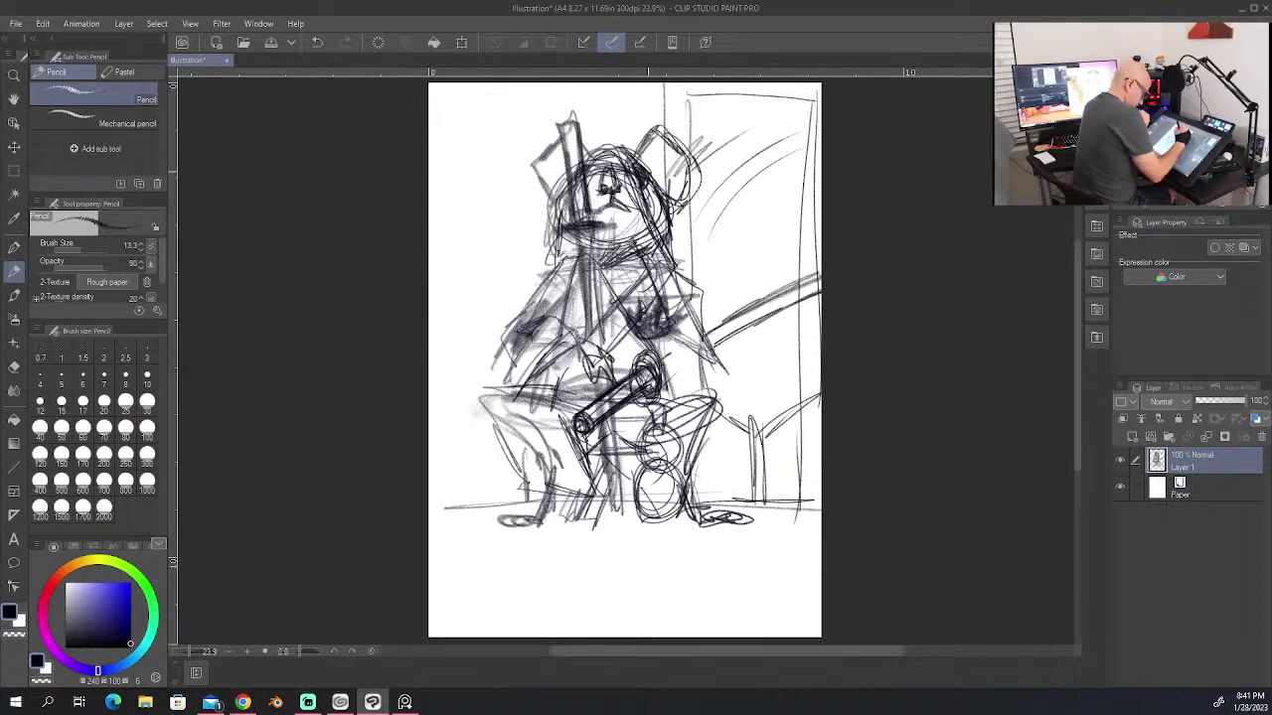
pyautogui.moveTo(562, 123); pyautogui.dragTo(515, 189)
pyautogui.moveTo(519, 189); pyautogui.dragTo(554, 221)
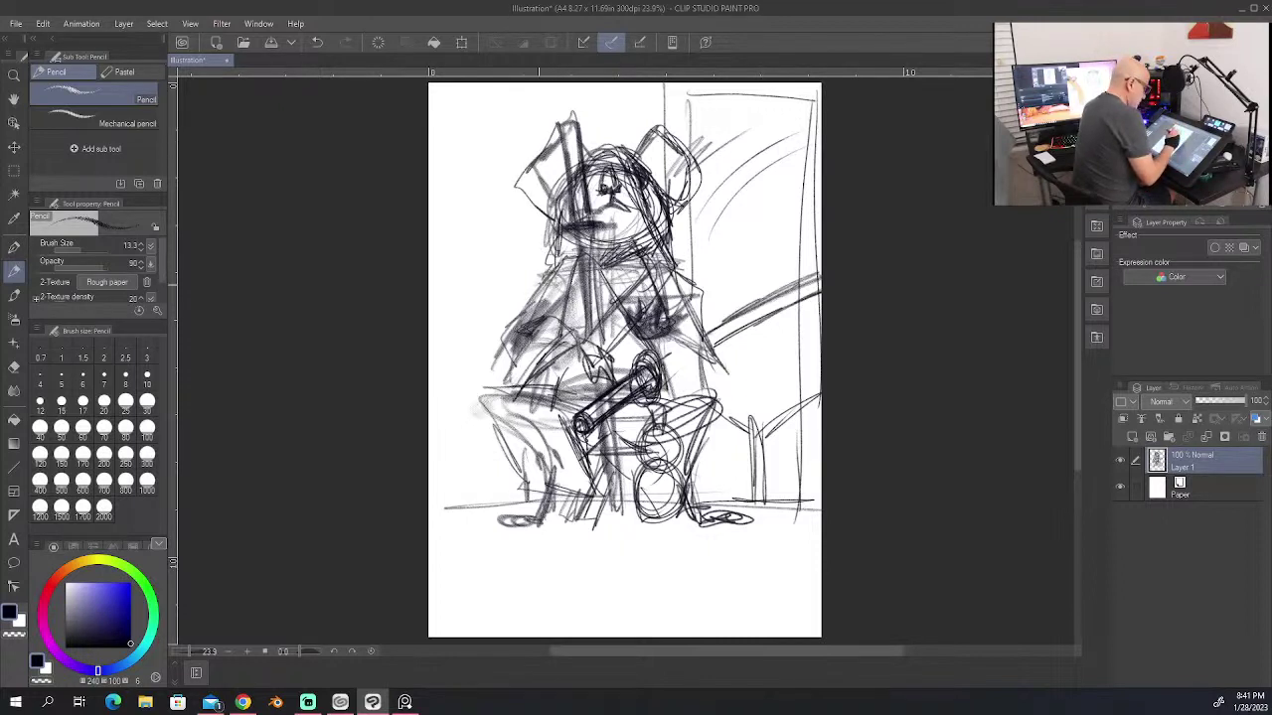
# Step: Hatch the inside of both ears and strengthen the hair and shoulder line on the page's left side
pyautogui.moveTo(546, 269)
pyautogui.mouseDown()
pyautogui.moveTo(503, 328)
pyautogui.moveTo(531, 294)
pyautogui.mouseUp()
pyautogui.moveTo(557, 228)
pyautogui.mouseDown()
pyautogui.moveTo(559, 265)
pyautogui.moveTo(538, 248)
pyautogui.moveTo(528, 149)
pyautogui.moveTo(529, 207)
pyautogui.mouseUp()
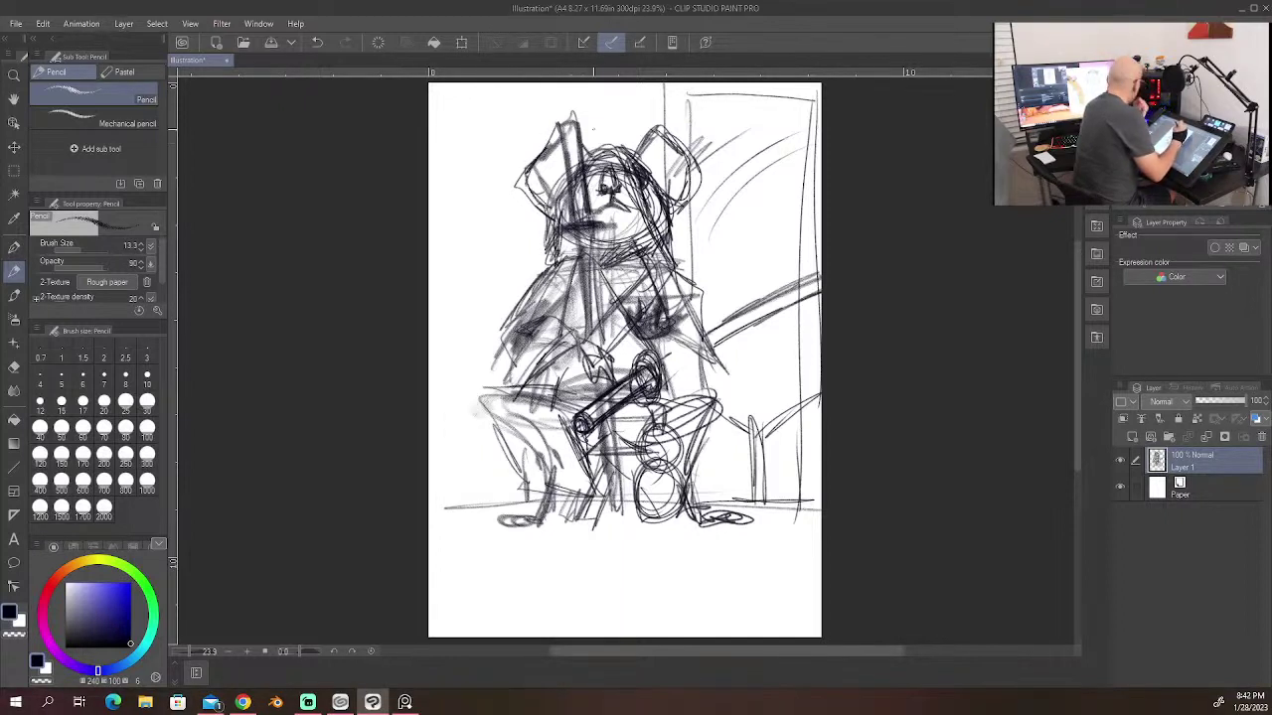
pyautogui.moveTo(552, 143)
pyautogui.mouseDown()
pyautogui.moveTo(537, 166)
pyautogui.moveTo(542, 207)
pyautogui.moveTo(529, 177)
pyautogui.mouseUp()
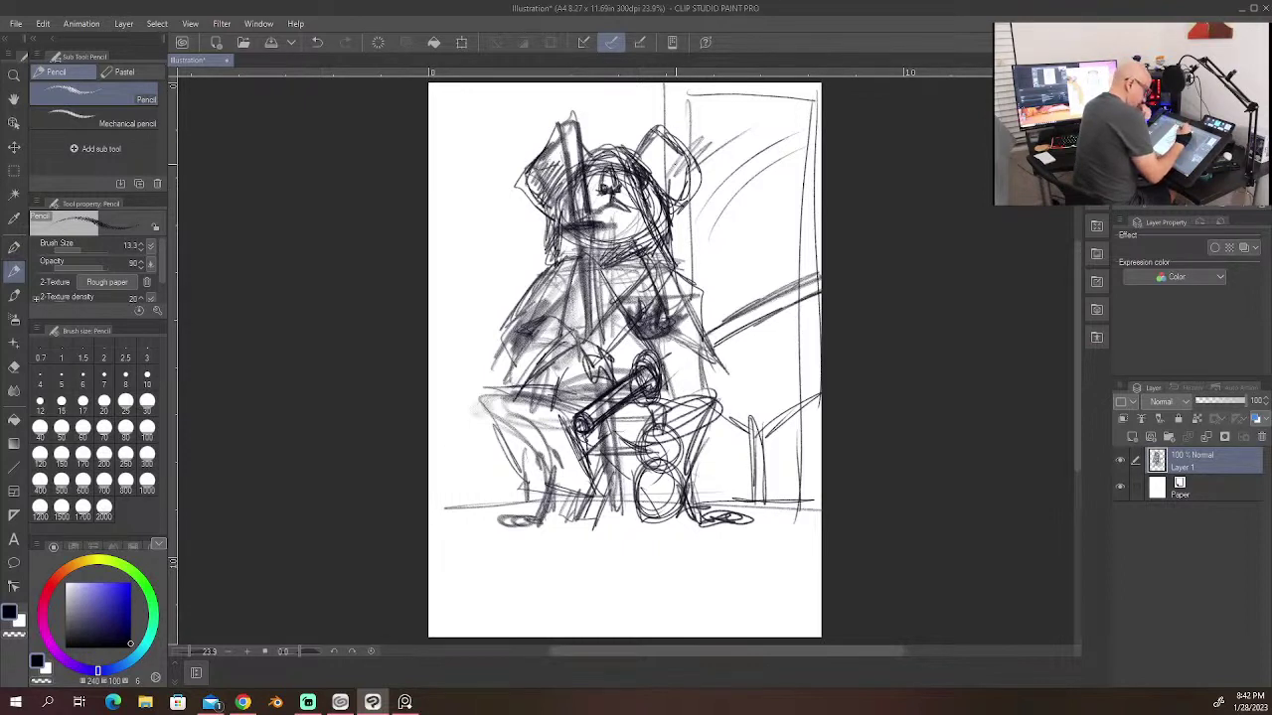
pyautogui.moveTo(690, 157); pyautogui.dragTo(666, 196)
pyautogui.moveTo(688, 173); pyautogui.dragTo(677, 198)
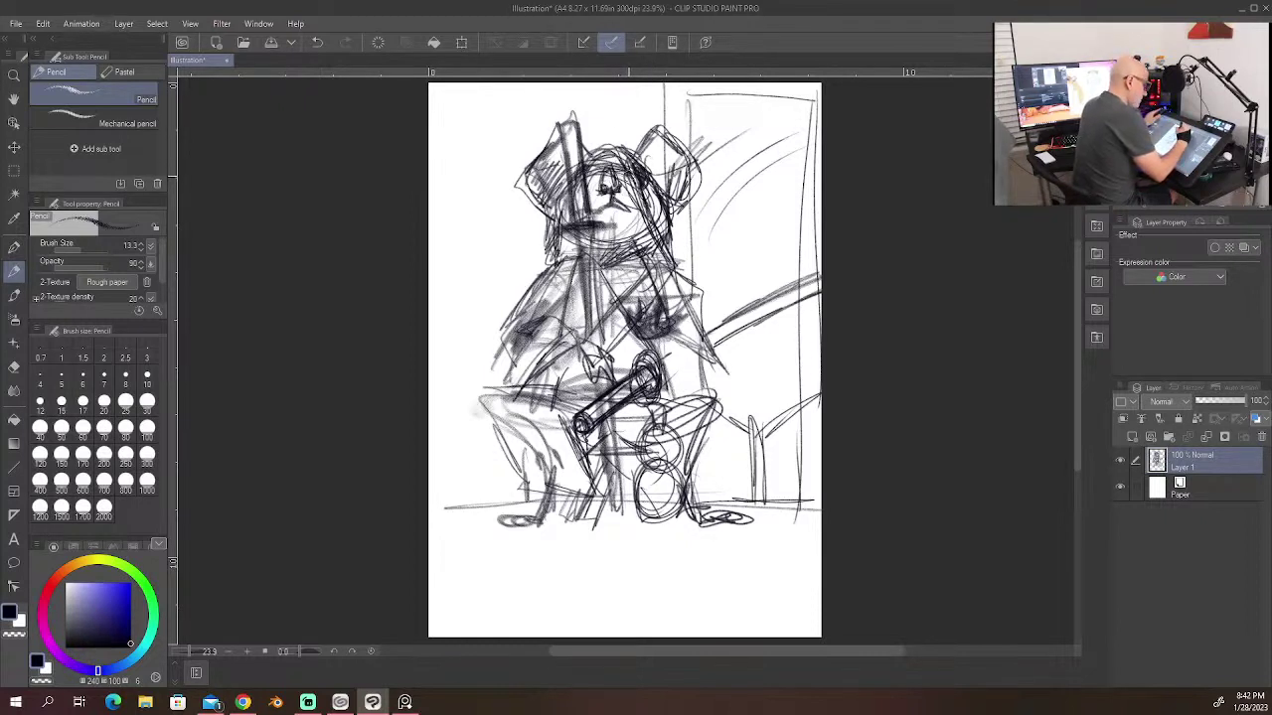
# Step: Clean the overlapping construction lines out of the face and redefine the sword's edges in front of the head
pyautogui.moveTo(621, 170)
pyautogui.mouseDown()
pyautogui.moveTo(659, 224)
pyautogui.moveTo(658, 212)
pyautogui.mouseUp()
pyautogui.moveTo(616, 160); pyautogui.dragTo(597, 172)
pyautogui.moveTo(628, 212)
pyautogui.mouseDown()
pyautogui.moveTo(641, 222)
pyautogui.moveTo(624, 227)
pyautogui.moveTo(655, 228)
pyautogui.moveTo(608, 194)
pyautogui.mouseUp()
pyautogui.moveTo(572, 110); pyautogui.dragTo(583, 207)
pyautogui.moveTo(572, 143); pyautogui.dragTo(582, 213)
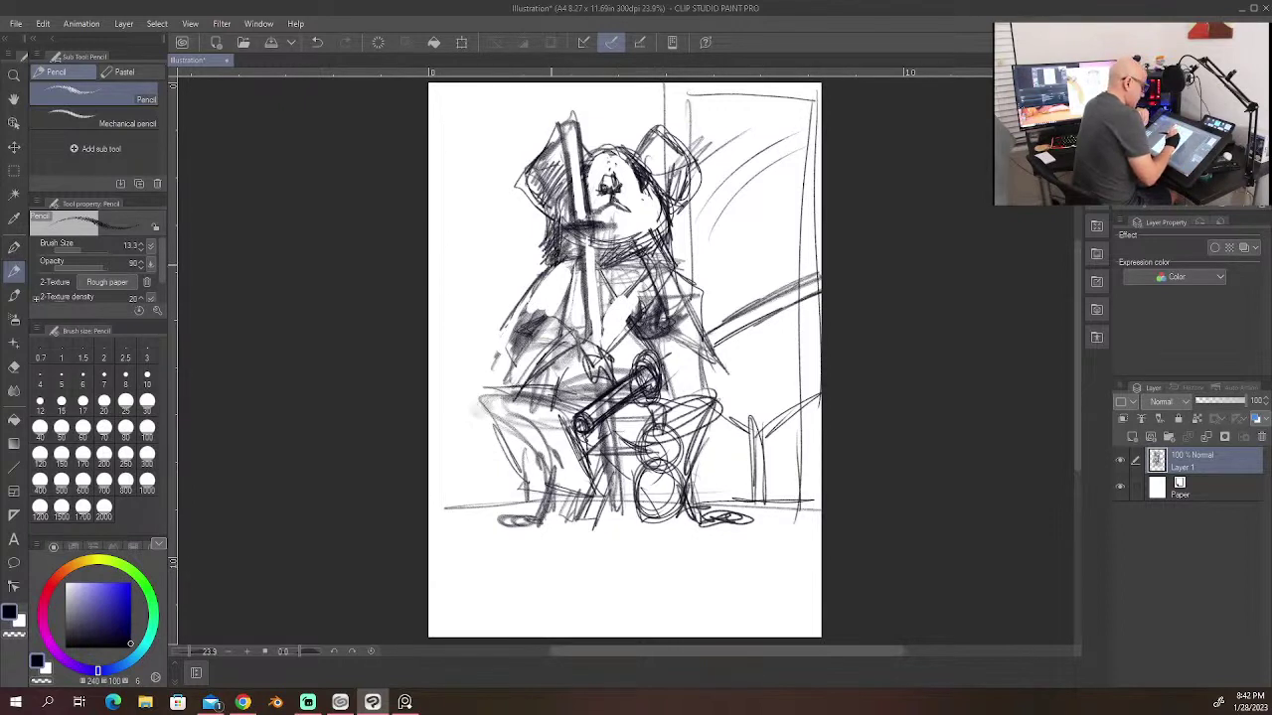
# Step: Shade the background on the page's left side with broad diagonal hatching running down behind the sleeve
pyautogui.moveTo(459, 256)
pyautogui.mouseDown()
pyautogui.moveTo(482, 249)
pyautogui.moveTo(459, 274)
pyautogui.mouseUp()
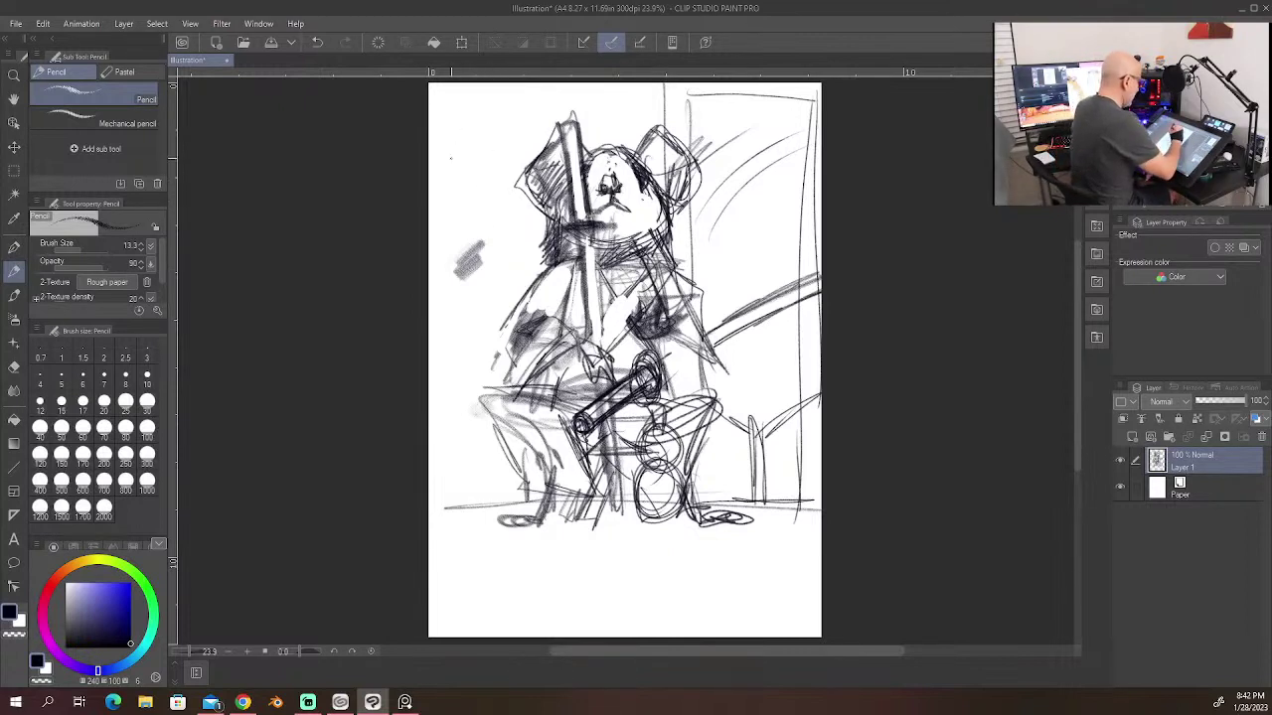
pyautogui.moveTo(450, 157); pyautogui.dragTo(465, 256)
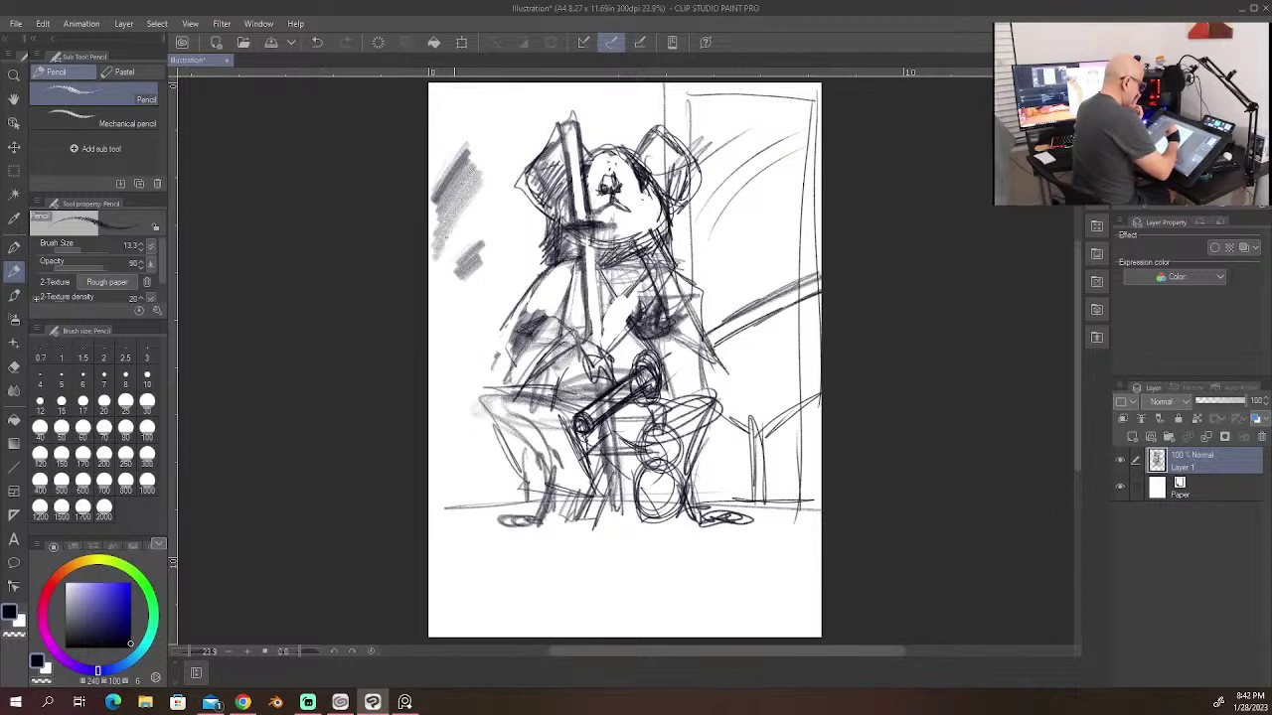
pyautogui.moveTo(459, 199)
pyautogui.mouseDown()
pyautogui.moveTo(474, 270)
pyautogui.moveTo(488, 256)
pyautogui.moveTo(459, 306)
pyautogui.moveTo(473, 288)
pyautogui.mouseUp()
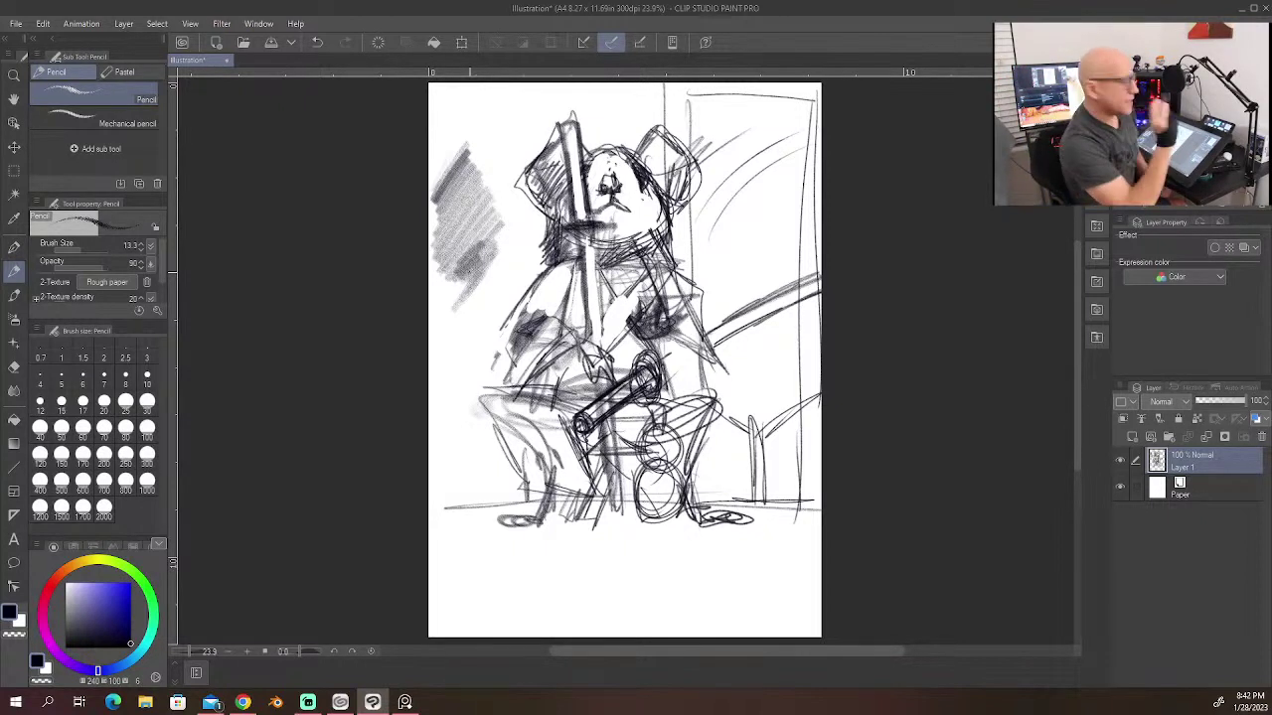
pyautogui.moveTo(513, 255)
pyautogui.mouseDown()
pyautogui.moveTo(459, 324)
pyautogui.moveTo(521, 288)
pyautogui.moveTo(467, 359)
pyautogui.moveTo(459, 395)
pyautogui.mouseUp()
pyautogui.moveTo(566, 264)
pyautogui.mouseDown()
pyautogui.moveTo(518, 312)
pyautogui.moveTo(522, 323)
pyautogui.mouseUp()
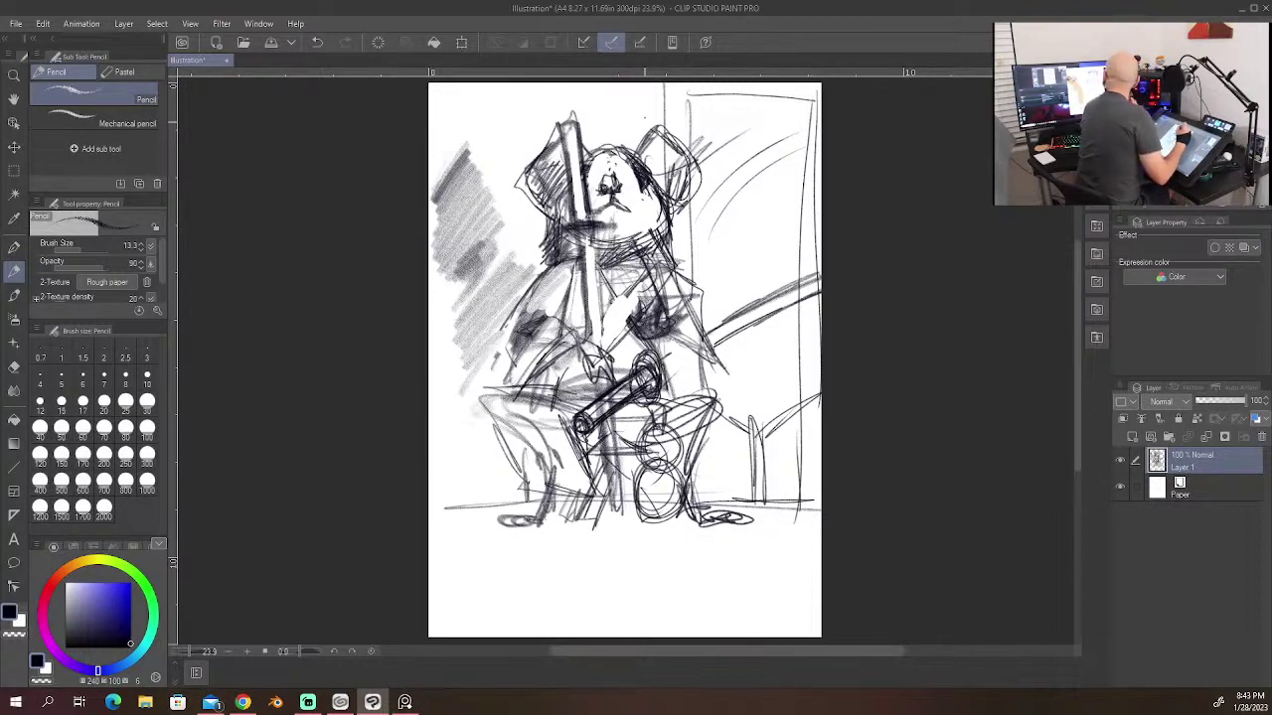
# Step: Shade the ear on the page's right side, and hatch the forehead and the hair on both sides of the face
pyautogui.moveTo(657, 132)
pyautogui.mouseDown()
pyautogui.moveTo(648, 181)
pyautogui.moveTo(652, 147)
pyautogui.mouseUp()
pyautogui.moveTo(663, 156)
pyautogui.mouseDown()
pyautogui.moveTo(683, 191)
pyautogui.moveTo(660, 222)
pyautogui.moveTo(626, 177)
pyautogui.moveTo(602, 187)
pyautogui.moveTo(612, 159)
pyautogui.mouseUp()
pyautogui.moveTo(612, 175)
pyautogui.mouseDown()
pyautogui.moveTo(618, 161)
pyautogui.moveTo(612, 189)
pyautogui.moveTo(600, 187)
pyautogui.moveTo(637, 193)
pyautogui.moveTo(637, 179)
pyautogui.mouseUp()
pyautogui.moveTo(628, 167)
pyautogui.mouseDown()
pyautogui.moveTo(639, 189)
pyautogui.moveTo(589, 176)
pyautogui.moveTo(588, 190)
pyautogui.moveTo(659, 217)
pyautogui.moveTo(665, 249)
pyautogui.mouseUp()
pyautogui.moveTo(557, 205); pyautogui.dragTo(562, 225)
pyautogui.moveTo(549, 209)
pyautogui.mouseDown()
pyautogui.moveTo(567, 248)
pyautogui.moveTo(566, 230)
pyautogui.mouseUp()
pyautogui.moveTo(550, 236); pyautogui.dragTo(554, 255)
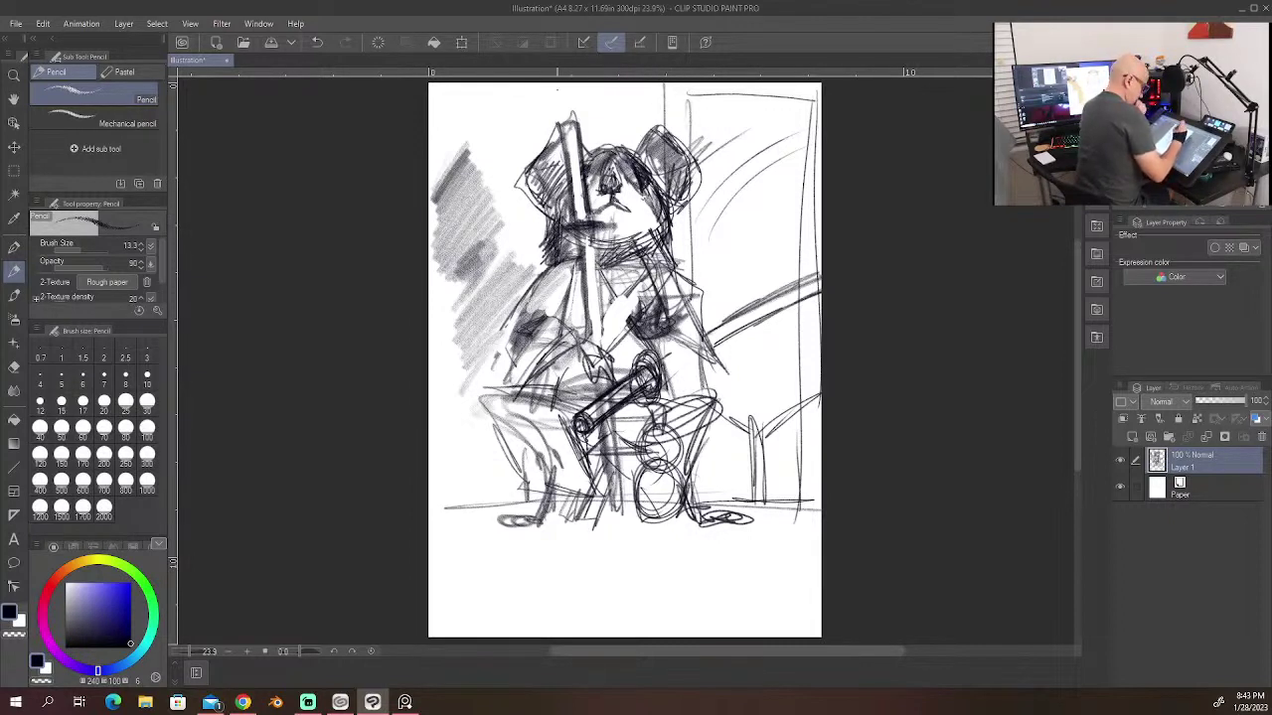
pyautogui.moveTo(566, 185); pyautogui.dragTo(552, 206)
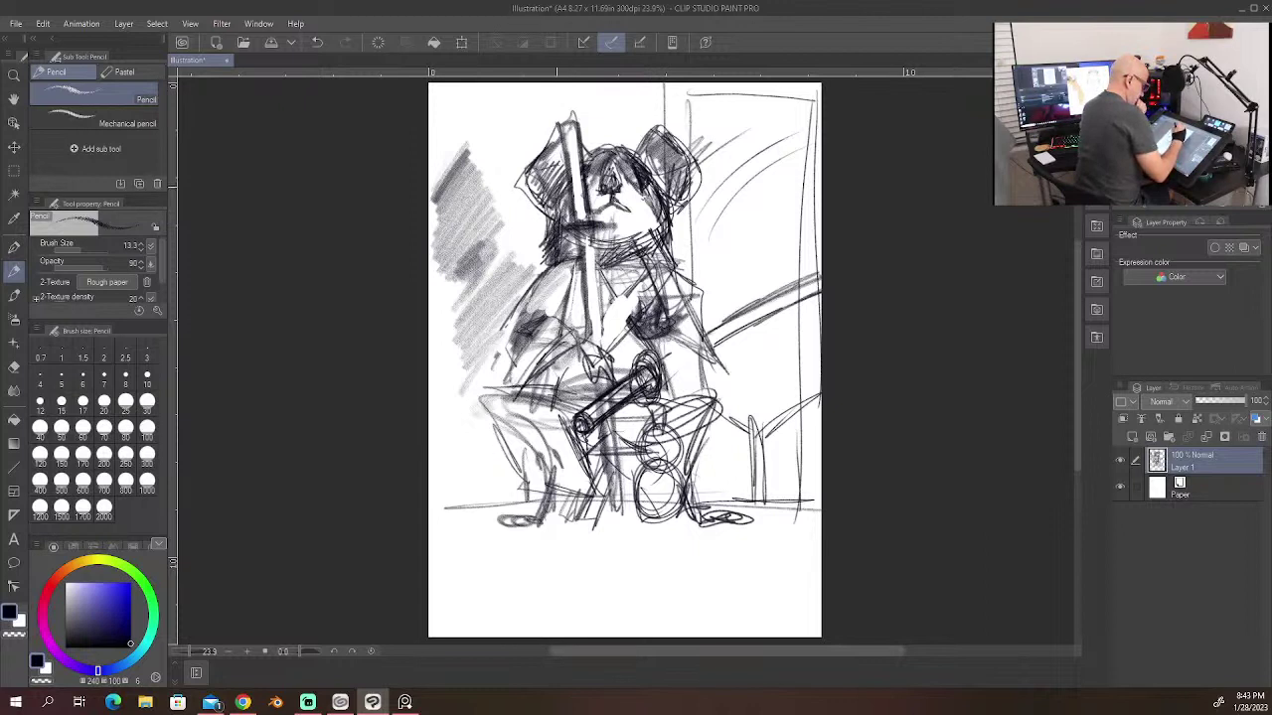
# Step: Darken the inside of the ear on the page's left side and strengthen the sword's line down the chest
pyautogui.moveTo(564, 159)
pyautogui.mouseDown()
pyautogui.moveTo(550, 202)
pyautogui.moveTo(533, 181)
pyautogui.moveTo(546, 208)
pyautogui.moveTo(531, 207)
pyautogui.mouseUp()
pyautogui.moveTo(556, 139); pyautogui.dragTo(542, 157)
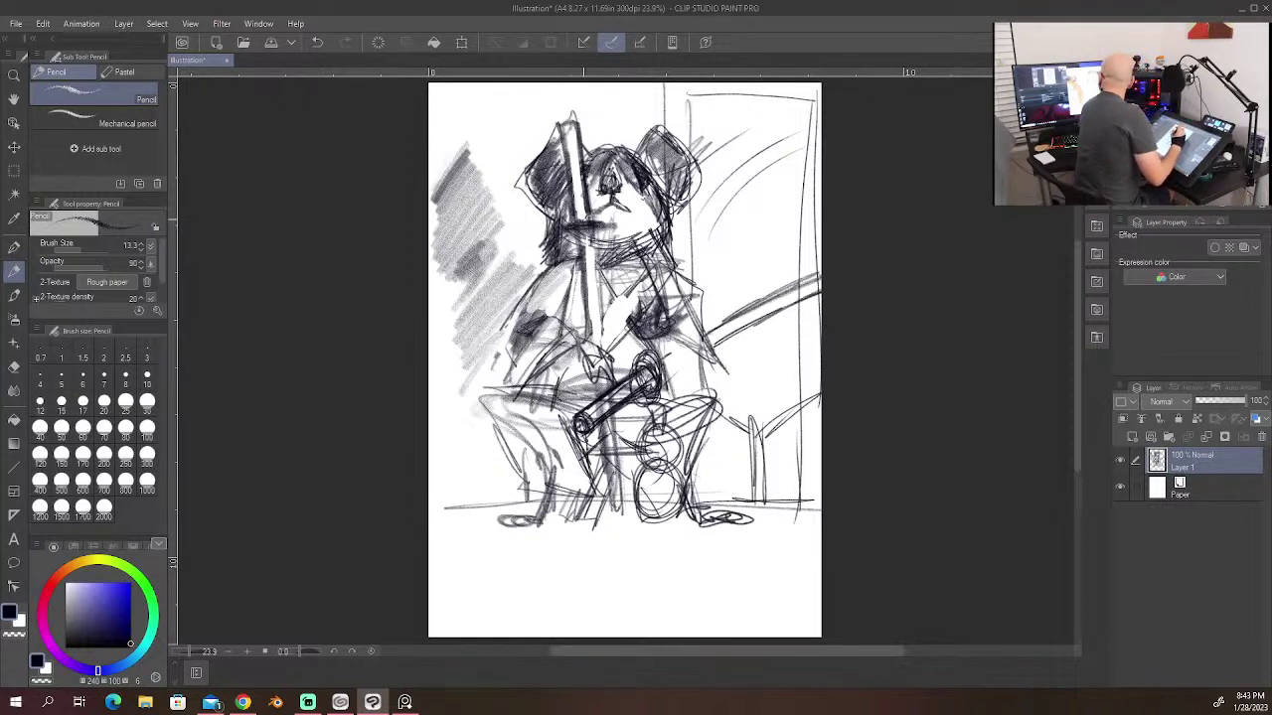
pyautogui.moveTo(594, 230)
pyautogui.mouseDown()
pyautogui.moveTo(604, 347)
pyautogui.moveTo(593, 358)
pyautogui.mouseUp()
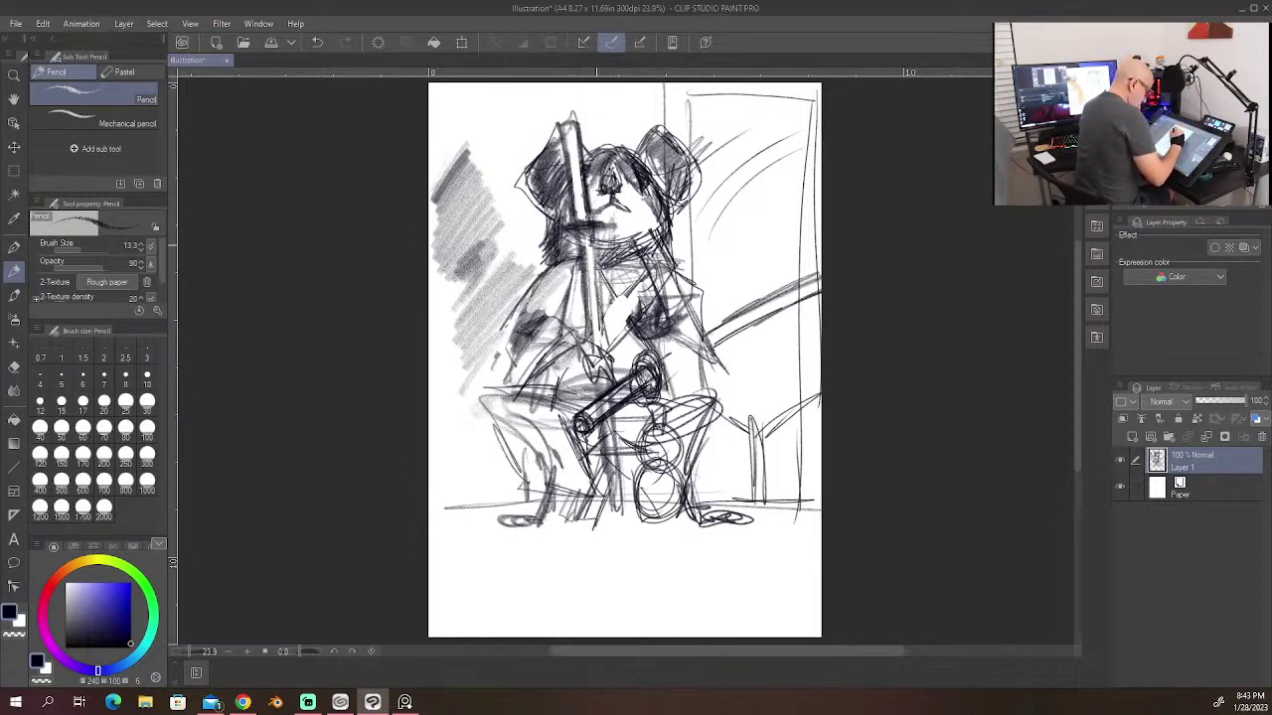
# Step: Shade the sword's blade down the chest and hatch its handle in front of the head
pyautogui.moveTo(594, 255); pyautogui.dragTo(604, 344)
pyautogui.moveTo(590, 276); pyautogui.dragTo(586, 340)
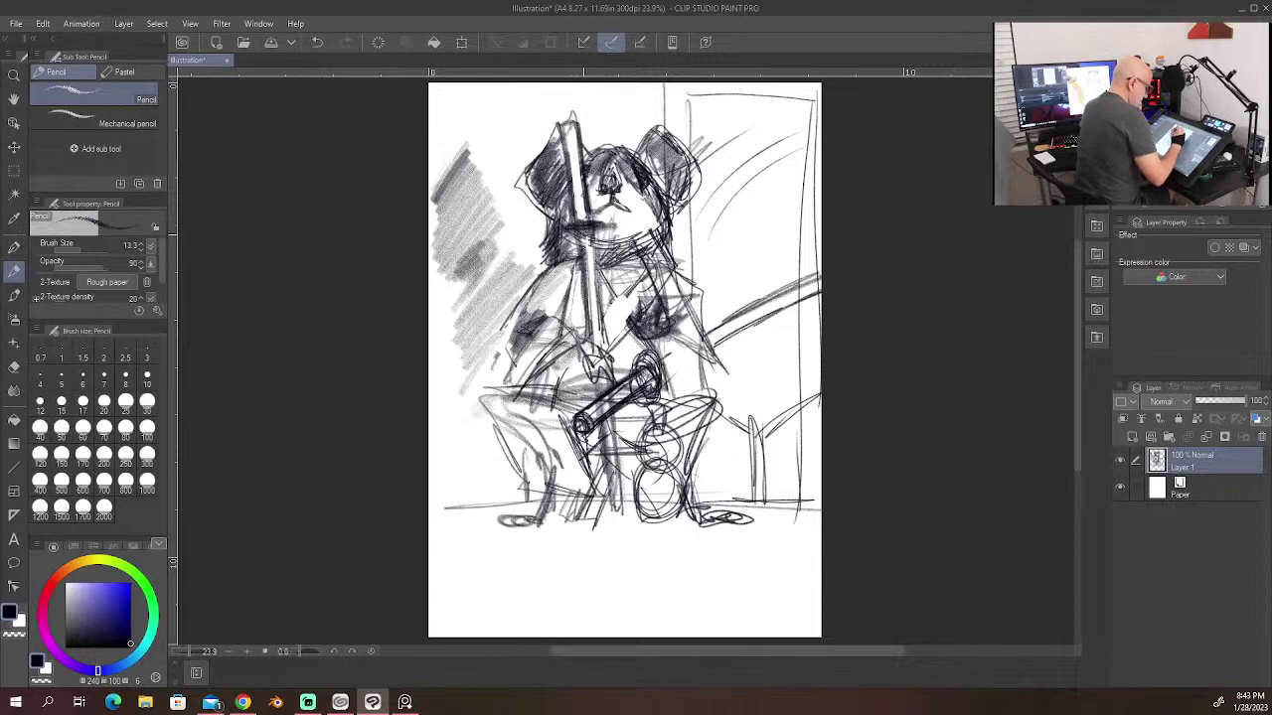
pyautogui.moveTo(587, 232); pyautogui.dragTo(590, 358)
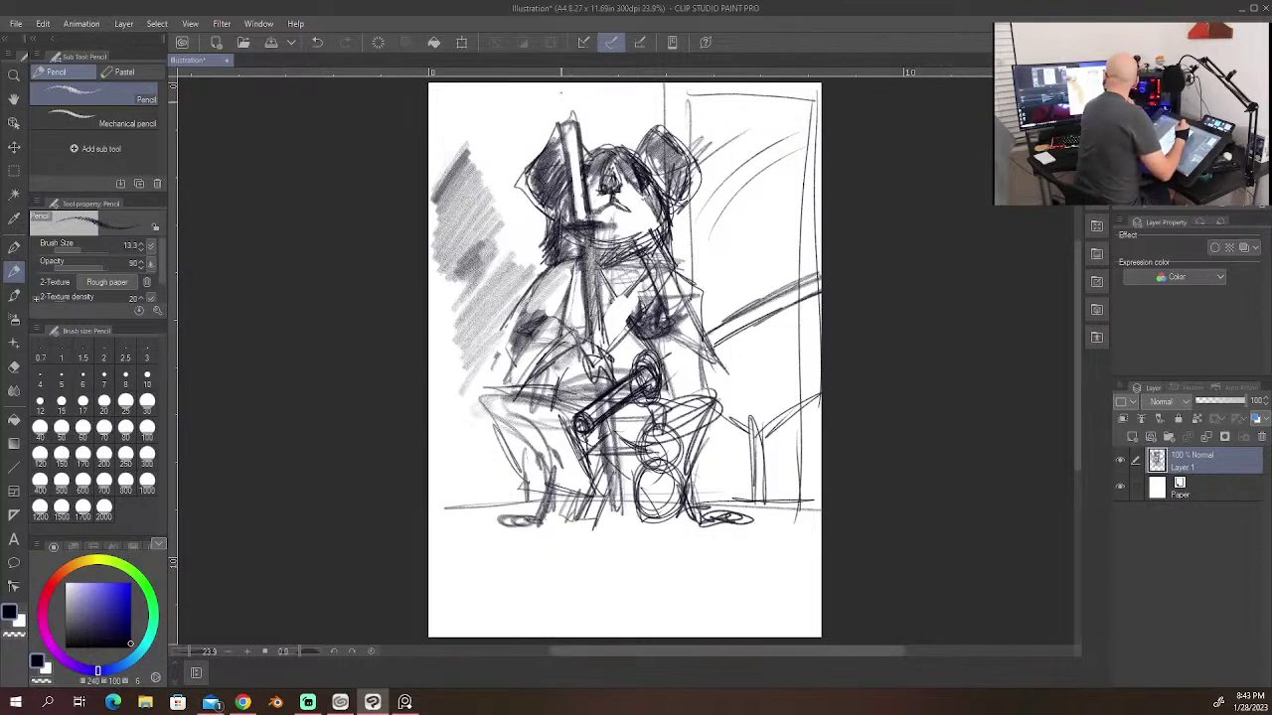
pyautogui.moveTo(567, 134)
pyautogui.mouseDown()
pyautogui.moveTo(583, 159)
pyautogui.moveTo(578, 220)
pyautogui.moveTo(571, 189)
pyautogui.mouseUp()
pyautogui.moveTo(581, 159)
pyautogui.mouseDown()
pyautogui.moveTo(568, 174)
pyautogui.moveTo(561, 127)
pyautogui.moveTo(572, 210)
pyautogui.moveTo(587, 222)
pyautogui.moveTo(590, 355)
pyautogui.mouseUp()
pyautogui.moveTo(594, 236)
pyautogui.mouseDown()
pyautogui.moveTo(610, 356)
pyautogui.moveTo(600, 347)
pyautogui.moveTo(617, 363)
pyautogui.mouseUp()
# Step: Clear the scribbled hand at the lower end of the blade and rough in a simple fist shape in its place
pyautogui.keyDown('alt'); pyautogui.click(596, 354); pyautogui.keyUp('alt')
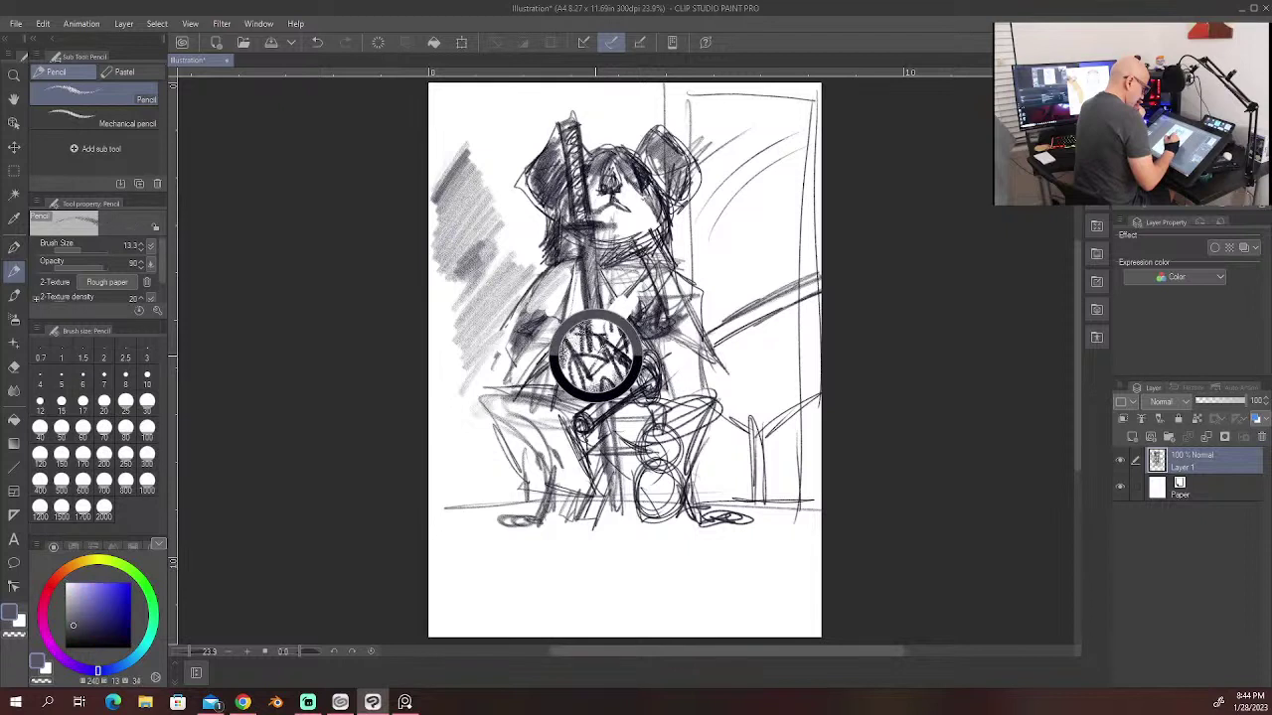
pyautogui.rightClick(600, 356)
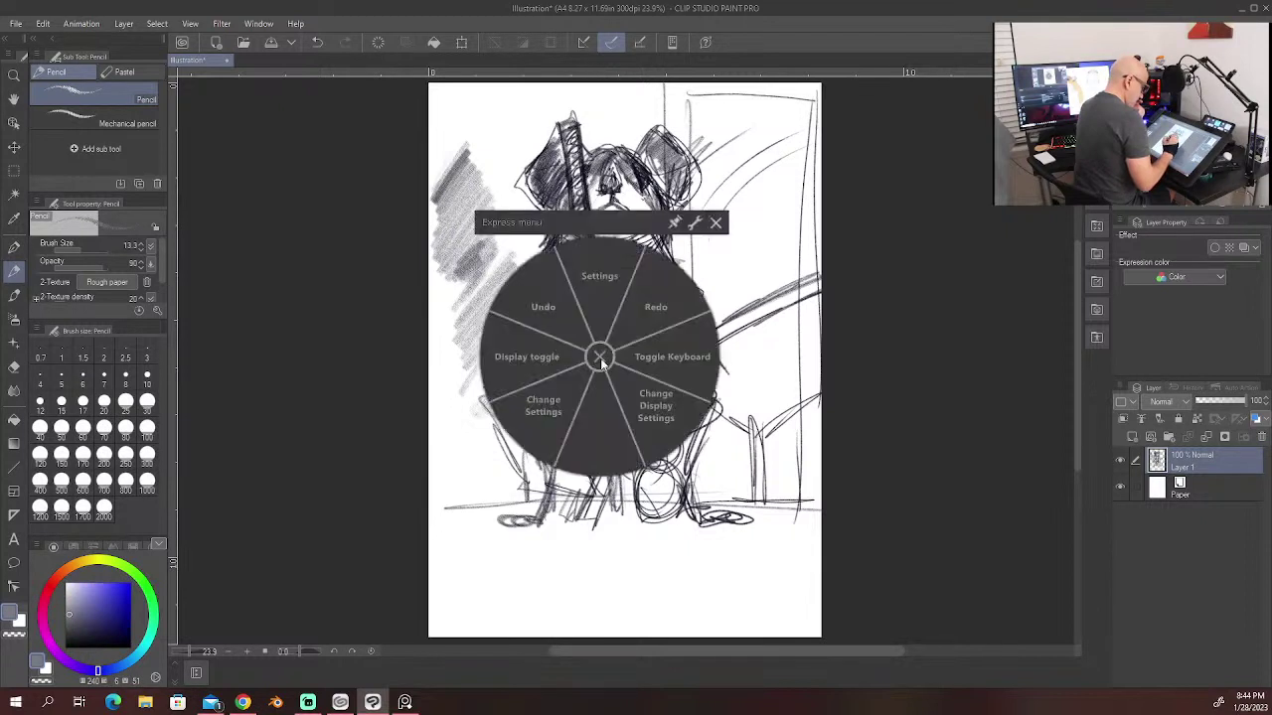
pyautogui.click(715, 221)
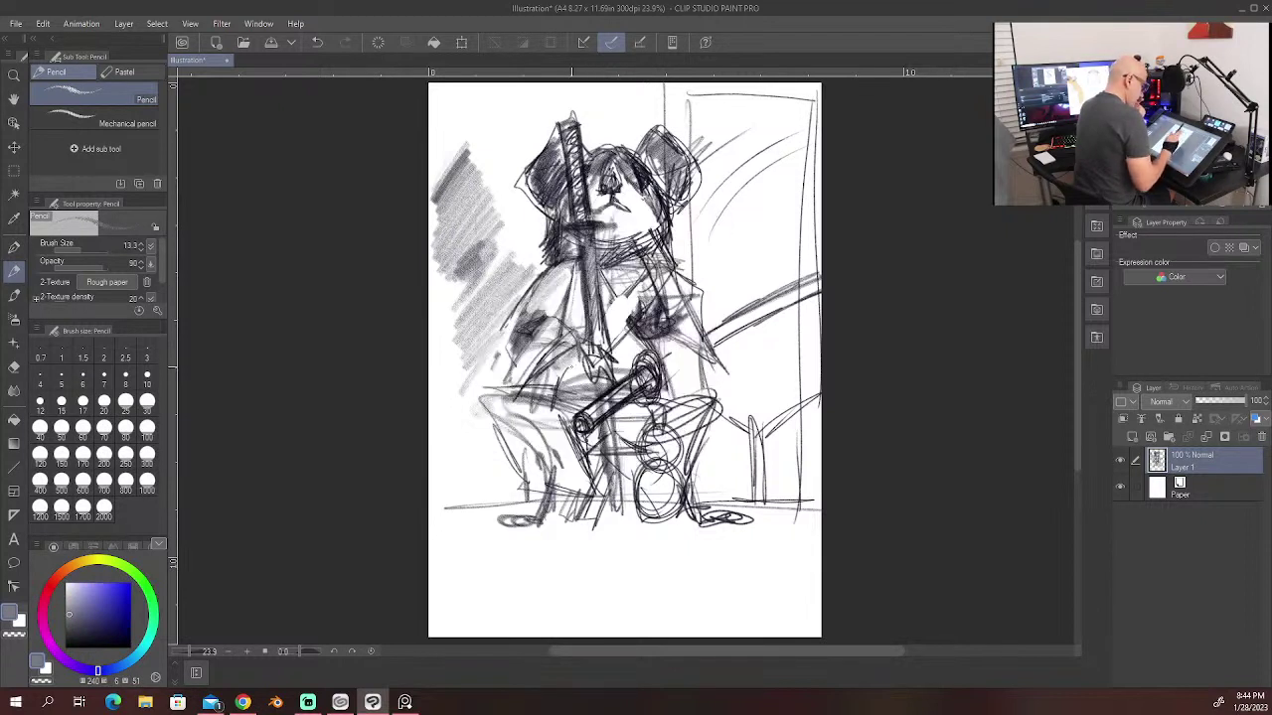
pyautogui.moveTo(594, 361)
pyautogui.mouseDown()
pyautogui.moveTo(584, 378)
pyautogui.moveTo(608, 368)
pyautogui.moveTo(581, 368)
pyautogui.mouseUp()
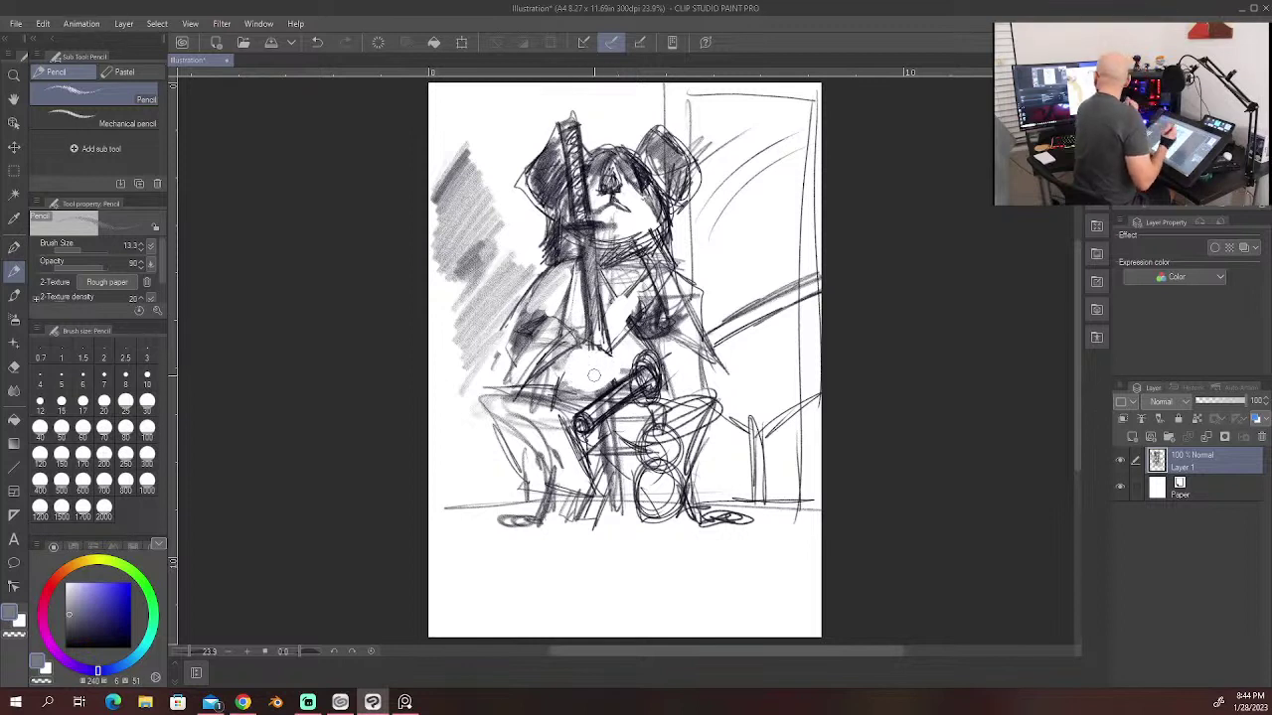
pyautogui.moveTo(581, 353)
pyautogui.mouseDown()
pyautogui.moveTo(582, 380)
pyautogui.moveTo(607, 386)
pyautogui.mouseUp()
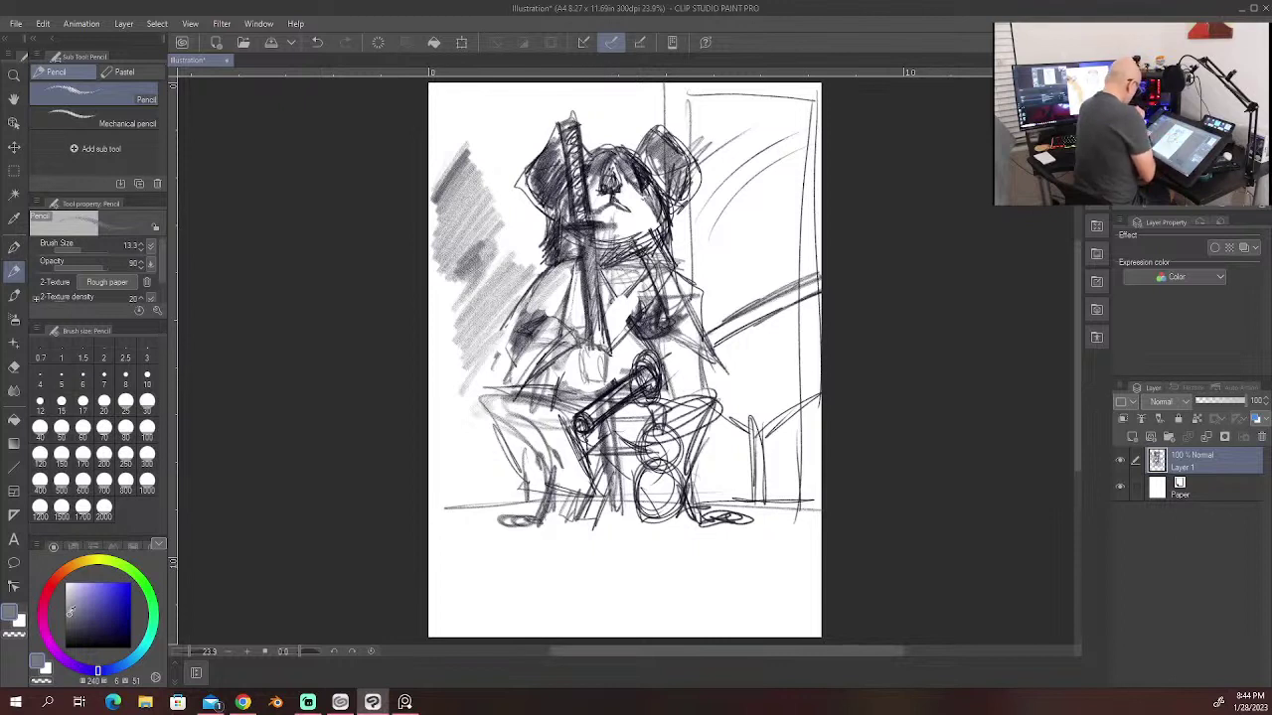
# Step: Set the drawing colour to near-black and sketch the fingers gripping the sword, with cuff folds beside the hand
pyautogui.moveTo(69, 613); pyautogui.dragTo(68, 642)
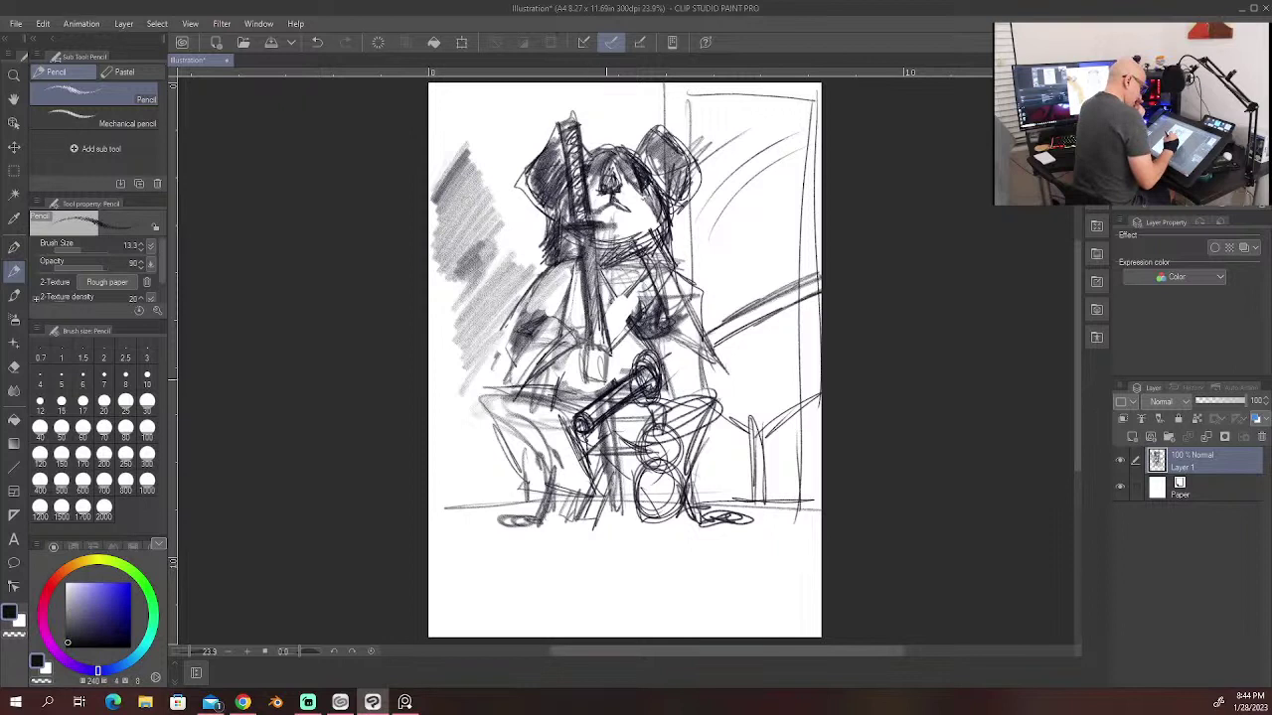
pyautogui.moveTo(606, 348); pyautogui.dragTo(606, 381)
pyautogui.moveTo(608, 344)
pyautogui.mouseDown()
pyautogui.moveTo(586, 353)
pyautogui.moveTo(582, 380)
pyautogui.moveTo(617, 360)
pyautogui.moveTo(605, 349)
pyautogui.moveTo(604, 375)
pyautogui.moveTo(592, 368)
pyautogui.moveTo(606, 381)
pyautogui.mouseUp()
pyautogui.moveTo(600, 355)
pyautogui.mouseDown()
pyautogui.moveTo(591, 389)
pyautogui.moveTo(566, 388)
pyautogui.moveTo(558, 368)
pyautogui.moveTo(543, 375)
pyautogui.mouseUp()
pyautogui.moveTo(565, 362); pyautogui.dragTo(540, 385)
pyautogui.moveTo(552, 327)
pyautogui.mouseDown()
pyautogui.moveTo(551, 392)
pyautogui.moveTo(571, 354)
pyautogui.moveTo(556, 395)
pyautogui.mouseUp()
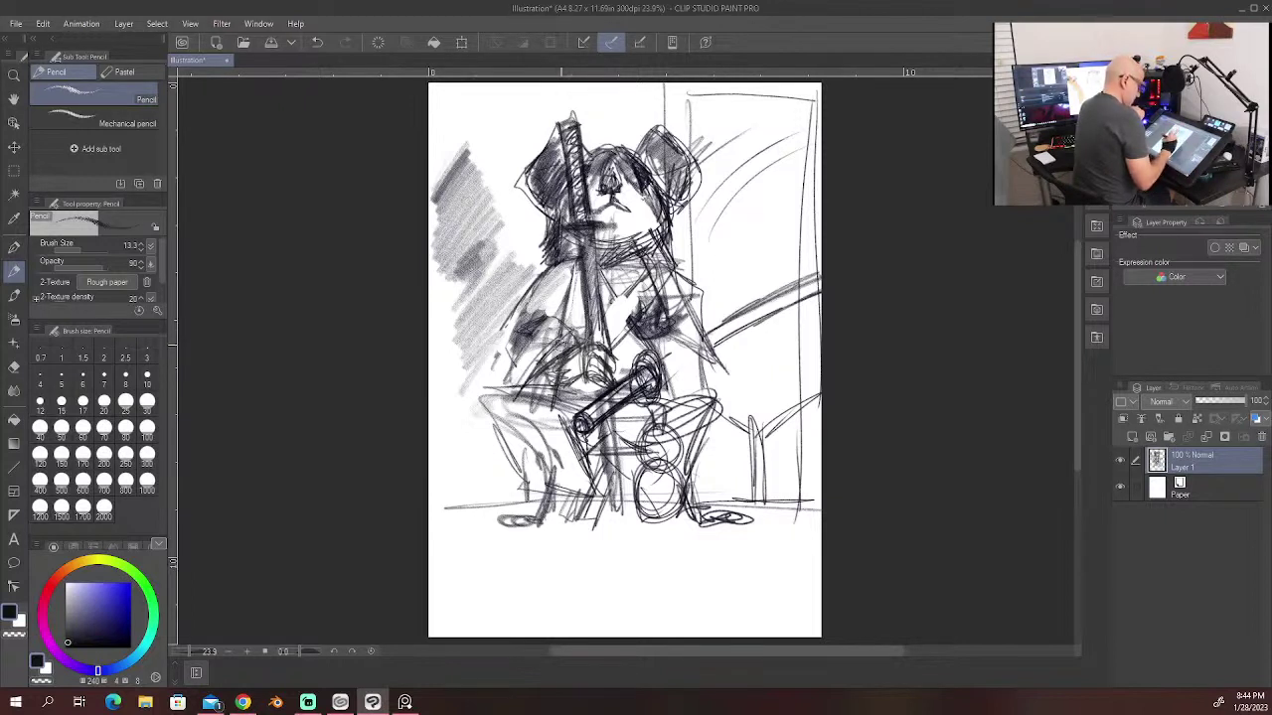
# Step: Clear the dark hatching and stray construction lines out of the sleeve on the page's left side
pyautogui.moveTo(559, 343); pyautogui.dragTo(541, 379)
pyautogui.moveTo(568, 344)
pyautogui.mouseDown()
pyautogui.moveTo(542, 385)
pyautogui.moveTo(543, 369)
pyautogui.mouseUp()
pyautogui.moveTo(551, 348); pyautogui.dragTo(526, 383)
pyautogui.moveTo(550, 308); pyautogui.dragTo(516, 364)
pyautogui.moveTo(559, 275); pyautogui.dragTo(521, 346)
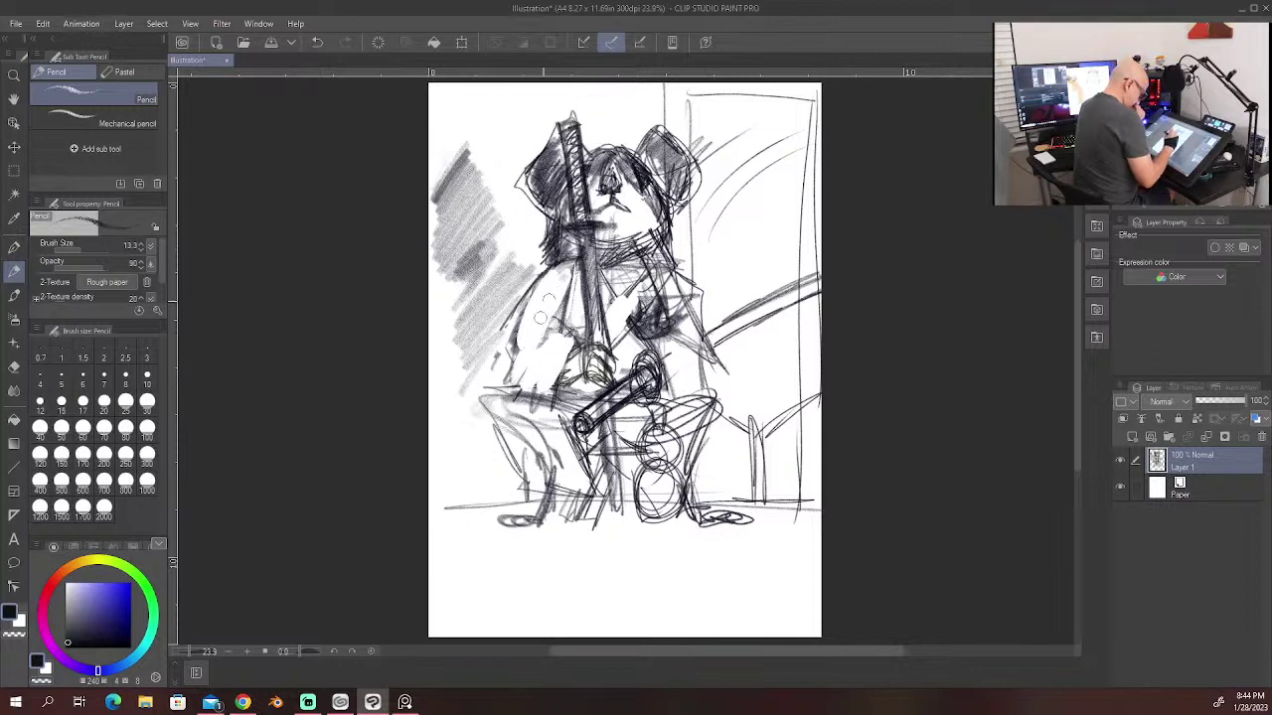
pyautogui.moveTo(553, 296); pyautogui.dragTo(547, 344)
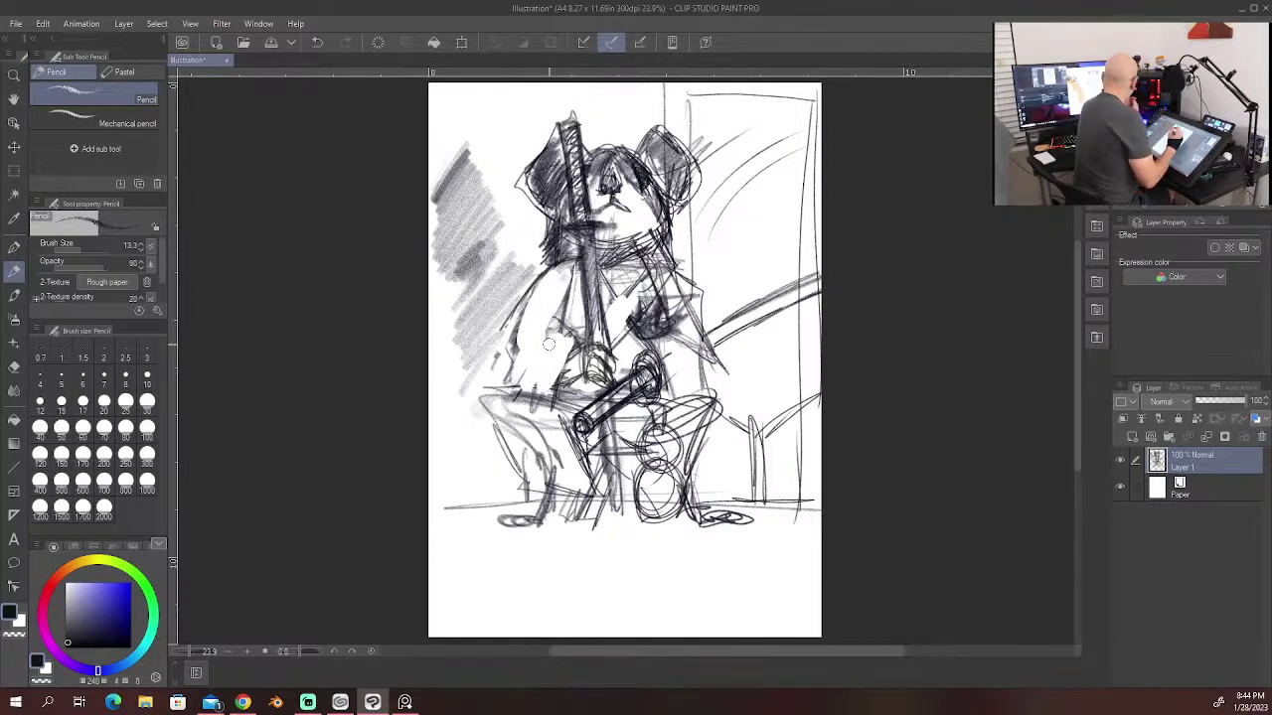
# Step: Redraw the cleared sleeve's folds, cuff and outer contour, and restate the robe lines beside the blade
pyautogui.moveTo(570, 277)
pyautogui.mouseDown()
pyautogui.moveTo(562, 330)
pyautogui.moveTo(536, 358)
pyautogui.mouseUp()
pyautogui.moveTo(574, 323); pyautogui.dragTo(563, 343)
pyautogui.moveTo(576, 340)
pyautogui.mouseDown()
pyautogui.moveTo(554, 391)
pyautogui.moveTo(542, 389)
pyautogui.mouseUp()
pyautogui.moveTo(555, 348)
pyautogui.mouseDown()
pyautogui.moveTo(542, 396)
pyautogui.moveTo(558, 377)
pyautogui.moveTo(573, 403)
pyautogui.mouseUp()
pyautogui.moveTo(575, 367); pyautogui.dragTo(567, 404)
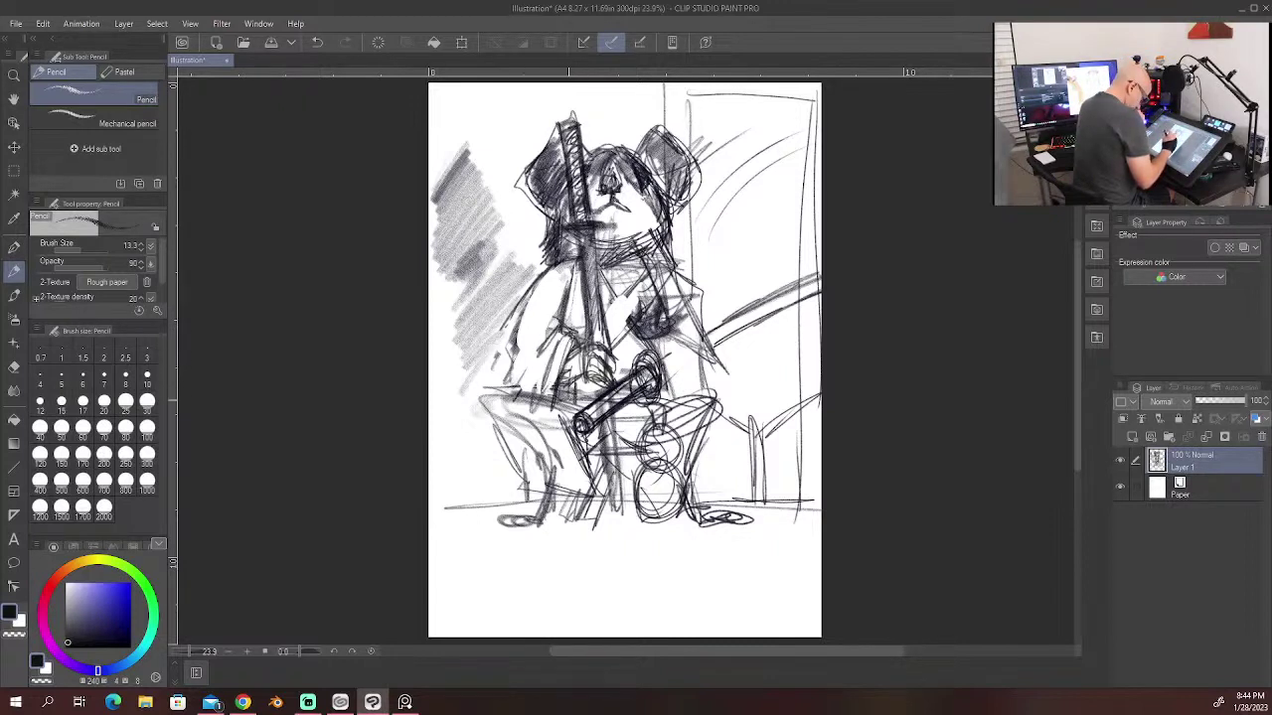
pyautogui.moveTo(552, 272); pyautogui.dragTo(527, 308)
pyautogui.moveTo(528, 300); pyautogui.dragTo(515, 384)
pyautogui.moveTo(526, 324); pyautogui.dragTo(514, 385)
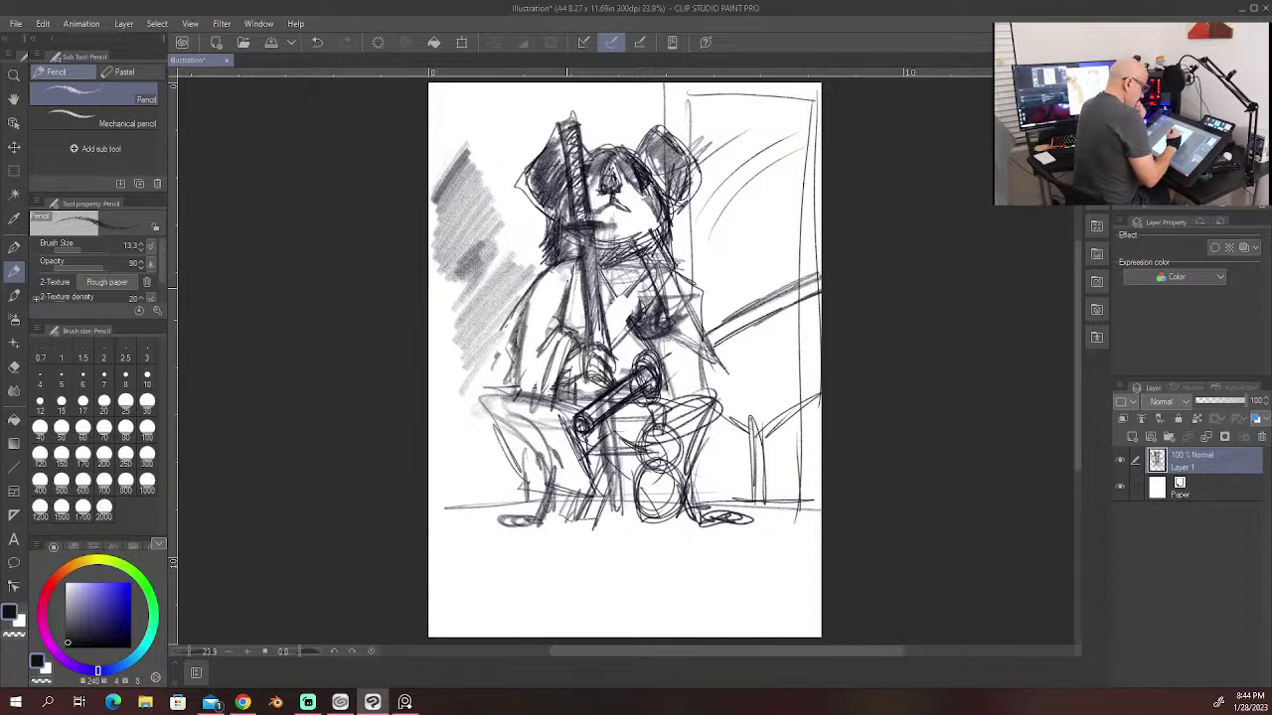
pyautogui.moveTo(566, 266); pyautogui.dragTo(558, 312)
pyautogui.moveTo(585, 264)
pyautogui.mouseDown()
pyautogui.moveTo(571, 316)
pyautogui.moveTo(576, 331)
pyautogui.moveTo(598, 300)
pyautogui.moveTo(580, 343)
pyautogui.moveTo(599, 333)
pyautogui.mouseUp()
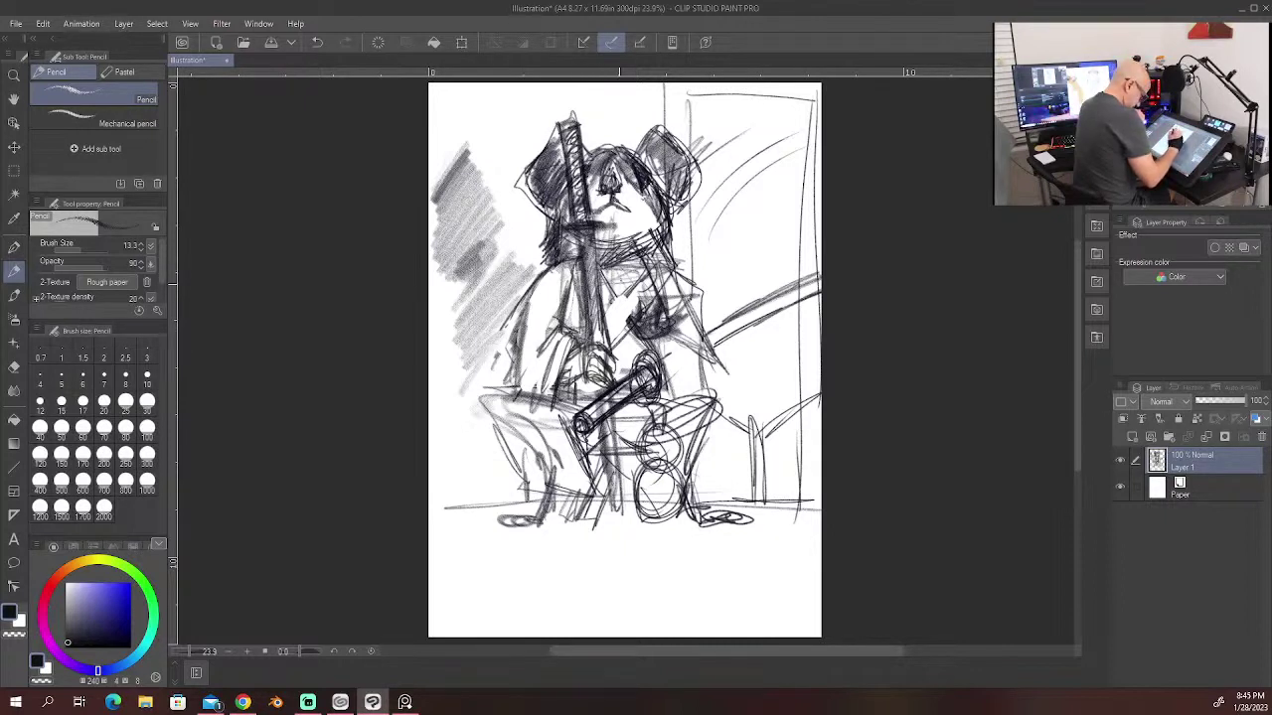
# Step: Clear the tangled collar lines under the chin, redraw the V-shaped neckline and shade the beard beside the sword
pyautogui.moveTo(643, 272); pyautogui.dragTo(606, 317)
pyautogui.moveTo(611, 271)
pyautogui.mouseDown()
pyautogui.moveTo(601, 285)
pyautogui.moveTo(613, 309)
pyautogui.mouseUp()
pyautogui.moveTo(646, 271)
pyautogui.mouseDown()
pyautogui.moveTo(618, 299)
pyautogui.moveTo(608, 276)
pyautogui.mouseUp()
pyautogui.moveTo(632, 257); pyautogui.dragTo(607, 284)
pyautogui.moveTo(642, 261); pyautogui.dragTo(614, 290)
pyautogui.moveTo(634, 274); pyautogui.dragTo(614, 290)
pyautogui.moveTo(644, 257)
pyautogui.mouseDown()
pyautogui.moveTo(610, 282)
pyautogui.moveTo(600, 264)
pyautogui.moveTo(626, 277)
pyautogui.mouseUp()
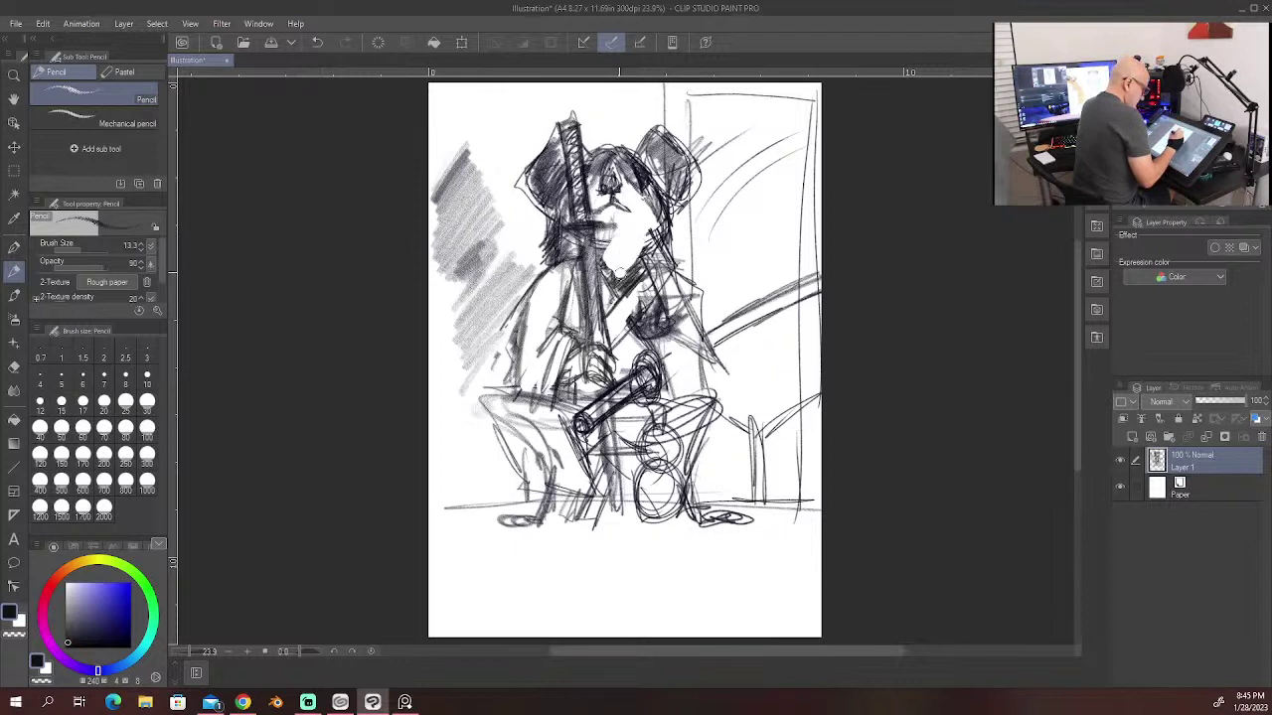
pyautogui.moveTo(656, 235)
pyautogui.mouseDown()
pyautogui.moveTo(636, 280)
pyautogui.moveTo(610, 248)
pyautogui.moveTo(622, 227)
pyautogui.moveTo(614, 280)
pyautogui.moveTo(655, 239)
pyautogui.moveTo(598, 239)
pyautogui.moveTo(620, 283)
pyautogui.moveTo(630, 278)
pyautogui.mouseUp()
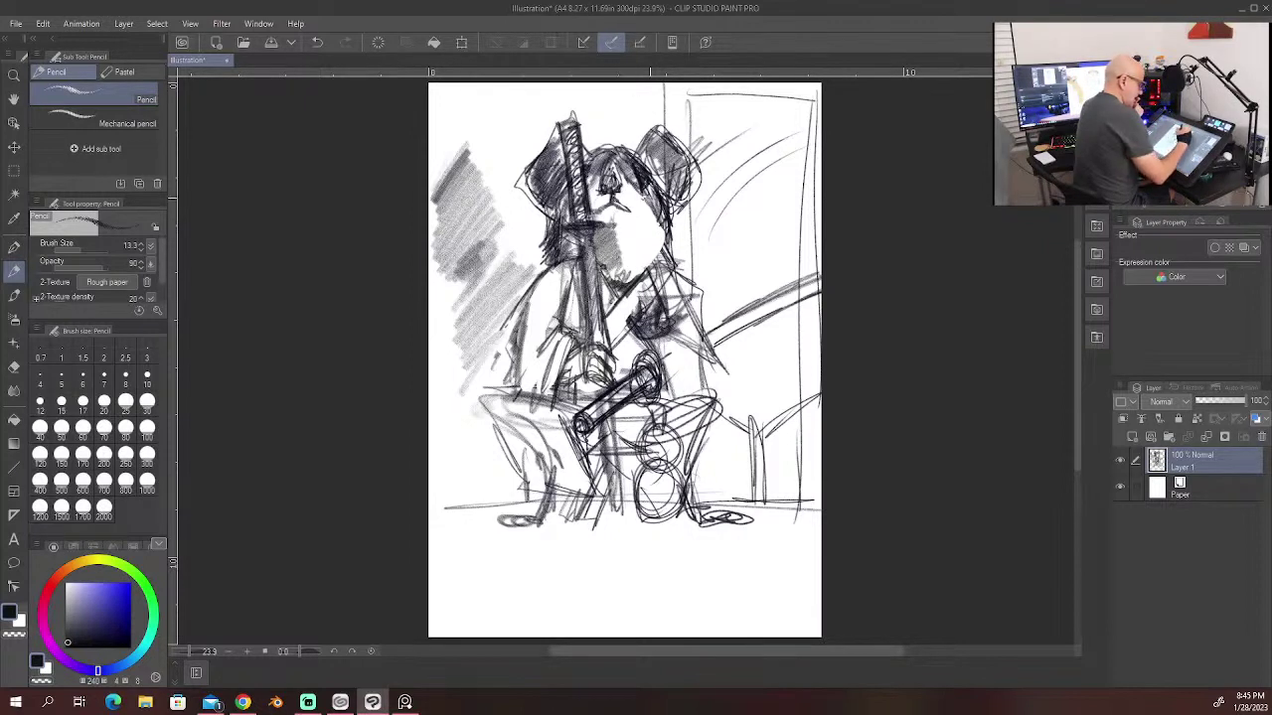
pyautogui.moveTo(649, 196)
pyautogui.mouseDown()
pyautogui.moveTo(659, 189)
pyautogui.moveTo(617, 167)
pyautogui.moveTo(602, 185)
pyautogui.mouseUp()
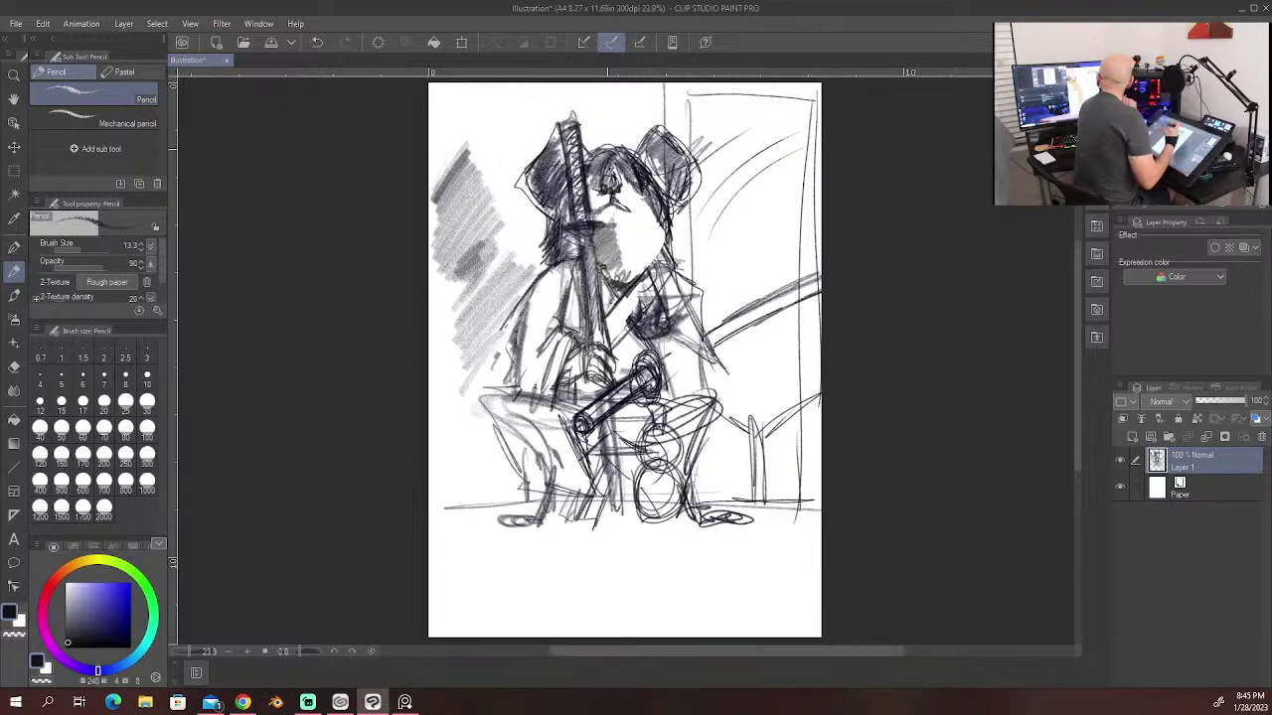
# Step: Sweep one long curved line from the robe down to the lower left edge of the page
pyautogui.moveTo(576, 237); pyautogui.dragTo(429, 610)
pyautogui.press('x')
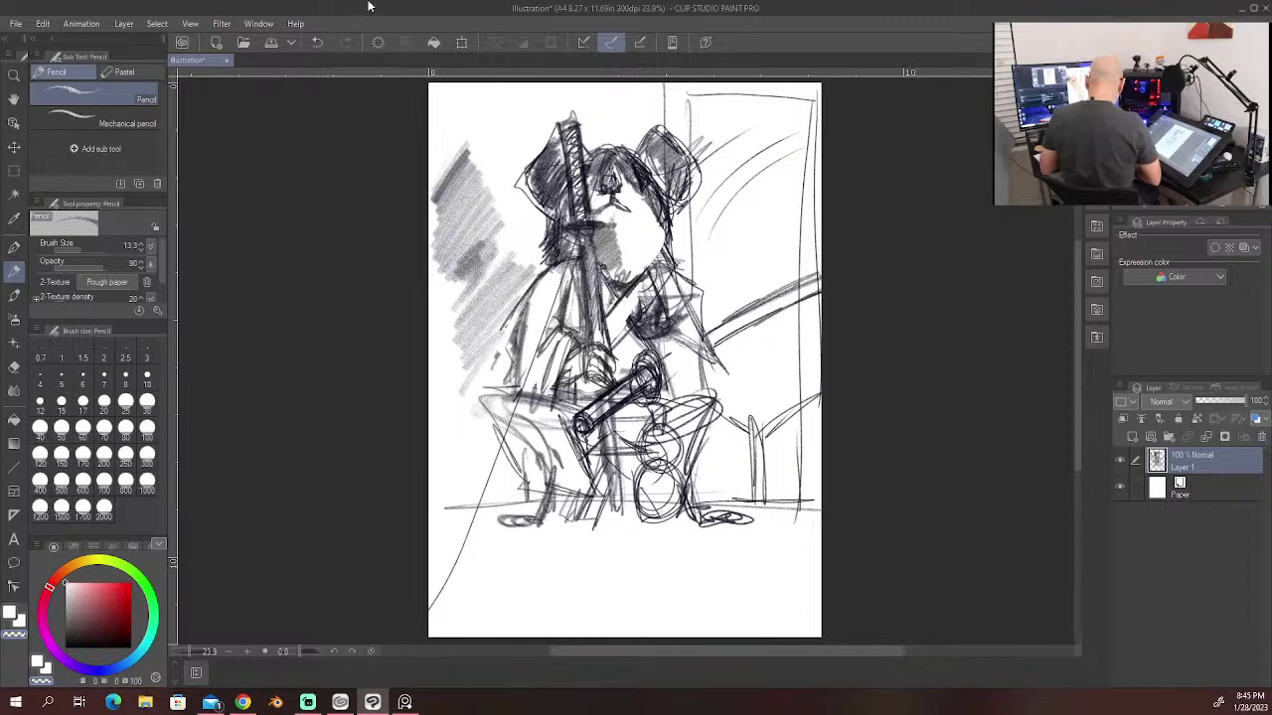
pyautogui.scroll(1, 392, 154)
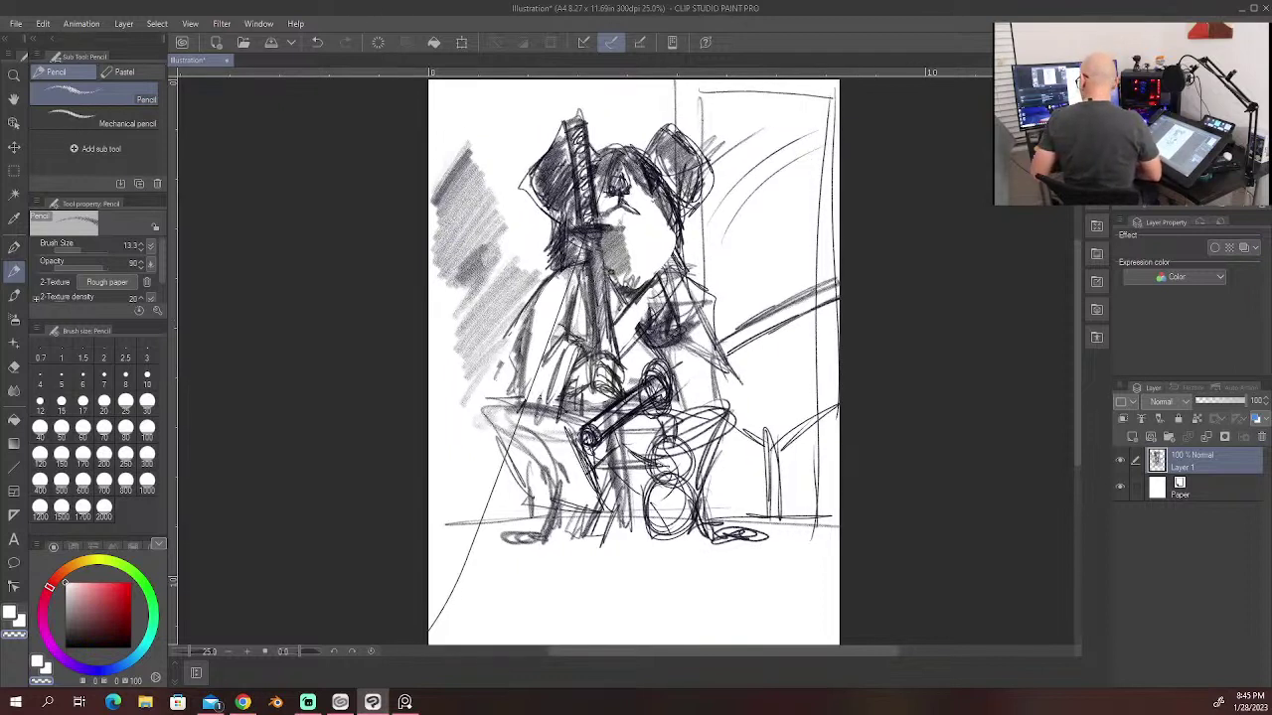
pyautogui.click(710, 6)
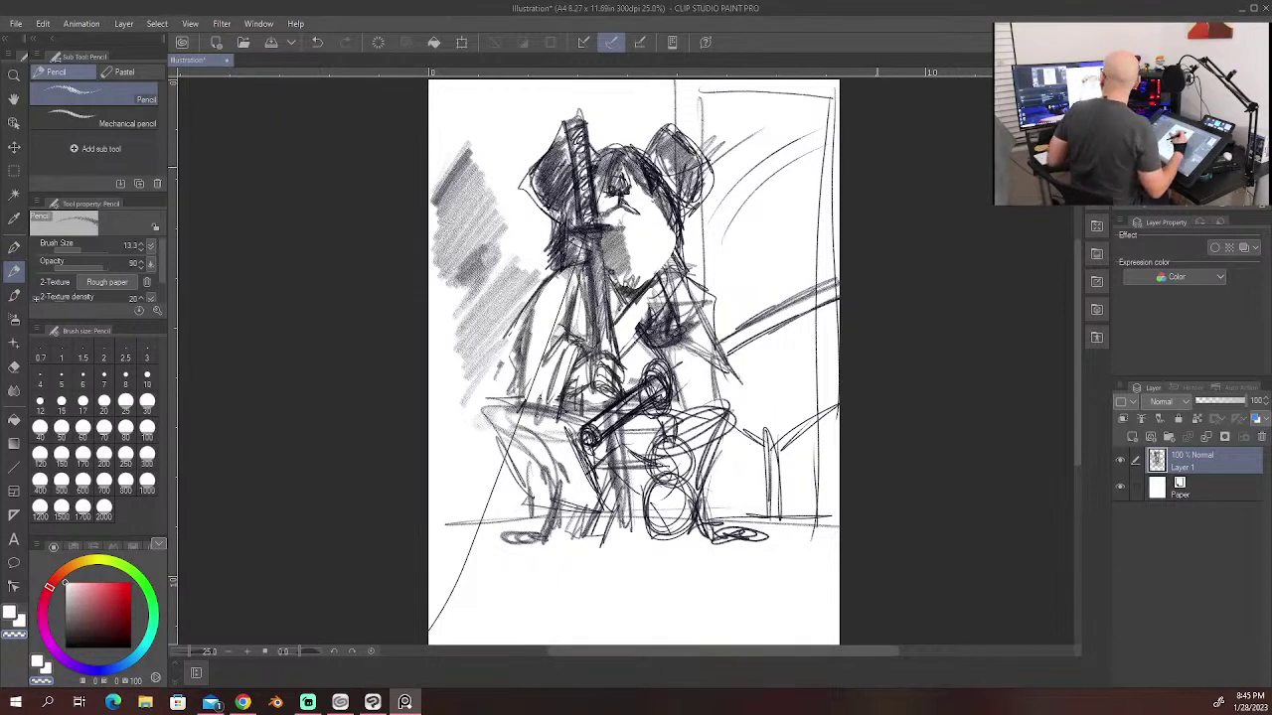
# Step: Clear the old nose in black's place, redraw a larger nose and mouth in black, and darken the hair arching over them
pyautogui.moveTo(607, 154); pyautogui.dragTo(621, 153)
pyautogui.moveTo(67, 588); pyautogui.dragTo(63, 652)
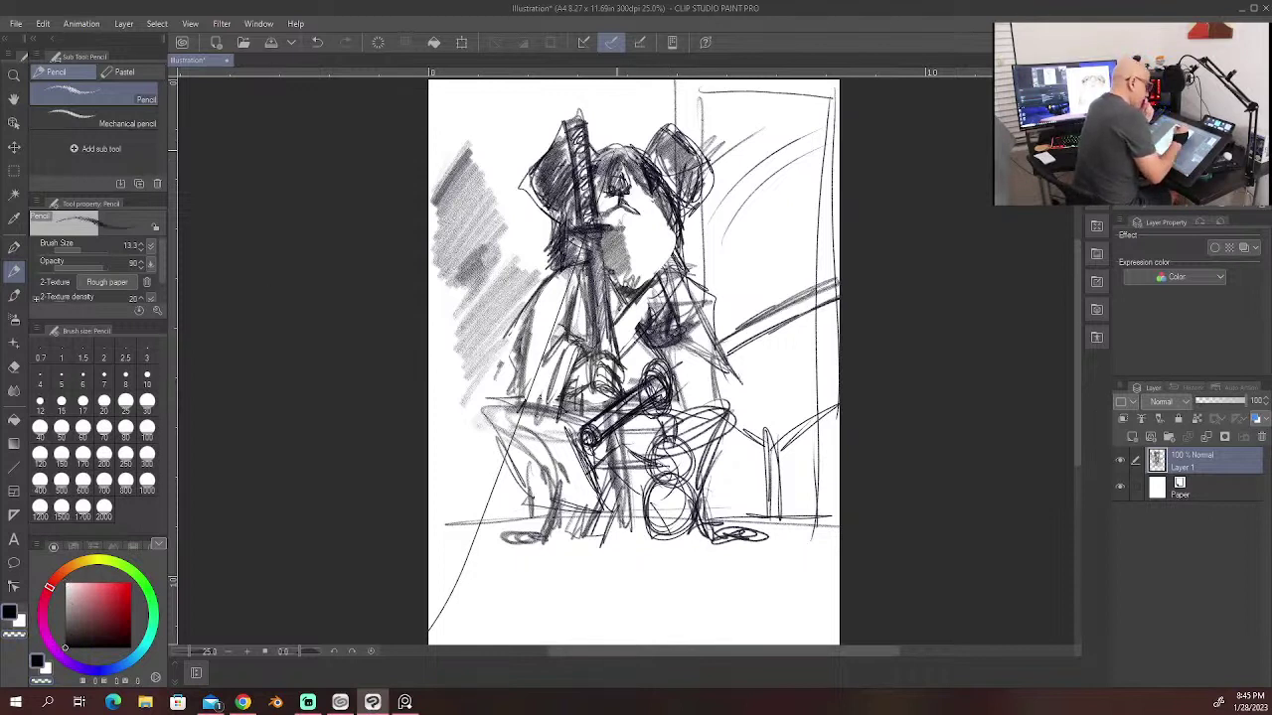
pyautogui.moveTo(599, 154)
pyautogui.mouseDown()
pyautogui.moveTo(637, 151)
pyautogui.moveTo(595, 159)
pyautogui.mouseUp()
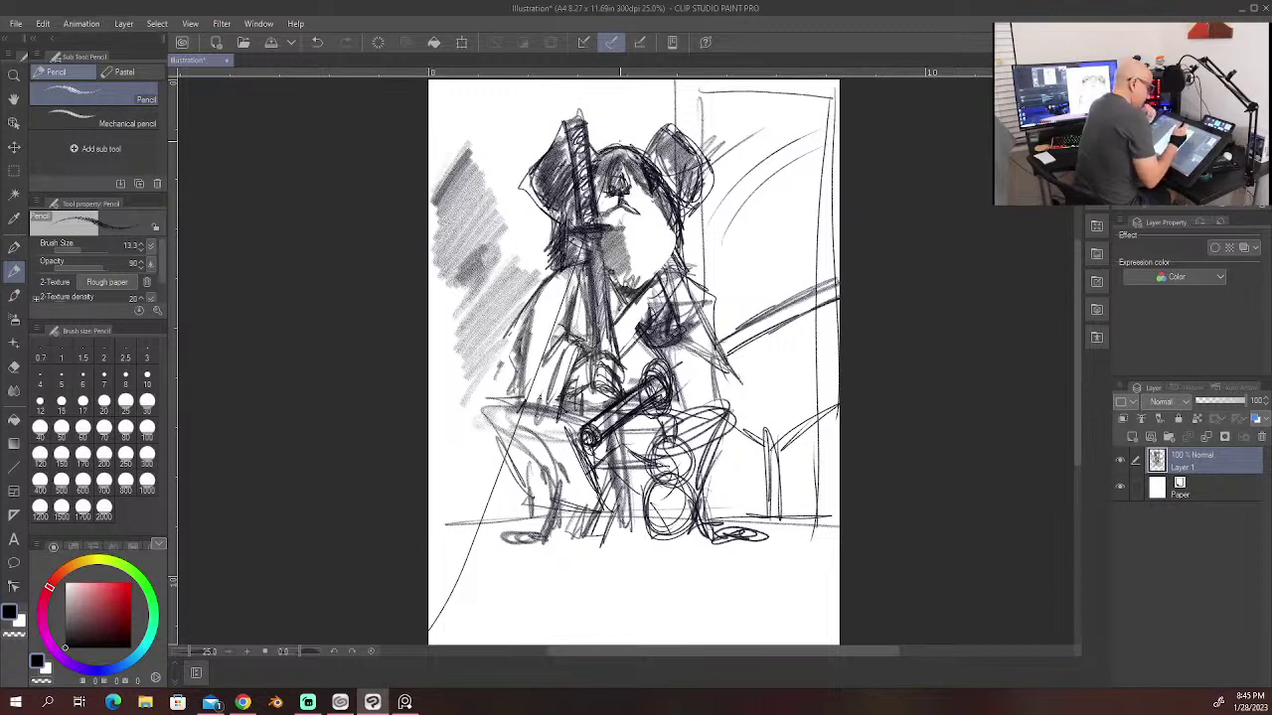
pyautogui.moveTo(618, 152)
pyautogui.mouseDown()
pyautogui.moveTo(615, 184)
pyautogui.moveTo(632, 182)
pyautogui.moveTo(610, 177)
pyautogui.moveTo(625, 189)
pyautogui.moveTo(614, 192)
pyautogui.mouseUp()
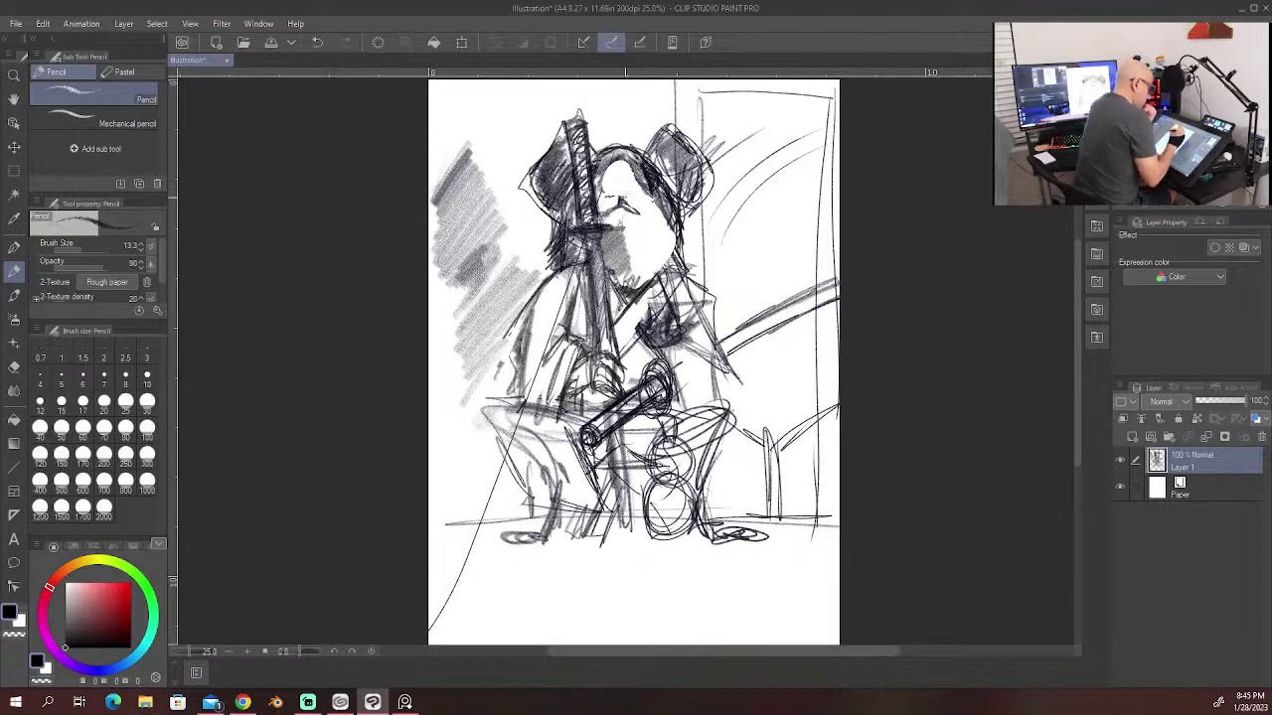
pyautogui.moveTo(634, 203); pyautogui.dragTo(621, 209)
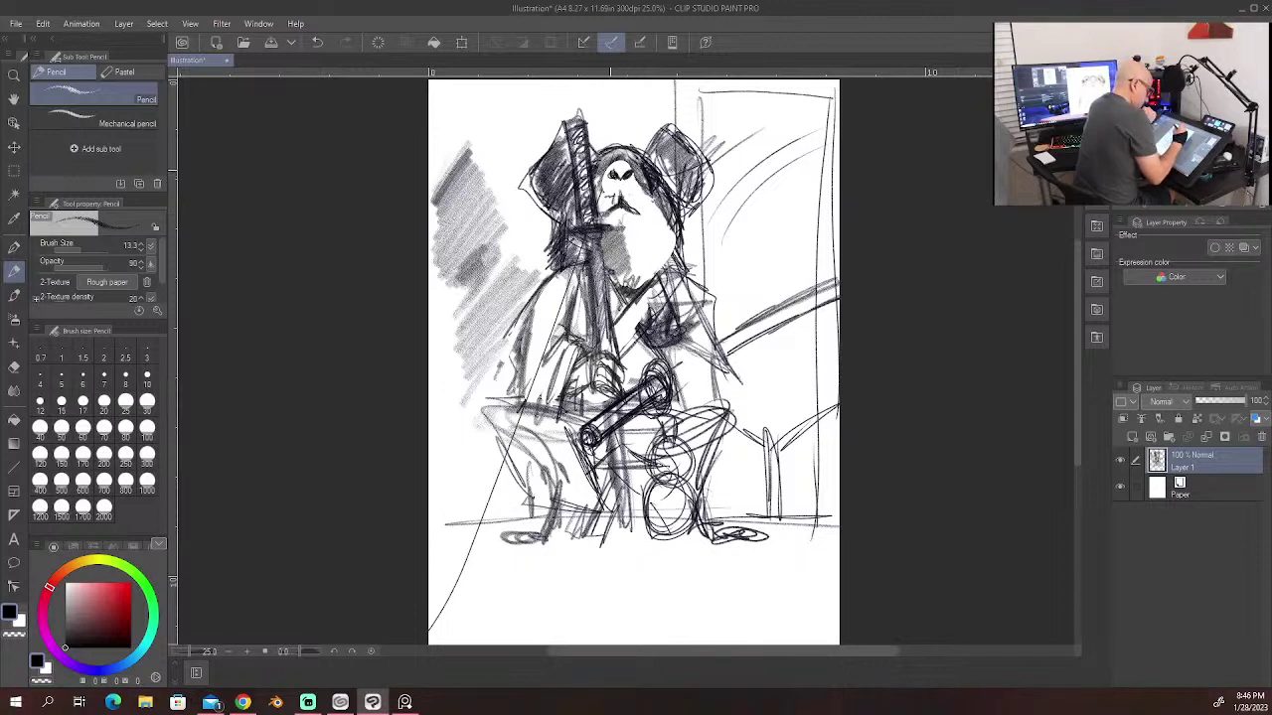
pyautogui.moveTo(627, 178)
pyautogui.mouseDown()
pyautogui.moveTo(634, 166)
pyautogui.moveTo(609, 174)
pyautogui.moveTo(620, 198)
pyautogui.mouseUp()
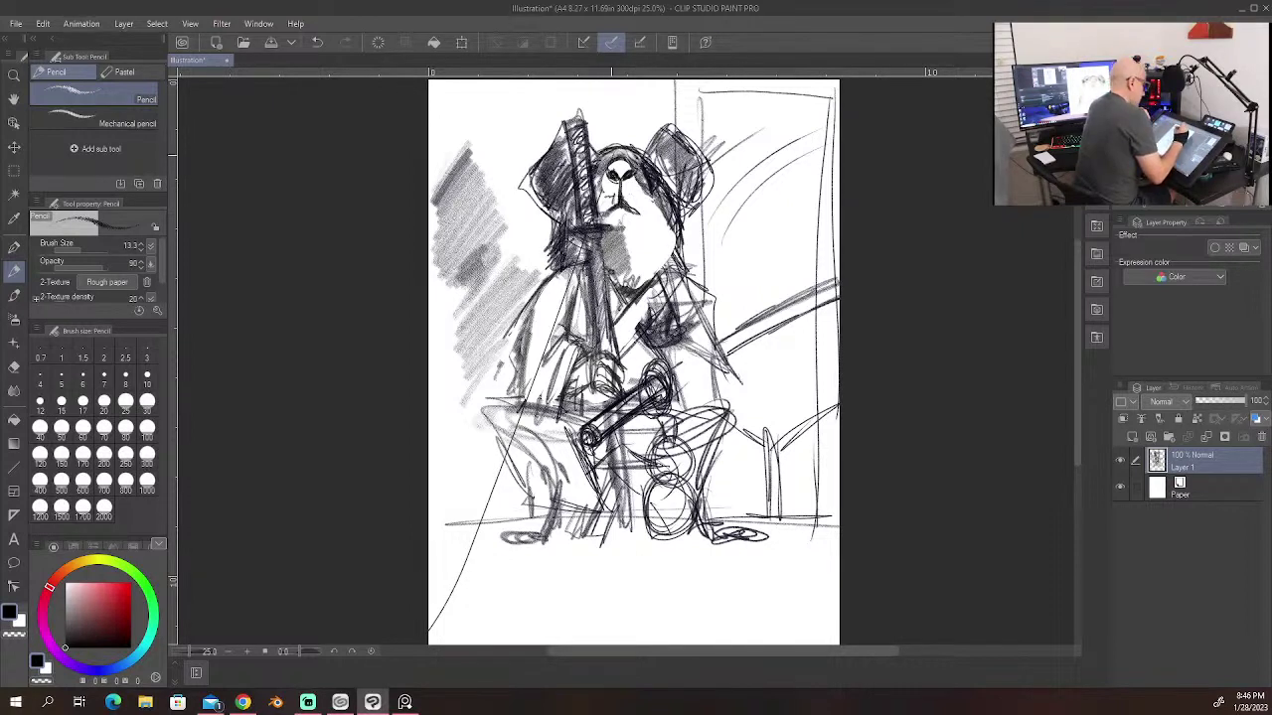
pyautogui.moveTo(611, 155)
pyautogui.mouseDown()
pyautogui.moveTo(607, 167)
pyautogui.moveTo(630, 161)
pyautogui.moveTo(596, 200)
pyautogui.moveTo(659, 212)
pyautogui.mouseUp()
pyautogui.moveTo(602, 141)
pyautogui.mouseDown()
pyautogui.moveTo(644, 155)
pyautogui.moveTo(594, 165)
pyautogui.moveTo(659, 169)
pyautogui.mouseUp()
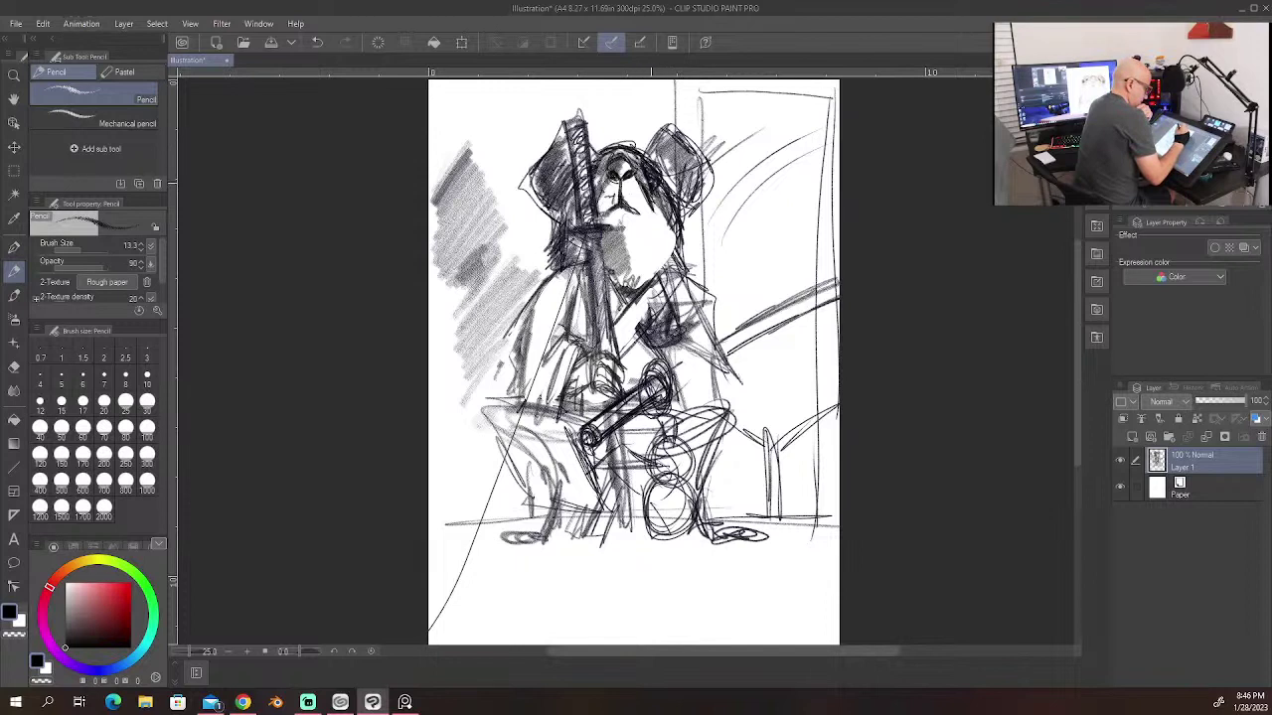
# Step: Add light strokes sweeping outward from the head and ears on both sides
pyautogui.moveTo(656, 164)
pyautogui.mouseDown()
pyautogui.moveTo(665, 184)
pyautogui.moveTo(721, 172)
pyautogui.moveTo(711, 219)
pyautogui.mouseUp()
pyautogui.moveTo(635, 151)
pyautogui.mouseDown()
pyautogui.moveTo(664, 161)
pyautogui.moveTo(765, 125)
pyautogui.mouseUp()
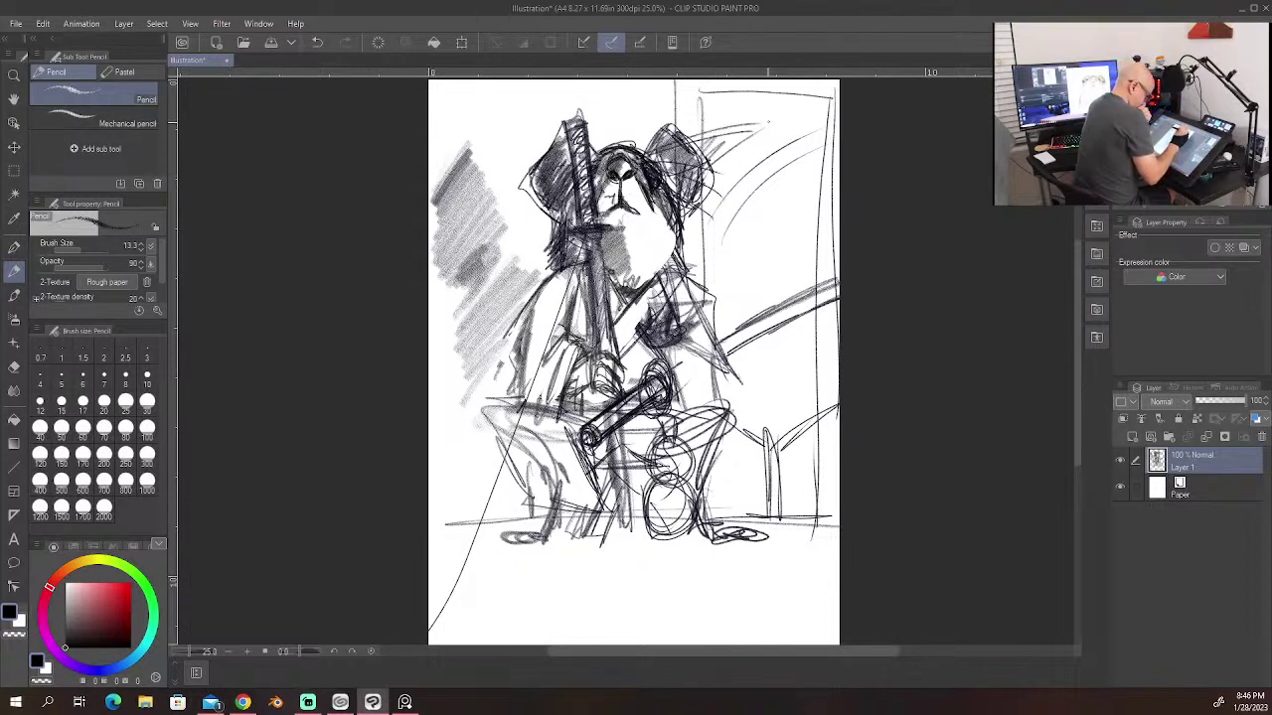
pyautogui.moveTo(568, 161); pyautogui.dragTo(598, 157)
pyautogui.moveTo(536, 177); pyautogui.dragTo(491, 197)
pyautogui.moveTo(682, 217); pyautogui.dragTo(723, 256)
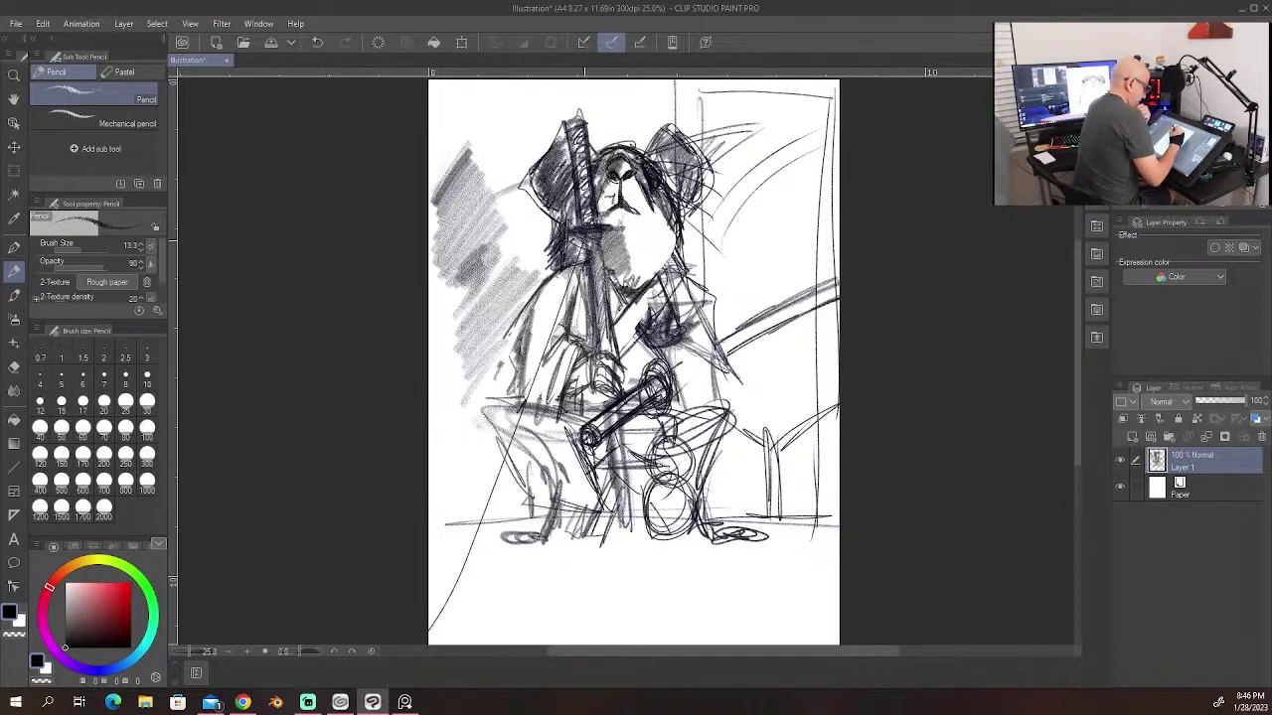
# Step: Clear the shading inside the sword's blade to leave it light, and redraw the guard as a clean, light oval
pyautogui.moveTo(587, 262); pyautogui.dragTo(596, 329)
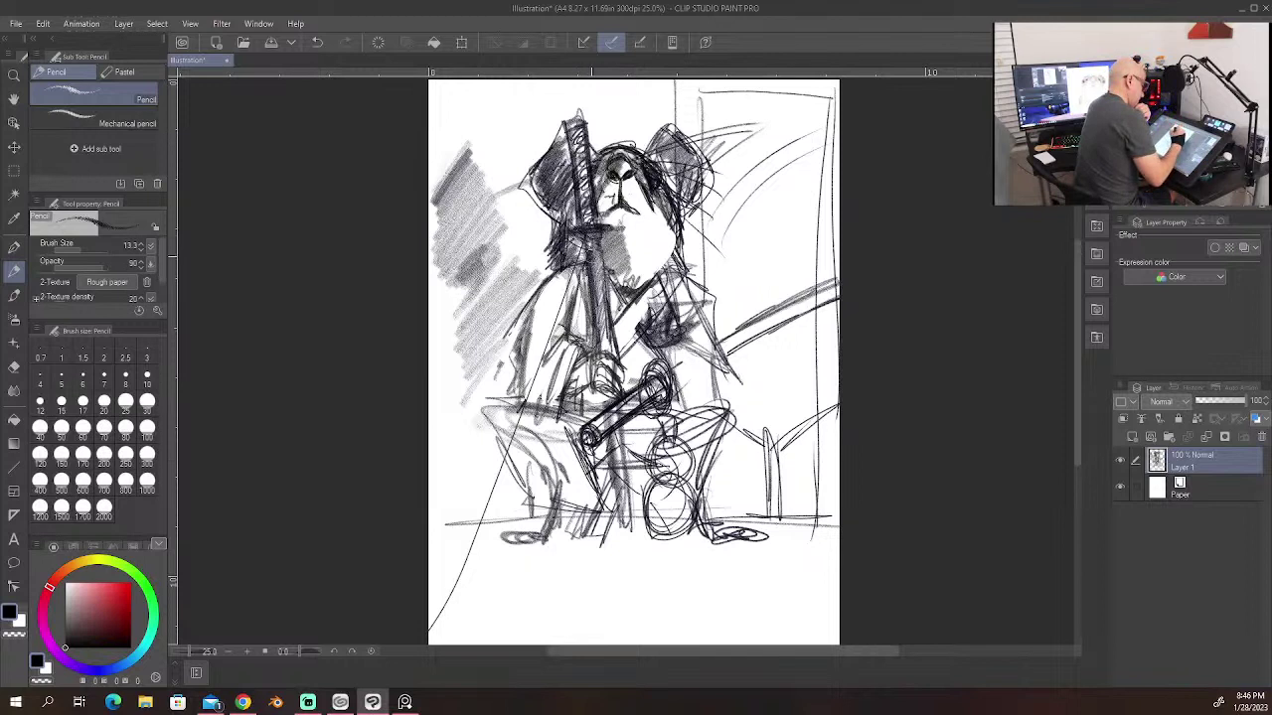
pyautogui.moveTo(595, 244); pyautogui.dragTo(597, 310)
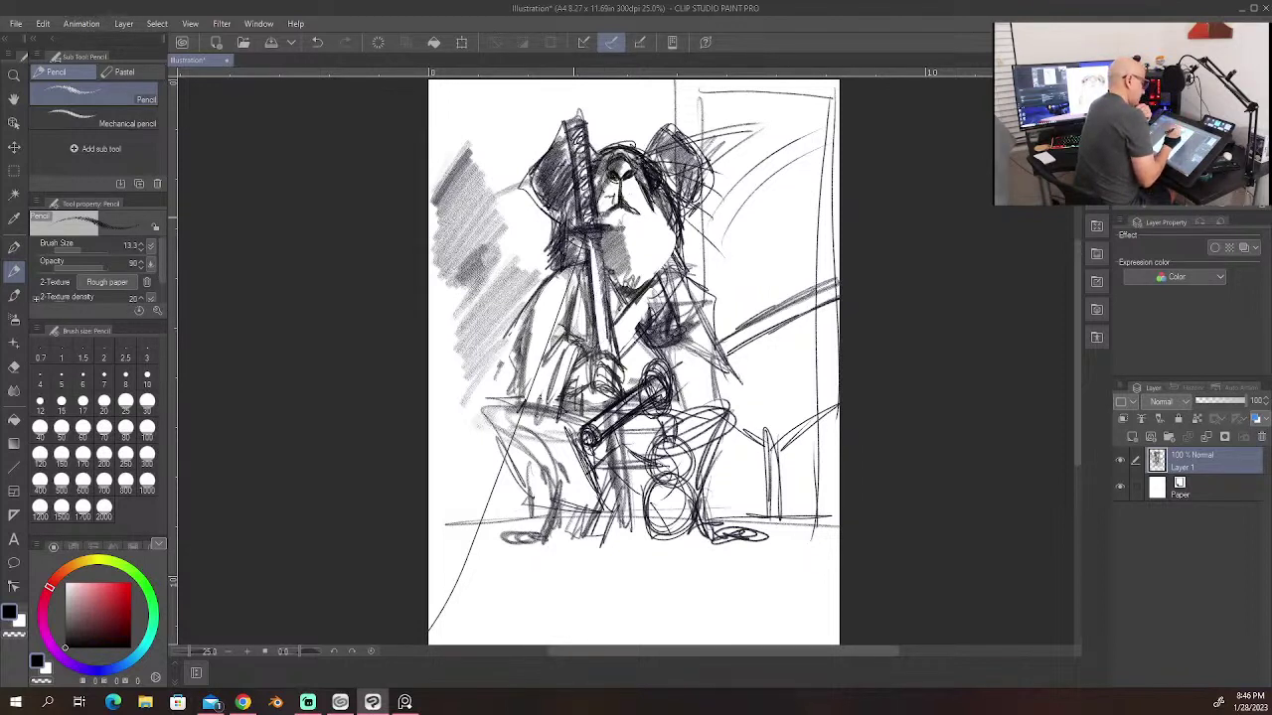
pyautogui.moveTo(577, 237)
pyautogui.mouseDown()
pyautogui.moveTo(621, 222)
pyautogui.moveTo(570, 232)
pyautogui.mouseUp()
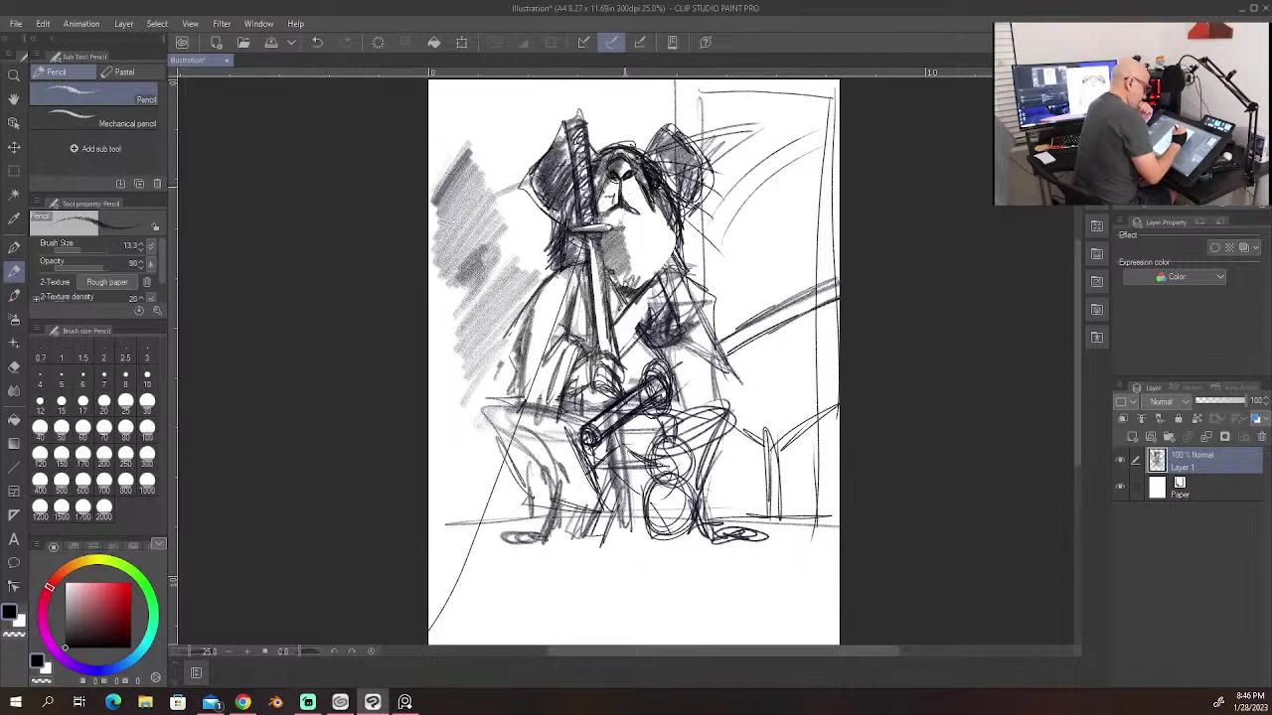
# Step: Replace the mouth with a shorter line close under the nose and shade the beard below it across the chin
pyautogui.moveTo(629, 187)
pyautogui.mouseDown()
pyautogui.moveTo(614, 213)
pyautogui.moveTo(630, 216)
pyautogui.mouseUp()
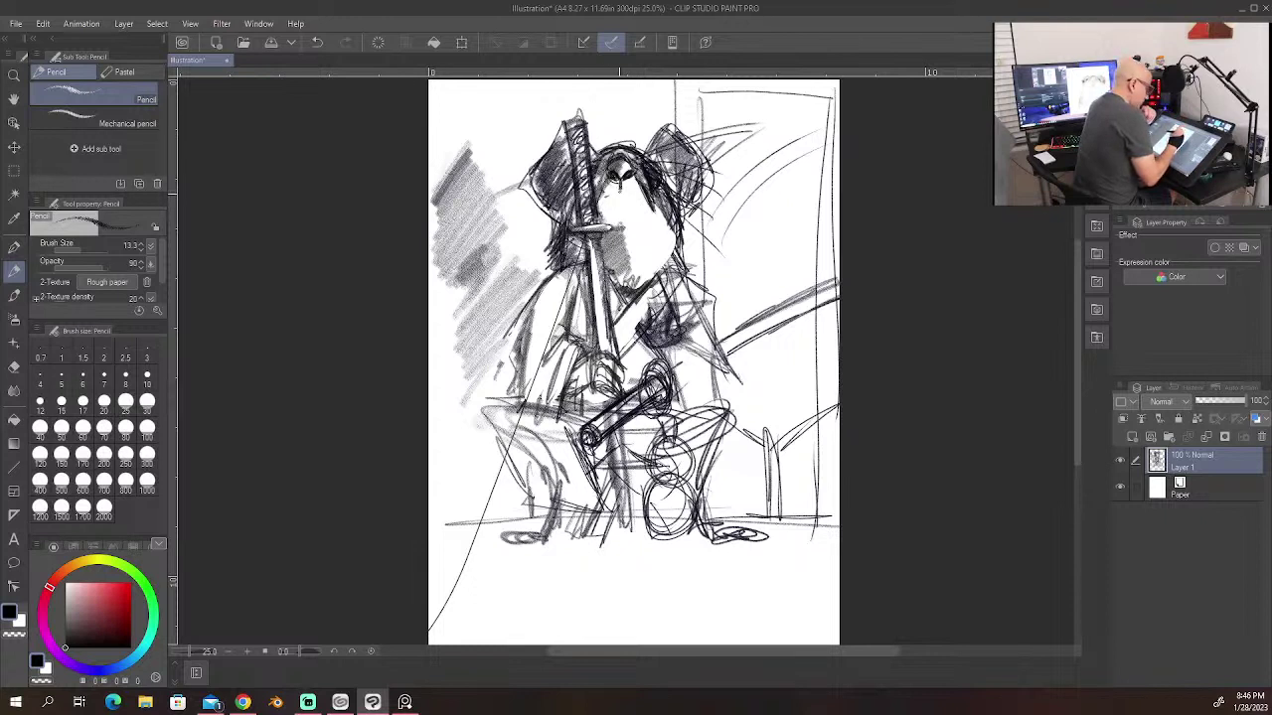
pyautogui.moveTo(621, 185)
pyautogui.mouseDown()
pyautogui.moveTo(609, 201)
pyautogui.moveTo(636, 196)
pyautogui.mouseUp()
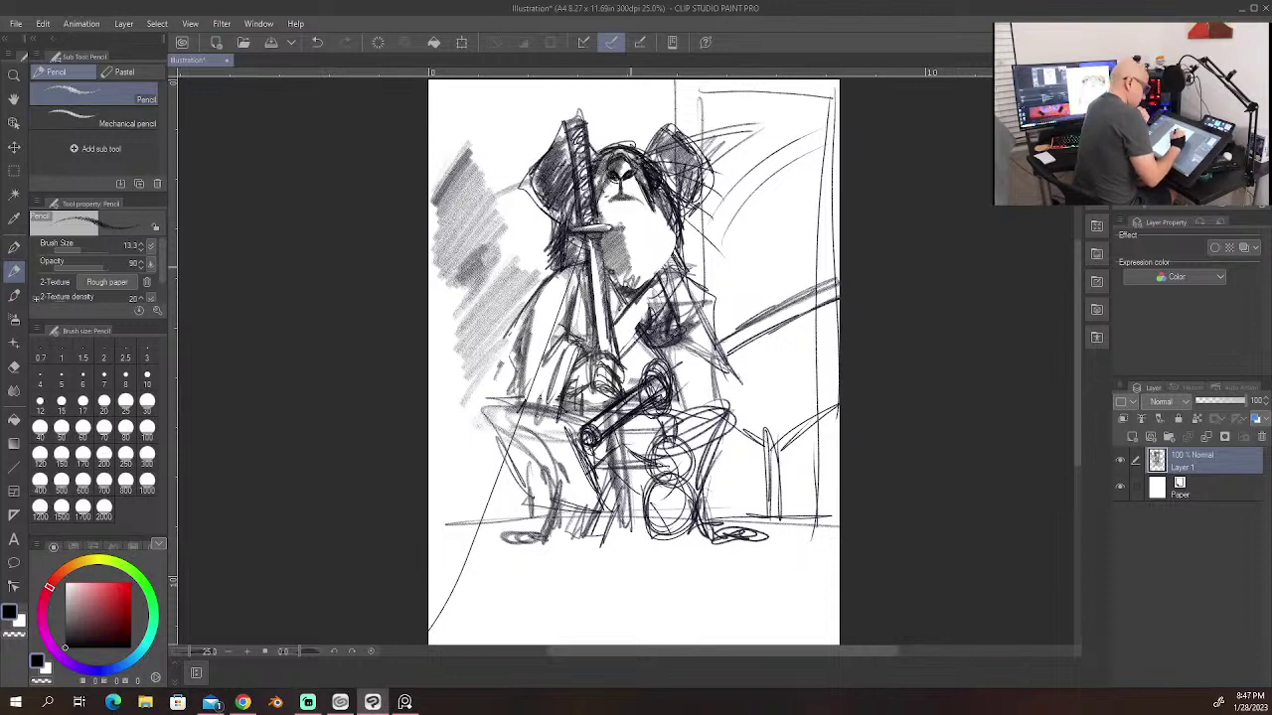
pyautogui.moveTo(626, 261)
pyautogui.mouseDown()
pyautogui.moveTo(653, 267)
pyautogui.moveTo(619, 270)
pyautogui.moveTo(636, 250)
pyautogui.moveTo(606, 184)
pyautogui.mouseUp()
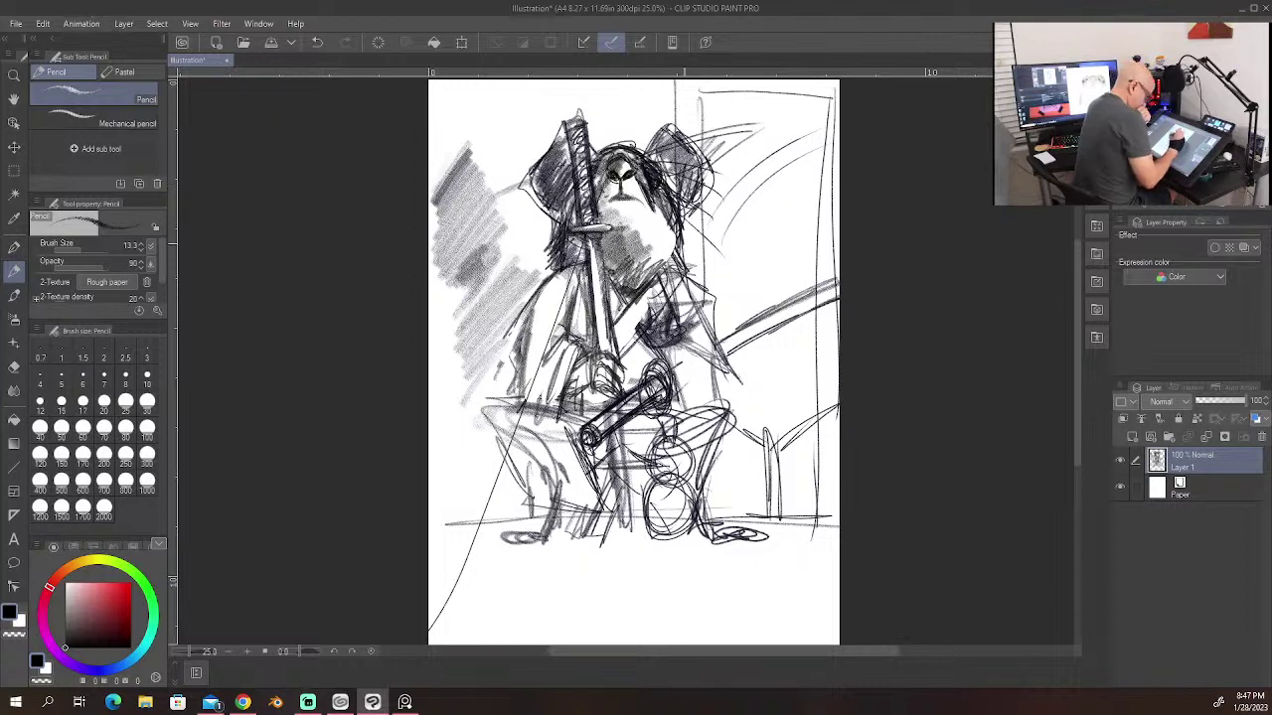
pyautogui.moveTo(668, 250)
pyautogui.mouseDown()
pyautogui.moveTo(643, 280)
pyautogui.moveTo(636, 261)
pyautogui.moveTo(624, 271)
pyautogui.mouseUp()
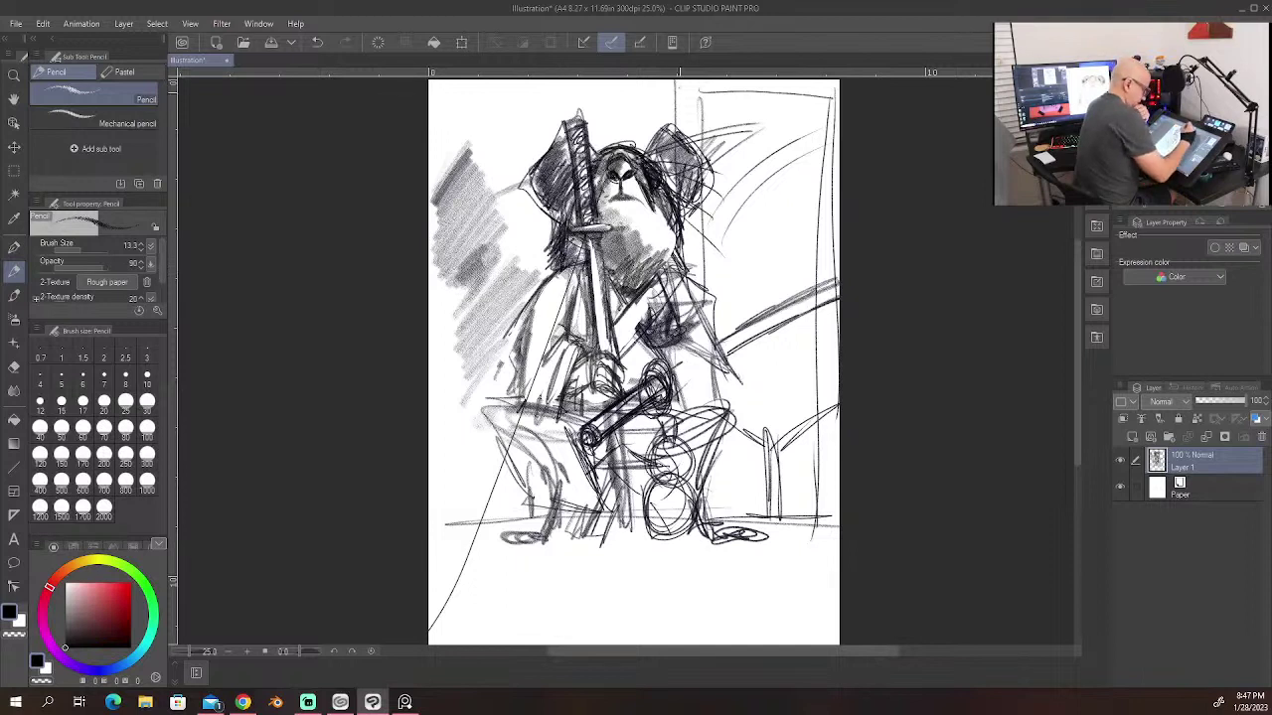
# Step: Shade the background panels beside the head and shoulder with dense diagonal hatching, and strengthen the vertical line above the ear
pyautogui.moveTo(731, 194)
pyautogui.mouseDown()
pyautogui.moveTo(794, 129)
pyautogui.moveTo(717, 108)
pyautogui.moveTo(795, 171)
pyautogui.moveTo(726, 249)
pyautogui.moveTo(785, 219)
pyautogui.moveTo(755, 261)
pyautogui.moveTo(807, 298)
pyautogui.moveTo(735, 327)
pyautogui.moveTo(794, 273)
pyautogui.moveTo(765, 248)
pyautogui.moveTo(795, 210)
pyautogui.moveTo(785, 179)
pyautogui.moveTo(805, 164)
pyautogui.moveTo(710, 243)
pyautogui.mouseUp()
pyautogui.moveTo(735, 313)
pyautogui.mouseDown()
pyautogui.moveTo(804, 347)
pyautogui.moveTo(755, 377)
pyautogui.moveTo(795, 412)
pyautogui.moveTo(765, 437)
pyautogui.moveTo(795, 427)
pyautogui.mouseUp()
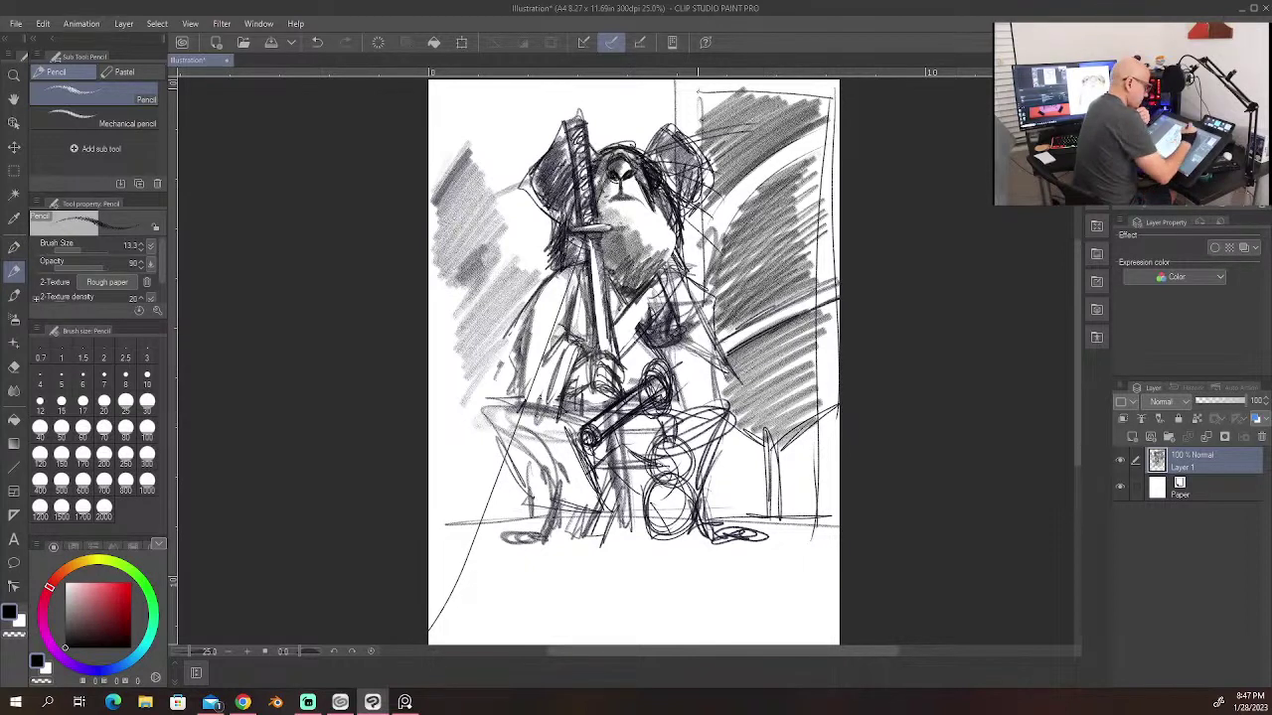
pyautogui.moveTo(668, 137)
pyautogui.mouseDown()
pyautogui.moveTo(669, 81)
pyautogui.moveTo(670, 143)
pyautogui.mouseUp()
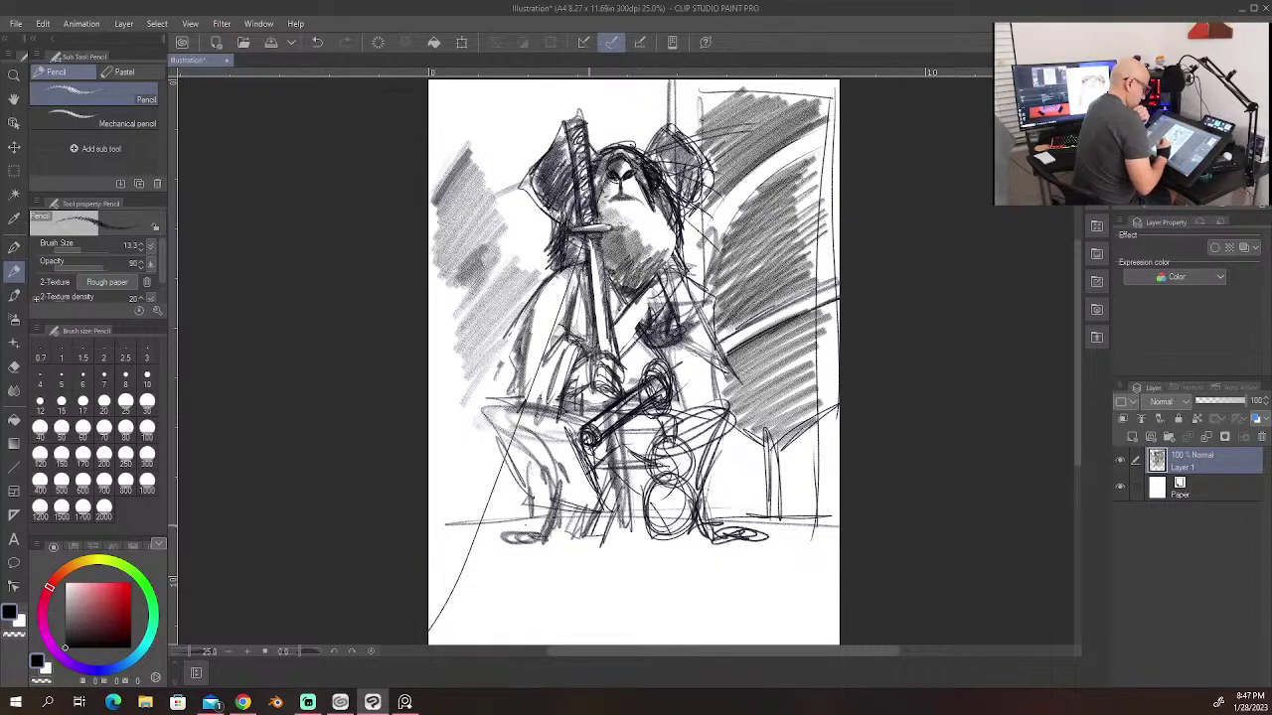
# Step: Clear the old hand and the lower part of the sword's blade to leave blank space
pyautogui.moveTo(592, 270); pyautogui.dragTo(603, 356)
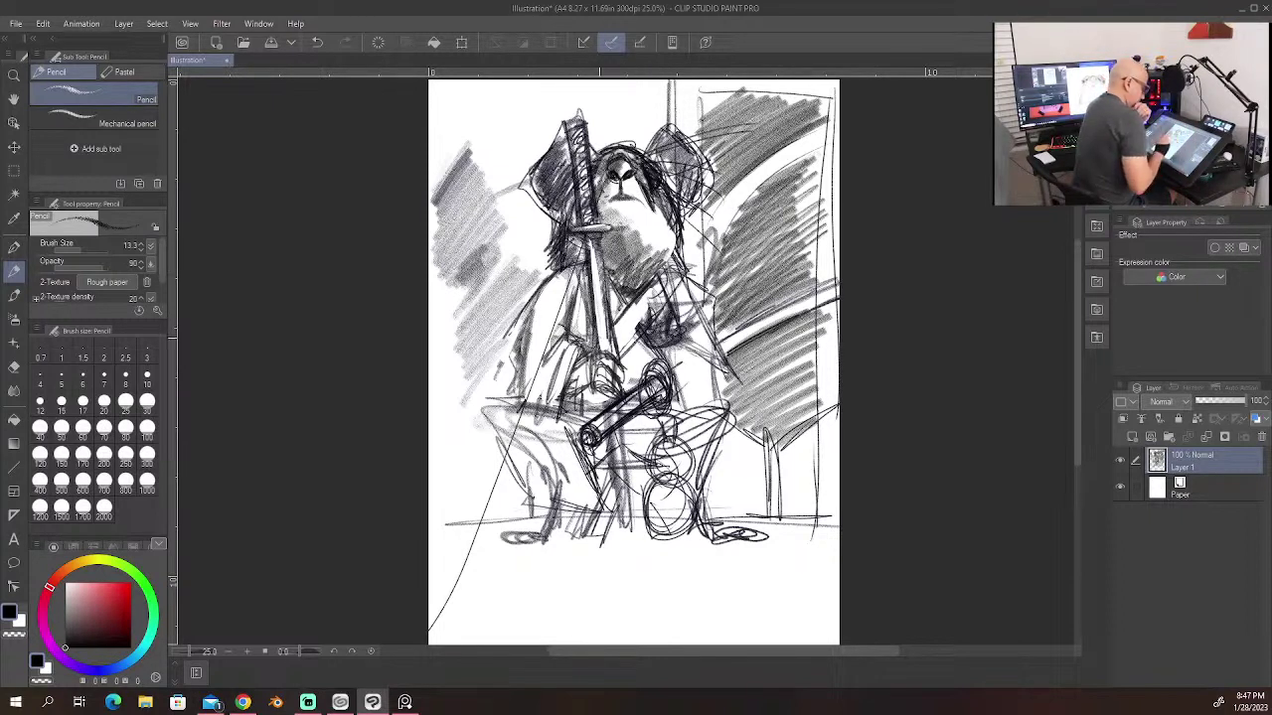
pyautogui.moveTo(608, 355)
pyautogui.mouseDown()
pyautogui.moveTo(612, 381)
pyautogui.moveTo(583, 369)
pyautogui.mouseUp()
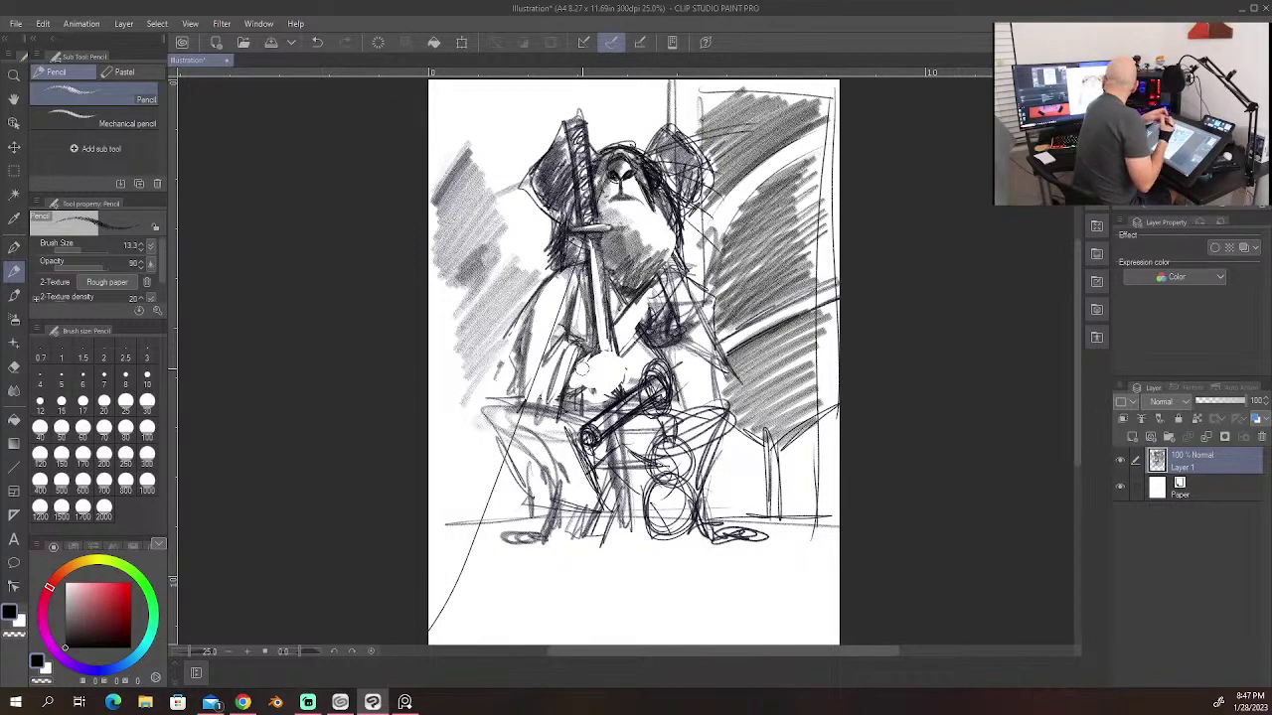
pyautogui.moveTo(595, 313)
pyautogui.mouseDown()
pyautogui.moveTo(611, 317)
pyautogui.moveTo(615, 343)
pyautogui.moveTo(598, 346)
pyautogui.moveTo(604, 328)
pyautogui.moveTo(600, 370)
pyautogui.mouseUp()
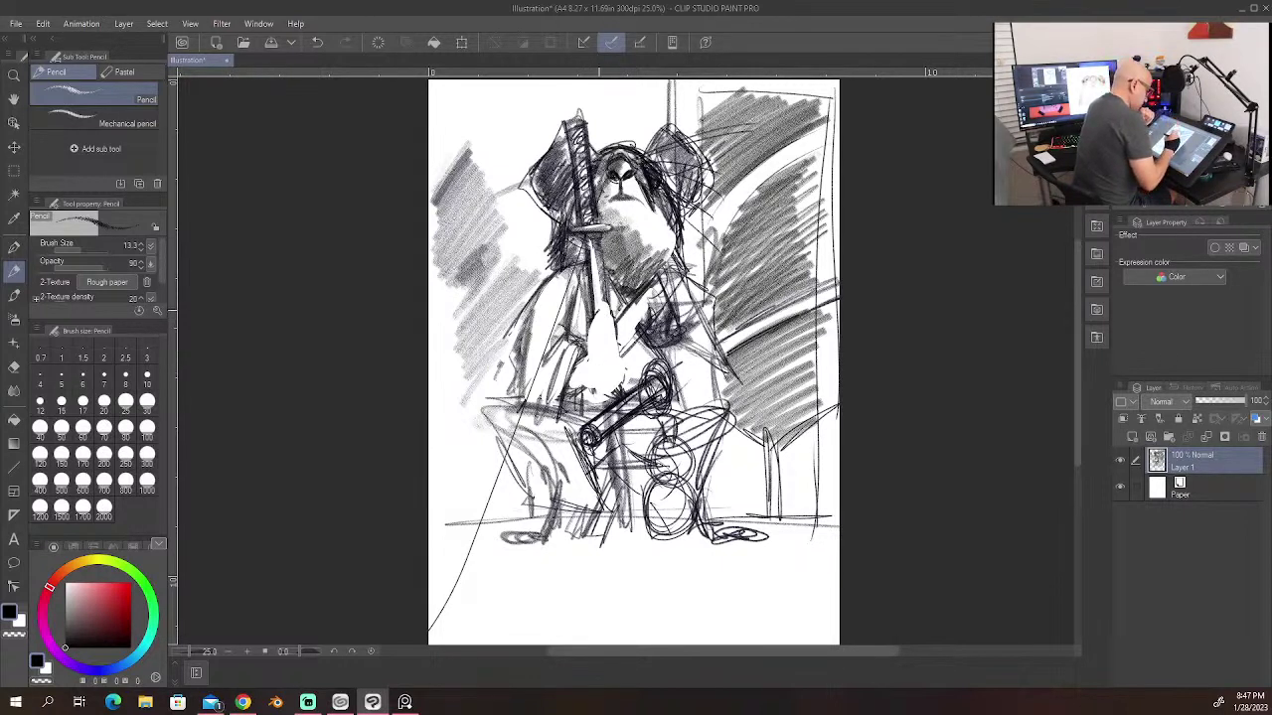
# Step: Redraw the hand with curled fingers higher on the sword, and extend the blade's edges below it
pyautogui.moveTo(597, 312); pyautogui.dragTo(615, 318)
pyautogui.moveTo(589, 329)
pyautogui.mouseDown()
pyautogui.moveTo(590, 344)
pyautogui.moveTo(620, 324)
pyautogui.moveTo(620, 344)
pyautogui.moveTo(599, 335)
pyautogui.moveTo(610, 358)
pyautogui.mouseUp()
pyautogui.moveTo(608, 330)
pyautogui.mouseDown()
pyautogui.moveTo(592, 337)
pyautogui.moveTo(612, 347)
pyautogui.mouseUp()
pyautogui.moveTo(616, 340)
pyautogui.mouseDown()
pyautogui.moveTo(602, 356)
pyautogui.moveTo(618, 344)
pyautogui.moveTo(606, 342)
pyautogui.mouseUp()
pyautogui.moveTo(608, 340)
pyautogui.mouseDown()
pyautogui.moveTo(586, 346)
pyautogui.moveTo(600, 413)
pyautogui.moveTo(616, 392)
pyautogui.mouseUp()
pyautogui.moveTo(604, 348); pyautogui.dragTo(601, 401)
pyautogui.moveTo(622, 433); pyautogui.dragTo(617, 516)
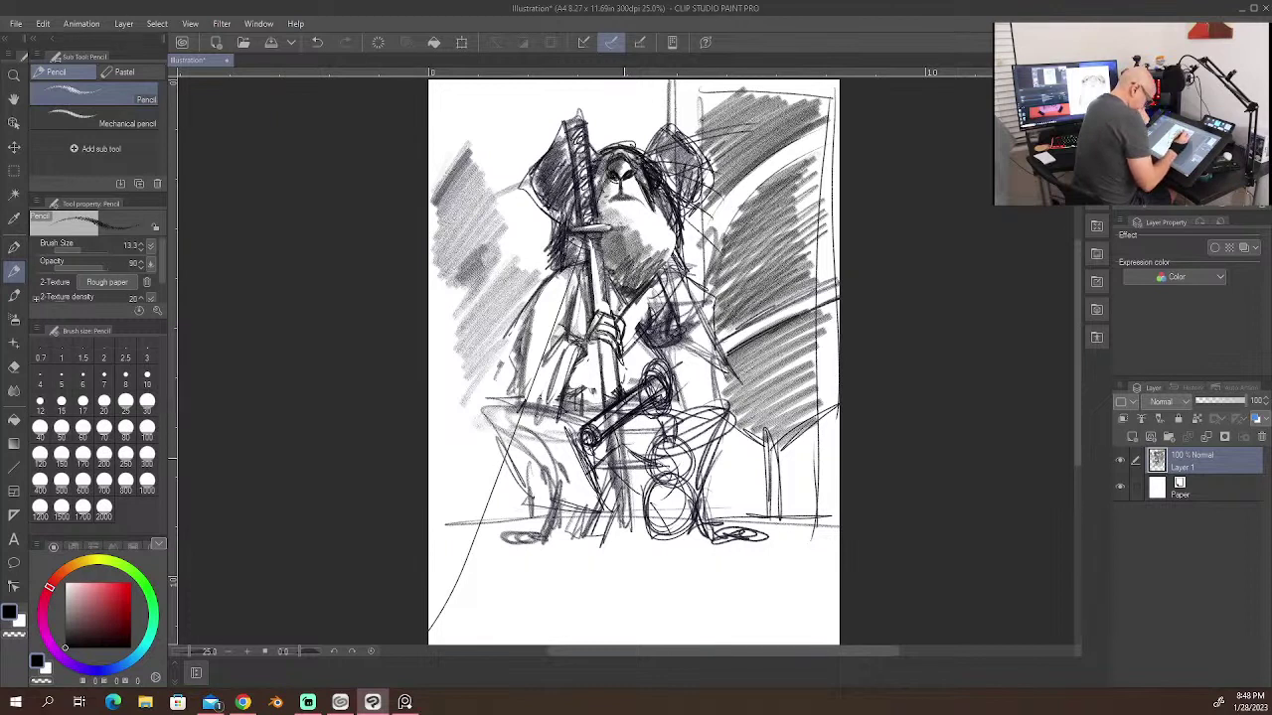
pyautogui.moveTo(602, 338); pyautogui.dragTo(598, 409)
pyautogui.moveTo(613, 435); pyautogui.dragTo(609, 461)
pyautogui.moveTo(606, 385); pyautogui.dragTo(603, 413)
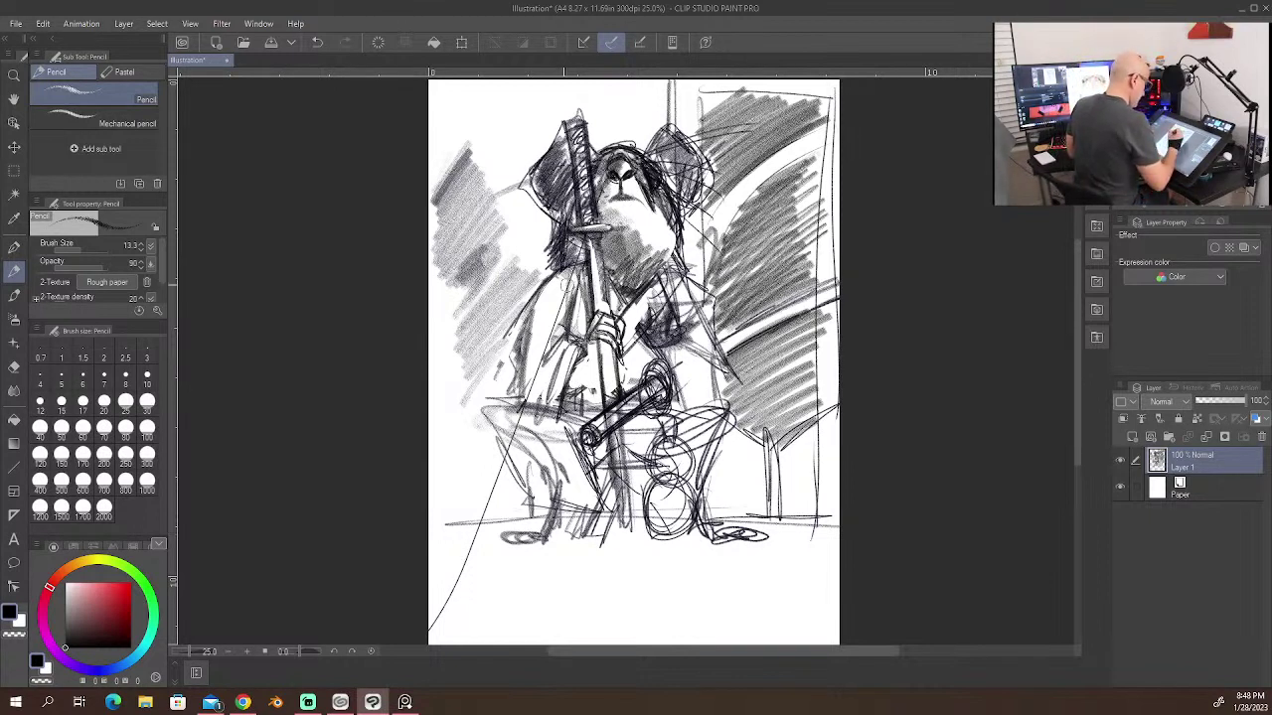
# Step: Clear the long curved stray line running from the knee to the page's lower corner
pyautogui.moveTo(525, 403)
pyautogui.mouseDown()
pyautogui.moveTo(516, 457)
pyautogui.moveTo(433, 626)
pyautogui.mouseUp()
pyautogui.rightClick(517, 460)
pyautogui.click(637, 327)
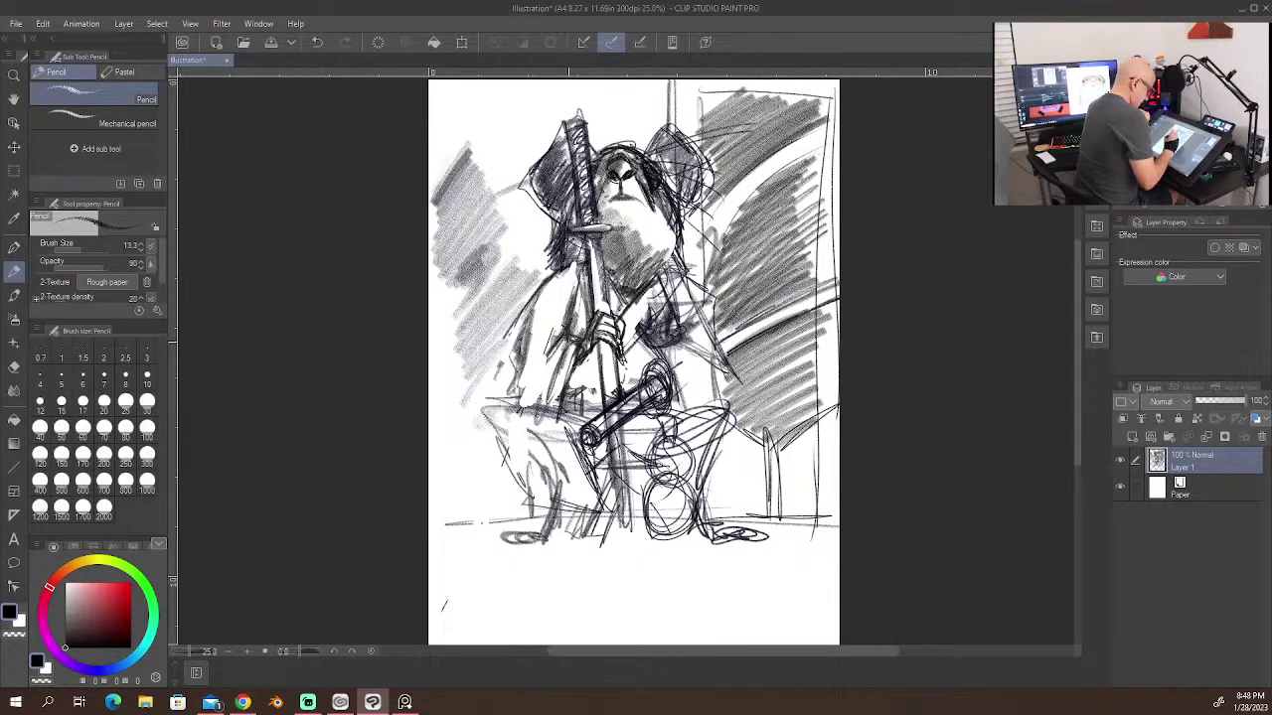
# Step: Darken the robe folds beside the sword with long strokes, and clean the stray lines around the ear next to it
pyautogui.moveTo(568, 342); pyautogui.dragTo(566, 343)
pyautogui.moveTo(586, 372); pyautogui.dragTo(588, 425)
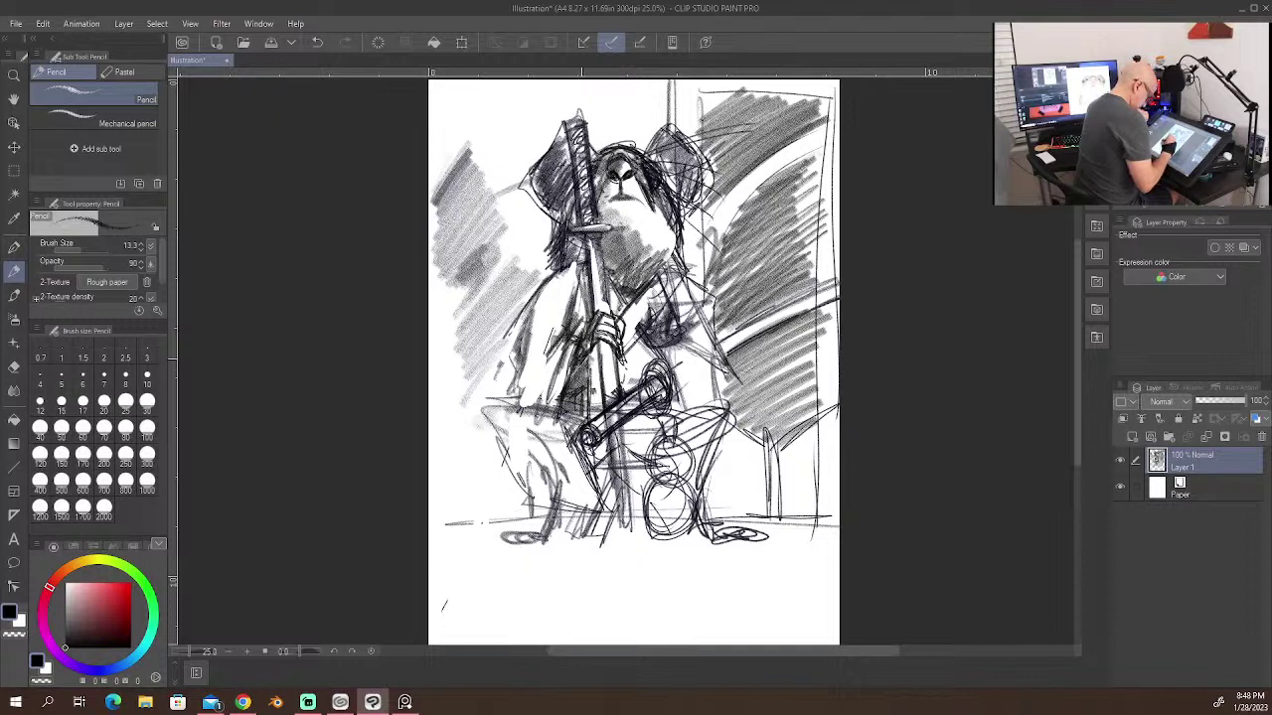
pyautogui.moveTo(579, 365); pyautogui.dragTo(561, 424)
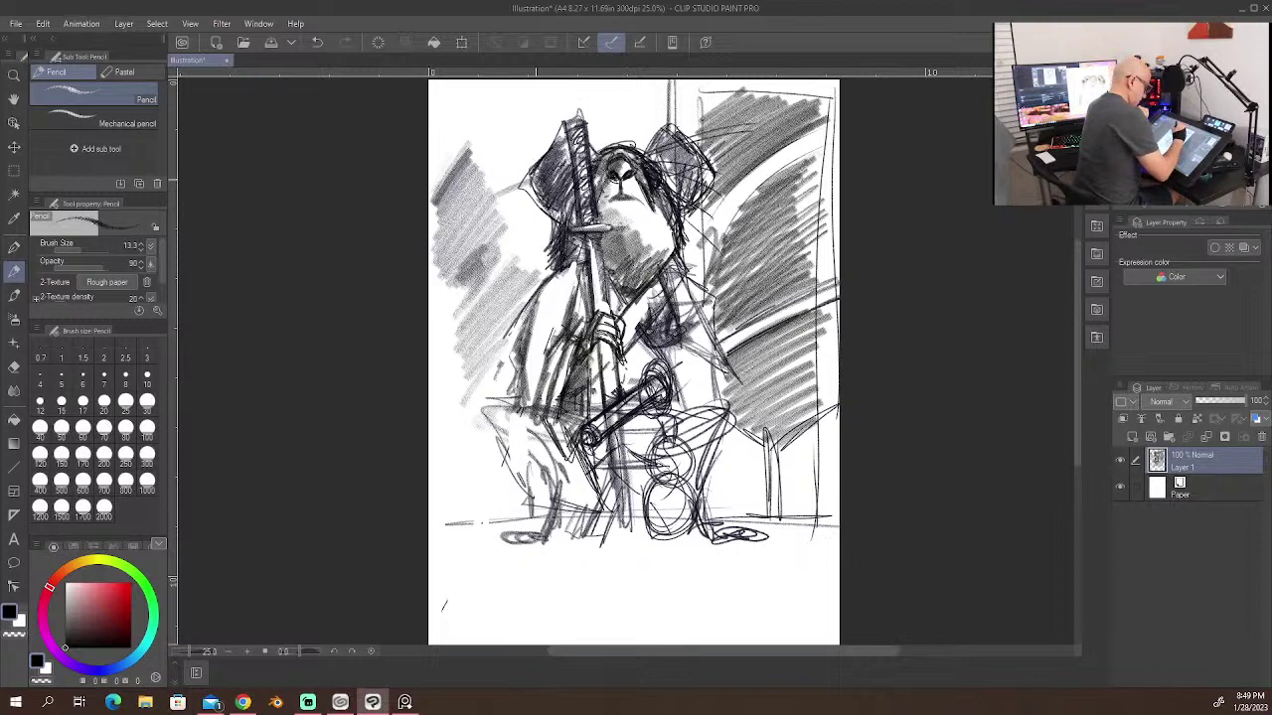
pyautogui.moveTo(537, 180); pyautogui.dragTo(583, 190)
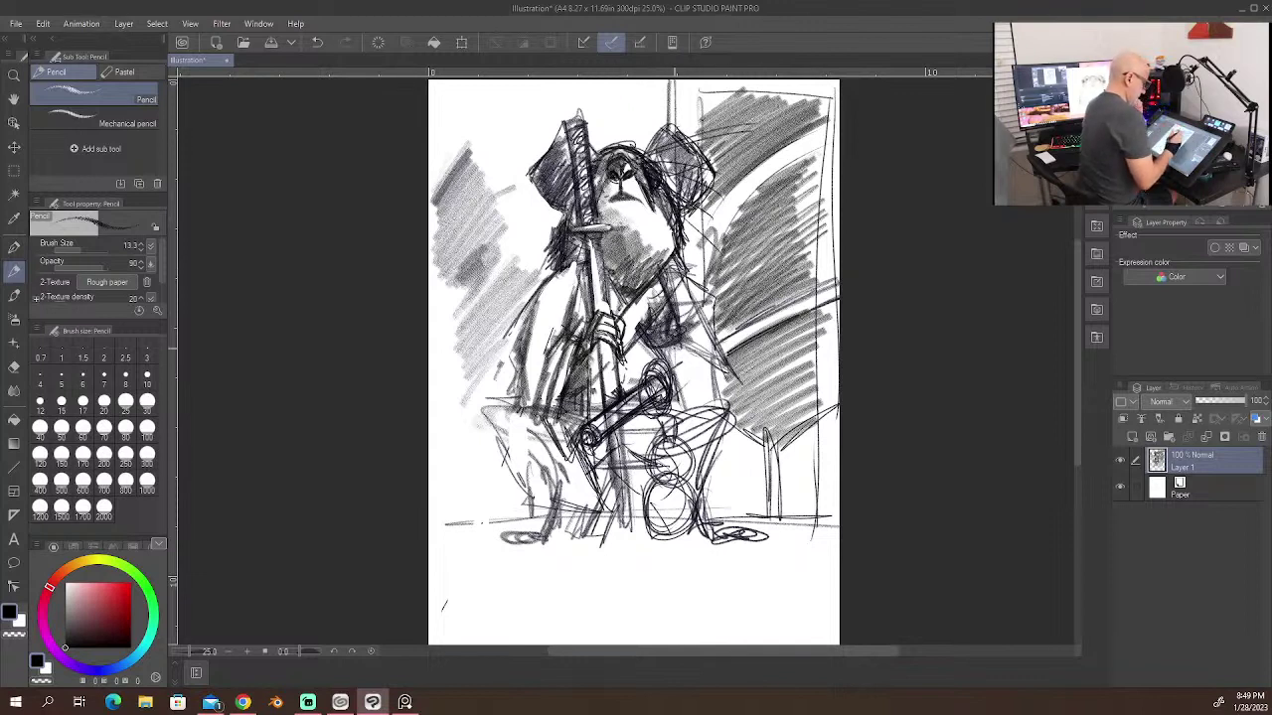
# Step: Clear the dark patch on the chest and draw a light bowl-like shape there with curved finger strokes beneath it
pyautogui.moveTo(658, 311)
pyautogui.mouseDown()
pyautogui.moveTo(646, 333)
pyautogui.moveTo(662, 336)
pyautogui.moveTo(705, 310)
pyautogui.moveTo(653, 338)
pyautogui.mouseUp()
pyautogui.moveTo(667, 321)
pyautogui.mouseDown()
pyautogui.moveTo(656, 342)
pyautogui.moveTo(663, 321)
pyautogui.moveTo(680, 324)
pyautogui.moveTo(658, 341)
pyautogui.moveTo(636, 329)
pyautogui.moveTo(697, 316)
pyautogui.moveTo(642, 308)
pyautogui.mouseUp()
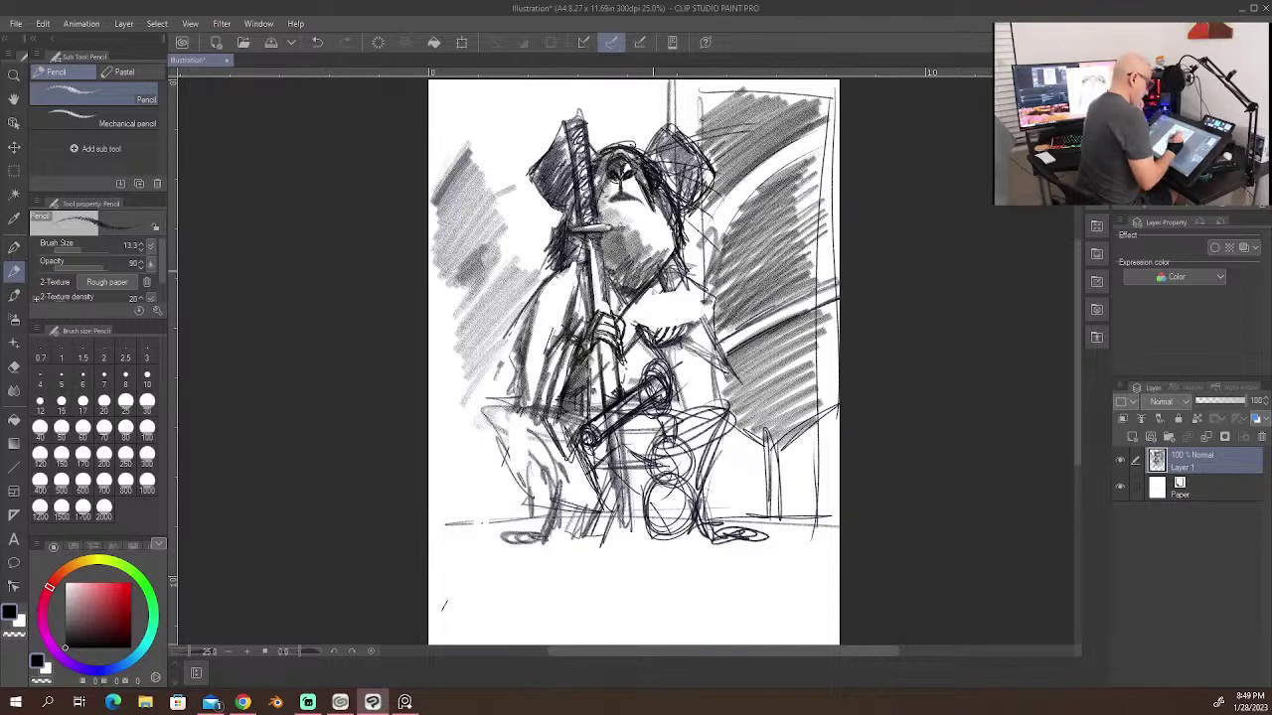
pyautogui.moveTo(671, 308); pyautogui.dragTo(666, 333)
pyautogui.moveTo(679, 309); pyautogui.dragTo(674, 328)
pyautogui.moveTo(685, 309)
pyautogui.mouseDown()
pyautogui.moveTo(678, 341)
pyautogui.moveTo(630, 310)
pyautogui.moveTo(705, 305)
pyautogui.mouseUp()
pyautogui.moveTo(669, 330); pyautogui.dragTo(703, 314)
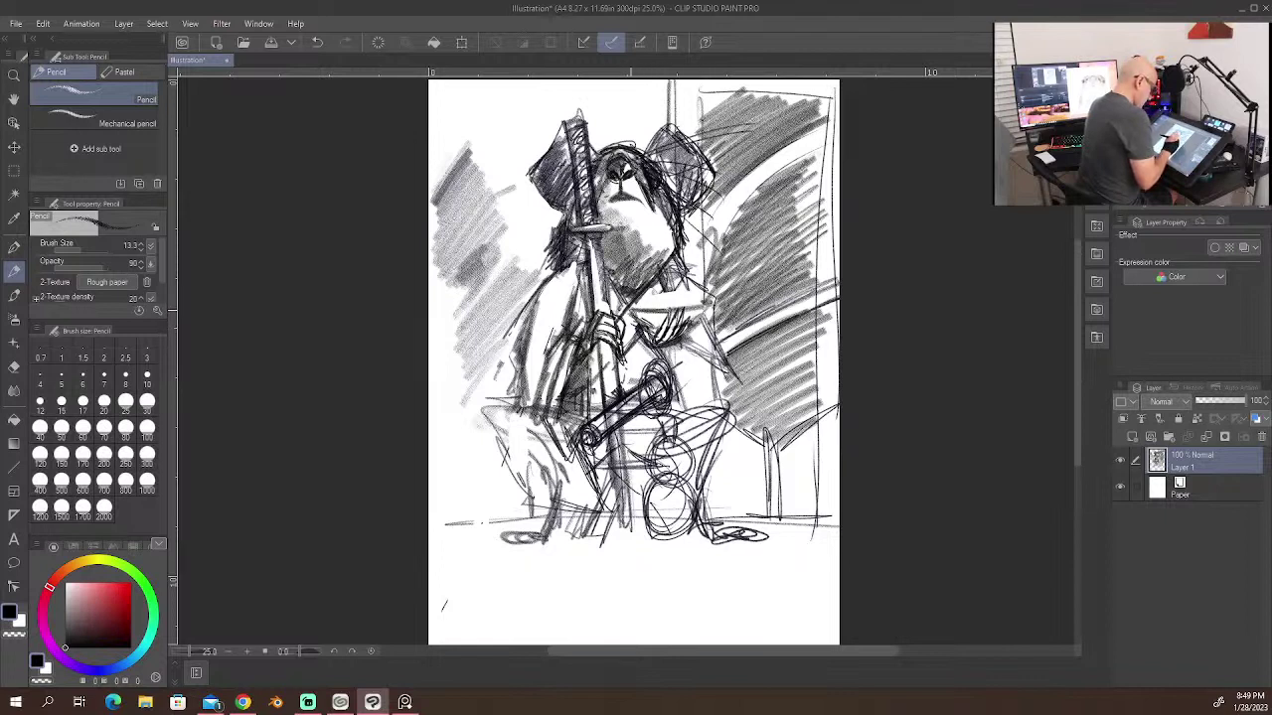
pyautogui.moveTo(631, 311); pyautogui.dragTo(688, 319)
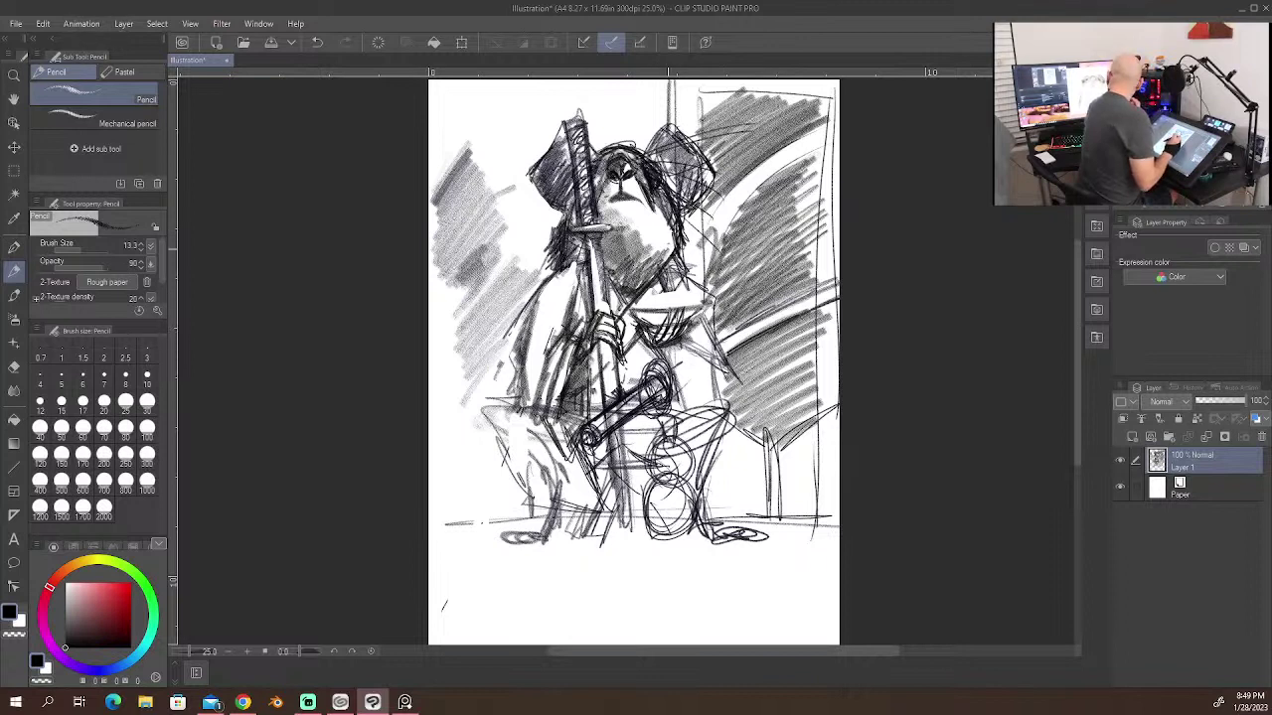
# Step: Add fold strokes to the sleeve below the bowl-like shape, and darken the robe's outer edge from the shoulder down
pyautogui.moveTo(652, 335)
pyautogui.mouseDown()
pyautogui.moveTo(679, 347)
pyautogui.moveTo(701, 409)
pyautogui.moveTo(712, 391)
pyautogui.moveTo(717, 406)
pyautogui.mouseUp()
pyautogui.moveTo(708, 349)
pyautogui.mouseDown()
pyautogui.moveTo(714, 408)
pyautogui.moveTo(685, 407)
pyautogui.mouseUp()
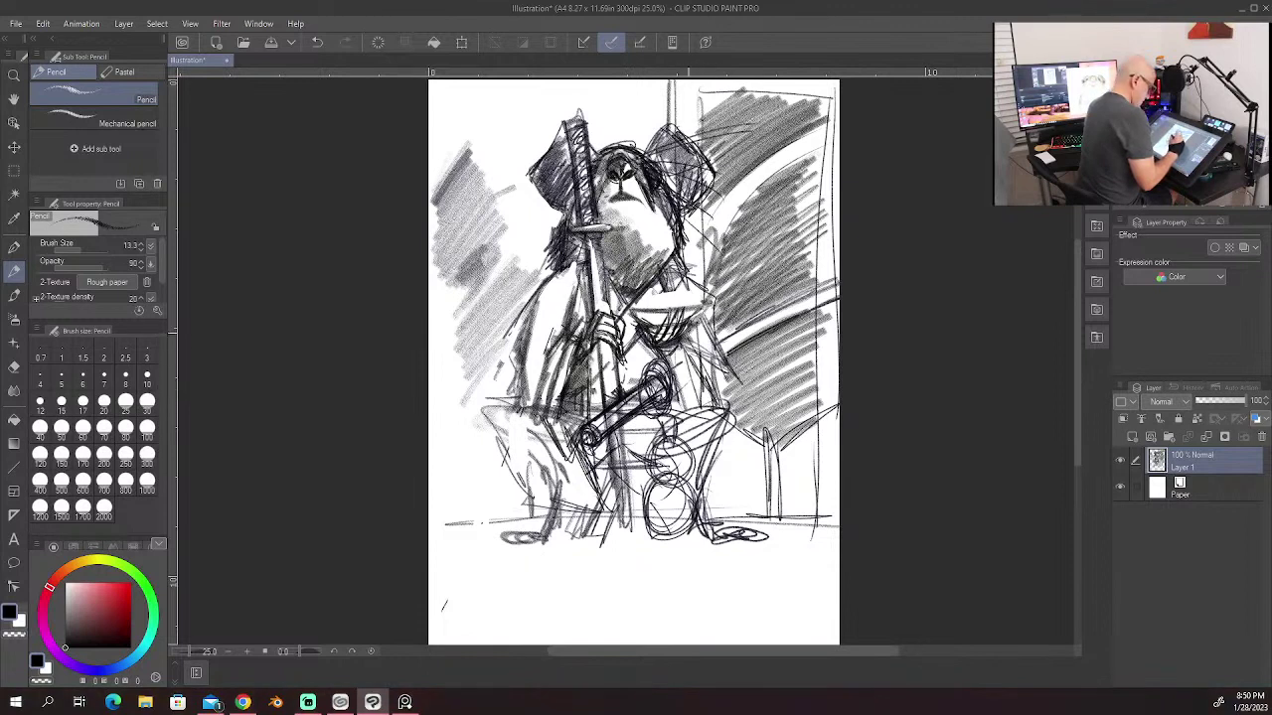
pyautogui.moveTo(699, 332); pyautogui.dragTo(713, 360)
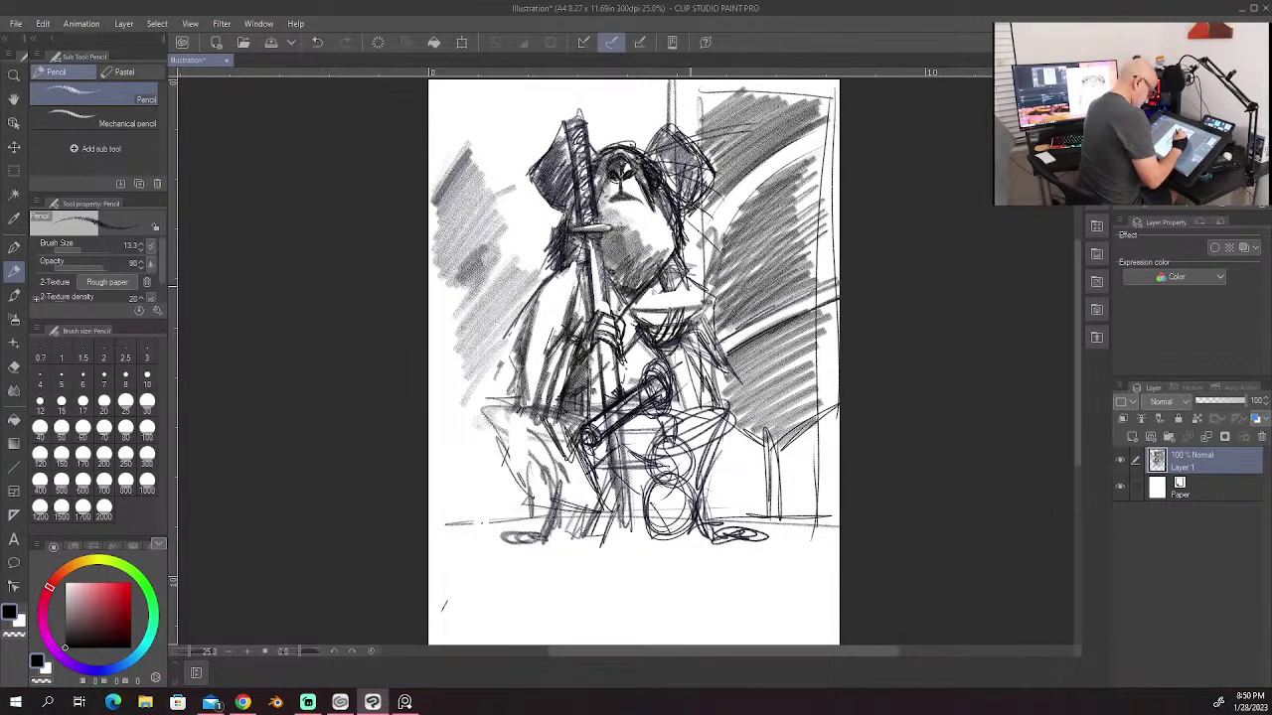
pyautogui.moveTo(680, 266); pyautogui.dragTo(723, 351)
pyautogui.moveTo(710, 311); pyautogui.dragTo(727, 363)
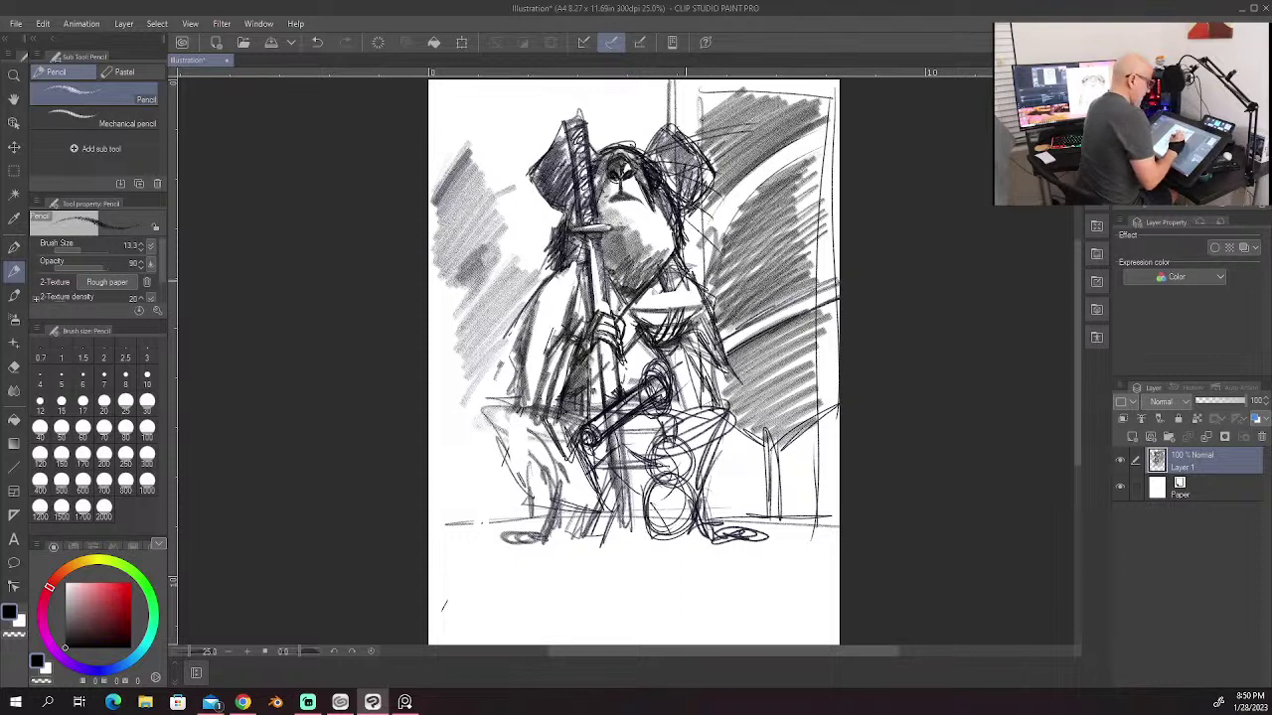
pyautogui.moveTo(687, 265)
pyautogui.mouseDown()
pyautogui.moveTo(674, 292)
pyautogui.moveTo(733, 363)
pyautogui.moveTo(721, 409)
pyautogui.mouseUp()
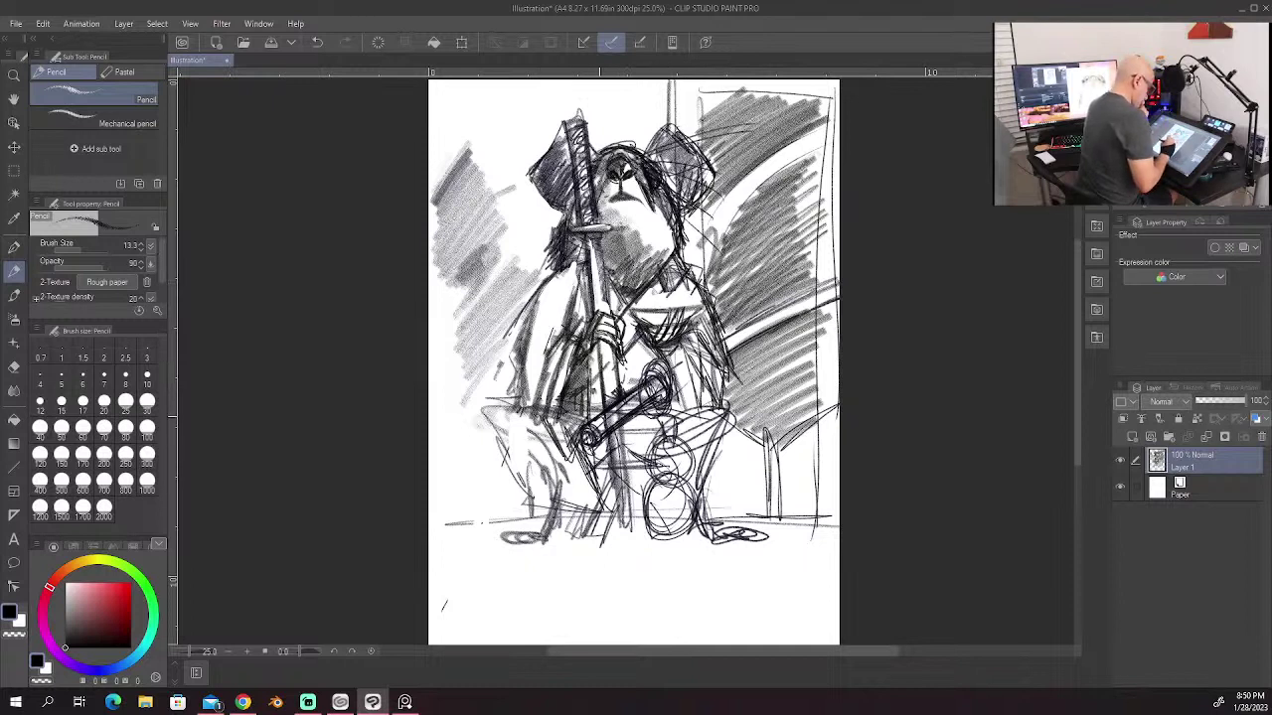
# Step: Hatch the diagonal hilt at the waist, darken its round guard, and add robe lines down past the knee beside it
pyautogui.moveTo(620, 404)
pyautogui.mouseDown()
pyautogui.moveTo(619, 415)
pyautogui.moveTo(641, 410)
pyautogui.moveTo(616, 423)
pyautogui.mouseUp()
pyautogui.moveTo(628, 402); pyautogui.dragTo(600, 427)
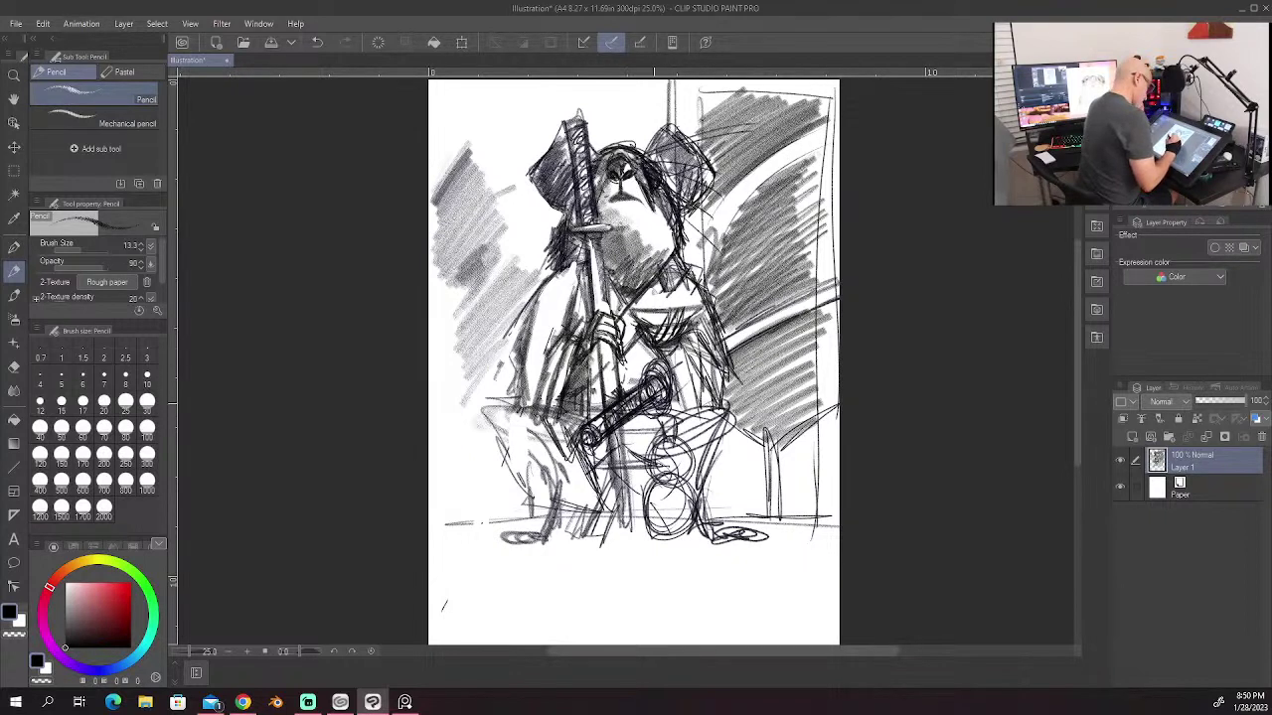
pyautogui.moveTo(648, 388); pyautogui.dragTo(655, 409)
pyautogui.moveTo(650, 380)
pyautogui.mouseDown()
pyautogui.moveTo(670, 366)
pyautogui.moveTo(674, 415)
pyautogui.mouseUp()
pyautogui.moveTo(648, 377)
pyautogui.mouseDown()
pyautogui.moveTo(672, 363)
pyautogui.moveTo(675, 408)
pyautogui.moveTo(681, 361)
pyautogui.moveTo(729, 441)
pyautogui.moveTo(721, 467)
pyautogui.mouseUp()
pyautogui.moveTo(731, 435); pyautogui.dragTo(730, 477)
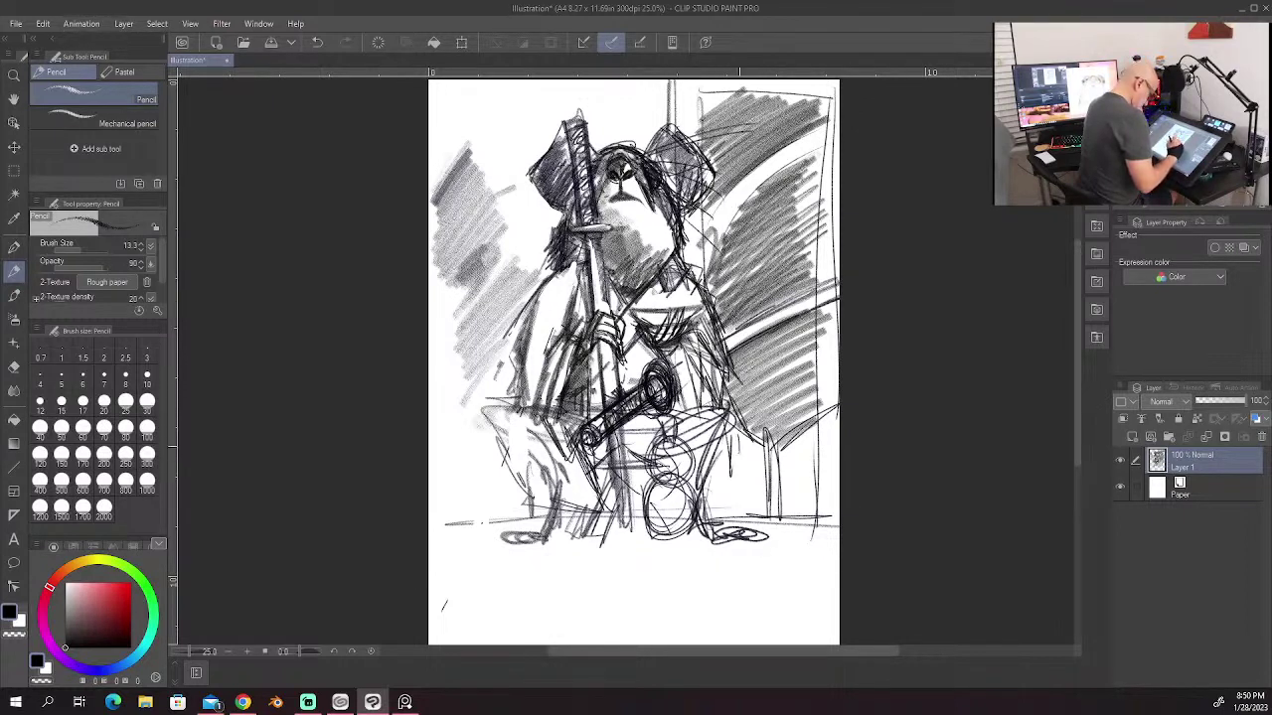
# Step: Redraw the outlines of the knee and lower robe on the sword-hand side in bold black strokes
pyautogui.moveTo(524, 404); pyautogui.dragTo(479, 419)
pyautogui.moveTo(531, 414)
pyautogui.mouseDown()
pyautogui.moveTo(485, 489)
pyautogui.moveTo(530, 501)
pyautogui.mouseUp()
pyautogui.moveTo(531, 496); pyautogui.dragTo(603, 508)
pyautogui.moveTo(562, 481); pyautogui.dragTo(610, 511)
pyautogui.moveTo(560, 441); pyautogui.dragTo(609, 513)
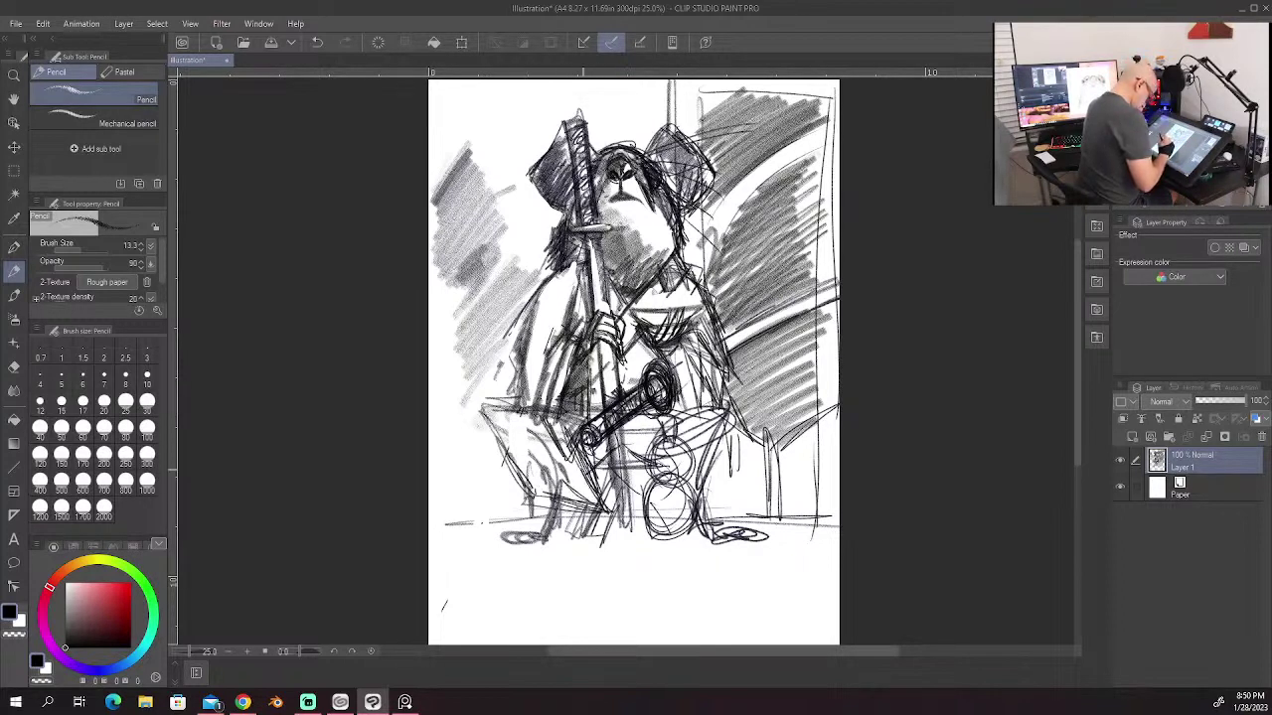
# Step: Hatch dark folds across the thigh below the sword hand, and thicken the outer contour of that leg
pyautogui.moveTo(562, 442)
pyautogui.mouseDown()
pyautogui.moveTo(600, 484)
pyautogui.moveTo(604, 513)
pyautogui.mouseUp()
pyautogui.moveTo(539, 432); pyautogui.dragTo(565, 446)
pyautogui.moveTo(529, 430)
pyautogui.mouseDown()
pyautogui.moveTo(552, 448)
pyautogui.moveTo(552, 432)
pyautogui.mouseUp()
pyautogui.moveTo(562, 438)
pyautogui.mouseDown()
pyautogui.moveTo(523, 428)
pyautogui.moveTo(562, 453)
pyautogui.moveTo(542, 443)
pyautogui.mouseUp()
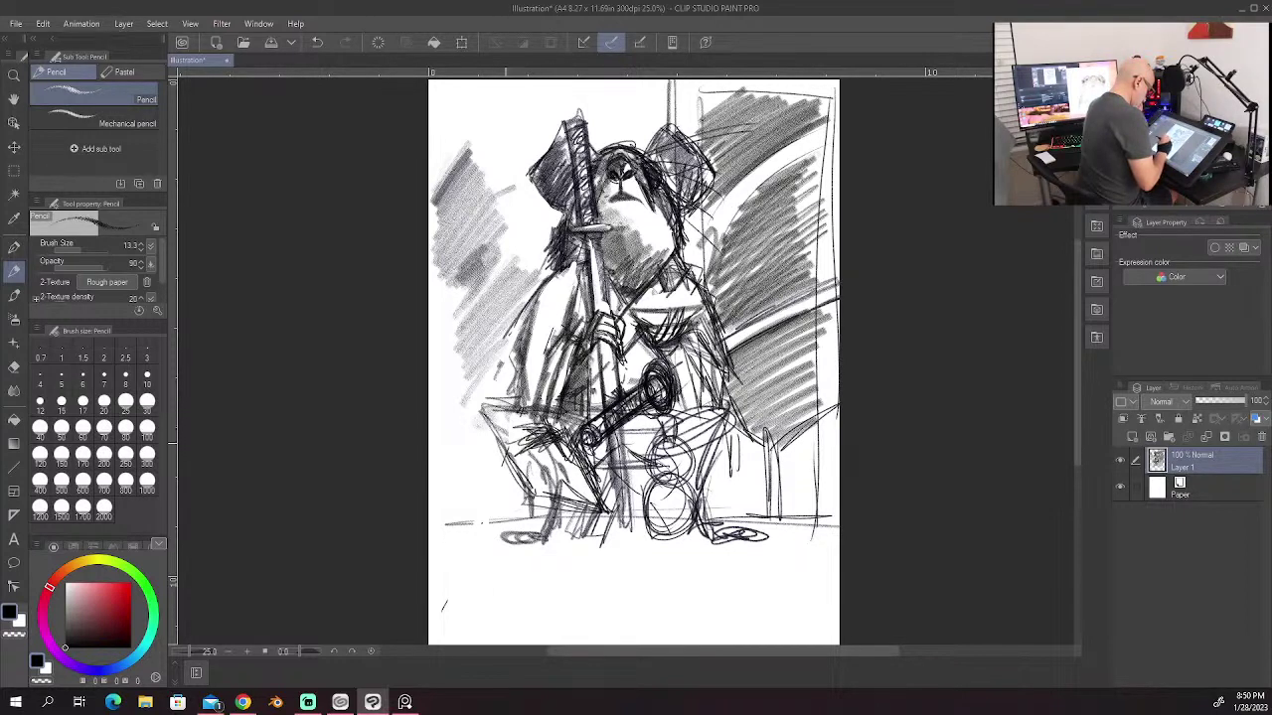
pyautogui.moveTo(491, 409)
pyautogui.mouseDown()
pyautogui.moveTo(527, 420)
pyautogui.moveTo(539, 510)
pyautogui.mouseUp()
pyautogui.moveTo(523, 475); pyautogui.dragTo(550, 523)
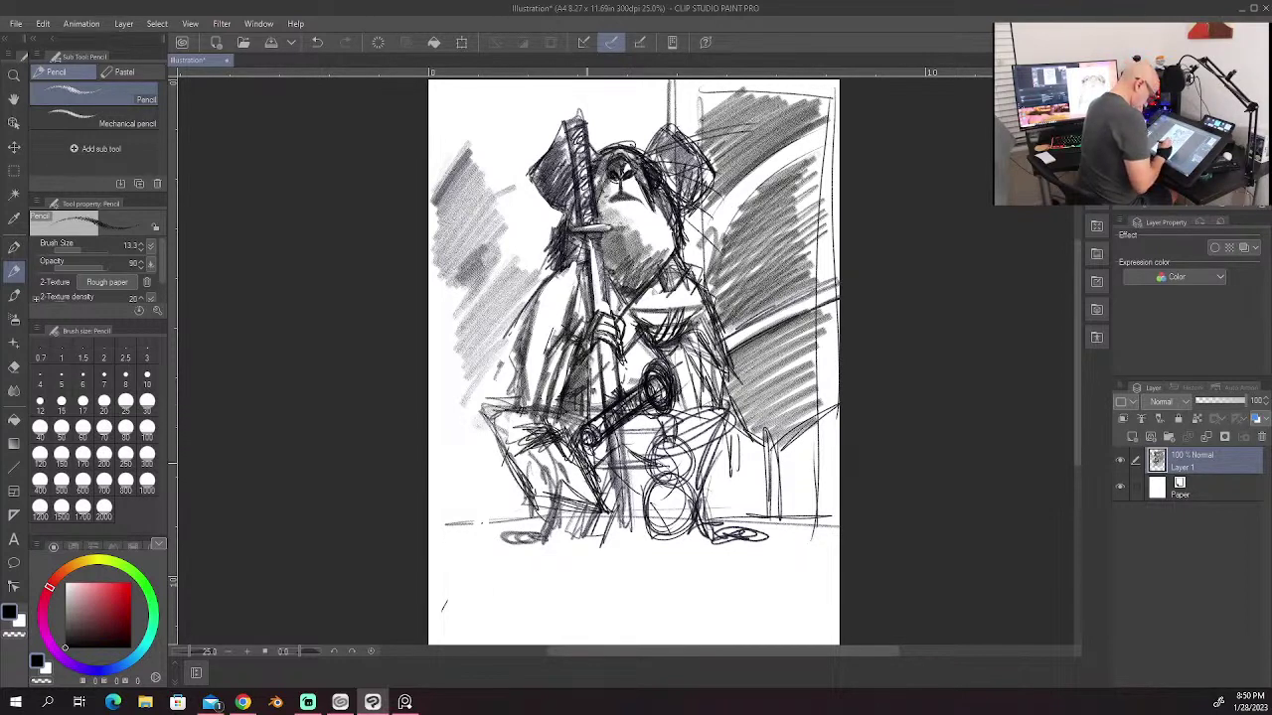
# Step: Add fold lines below the diagonal hilt, and darken the sword's length down to its lower end at the floor
pyautogui.moveTo(588, 446); pyautogui.dragTo(620, 467)
pyautogui.moveTo(587, 452)
pyautogui.mouseDown()
pyautogui.moveTo(622, 472)
pyautogui.moveTo(646, 457)
pyautogui.mouseUp()
pyautogui.moveTo(652, 460)
pyautogui.mouseDown()
pyautogui.moveTo(666, 466)
pyautogui.moveTo(618, 537)
pyautogui.moveTo(636, 540)
pyautogui.mouseUp()
pyautogui.moveTo(616, 495)
pyautogui.mouseDown()
pyautogui.moveTo(622, 541)
pyautogui.moveTo(640, 540)
pyautogui.mouseUp()
pyautogui.moveTo(630, 507)
pyautogui.mouseDown()
pyautogui.moveTo(638, 546)
pyautogui.moveTo(624, 543)
pyautogui.mouseUp()
pyautogui.moveTo(628, 527); pyautogui.dragTo(636, 544)
pyautogui.moveTo(591, 256); pyautogui.dragTo(598, 314)
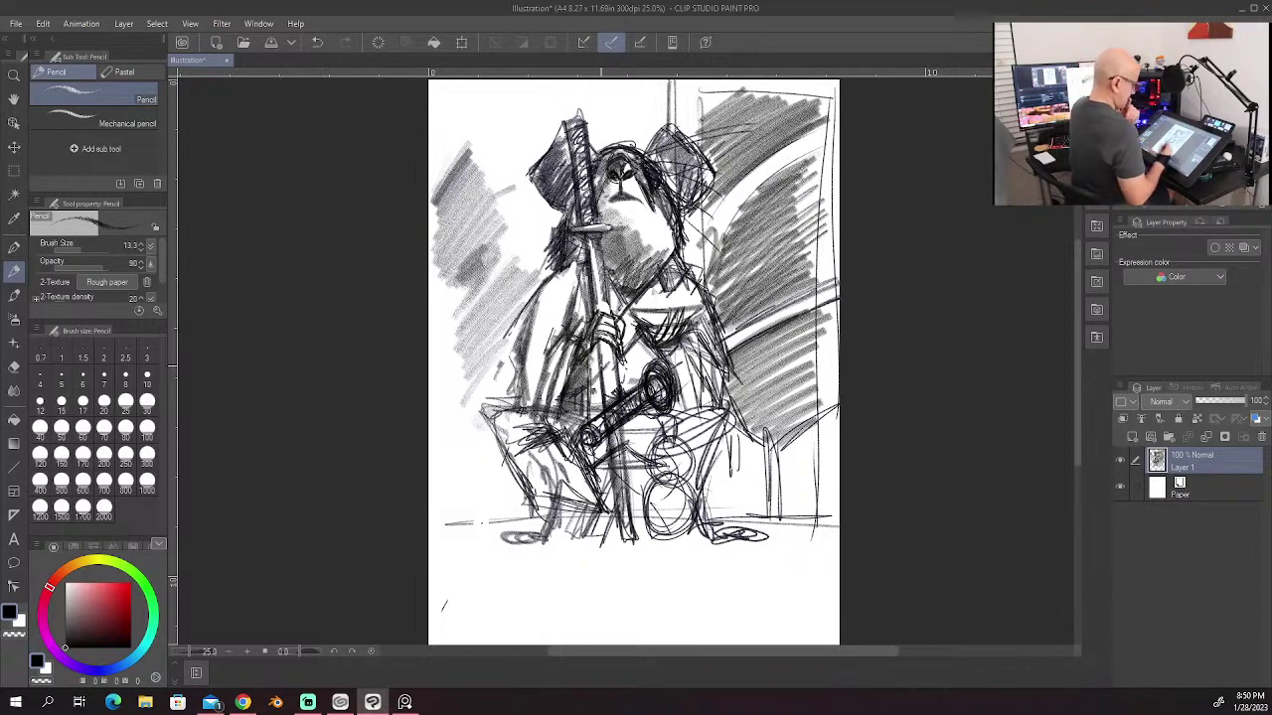
# Step: Darken the edges of the light diagonal band crossing the background panel
pyautogui.moveTo(734, 332); pyautogui.dragTo(839, 292)
pyautogui.moveTo(840, 288); pyautogui.dragTo(794, 316)
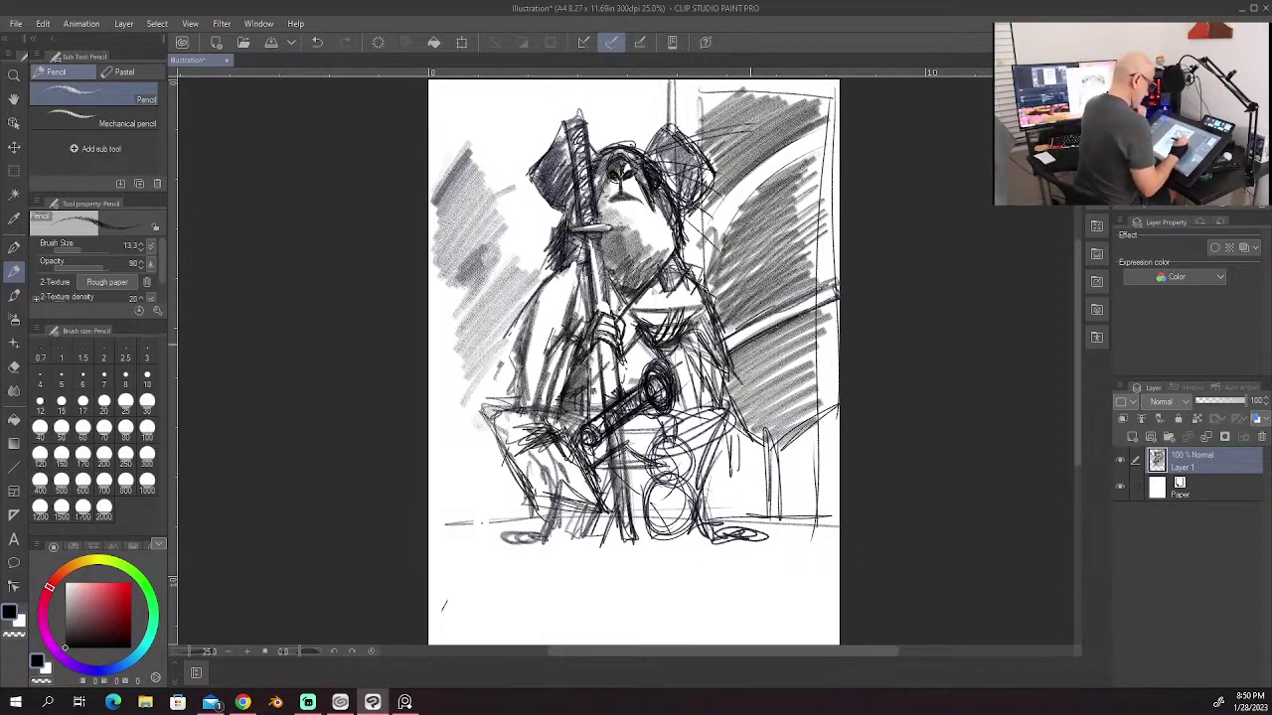
pyautogui.moveTo(786, 324); pyautogui.dragTo(733, 356)
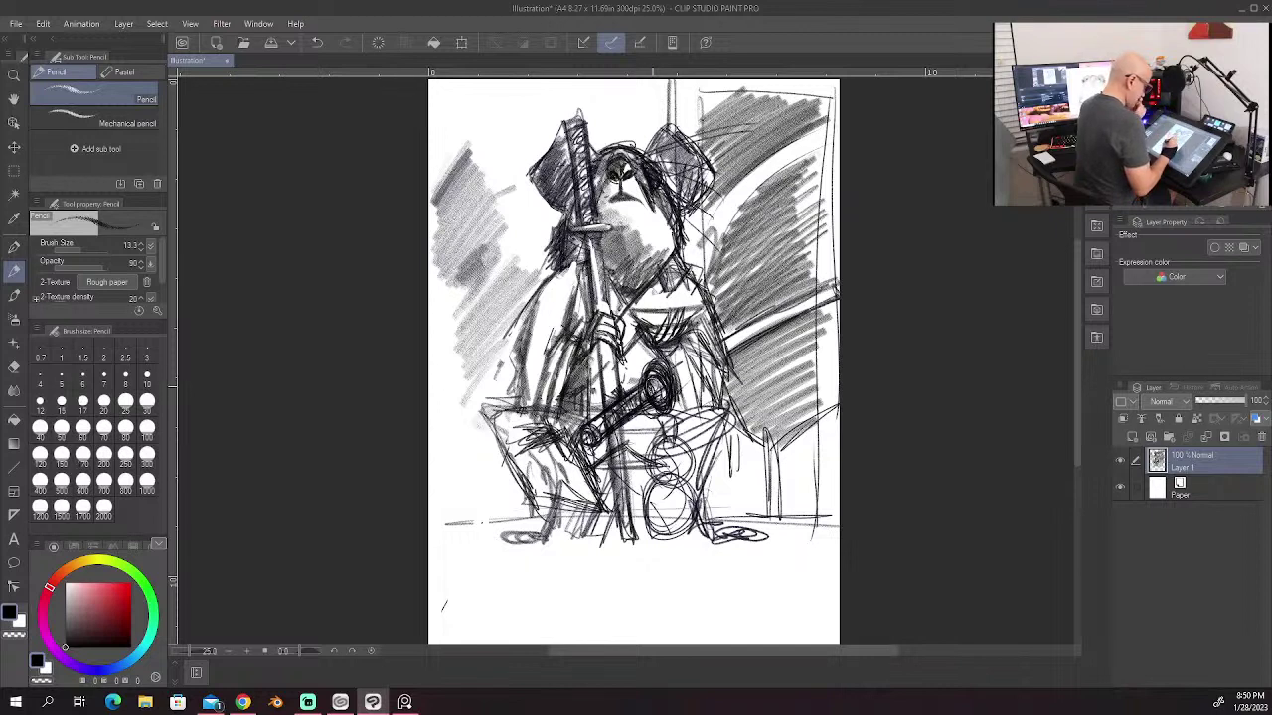
# Step: Clear the diagonal hilt and part of its guard, and redraw the grip with firm edges and ribbed wrapping strokes
pyautogui.moveTo(653, 387)
pyautogui.mouseDown()
pyautogui.moveTo(608, 424)
pyautogui.moveTo(651, 388)
pyautogui.moveTo(623, 411)
pyautogui.mouseUp()
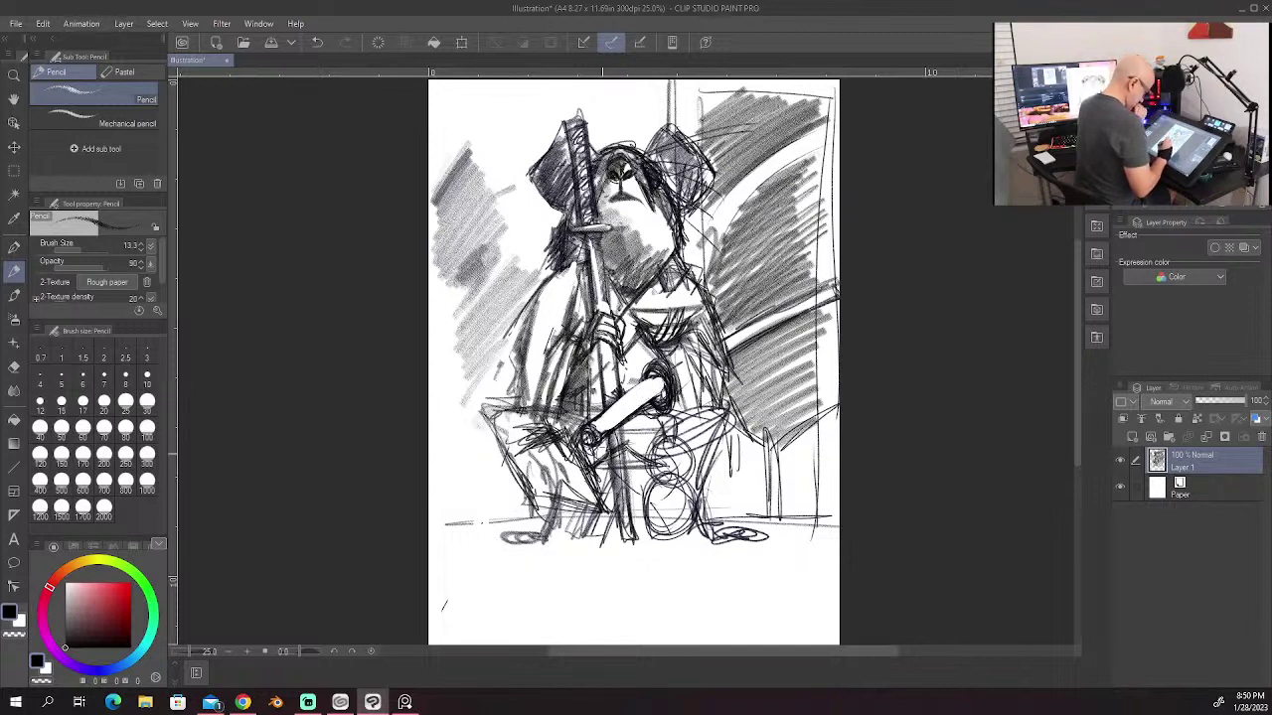
pyautogui.moveTo(664, 367); pyautogui.dragTo(652, 421)
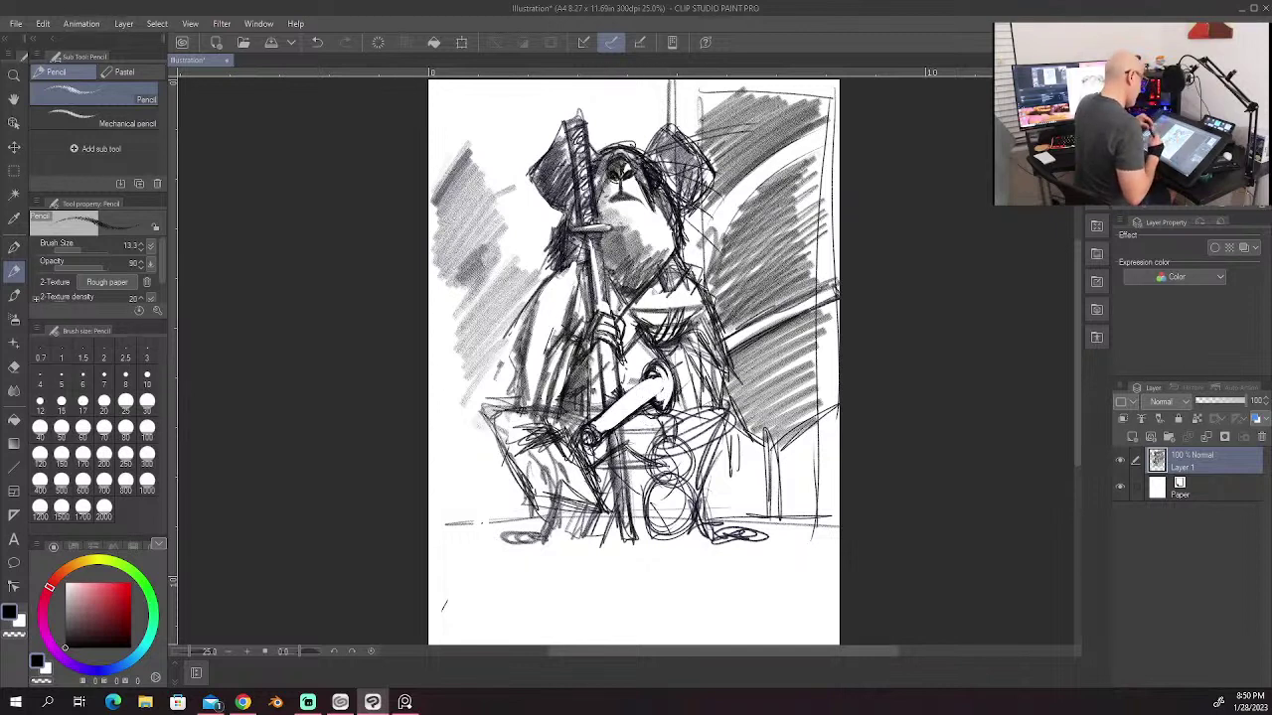
pyautogui.scroll(5, 633, 363)
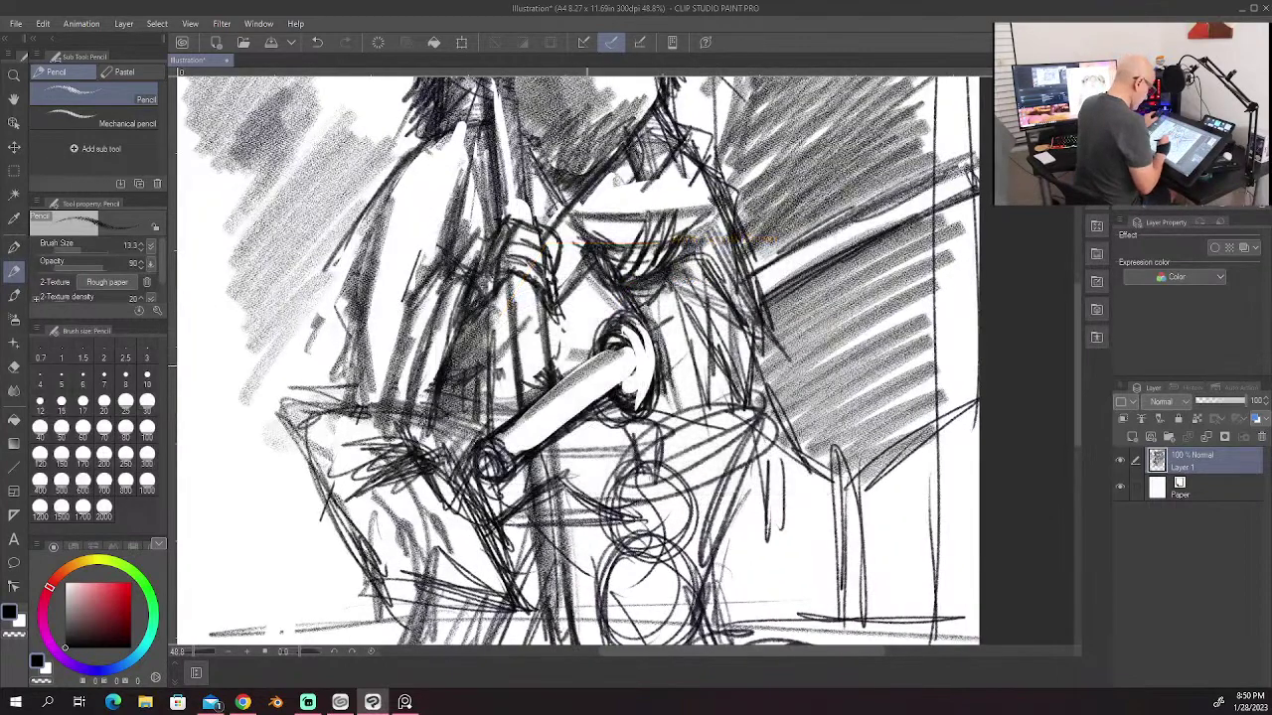
pyautogui.moveTo(606, 353); pyautogui.dragTo(496, 443)
pyautogui.moveTo(616, 385); pyautogui.dragTo(528, 449)
pyautogui.moveTo(636, 374); pyautogui.dragTo(545, 443)
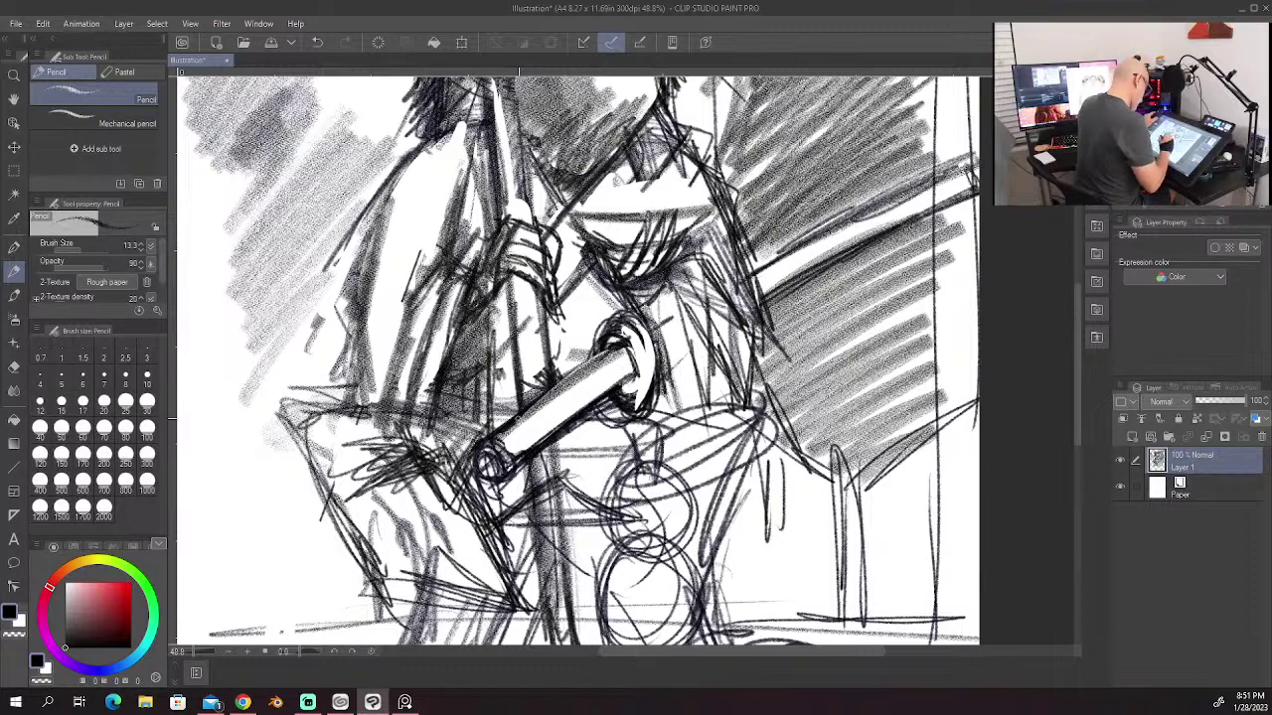
pyautogui.moveTo(530, 428)
pyautogui.mouseDown()
pyautogui.moveTo(535, 445)
pyautogui.moveTo(553, 435)
pyautogui.moveTo(622, 371)
pyautogui.moveTo(594, 379)
pyautogui.moveTo(578, 408)
pyautogui.moveTo(558, 401)
pyautogui.moveTo(503, 469)
pyautogui.mouseUp()
pyautogui.moveTo(628, 344); pyautogui.dragTo(610, 376)
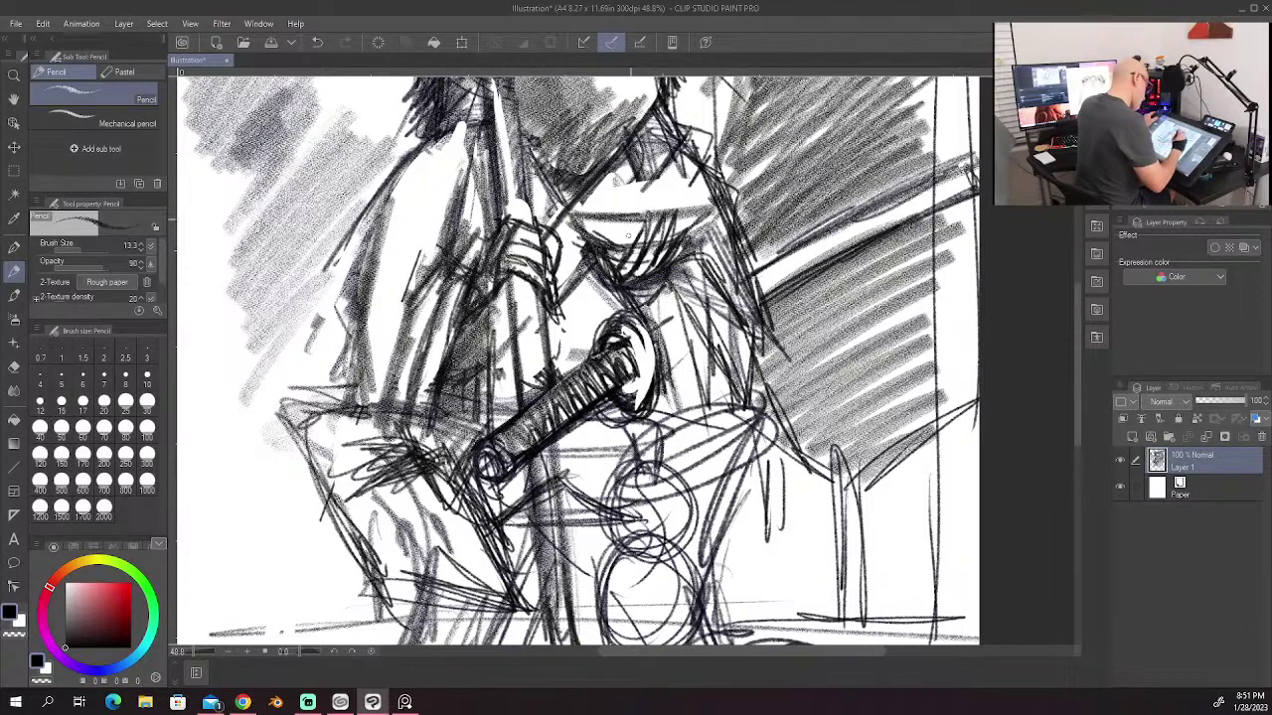
# Step: Redraw the round guard at the end of the wrapped grip with dark curved strokes
pyautogui.moveTo(649, 338); pyautogui.dragTo(632, 388)
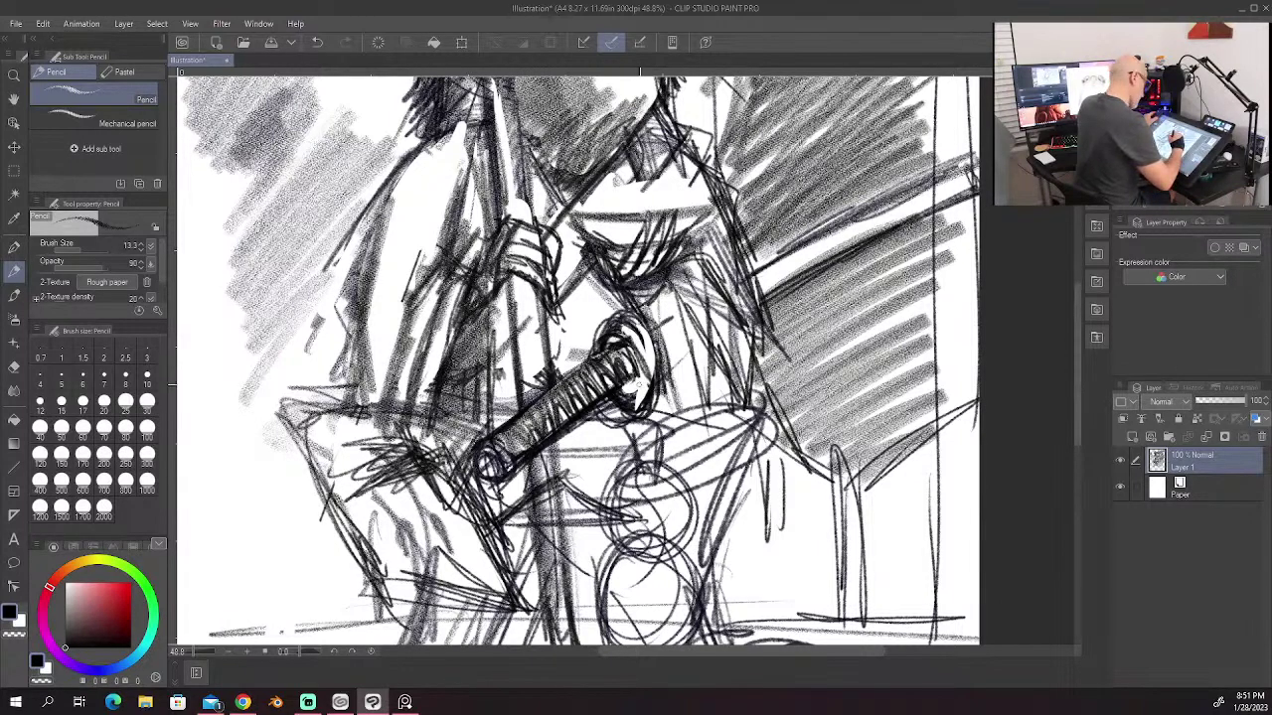
pyautogui.moveTo(647, 340)
pyautogui.mouseDown()
pyautogui.moveTo(626, 401)
pyautogui.moveTo(616, 331)
pyautogui.moveTo(608, 376)
pyautogui.mouseUp()
pyautogui.moveTo(650, 392); pyautogui.dragTo(624, 403)
pyautogui.moveTo(652, 344)
pyautogui.mouseDown()
pyautogui.moveTo(636, 380)
pyautogui.moveTo(653, 406)
pyautogui.mouseUp()
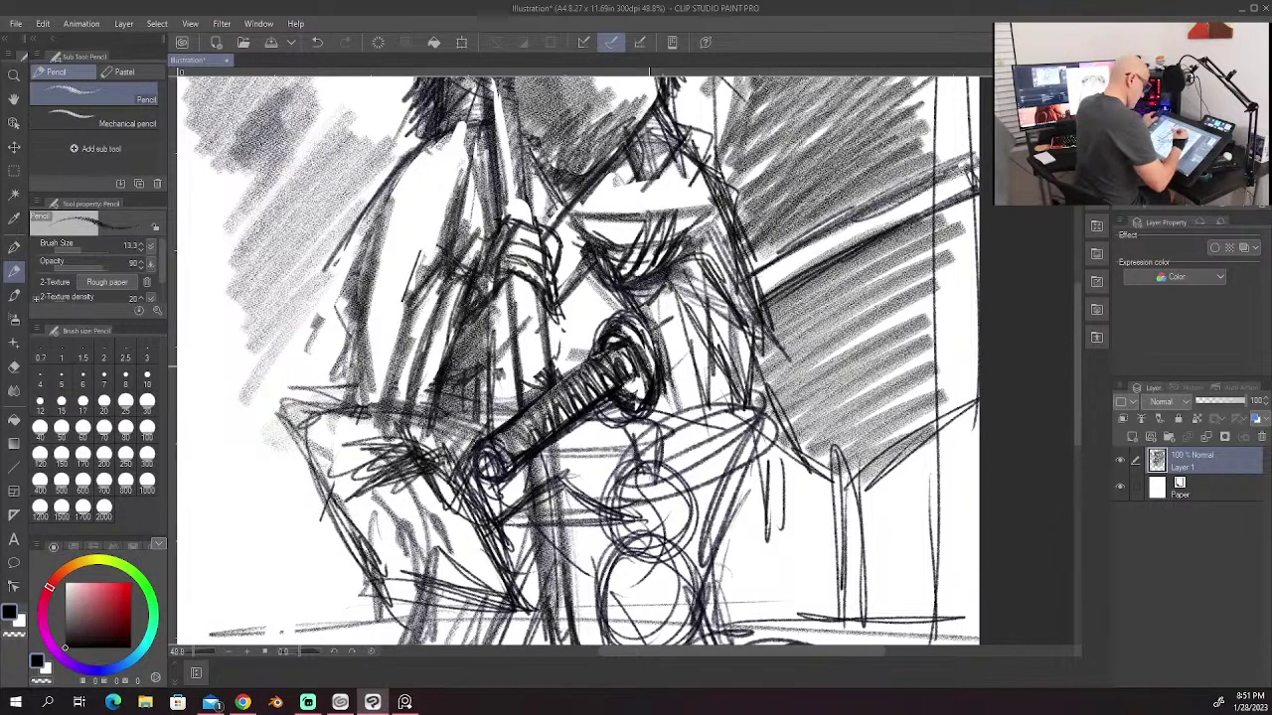
# Step: Clear the stray strokes around the round guard to leave a light halo, and darken the guard's rim
pyautogui.moveTo(624, 306)
pyautogui.mouseDown()
pyautogui.moveTo(653, 344)
pyautogui.moveTo(602, 324)
pyautogui.moveTo(625, 304)
pyautogui.moveTo(614, 304)
pyautogui.mouseUp()
pyautogui.moveTo(647, 397); pyautogui.dragTo(602, 439)
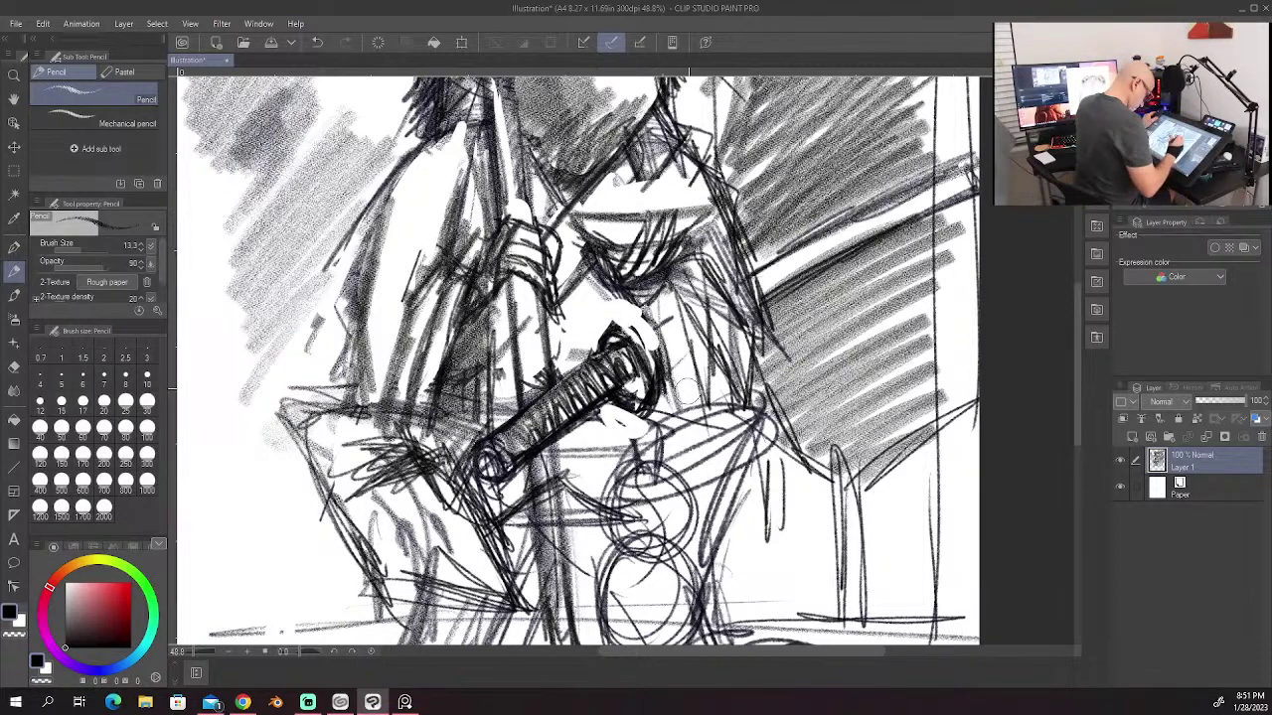
pyautogui.moveTo(596, 326)
pyautogui.mouseDown()
pyautogui.moveTo(594, 352)
pyautogui.moveTo(636, 344)
pyautogui.moveTo(616, 333)
pyautogui.moveTo(631, 328)
pyautogui.mouseUp()
pyautogui.moveTo(638, 334)
pyautogui.mouseDown()
pyautogui.moveTo(651, 372)
pyautogui.moveTo(648, 408)
pyautogui.moveTo(632, 401)
pyautogui.mouseUp()
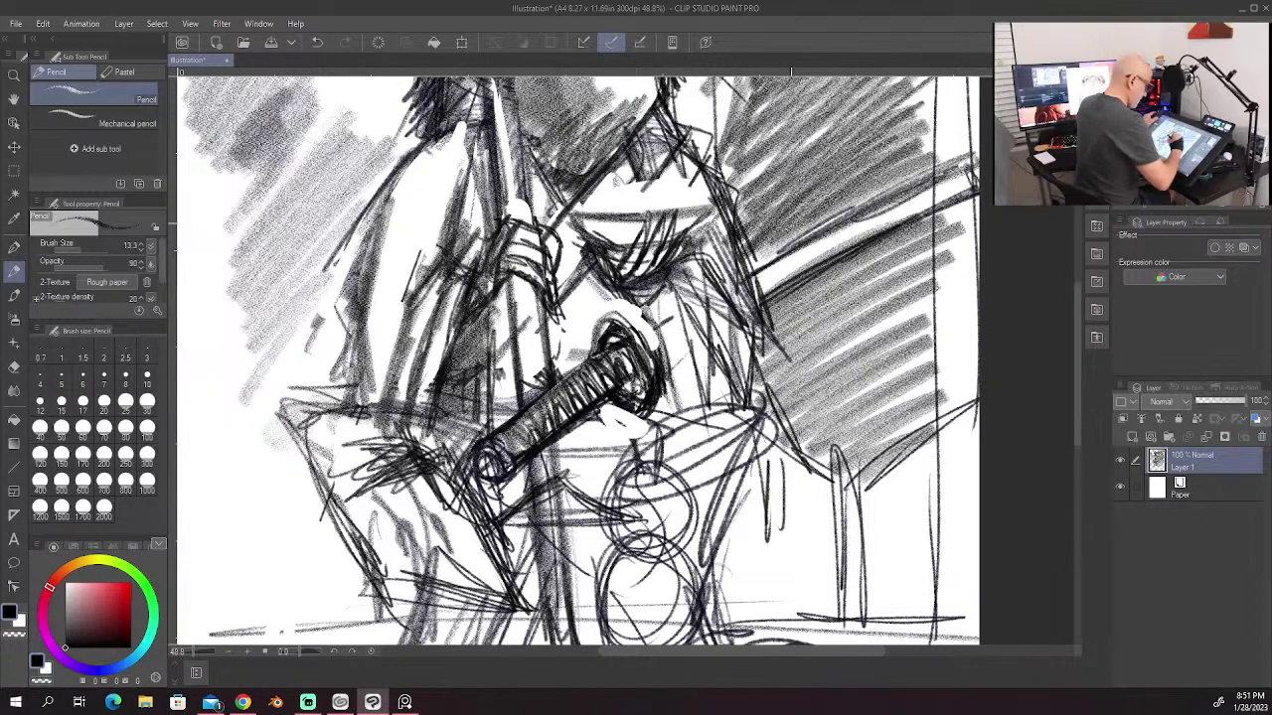
# Step: Shade the inside of the bowl's rim with a soft grey tone and reinforce the strokes around it
pyautogui.moveTo(636, 324)
pyautogui.mouseDown()
pyautogui.moveTo(664, 342)
pyautogui.moveTo(647, 316)
pyautogui.moveTo(684, 394)
pyautogui.mouseUp()
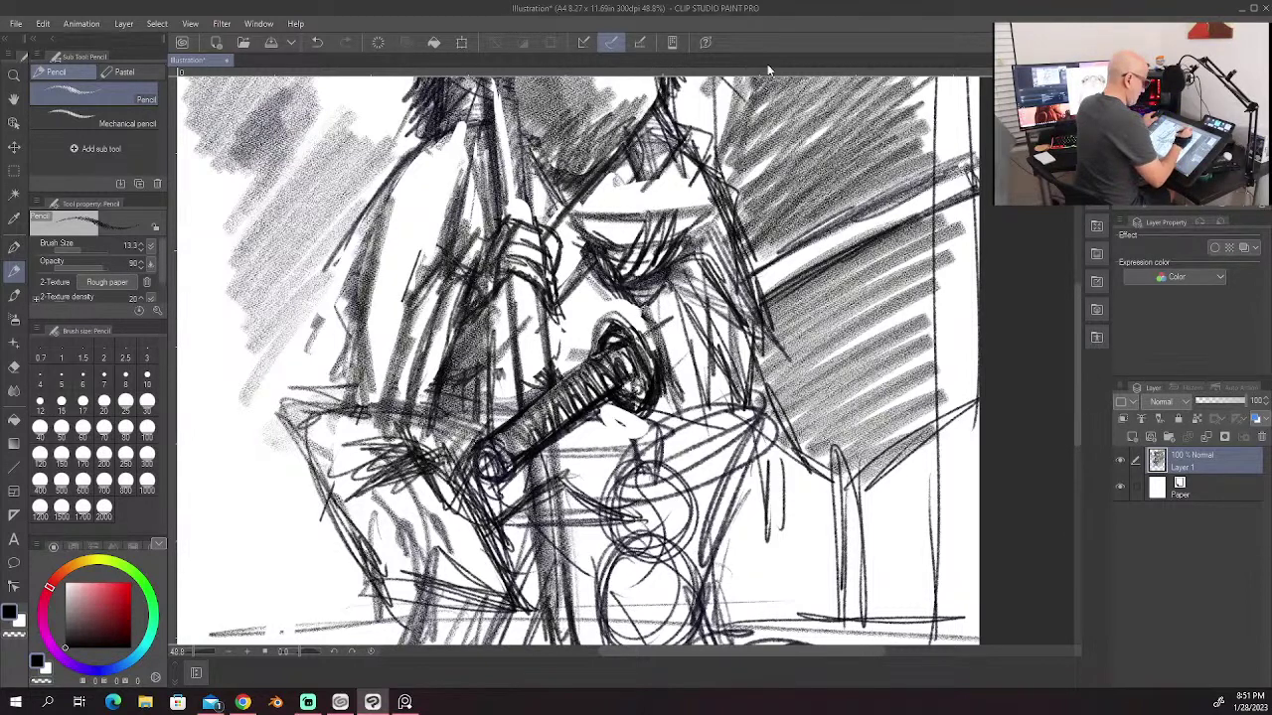
pyautogui.moveTo(580, 205); pyautogui.dragTo(704, 203)
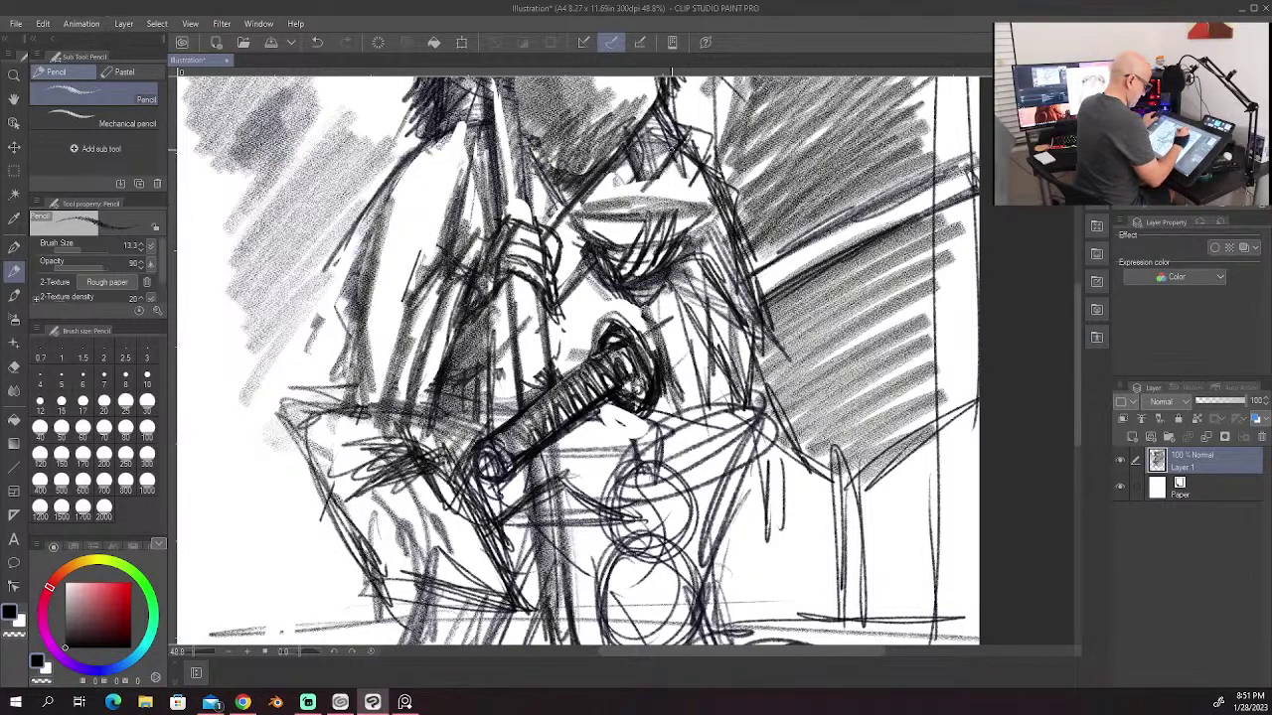
pyautogui.moveTo(672, 149)
pyautogui.mouseDown()
pyautogui.moveTo(636, 195)
pyautogui.moveTo(680, 201)
pyautogui.mouseUp()
# Step: Clear the stray strokes between the gripping hand and the round guard, and those just below the wrapped grip
pyautogui.moveTo(610, 288); pyautogui.dragTo(552, 364)
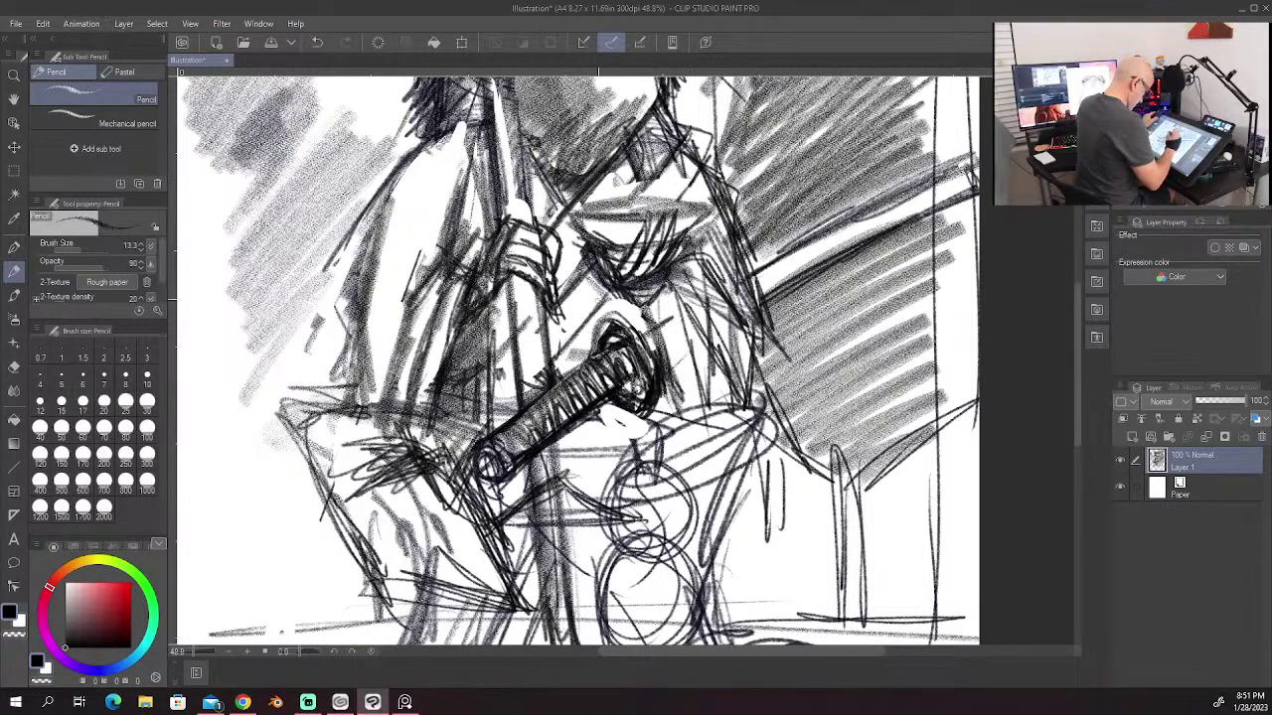
pyautogui.moveTo(606, 263)
pyautogui.mouseDown()
pyautogui.moveTo(594, 332)
pyautogui.moveTo(634, 344)
pyautogui.mouseUp()
pyautogui.moveTo(608, 286); pyautogui.dragTo(598, 334)
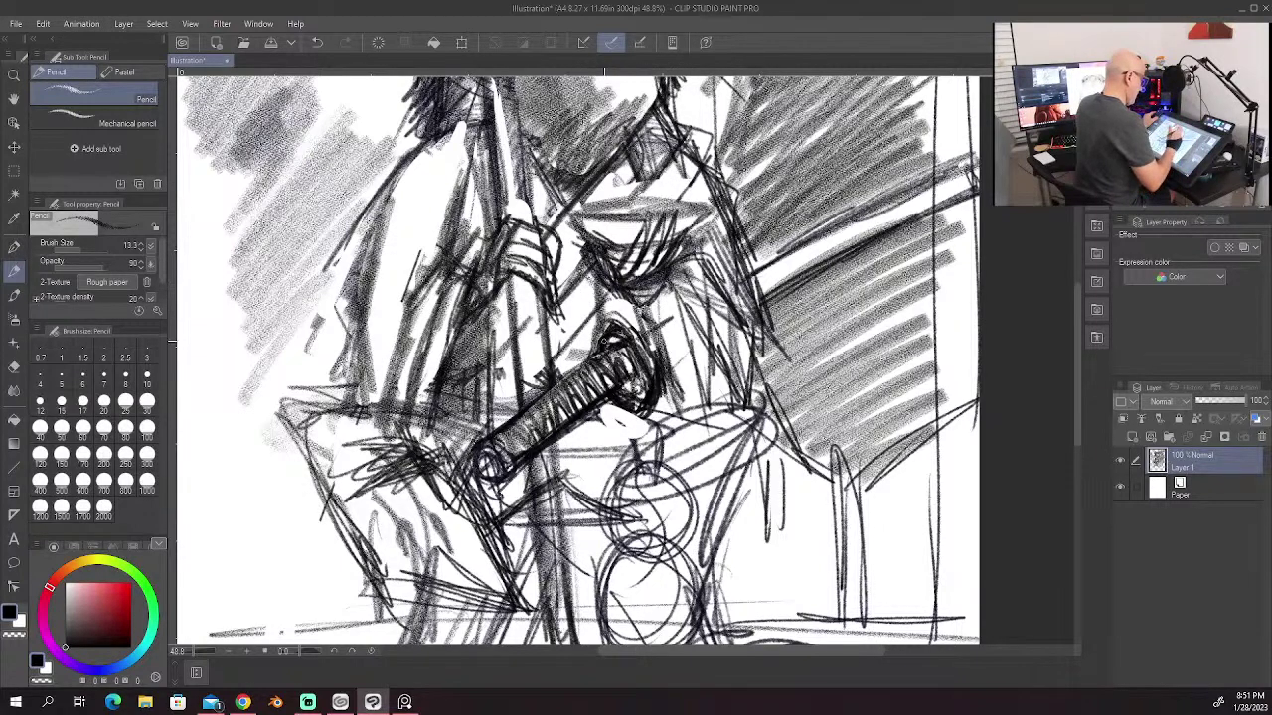
pyautogui.moveTo(588, 289)
pyautogui.mouseDown()
pyautogui.moveTo(557, 338)
pyautogui.moveTo(557, 369)
pyautogui.mouseUp()
pyautogui.moveTo(626, 423)
pyautogui.mouseDown()
pyautogui.moveTo(598, 413)
pyautogui.moveTo(581, 424)
pyautogui.mouseUp()
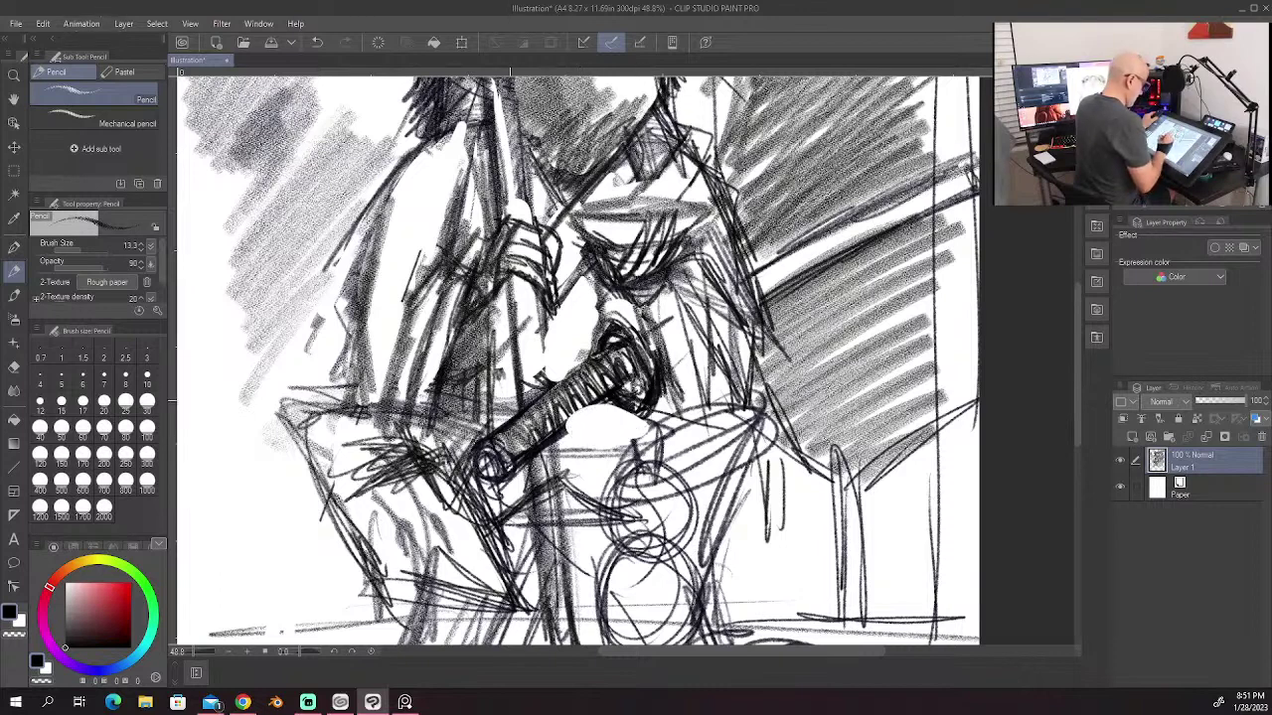
# Step: Redraw the waist lines beside the wrapped grip and the robe line running beneath it
pyautogui.moveTo(487, 399)
pyautogui.mouseDown()
pyautogui.moveTo(516, 390)
pyautogui.moveTo(610, 401)
pyautogui.moveTo(562, 433)
pyautogui.moveTo(602, 399)
pyautogui.moveTo(565, 423)
pyautogui.moveTo(523, 425)
pyautogui.mouseUp()
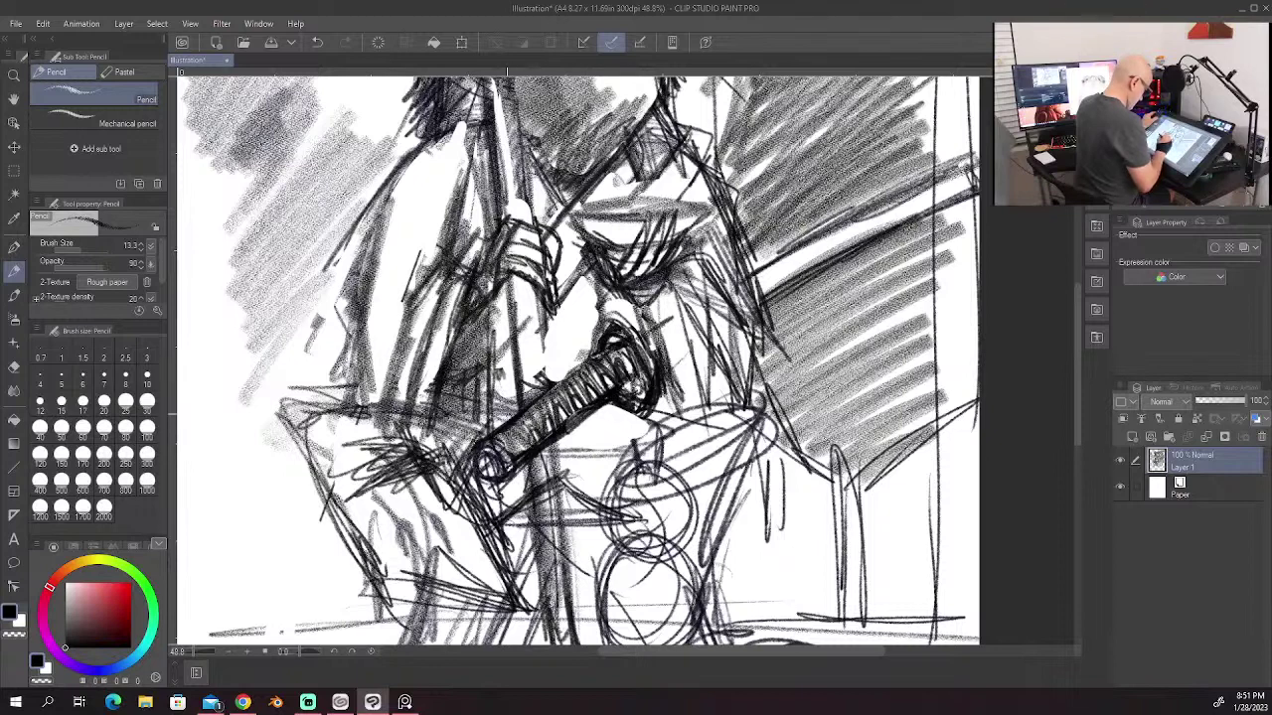
pyautogui.moveTo(491, 374)
pyautogui.mouseDown()
pyautogui.moveTo(528, 383)
pyautogui.moveTo(501, 416)
pyautogui.moveTo(526, 383)
pyautogui.moveTo(594, 364)
pyautogui.moveTo(576, 366)
pyautogui.mouseUp()
pyautogui.moveTo(562, 435)
pyautogui.mouseDown()
pyautogui.moveTo(639, 405)
pyautogui.moveTo(571, 421)
pyautogui.mouseUp()
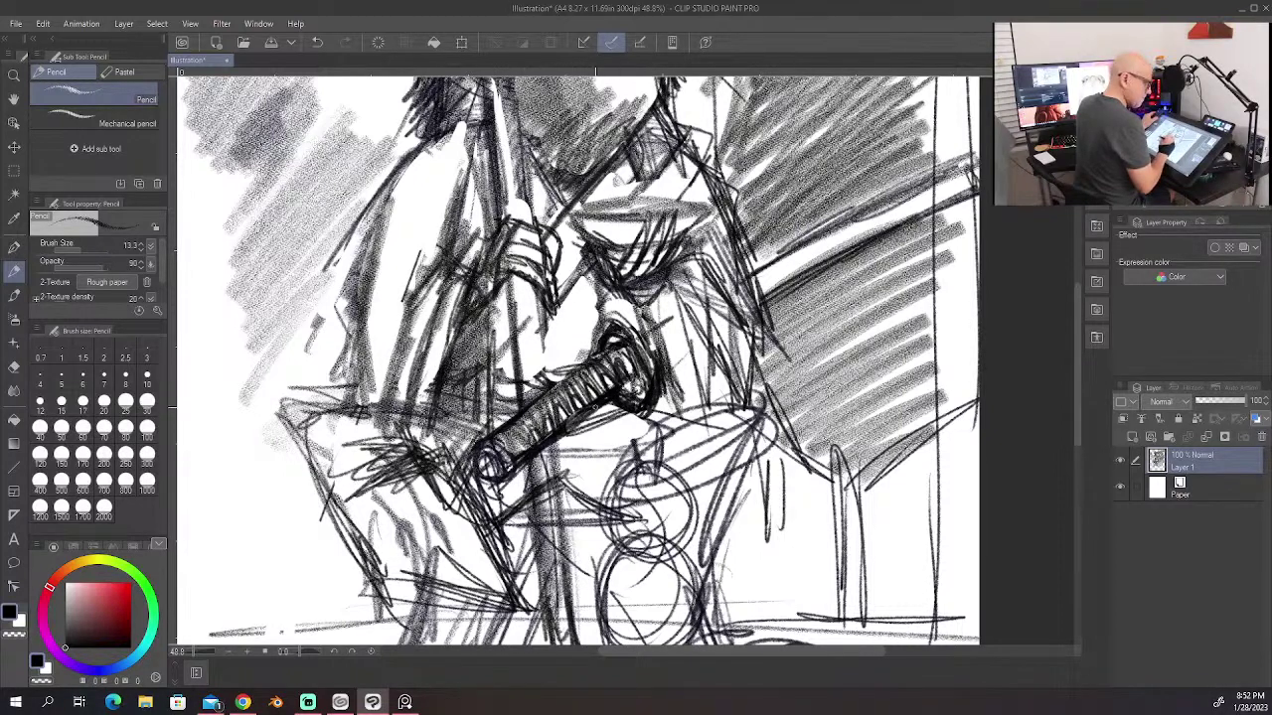
# Step: Darken the robe folds below the bowl and extend the sleeve's outer edge down to the right knee
pyautogui.moveTo(1079, 323)
pyautogui.mouseDown()
pyautogui.moveTo(1083, 252)
pyautogui.moveTo(1075, 334)
pyautogui.mouseUp()
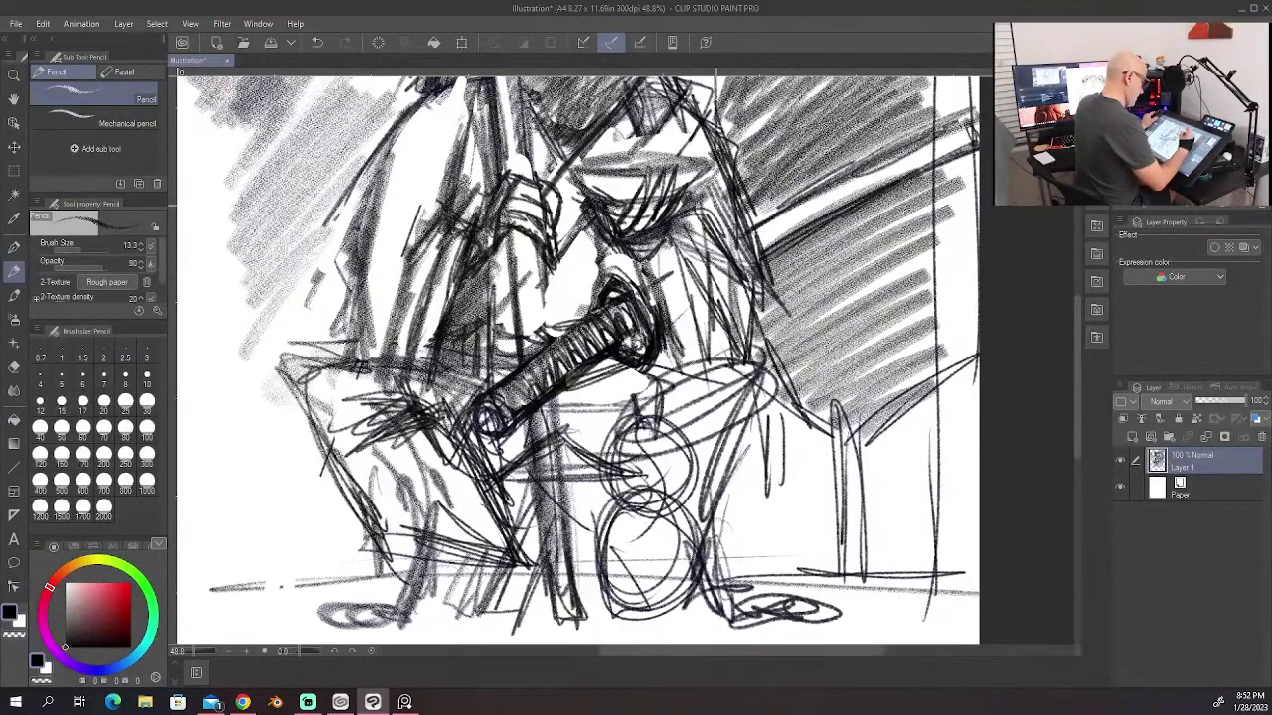
pyautogui.moveTo(669, 228); pyautogui.dragTo(699, 333)
pyautogui.moveTo(650, 252)
pyautogui.mouseDown()
pyautogui.moveTo(708, 335)
pyautogui.moveTo(671, 264)
pyautogui.moveTo(729, 395)
pyautogui.mouseUp()
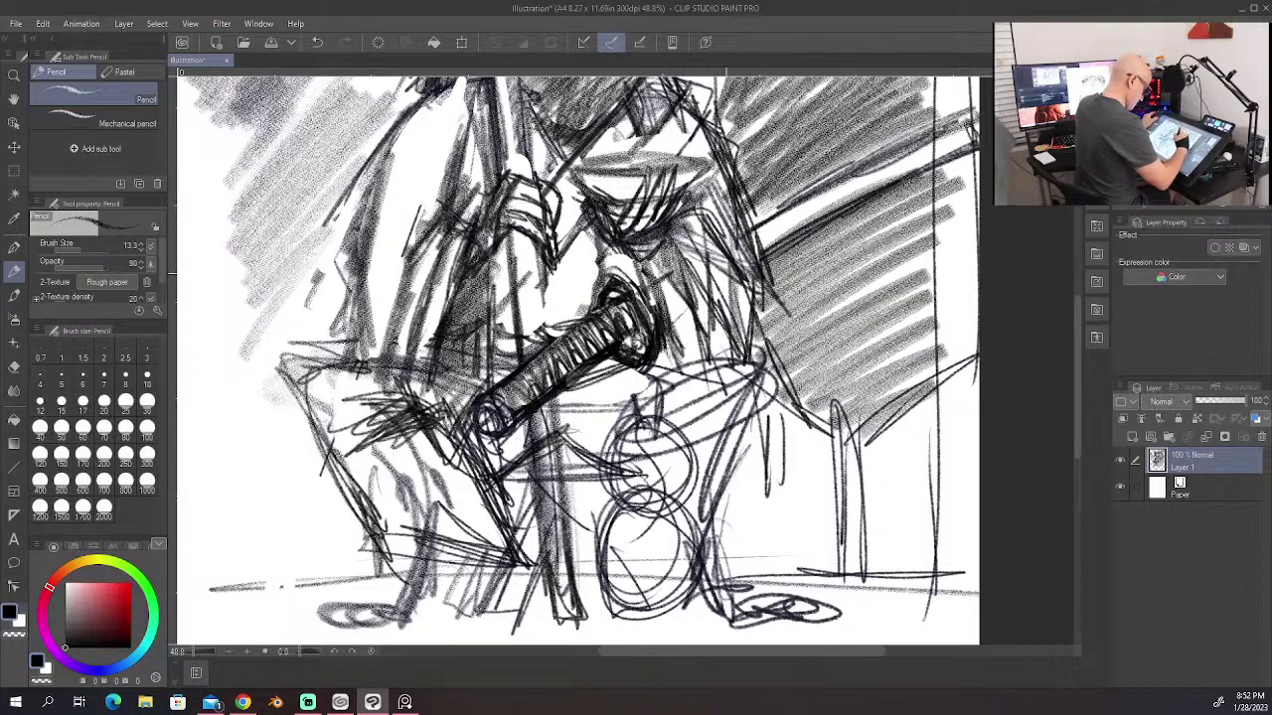
pyautogui.moveTo(737, 262)
pyautogui.mouseDown()
pyautogui.moveTo(771, 371)
pyautogui.moveTo(768, 424)
pyautogui.mouseUp()
pyautogui.moveTo(707, 348); pyautogui.dragTo(726, 389)
pyautogui.moveTo(725, 441); pyautogui.dragTo(751, 392)
pyautogui.moveTo(741, 435); pyautogui.dragTo(767, 351)
pyautogui.moveTo(761, 411); pyautogui.dragTo(773, 302)
pyautogui.moveTo(757, 344); pyautogui.dragTo(773, 276)
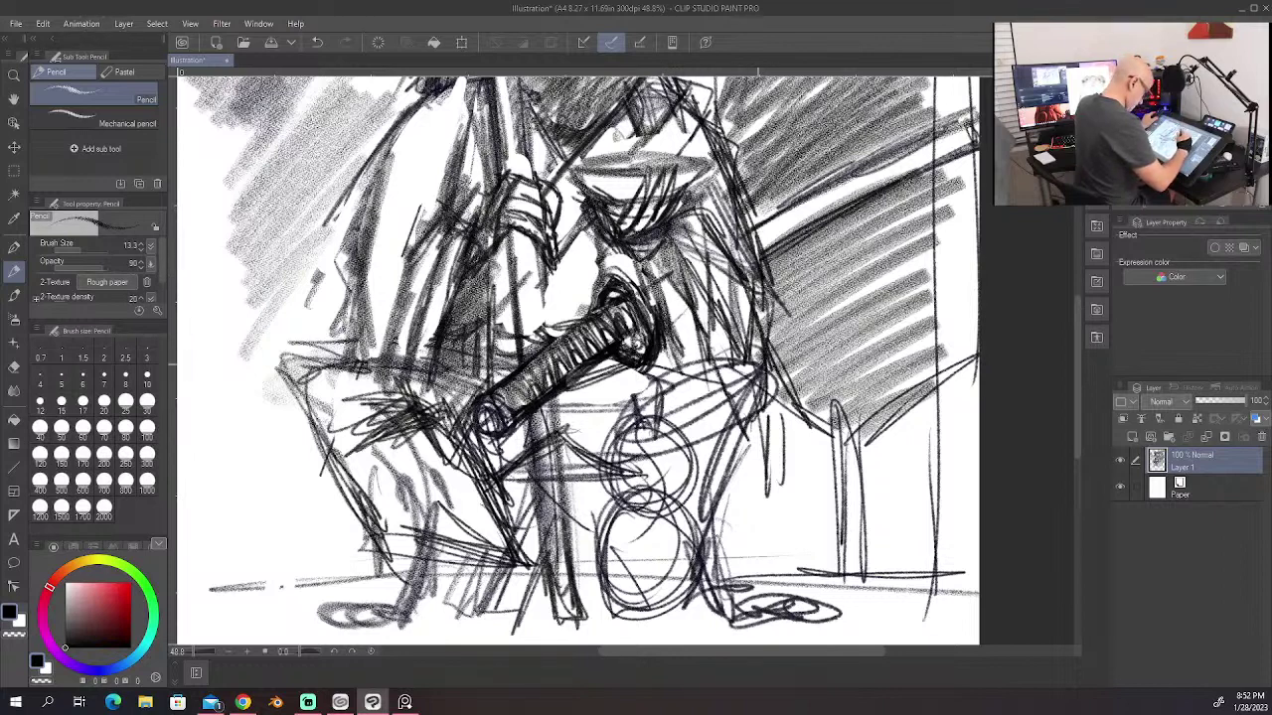
pyautogui.moveTo(754, 368); pyautogui.dragTo(761, 361)
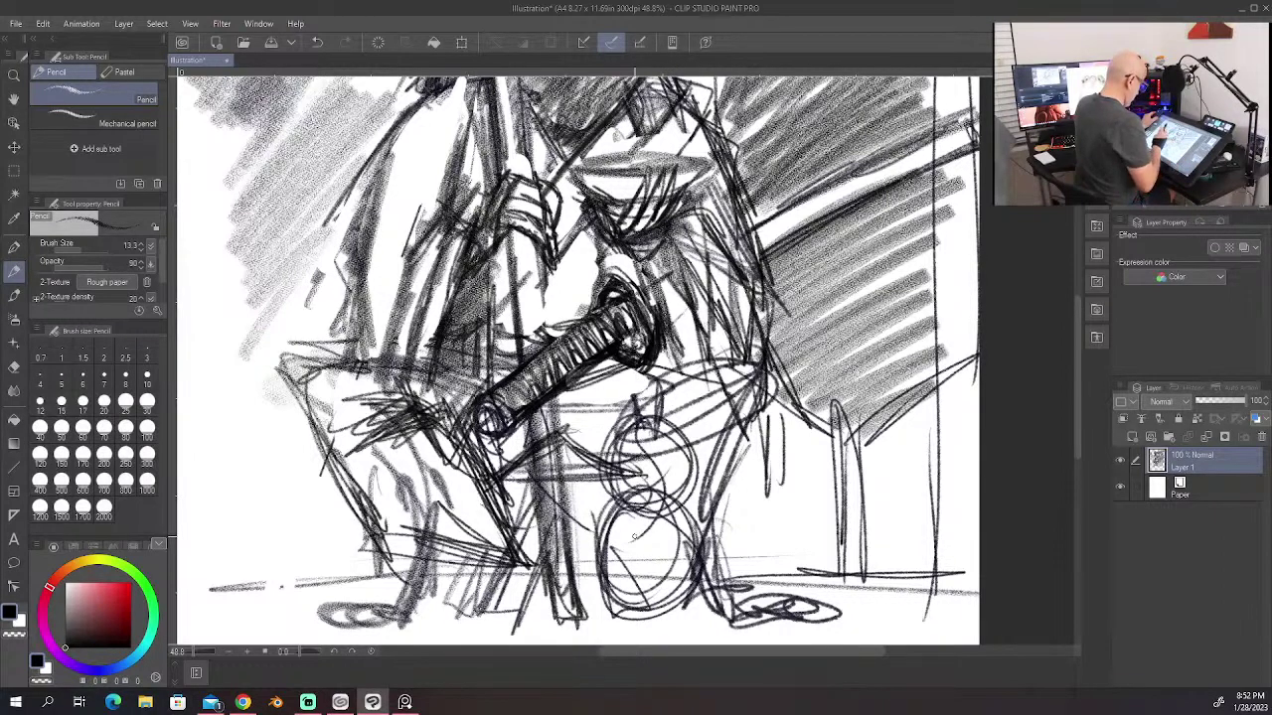
# Step: Redraw the left knee with a rounded contour and clear the pointed corner outside it
pyautogui.moveTo(361, 364); pyautogui.dragTo(321, 437)
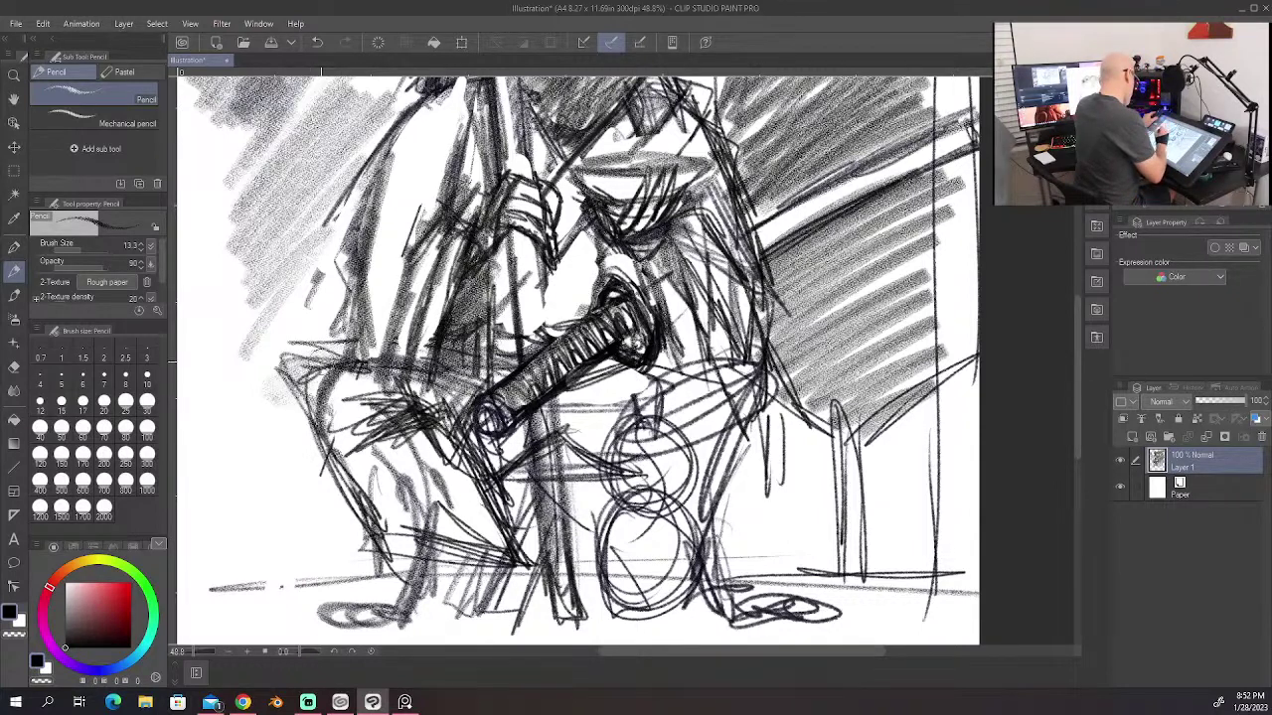
pyautogui.moveTo(318, 359); pyautogui.dragTo(307, 425)
pyautogui.moveTo(316, 348)
pyautogui.mouseDown()
pyautogui.moveTo(282, 411)
pyautogui.moveTo(312, 372)
pyautogui.mouseUp()
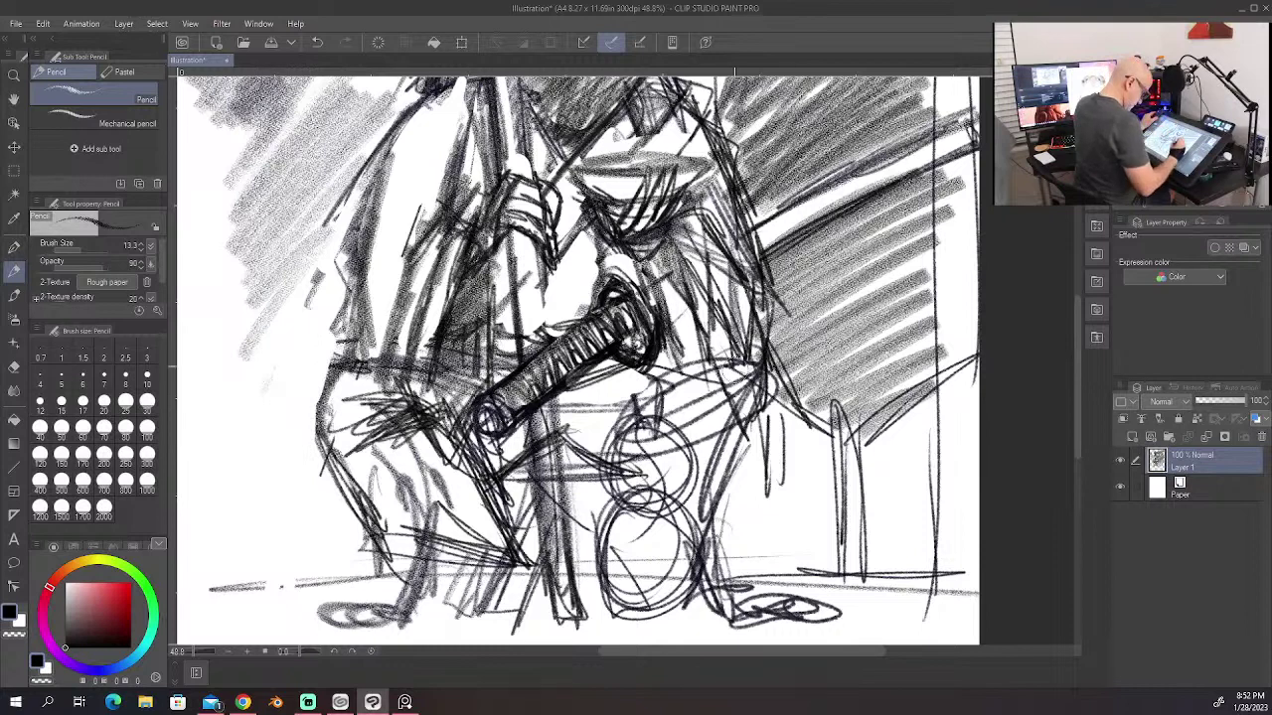
# Step: Clear the old contour lines over the right knee and the fold strokes inside the left trouser leg
pyautogui.moveTo(733, 369)
pyautogui.mouseDown()
pyautogui.moveTo(757, 421)
pyautogui.moveTo(733, 372)
pyautogui.moveTo(755, 391)
pyautogui.moveTo(723, 386)
pyautogui.mouseUp()
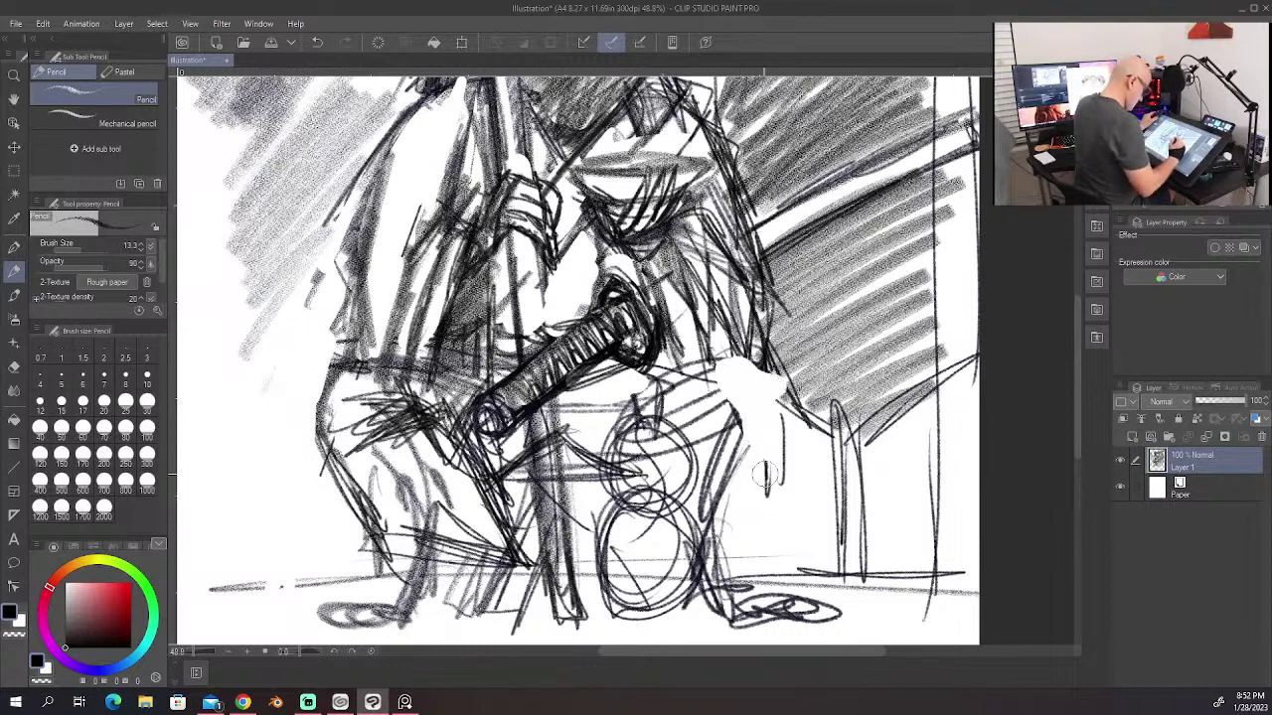
pyautogui.moveTo(389, 429)
pyautogui.mouseDown()
pyautogui.moveTo(397, 497)
pyautogui.moveTo(467, 537)
pyautogui.moveTo(377, 477)
pyautogui.moveTo(385, 509)
pyautogui.mouseUp()
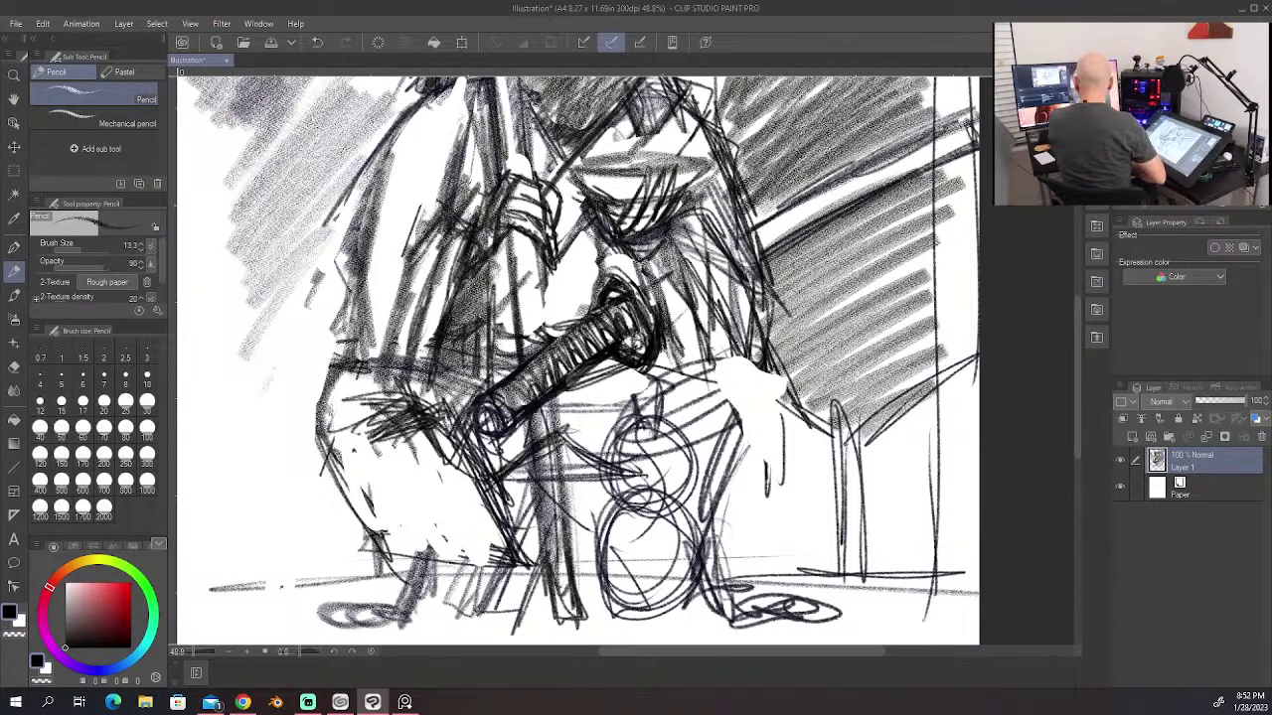
# Step: Redraw the left foot with a dark ankle, a shaded instep and separate clawed toes
pyautogui.hotkey('alt', 'Tab')
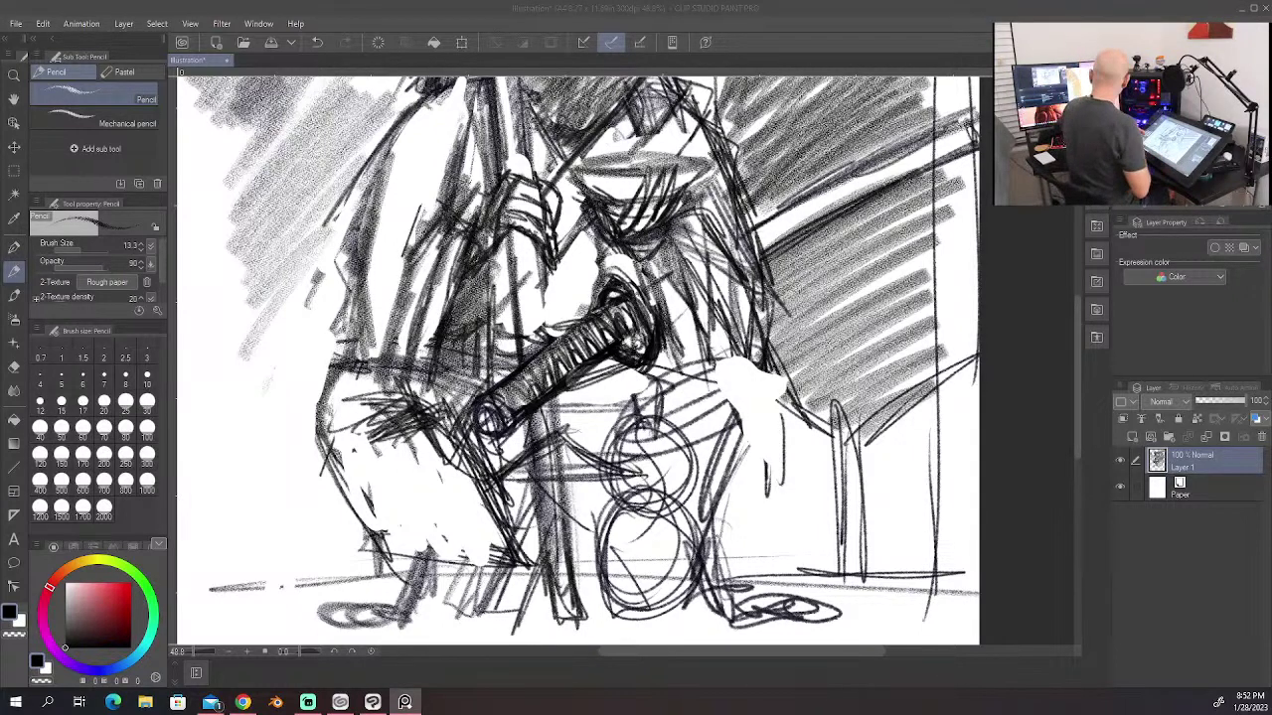
pyautogui.click(412, 568)
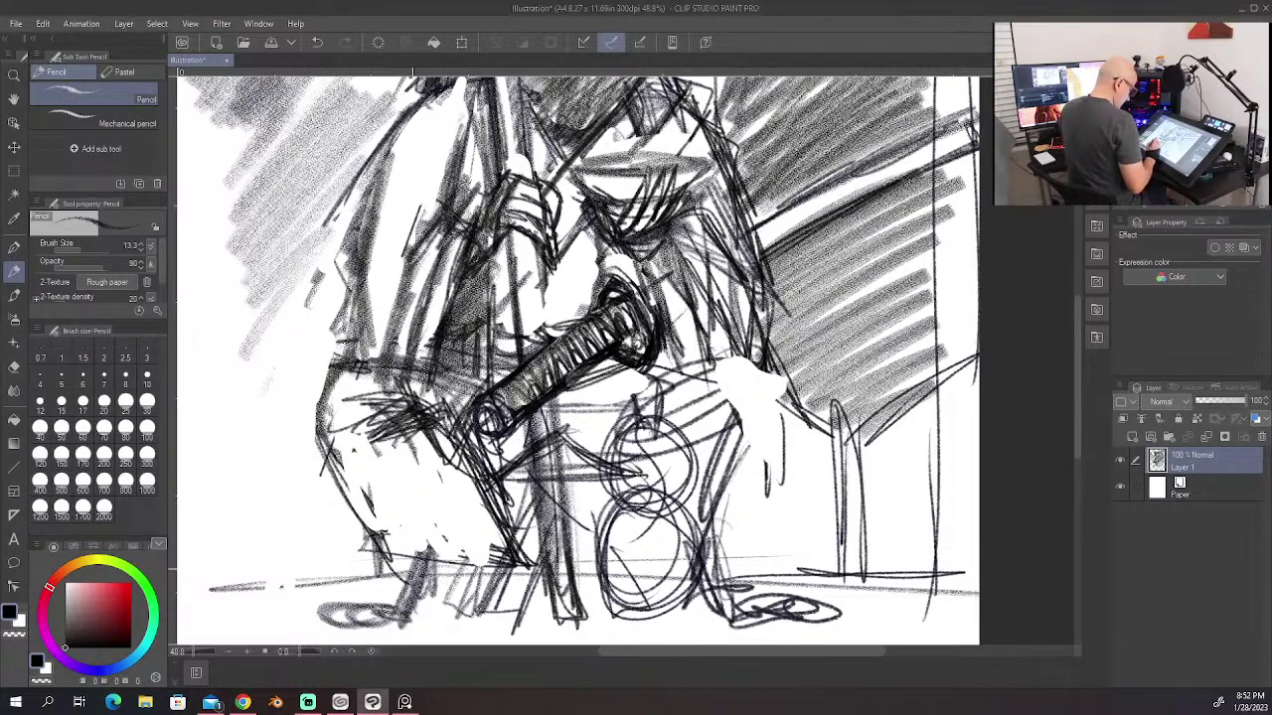
pyautogui.moveTo(439, 560)
pyautogui.mouseDown()
pyautogui.moveTo(423, 622)
pyautogui.moveTo(397, 614)
pyautogui.mouseUp()
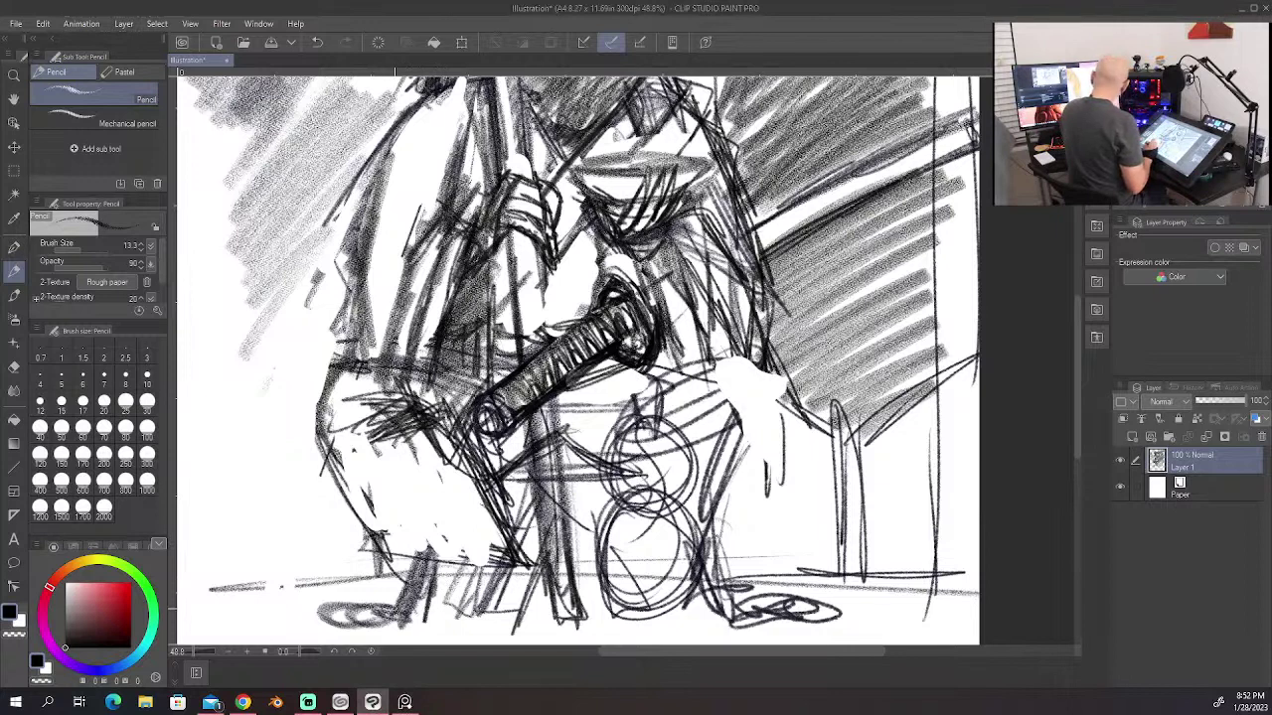
pyautogui.moveTo(398, 602)
pyautogui.mouseDown()
pyautogui.moveTo(319, 631)
pyautogui.moveTo(340, 634)
pyautogui.moveTo(354, 616)
pyautogui.moveTo(350, 638)
pyautogui.moveTo(348, 622)
pyautogui.moveTo(371, 637)
pyautogui.moveTo(407, 626)
pyautogui.moveTo(413, 646)
pyautogui.moveTo(347, 624)
pyautogui.moveTo(328, 644)
pyautogui.moveTo(302, 616)
pyautogui.moveTo(304, 636)
pyautogui.mouseUp()
pyautogui.moveTo(305, 611)
pyautogui.mouseDown()
pyautogui.moveTo(298, 641)
pyautogui.moveTo(311, 630)
pyautogui.moveTo(360, 642)
pyautogui.mouseUp()
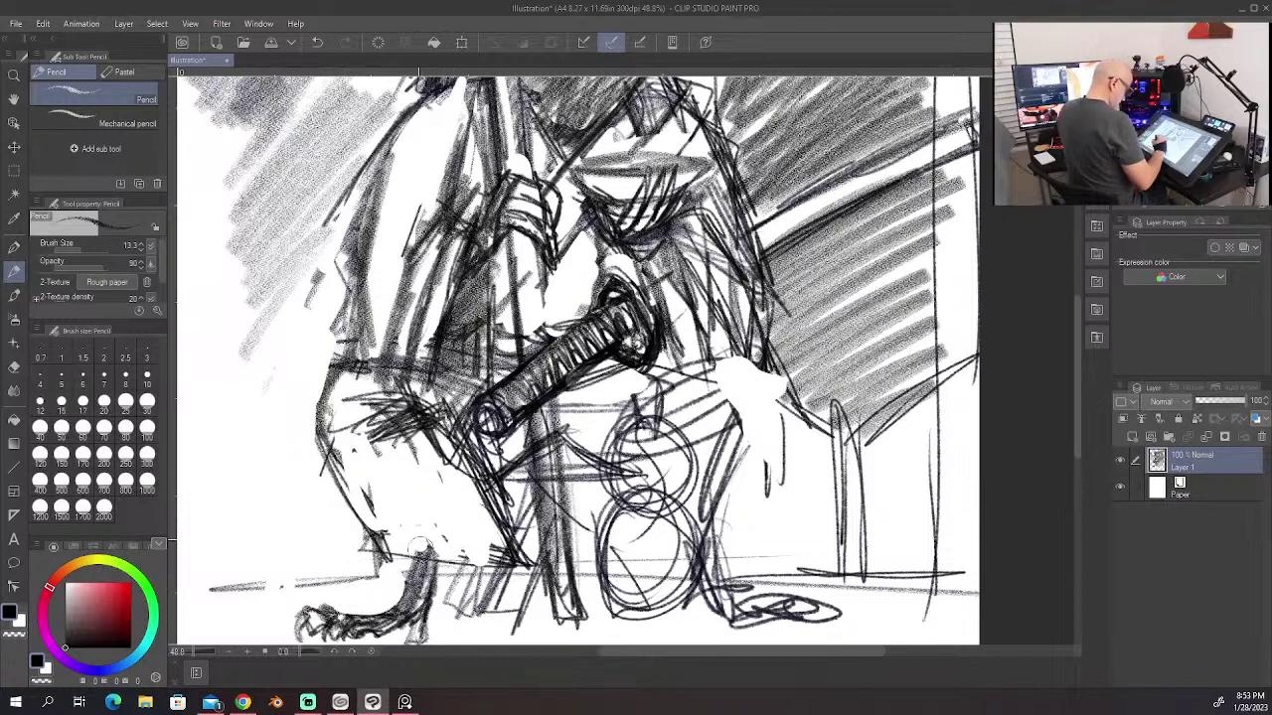
# Step: Clear the left shin's old outline and redraw the trouser leg with a slanted outer edge and a hem above the foot
pyautogui.moveTo(341, 453)
pyautogui.mouseDown()
pyautogui.moveTo(376, 542)
pyautogui.moveTo(395, 483)
pyautogui.mouseUp()
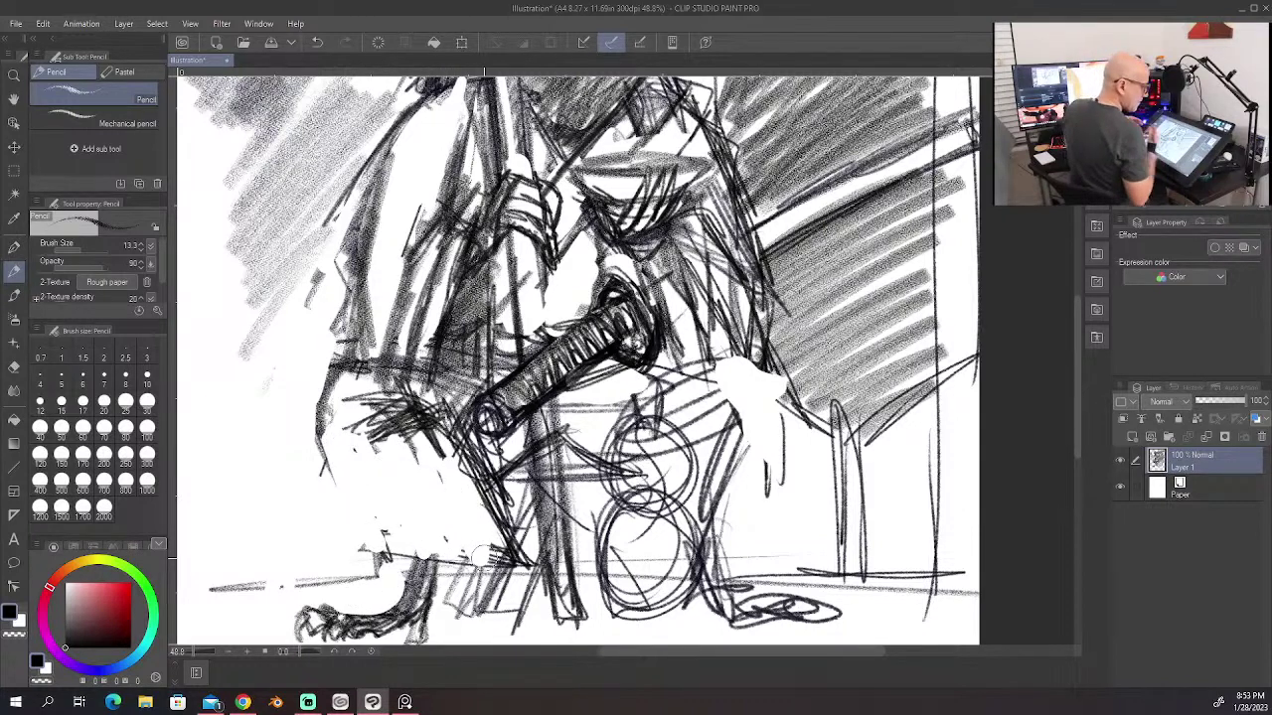
pyautogui.moveTo(1078, 348)
pyautogui.mouseDown()
pyautogui.moveTo(1076, 240)
pyautogui.moveTo(1076, 290)
pyautogui.mouseUp()
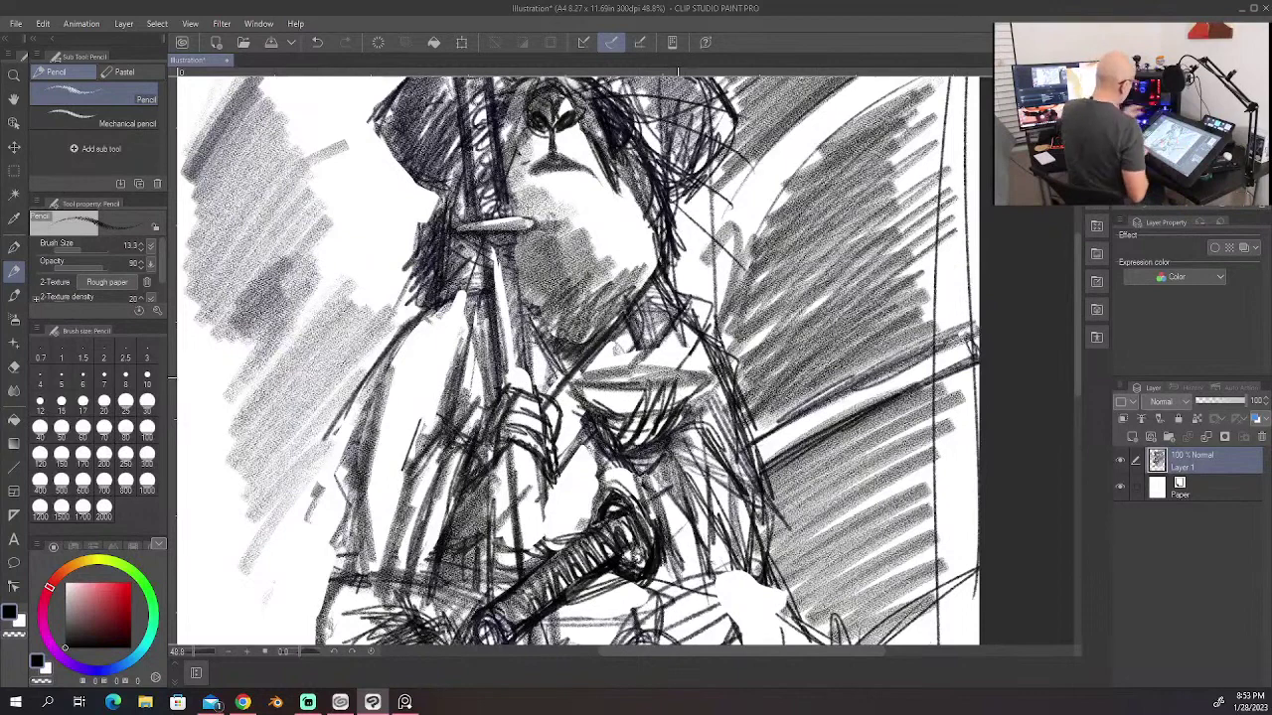
pyautogui.scroll(-8, 678, 377)
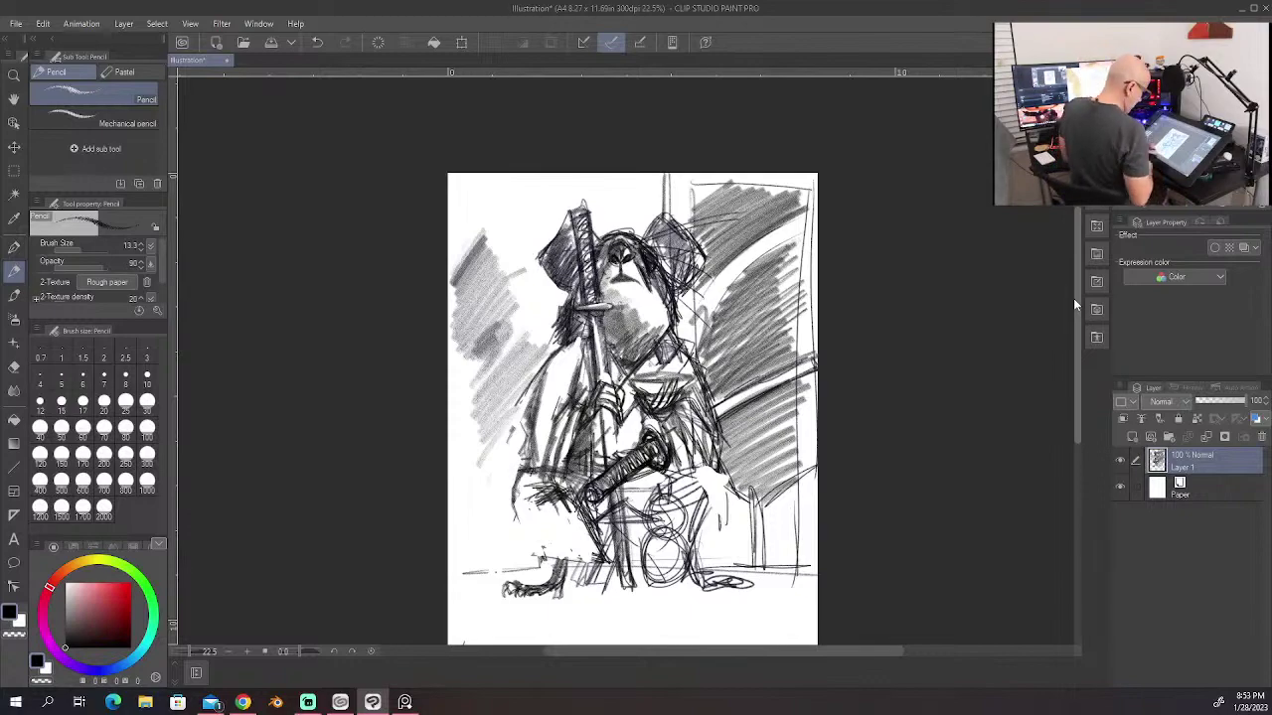
pyautogui.scroll(2, 556, 427)
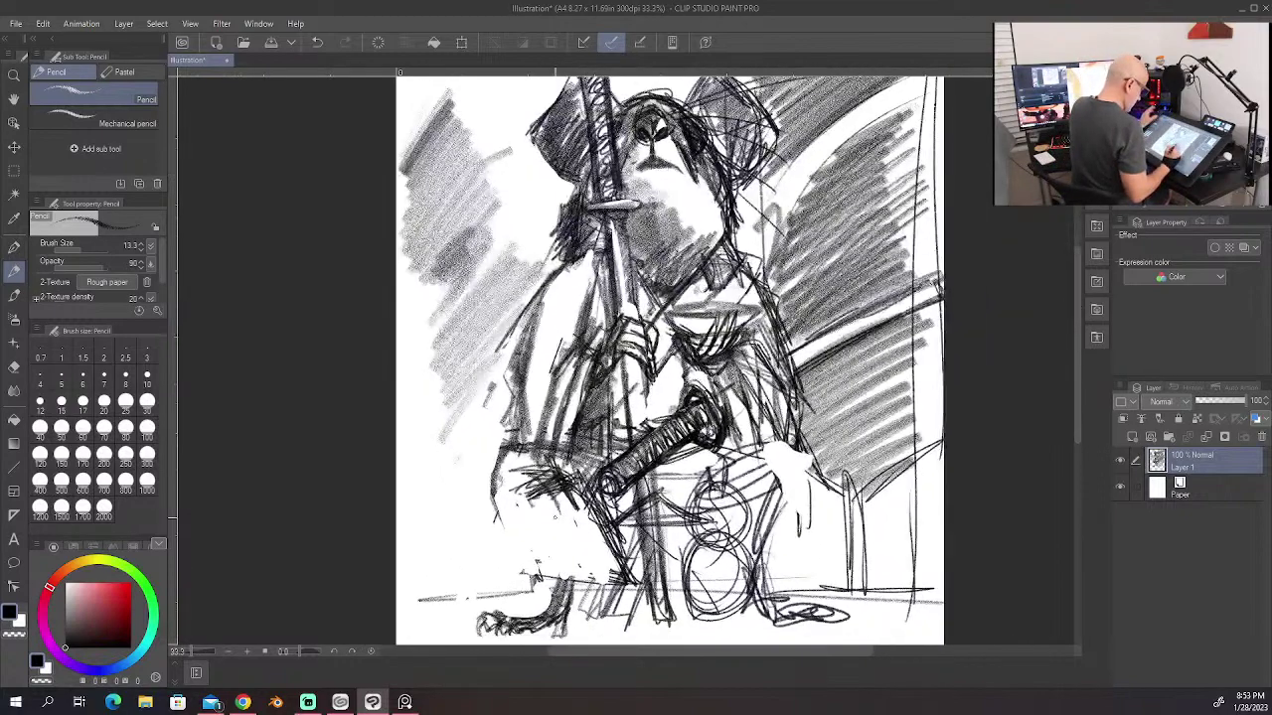
pyautogui.moveTo(496, 504); pyautogui.dragTo(530, 583)
pyautogui.moveTo(510, 524)
pyautogui.mouseDown()
pyautogui.moveTo(532, 587)
pyautogui.moveTo(636, 588)
pyautogui.mouseUp()
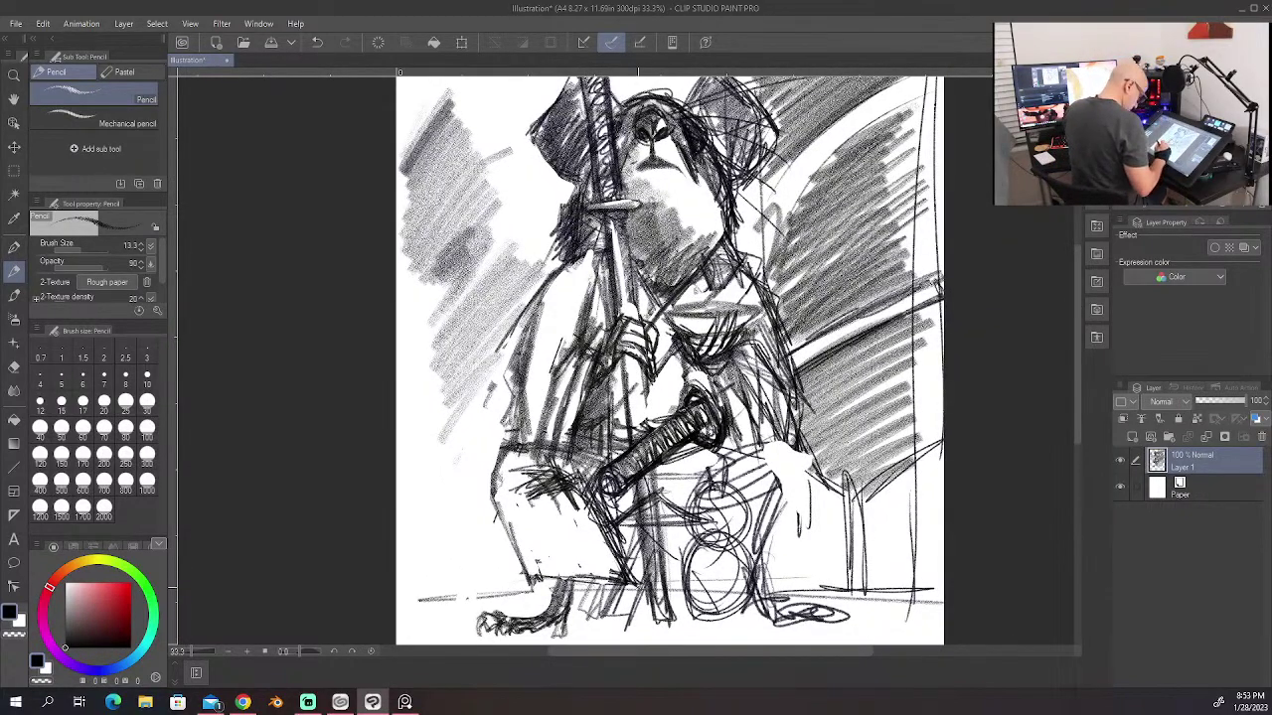
# Step: Thicken the inner edge of the left trouser leg and clear the scribbled strokes over the knee
pyautogui.moveTo(616, 493); pyautogui.dragTo(580, 573)
pyautogui.moveTo(570, 497); pyautogui.dragTo(621, 569)
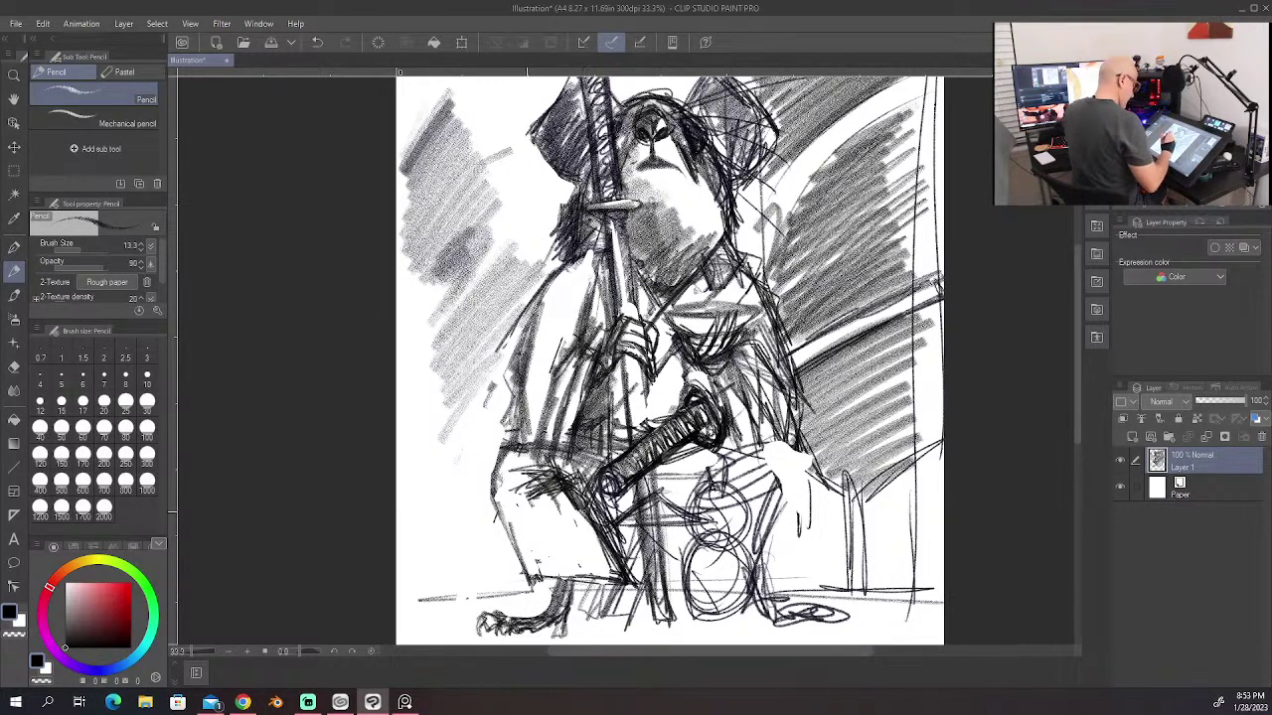
pyautogui.moveTo(524, 459)
pyautogui.mouseDown()
pyautogui.moveTo(526, 502)
pyautogui.moveTo(556, 487)
pyautogui.moveTo(517, 485)
pyautogui.moveTo(534, 482)
pyautogui.moveTo(552, 506)
pyautogui.moveTo(543, 525)
pyautogui.mouseUp()
pyautogui.moveTo(586, 485)
pyautogui.mouseDown()
pyautogui.moveTo(540, 519)
pyautogui.moveTo(617, 586)
pyautogui.moveTo(594, 531)
pyautogui.moveTo(599, 554)
pyautogui.mouseUp()
pyautogui.moveTo(586, 498)
pyautogui.mouseDown()
pyautogui.moveTo(614, 588)
pyautogui.moveTo(524, 588)
pyautogui.moveTo(571, 599)
pyautogui.moveTo(555, 626)
pyautogui.mouseUp()
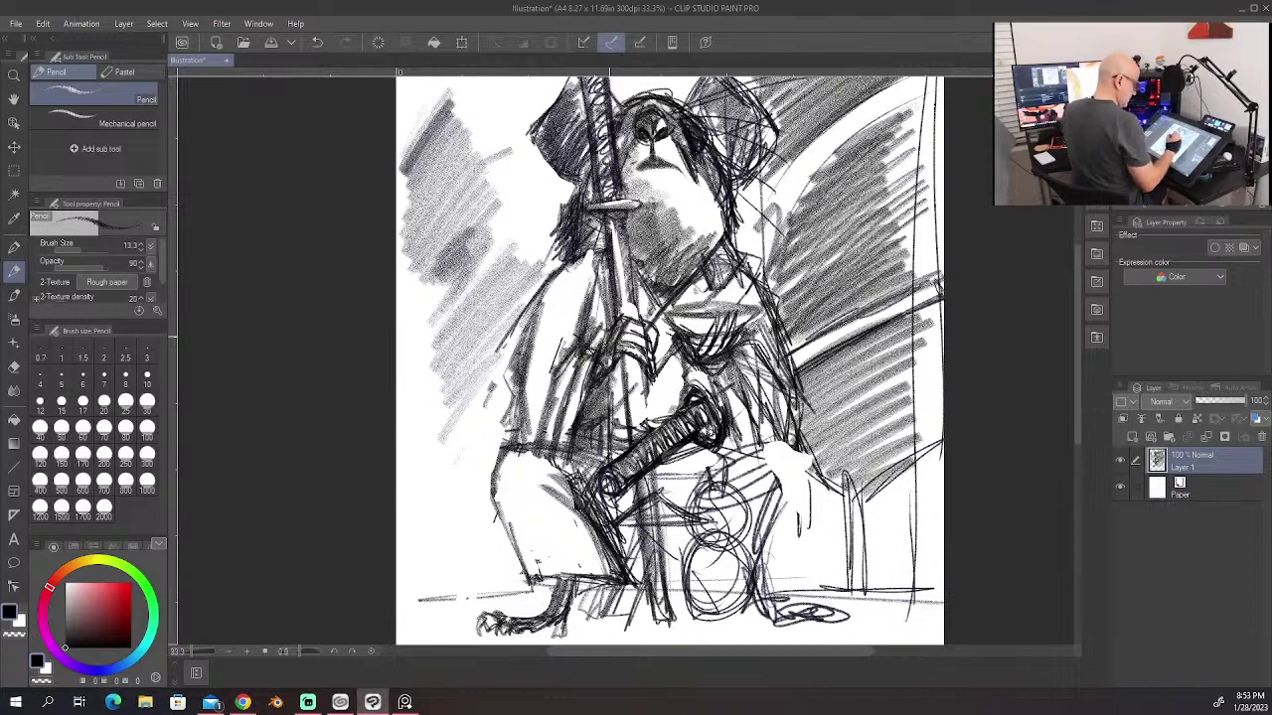
# Step: Strengthen the outer contour of the left shoulder and sleeve with repeated long strokes
pyautogui.moveTo(549, 280); pyautogui.dragTo(514, 390)
pyautogui.moveTo(542, 288); pyautogui.dragTo(506, 384)
pyautogui.moveTo(529, 310); pyautogui.dragTo(503, 383)
pyautogui.moveTo(551, 284); pyautogui.dragTo(539, 302)
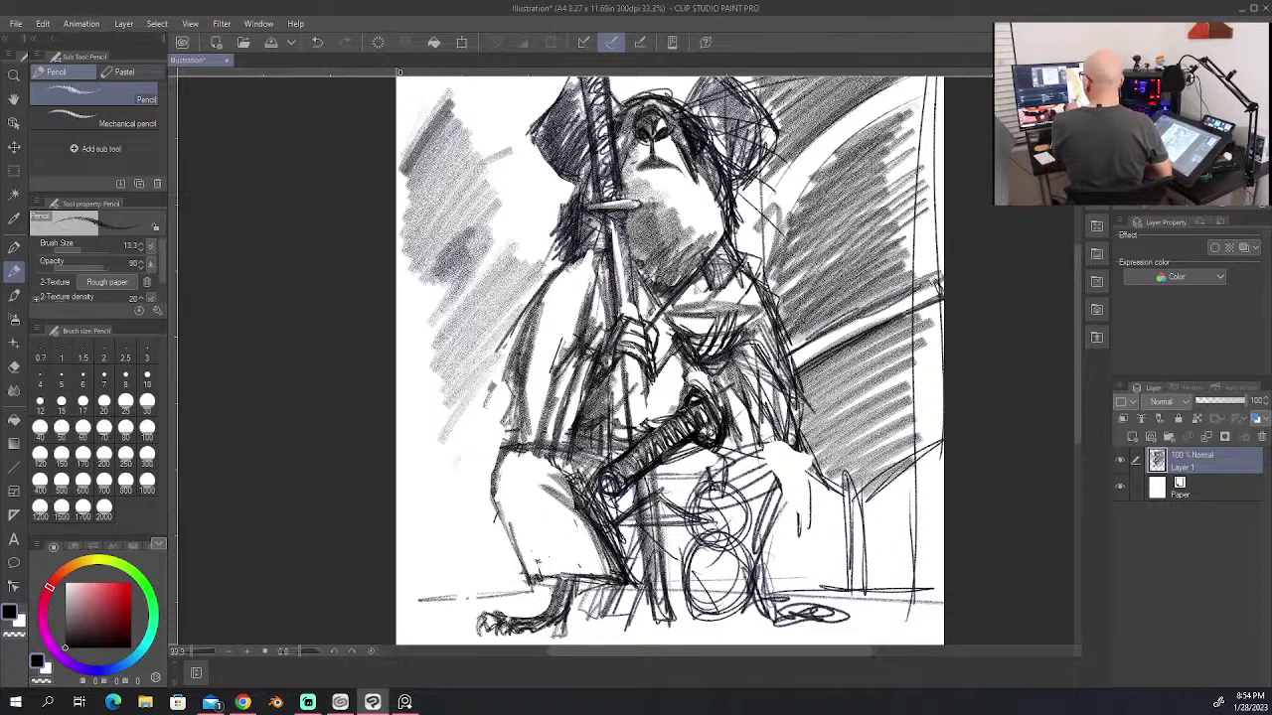
pyautogui.hotkey('alt', 'Tab')
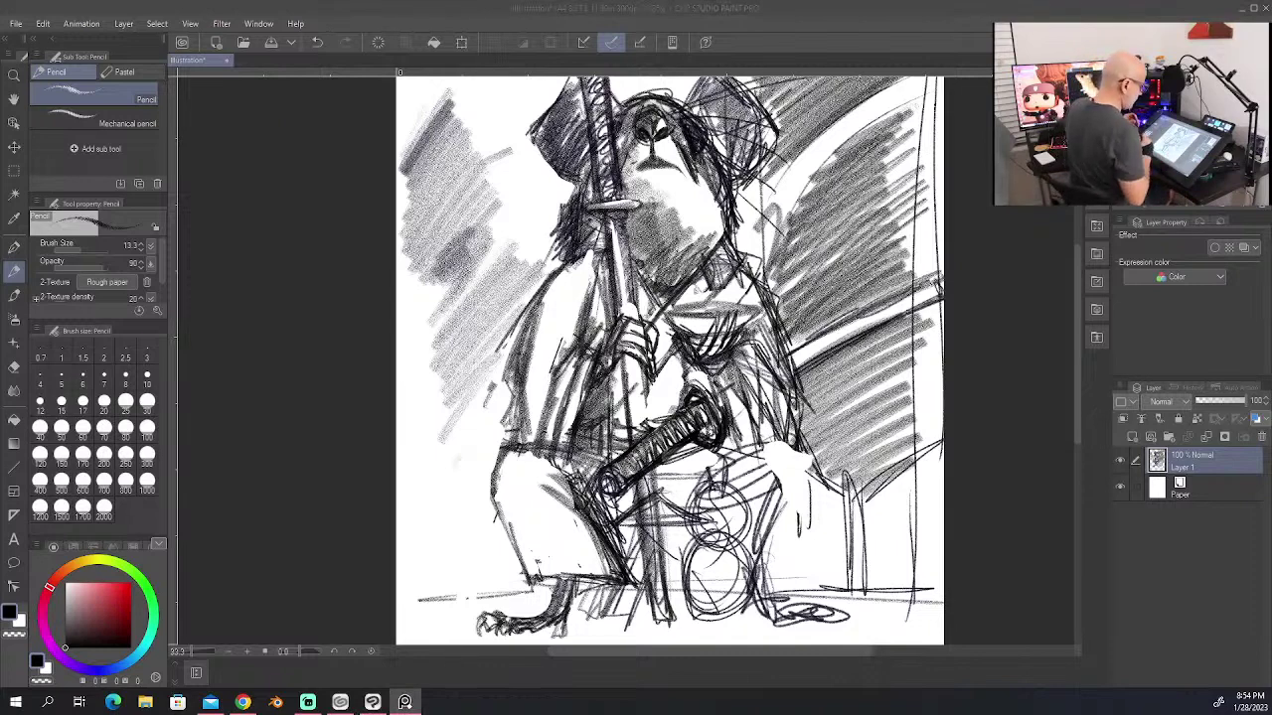
pyautogui.click(520, 308)
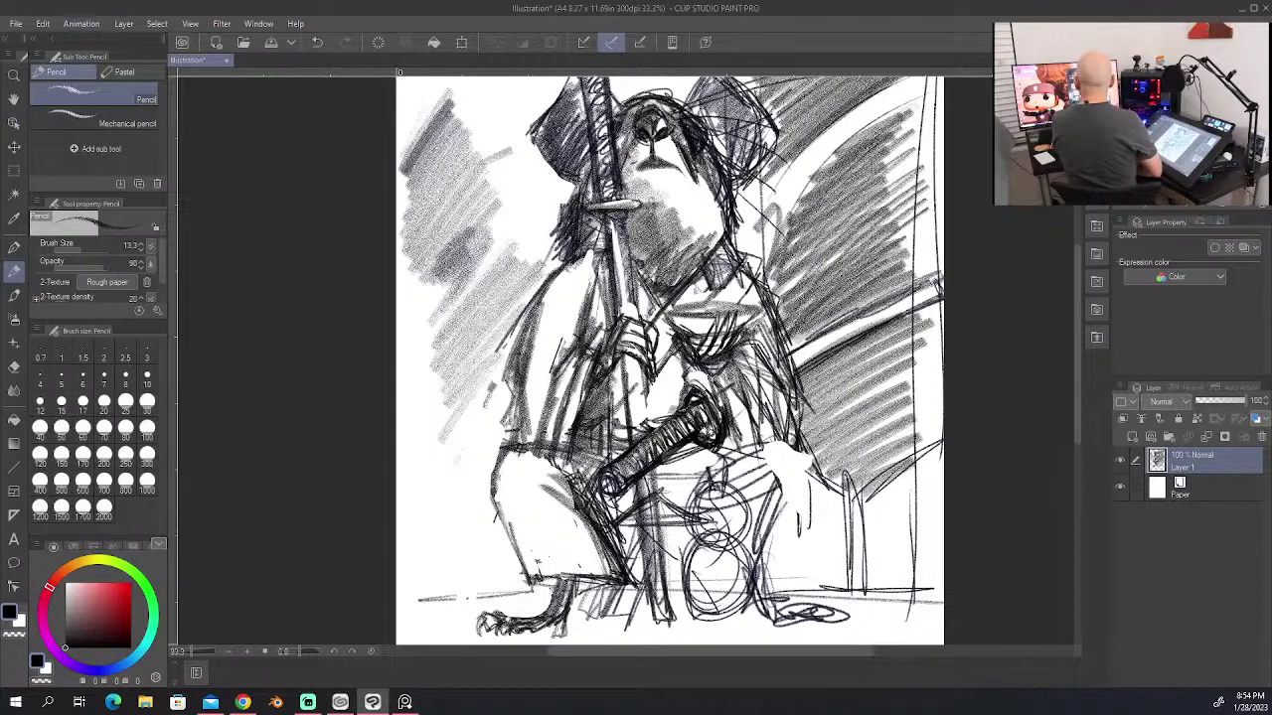
pyautogui.hotkey('alt', 'Tab')
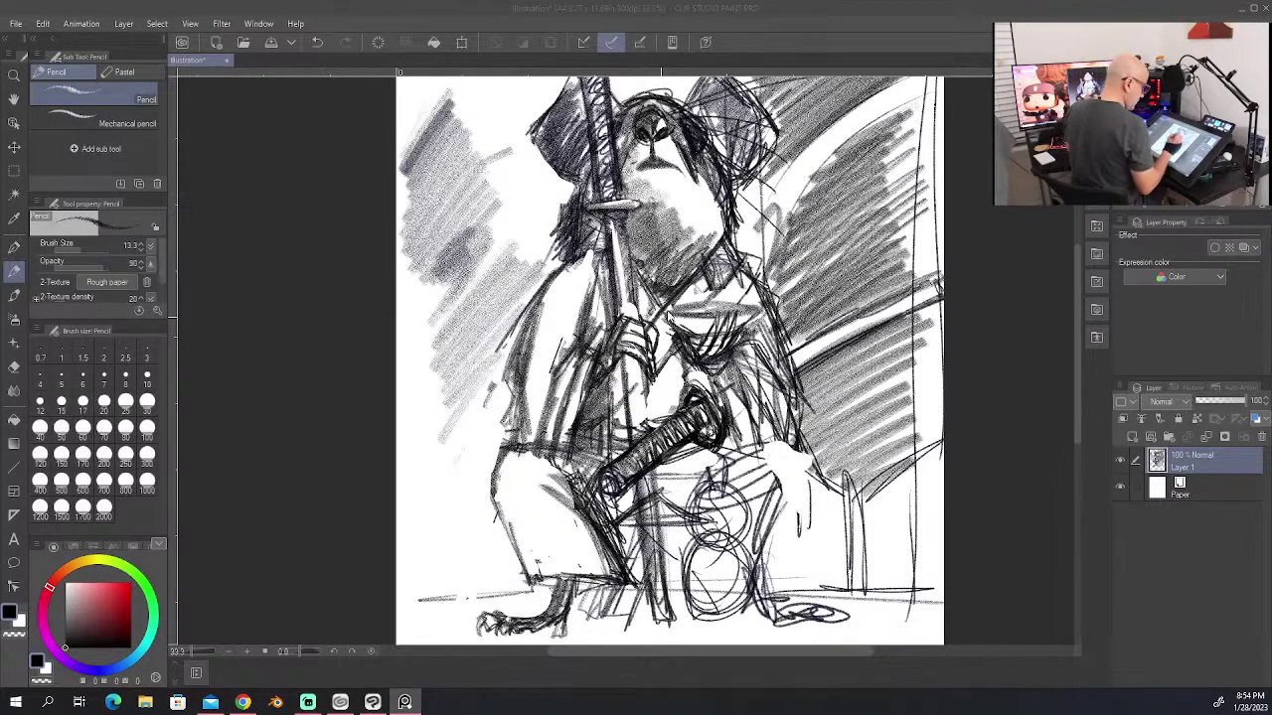
# Step: Draw hanging, rounded fold strokes directly below the hand that grips the upright sword
pyautogui.click(659, 350)
pyautogui.moveTo(654, 350)
pyautogui.mouseDown()
pyautogui.moveTo(686, 348)
pyautogui.moveTo(655, 352)
pyautogui.moveTo(650, 384)
pyautogui.moveTo(664, 407)
pyautogui.mouseUp()
pyautogui.moveTo(674, 352); pyautogui.dragTo(656, 404)
pyautogui.moveTo(668, 366)
pyautogui.mouseDown()
pyautogui.moveTo(663, 401)
pyautogui.moveTo(686, 361)
pyautogui.mouseUp()
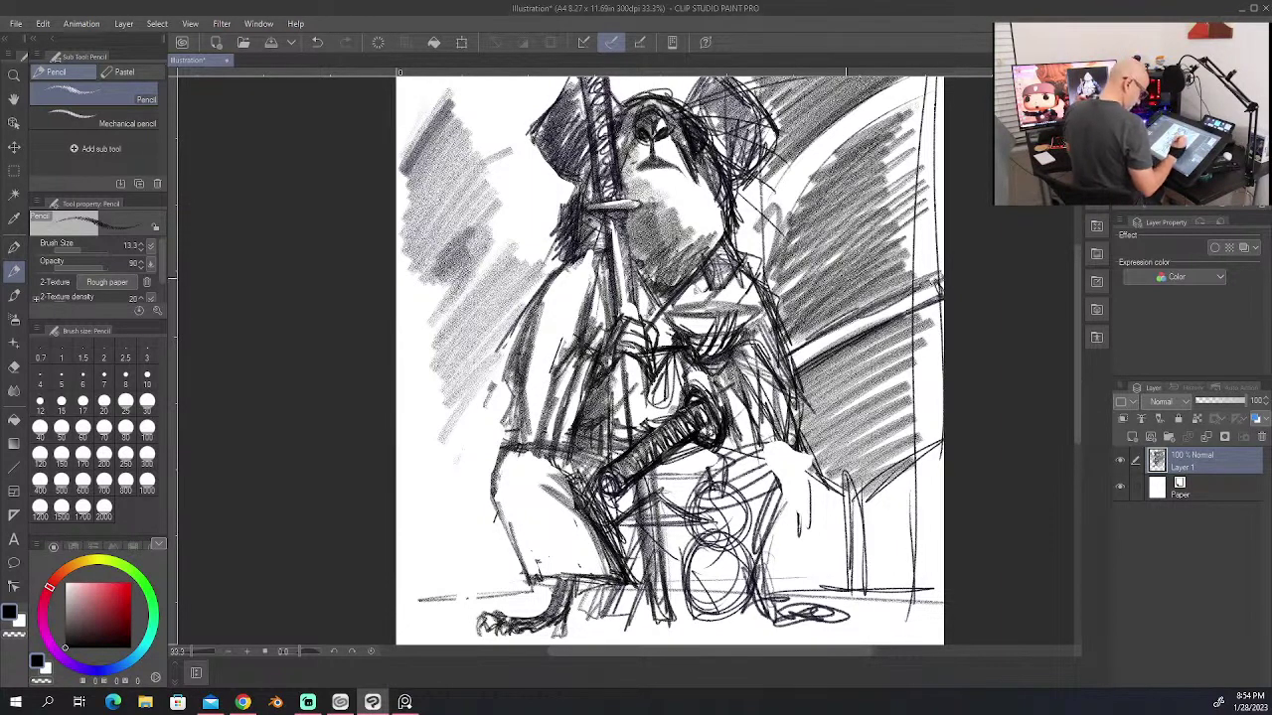
# Step: Clear the overlapping circles inside the gourd, and redraw its upper bulb with diagonal hatching and a dark tied neck
pyautogui.moveTo(715, 542)
pyautogui.mouseDown()
pyautogui.moveTo(745, 492)
pyautogui.moveTo(705, 544)
pyautogui.mouseUp()
pyautogui.moveTo(694, 491)
pyautogui.mouseDown()
pyautogui.moveTo(725, 541)
pyautogui.moveTo(711, 604)
pyautogui.moveTo(730, 597)
pyautogui.mouseUp()
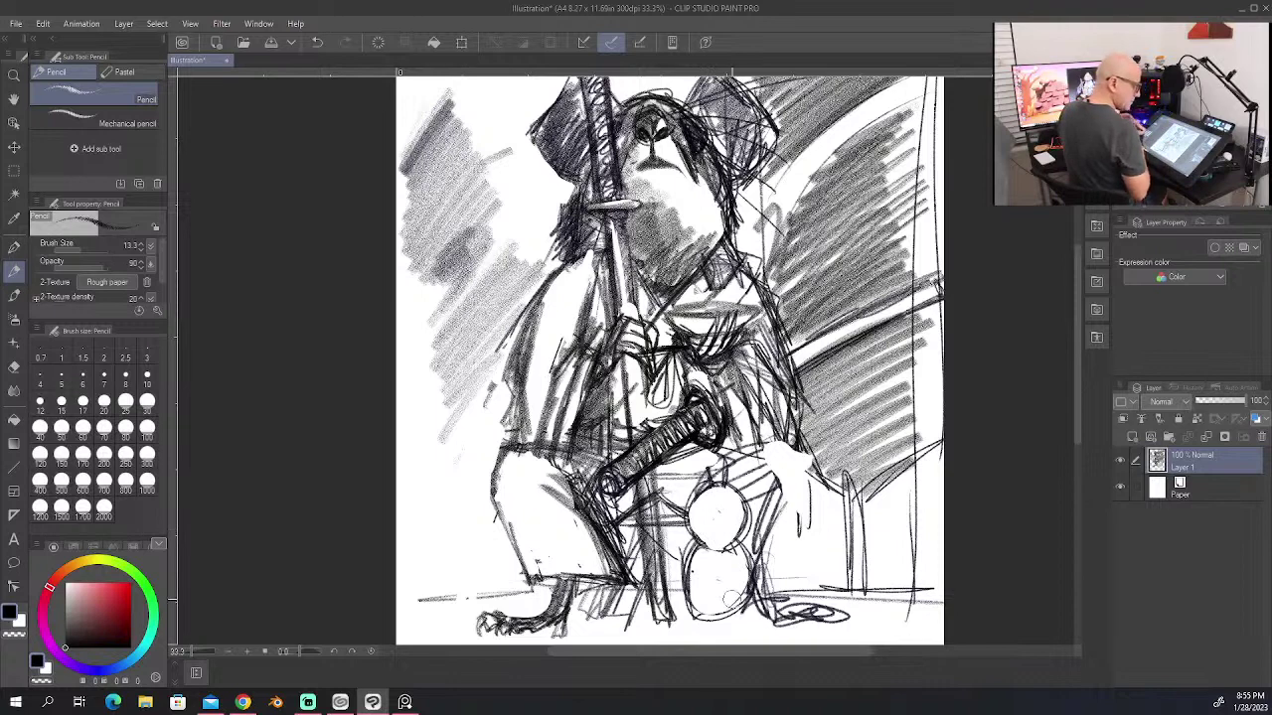
pyautogui.moveTo(709, 490)
pyautogui.mouseDown()
pyautogui.moveTo(694, 539)
pyautogui.moveTo(737, 547)
pyautogui.moveTo(749, 526)
pyautogui.moveTo(710, 494)
pyautogui.moveTo(721, 530)
pyautogui.moveTo(749, 553)
pyautogui.mouseUp()
pyautogui.moveTo(711, 485); pyautogui.dragTo(715, 461)
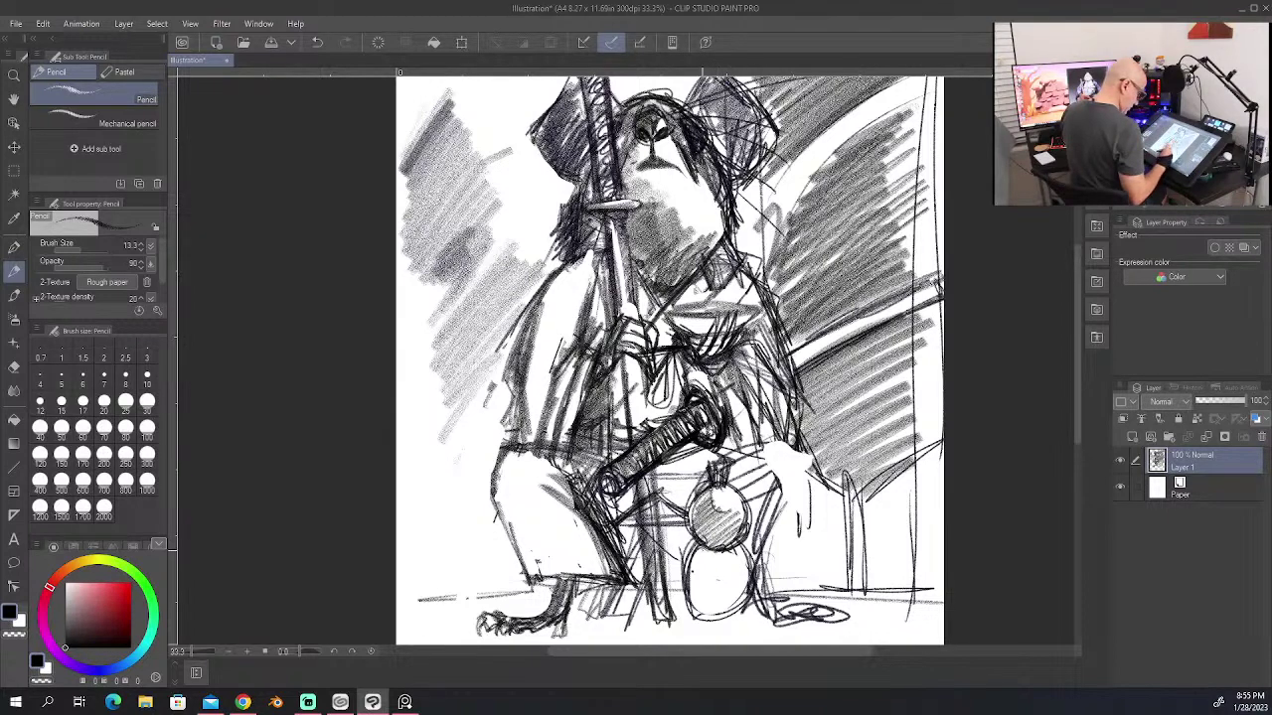
# Step: Firm up the outline of the gourd's lower bulb and fill it with diagonal hatching
pyautogui.moveTo(701, 550); pyautogui.dragTo(729, 616)
pyautogui.moveTo(747, 549)
pyautogui.mouseDown()
pyautogui.moveTo(723, 618)
pyautogui.moveTo(744, 574)
pyautogui.moveTo(703, 557)
pyautogui.moveTo(717, 552)
pyautogui.mouseUp()
pyautogui.moveTo(691, 612)
pyautogui.mouseDown()
pyautogui.moveTo(733, 577)
pyautogui.moveTo(745, 587)
pyautogui.mouseUp()
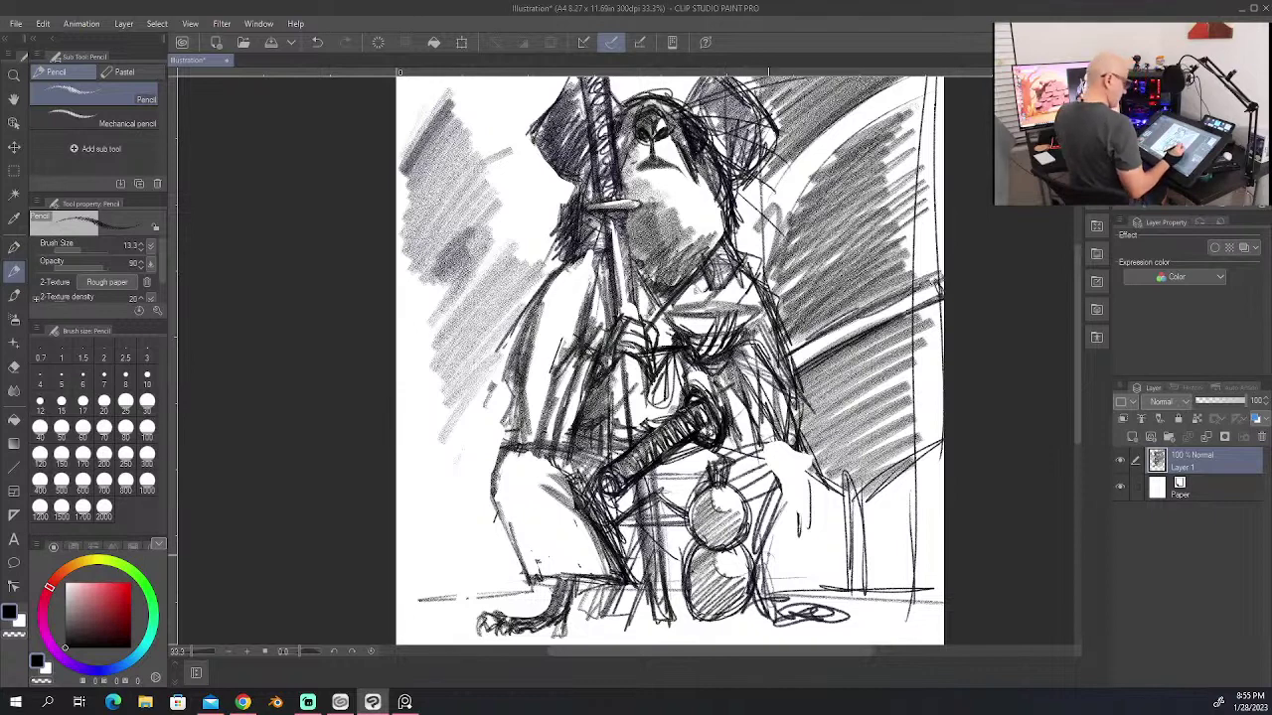
# Step: Darken the upright sword's shaft between the gripping hand and the diagonal hilt
pyautogui.moveTo(646, 394); pyautogui.dragTo(652, 436)
pyautogui.moveTo(622, 355); pyautogui.dragTo(625, 386)
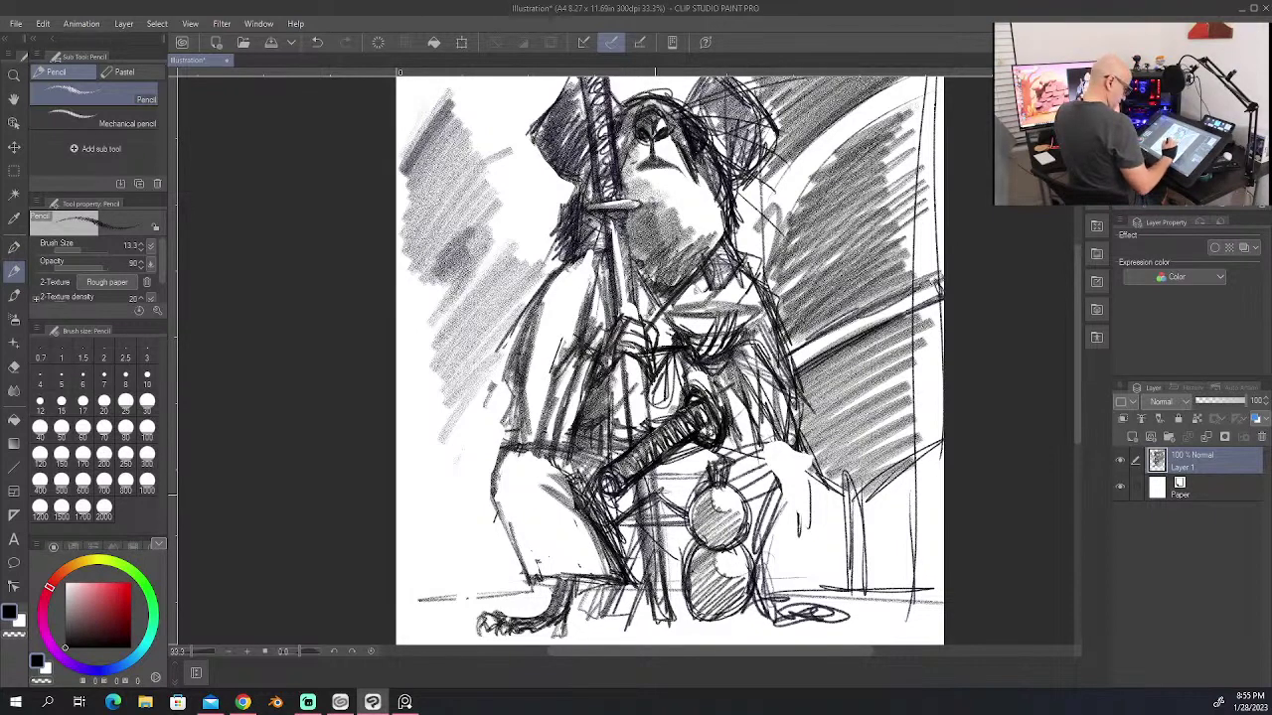
# Step: Redraw the upright sword's shaft below the diagonal hilt with cleaner, straight parallel edges down to the ground
pyautogui.moveTo(655, 481); pyautogui.dragTo(665, 618)
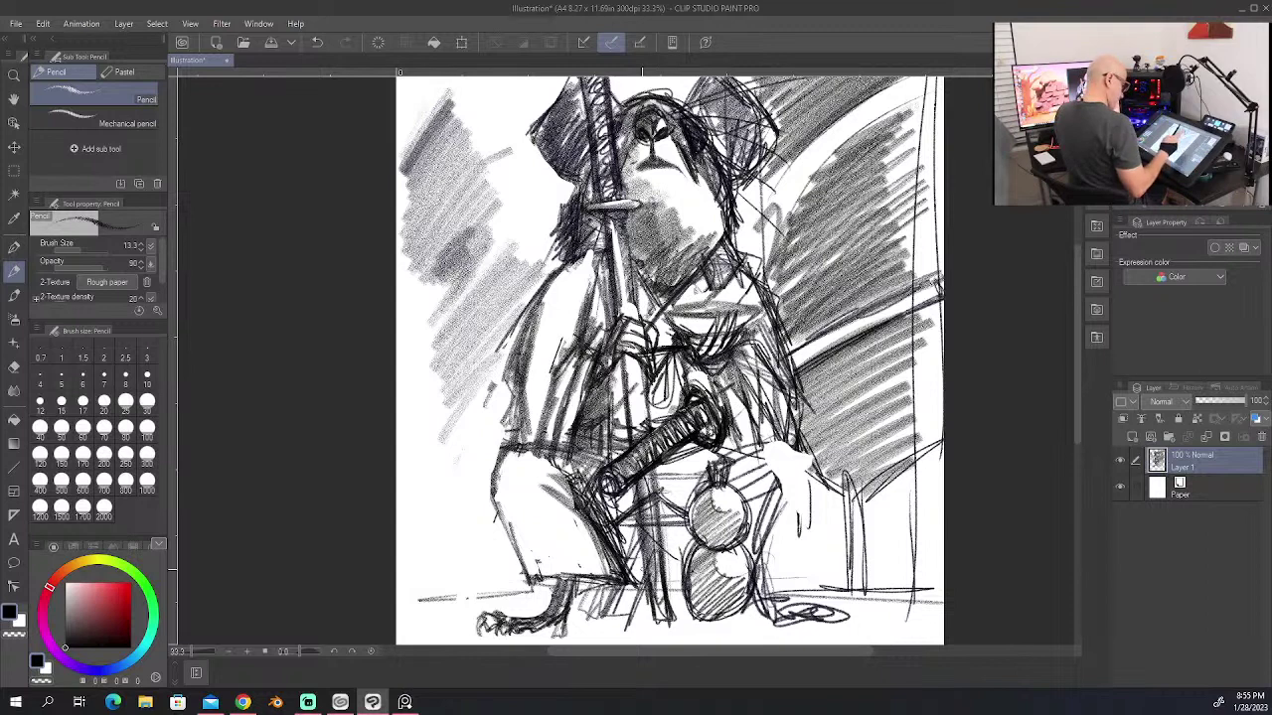
pyautogui.moveTo(646, 445); pyautogui.dragTo(654, 583)
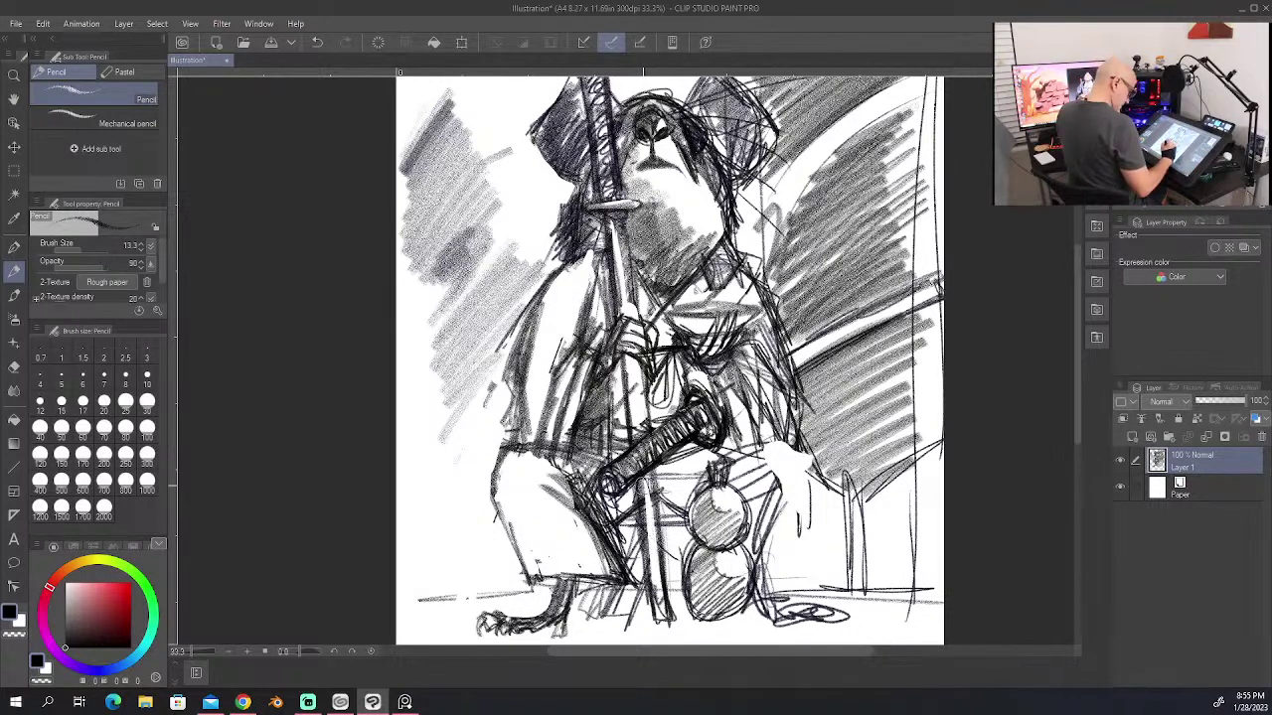
pyautogui.moveTo(649, 489); pyautogui.dragTo(656, 632)
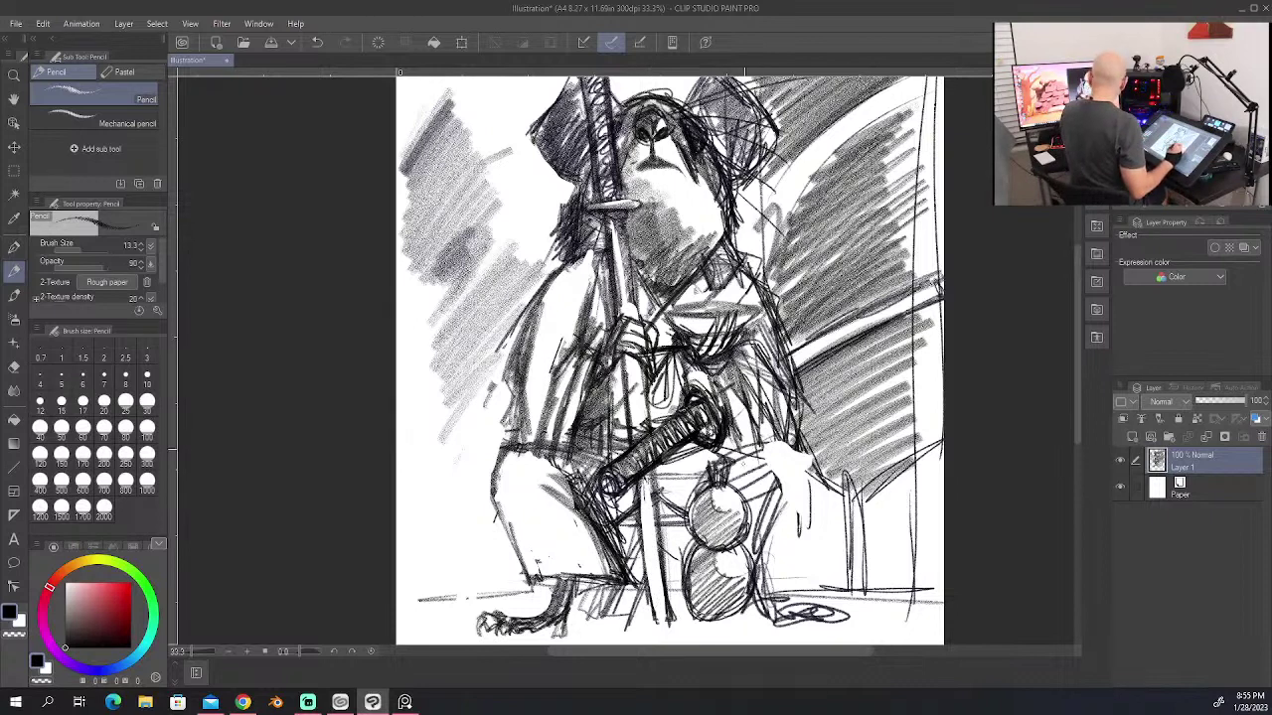
pyautogui.moveTo(750, 501); pyautogui.dragTo(776, 517)
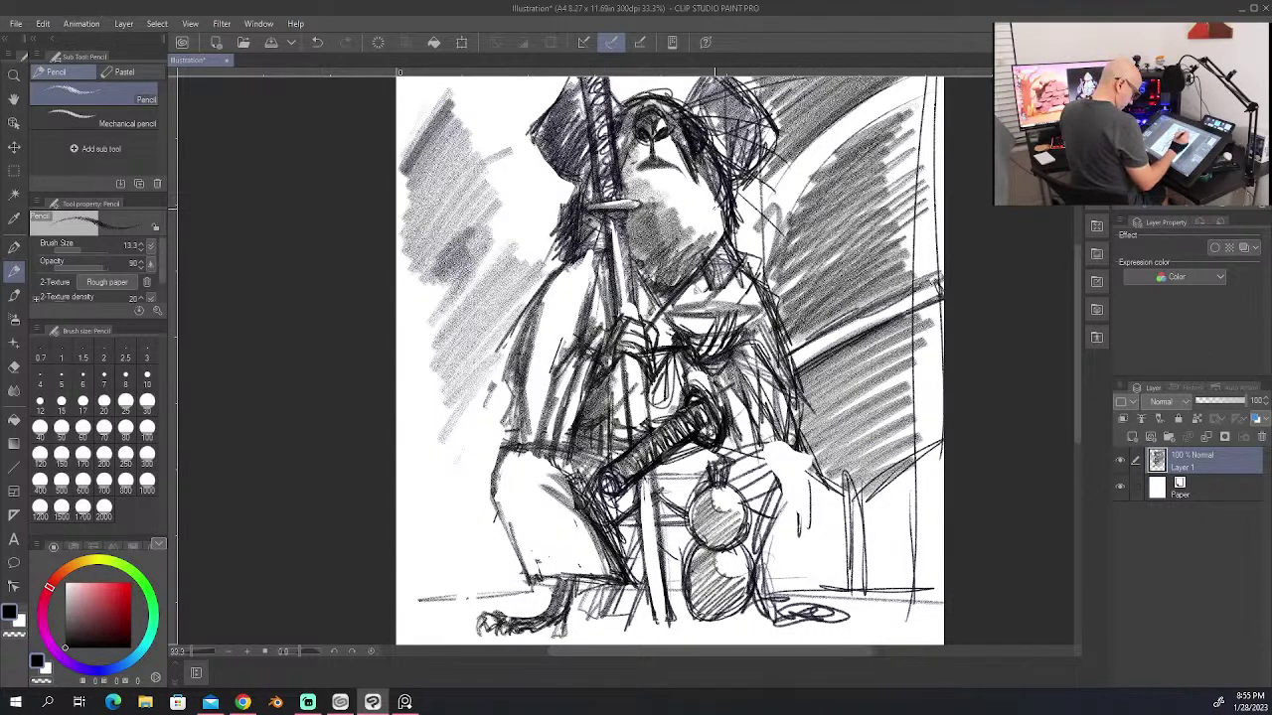
# Step: Darken the robe between the bowl-shaped fold, the diagonal hilt and the outer sleeve with dense diagonal hatching
pyautogui.moveTo(752, 349)
pyautogui.mouseDown()
pyautogui.moveTo(808, 453)
pyautogui.moveTo(772, 435)
pyautogui.moveTo(749, 374)
pyautogui.moveTo(777, 443)
pyautogui.moveTo(749, 401)
pyautogui.mouseUp()
pyautogui.moveTo(785, 397); pyautogui.dragTo(777, 433)
pyautogui.moveTo(773, 355); pyautogui.dragTo(747, 407)
pyautogui.moveTo(753, 346)
pyautogui.mouseDown()
pyautogui.moveTo(735, 377)
pyautogui.moveTo(735, 361)
pyautogui.mouseUp()
pyautogui.moveTo(806, 412); pyautogui.dragTo(797, 437)
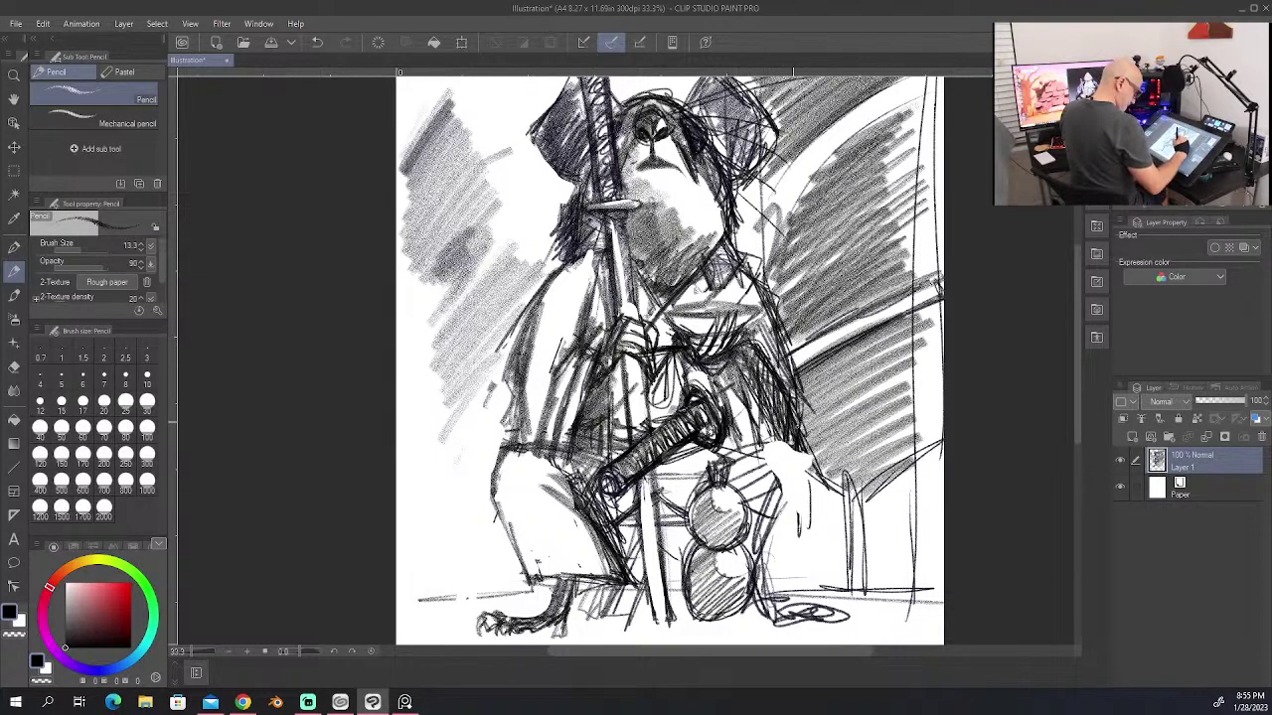
pyautogui.moveTo(785, 351); pyautogui.dragTo(745, 409)
pyautogui.moveTo(785, 364); pyautogui.dragTo(737, 451)
pyautogui.moveTo(747, 367); pyautogui.dragTo(726, 401)
pyautogui.moveTo(755, 377)
pyautogui.mouseDown()
pyautogui.moveTo(729, 413)
pyautogui.moveTo(713, 387)
pyautogui.mouseUp()
pyautogui.moveTo(743, 421); pyautogui.dragTo(735, 453)
pyautogui.moveTo(741, 396); pyautogui.dragTo(725, 446)
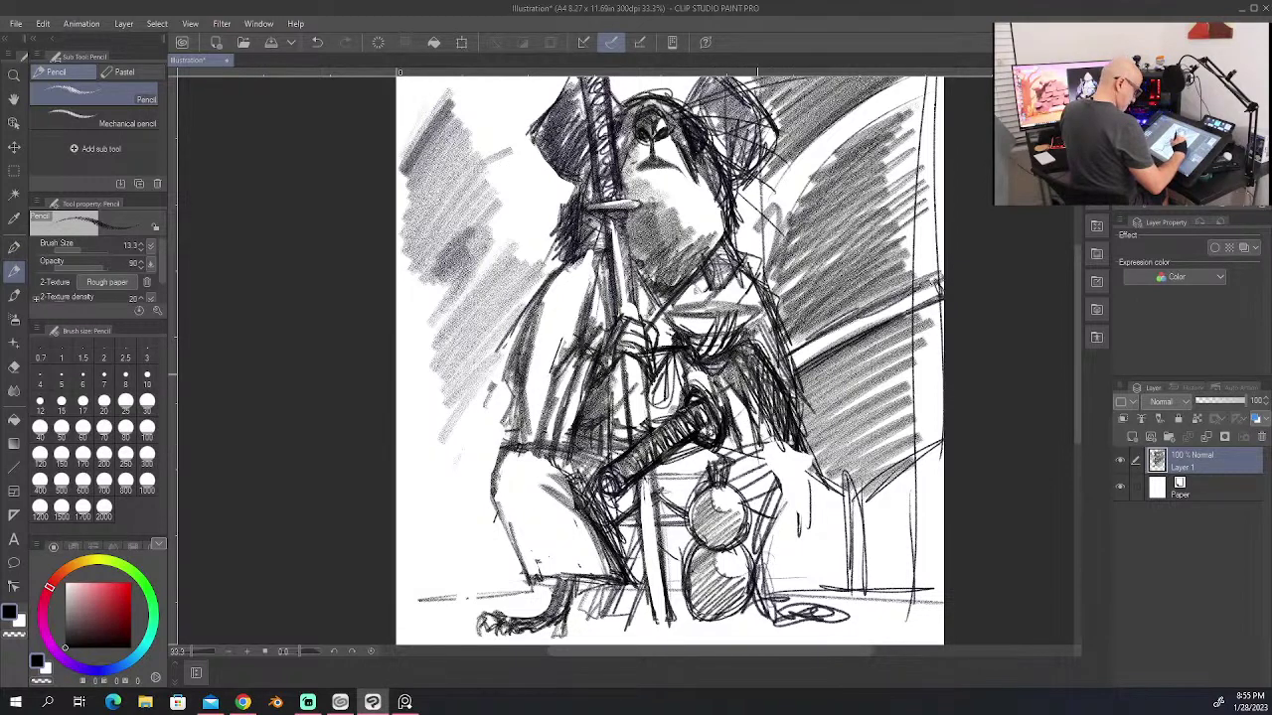
pyautogui.moveTo(756, 332); pyautogui.dragTo(744, 343)
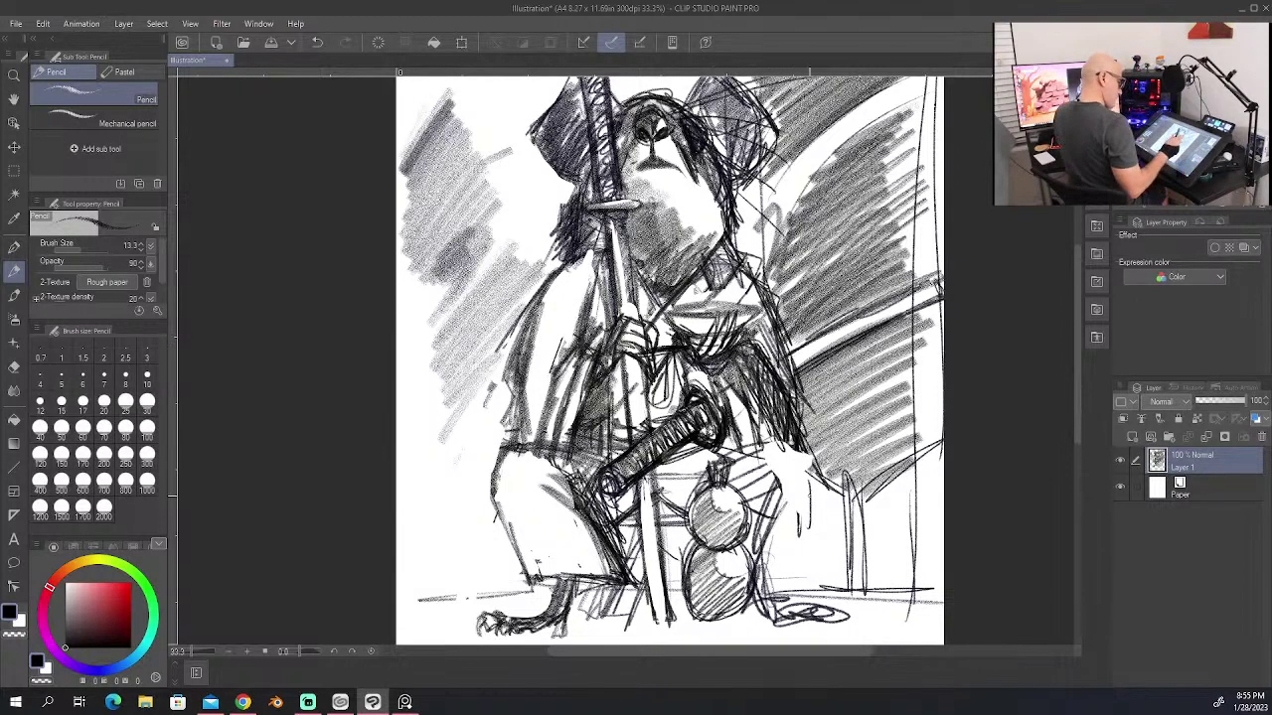
# Step: Lighten a narrow strip along the outer edge of the sleeve on the gourd's side and tidy the shoulder line
pyautogui.moveTo(767, 334); pyautogui.dragTo(787, 383)
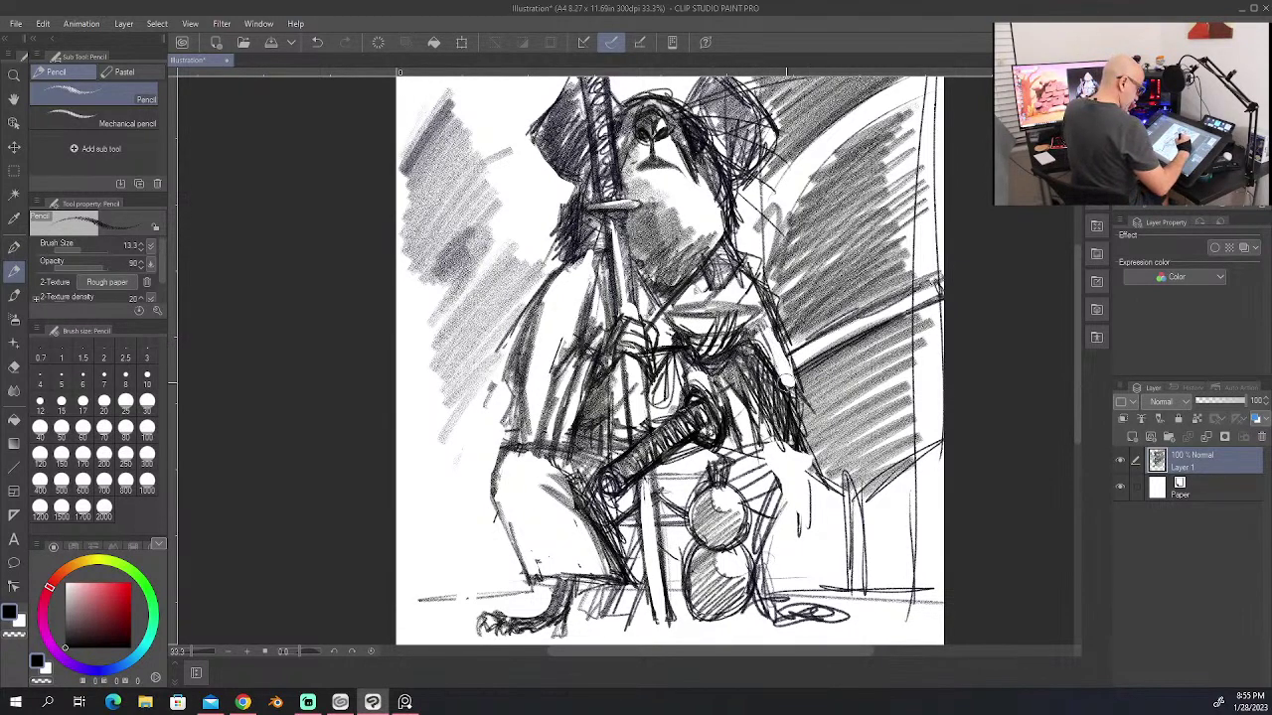
pyautogui.moveTo(757, 292)
pyautogui.mouseDown()
pyautogui.moveTo(727, 281)
pyautogui.moveTo(714, 295)
pyautogui.mouseUp()
pyautogui.moveTo(731, 233)
pyautogui.mouseDown()
pyautogui.moveTo(714, 302)
pyautogui.moveTo(755, 299)
pyautogui.moveTo(751, 311)
pyautogui.mouseUp()
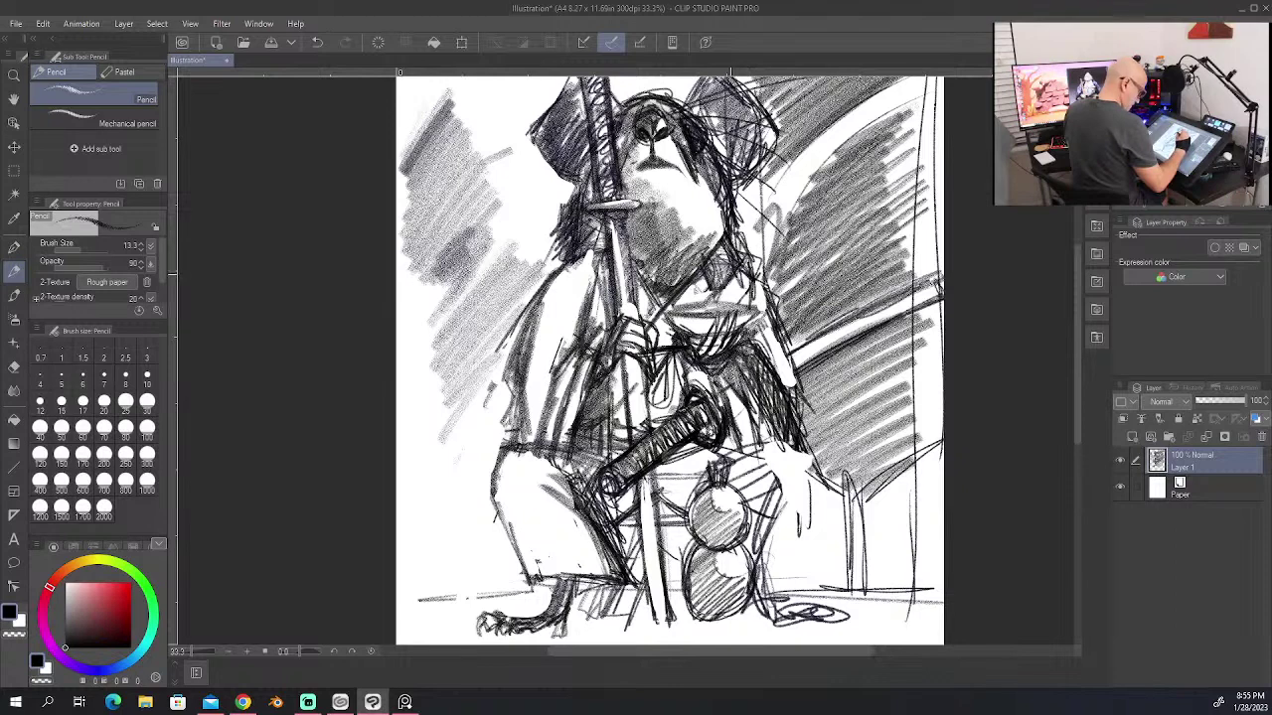
# Step: Clear the scribbled lines below the beard and redraw the robe's collar as a clean diagonal lapel band
pyautogui.moveTo(745, 257); pyautogui.dragTo(716, 301)
pyautogui.moveTo(745, 268)
pyautogui.mouseDown()
pyautogui.moveTo(711, 305)
pyautogui.moveTo(735, 304)
pyautogui.mouseUp()
pyautogui.moveTo(745, 233)
pyautogui.mouseDown()
pyautogui.moveTo(729, 276)
pyautogui.moveTo(738, 266)
pyautogui.moveTo(743, 286)
pyautogui.moveTo(687, 302)
pyautogui.mouseUp()
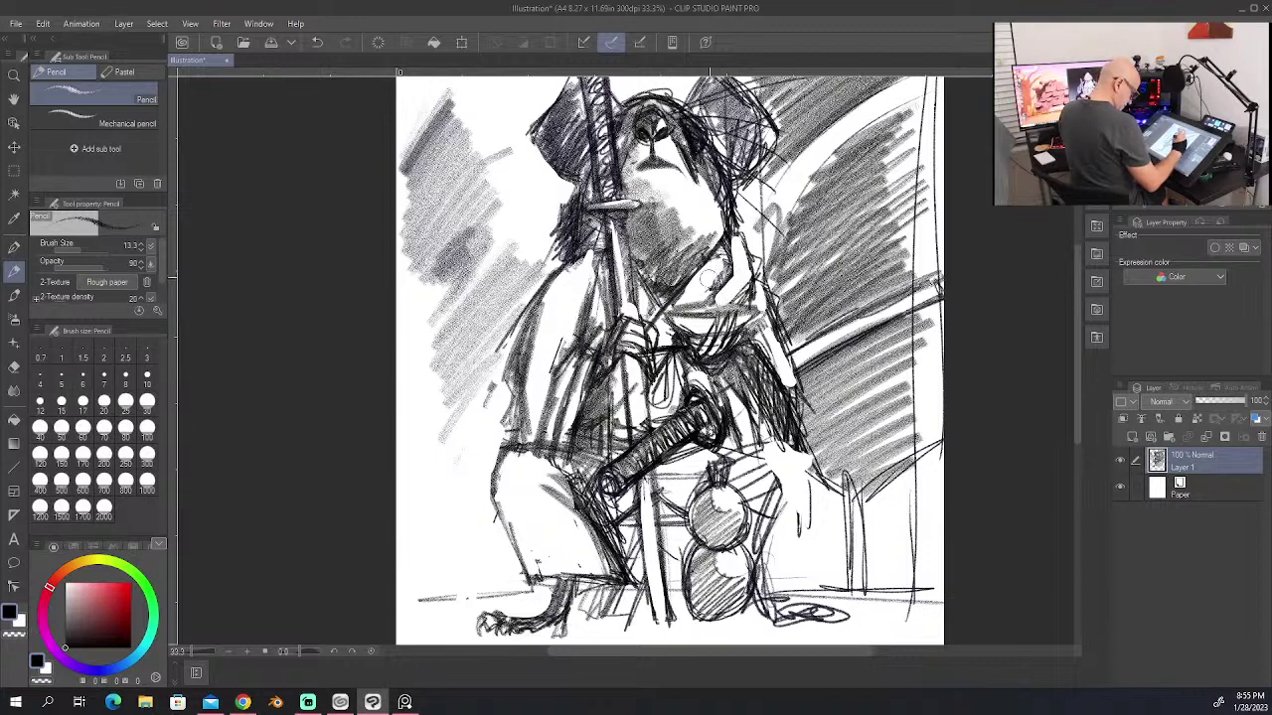
pyautogui.moveTo(725, 255); pyautogui.dragTo(657, 316)
pyautogui.moveTo(733, 262); pyautogui.dragTo(699, 308)
pyautogui.moveTo(713, 292)
pyautogui.mouseDown()
pyautogui.moveTo(688, 322)
pyautogui.moveTo(632, 330)
pyautogui.mouseUp()
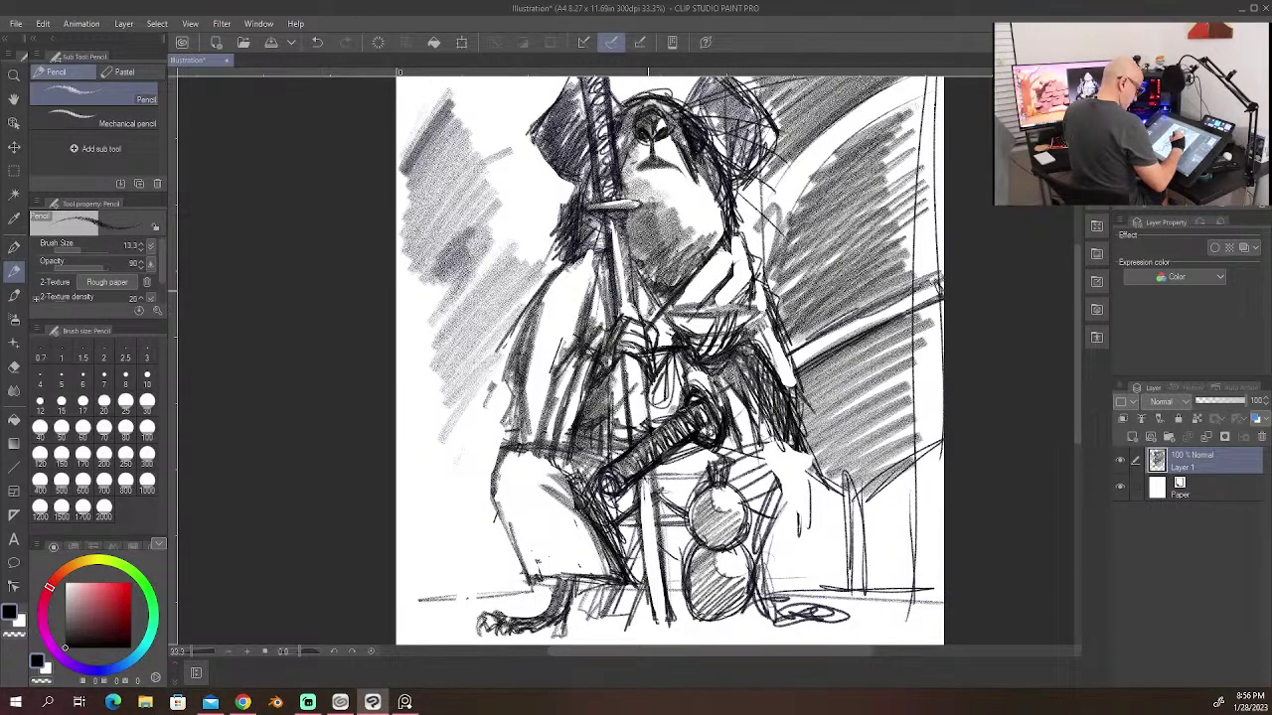
# Step: Hatch the chest beside the diagonal lapel and darken the robe's shadow alongside the upright sword
pyautogui.moveTo(650, 268); pyautogui.dragTo(640, 288)
pyautogui.moveTo(663, 294); pyautogui.dragTo(654, 310)
pyautogui.moveTo(725, 234)
pyautogui.mouseDown()
pyautogui.moveTo(697, 276)
pyautogui.moveTo(717, 302)
pyautogui.moveTo(737, 284)
pyautogui.moveTo(733, 265)
pyautogui.moveTo(723, 288)
pyautogui.mouseUp()
pyautogui.moveTo(751, 264)
pyautogui.mouseDown()
pyautogui.moveTo(717, 306)
pyautogui.moveTo(727, 302)
pyautogui.mouseUp()
pyautogui.moveTo(731, 304); pyautogui.dragTo(712, 318)
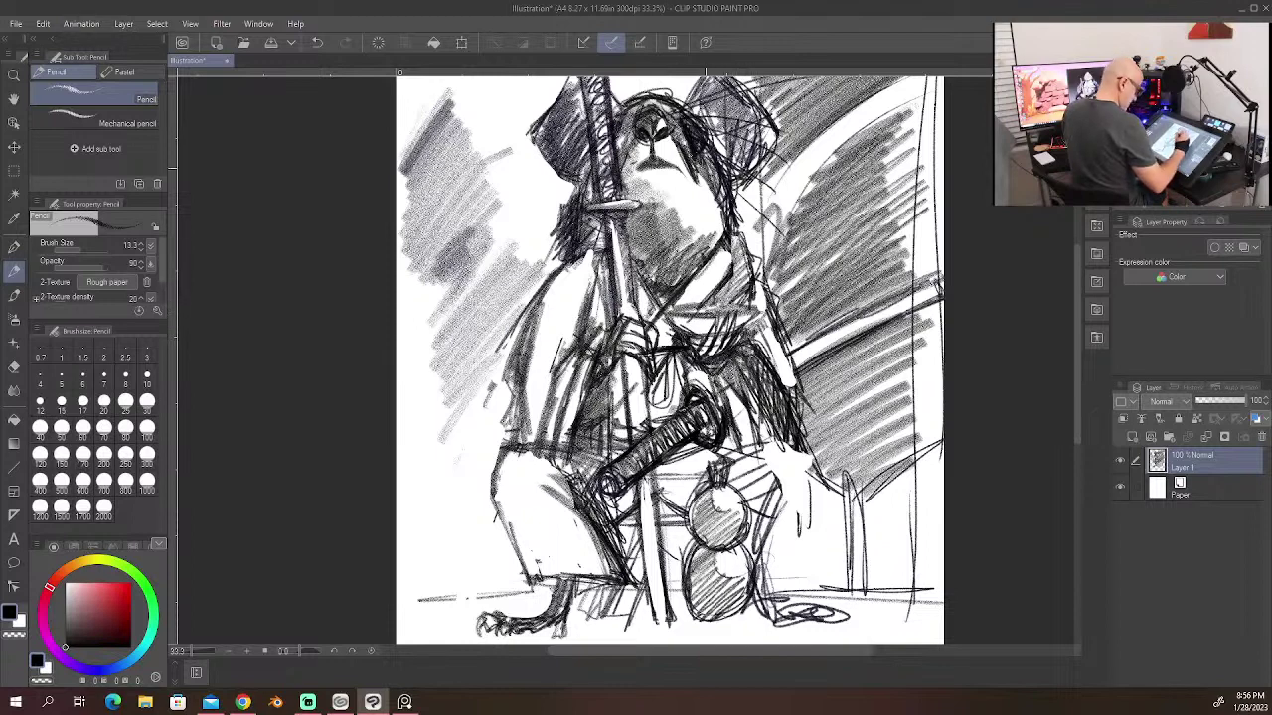
pyautogui.moveTo(594, 253)
pyautogui.mouseDown()
pyautogui.moveTo(594, 328)
pyautogui.moveTo(590, 292)
pyautogui.mouseUp()
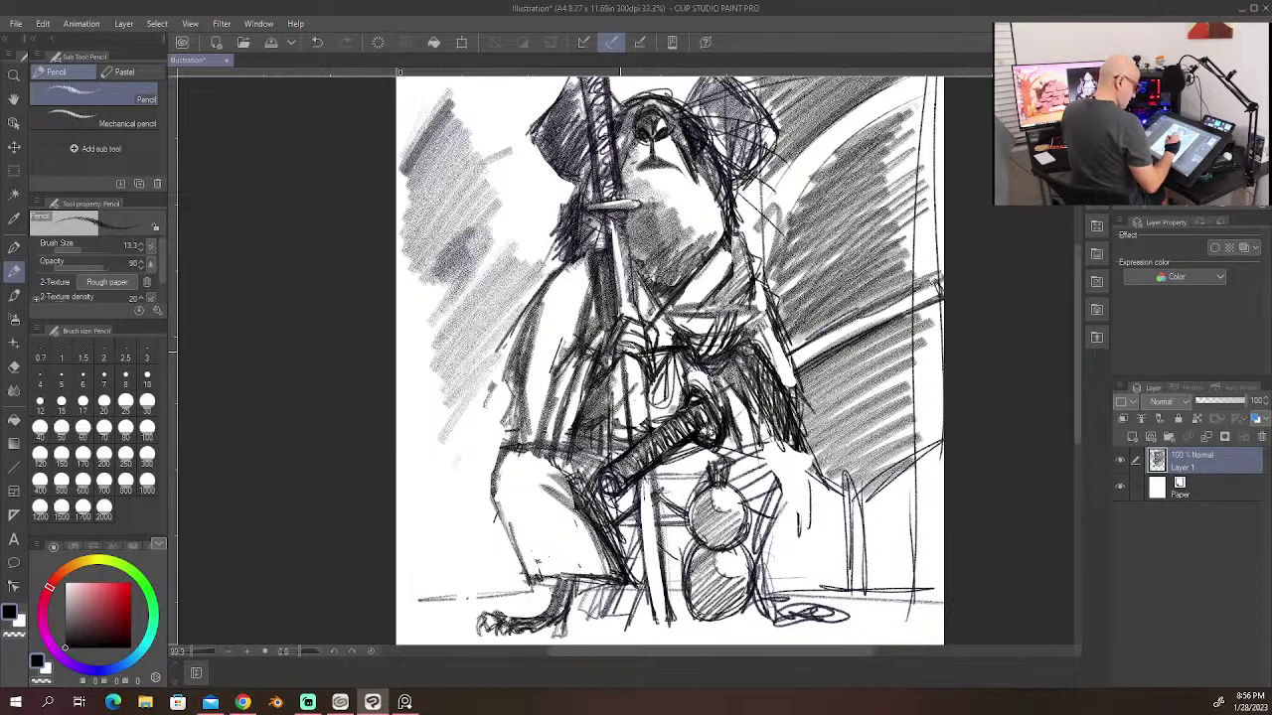
# Step: Rework the robe between the gripping hand and diagonal hilt into light areas with sparse folds, and darken the collar's edge
pyautogui.moveTo(618, 349); pyautogui.dragTo(592, 417)
pyautogui.moveTo(616, 365); pyautogui.dragTo(586, 427)
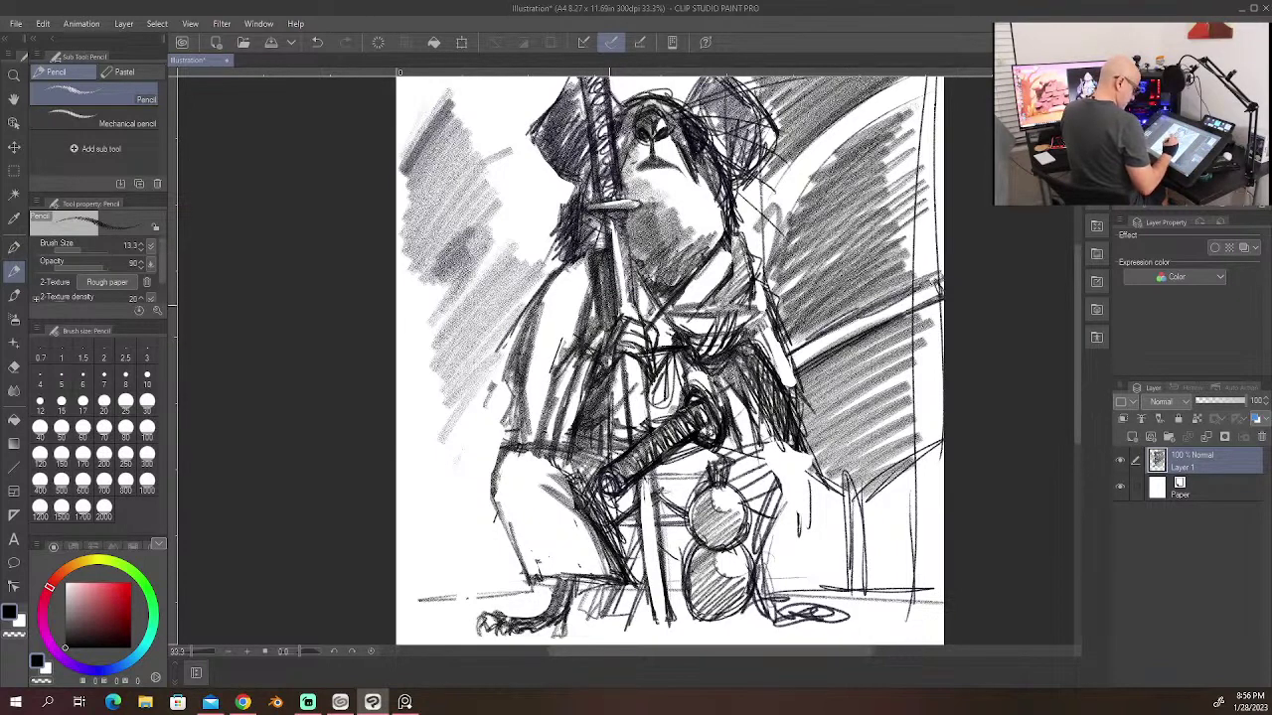
pyautogui.moveTo(614, 385)
pyautogui.mouseDown()
pyautogui.moveTo(592, 463)
pyautogui.moveTo(586, 447)
pyautogui.mouseUp()
pyautogui.moveTo(610, 421); pyautogui.dragTo(594, 433)
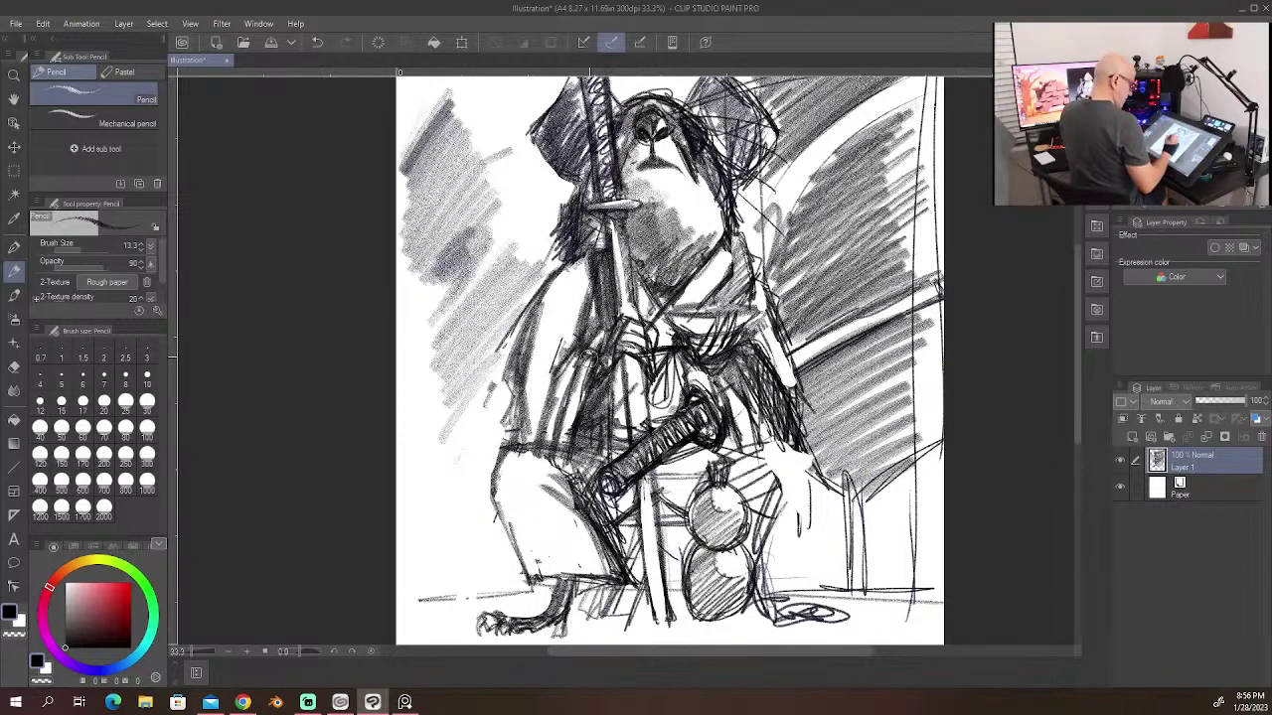
pyautogui.moveTo(605, 389)
pyautogui.mouseDown()
pyautogui.moveTo(591, 424)
pyautogui.moveTo(614, 406)
pyautogui.moveTo(592, 414)
pyautogui.moveTo(600, 394)
pyautogui.moveTo(586, 425)
pyautogui.moveTo(614, 409)
pyautogui.moveTo(584, 425)
pyautogui.moveTo(624, 427)
pyautogui.moveTo(606, 419)
pyautogui.mouseUp()
pyautogui.moveTo(626, 430)
pyautogui.mouseDown()
pyautogui.moveTo(587, 438)
pyautogui.moveTo(582, 454)
pyautogui.mouseUp()
pyautogui.moveTo(581, 428)
pyautogui.mouseDown()
pyautogui.moveTo(622, 417)
pyautogui.moveTo(581, 431)
pyautogui.moveTo(626, 439)
pyautogui.mouseUp()
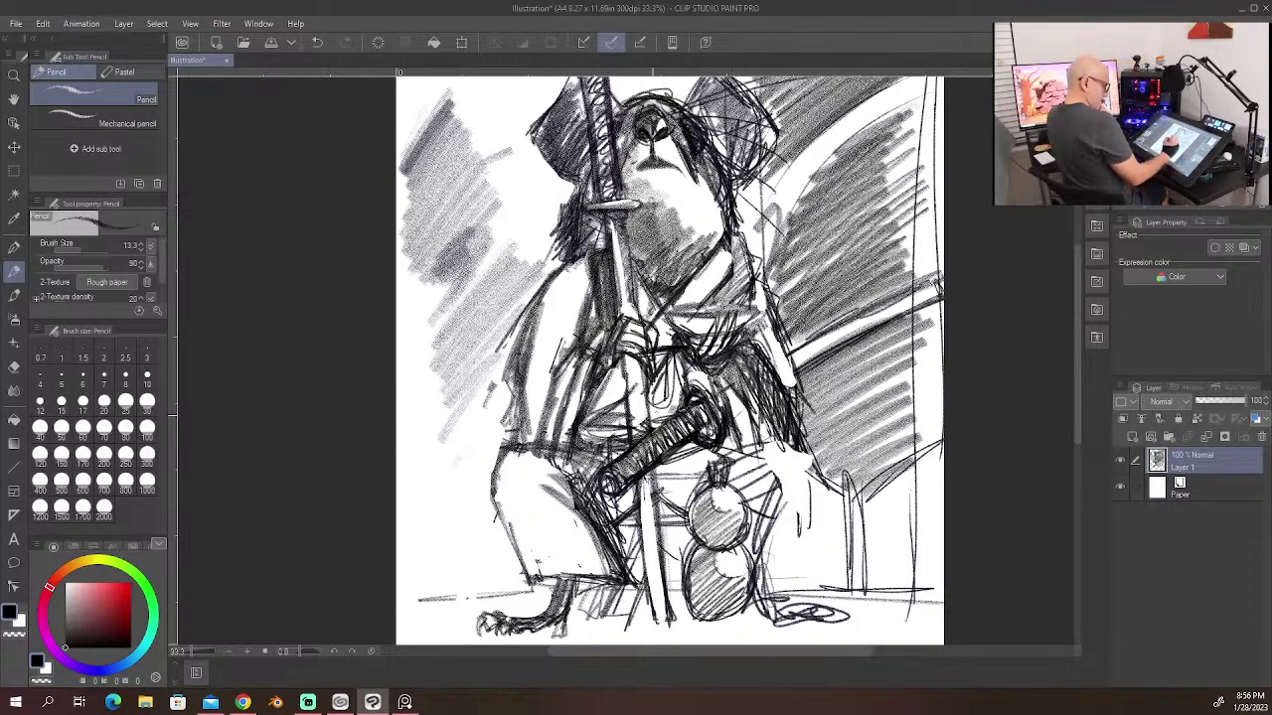
pyautogui.moveTo(735, 244)
pyautogui.mouseDown()
pyautogui.moveTo(706, 302)
pyautogui.moveTo(739, 308)
pyautogui.mouseUp()
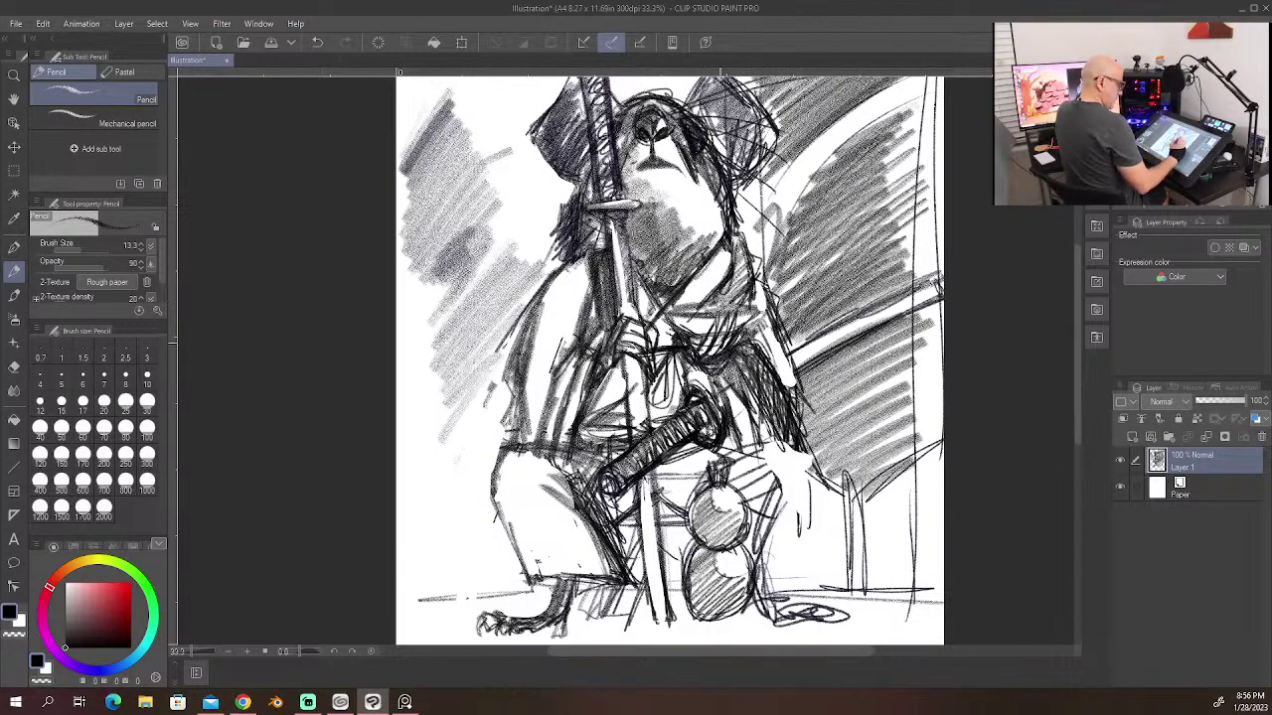
# Step: Draw the sword arm's sleeve hanging over the knee in a dark, rounded point, with heavy shading along its edge
pyautogui.moveTo(570, 398); pyautogui.dragTo(561, 441)
pyautogui.moveTo(594, 351); pyautogui.dragTo(561, 443)
pyautogui.moveTo(585, 383); pyautogui.dragTo(554, 473)
pyautogui.moveTo(575, 415); pyautogui.dragTo(558, 475)
pyautogui.moveTo(574, 431); pyautogui.dragTo(543, 503)
pyautogui.moveTo(552, 451)
pyautogui.mouseDown()
pyautogui.moveTo(535, 503)
pyautogui.moveTo(540, 485)
pyautogui.mouseUp()
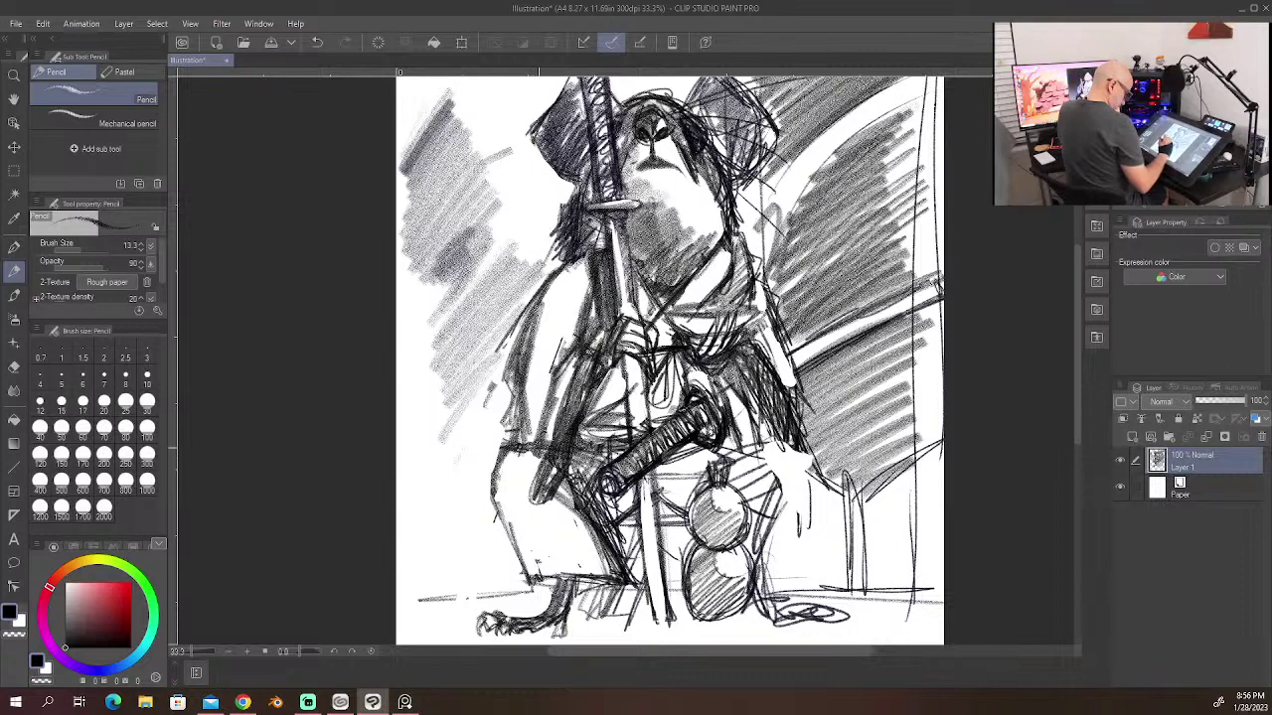
pyautogui.moveTo(536, 423); pyautogui.dragTo(523, 459)
pyautogui.moveTo(534, 429); pyautogui.dragTo(524, 457)
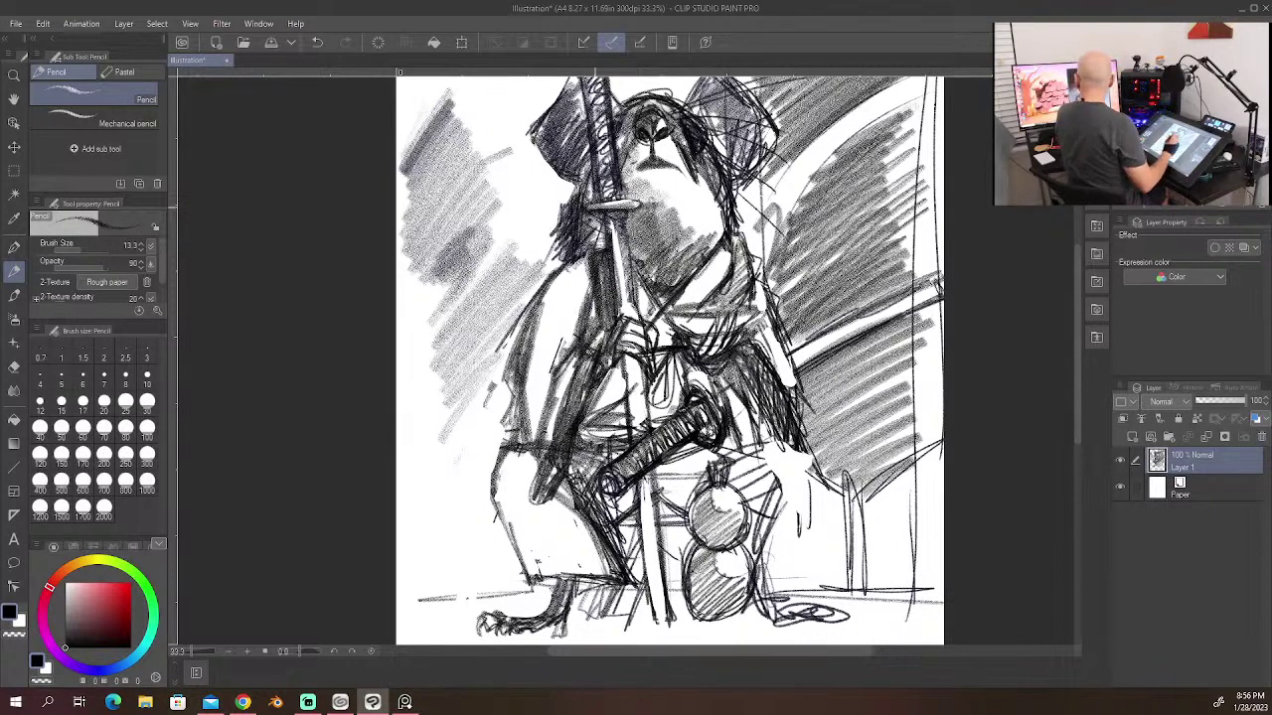
# Step: Add dark wedge-shaped folds at the elbow and upper part of the sword arm's sleeve
pyautogui.moveTo(534, 336)
pyautogui.mouseDown()
pyautogui.moveTo(571, 353)
pyautogui.moveTo(536, 333)
pyautogui.mouseUp()
pyautogui.moveTo(554, 344)
pyautogui.mouseDown()
pyautogui.moveTo(565, 354)
pyautogui.moveTo(523, 362)
pyautogui.mouseUp()
pyautogui.moveTo(557, 348); pyautogui.dragTo(531, 361)
pyautogui.moveTo(572, 347)
pyautogui.mouseDown()
pyautogui.moveTo(532, 361)
pyautogui.moveTo(530, 379)
pyautogui.mouseUp()
pyautogui.moveTo(560, 359); pyautogui.dragTo(536, 371)
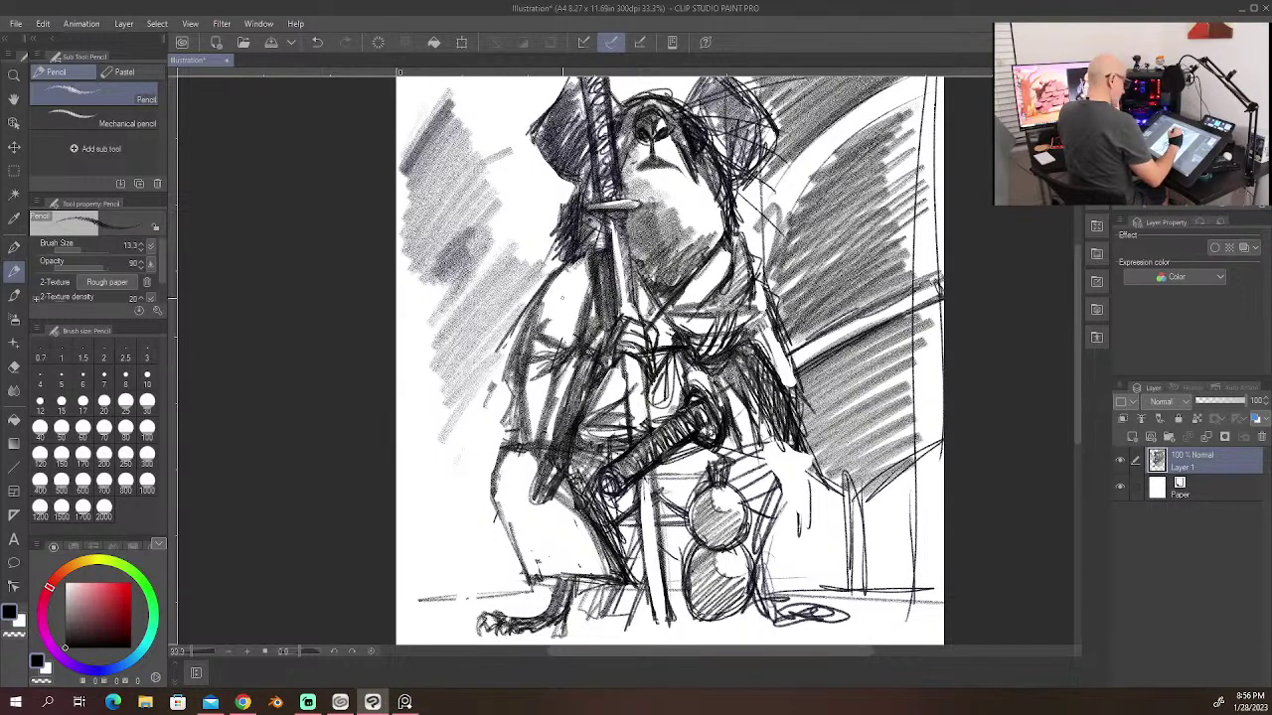
pyautogui.moveTo(571, 288); pyautogui.dragTo(558, 333)
pyautogui.moveTo(573, 280); pyautogui.dragTo(564, 302)
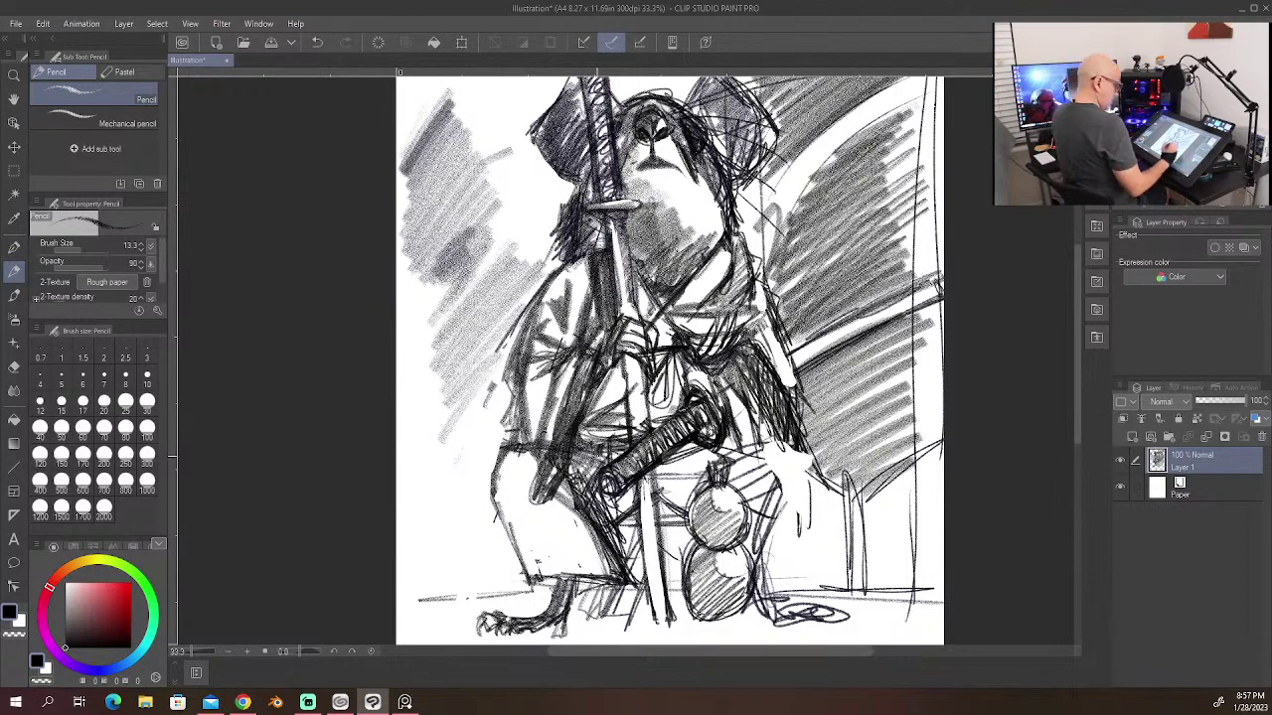
# Step: Clean up the trouser legs, rounding the thigh above the gourd and outlining the leg beside it down to its hem
pyautogui.moveTo(600, 487); pyautogui.dragTo(554, 538)
pyautogui.moveTo(596, 510); pyautogui.dragTo(581, 534)
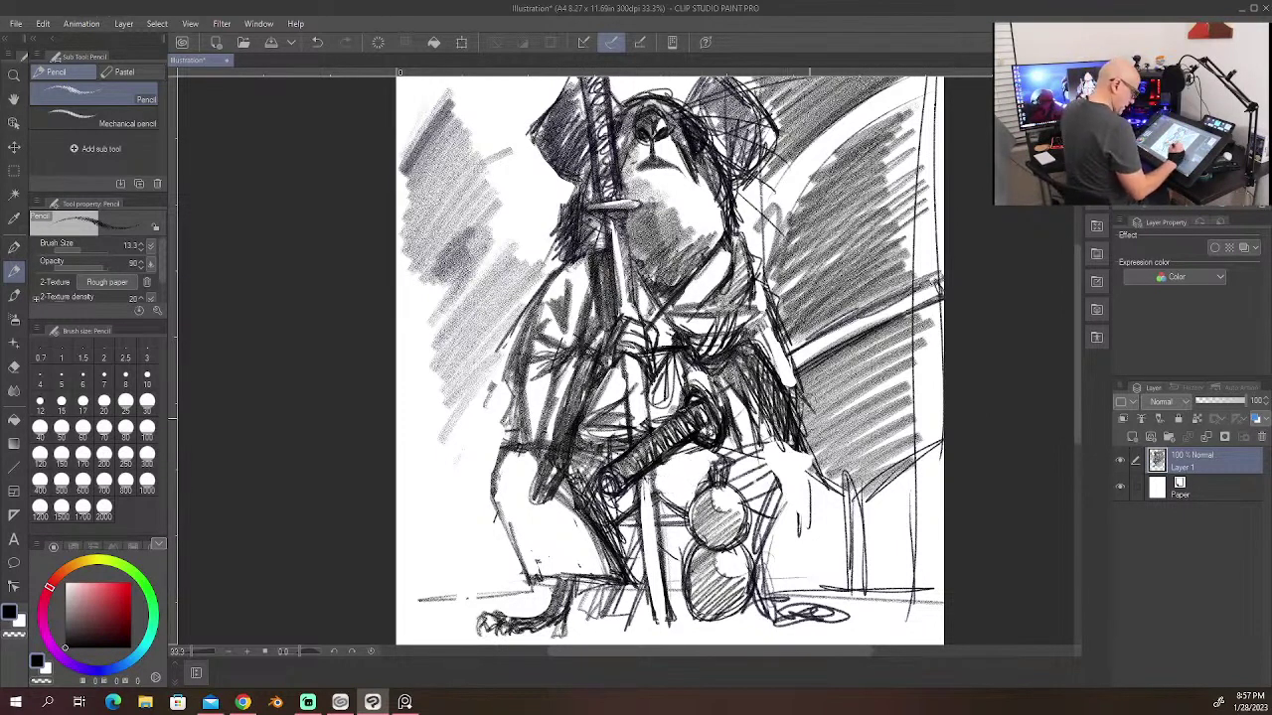
pyautogui.moveTo(783, 443)
pyautogui.mouseDown()
pyautogui.moveTo(824, 467)
pyautogui.moveTo(816, 586)
pyautogui.moveTo(818, 573)
pyautogui.moveTo(791, 581)
pyautogui.moveTo(781, 604)
pyautogui.mouseUp()
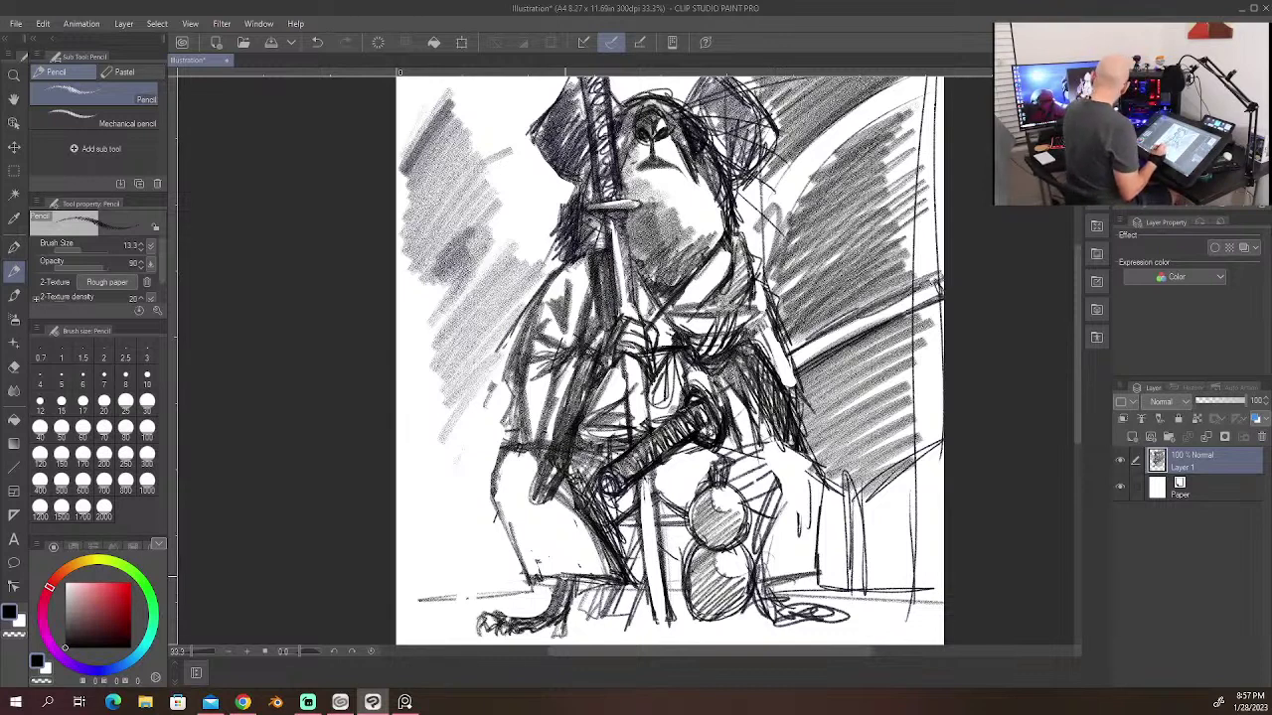
# Step: Erase the clawed foot beneath the leg on the sword arm's side and outline a smooth, elongated foot instead
pyautogui.moveTo(581, 586)
pyautogui.mouseDown()
pyautogui.moveTo(579, 620)
pyautogui.moveTo(543, 632)
pyautogui.mouseUp()
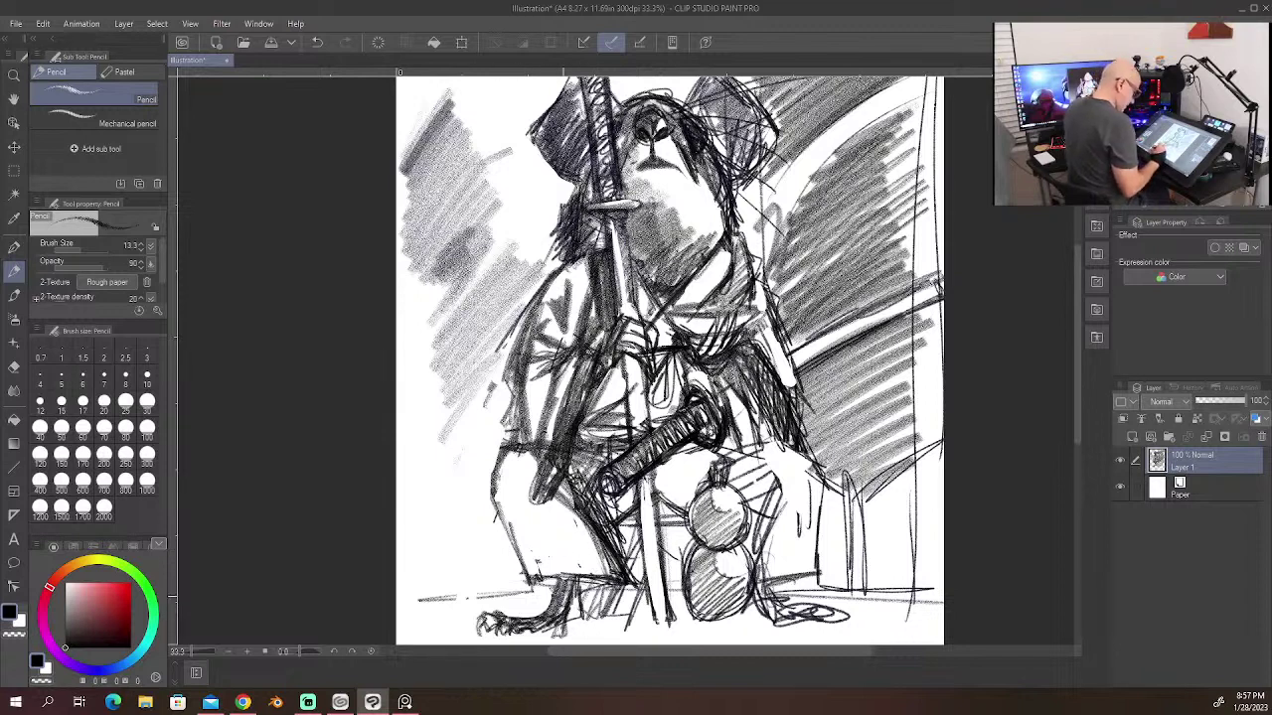
pyautogui.moveTo(571, 586)
pyautogui.mouseDown()
pyautogui.moveTo(556, 616)
pyautogui.moveTo(506, 610)
pyautogui.mouseUp()
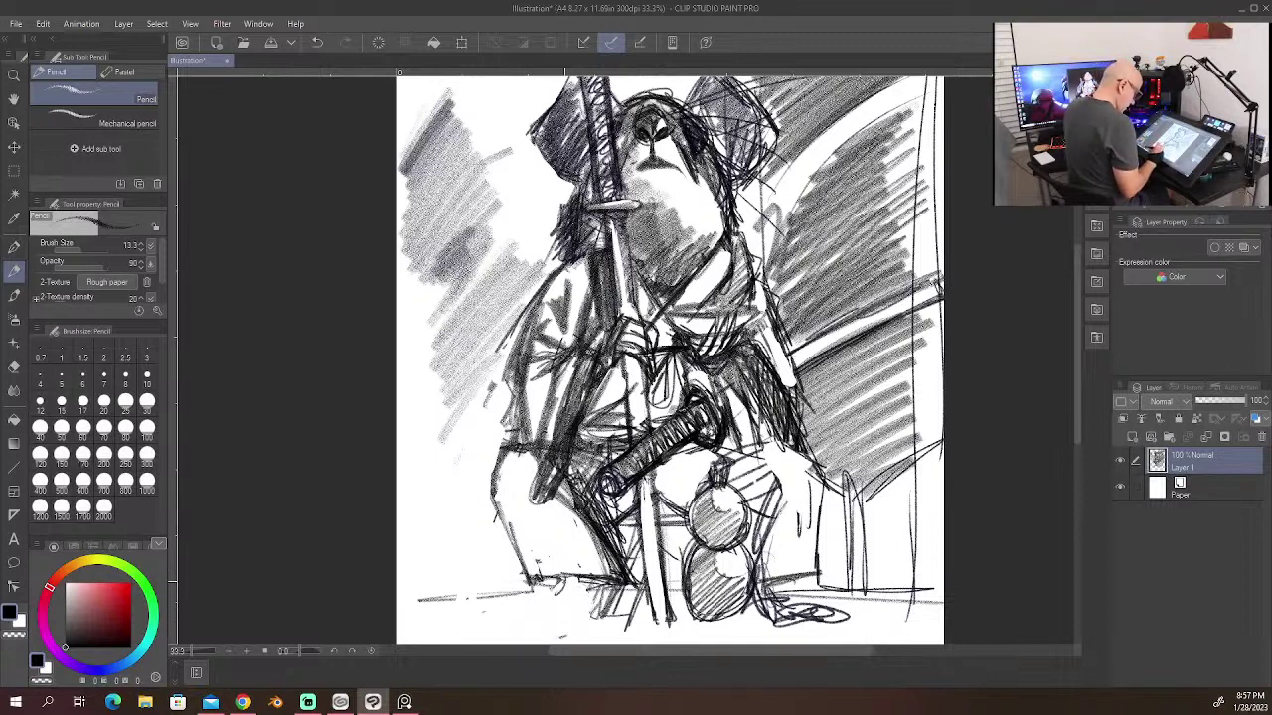
pyautogui.moveTo(544, 603)
pyautogui.mouseDown()
pyautogui.moveTo(471, 624)
pyautogui.moveTo(577, 628)
pyautogui.moveTo(588, 608)
pyautogui.moveTo(548, 628)
pyautogui.moveTo(471, 631)
pyautogui.mouseUp()
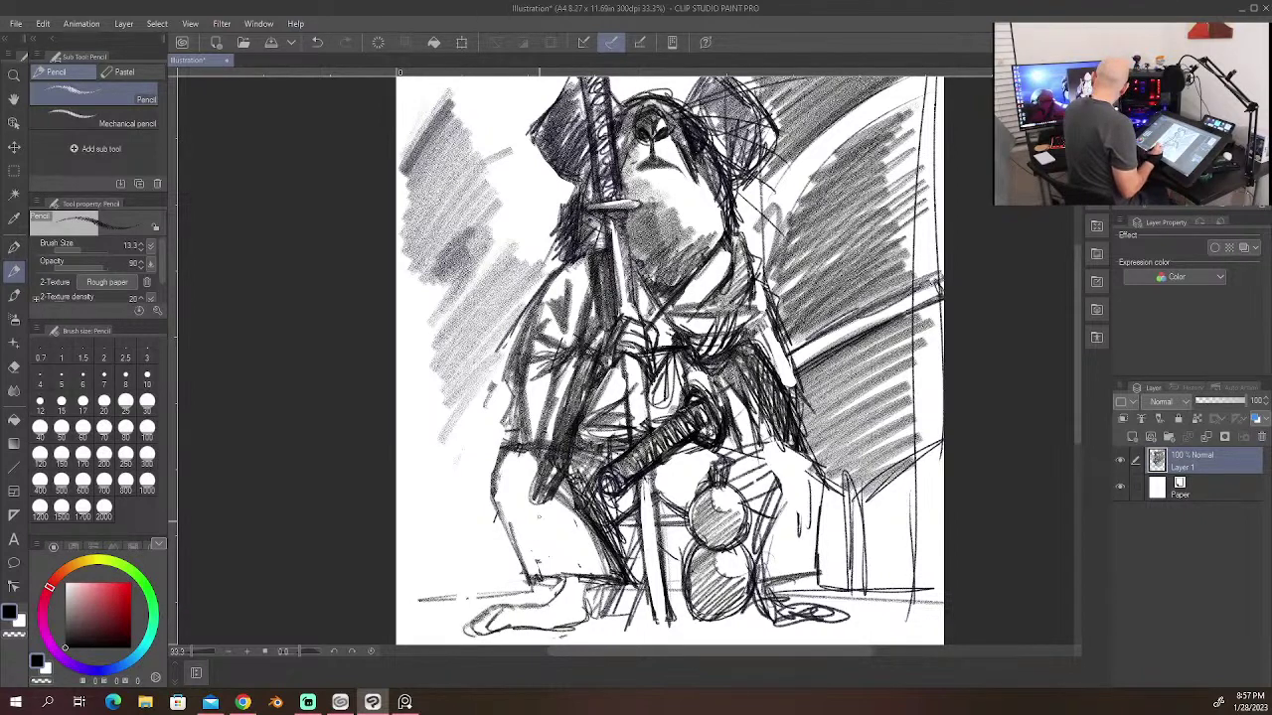
# Step: Draw crossed sandal straps, a sole line and dark ankle shading on the newly outlined foot
pyautogui.moveTo(542, 613); pyautogui.dragTo(594, 597)
pyautogui.moveTo(495, 626)
pyautogui.mouseDown()
pyautogui.moveTo(519, 604)
pyautogui.moveTo(590, 628)
pyautogui.moveTo(594, 574)
pyautogui.mouseUp()
pyautogui.moveTo(563, 600); pyautogui.dragTo(564, 574)
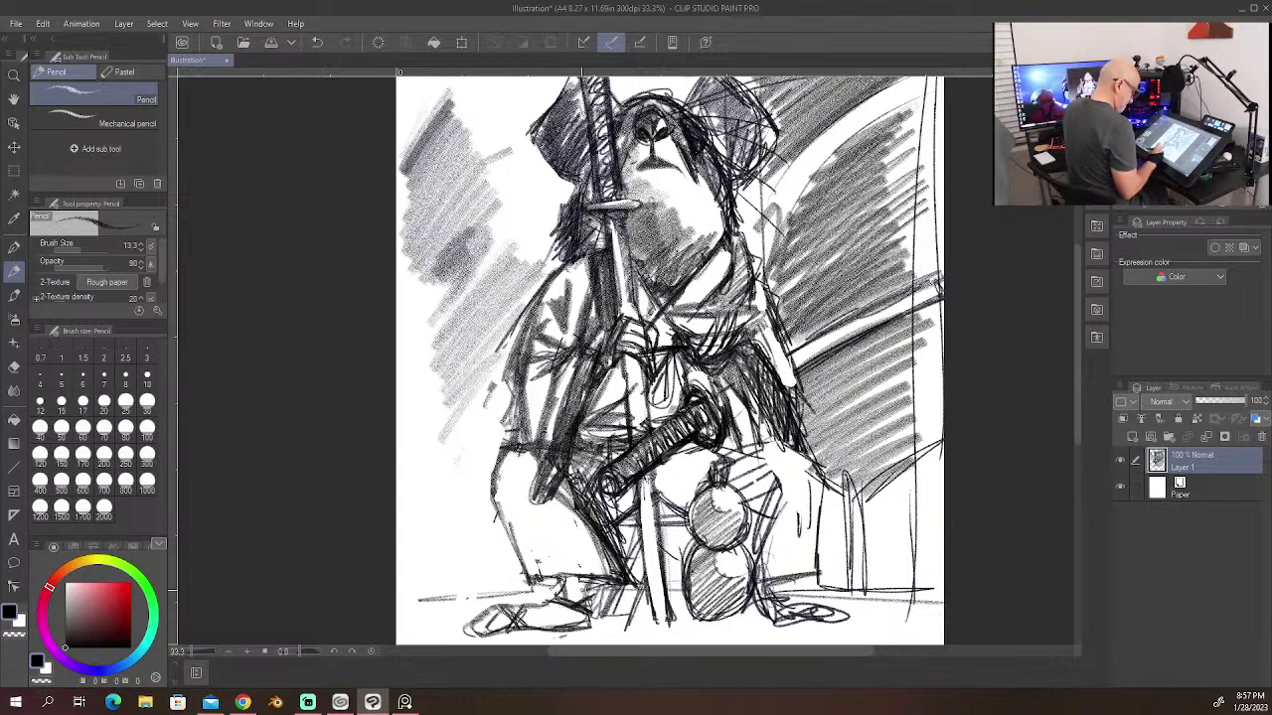
pyautogui.moveTo(584, 598); pyautogui.dragTo(586, 576)
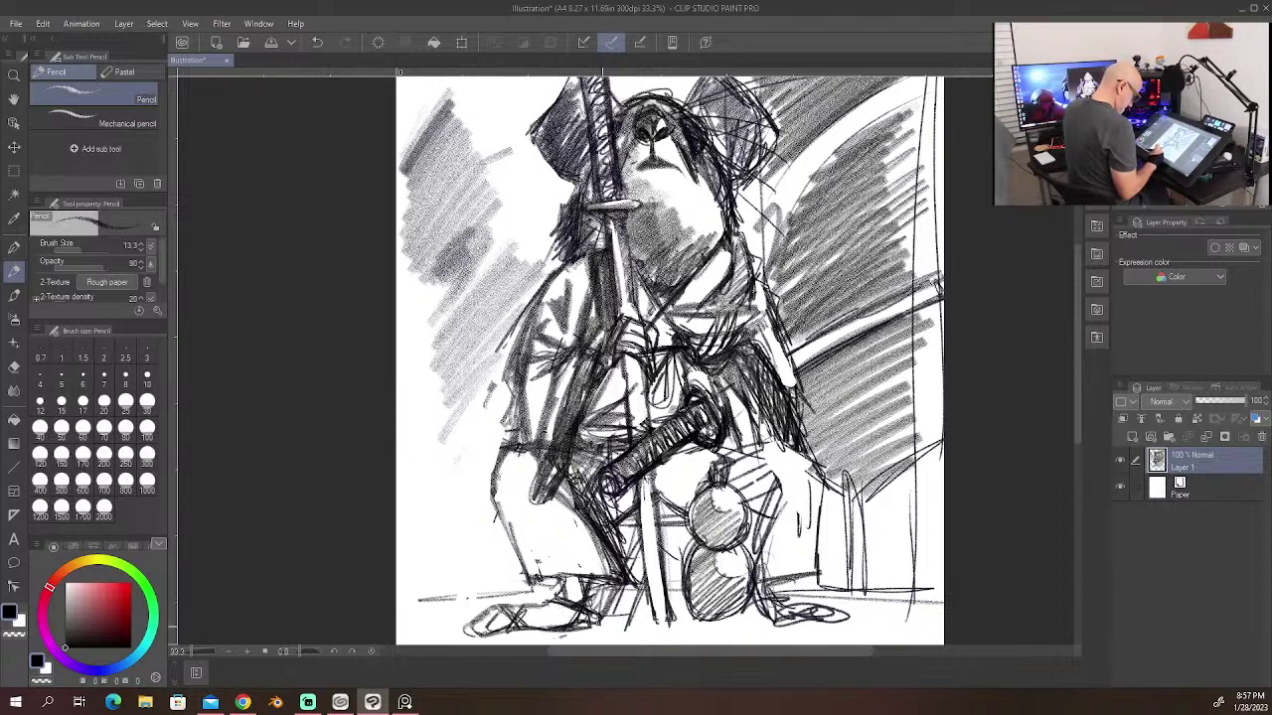
# Step: Erase the looped foot scribble beneath the leg beside the gourd, keeping a few dark ankle strokes
pyautogui.moveTo(750, 608); pyautogui.dragTo(753, 588)
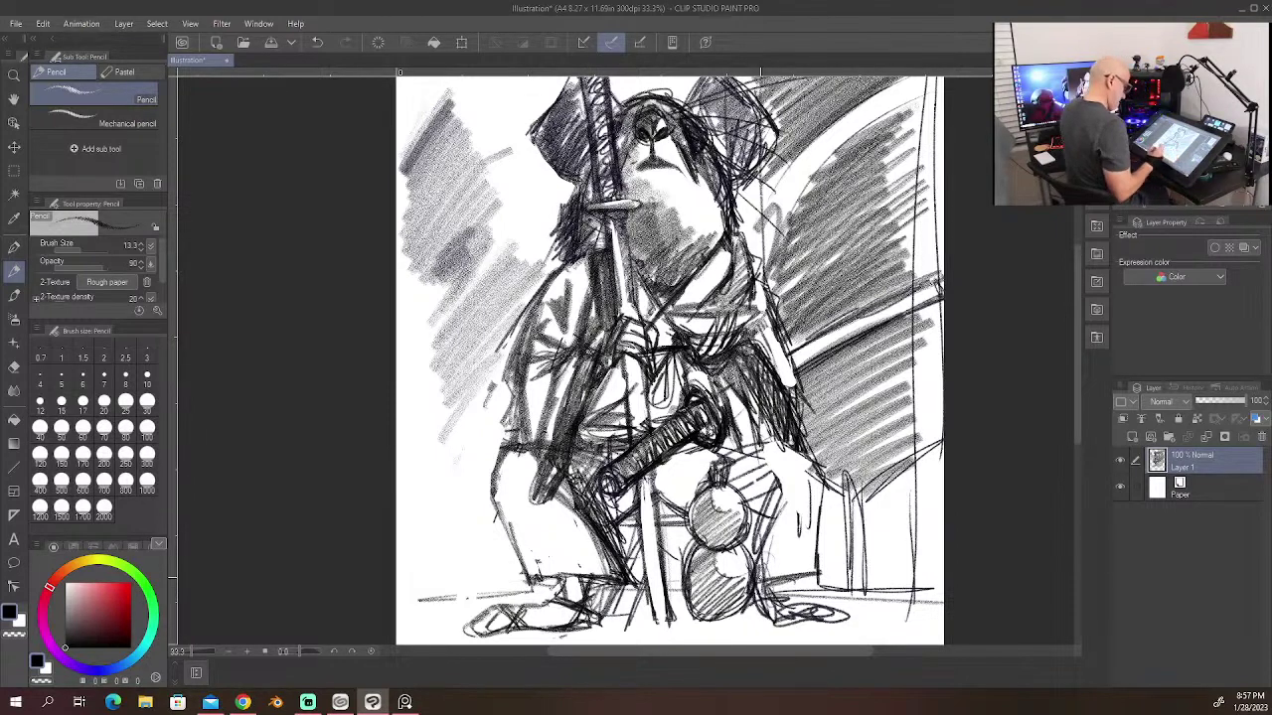
pyautogui.moveTo(502, 605)
pyautogui.mouseDown()
pyautogui.moveTo(523, 628)
pyautogui.moveTo(507, 630)
pyautogui.mouseUp()
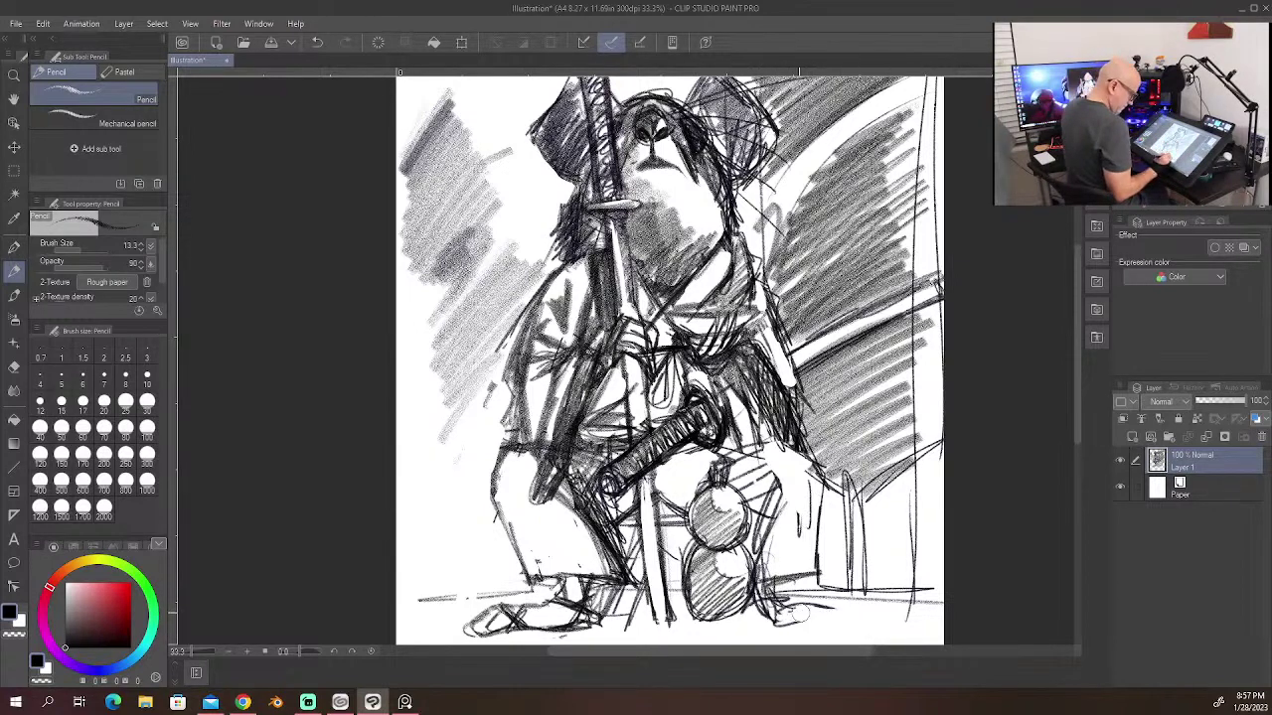
pyautogui.moveTo(771, 624); pyautogui.dragTo(793, 600)
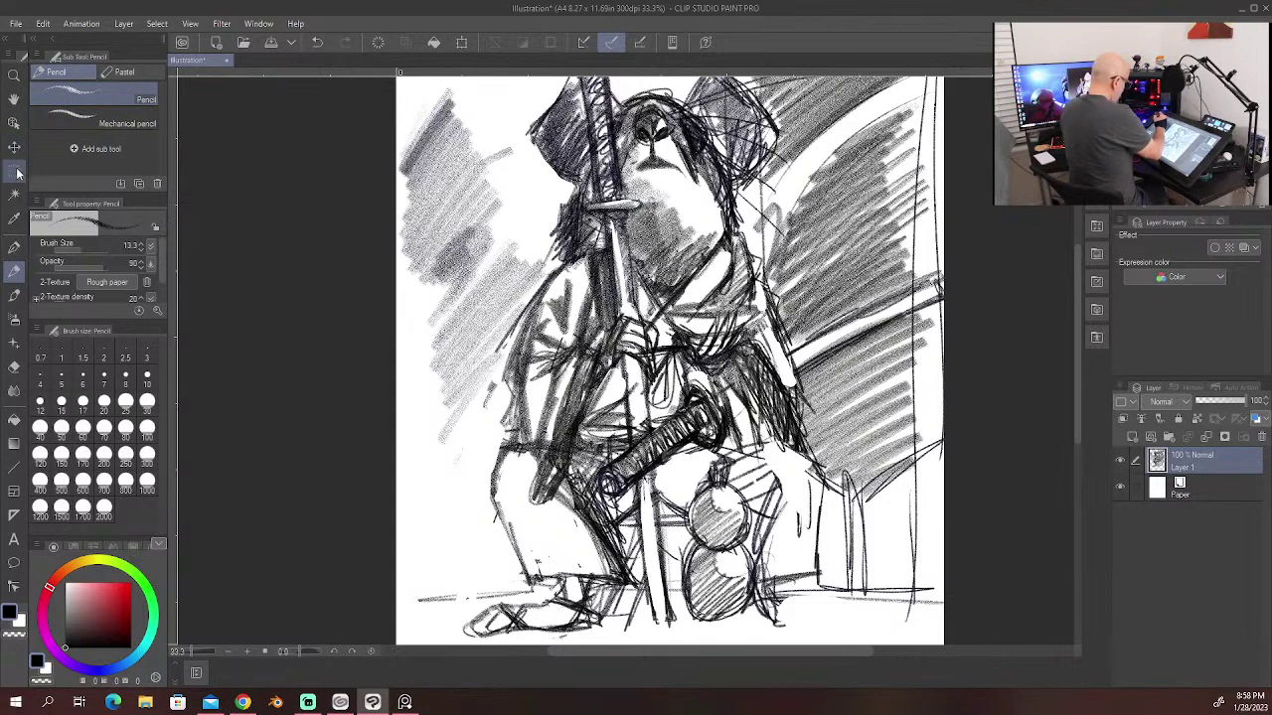
# Step: Select the sandalled foot with the Lasso and paste a copy of it onto a new layer
pyautogui.click(17, 173)
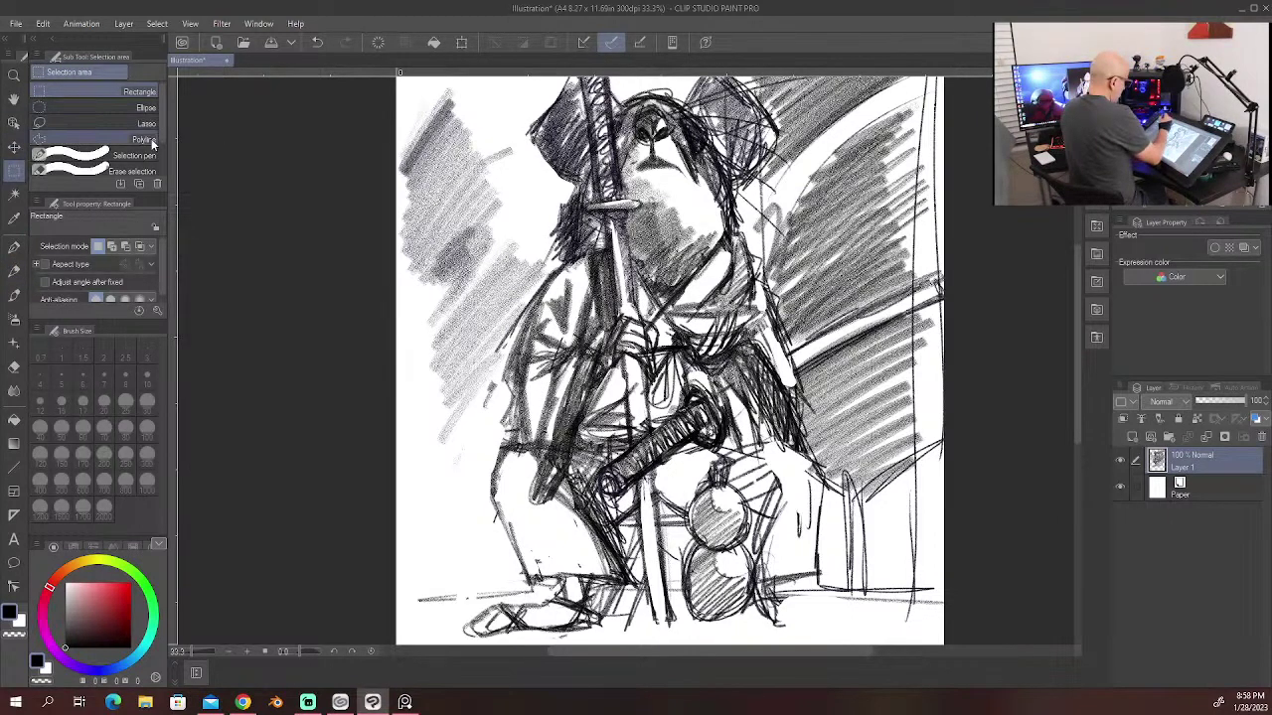
pyautogui.click(146, 123)
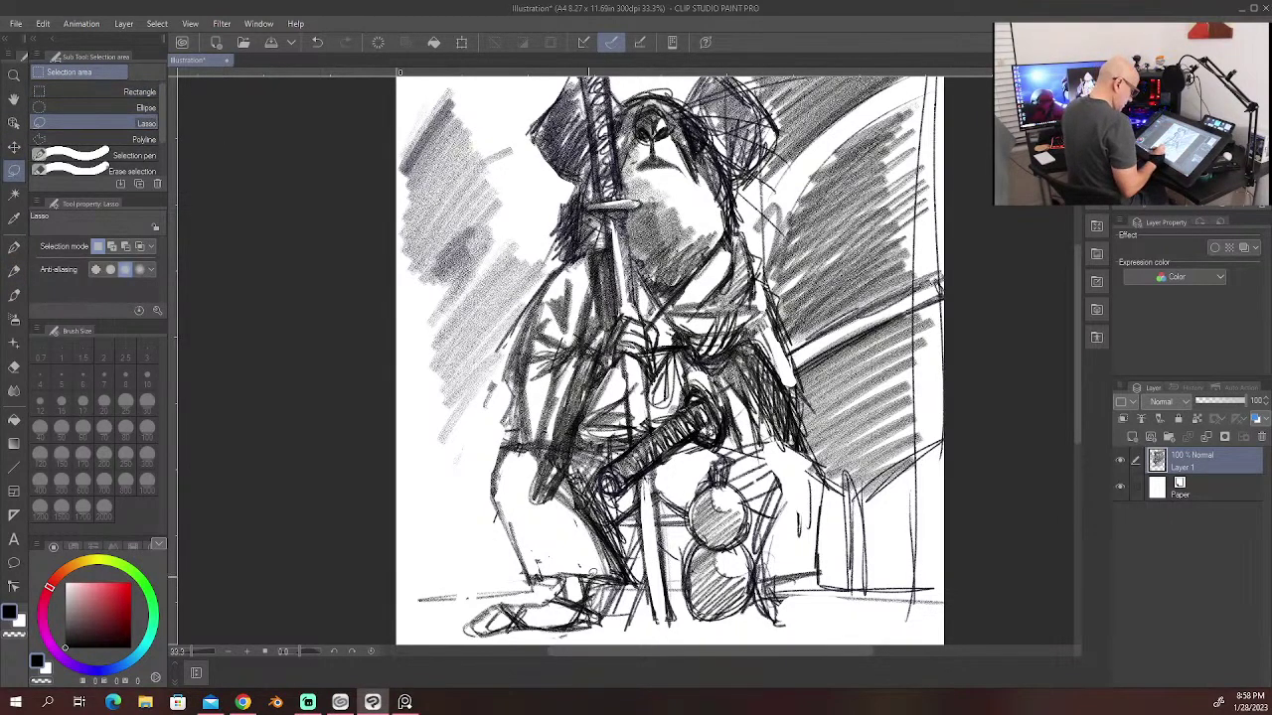
pyautogui.moveTo(588, 575)
pyautogui.mouseDown()
pyautogui.moveTo(613, 628)
pyautogui.moveTo(596, 581)
pyautogui.mouseUp()
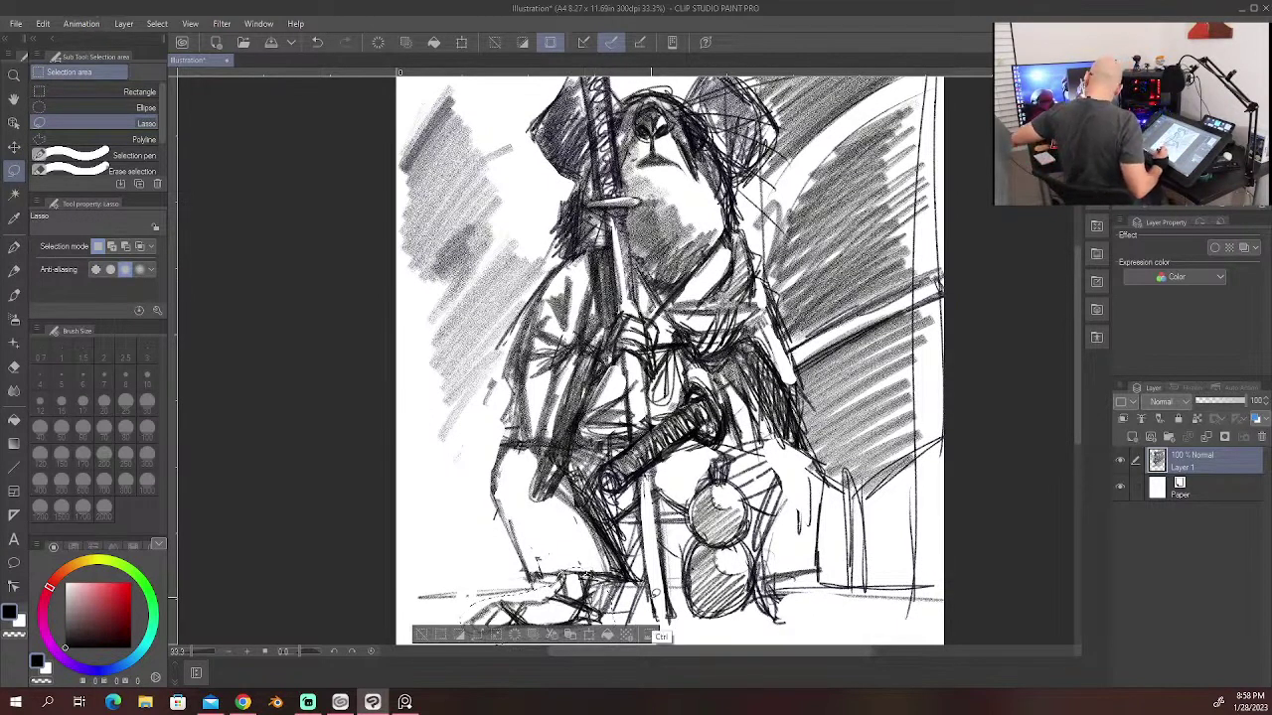
pyautogui.hotkey('ctrl', 'c')
pyautogui.hotkey('ctrl', 'v')
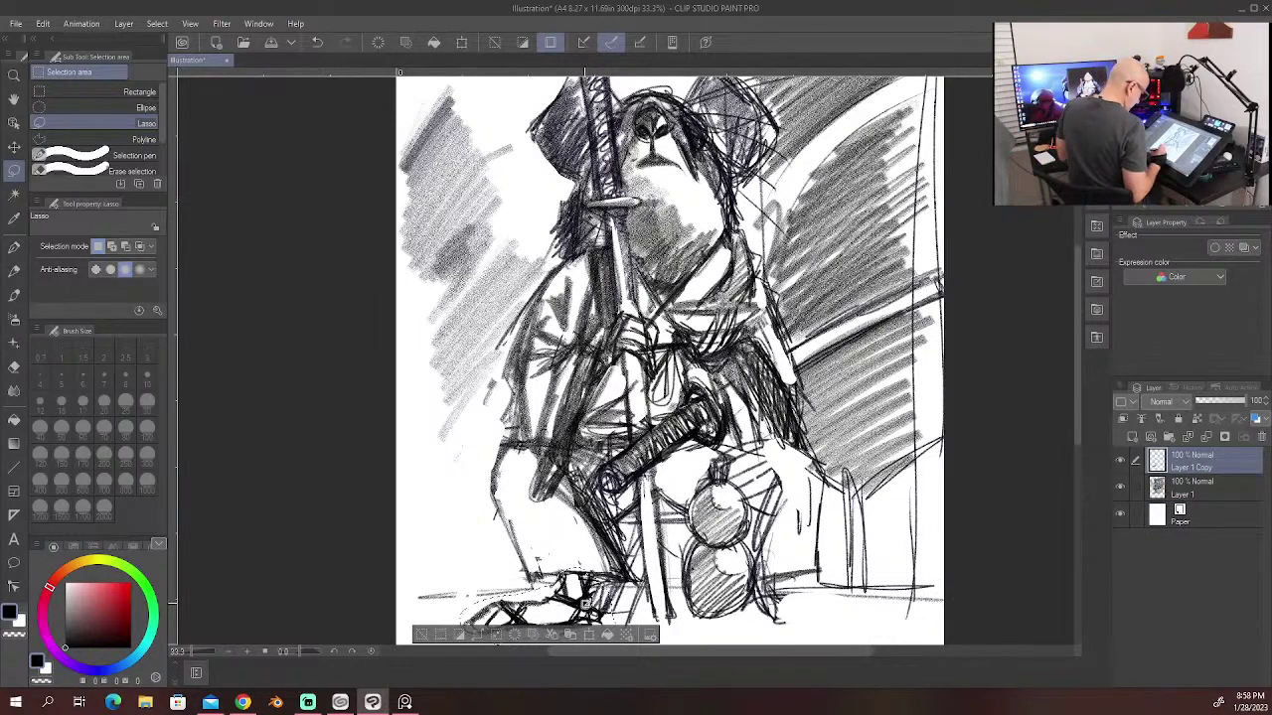
# Step: Move the copied sandalled foot beneath the leg beside the gourd, flip it horizontally and clear the selection
pyautogui.click(14, 146)
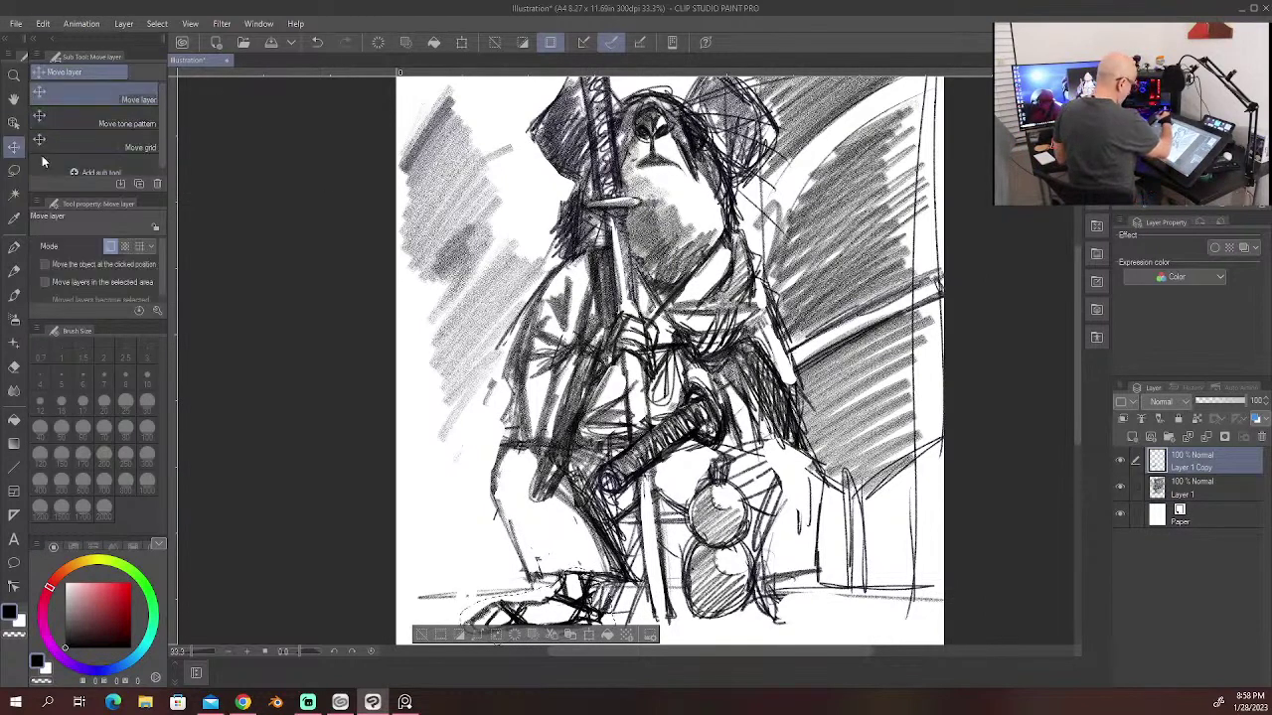
pyautogui.moveTo(556, 596); pyautogui.dragTo(780, 588)
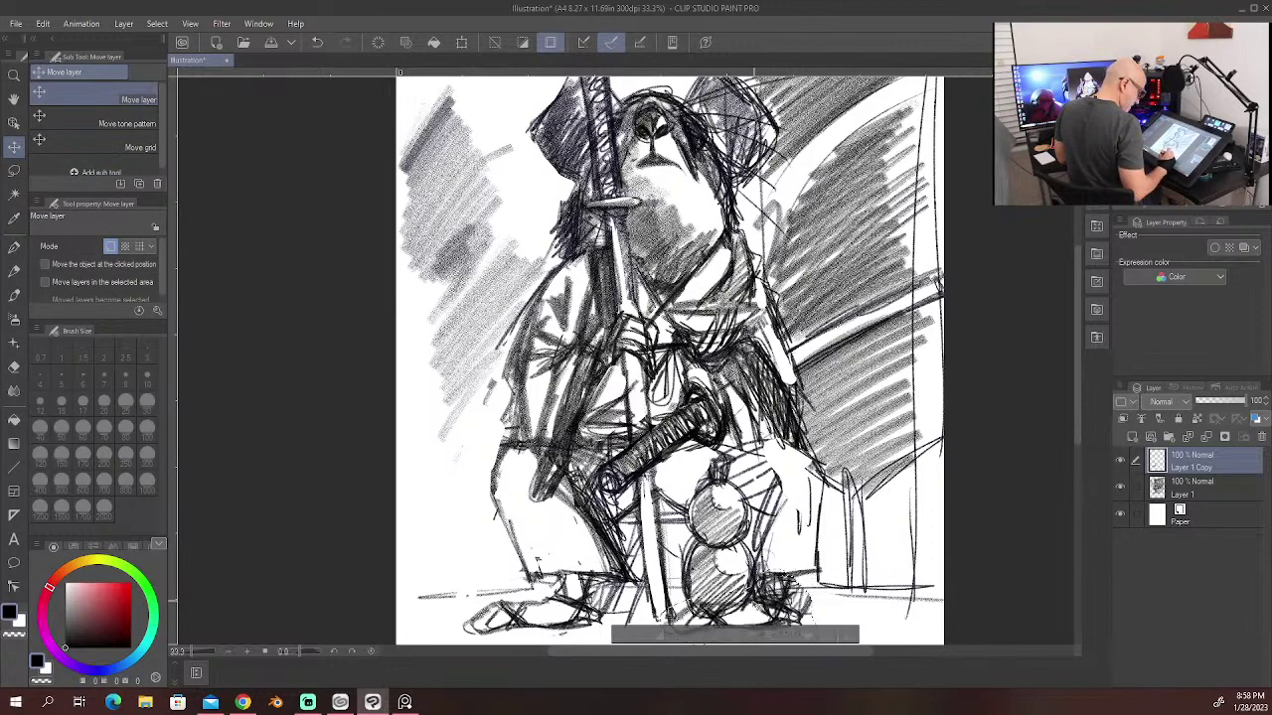
pyautogui.moveTo(785, 581); pyautogui.dragTo(800, 588)
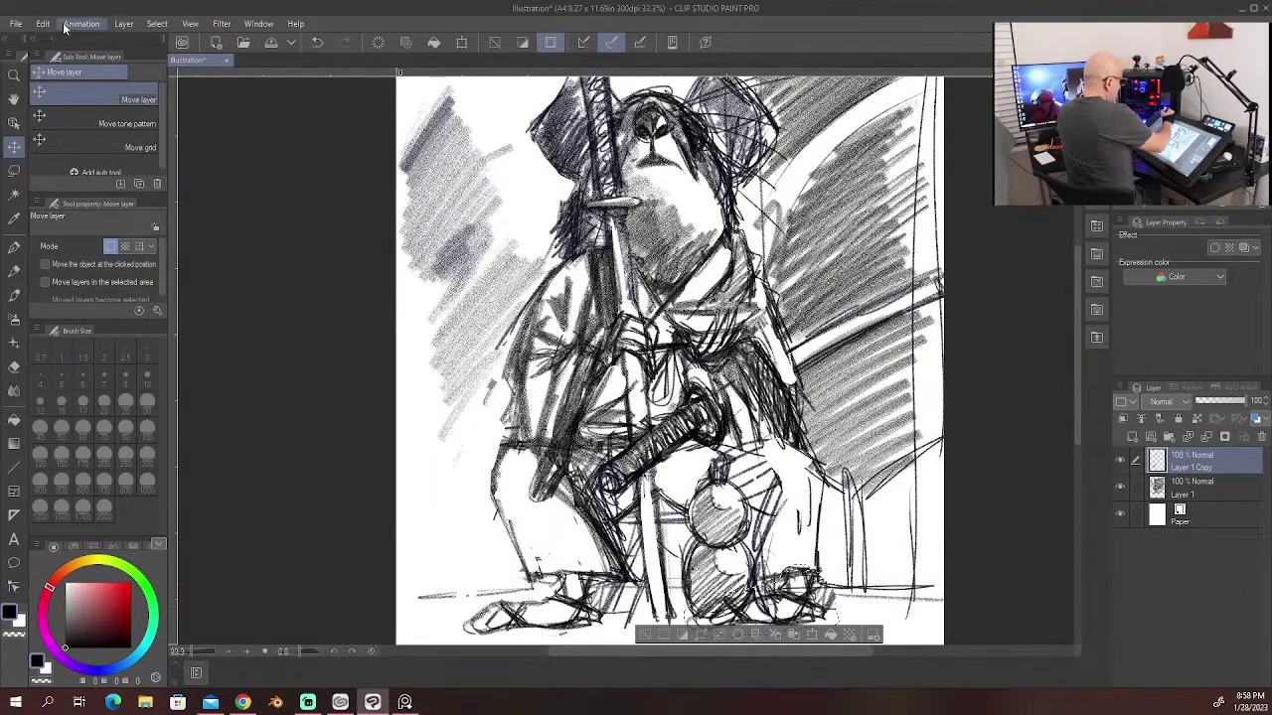
pyautogui.click(43, 23)
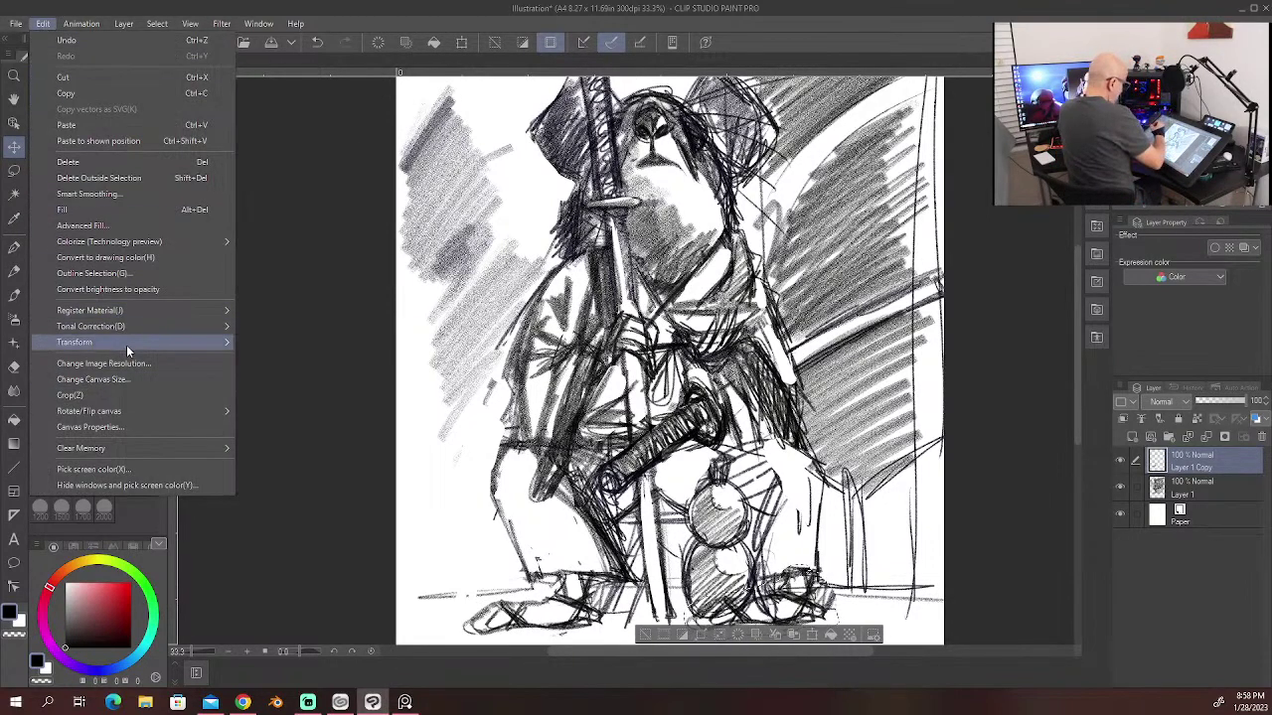
pyautogui.moveTo(130, 342)
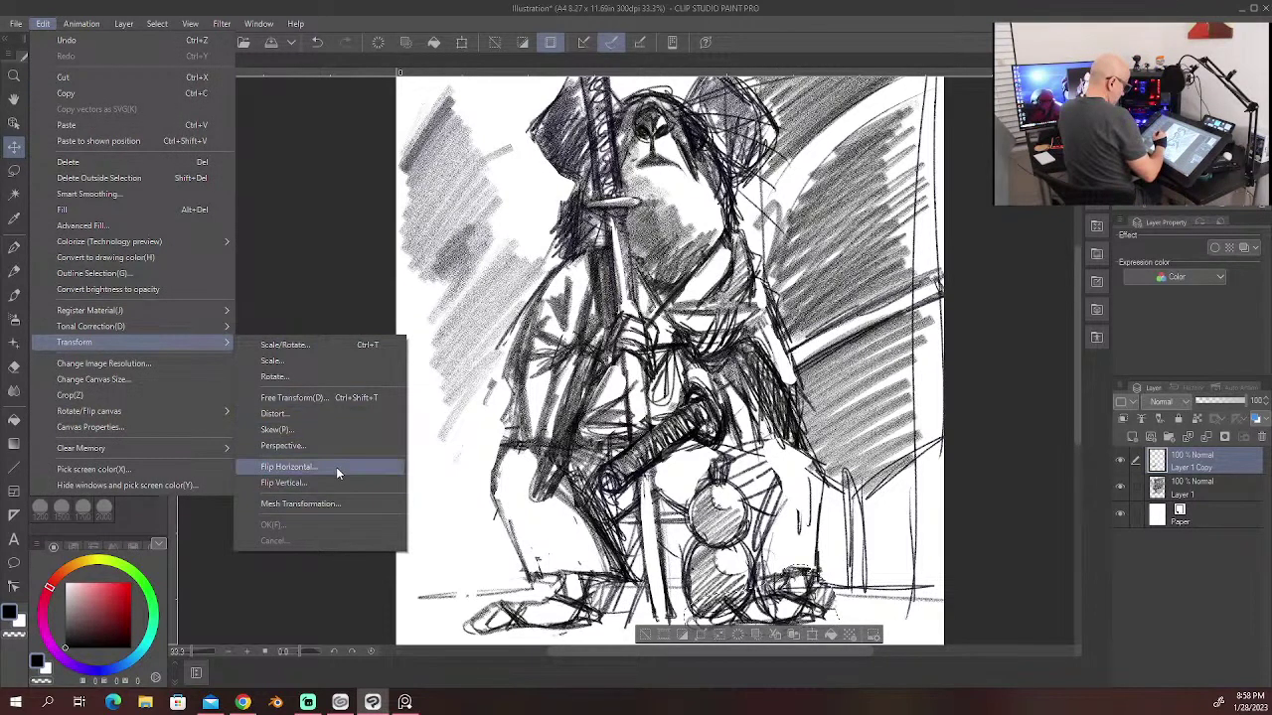
pyautogui.click(336, 465)
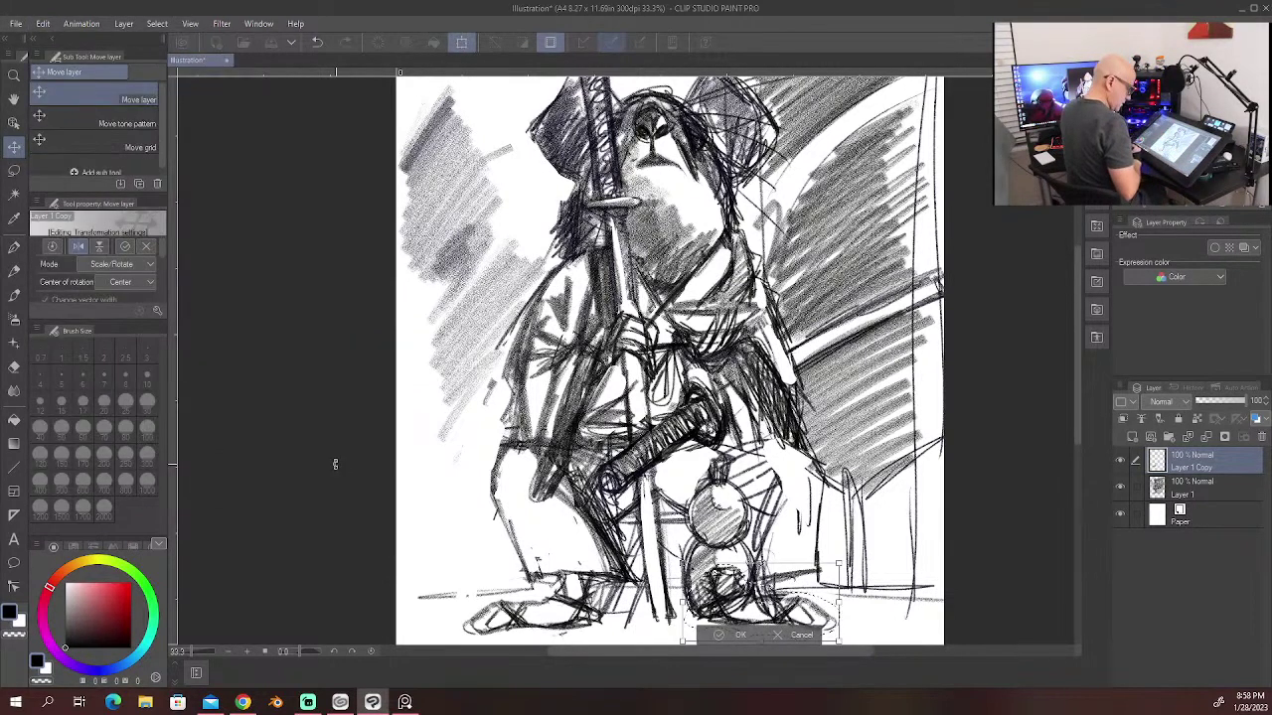
pyautogui.click(740, 634)
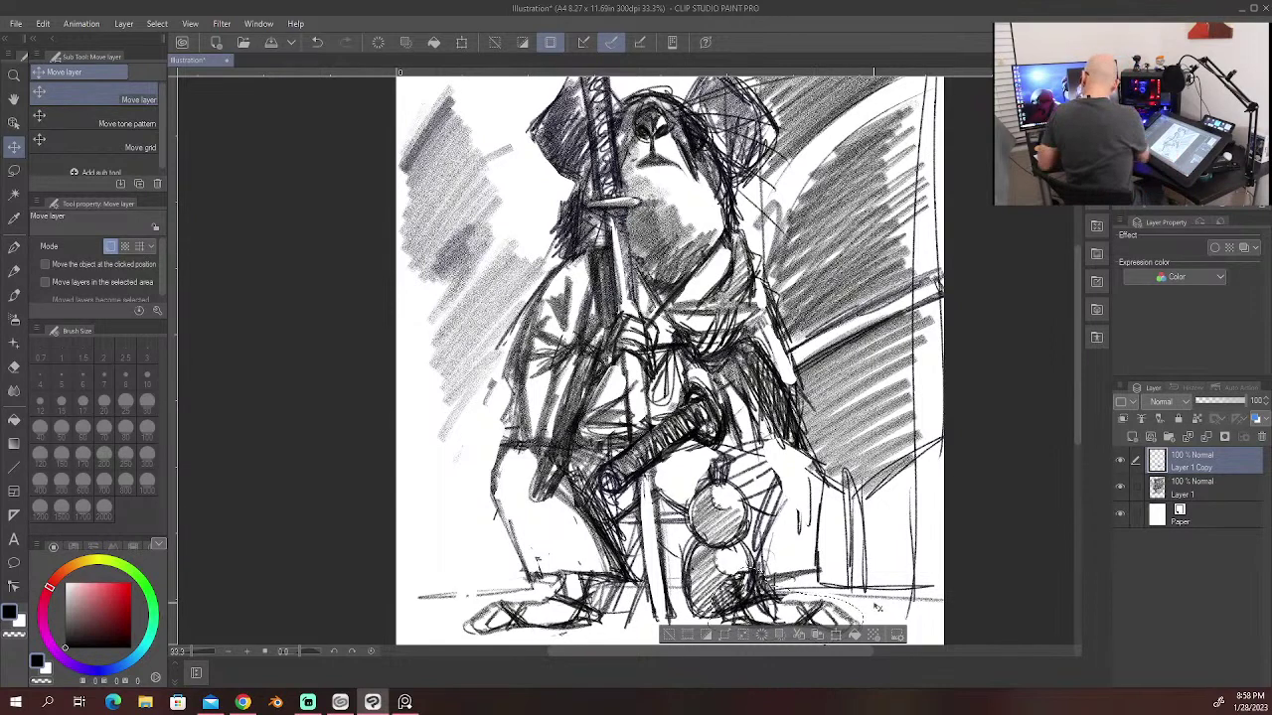
pyautogui.hotkey('ctrl', 'd')
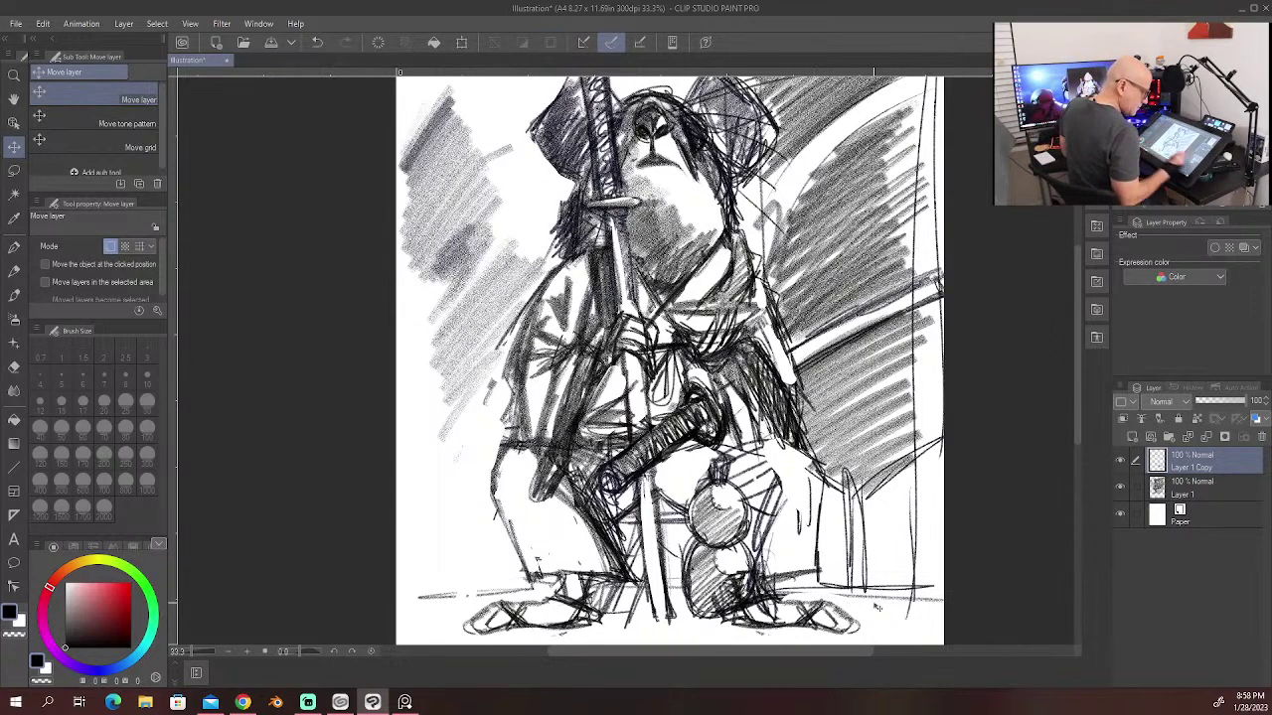
# Step: Merge the copied foot's layer with Layer 1
pyautogui.keyDown('shift'); pyautogui.click(1212, 486); pyautogui.keyUp('shift')
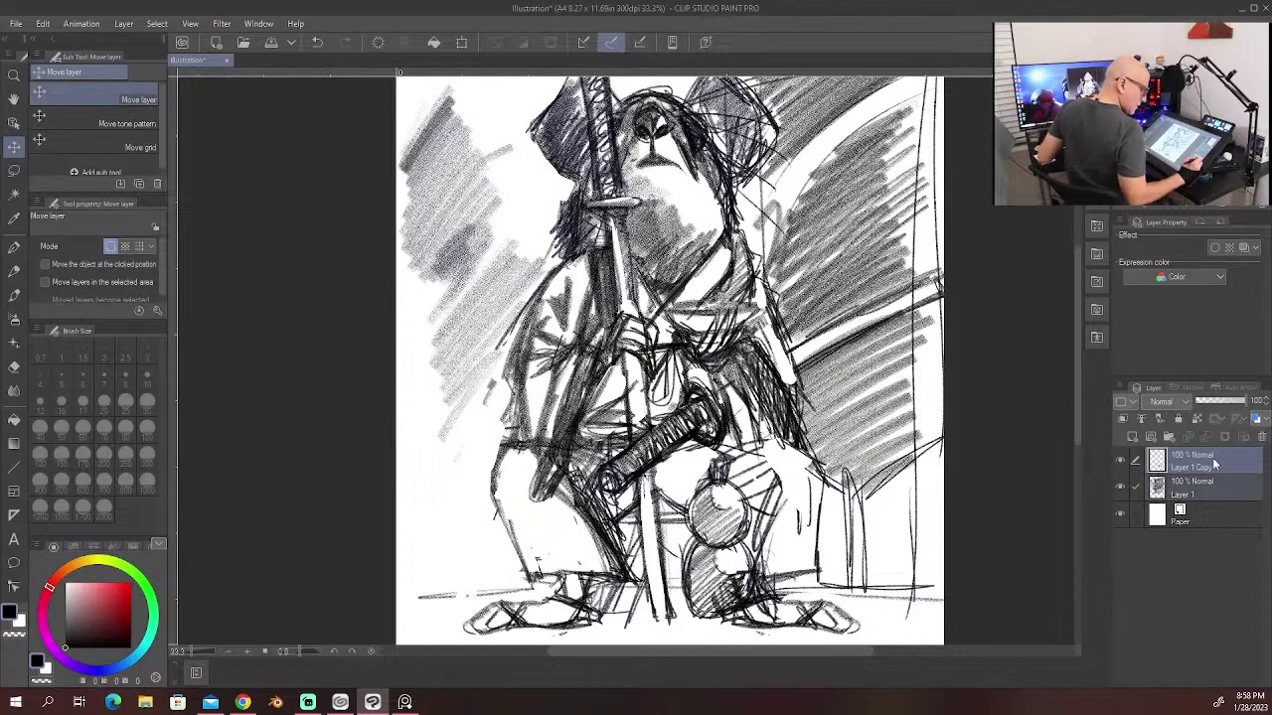
pyautogui.rightClick(1212, 457)
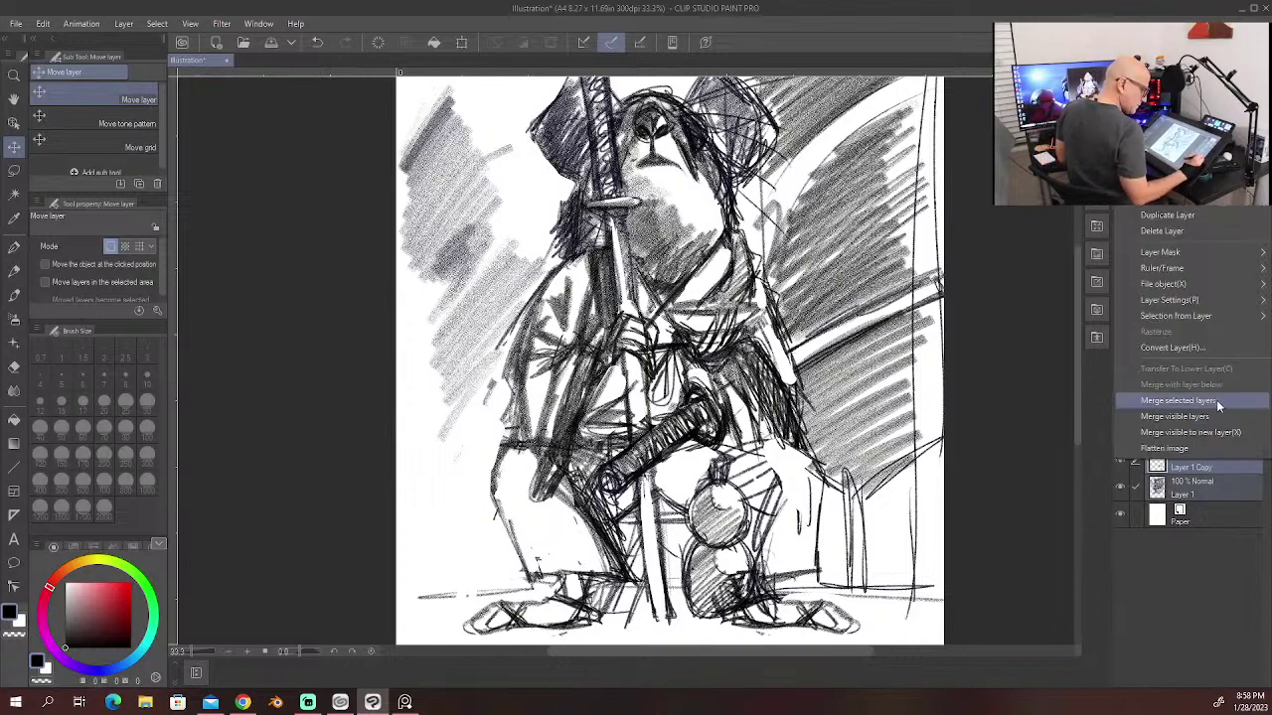
pyautogui.click(1214, 401)
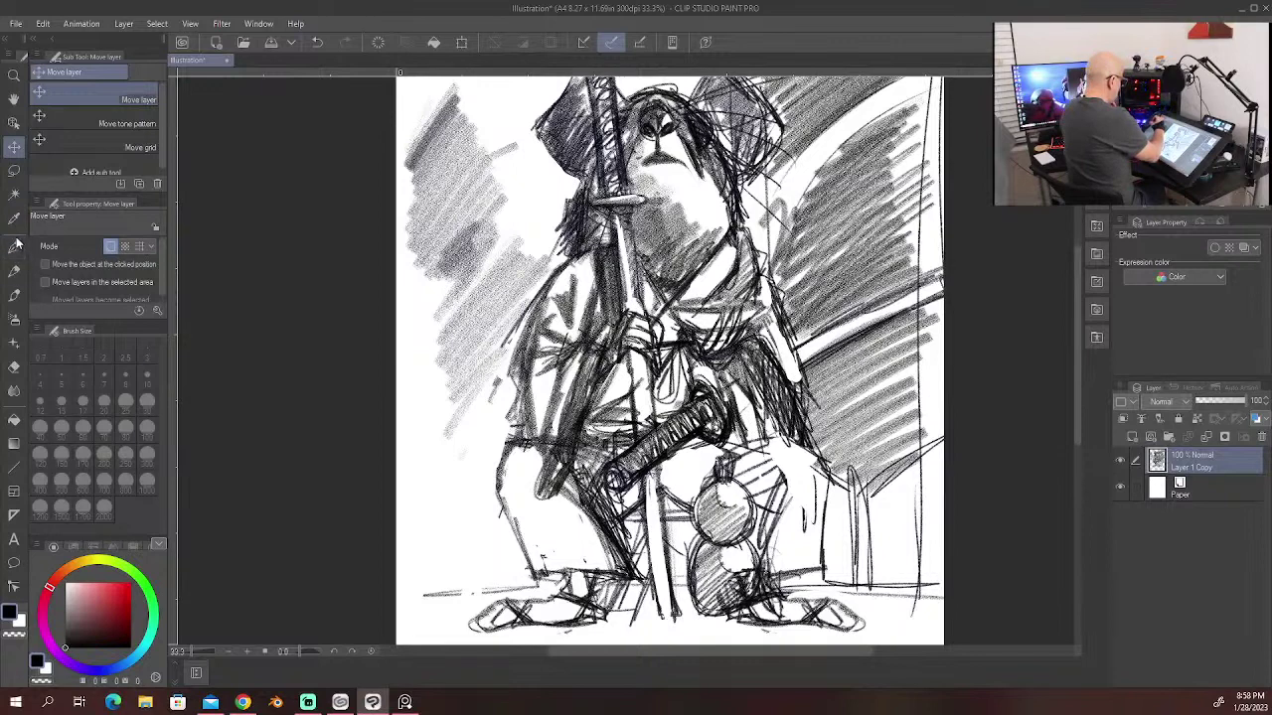
# Step: Erase the mirrored foot's strokes overlapping the lower gourd, then redraw the gourd's rounded outline and shading in pencil
pyautogui.click(14, 270)
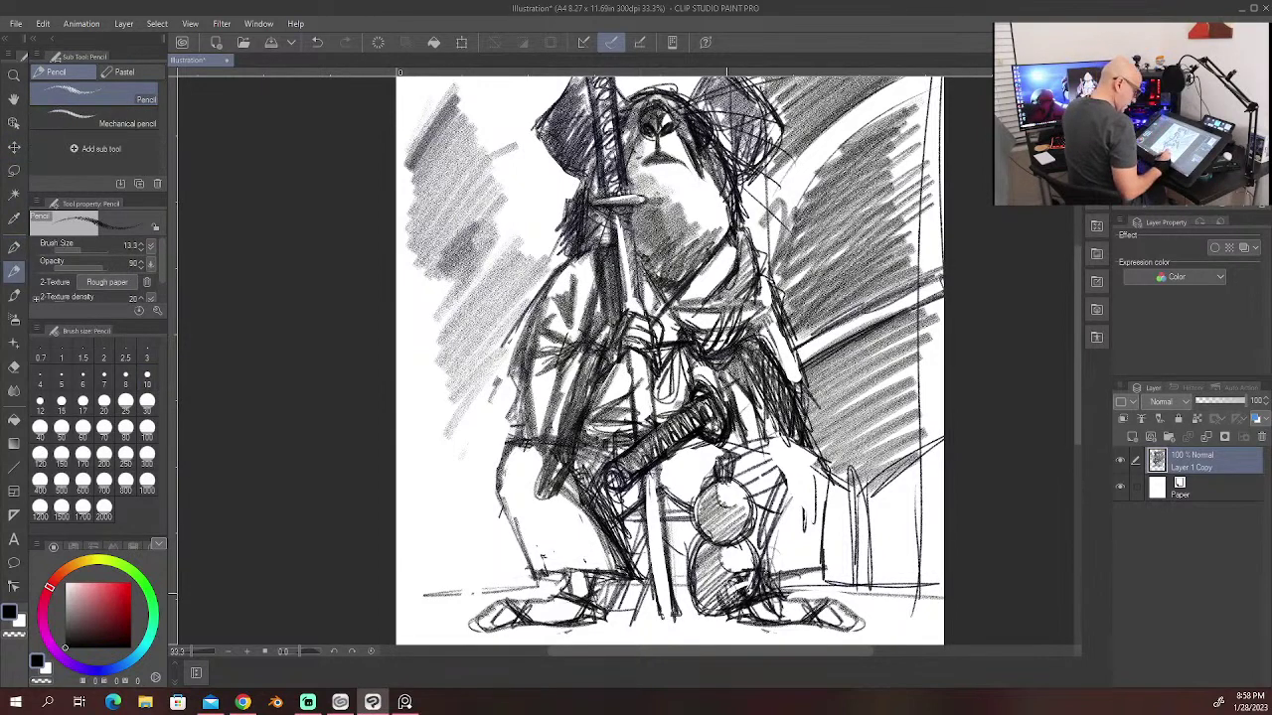
pyautogui.moveTo(747, 569); pyautogui.dragTo(730, 611)
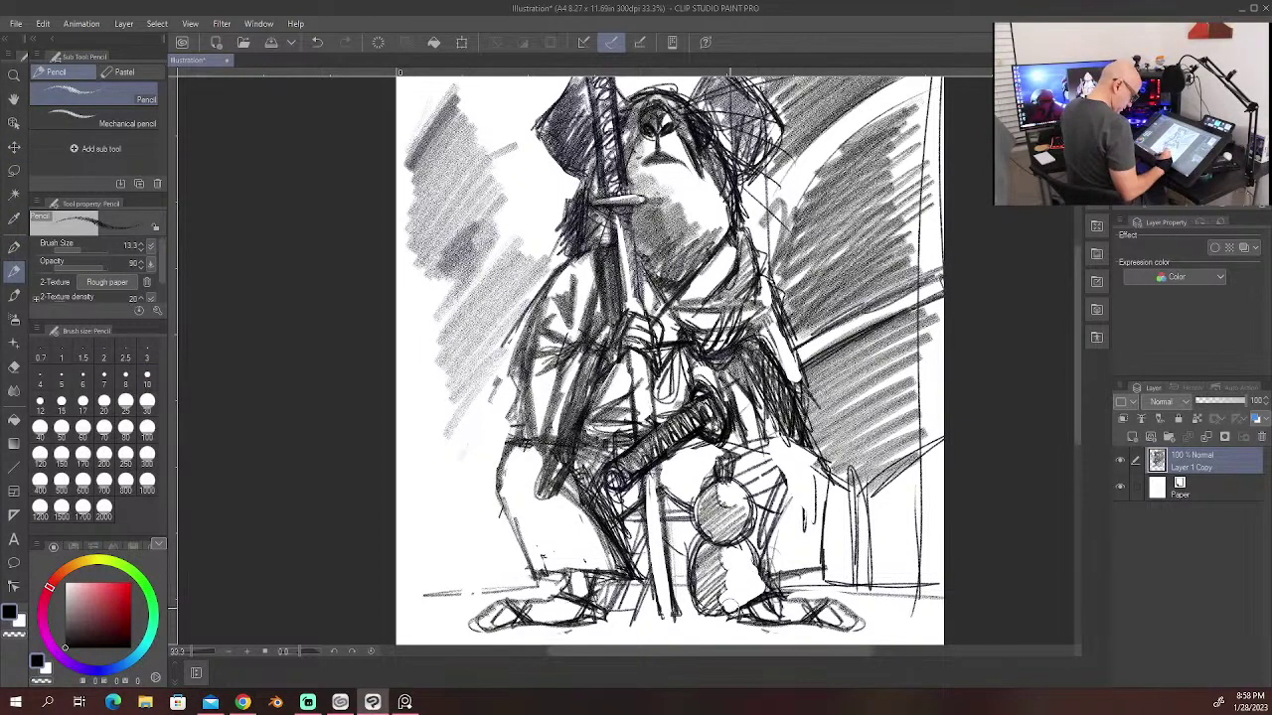
pyautogui.moveTo(725, 611); pyautogui.dragTo(745, 588)
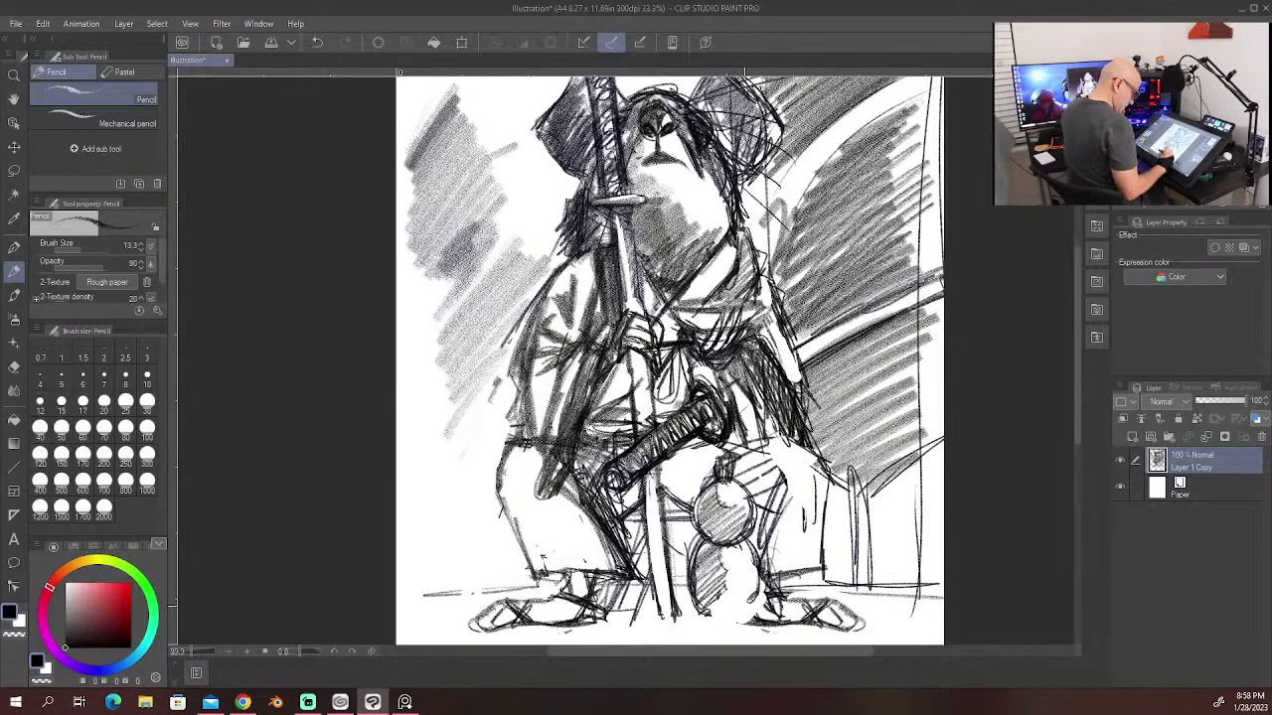
pyautogui.moveTo(723, 541); pyautogui.dragTo(730, 596)
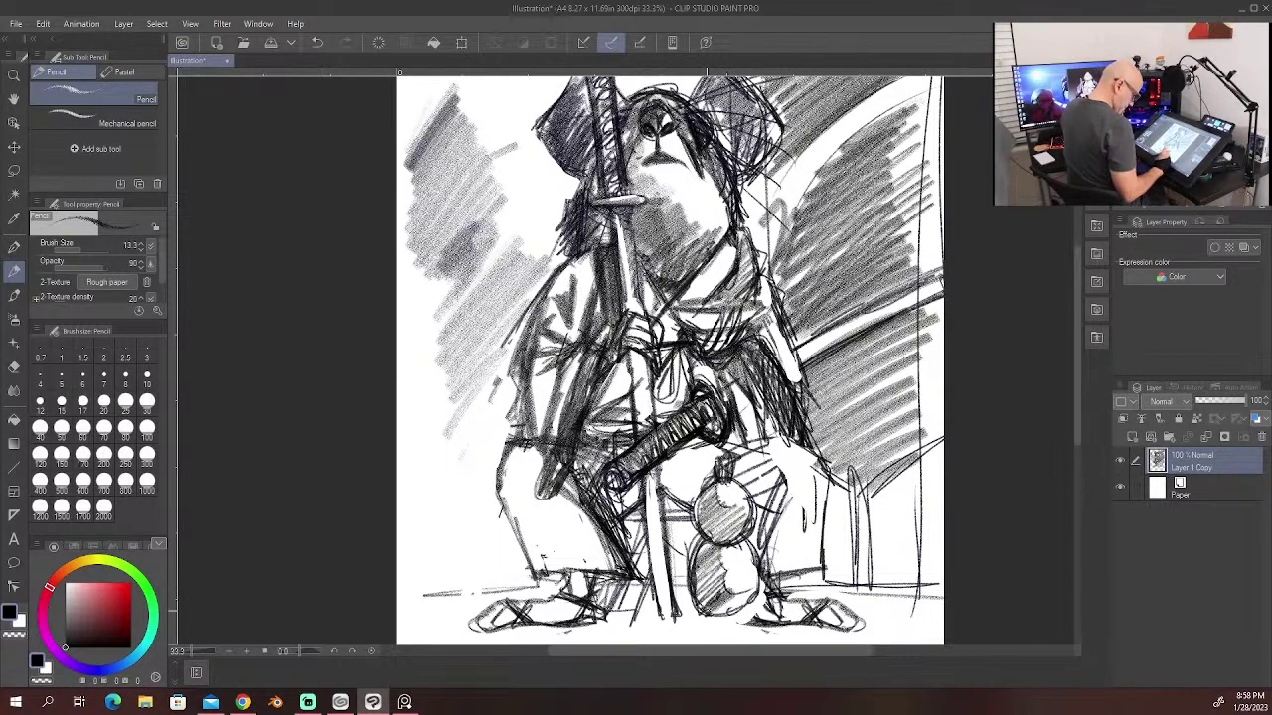
pyautogui.moveTo(707, 588); pyautogui.dragTo(755, 608)
pyautogui.moveTo(725, 616); pyautogui.dragTo(780, 598)
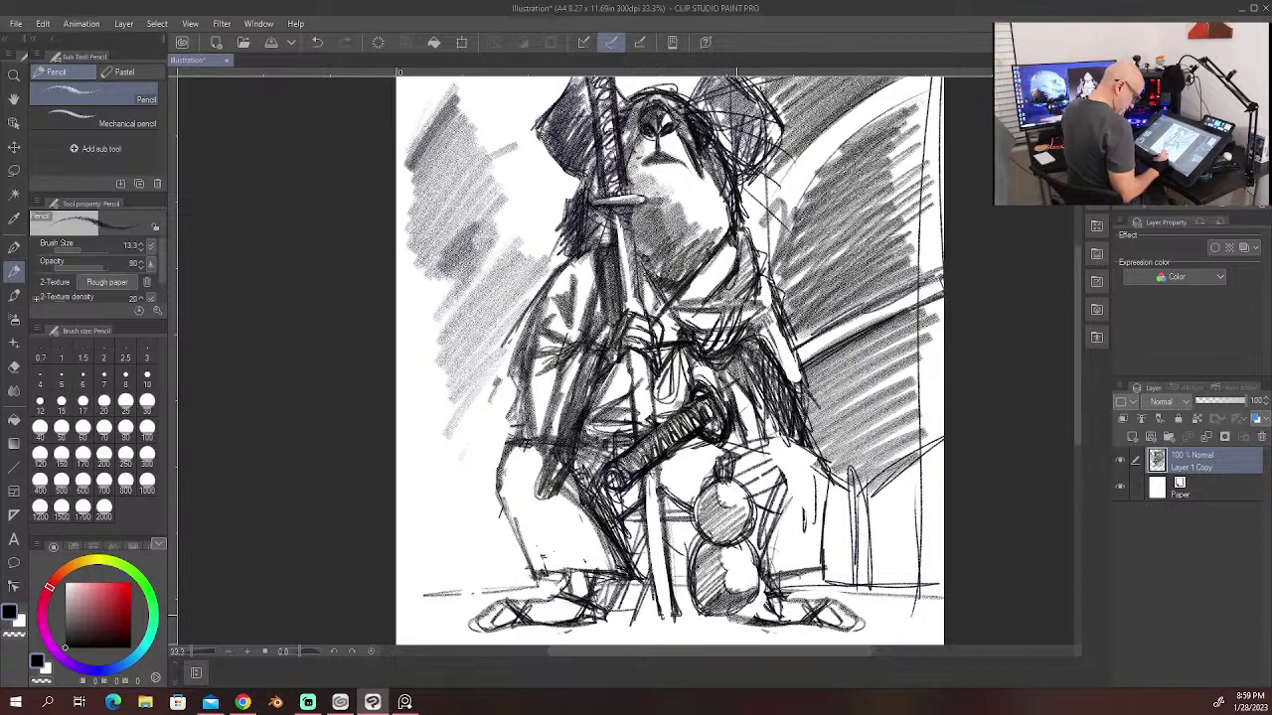
# Step: Reinforce the heel, upper edge and sole of the mirrored foot in pencil and add ground strokes beside it
pyautogui.moveTo(740, 608); pyautogui.dragTo(755, 622)
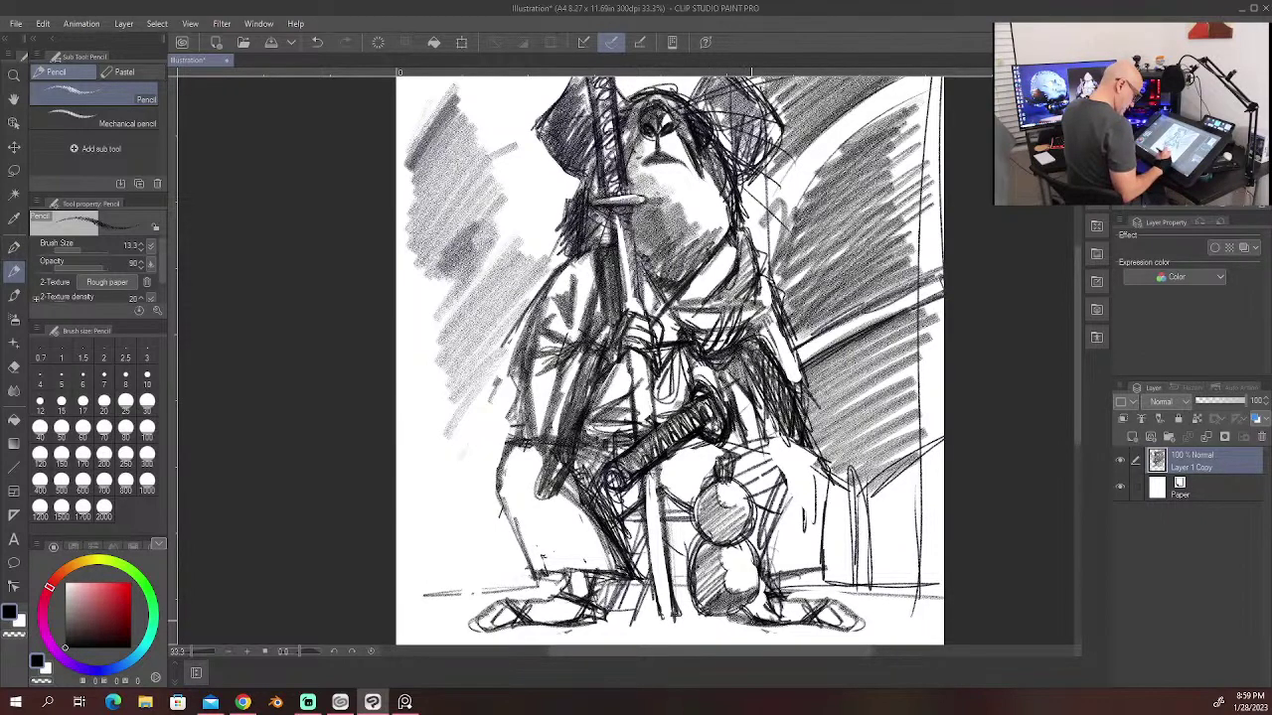
pyautogui.moveTo(743, 614); pyautogui.dragTo(727, 620)
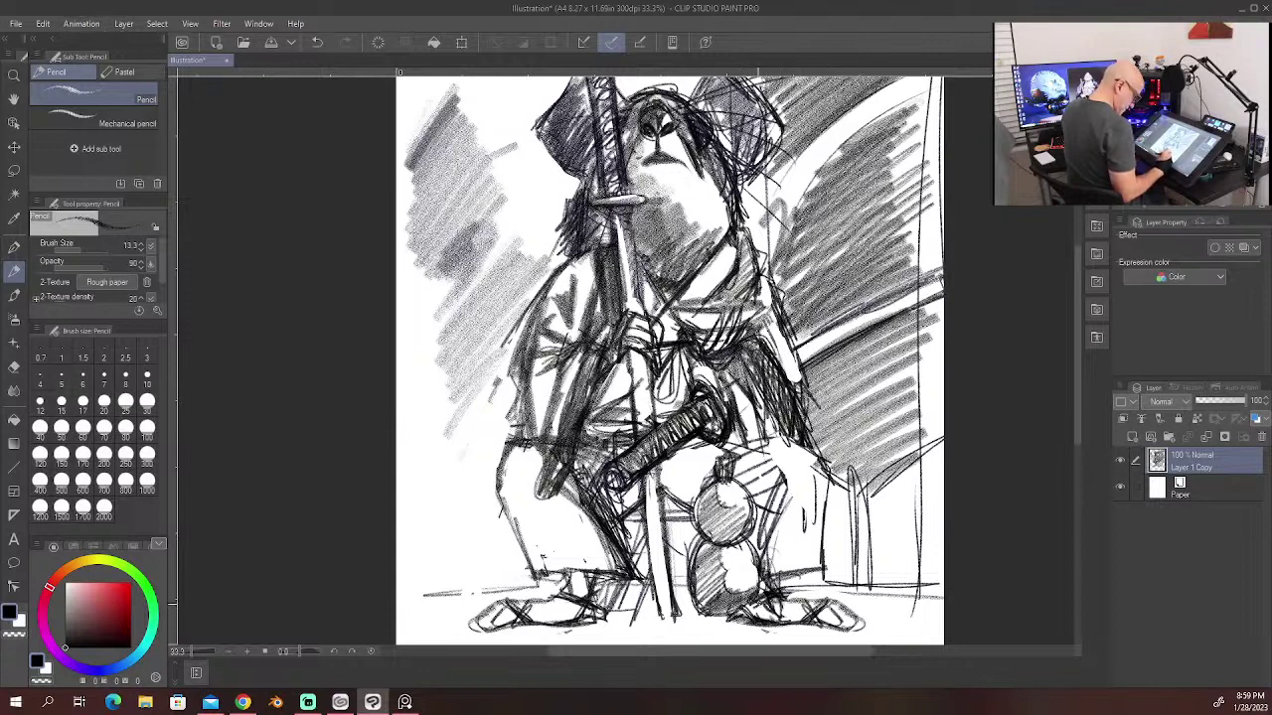
pyautogui.moveTo(780, 598)
pyautogui.mouseDown()
pyautogui.moveTo(760, 608)
pyautogui.moveTo(835, 600)
pyautogui.mouseUp()
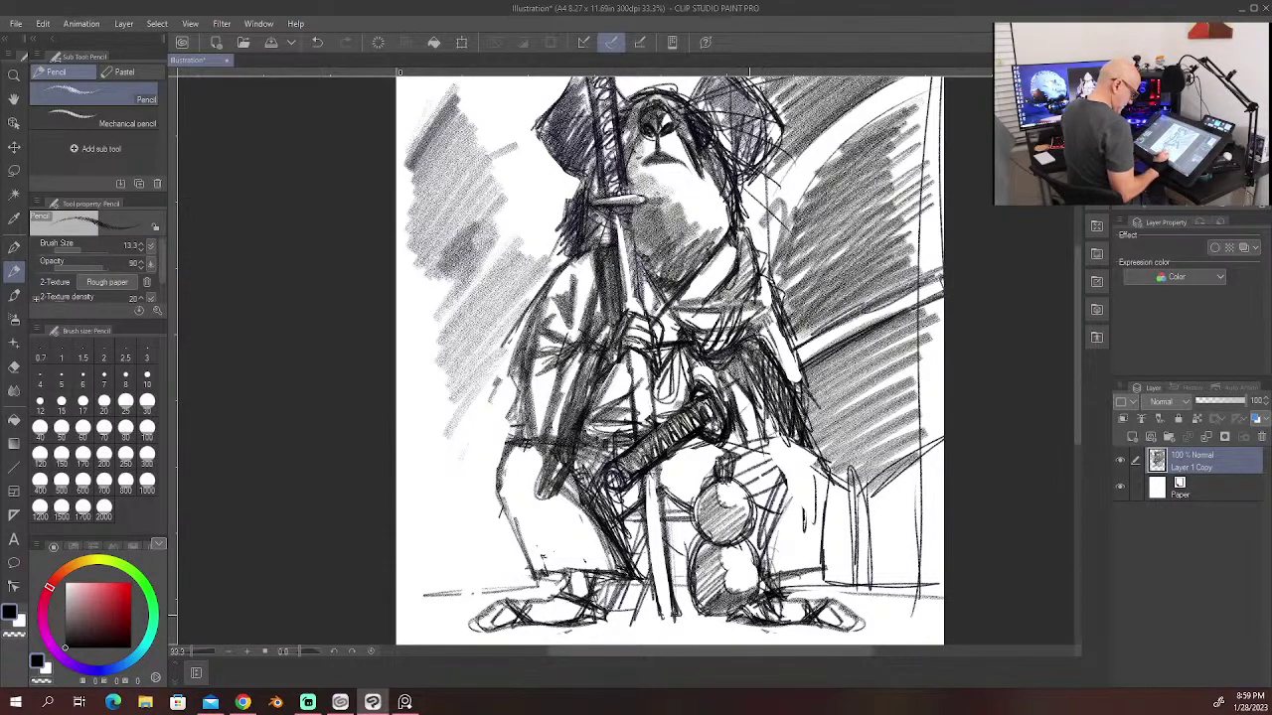
pyautogui.moveTo(738, 625); pyautogui.dragTo(844, 630)
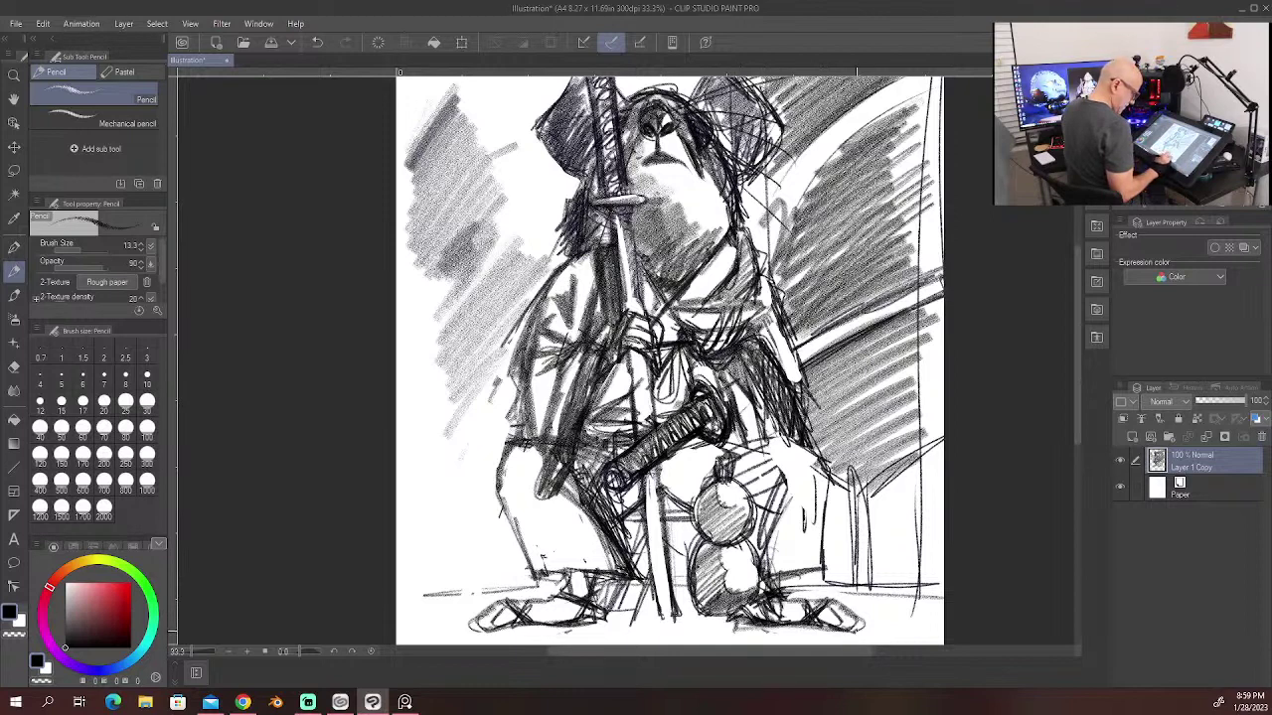
pyautogui.moveTo(851, 586); pyautogui.dragTo(904, 594)
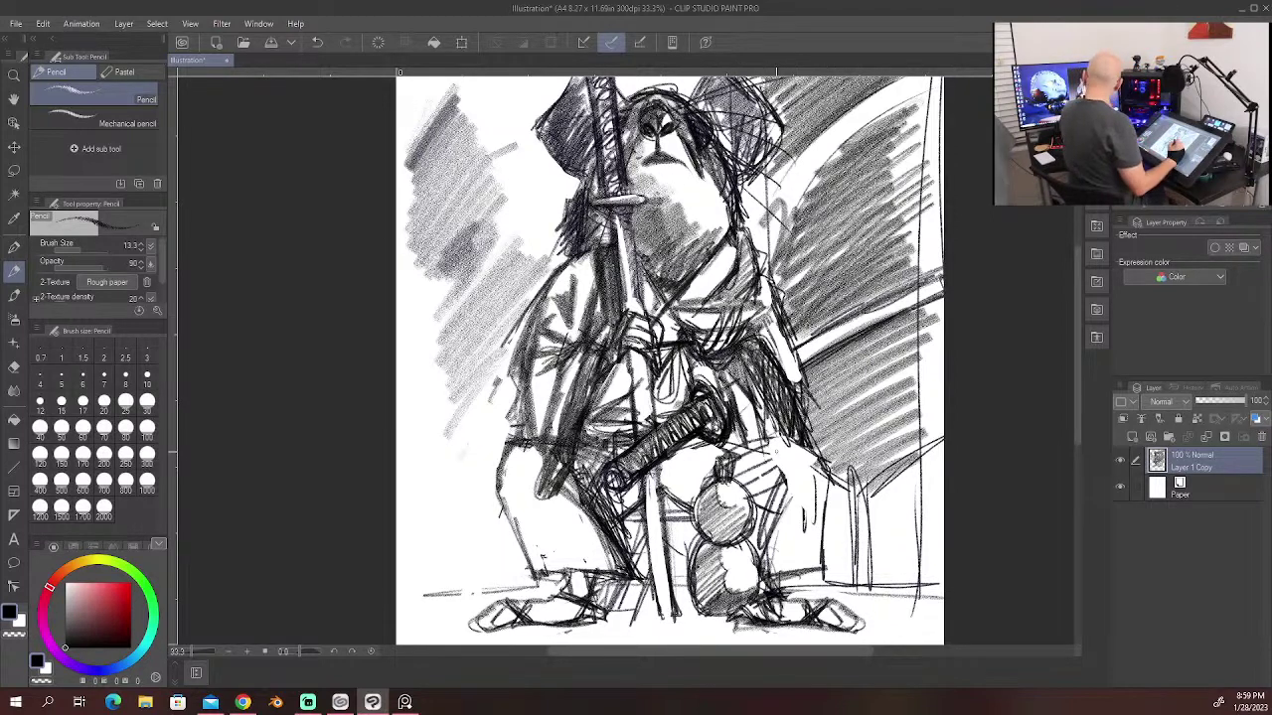
# Step: Redraw the knee and shin contours of the leg beside the gourd and hatch dark vertical folds along its inner side
pyautogui.moveTo(756, 447)
pyautogui.mouseDown()
pyautogui.moveTo(805, 463)
pyautogui.moveTo(814, 554)
pyautogui.moveTo(814, 570)
pyautogui.moveTo(761, 588)
pyautogui.moveTo(809, 509)
pyautogui.mouseUp()
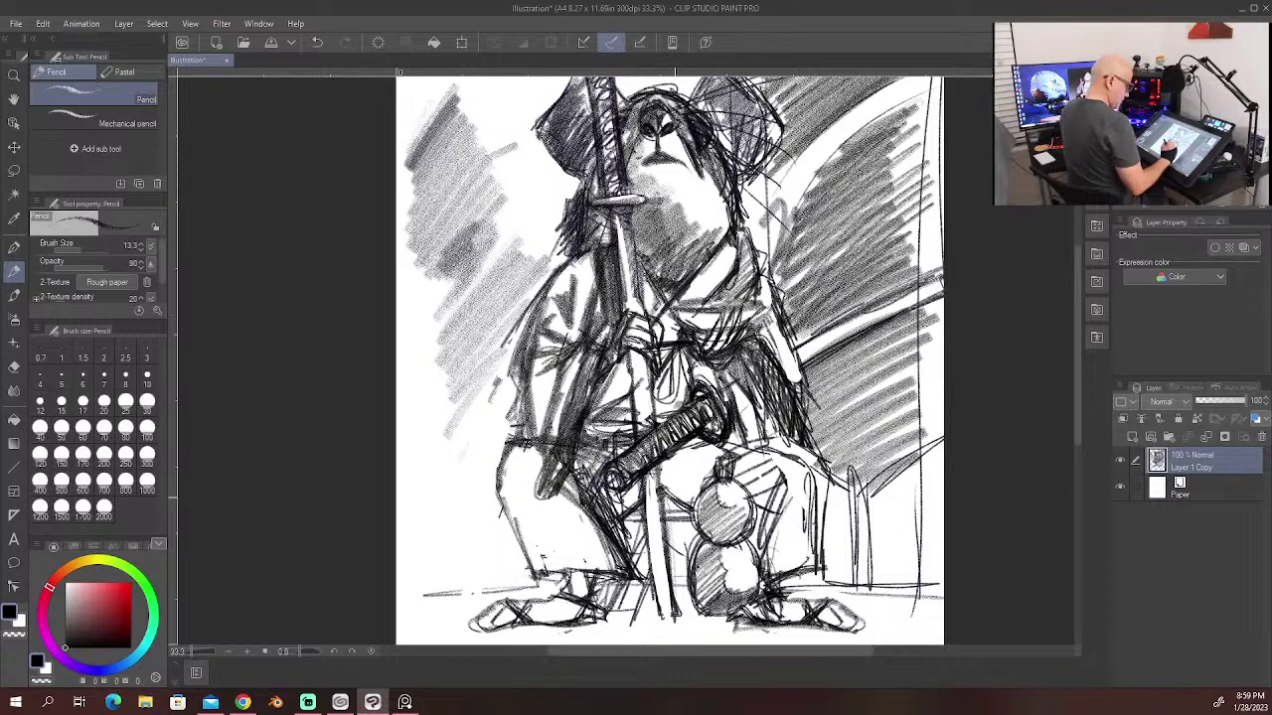
pyautogui.moveTo(662, 484); pyautogui.dragTo(678, 500)
pyautogui.moveTo(749, 453)
pyautogui.mouseDown()
pyautogui.moveTo(792, 463)
pyautogui.moveTo(799, 567)
pyautogui.moveTo(800, 520)
pyautogui.moveTo(810, 554)
pyautogui.moveTo(808, 472)
pyautogui.moveTo(793, 461)
pyautogui.moveTo(815, 454)
pyautogui.moveTo(779, 443)
pyautogui.moveTo(799, 435)
pyautogui.moveTo(800, 502)
pyautogui.mouseUp()
pyautogui.moveTo(801, 451); pyautogui.dragTo(794, 507)
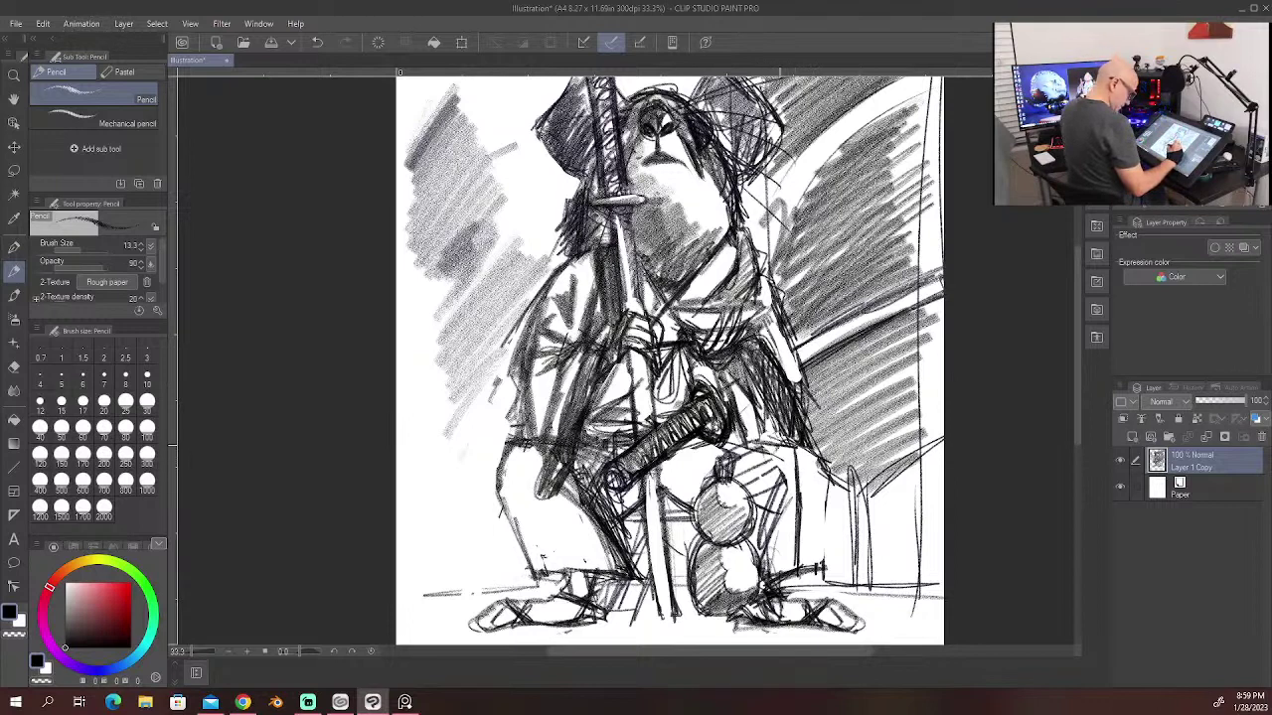
pyautogui.moveTo(778, 447); pyautogui.dragTo(751, 482)
pyautogui.moveTo(766, 459)
pyautogui.mouseDown()
pyautogui.moveTo(743, 488)
pyautogui.moveTo(739, 477)
pyautogui.moveTo(781, 568)
pyautogui.mouseUp()
pyautogui.moveTo(781, 509); pyautogui.dragTo(781, 571)
pyautogui.moveTo(795, 463); pyautogui.dragTo(789, 576)
pyautogui.moveTo(779, 487); pyautogui.dragTo(773, 548)
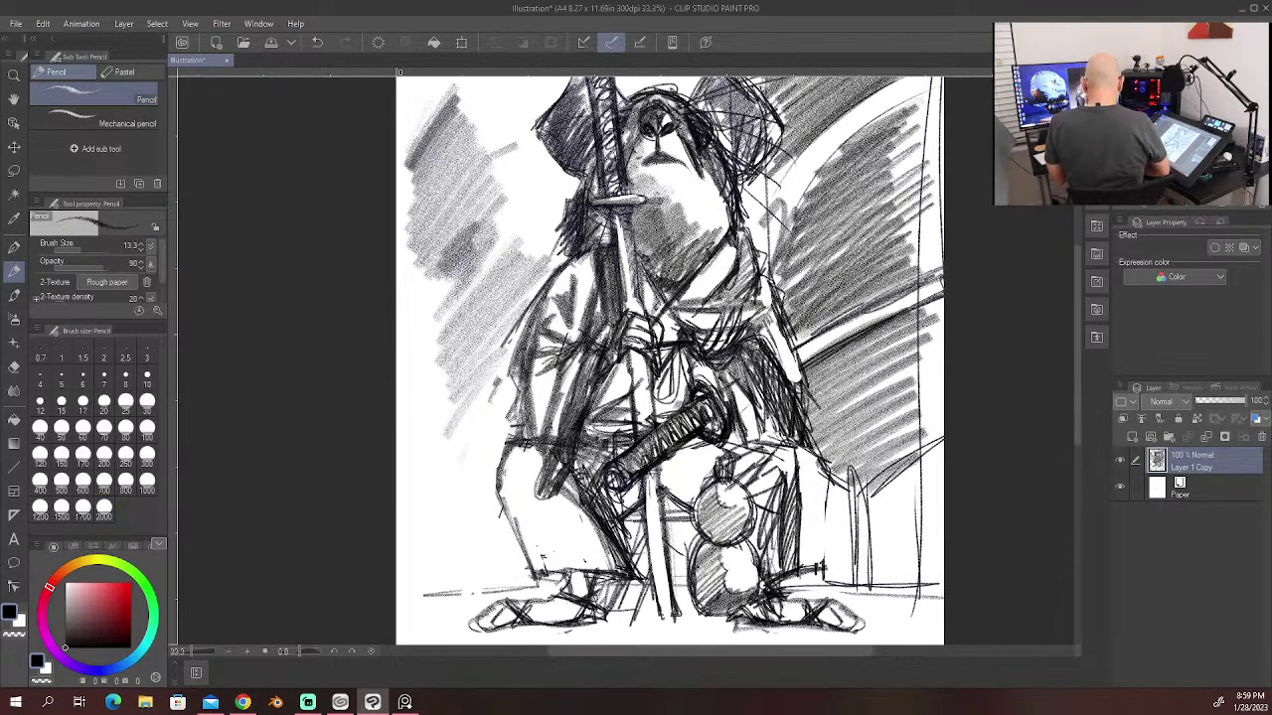
pyautogui.hotkey('alt', 'Tab')
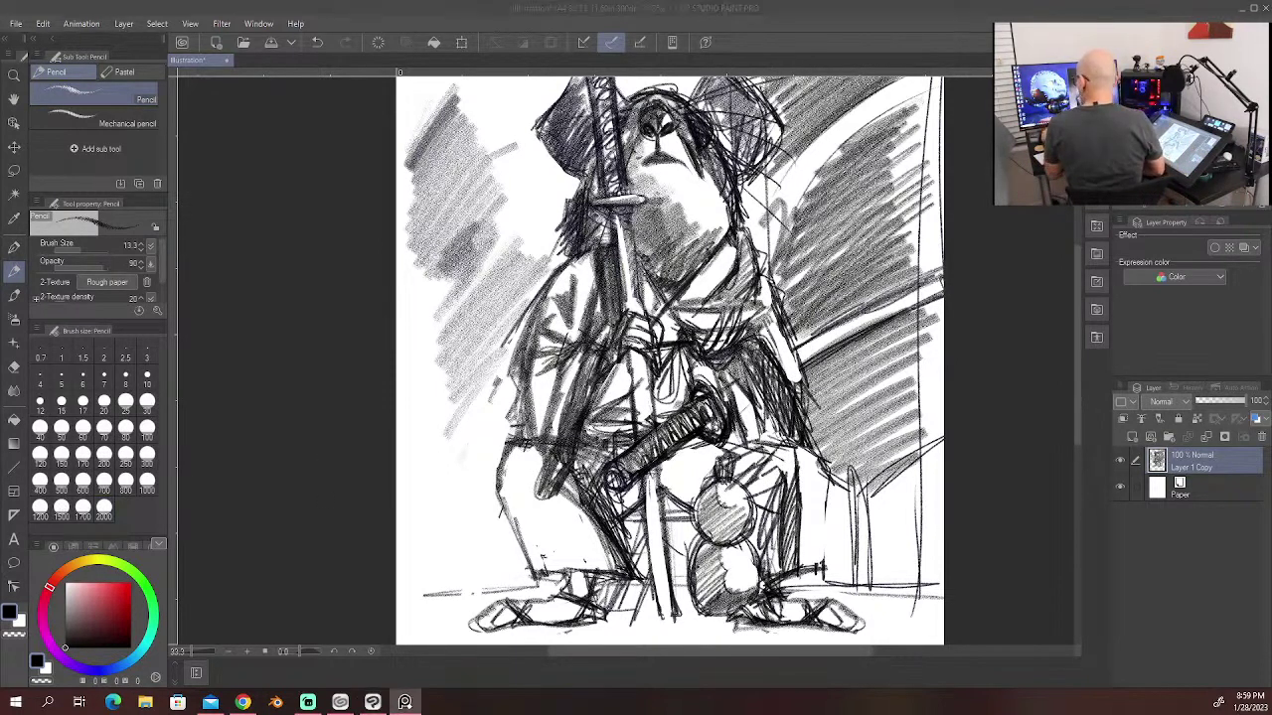
pyautogui.hotkey('alt', 'Tab')
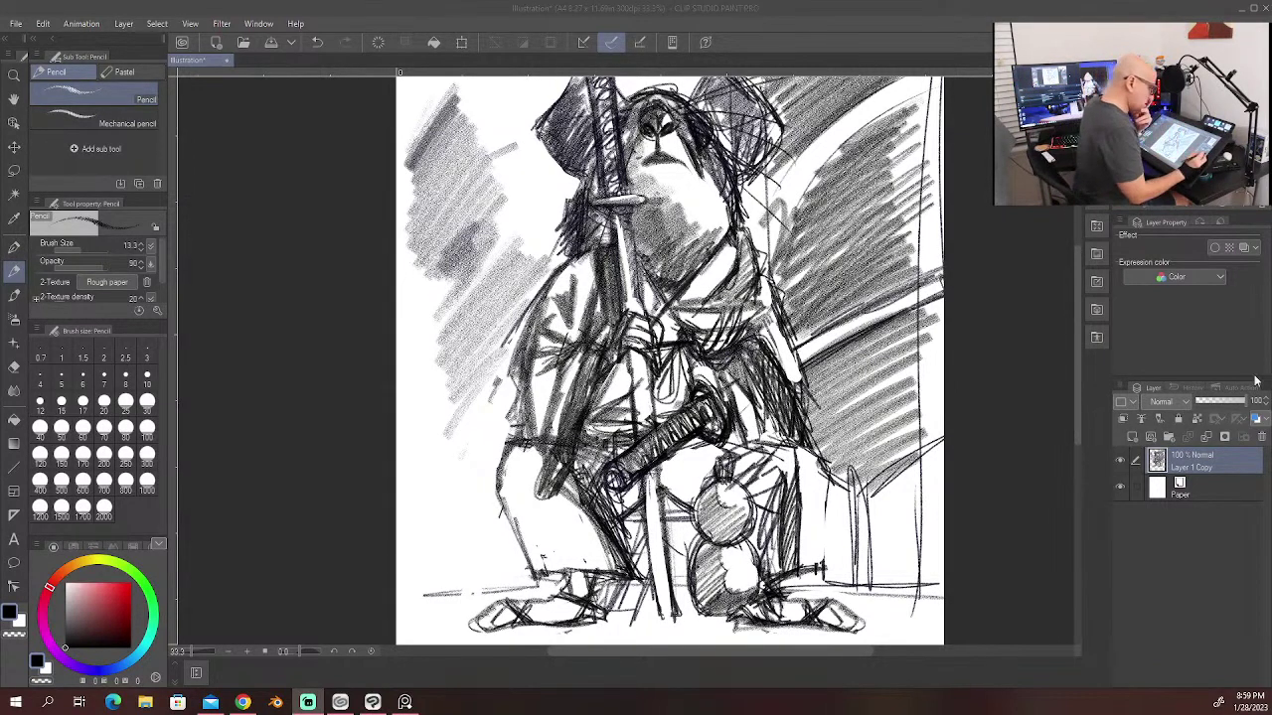
# Step: Lower the merged sketch layer's opacity to 47% and add a new raster layer above it for inking
pyautogui.moveTo(1245, 402); pyautogui.dragTo(1228, 407)
pyautogui.moveTo(1224, 406); pyautogui.dragTo(1221, 408)
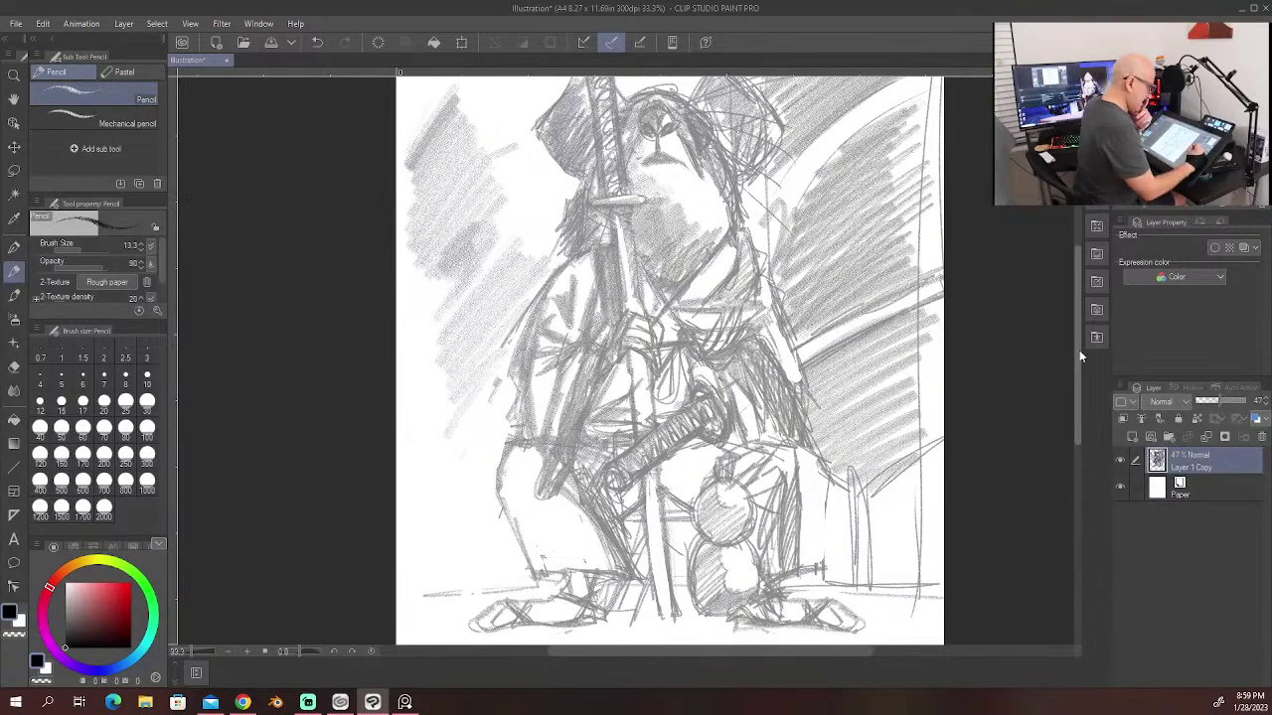
pyautogui.moveTo(1078, 357); pyautogui.dragTo(1079, 327)
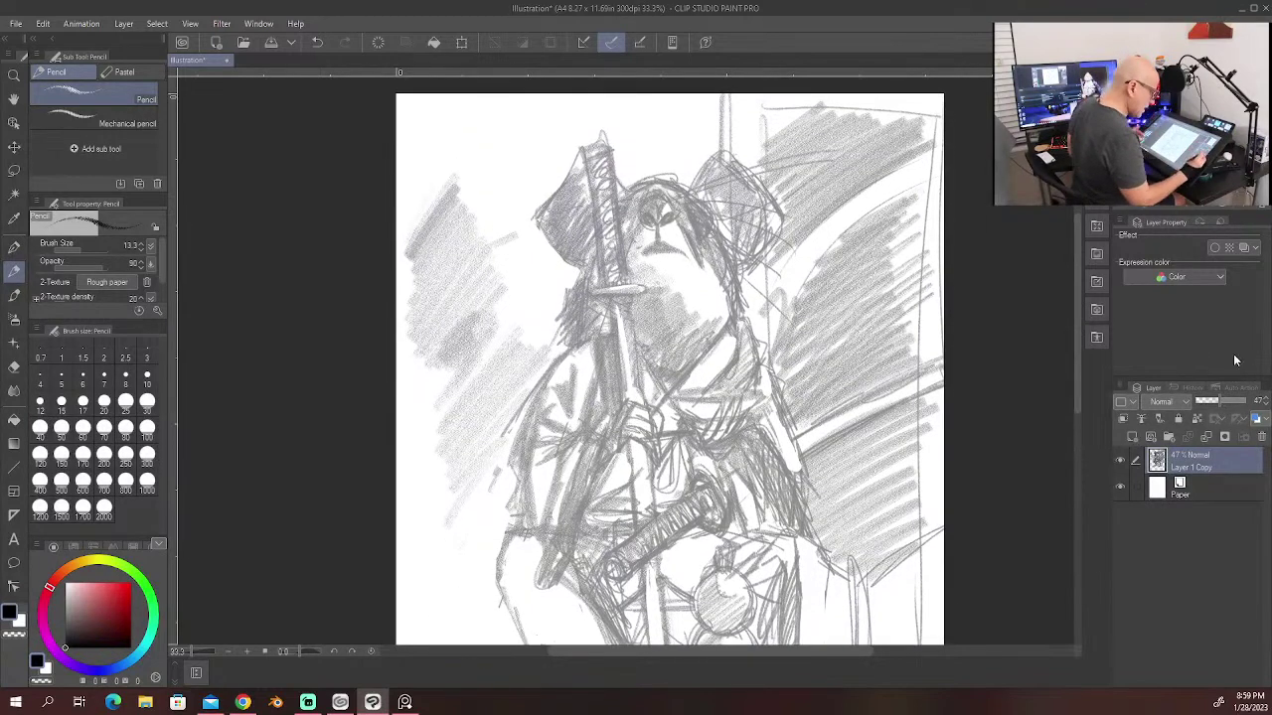
pyautogui.click(1132, 438)
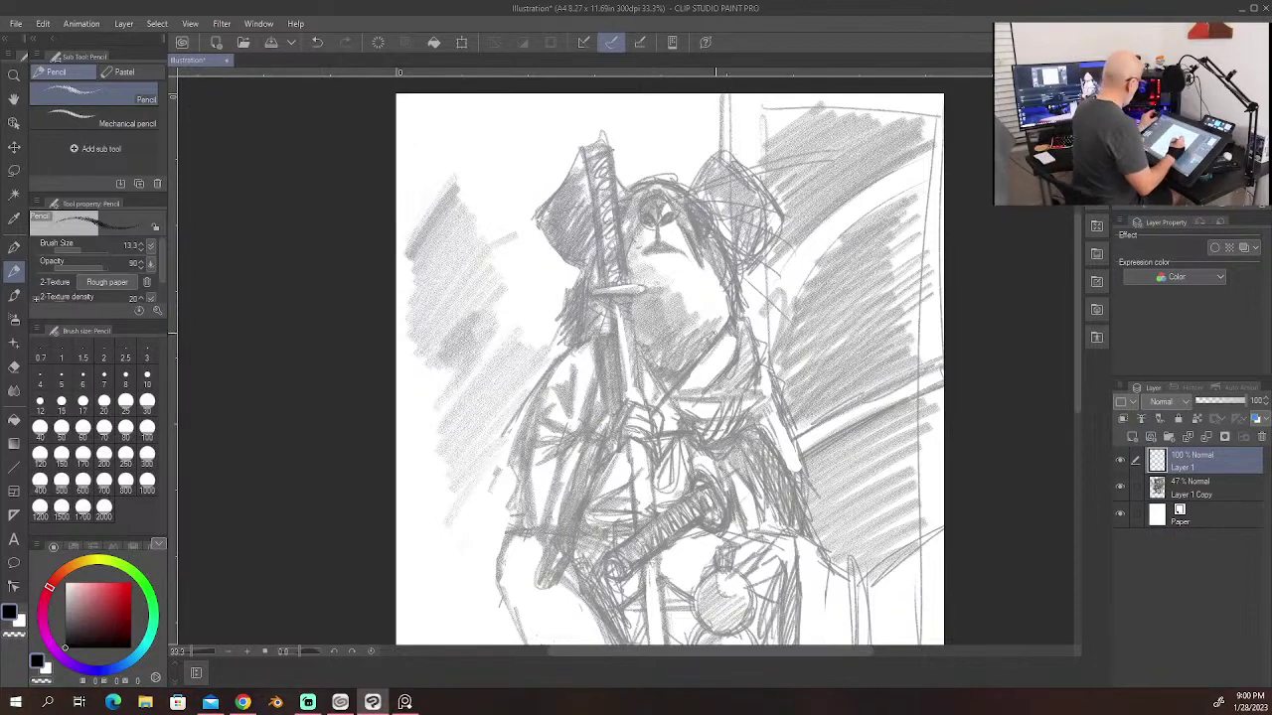
pyautogui.scroll(2, 648, 257)
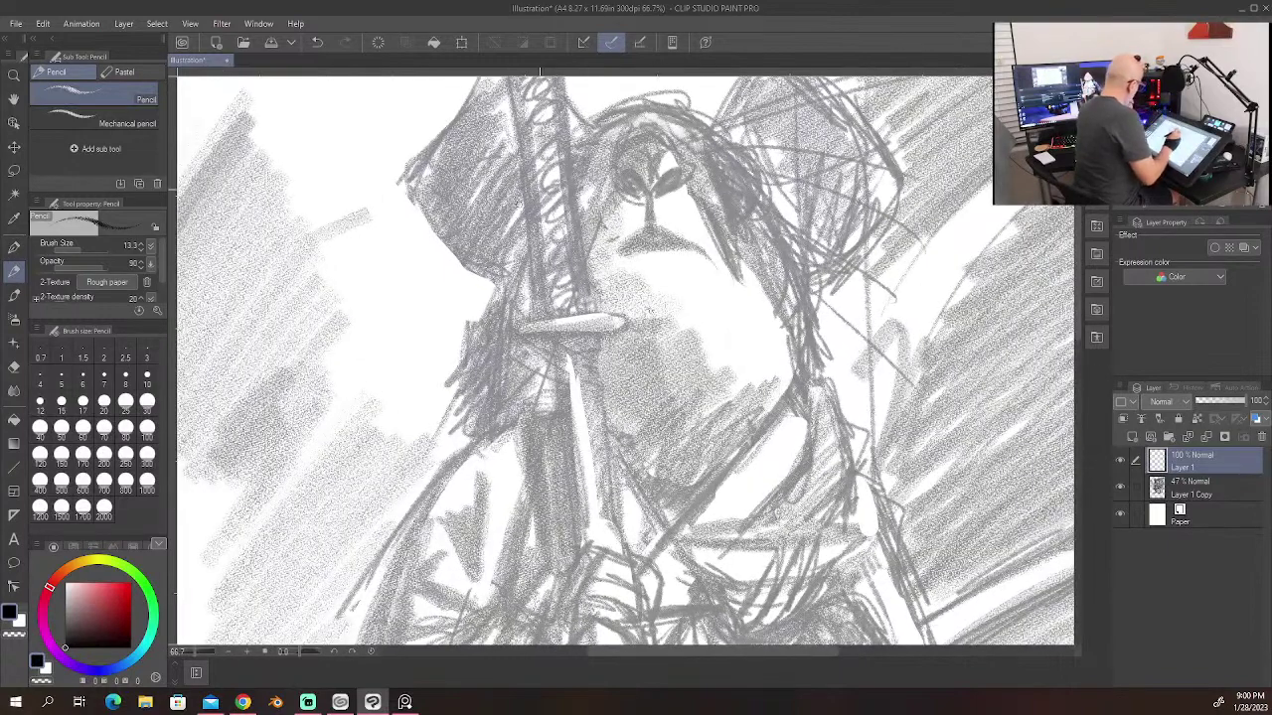
pyautogui.click(14, 247)
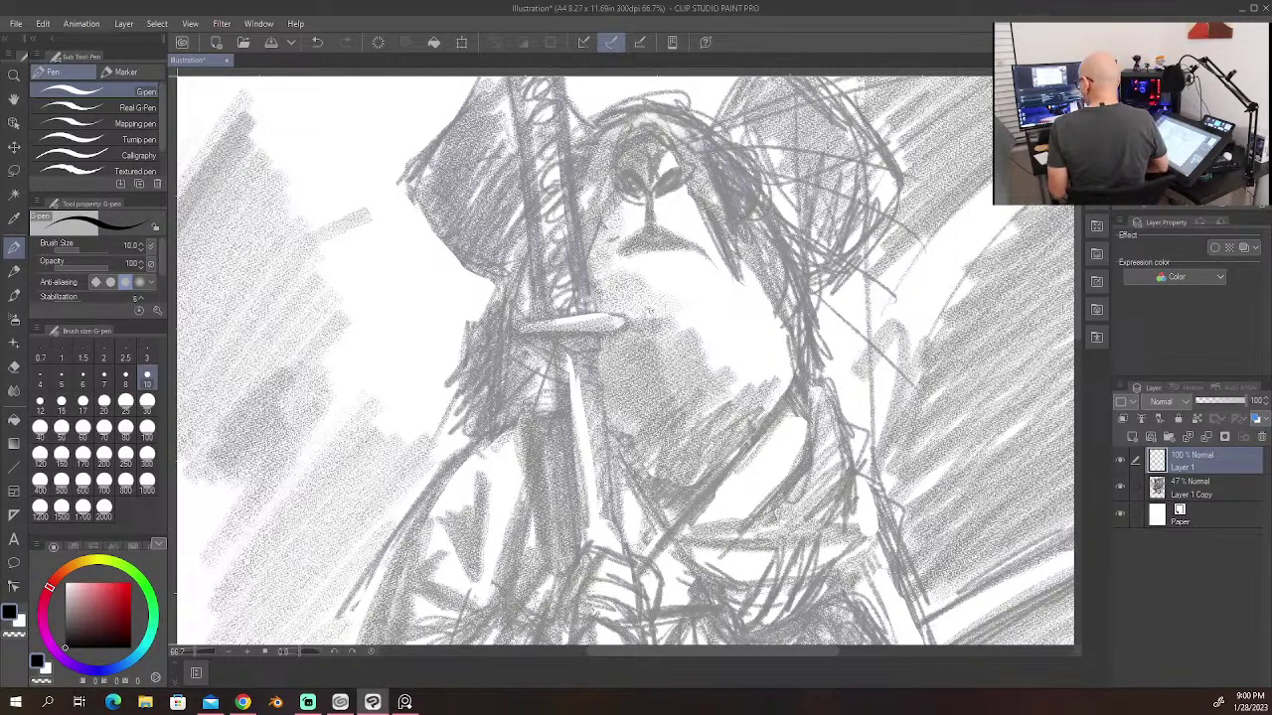
pyautogui.hotkey('alt', 'Tab')
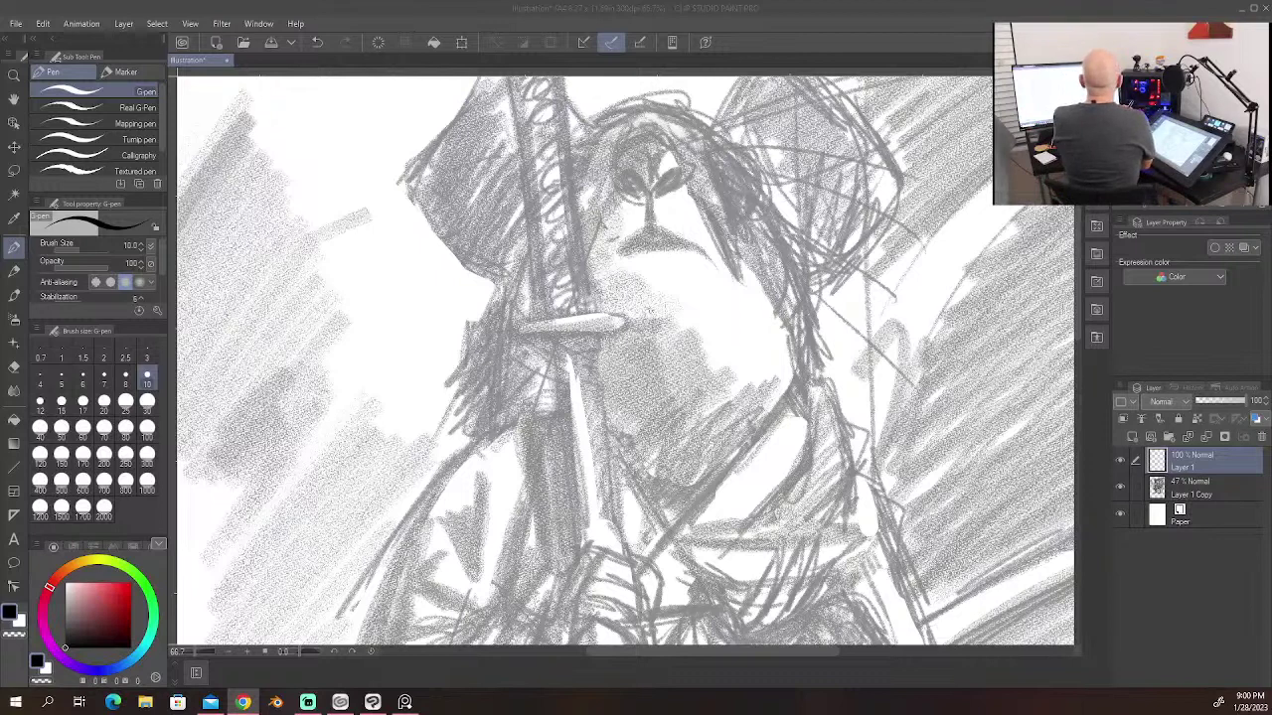
pyautogui.hotkey('alt', 'Tab')
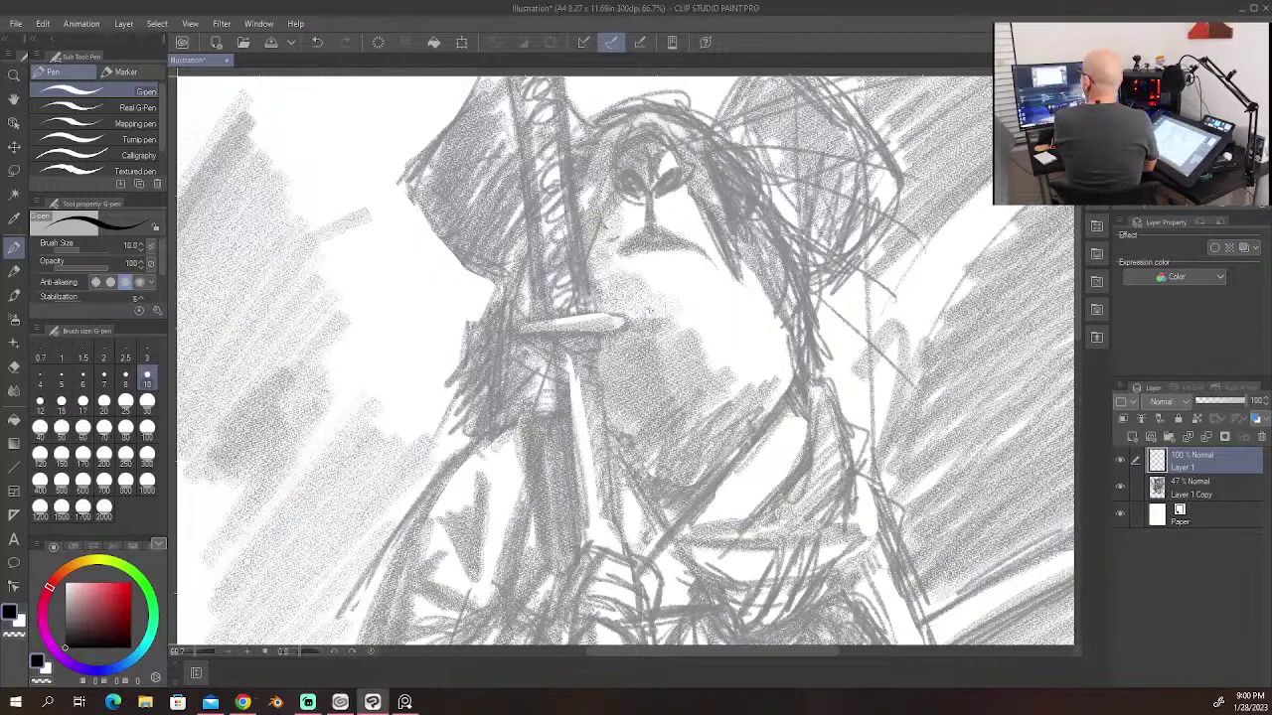
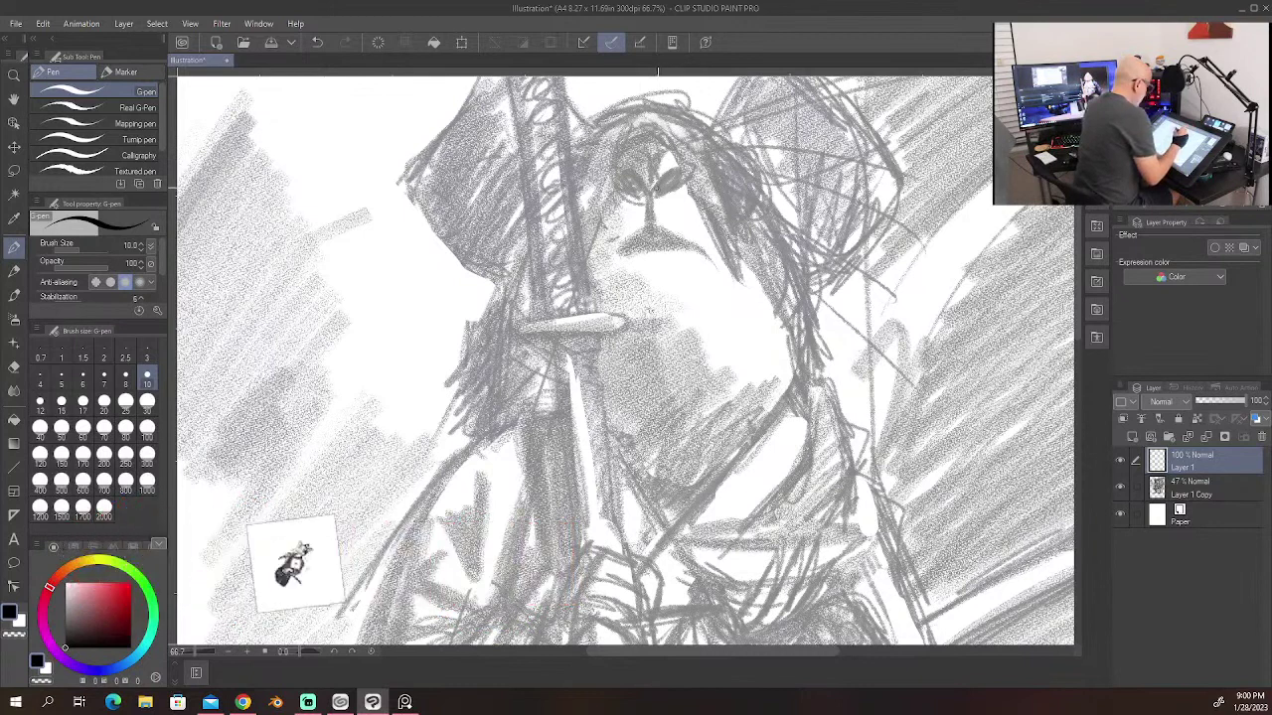
pyautogui.moveTo(657, 186); pyautogui.dragTo(679, 169)
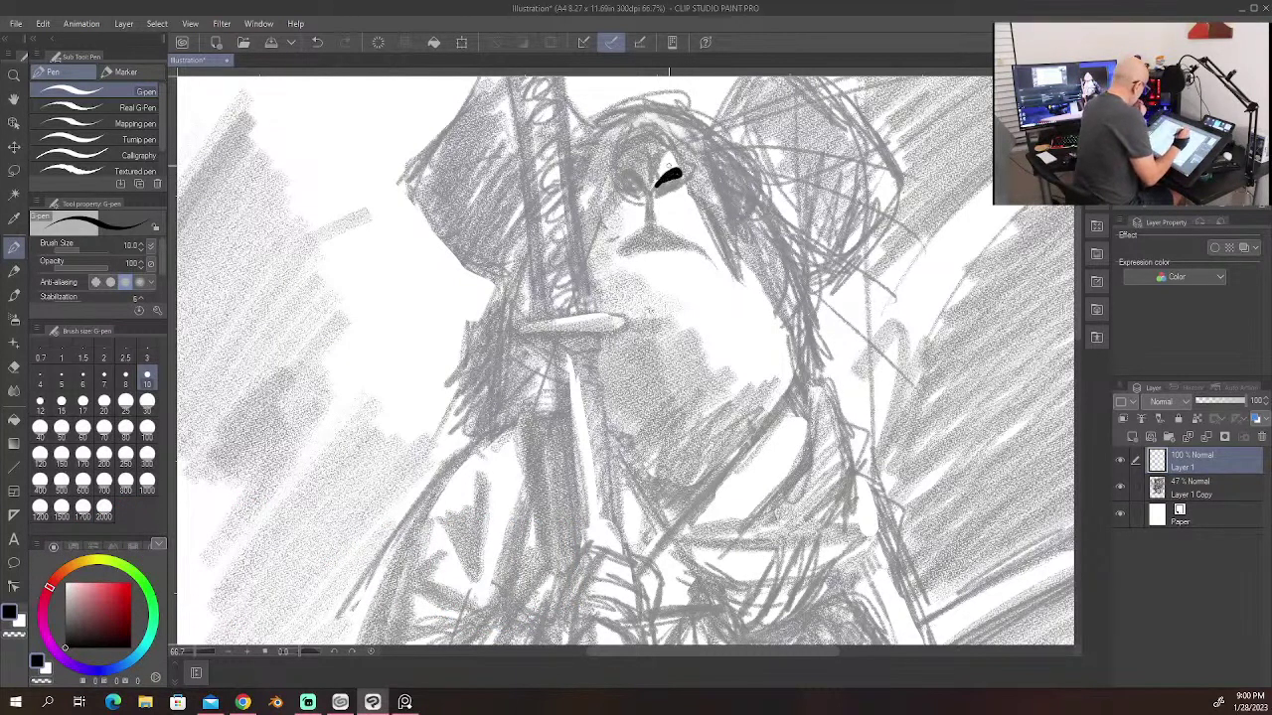
pyautogui.click(80, 248)
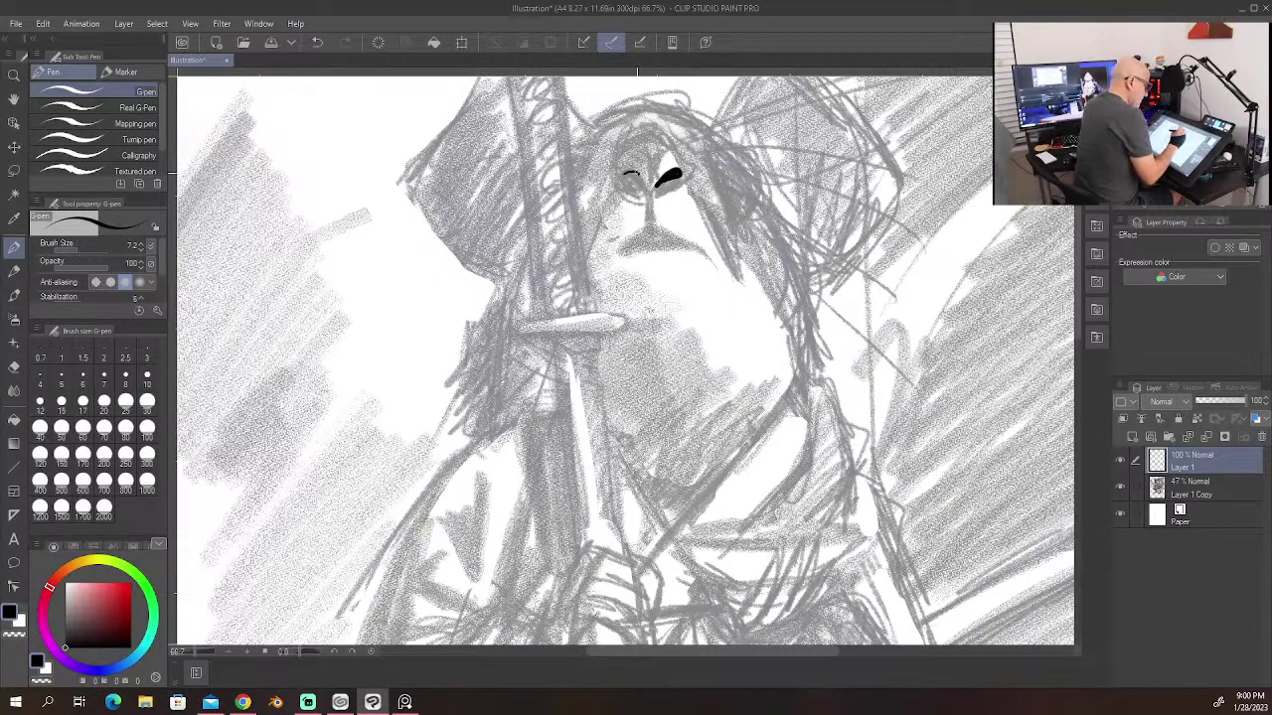
pyautogui.moveTo(638, 176)
pyautogui.mouseDown()
pyautogui.moveTo(628, 173)
pyautogui.moveTo(658, 189)
pyautogui.mouseUp()
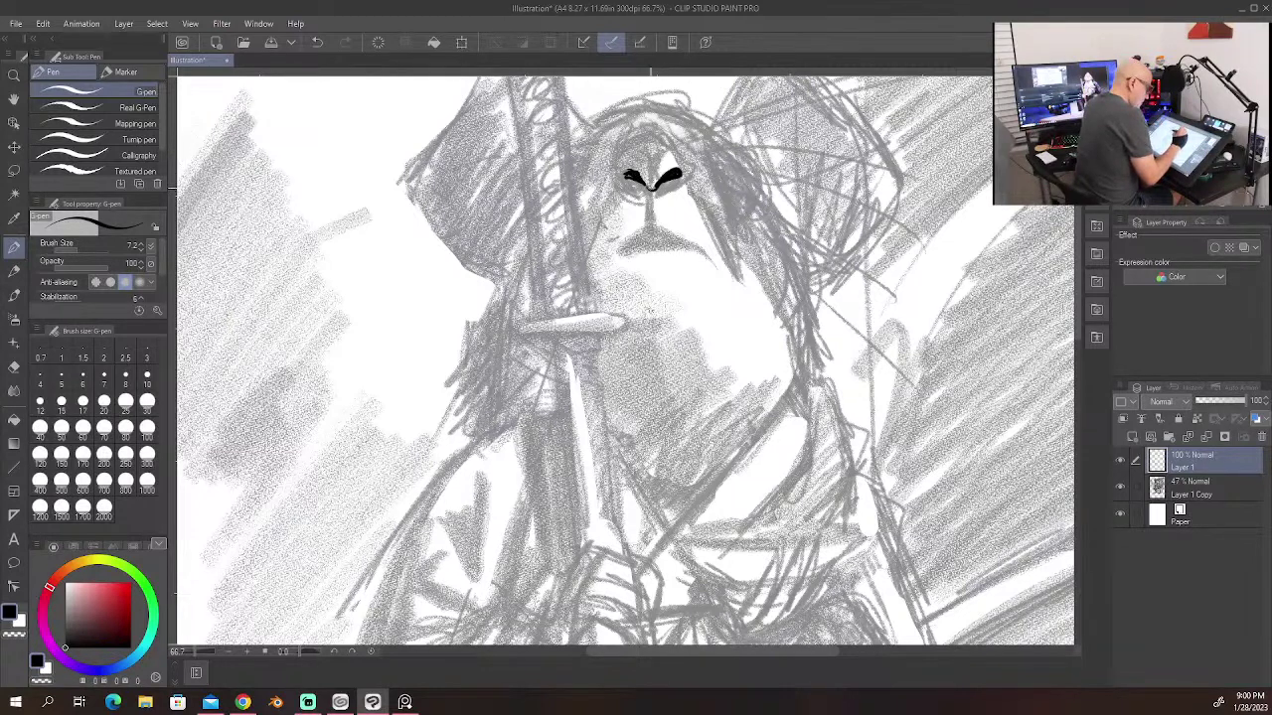
pyautogui.moveTo(350, 254)
pyautogui.mouseDown()
pyautogui.moveTo(390, 230)
pyautogui.moveTo(359, 256)
pyautogui.moveTo(376, 254)
pyautogui.mouseUp()
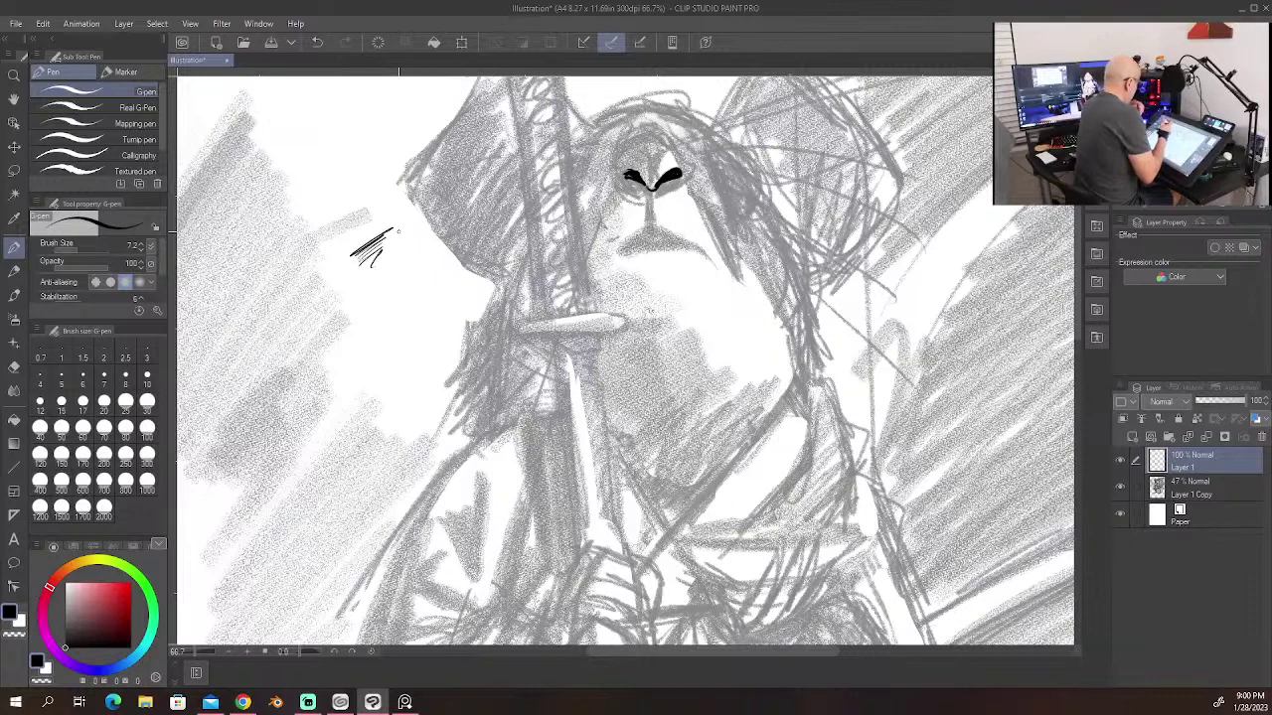
pyautogui.hotkey('ctrl', 'z')
pyautogui.hotkey('ctrl', 'z')
pyautogui.hotkey('ctrl', 'z')
pyautogui.hotkey('ctrl', 'z')
pyautogui.hotkey('ctrl', 'z')
pyautogui.hotkey('ctrl', 'z')
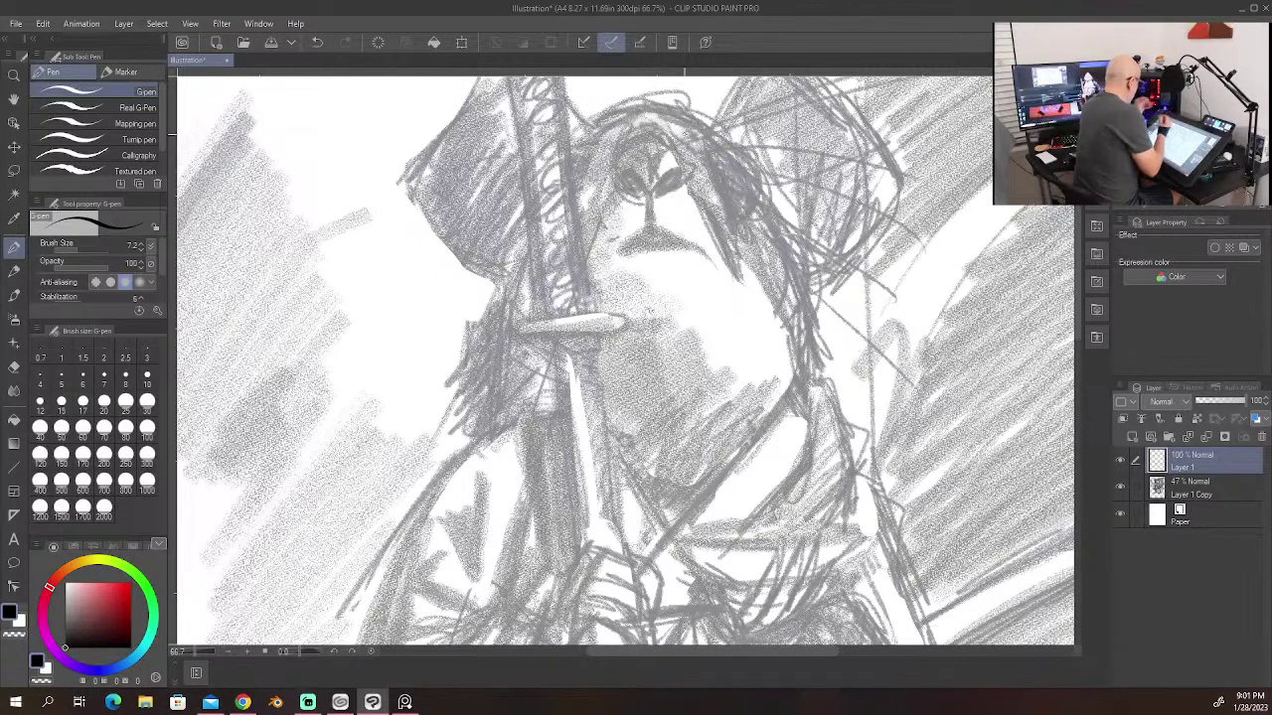
# Step: Switch to the Mechanical pencil at brush size 10 and darken the nostril farther from the sword
pyautogui.click(14, 270)
pyautogui.click(147, 122)
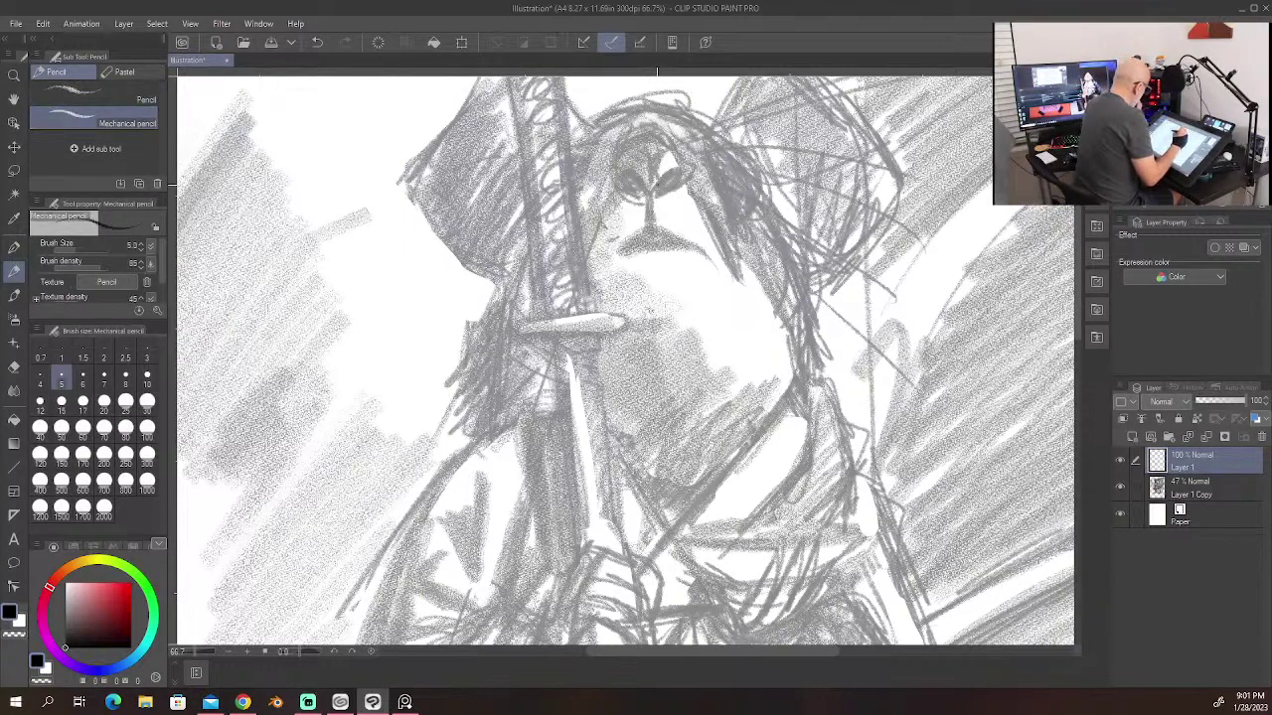
pyautogui.scroll(2, 656, 192)
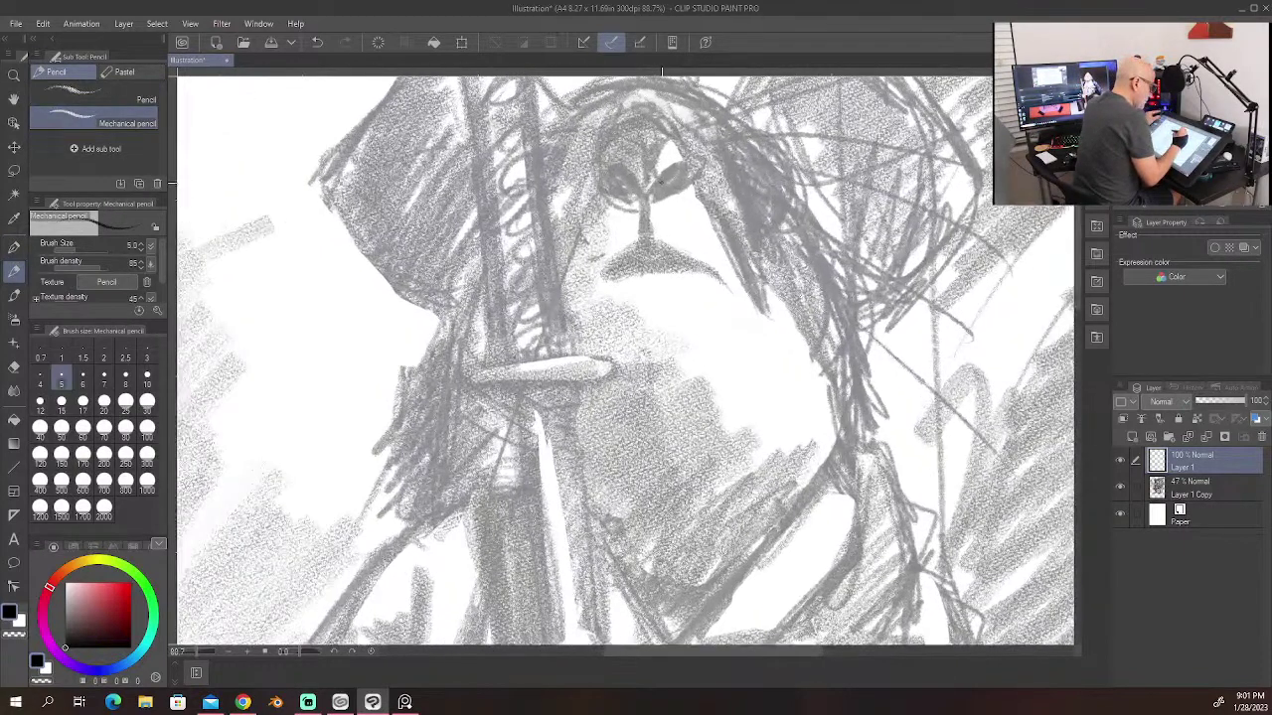
pyautogui.scroll(-1, 659, 184)
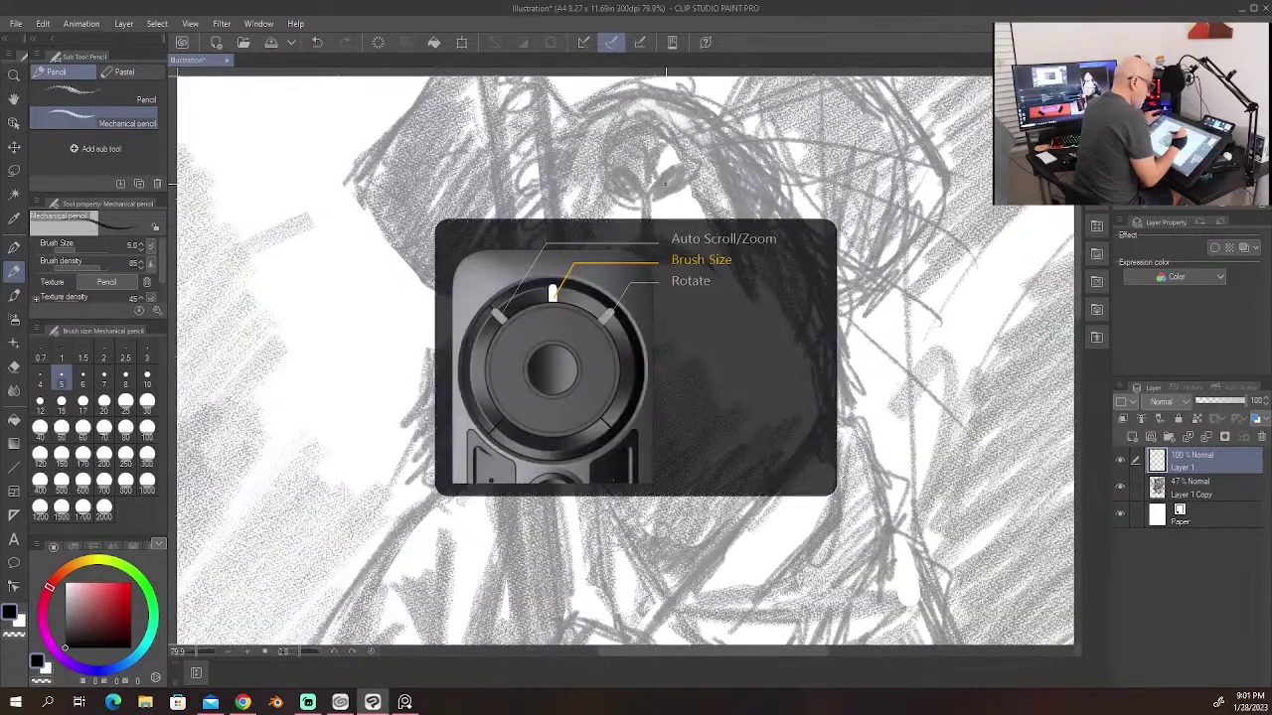
pyautogui.press(']')
pyautogui.press(']')
pyautogui.press(']')
pyautogui.press(']')
pyautogui.moveTo(652, 188)
pyautogui.mouseDown()
pyautogui.moveTo(679, 170)
pyautogui.moveTo(653, 189)
pyautogui.moveTo(683, 181)
pyautogui.moveTo(678, 167)
pyautogui.mouseUp()
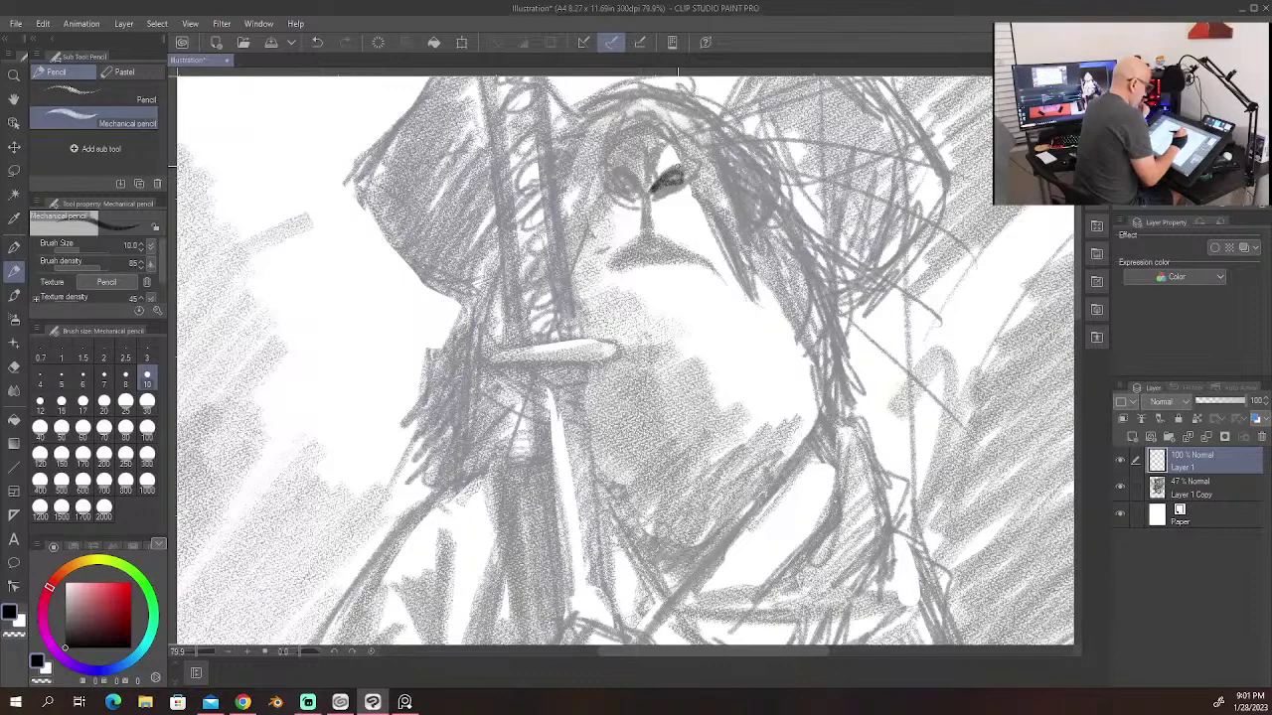
# Step: With brush size 3.9, draw the nostrils, nose outline, mouth and the muzzle crease beside them in dark lines
pyautogui.click(76, 252)
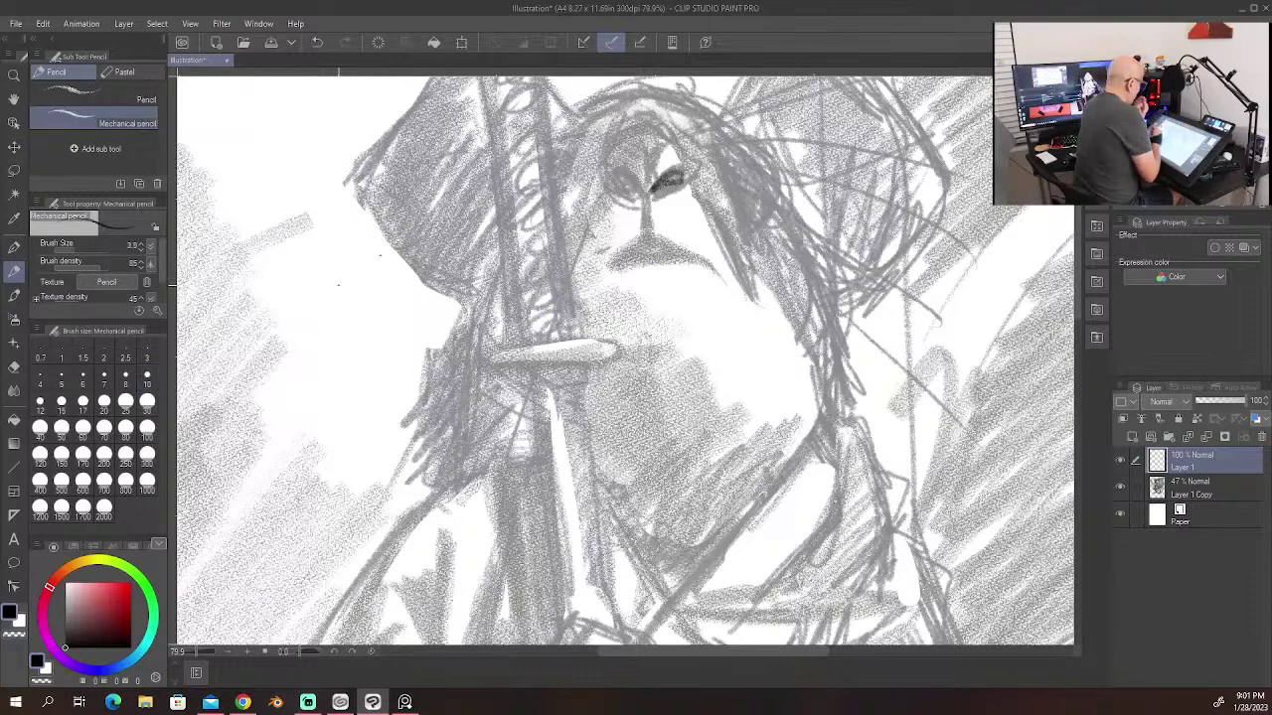
pyautogui.moveTo(653, 189)
pyautogui.mouseDown()
pyautogui.moveTo(684, 170)
pyautogui.moveTo(620, 173)
pyautogui.moveTo(657, 185)
pyautogui.moveTo(648, 163)
pyautogui.moveTo(645, 192)
pyautogui.mouseUp()
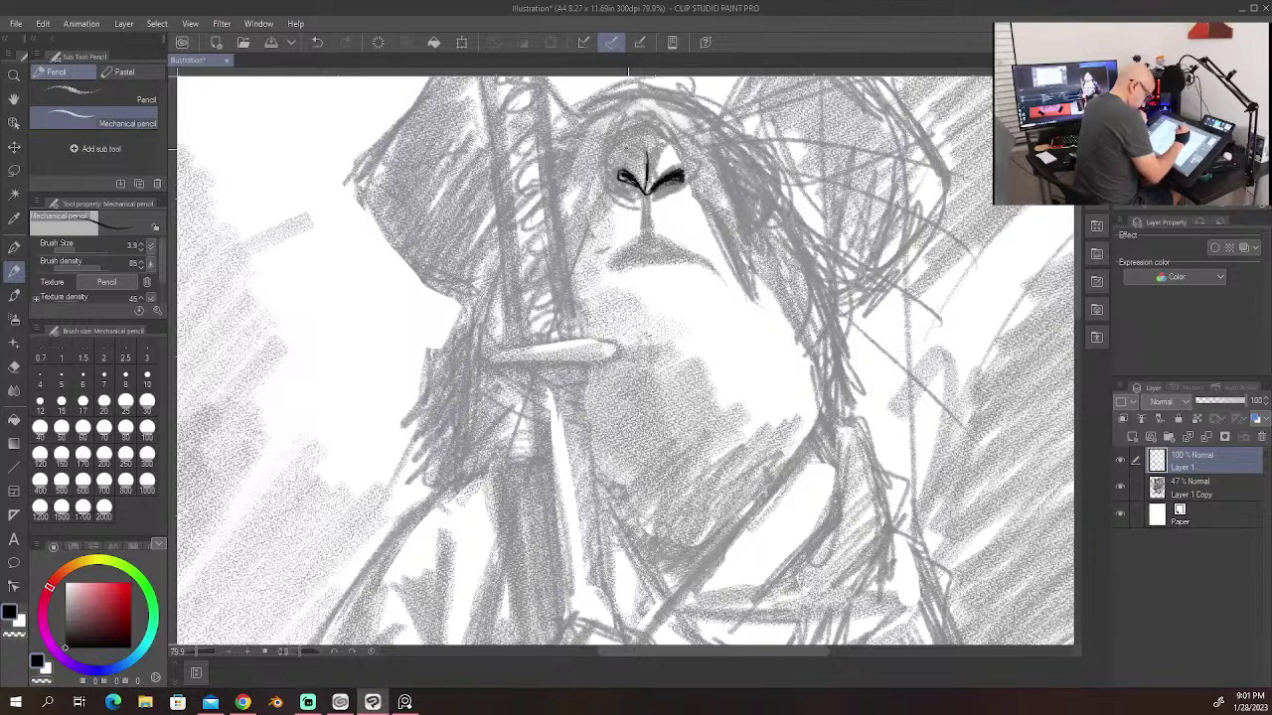
pyautogui.moveTo(626, 136)
pyautogui.mouseDown()
pyautogui.moveTo(614, 188)
pyautogui.moveTo(683, 174)
pyautogui.moveTo(662, 131)
pyautogui.mouseUp()
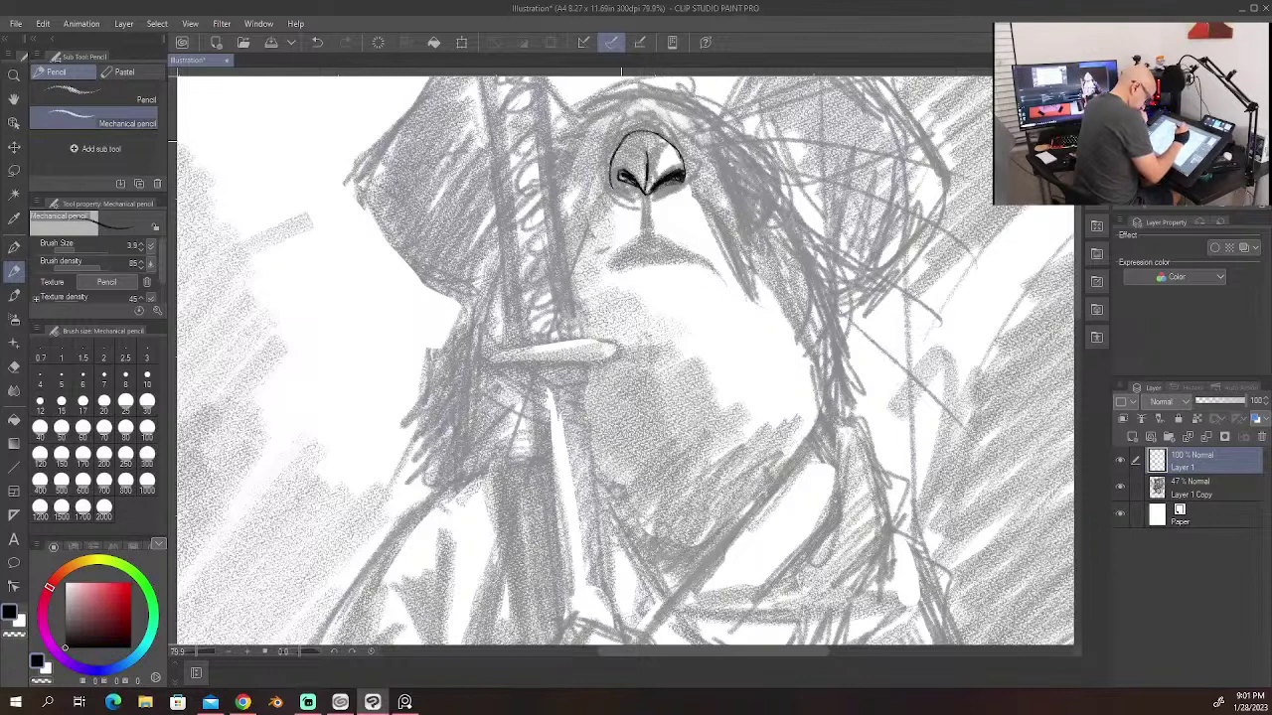
pyautogui.moveTo(647, 190)
pyautogui.mouseDown()
pyautogui.moveTo(647, 227)
pyautogui.moveTo(614, 259)
pyautogui.moveTo(671, 244)
pyautogui.moveTo(656, 253)
pyautogui.moveTo(695, 260)
pyautogui.moveTo(661, 248)
pyautogui.moveTo(610, 266)
pyautogui.moveTo(688, 255)
pyautogui.mouseUp()
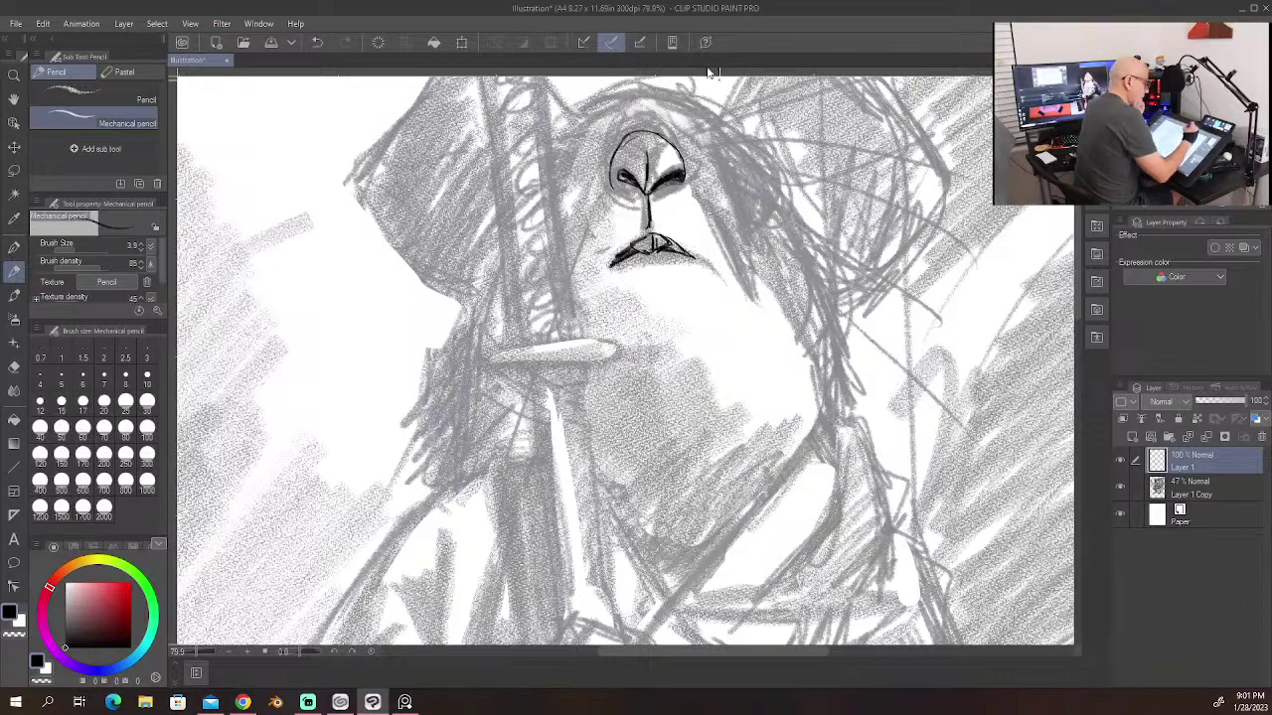
pyautogui.moveTo(687, 171); pyautogui.dragTo(752, 266)
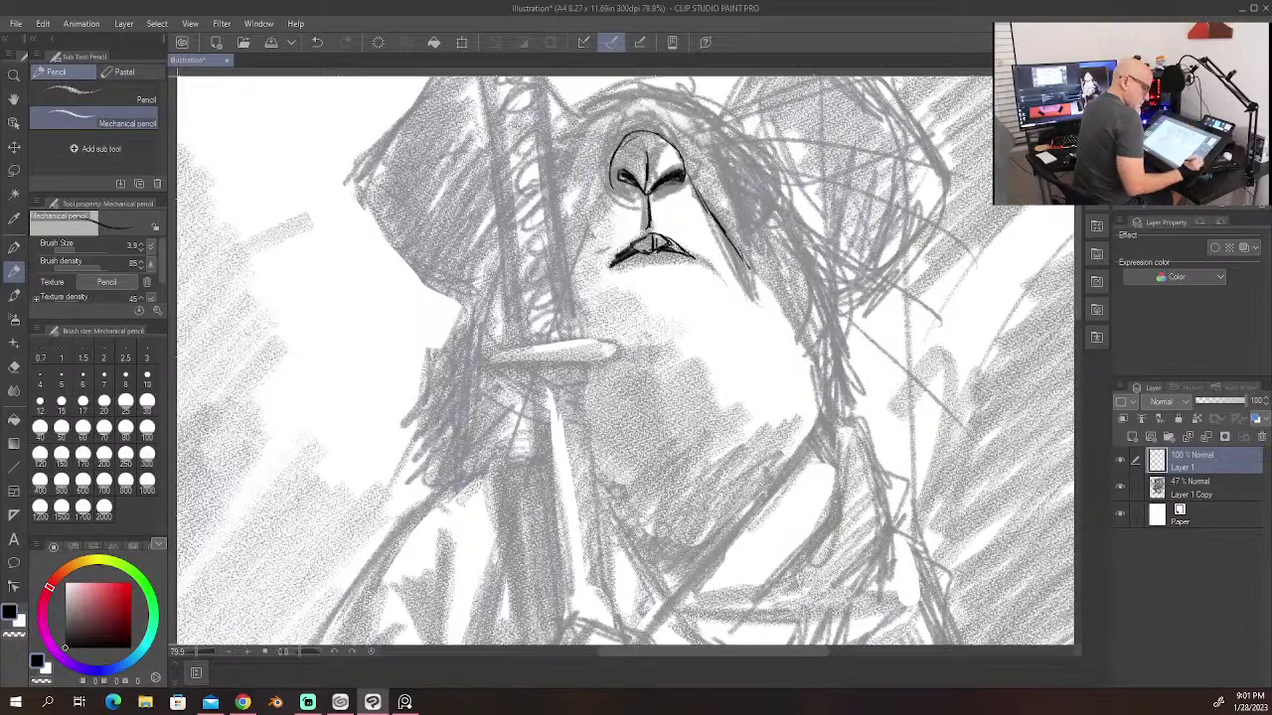
# Step: Lower the opacity of the sketch layer Layer 1 Copy to 37% and make Layer 1 active again
pyautogui.click(1205, 487)
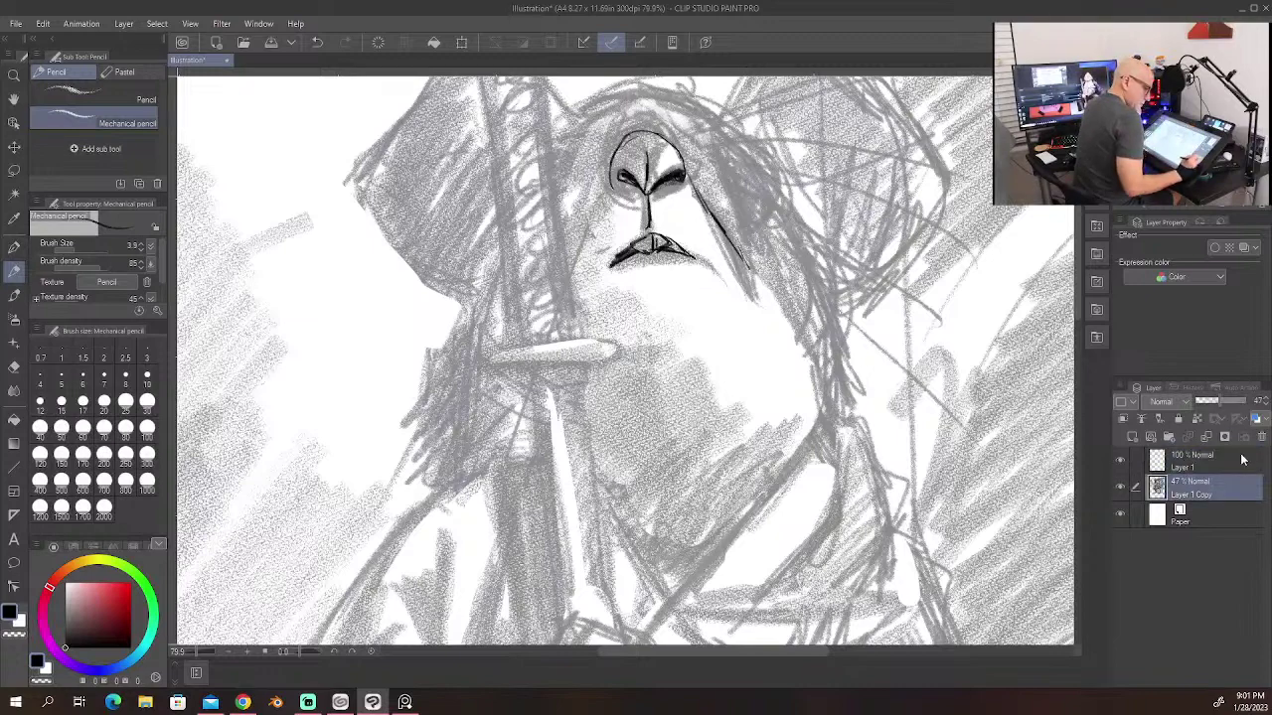
pyautogui.moveTo(1219, 400)
pyautogui.mouseDown()
pyautogui.moveTo(1262, 404)
pyautogui.moveTo(1218, 404)
pyautogui.moveTo(1211, 419)
pyautogui.mouseUp()
pyautogui.click(1209, 455)
# Step: Outline both eyes and the curved top of the head over the sketch
pyautogui.moveTo(724, 147)
pyautogui.mouseDown()
pyautogui.moveTo(769, 224)
pyautogui.moveTo(761, 141)
pyautogui.moveTo(773, 219)
pyautogui.moveTo(723, 151)
pyautogui.moveTo(734, 140)
pyautogui.moveTo(741, 198)
pyautogui.mouseUp()
pyautogui.moveTo(583, 151); pyautogui.dragTo(558, 196)
pyautogui.moveTo(576, 169); pyautogui.dragTo(560, 194)
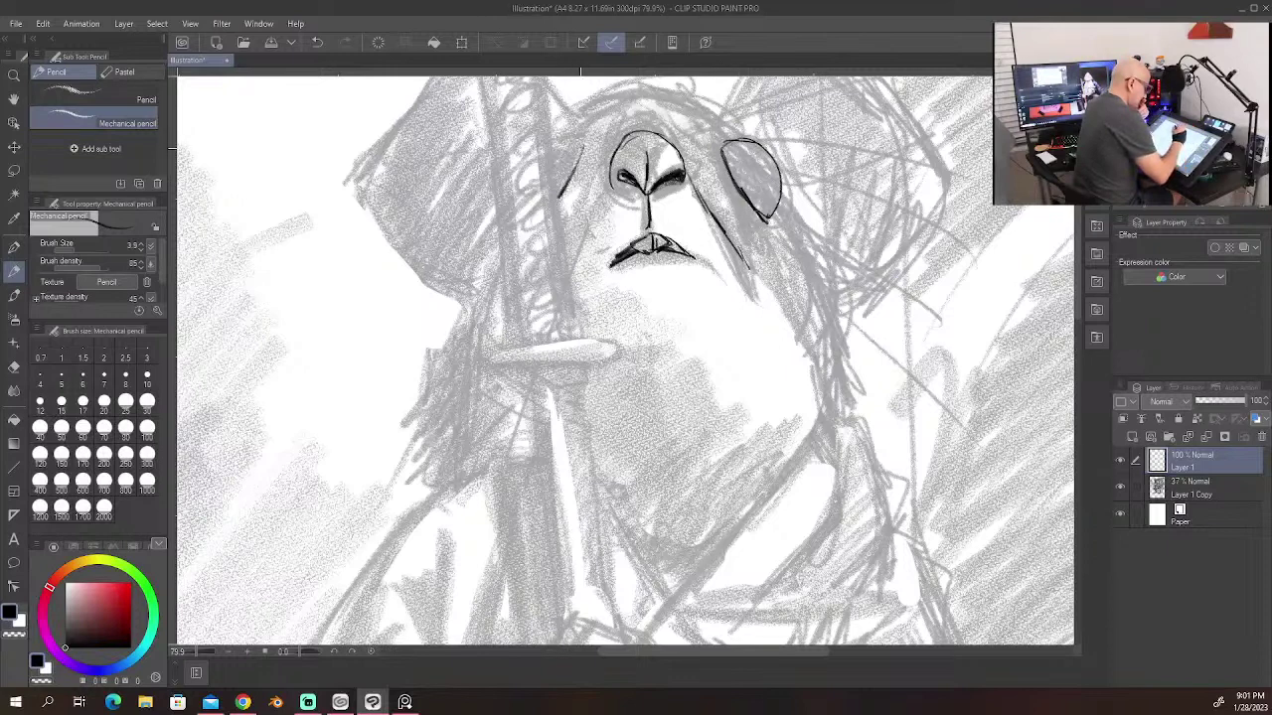
pyautogui.moveTo(554, 147)
pyautogui.mouseDown()
pyautogui.moveTo(582, 137)
pyautogui.moveTo(575, 161)
pyautogui.mouseUp()
pyautogui.moveTo(556, 145)
pyautogui.mouseDown()
pyautogui.moveTo(625, 85)
pyautogui.moveTo(666, 88)
pyautogui.moveTo(743, 139)
pyautogui.mouseUp()
pyautogui.moveTo(596, 101); pyautogui.dragTo(550, 145)
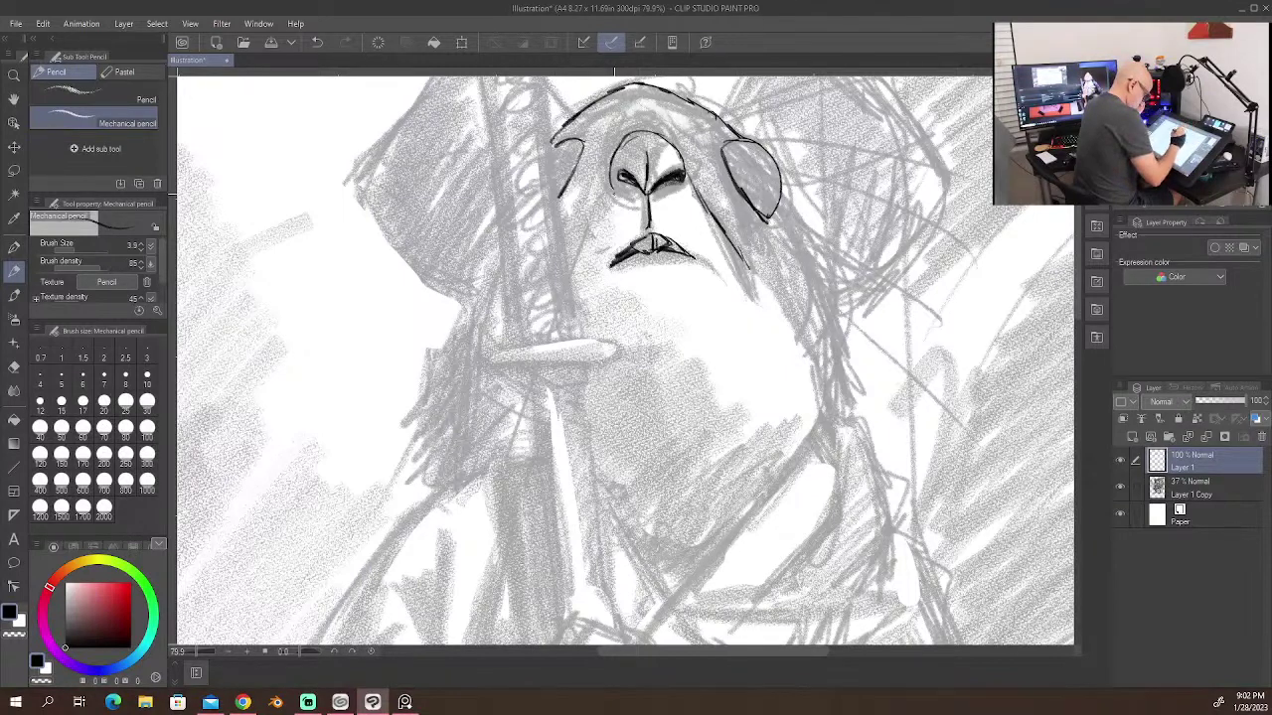
# Step: Trace the muzzle sides, the outer cheek contour below the eye, and the jaw lines meeting at the chin
pyautogui.moveTo(612, 188); pyautogui.dragTo(564, 260)
pyautogui.moveTo(705, 213); pyautogui.dragTo(815, 363)
pyautogui.moveTo(794, 217)
pyautogui.mouseDown()
pyautogui.moveTo(841, 317)
pyautogui.moveTo(856, 402)
pyautogui.mouseUp()
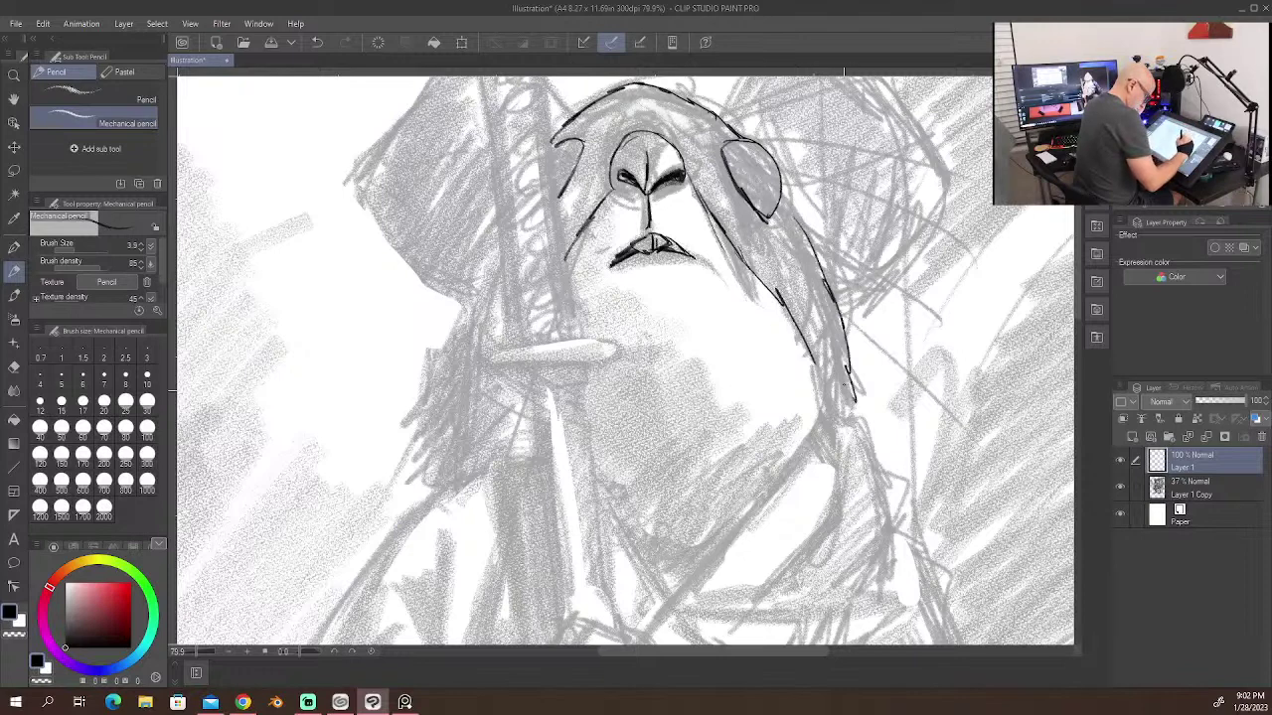
pyautogui.moveTo(806, 340)
pyautogui.mouseDown()
pyautogui.moveTo(854, 423)
pyautogui.moveTo(761, 489)
pyautogui.mouseUp()
pyautogui.moveTo(799, 449); pyautogui.dragTo(692, 558)
pyautogui.moveTo(608, 509); pyautogui.dragTo(685, 557)
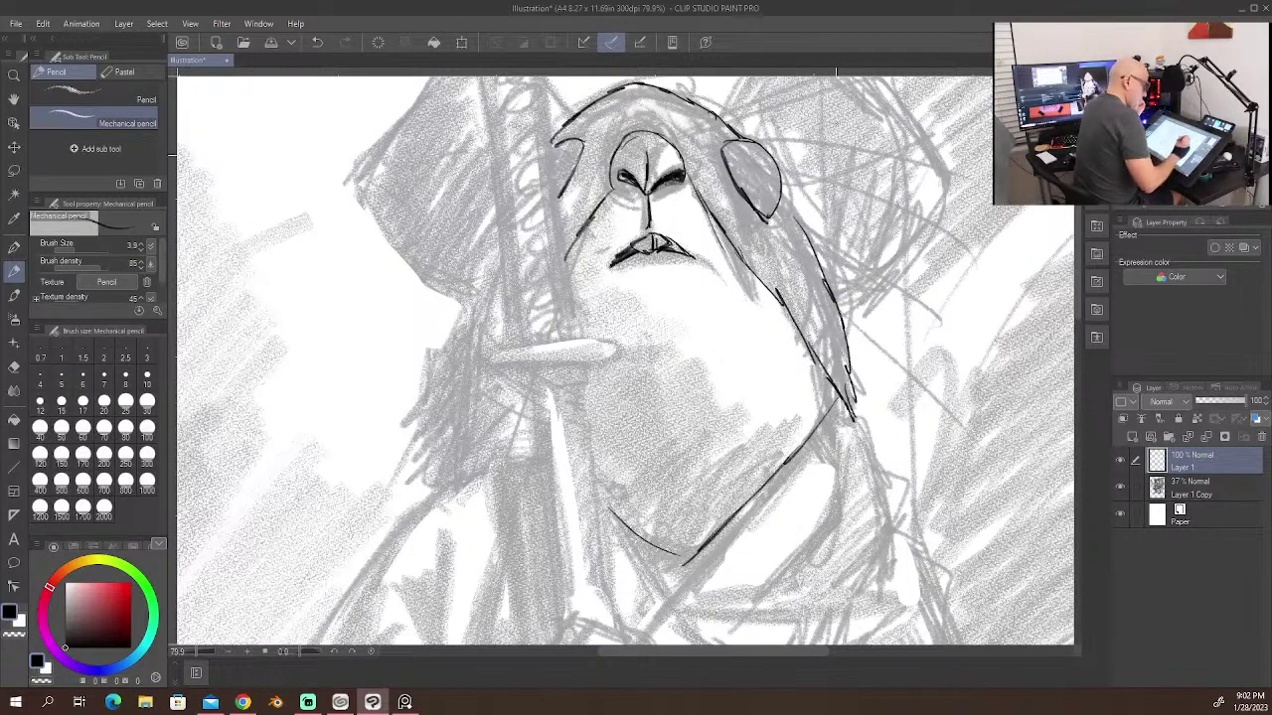
pyautogui.moveTo(781, 201); pyautogui.dragTo(806, 242)
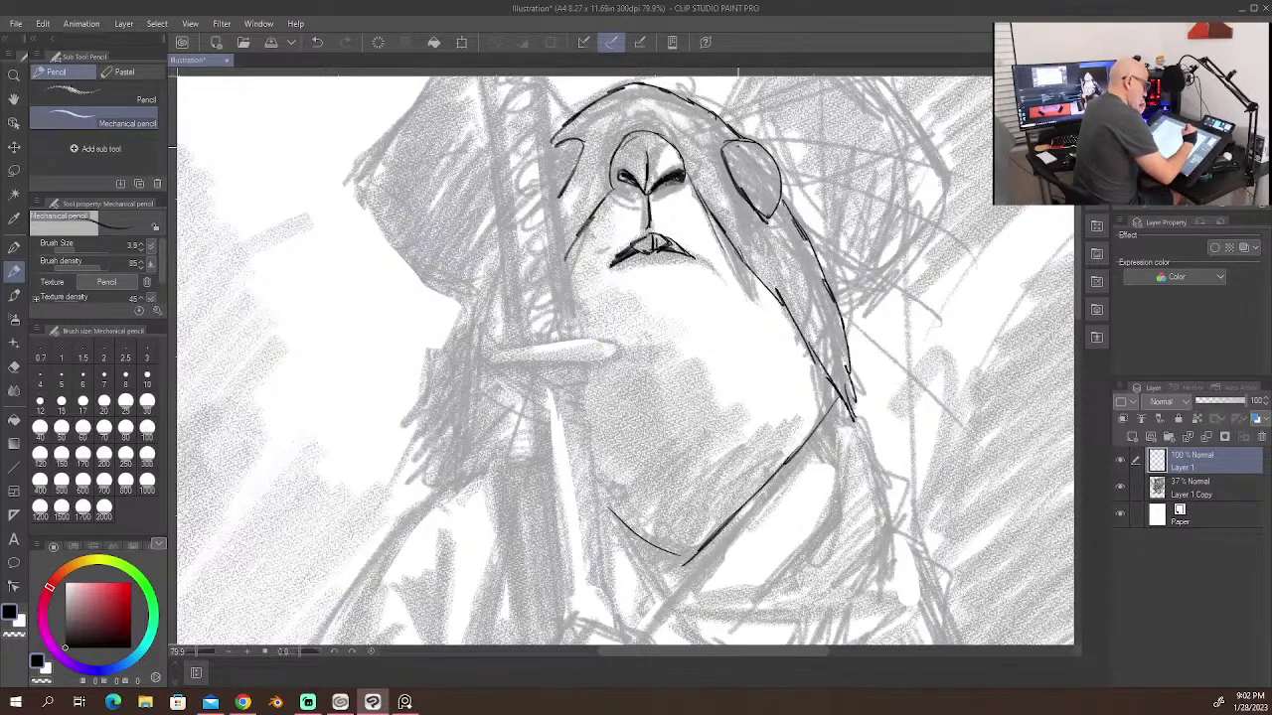
# Step: Fill both eyes with dense dark hatching
pyautogui.moveTo(731, 147)
pyautogui.mouseDown()
pyautogui.moveTo(741, 186)
pyautogui.moveTo(737, 165)
pyautogui.moveTo(772, 214)
pyautogui.mouseUp()
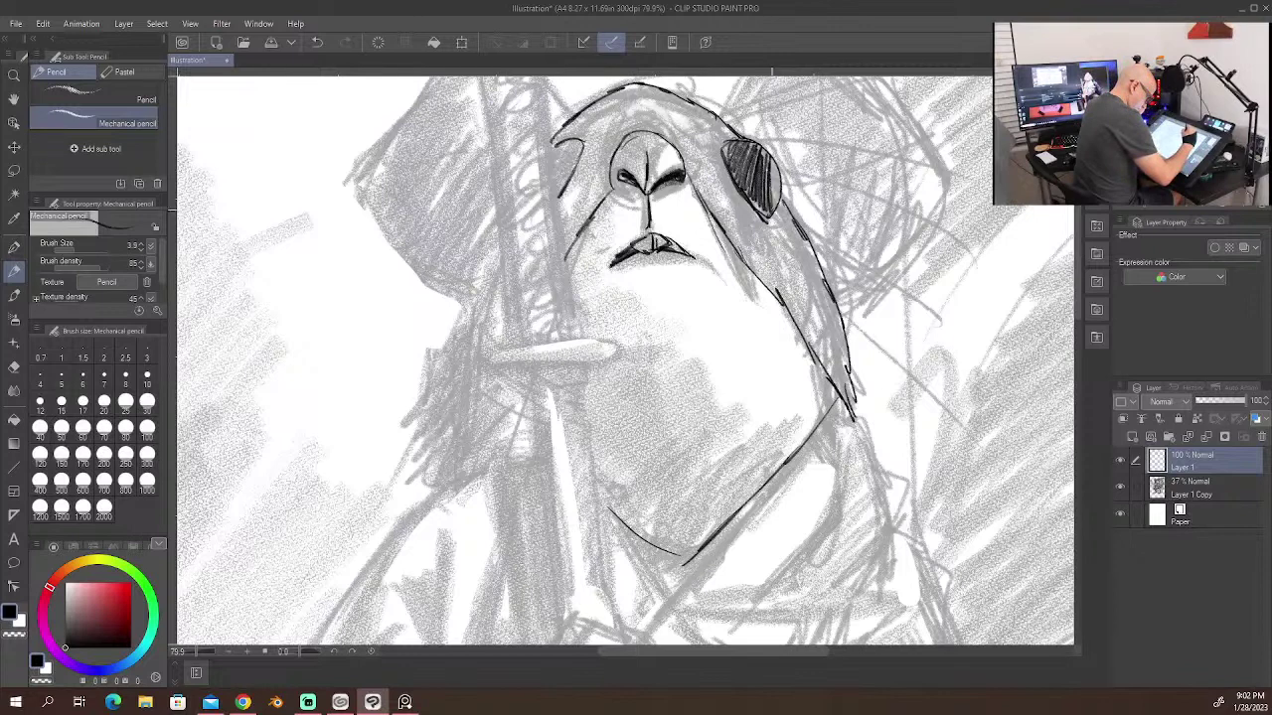
pyautogui.moveTo(769, 165)
pyautogui.mouseDown()
pyautogui.moveTo(777, 213)
pyautogui.moveTo(745, 169)
pyautogui.moveTo(735, 177)
pyautogui.moveTo(757, 205)
pyautogui.mouseUp()
pyautogui.moveTo(743, 169); pyautogui.dragTo(767, 214)
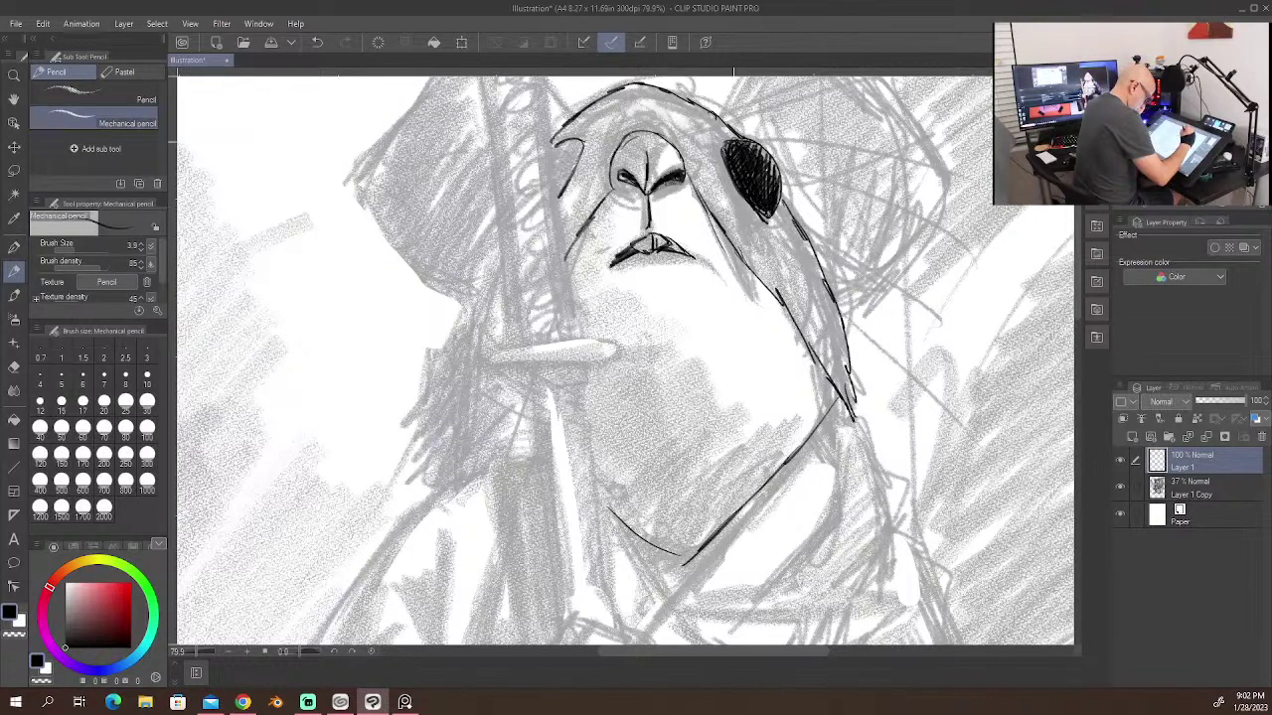
pyautogui.moveTo(578, 153); pyautogui.dragTo(554, 198)
pyautogui.moveTo(566, 137)
pyautogui.mouseDown()
pyautogui.moveTo(554, 146)
pyautogui.moveTo(559, 192)
pyautogui.mouseUp()
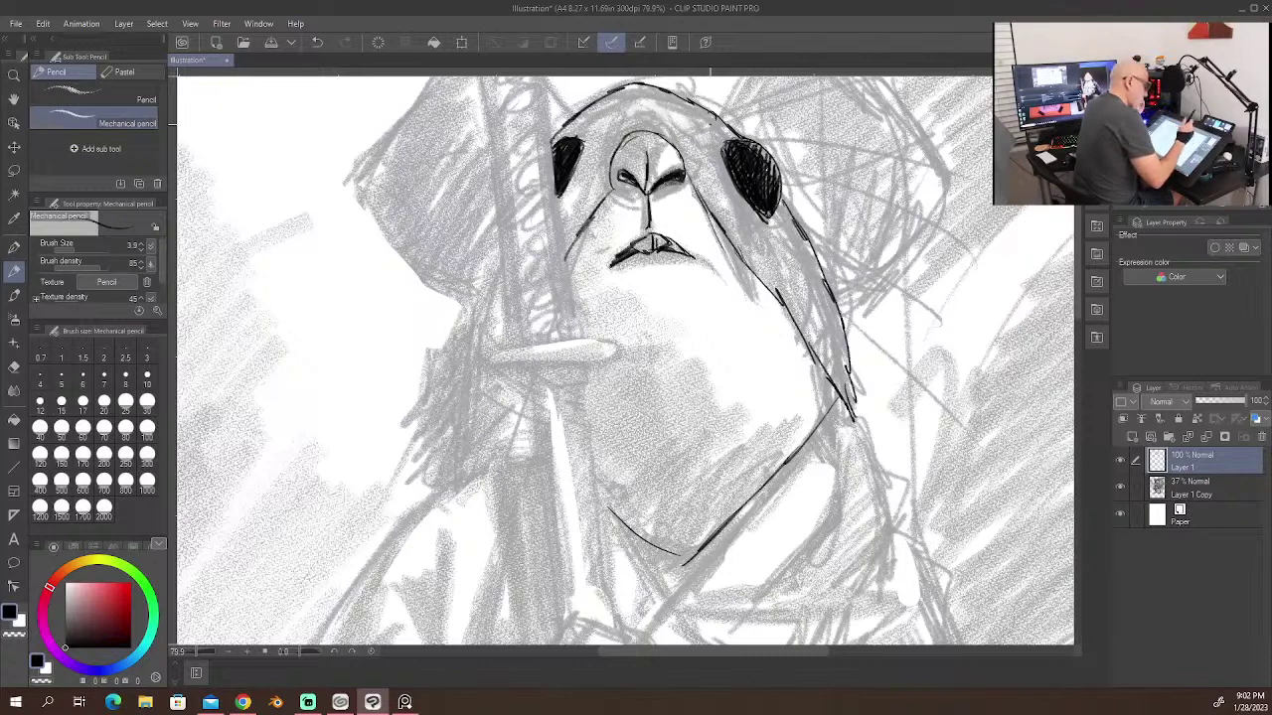
# Step: Add small round light highlights to both dark eyes
pyautogui.click(753, 160)
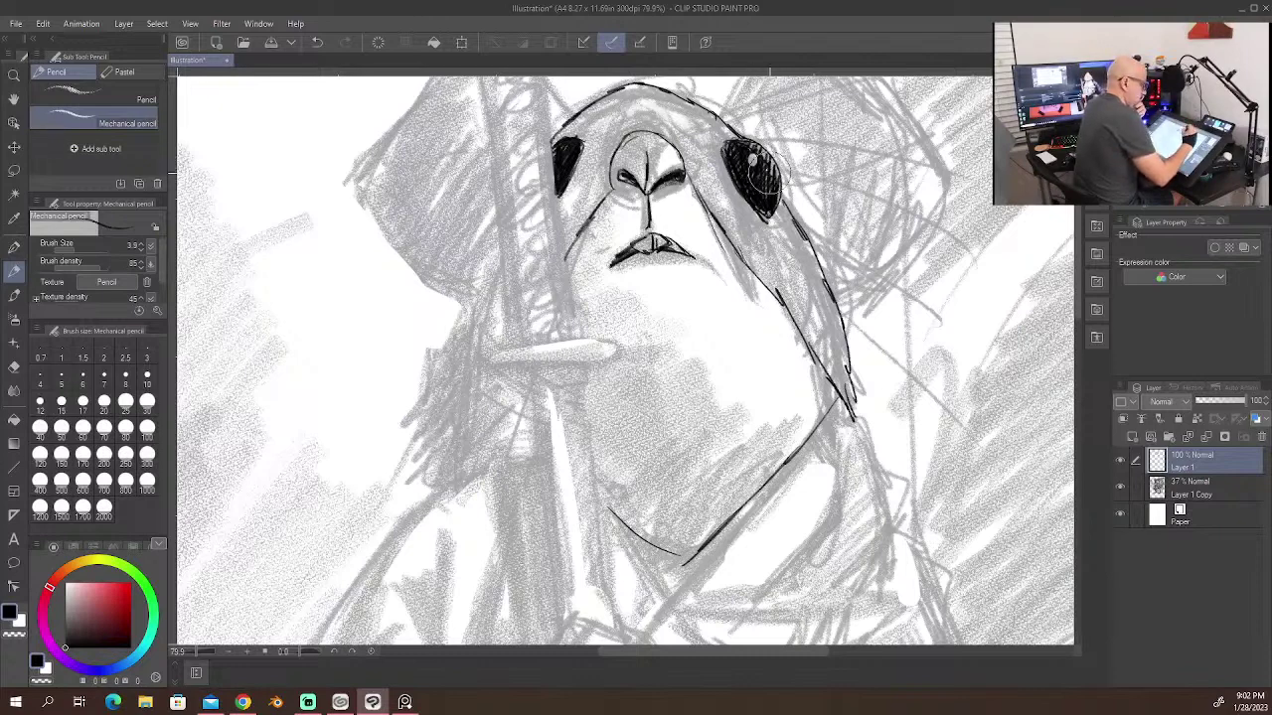
pyautogui.click(764, 173)
pyautogui.click(762, 186)
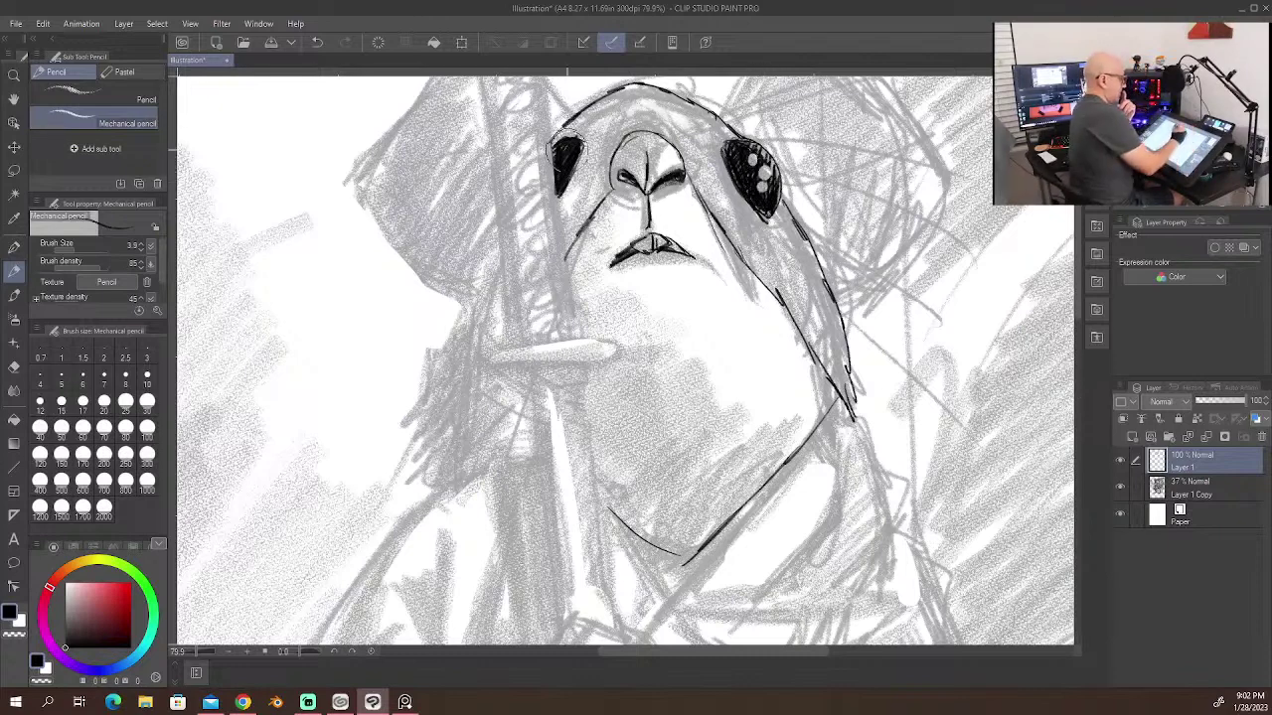
pyautogui.moveTo(574, 147); pyautogui.dragTo(557, 189)
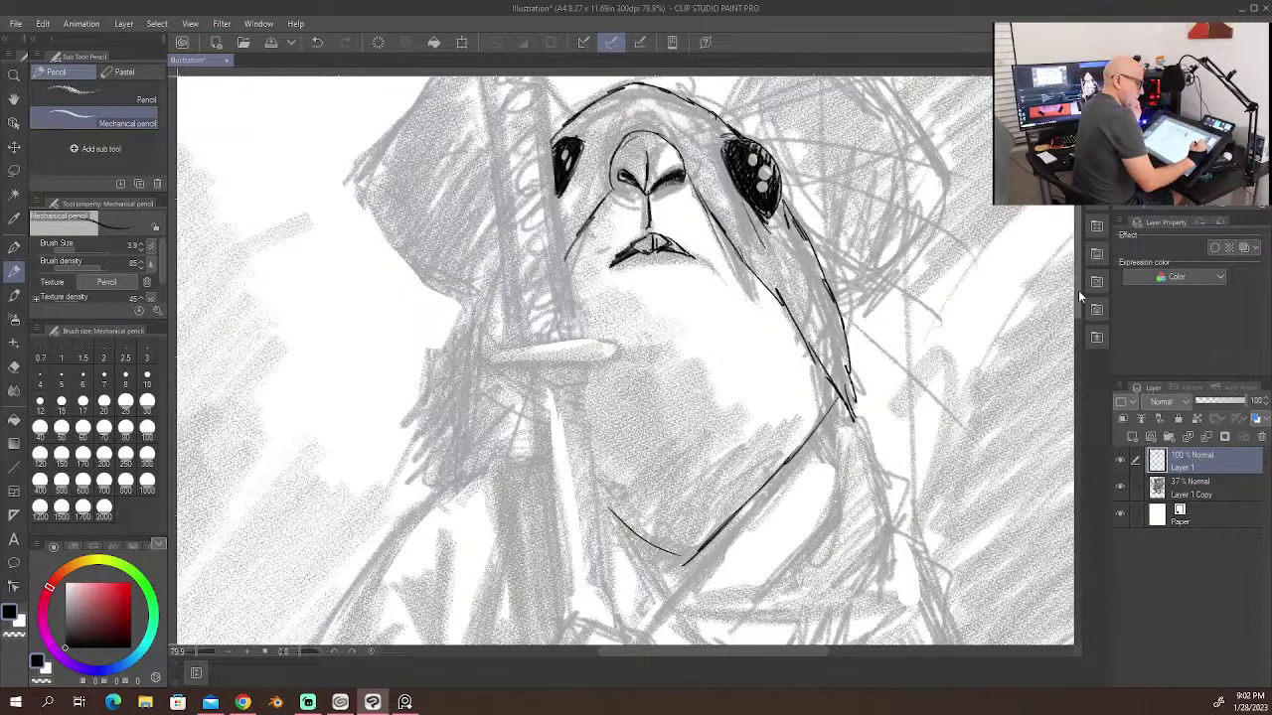
# Step: Draw the outer and inner contours of the large ear on the side away from the sword
pyautogui.moveTo(1078, 290); pyautogui.dragTo(1078, 274)
pyautogui.moveTo(733, 174)
pyautogui.mouseDown()
pyautogui.moveTo(787, 111)
pyautogui.moveTo(817, 106)
pyautogui.moveTo(877, 144)
pyautogui.moveTo(941, 238)
pyautogui.moveTo(946, 298)
pyautogui.moveTo(840, 359)
pyautogui.mouseUp()
pyautogui.moveTo(781, 242); pyautogui.dragTo(757, 175)
pyautogui.moveTo(803, 123)
pyautogui.mouseDown()
pyautogui.moveTo(761, 185)
pyautogui.moveTo(813, 298)
pyautogui.moveTo(845, 310)
pyautogui.moveTo(757, 169)
pyautogui.moveTo(761, 181)
pyautogui.mouseUp()
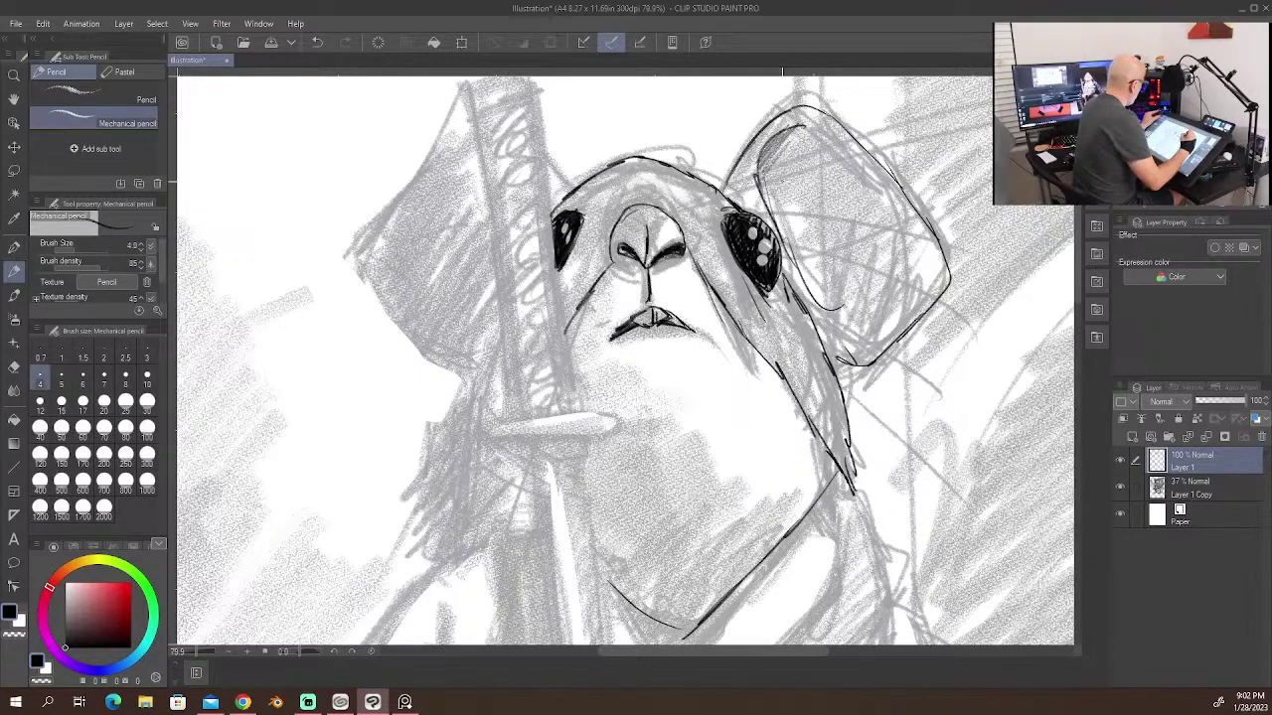
# Step: Set the brush size to 12 and shade the inside of the outlined ear with dense diagonal hatching
pyautogui.click(40, 402)
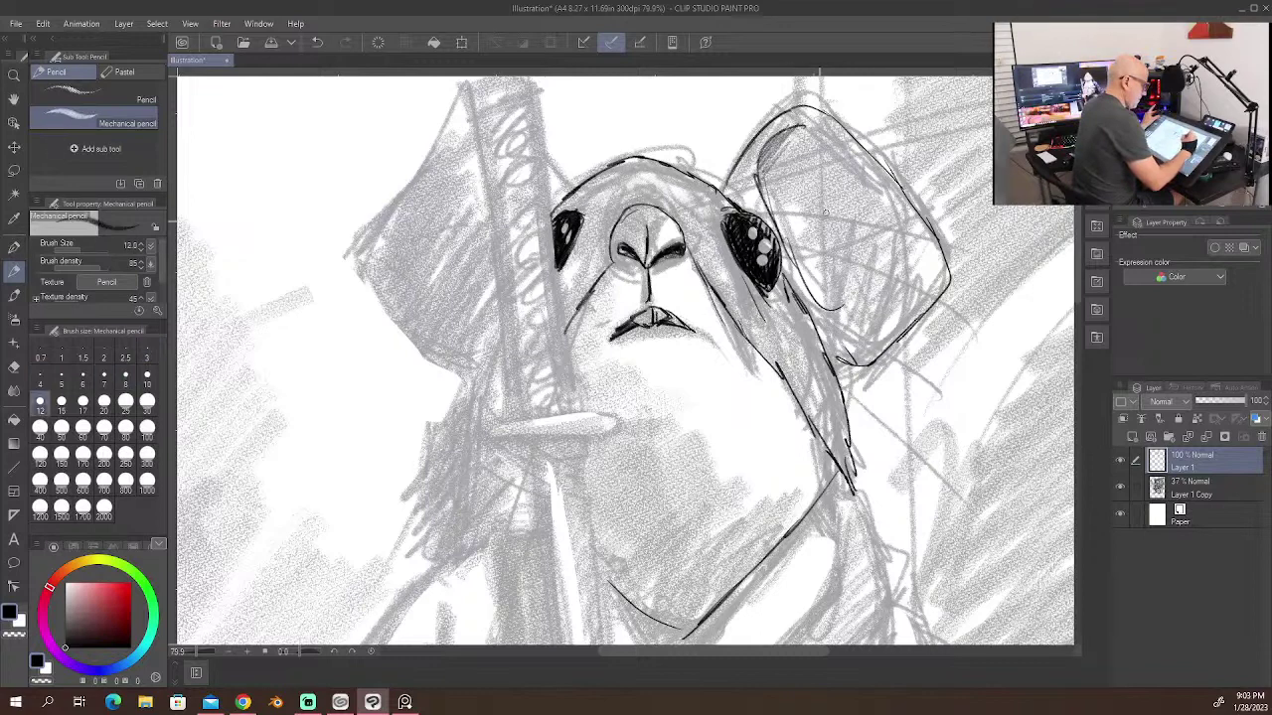
pyautogui.moveTo(825, 212)
pyautogui.mouseDown()
pyautogui.moveTo(784, 159)
pyautogui.moveTo(767, 189)
pyautogui.moveTo(779, 238)
pyautogui.moveTo(816, 294)
pyautogui.moveTo(909, 260)
pyautogui.moveTo(774, 180)
pyautogui.moveTo(814, 288)
pyautogui.moveTo(854, 298)
pyautogui.moveTo(894, 263)
pyautogui.moveTo(825, 298)
pyautogui.moveTo(889, 288)
pyautogui.moveTo(848, 328)
pyautogui.mouseUp()
pyautogui.moveTo(888, 279)
pyautogui.mouseDown()
pyautogui.moveTo(832, 296)
pyautogui.moveTo(857, 263)
pyautogui.moveTo(843, 298)
pyautogui.moveTo(779, 284)
pyautogui.moveTo(848, 316)
pyautogui.moveTo(823, 298)
pyautogui.moveTo(860, 341)
pyautogui.mouseUp()
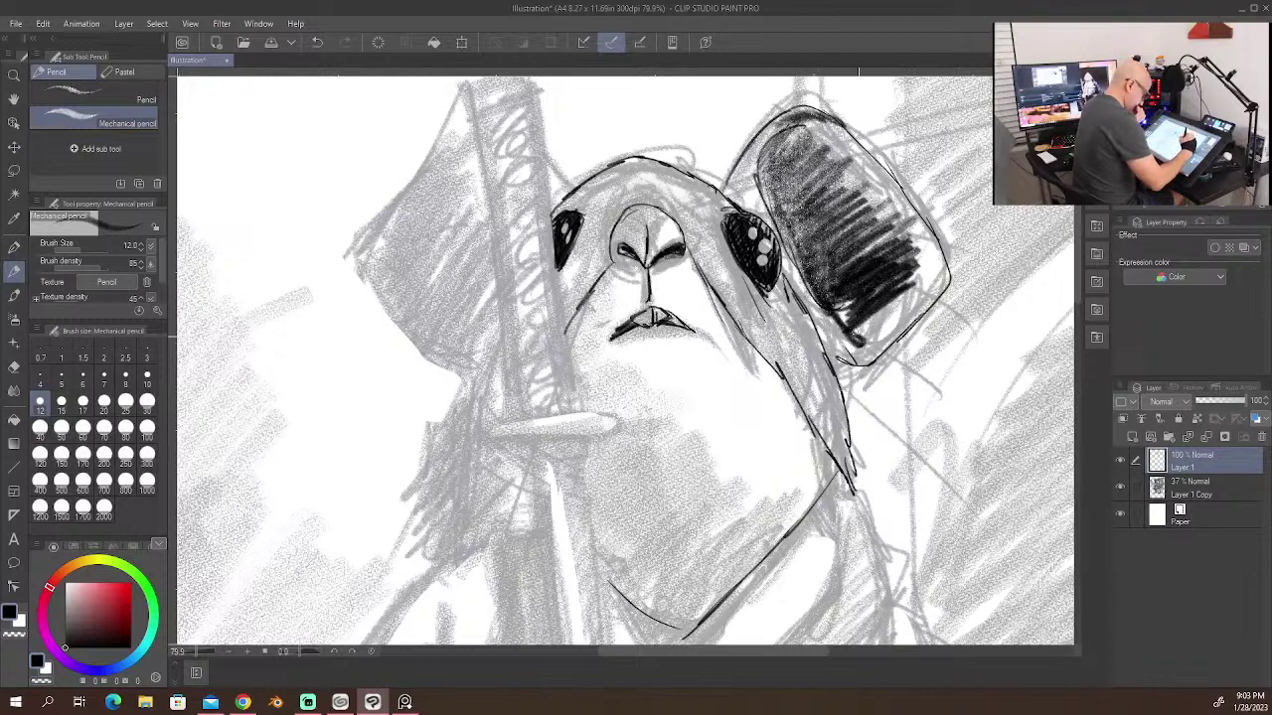
pyautogui.moveTo(801, 278)
pyautogui.mouseDown()
pyautogui.moveTo(763, 151)
pyautogui.moveTo(757, 205)
pyautogui.moveTo(779, 232)
pyautogui.moveTo(764, 153)
pyautogui.moveTo(760, 211)
pyautogui.moveTo(739, 169)
pyautogui.moveTo(745, 189)
pyautogui.moveTo(785, 109)
pyautogui.mouseUp()
pyautogui.moveTo(911, 317); pyautogui.dragTo(872, 351)
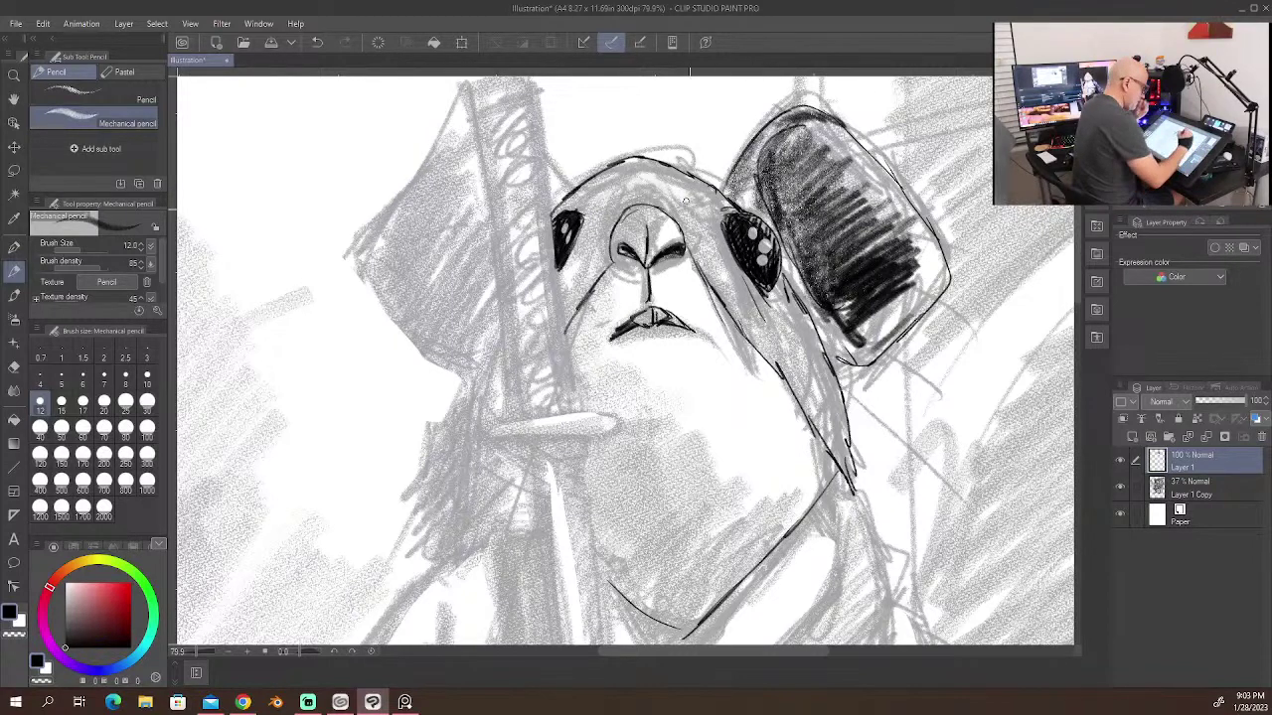
# Step: Shade the nose and the area under the mouth, and thicken the muzzle crease below the eye
pyautogui.moveTo(636, 209)
pyautogui.mouseDown()
pyautogui.moveTo(634, 237)
pyautogui.moveTo(651, 256)
pyautogui.moveTo(652, 223)
pyautogui.moveTo(661, 251)
pyautogui.mouseUp()
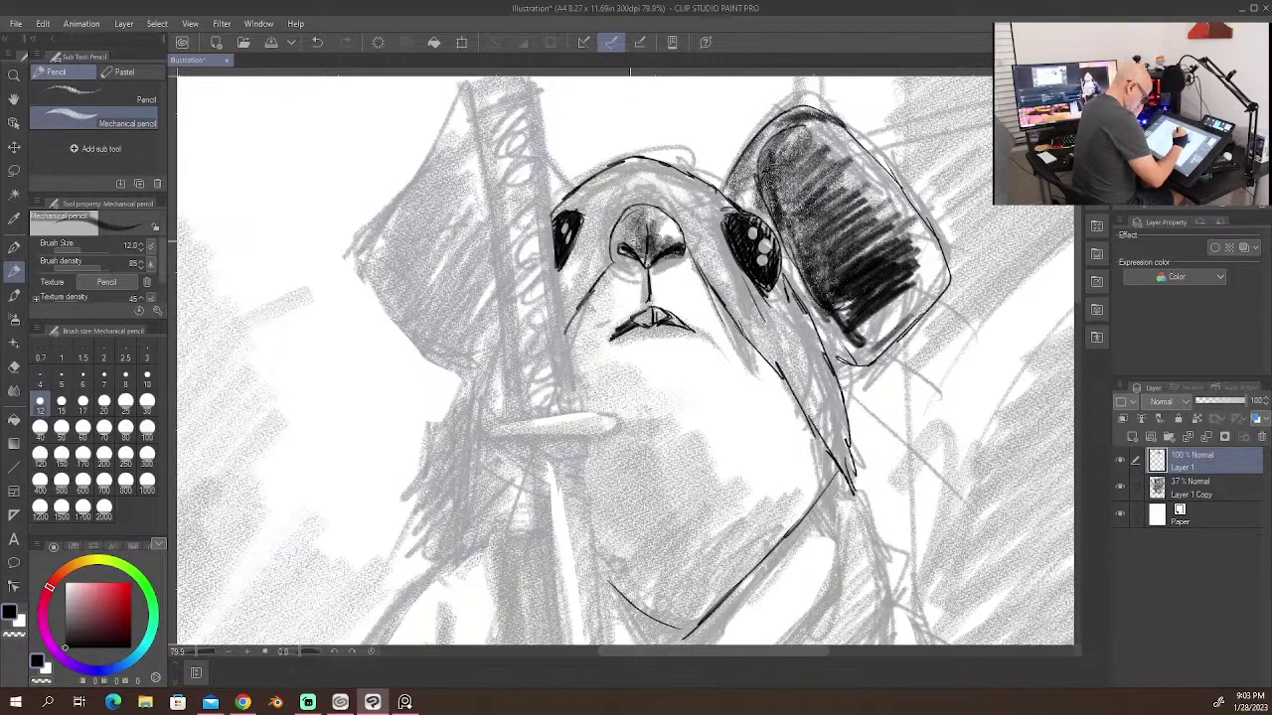
pyautogui.moveTo(646, 270)
pyautogui.mouseDown()
pyautogui.moveTo(646, 308)
pyautogui.moveTo(622, 322)
pyautogui.moveTo(686, 325)
pyautogui.moveTo(654, 353)
pyautogui.mouseUp()
pyautogui.moveTo(714, 299); pyautogui.dragTo(752, 347)
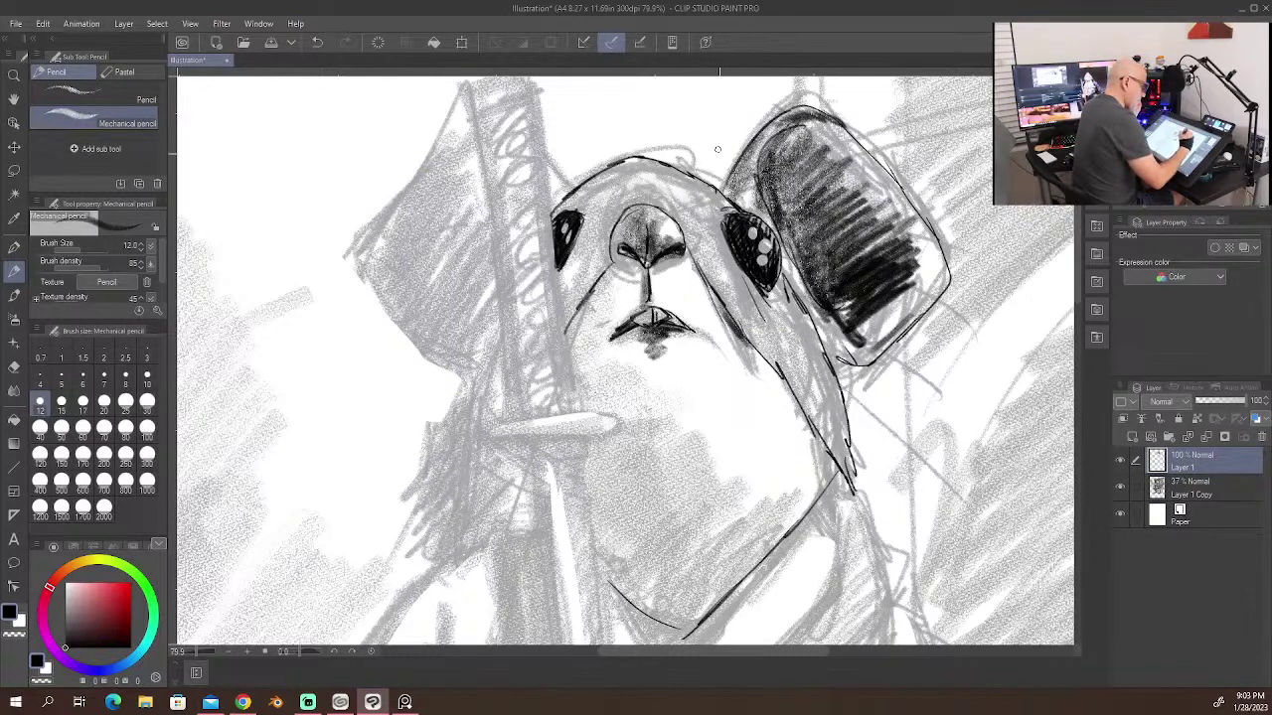
# Step: Shade the dark fur band from beside the right eye down the cheek, over the forehead and along the muzzle with the mechanical pencil
pyautogui.moveTo(745, 280); pyautogui.dragTo(764, 314)
pyautogui.moveTo(741, 284)
pyautogui.mouseDown()
pyautogui.moveTo(761, 316)
pyautogui.moveTo(722, 317)
pyautogui.mouseUp()
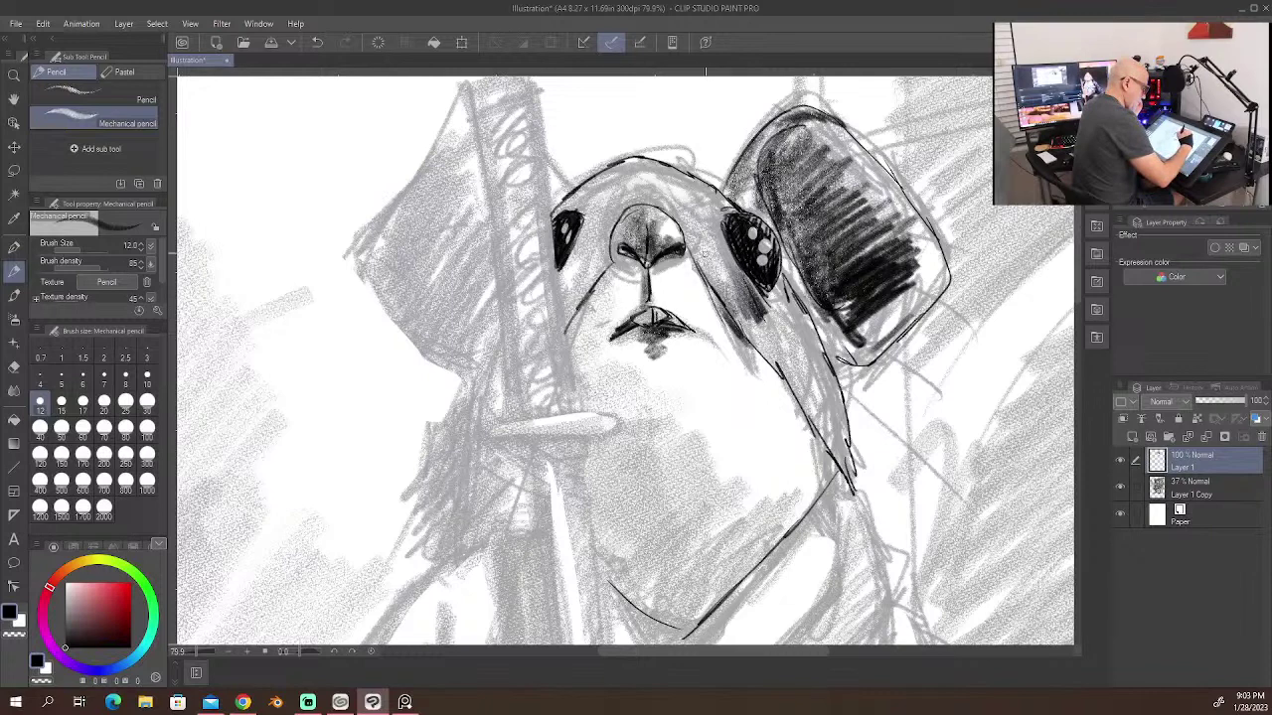
pyautogui.moveTo(735, 263)
pyautogui.mouseDown()
pyautogui.moveTo(706, 298)
pyautogui.moveTo(693, 203)
pyautogui.moveTo(735, 278)
pyautogui.mouseUp()
pyautogui.moveTo(720, 220)
pyautogui.mouseDown()
pyautogui.moveTo(751, 294)
pyautogui.moveTo(791, 338)
pyautogui.mouseUp()
pyautogui.moveTo(793, 280); pyautogui.dragTo(835, 399)
pyautogui.moveTo(795, 333)
pyautogui.mouseDown()
pyautogui.moveTo(835, 408)
pyautogui.moveTo(810, 402)
pyautogui.mouseUp()
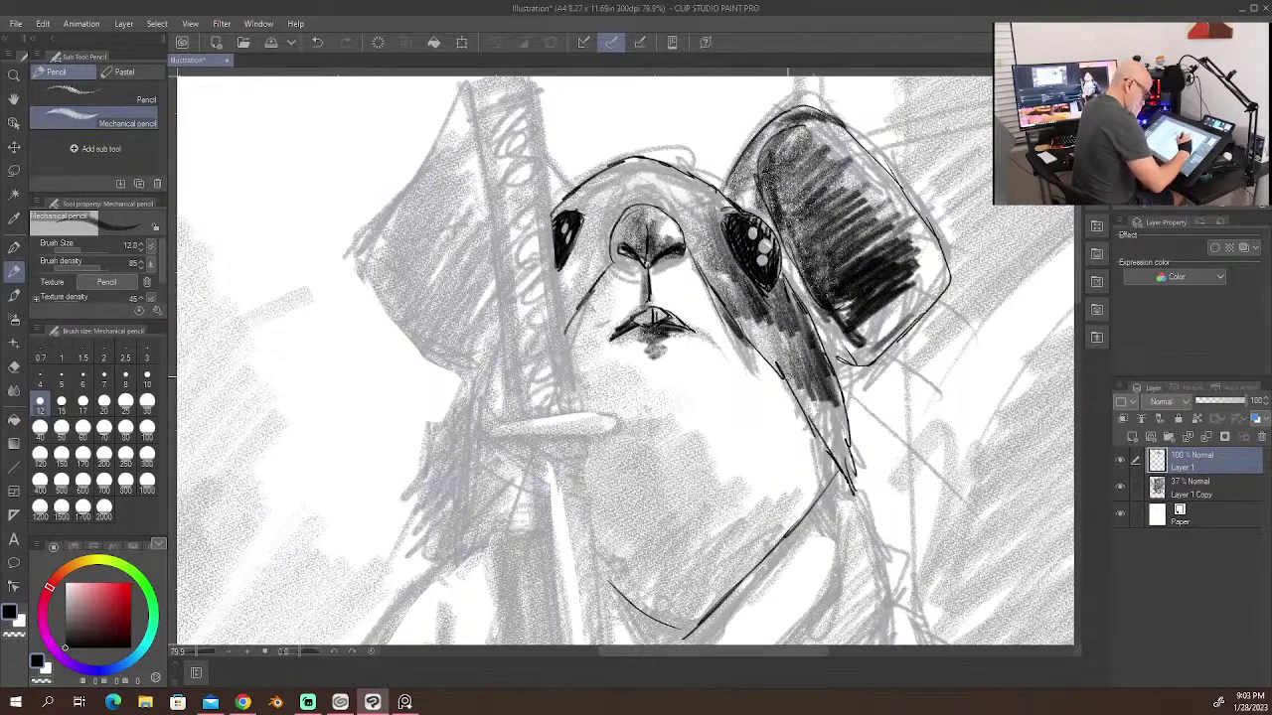
pyautogui.moveTo(747, 320); pyautogui.dragTo(846, 463)
pyautogui.moveTo(596, 257)
pyautogui.mouseDown()
pyautogui.moveTo(571, 316)
pyautogui.moveTo(604, 177)
pyautogui.moveTo(706, 199)
pyautogui.moveTo(723, 213)
pyautogui.moveTo(709, 249)
pyautogui.mouseUp()
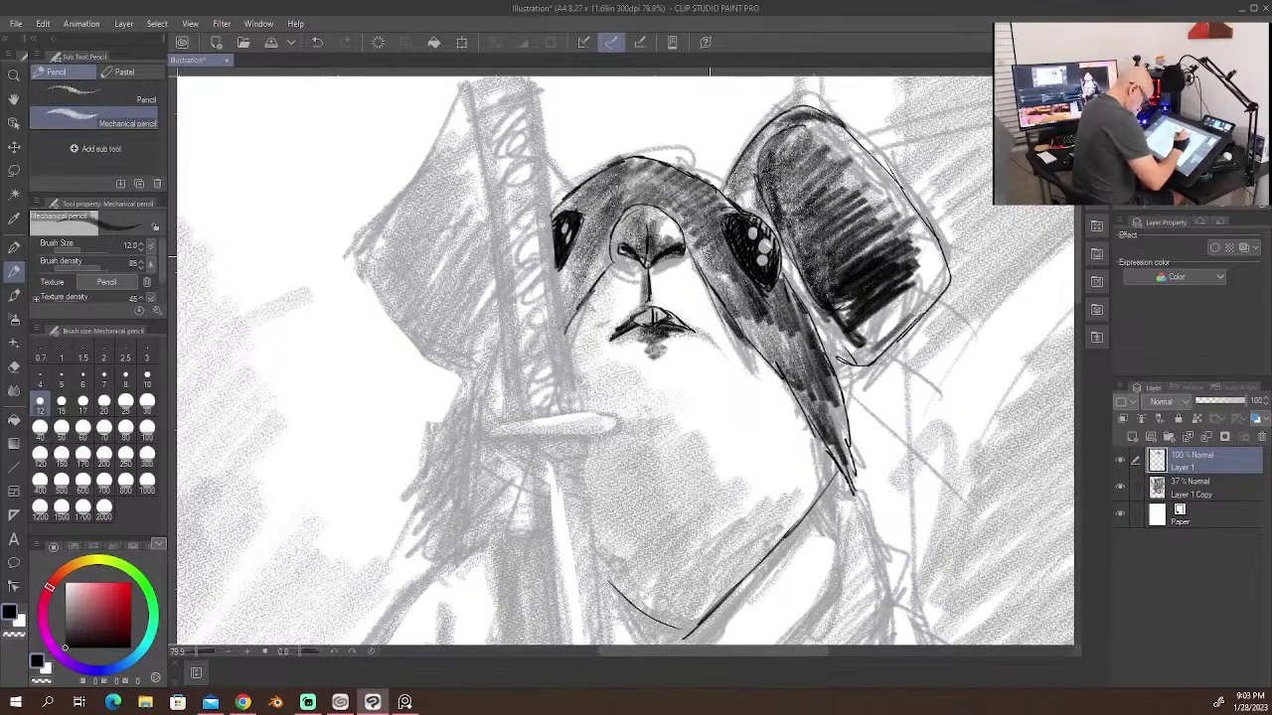
pyautogui.moveTo(595, 277); pyautogui.dragTo(568, 316)
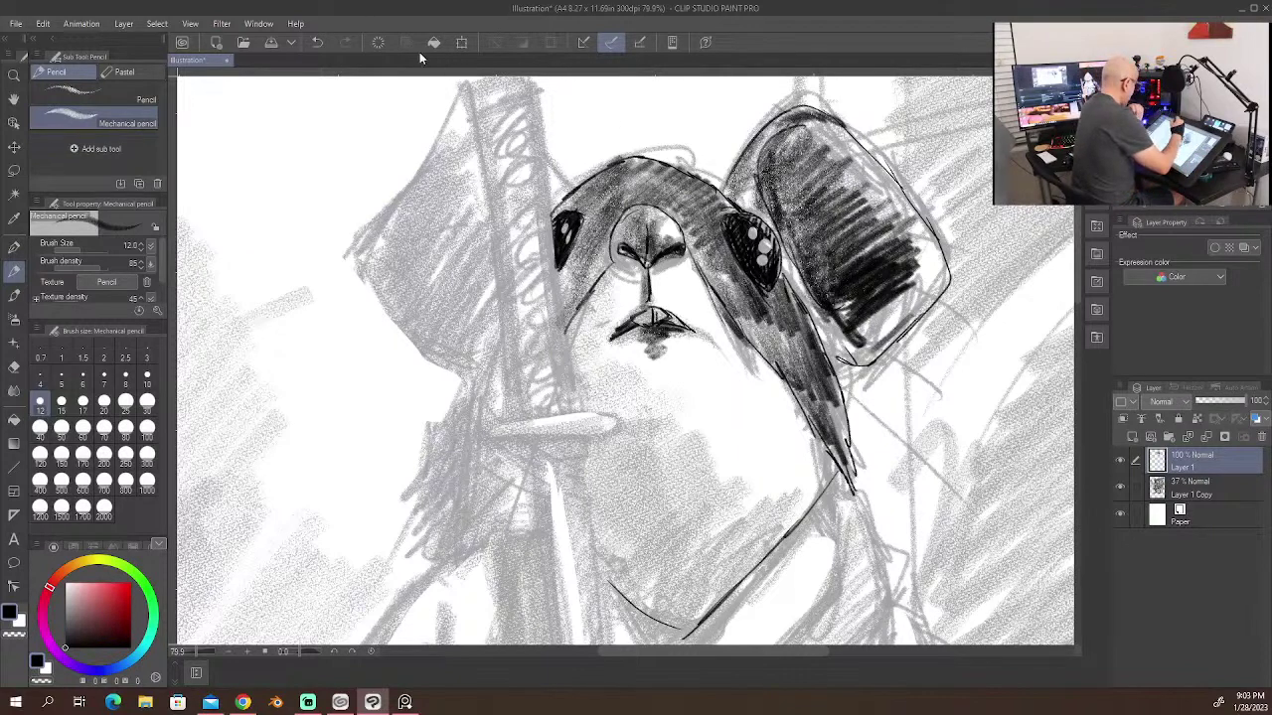
# Step: Set the pencil size to 5 and ink the left ear's outer outline and inner contour behind the sword handle
pyautogui.click(77, 254)
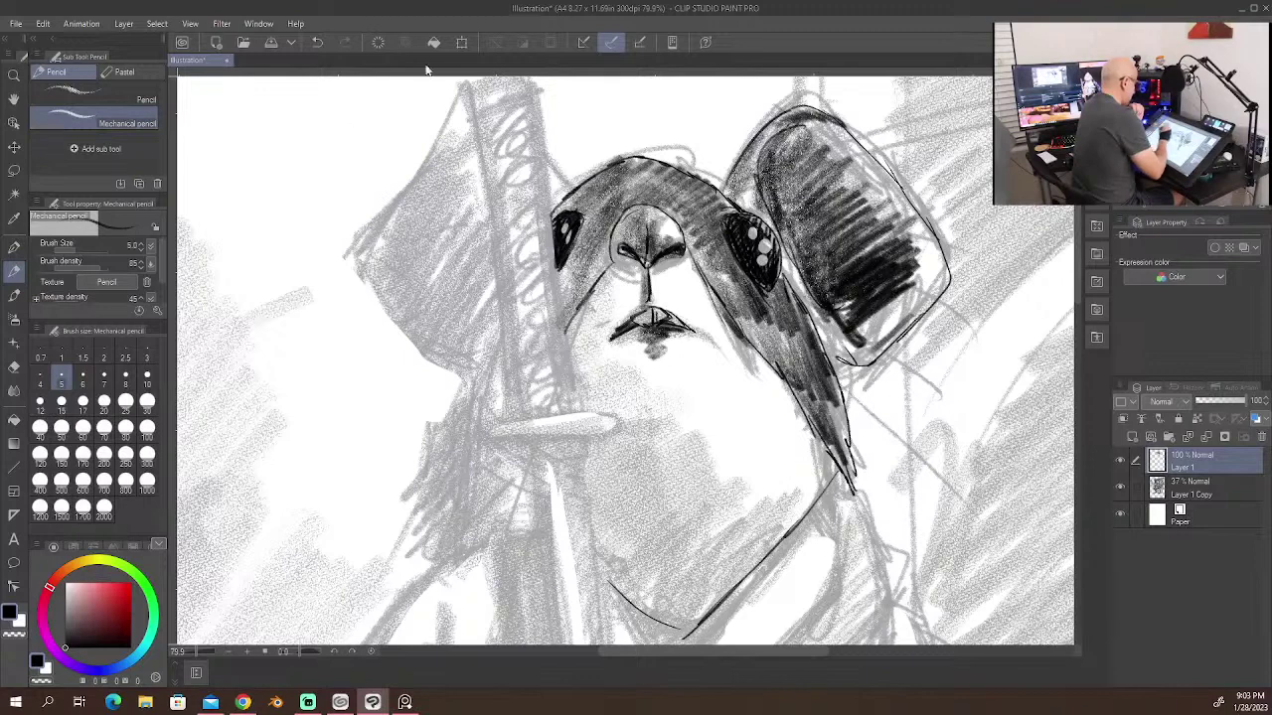
pyautogui.moveTo(447, 121)
pyautogui.mouseDown()
pyautogui.moveTo(363, 257)
pyautogui.moveTo(402, 338)
pyautogui.mouseUp()
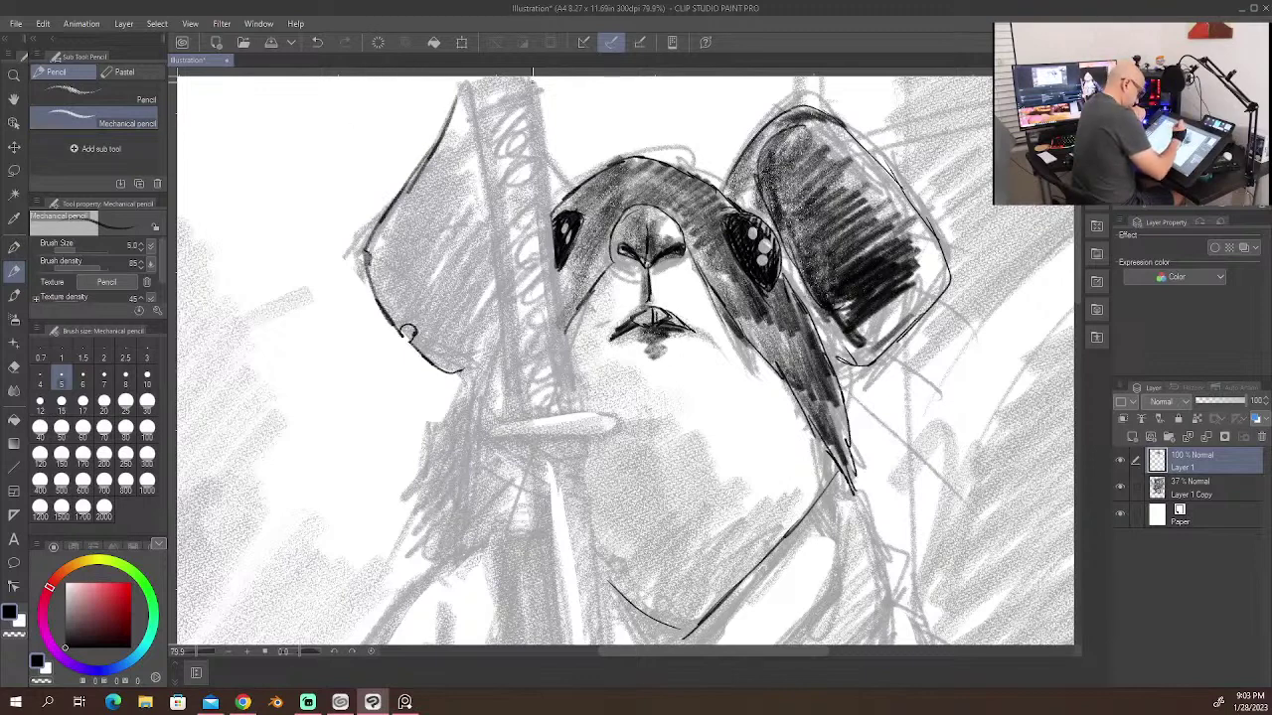
pyautogui.moveTo(418, 167); pyautogui.dragTo(479, 113)
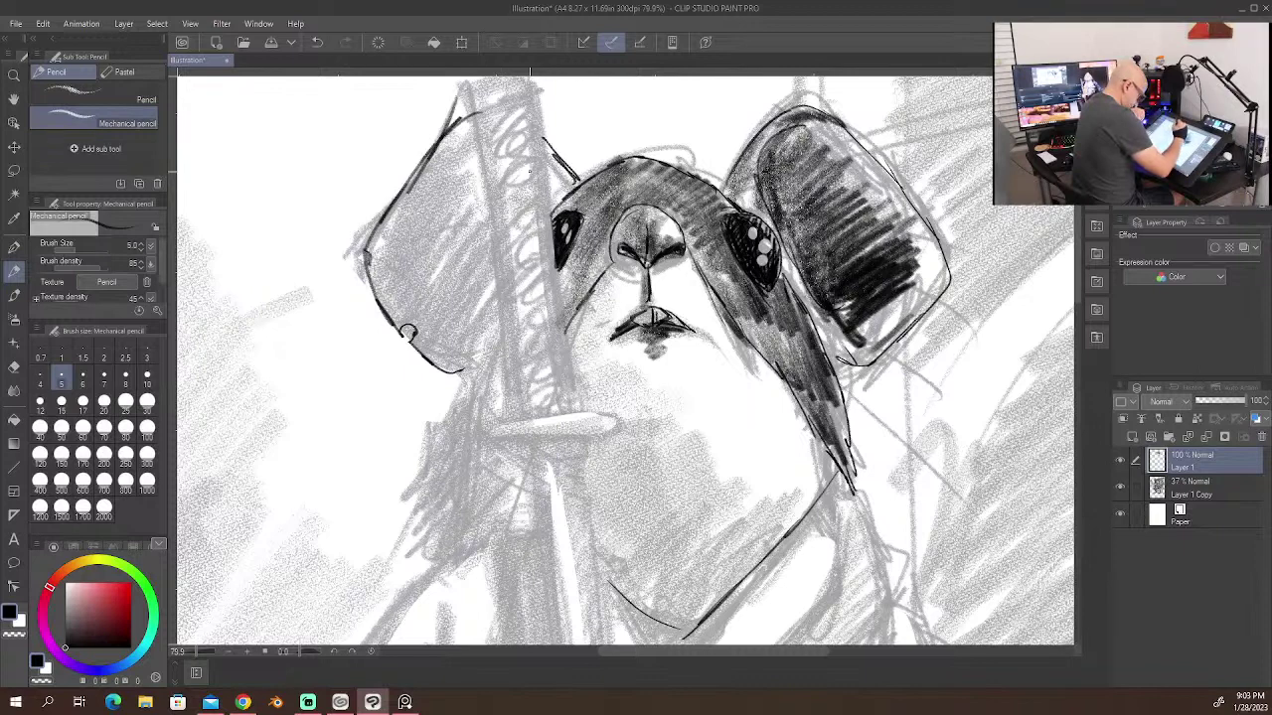
pyautogui.moveTo(502, 290); pyautogui.dragTo(467, 363)
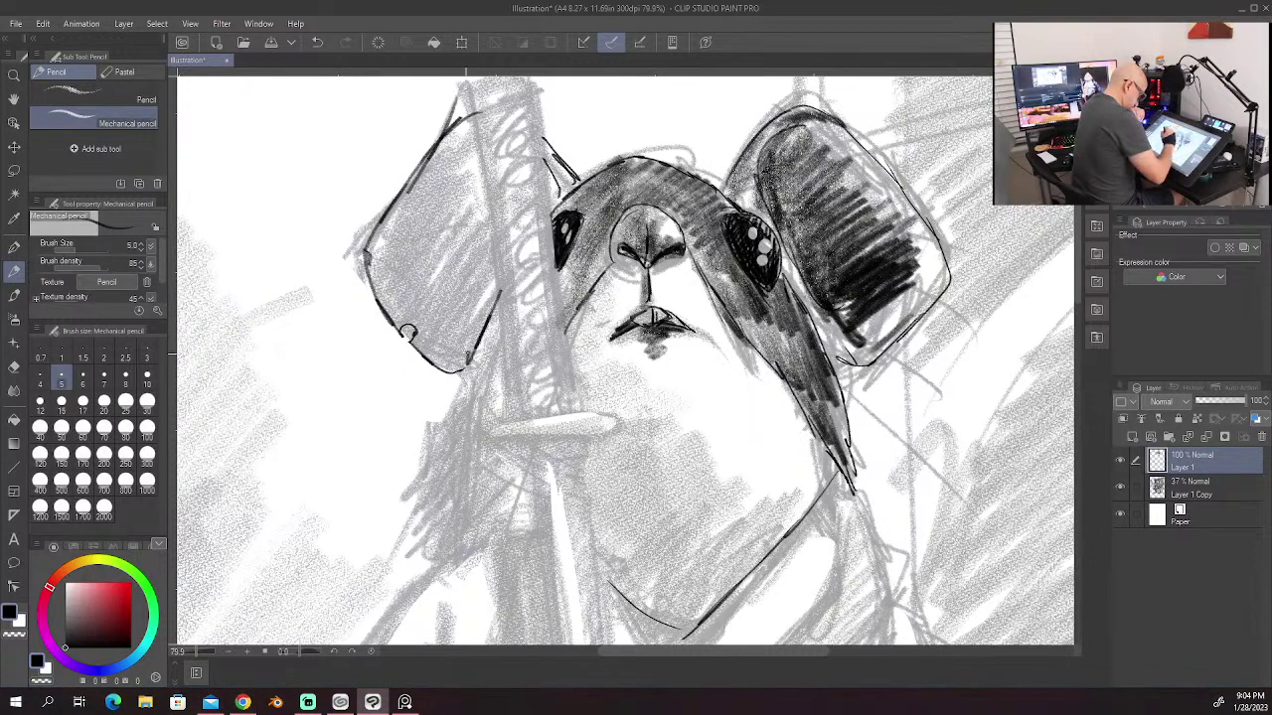
pyautogui.moveTo(479, 145)
pyautogui.mouseDown()
pyautogui.moveTo(413, 204)
pyautogui.moveTo(408, 298)
pyautogui.mouseUp()
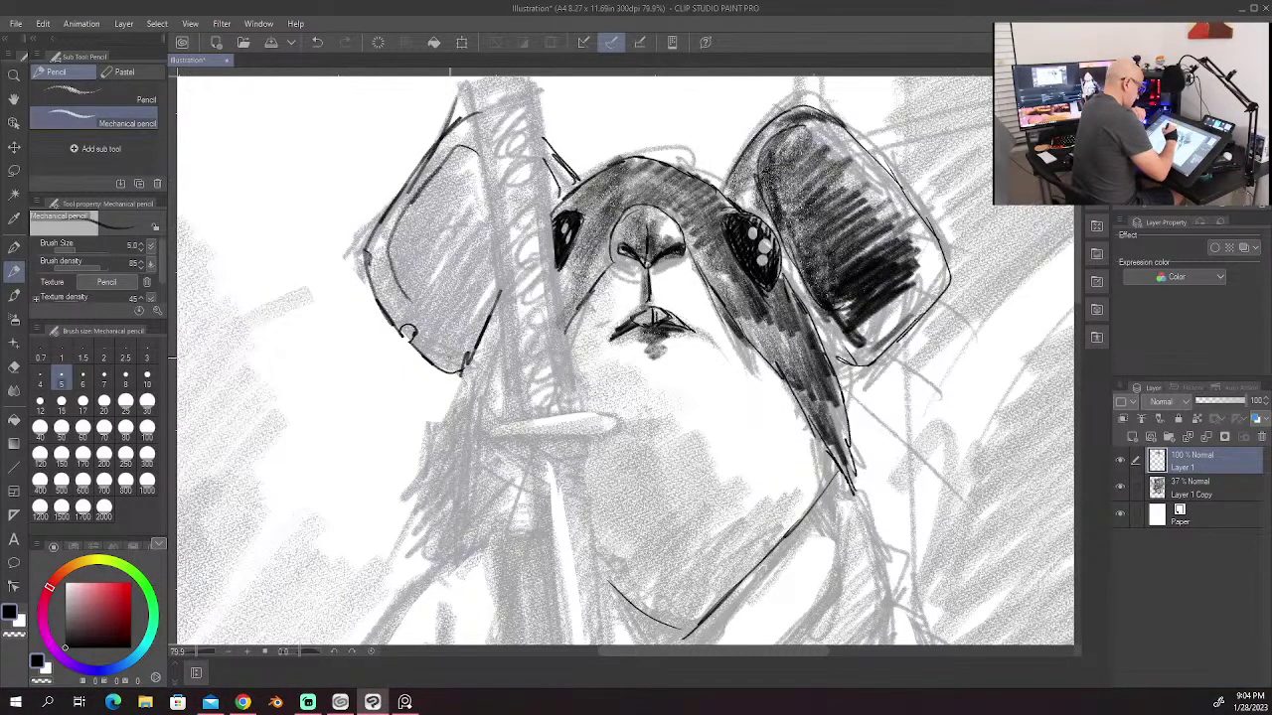
pyautogui.moveTo(453, 149); pyautogui.dragTo(387, 230)
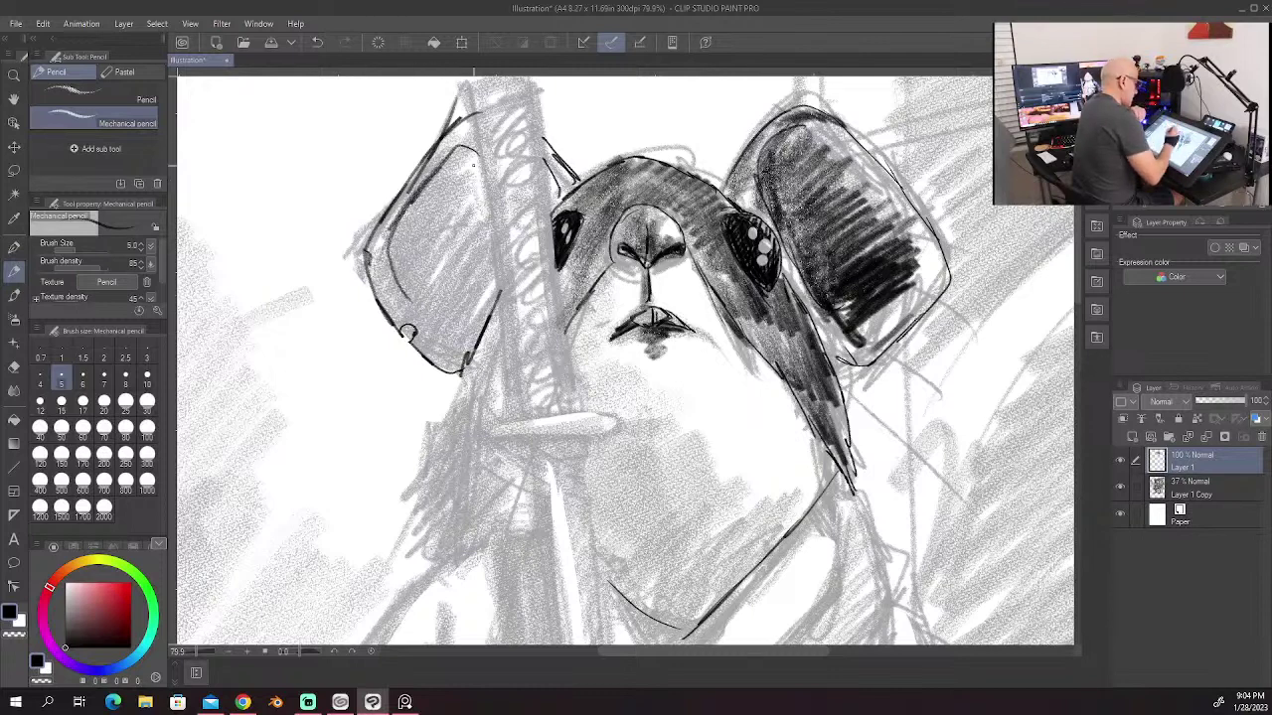
# Step: Set the pencil size to 13.3 and shade the inside of the left ear and the fur edge below it
pyautogui.click(82, 252)
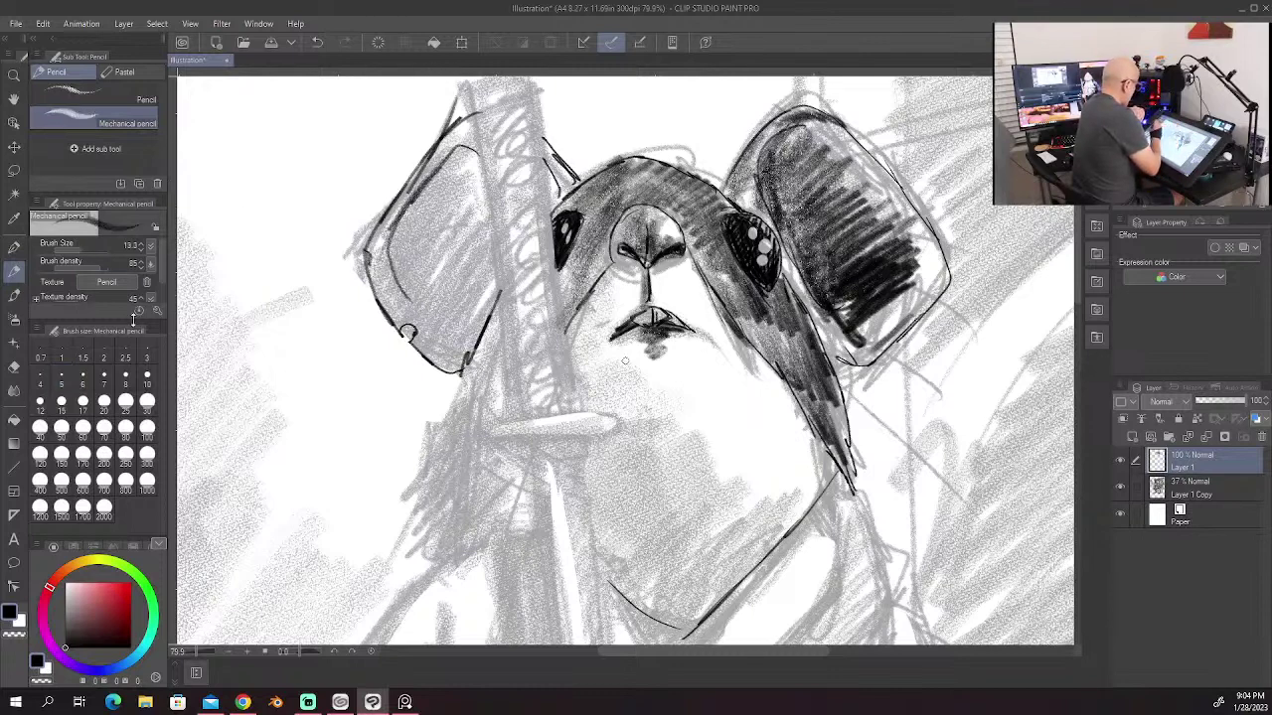
pyautogui.moveTo(415, 213)
pyautogui.mouseDown()
pyautogui.moveTo(443, 184)
pyautogui.moveTo(419, 252)
pyautogui.moveTo(467, 208)
pyautogui.mouseUp()
pyautogui.moveTo(459, 164)
pyautogui.mouseDown()
pyautogui.moveTo(455, 221)
pyautogui.moveTo(493, 276)
pyautogui.moveTo(463, 185)
pyautogui.moveTo(417, 274)
pyautogui.moveTo(411, 199)
pyautogui.moveTo(480, 298)
pyautogui.moveTo(485, 333)
pyautogui.moveTo(427, 468)
pyautogui.moveTo(475, 521)
pyautogui.mouseUp()
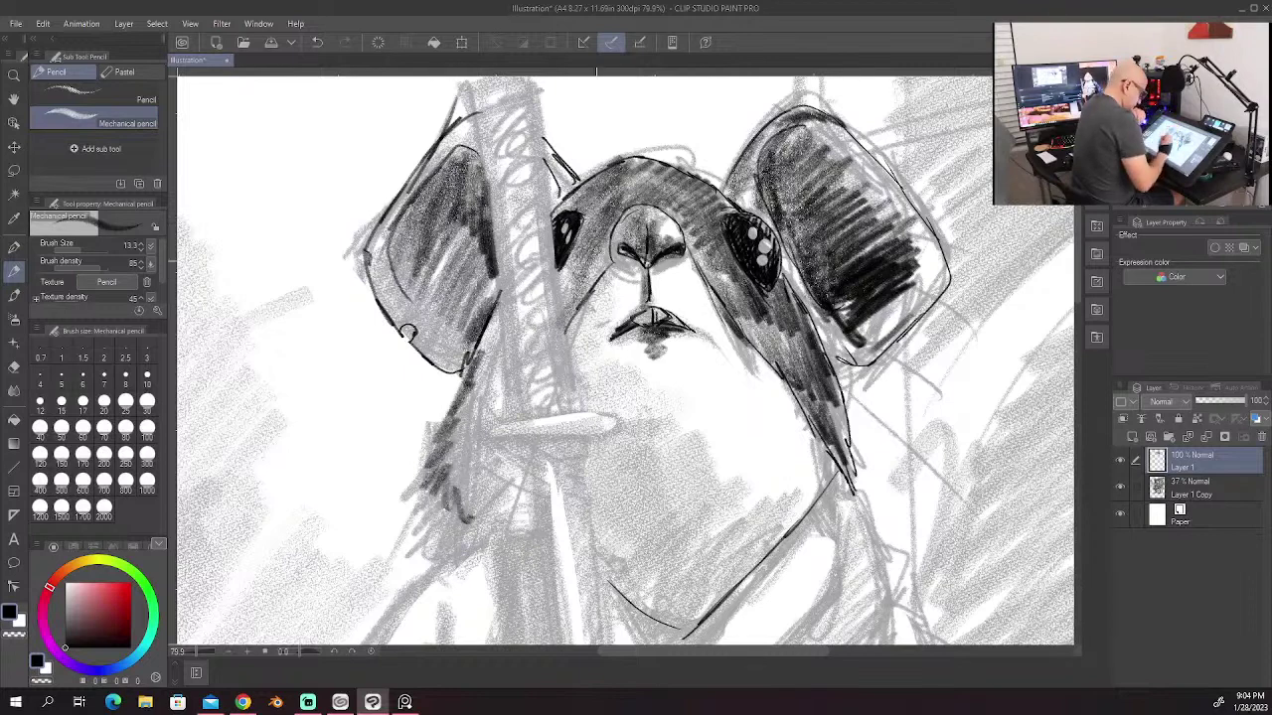
# Step: Shade the fur on the left side of the head beside the sword handle and below the guard
pyautogui.moveTo(509, 325)
pyautogui.mouseDown()
pyautogui.moveTo(507, 417)
pyautogui.moveTo(500, 399)
pyautogui.moveTo(453, 443)
pyautogui.mouseUp()
pyautogui.moveTo(496, 370); pyautogui.dragTo(463, 445)
pyautogui.moveTo(511, 407)
pyautogui.mouseDown()
pyautogui.moveTo(487, 425)
pyautogui.moveTo(532, 439)
pyautogui.moveTo(534, 513)
pyautogui.mouseUp()
pyautogui.moveTo(515, 439); pyautogui.dragTo(533, 509)
pyautogui.moveTo(465, 443); pyautogui.dragTo(530, 537)
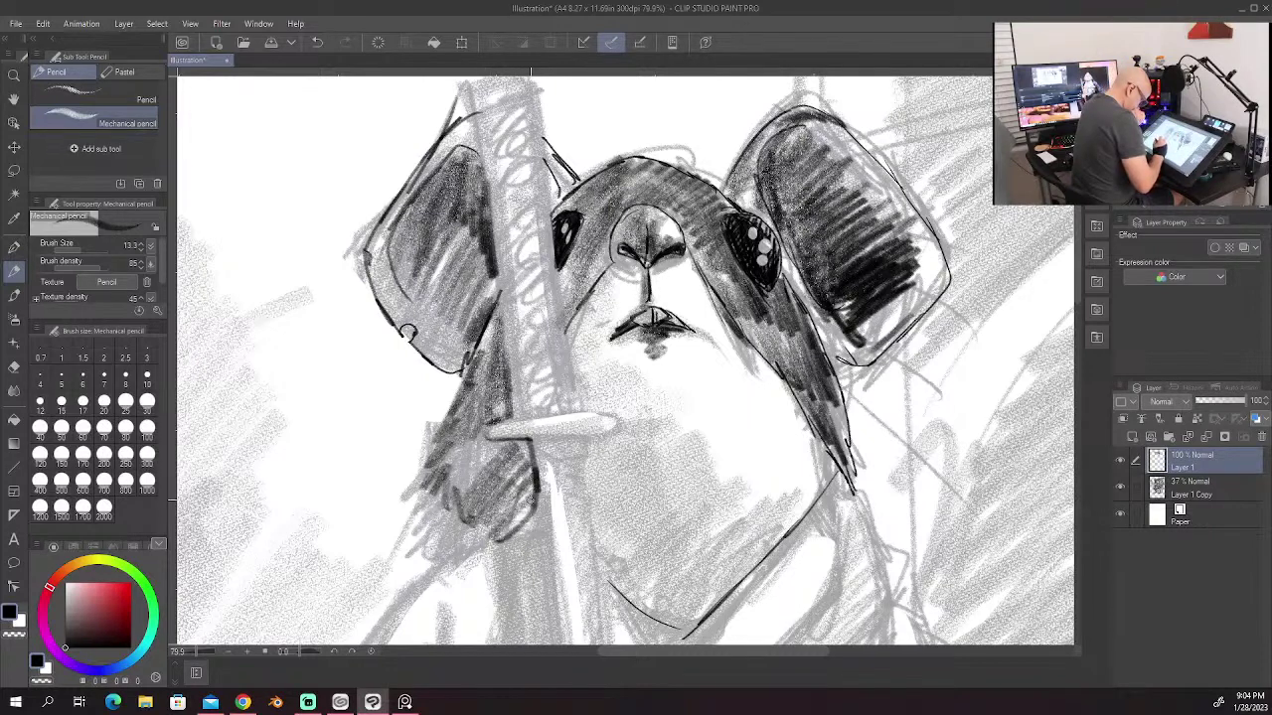
pyautogui.moveTo(495, 492); pyautogui.dragTo(538, 542)
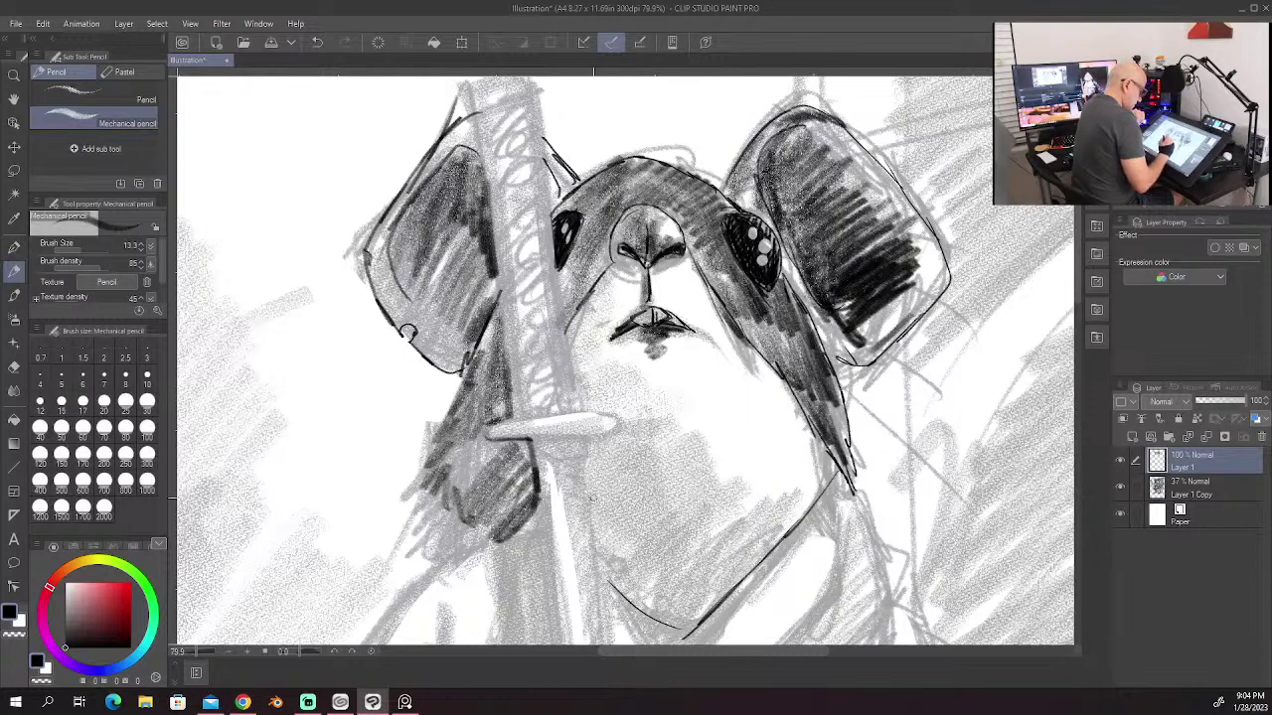
# Step: Hatch dark shading across the underside of the chin, from beside the blade to the tip of the jaw
pyautogui.moveTo(586, 473)
pyautogui.mouseDown()
pyautogui.moveTo(616, 571)
pyautogui.moveTo(664, 608)
pyautogui.mouseUp()
pyautogui.moveTo(593, 447); pyautogui.dragTo(636, 576)
pyautogui.moveTo(622, 500); pyautogui.dragTo(642, 598)
pyautogui.moveTo(639, 526); pyautogui.dragTo(668, 610)
pyautogui.moveTo(661, 566)
pyautogui.mouseDown()
pyautogui.moveTo(684, 626)
pyautogui.moveTo(707, 614)
pyautogui.mouseUp()
pyautogui.moveTo(702, 558)
pyautogui.mouseDown()
pyautogui.moveTo(765, 580)
pyautogui.moveTo(663, 616)
pyautogui.mouseUp()
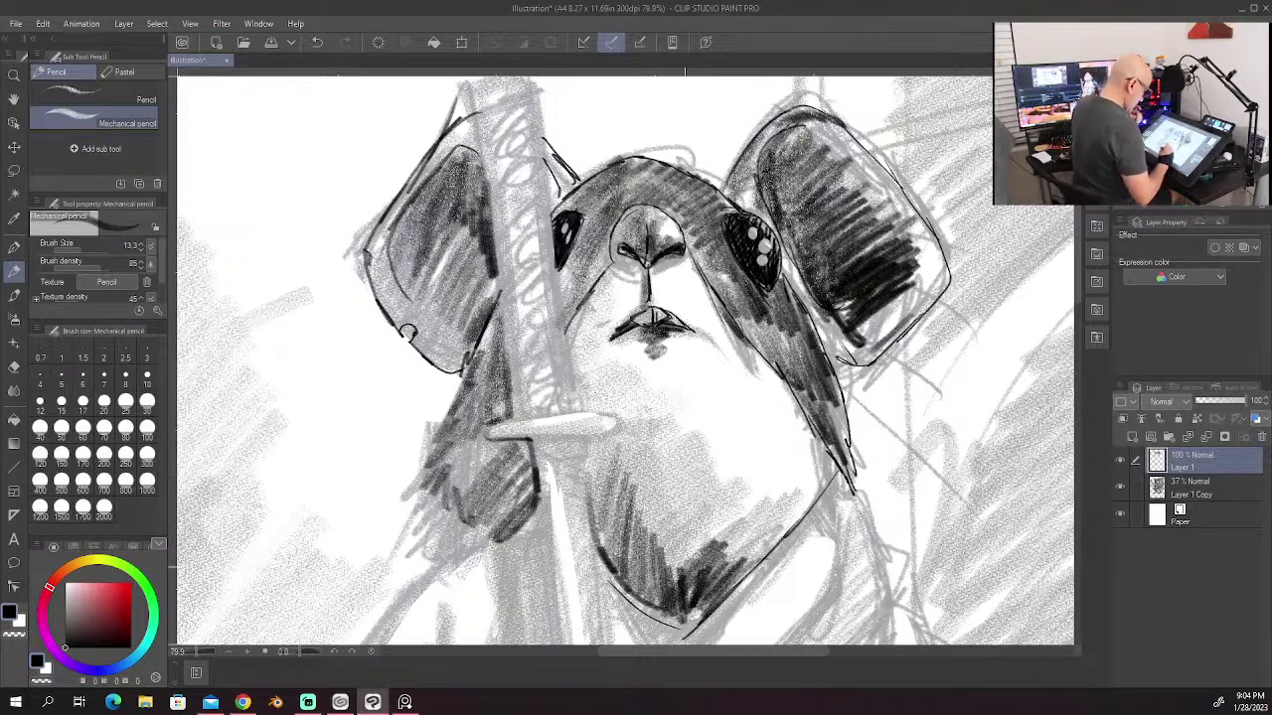
pyautogui.moveTo(708, 522)
pyautogui.mouseDown()
pyautogui.moveTo(646, 600)
pyautogui.moveTo(628, 582)
pyautogui.mouseUp()
pyautogui.moveTo(666, 487)
pyautogui.mouseDown()
pyautogui.moveTo(608, 560)
pyautogui.moveTo(598, 535)
pyautogui.mouseUp()
pyautogui.moveTo(628, 472)
pyautogui.mouseDown()
pyautogui.moveTo(594, 513)
pyautogui.moveTo(590, 493)
pyautogui.mouseUp()
pyautogui.moveTo(600, 447)
pyautogui.mouseDown()
pyautogui.moveTo(588, 485)
pyautogui.moveTo(616, 535)
pyautogui.mouseUp()
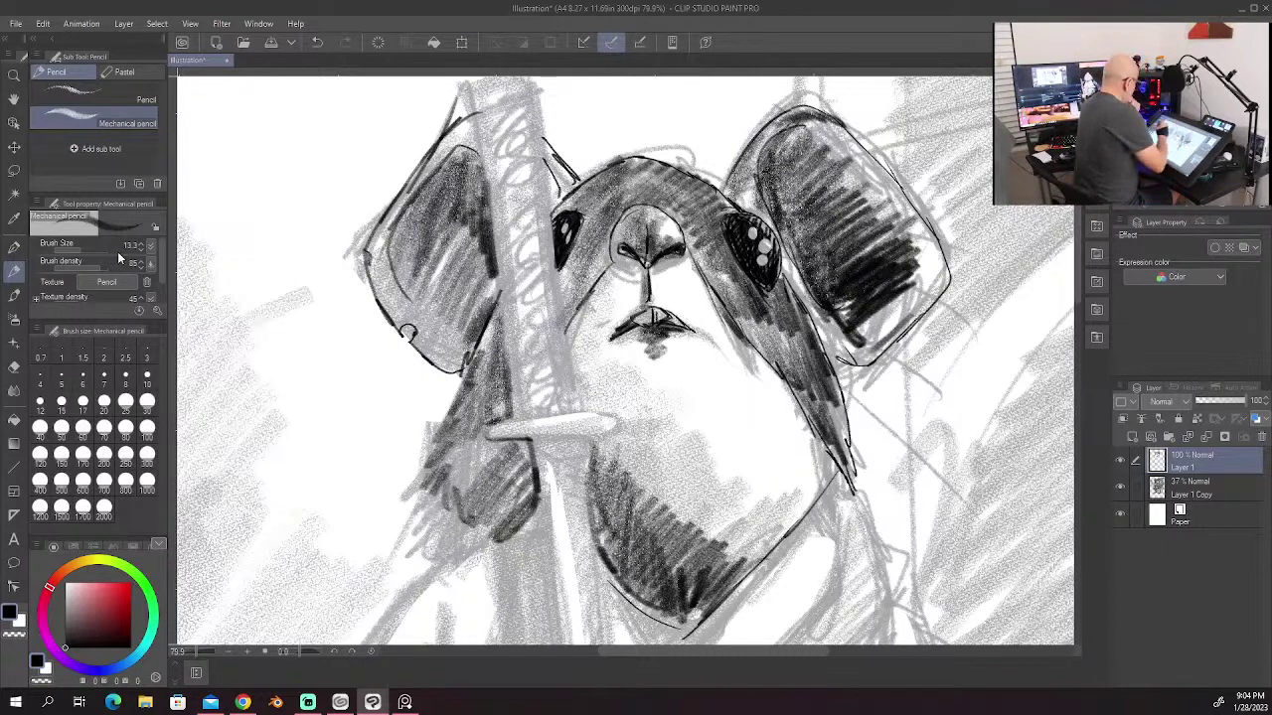
# Step: Set the pencil size to 5 and ink the sword handle's left edge and the line across its upper end
pyautogui.click(71, 250)
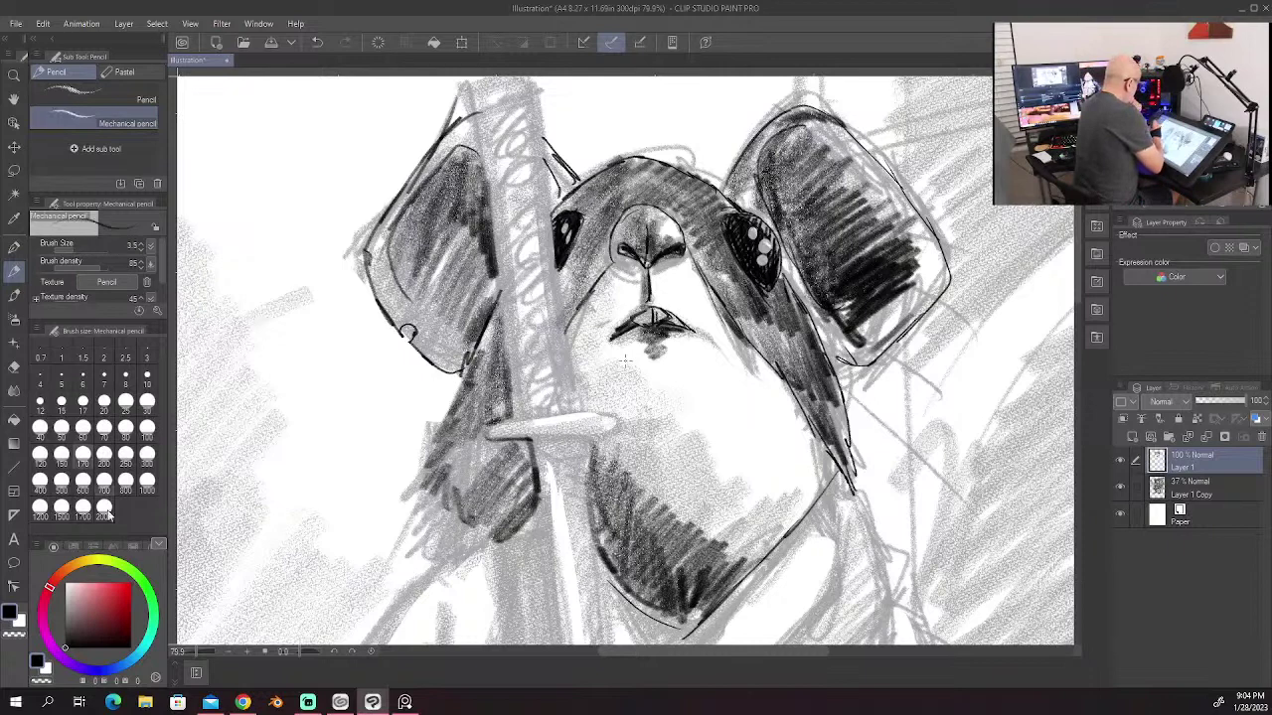
pyautogui.click(132, 244)
pyautogui.write('5')
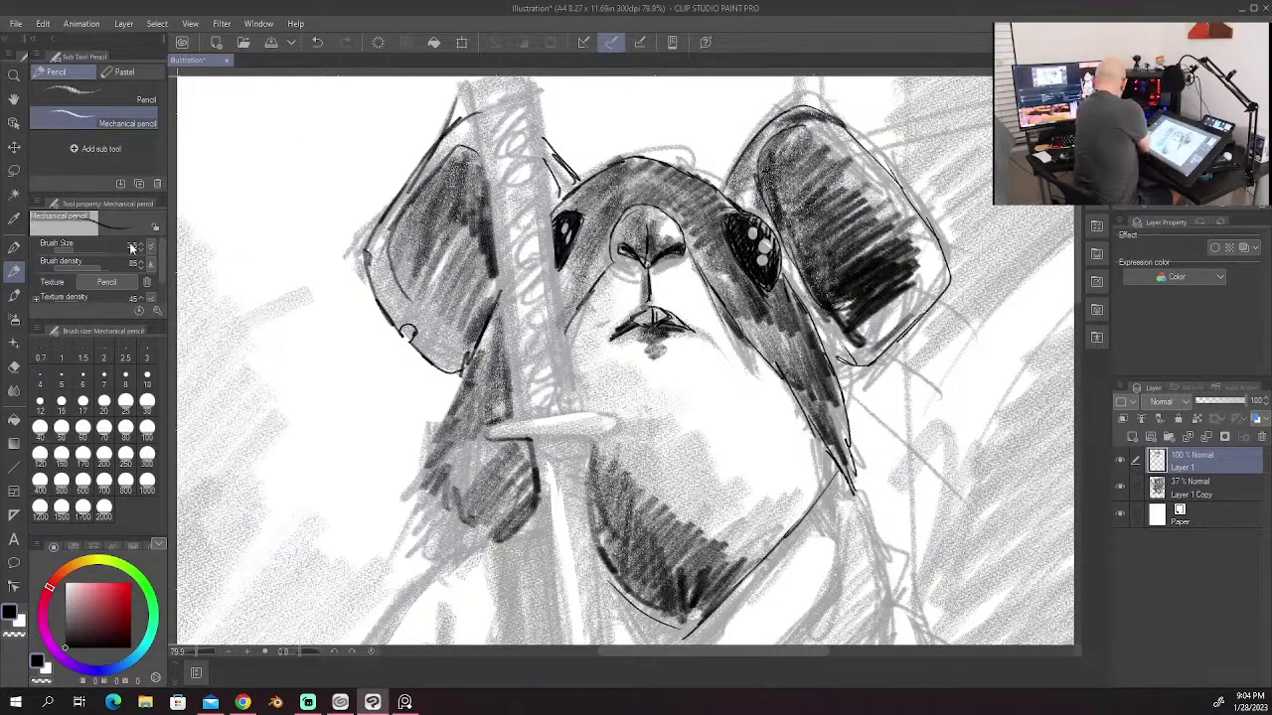
pyautogui.press('Return')
pyautogui.moveTo(471, 92); pyautogui.dragTo(511, 412)
pyautogui.moveTo(472, 85); pyautogui.dragTo(507, 78)
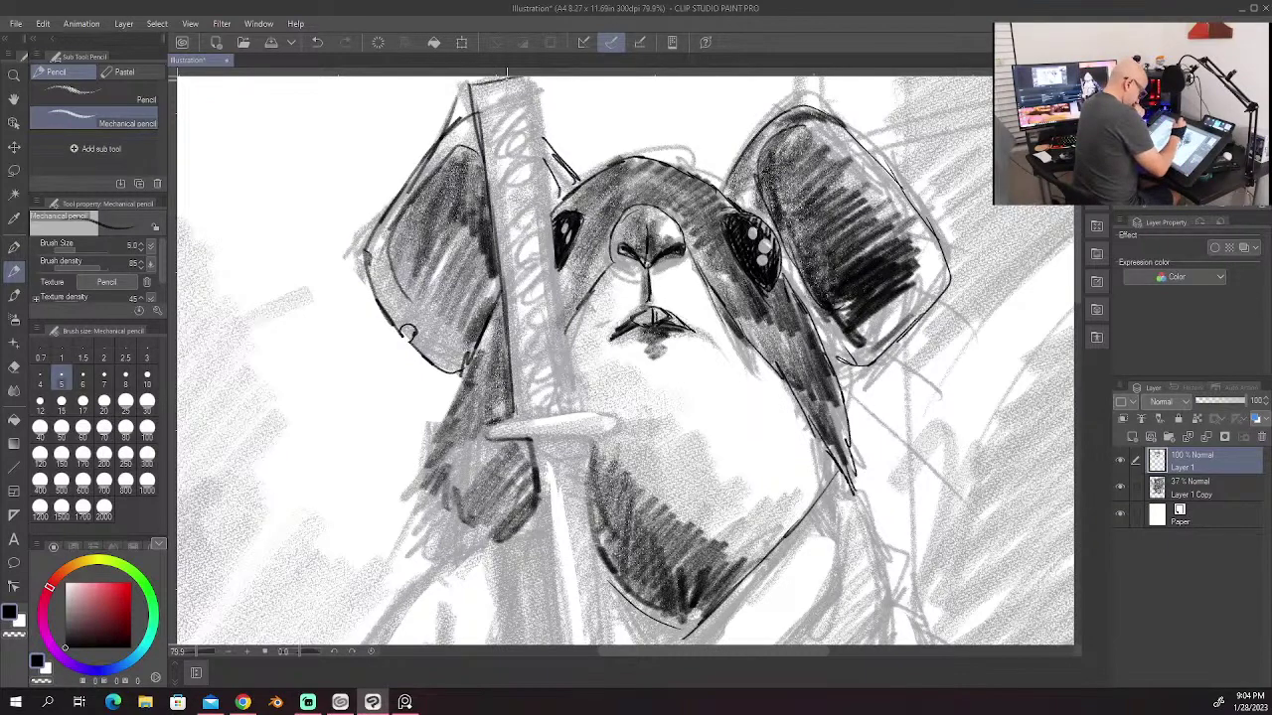
# Step: Draw the pommel cap above the sword handle and add looping wrap marks along the handle's right edge down to the guard
pyautogui.moveTo(1077, 266); pyautogui.dragTo(1077, 248)
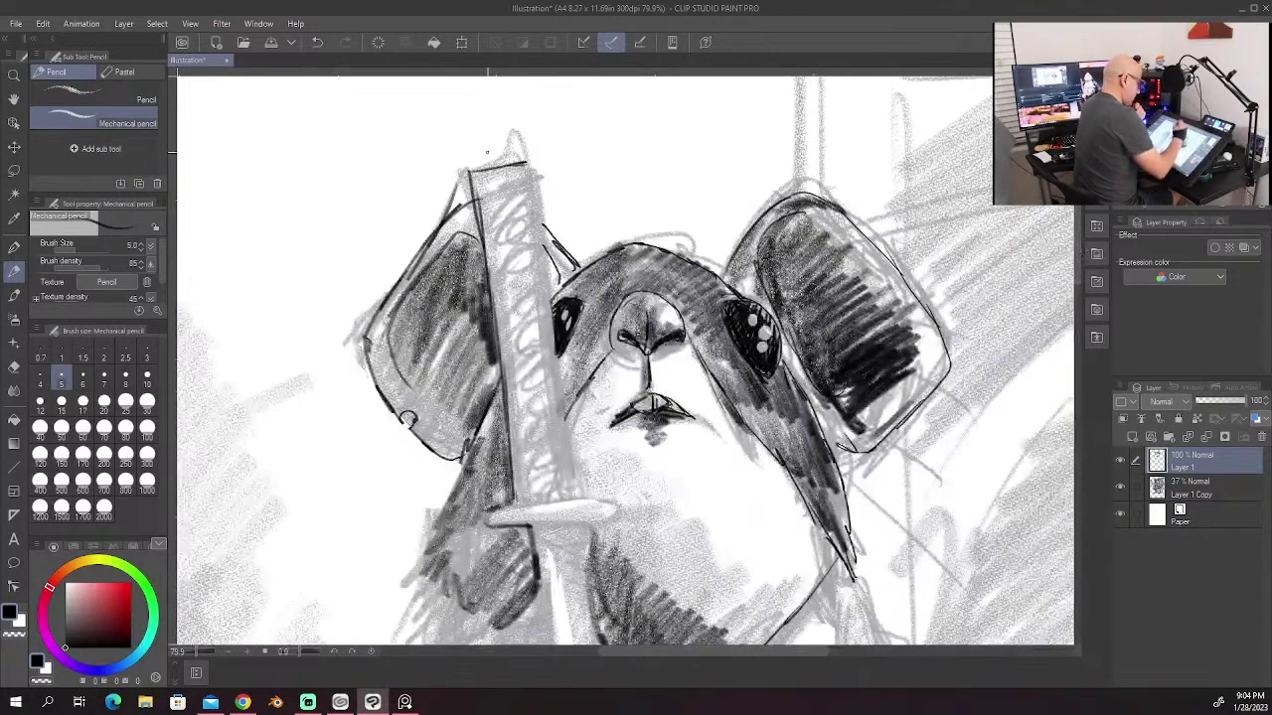
pyautogui.moveTo(465, 135)
pyautogui.mouseDown()
pyautogui.moveTo(473, 171)
pyautogui.moveTo(487, 113)
pyautogui.moveTo(532, 176)
pyautogui.mouseUp()
pyautogui.moveTo(472, 165)
pyautogui.mouseDown()
pyautogui.moveTo(499, 224)
pyautogui.moveTo(544, 250)
pyautogui.moveTo(543, 320)
pyautogui.moveTo(526, 336)
pyautogui.moveTo(555, 342)
pyautogui.mouseUp()
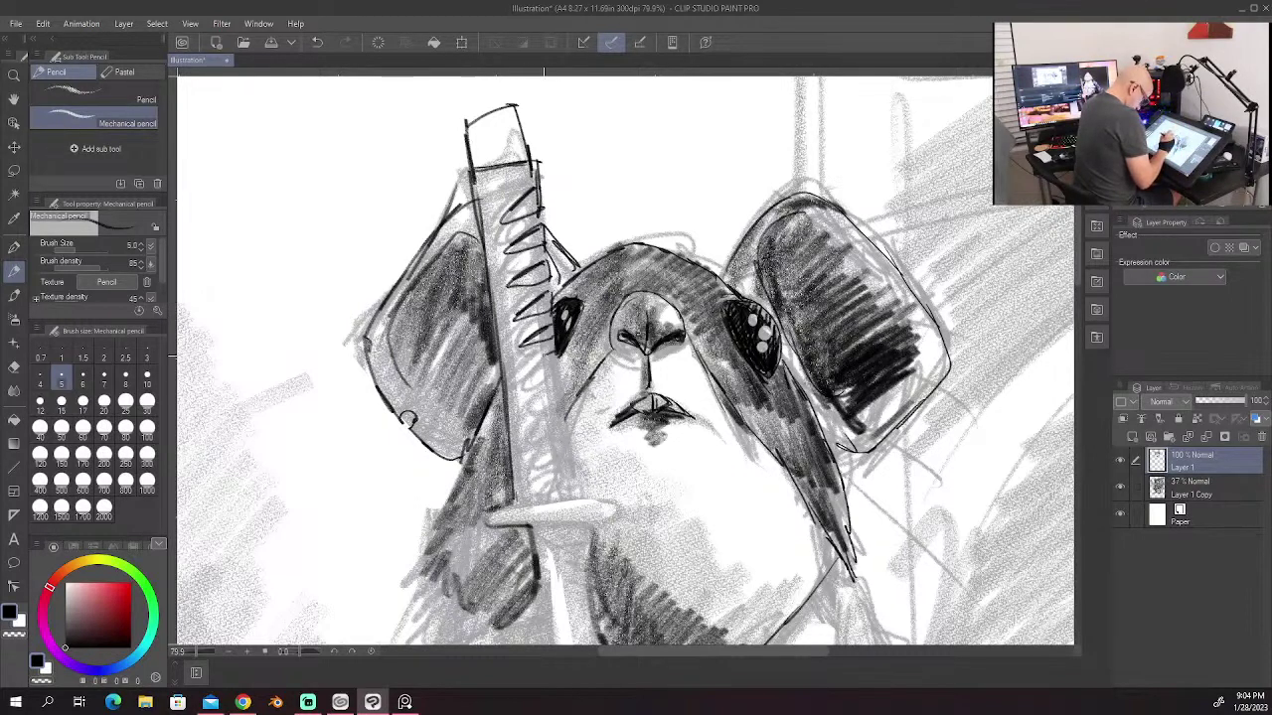
pyautogui.moveTo(556, 386); pyautogui.dragTo(528, 405)
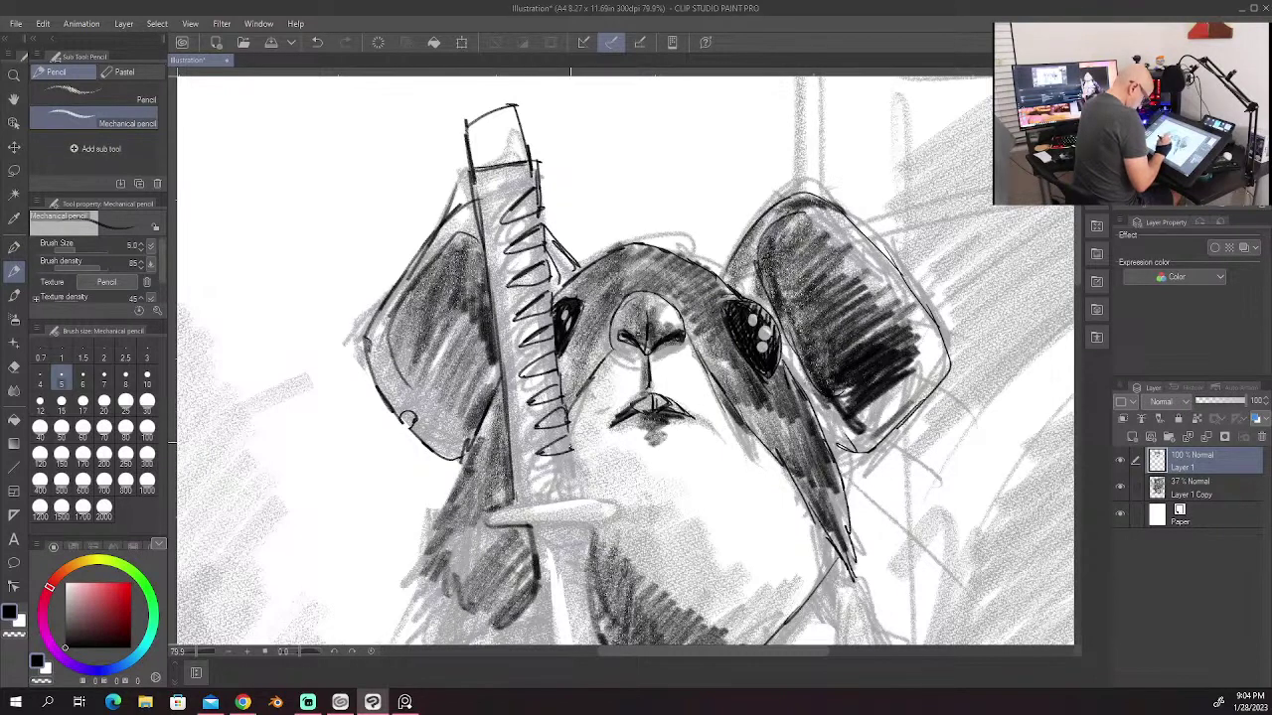
pyautogui.moveTo(567, 427)
pyautogui.mouseDown()
pyautogui.moveTo(572, 457)
pyautogui.moveTo(542, 479)
pyautogui.moveTo(576, 495)
pyautogui.mouseUp()
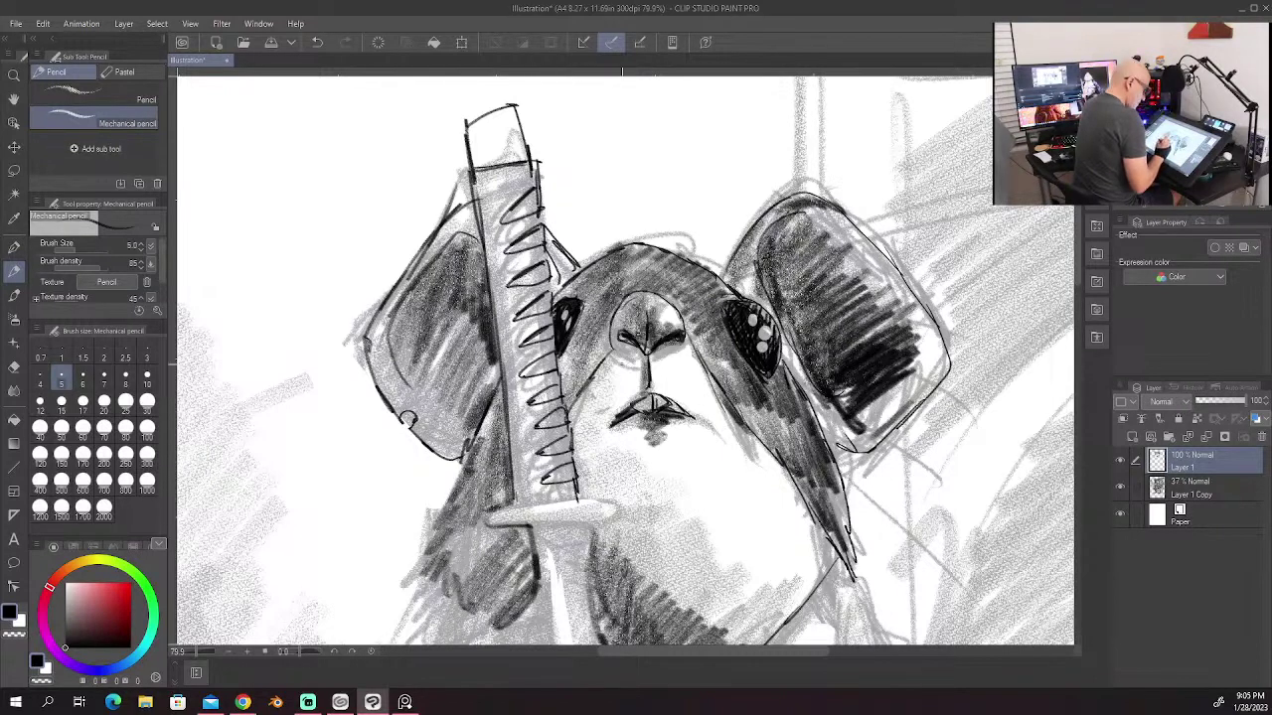
# Step: Darken the nose outline and reinforce the contour along the top of the head
pyautogui.moveTo(617, 324); pyautogui.dragTo(641, 314)
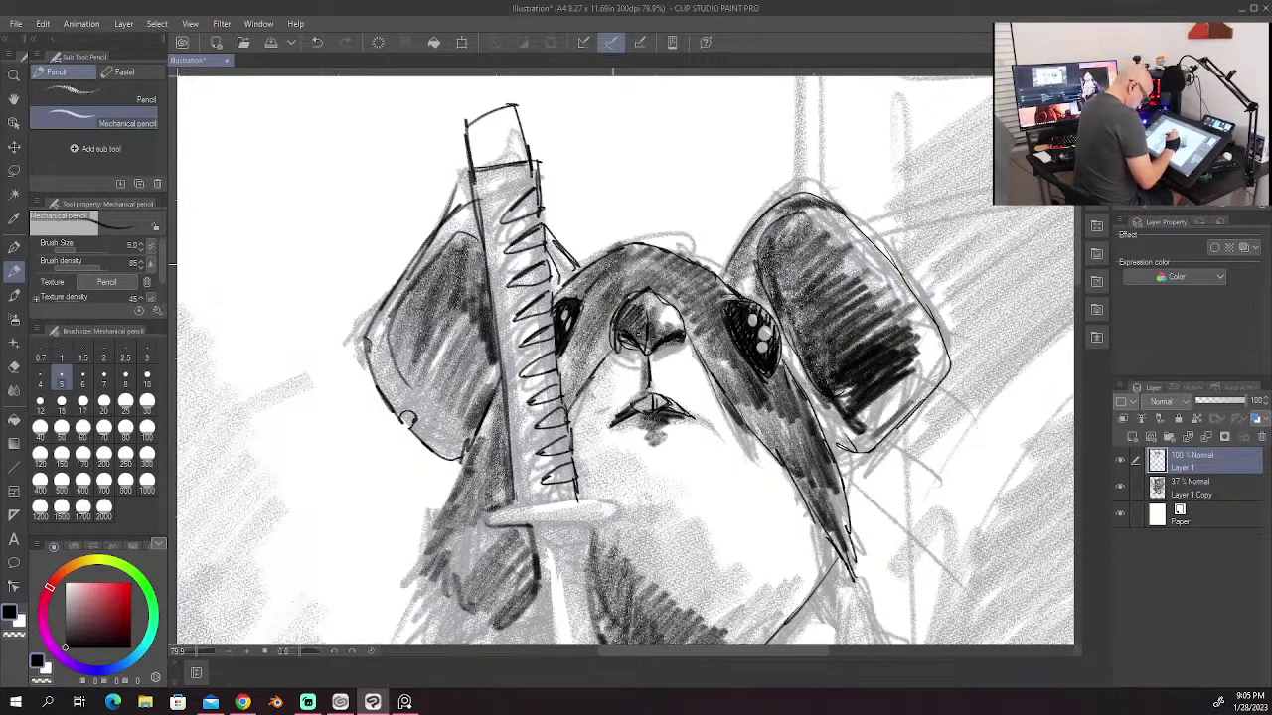
pyautogui.moveTo(608, 266); pyautogui.dragTo(556, 298)
pyautogui.moveTo(651, 243); pyautogui.dragTo(694, 251)
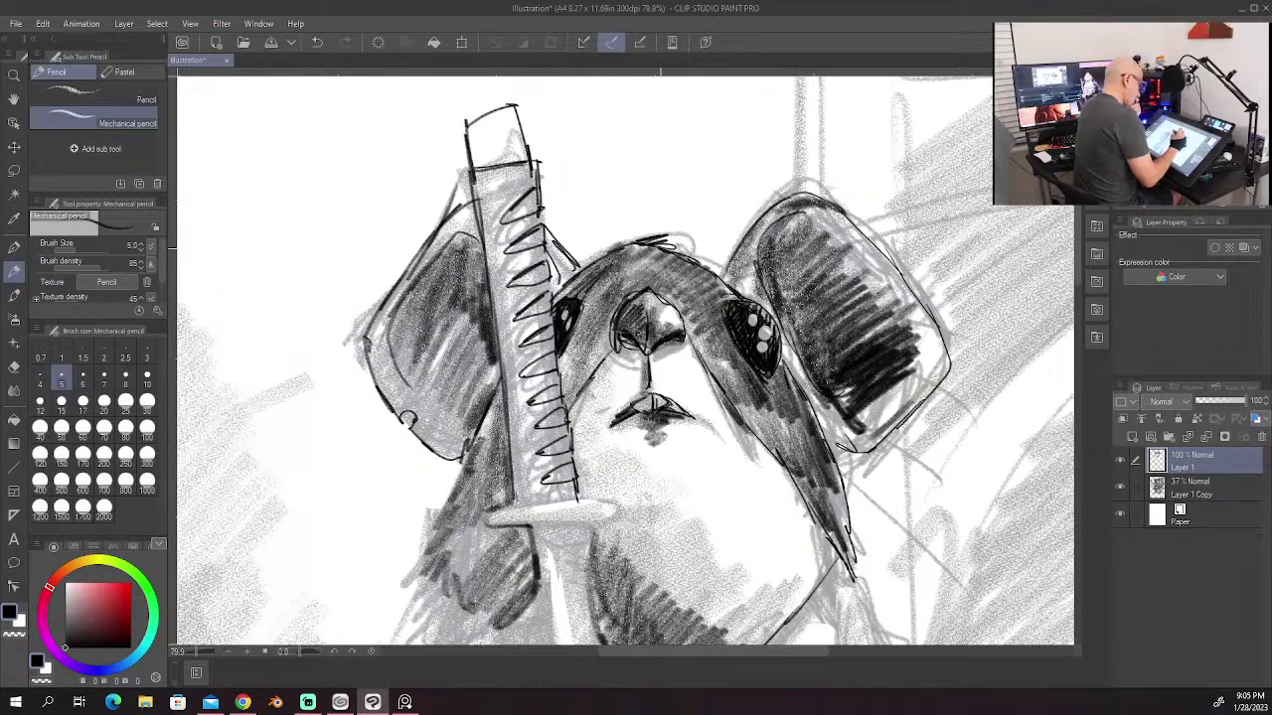
pyautogui.moveTo(561, 250); pyautogui.dragTo(547, 294)
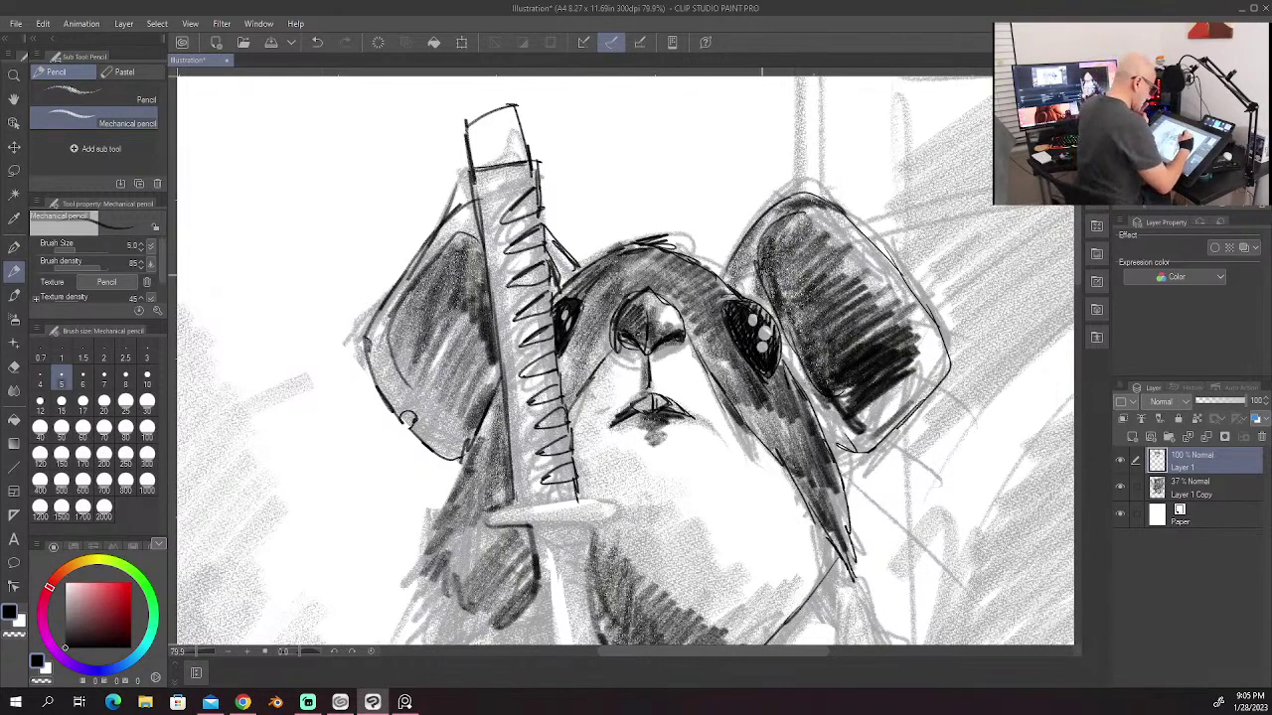
# Step: Darken the inside of the right ear with dense strokes, concentrating on its inner edge next to the head
pyautogui.moveTo(763, 233); pyautogui.dragTo(781, 312)
pyautogui.moveTo(783, 255); pyautogui.dragTo(797, 345)
pyautogui.moveTo(801, 294); pyautogui.dragTo(814, 374)
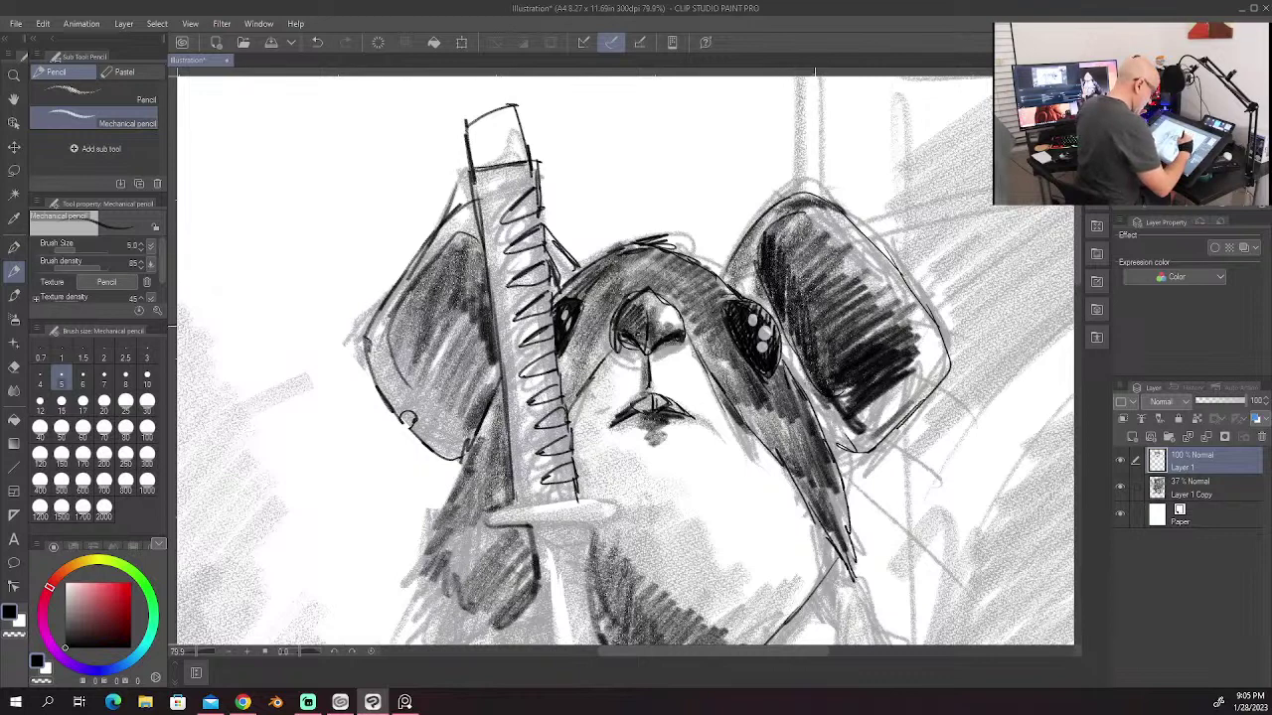
pyautogui.moveTo(815, 330); pyautogui.dragTo(828, 386)
pyautogui.moveTo(784, 303); pyautogui.dragTo(815, 379)
pyautogui.moveTo(780, 223)
pyautogui.mouseDown()
pyautogui.moveTo(751, 274)
pyautogui.moveTo(784, 328)
pyautogui.mouseUp()
pyautogui.moveTo(745, 275); pyautogui.dragTo(771, 310)
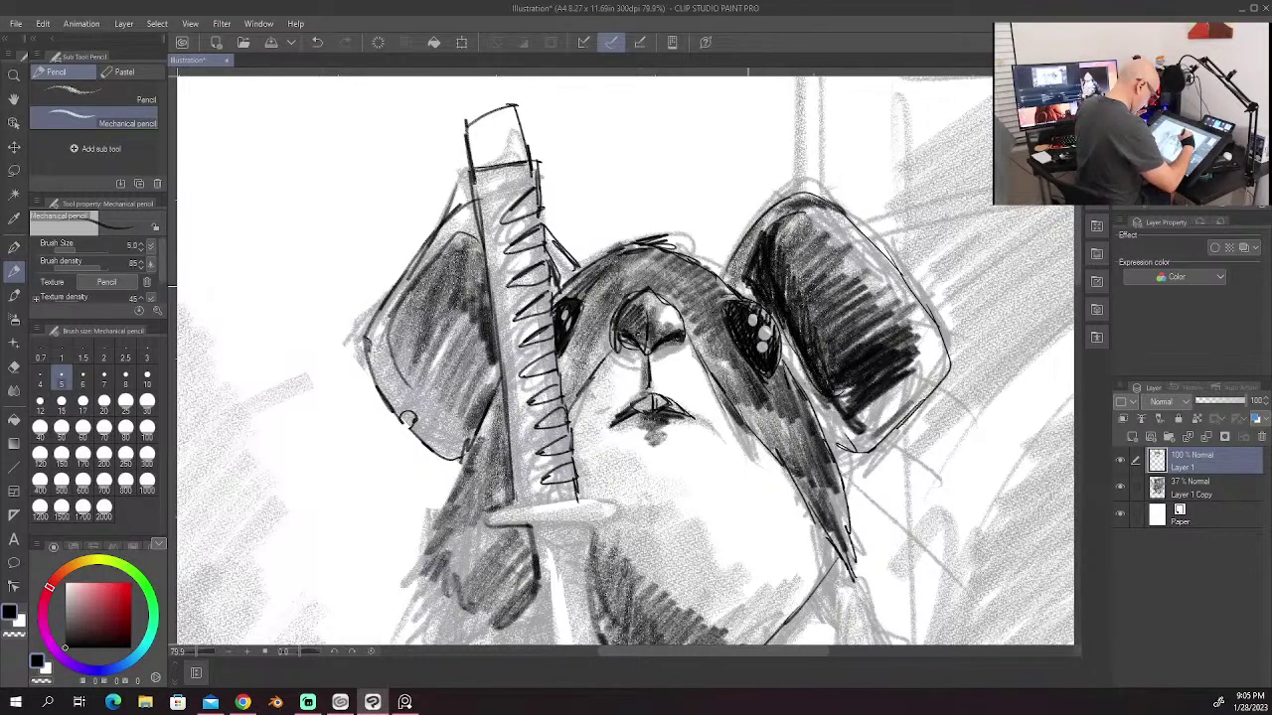
pyautogui.moveTo(743, 227)
pyautogui.mouseDown()
pyautogui.moveTo(757, 290)
pyautogui.moveTo(751, 256)
pyautogui.mouseUp()
pyautogui.moveTo(807, 210); pyautogui.dragTo(765, 230)
pyautogui.moveTo(757, 232)
pyautogui.mouseDown()
pyautogui.moveTo(738, 286)
pyautogui.moveTo(852, 411)
pyautogui.mouseUp()
pyautogui.moveTo(780, 335)
pyautogui.mouseDown()
pyautogui.moveTo(777, 371)
pyautogui.moveTo(806, 381)
pyautogui.mouseUp()
# Step: Touch up the contour beside the right eye, near the left ear's base and along the crown of the head
pyautogui.moveTo(723, 300)
pyautogui.mouseDown()
pyautogui.moveTo(745, 304)
pyautogui.moveTo(722, 303)
pyautogui.mouseUp()
pyautogui.moveTo(586, 268); pyautogui.dragTo(561, 296)
pyautogui.moveTo(582, 276); pyautogui.dragTo(567, 296)
pyautogui.moveTo(633, 253); pyautogui.dragTo(662, 247)
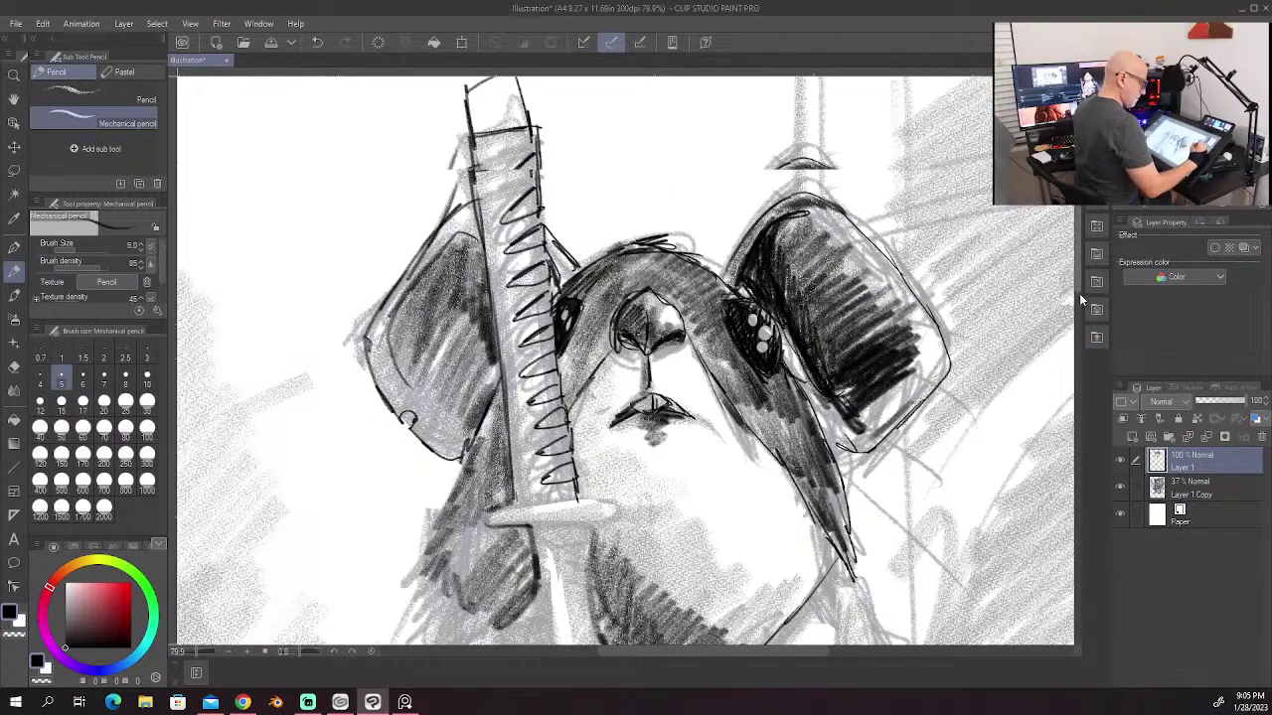
# Step: Fill the inside of the left ear with dark hatching and thicken its lower inner edge
pyautogui.moveTo(1080, 299); pyautogui.dragTo(1080, 321)
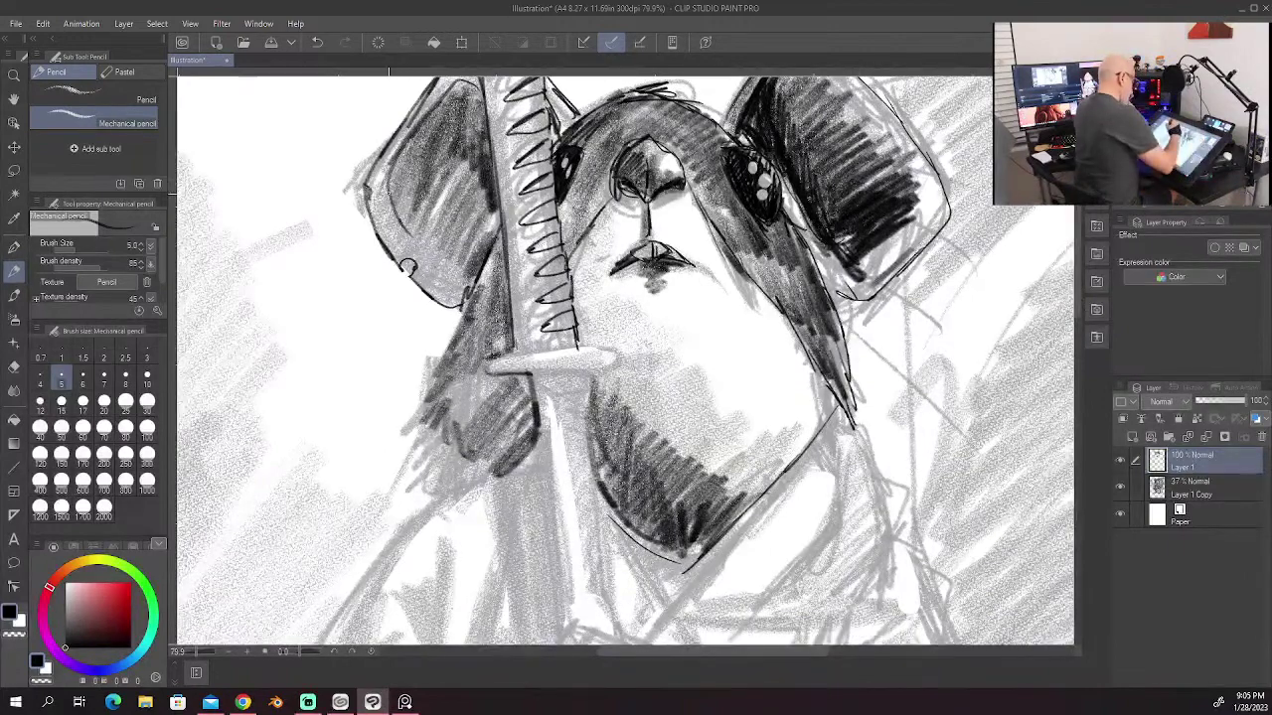
pyautogui.moveTo(389, 193)
pyautogui.mouseDown()
pyautogui.moveTo(451, 288)
pyautogui.moveTo(394, 146)
pyautogui.moveTo(411, 195)
pyautogui.moveTo(434, 150)
pyautogui.moveTo(451, 235)
pyautogui.moveTo(467, 147)
pyautogui.moveTo(486, 238)
pyautogui.moveTo(496, 185)
pyautogui.moveTo(412, 88)
pyautogui.moveTo(465, 83)
pyautogui.mouseUp()
pyautogui.moveTo(492, 229); pyautogui.dragTo(475, 282)
pyautogui.moveTo(388, 181)
pyautogui.mouseDown()
pyautogui.moveTo(396, 247)
pyautogui.moveTo(454, 288)
pyautogui.mouseUp()
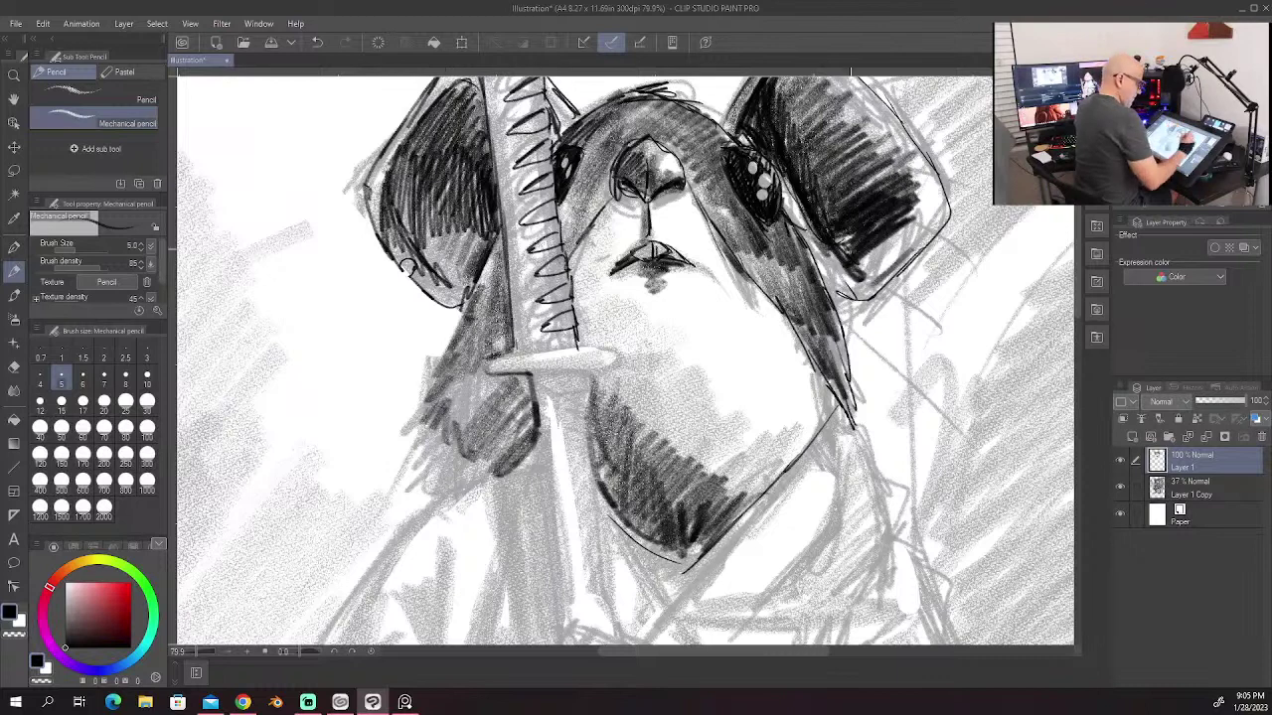
# Step: Add rough strokes along the right ear's lower rim and down the right side of the face to the jaw
pyautogui.moveTo(797, 209)
pyautogui.mouseDown()
pyautogui.moveTo(815, 250)
pyautogui.moveTo(874, 274)
pyautogui.moveTo(898, 260)
pyautogui.mouseUp()
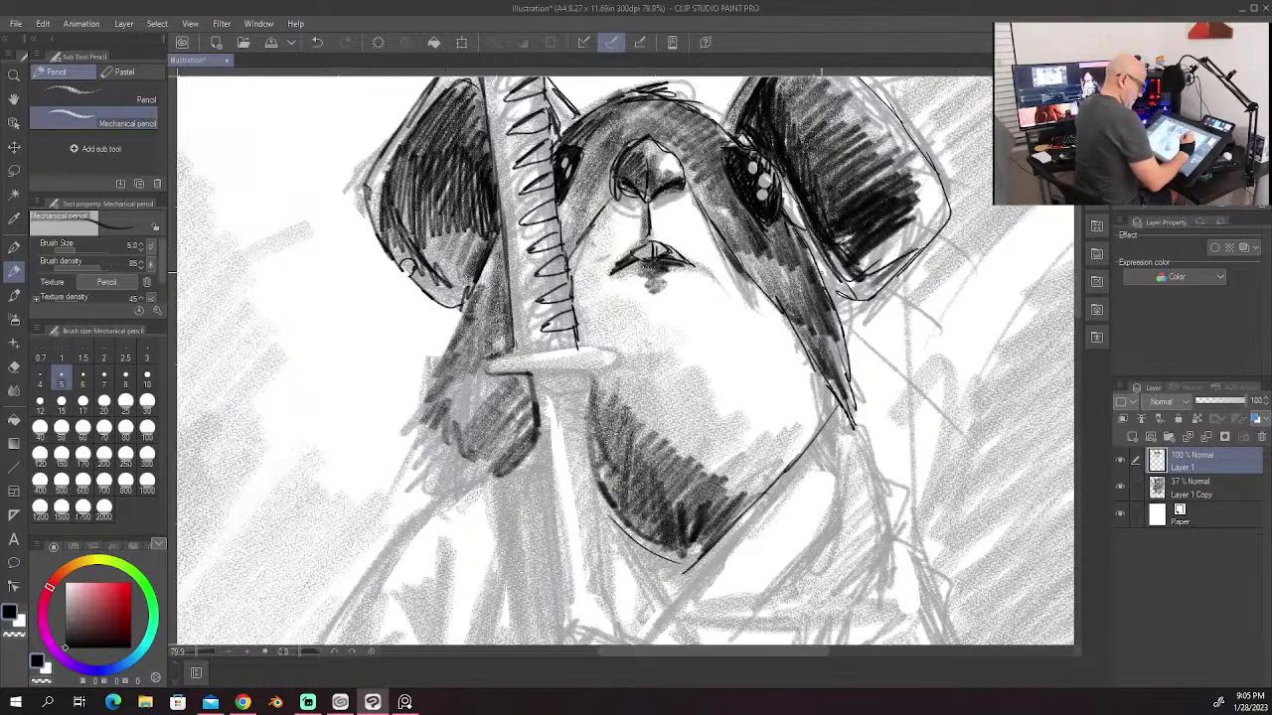
pyautogui.moveTo(849, 300); pyautogui.dragTo(937, 248)
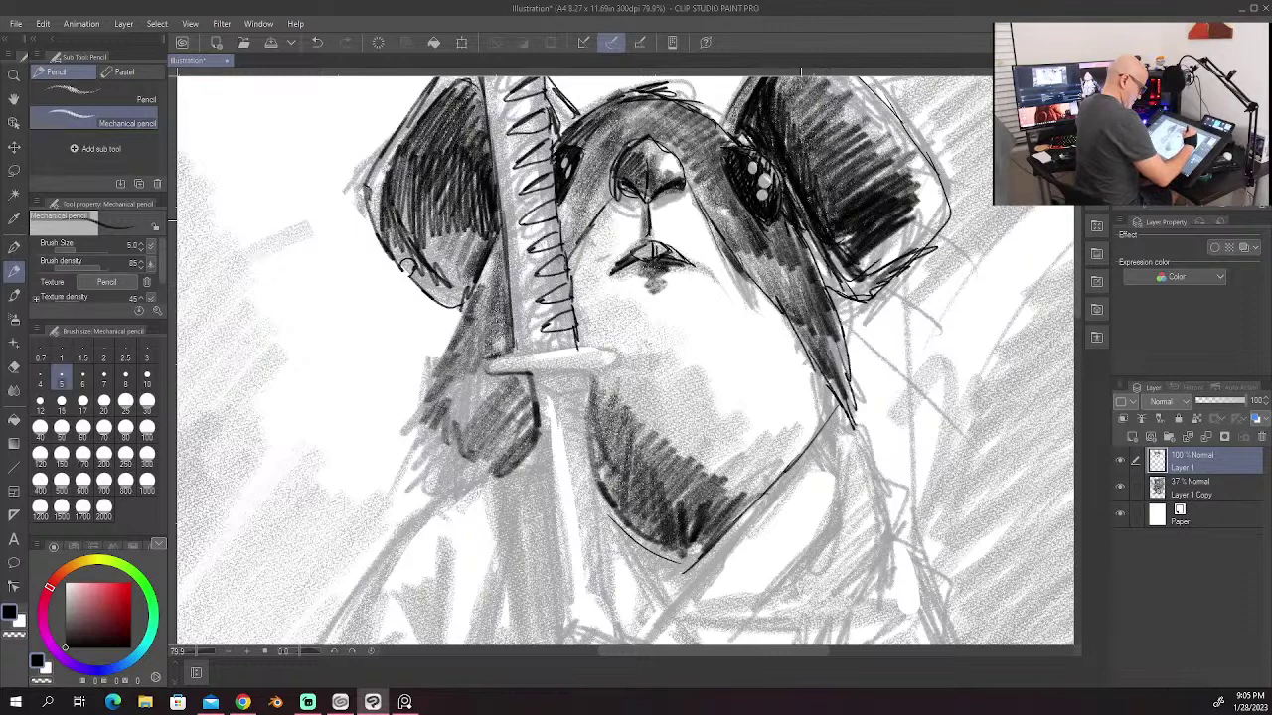
pyautogui.moveTo(790, 214)
pyautogui.mouseDown()
pyautogui.moveTo(835, 303)
pyautogui.moveTo(850, 392)
pyautogui.moveTo(755, 489)
pyautogui.mouseUp()
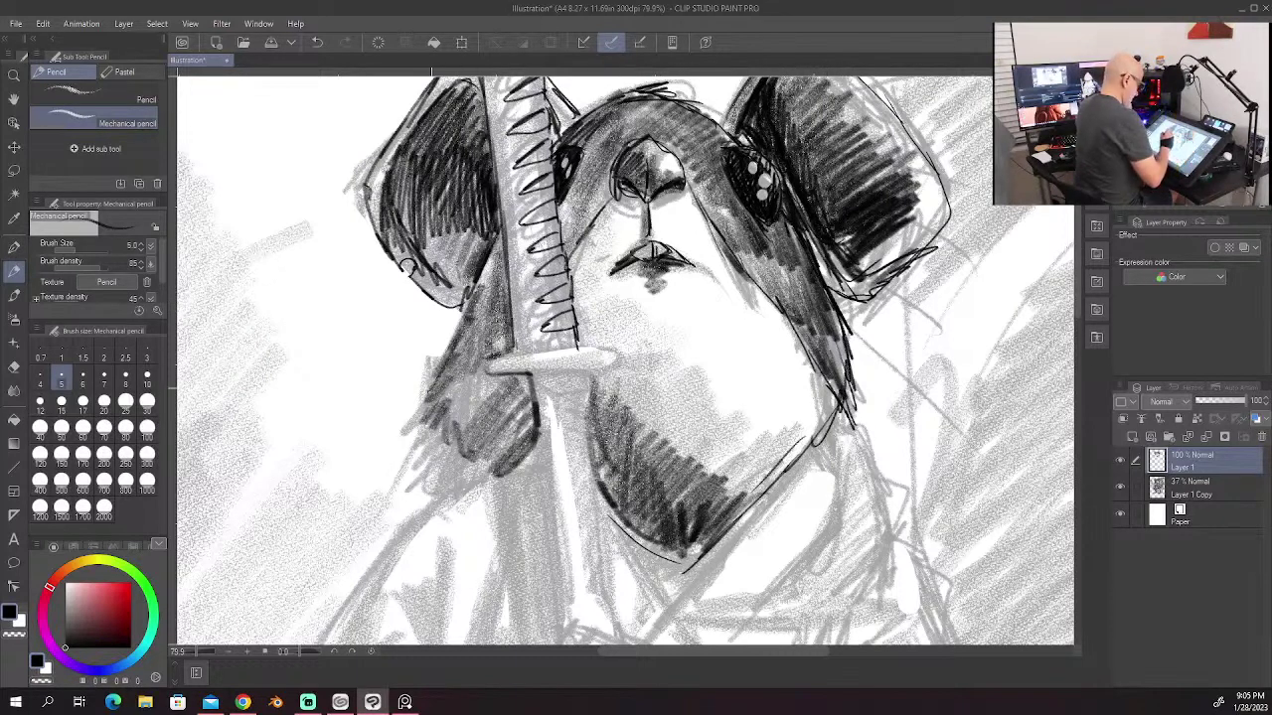
# Step: Add rough fur strokes along the lower left side of the face and outline the sword's guard
pyautogui.moveTo(432, 368)
pyautogui.mouseDown()
pyautogui.moveTo(433, 452)
pyautogui.moveTo(452, 485)
pyautogui.moveTo(496, 455)
pyautogui.moveTo(457, 489)
pyautogui.mouseUp()
pyautogui.moveTo(487, 360); pyautogui.dragTo(594, 350)
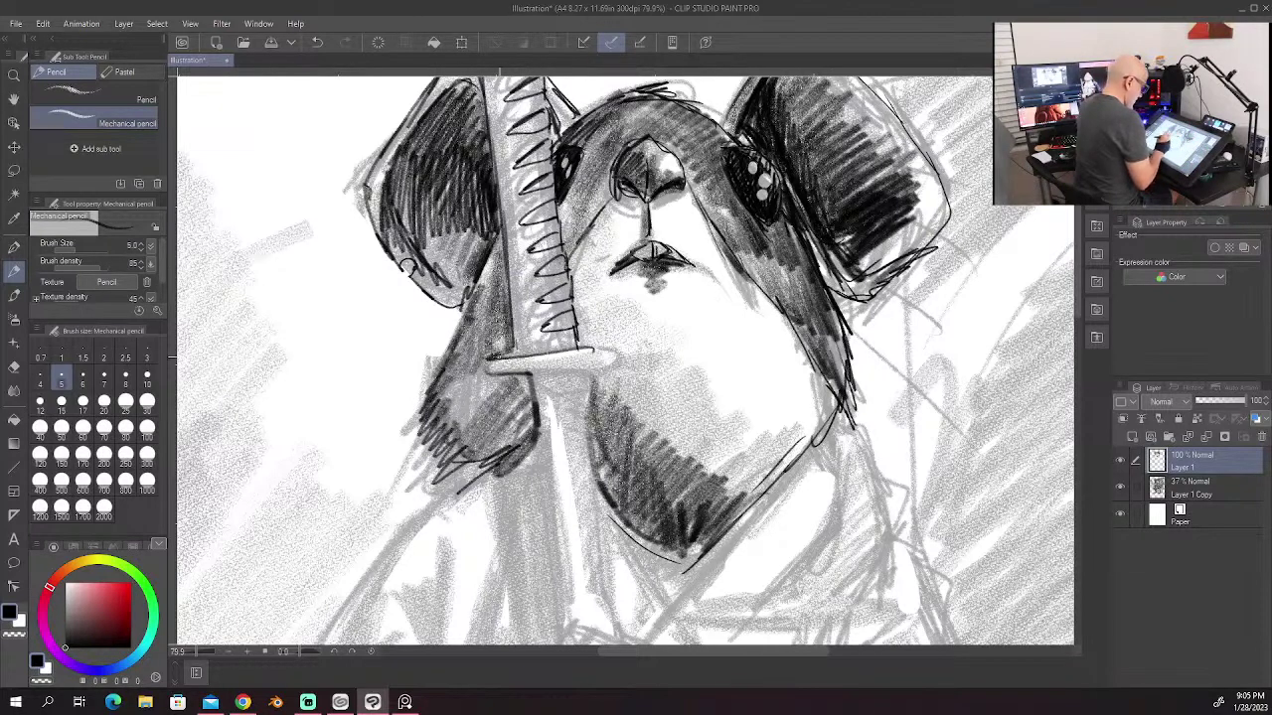
pyautogui.moveTo(483, 365); pyautogui.dragTo(629, 356)
pyautogui.moveTo(515, 371); pyautogui.dragTo(628, 358)
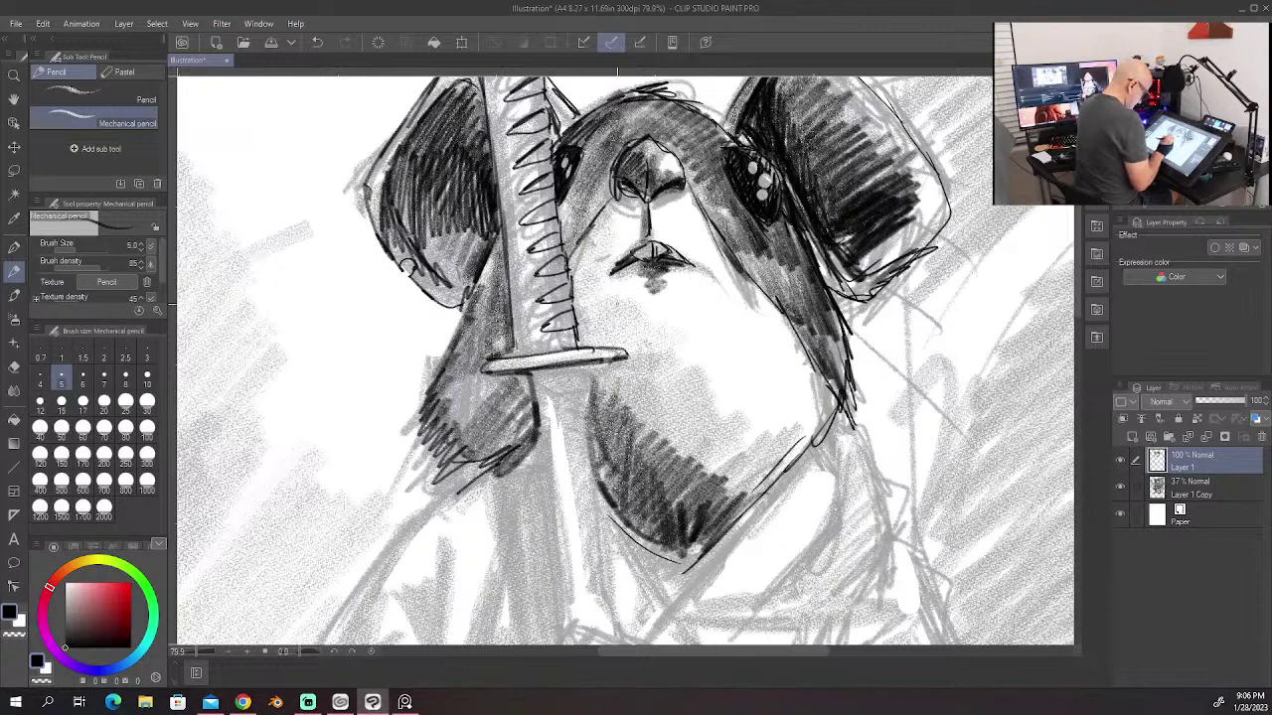
# Step: Draw diagonal wrapping strokes across the lower half of the sword handle, working upward from the guard
pyautogui.moveTo(545, 328); pyautogui.dragTo(518, 348)
pyautogui.moveTo(571, 301)
pyautogui.mouseDown()
pyautogui.moveTo(538, 304)
pyautogui.moveTo(518, 334)
pyautogui.moveTo(527, 357)
pyautogui.mouseUp()
pyautogui.moveTo(562, 344); pyautogui.dragTo(515, 360)
pyautogui.moveTo(572, 283); pyautogui.dragTo(519, 312)
pyautogui.moveTo(560, 290); pyautogui.dragTo(514, 312)
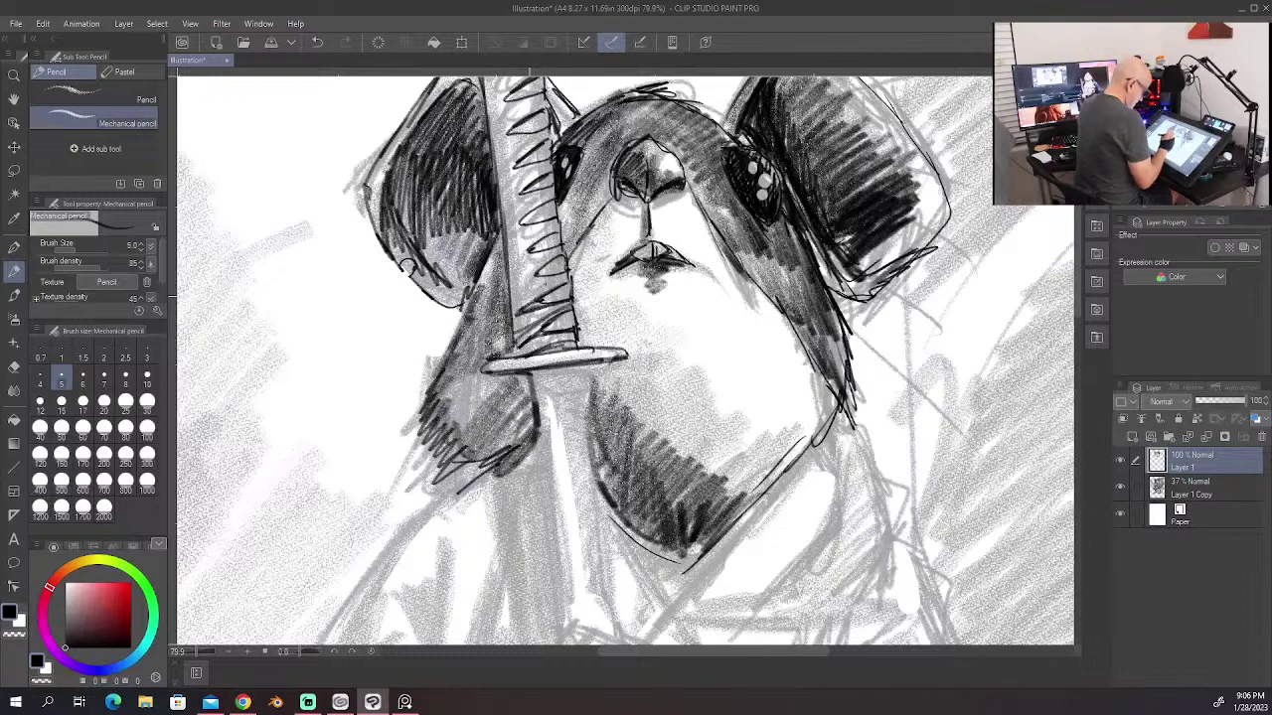
pyautogui.moveTo(571, 267); pyautogui.dragTo(507, 274)
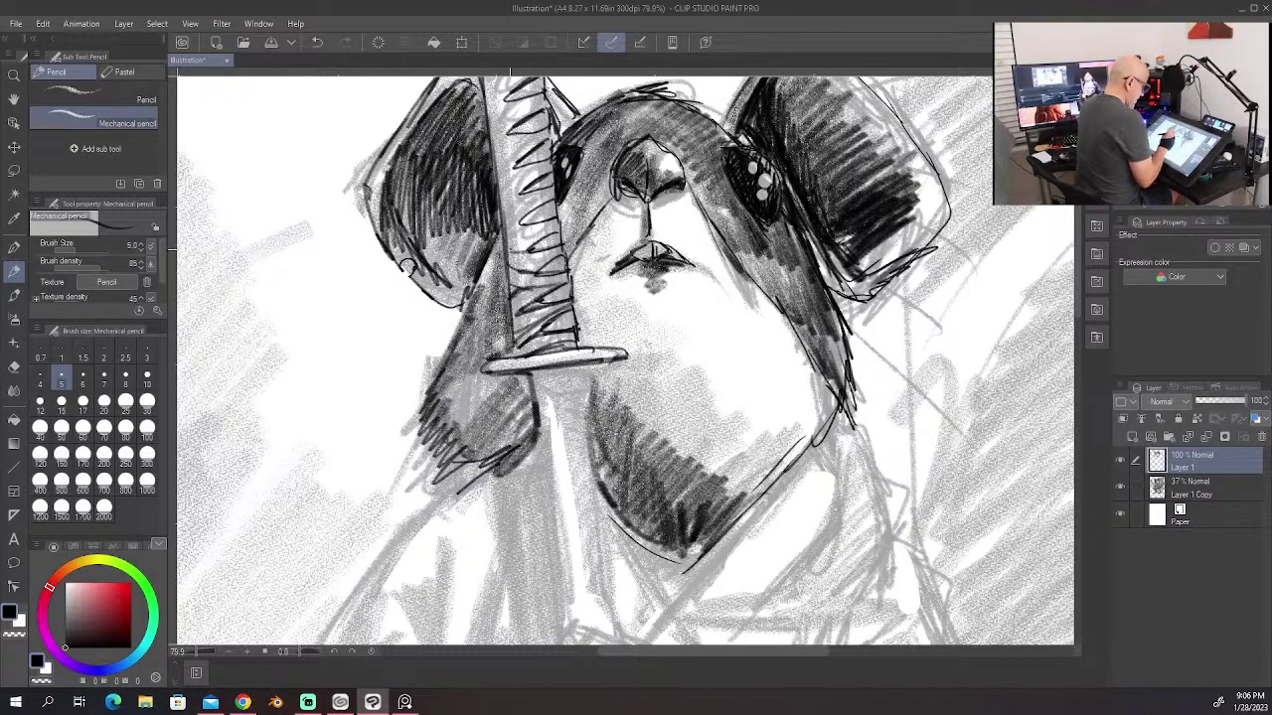
pyautogui.moveTo(562, 248); pyautogui.dragTo(511, 269)
pyautogui.moveTo(534, 264); pyautogui.dragTo(513, 274)
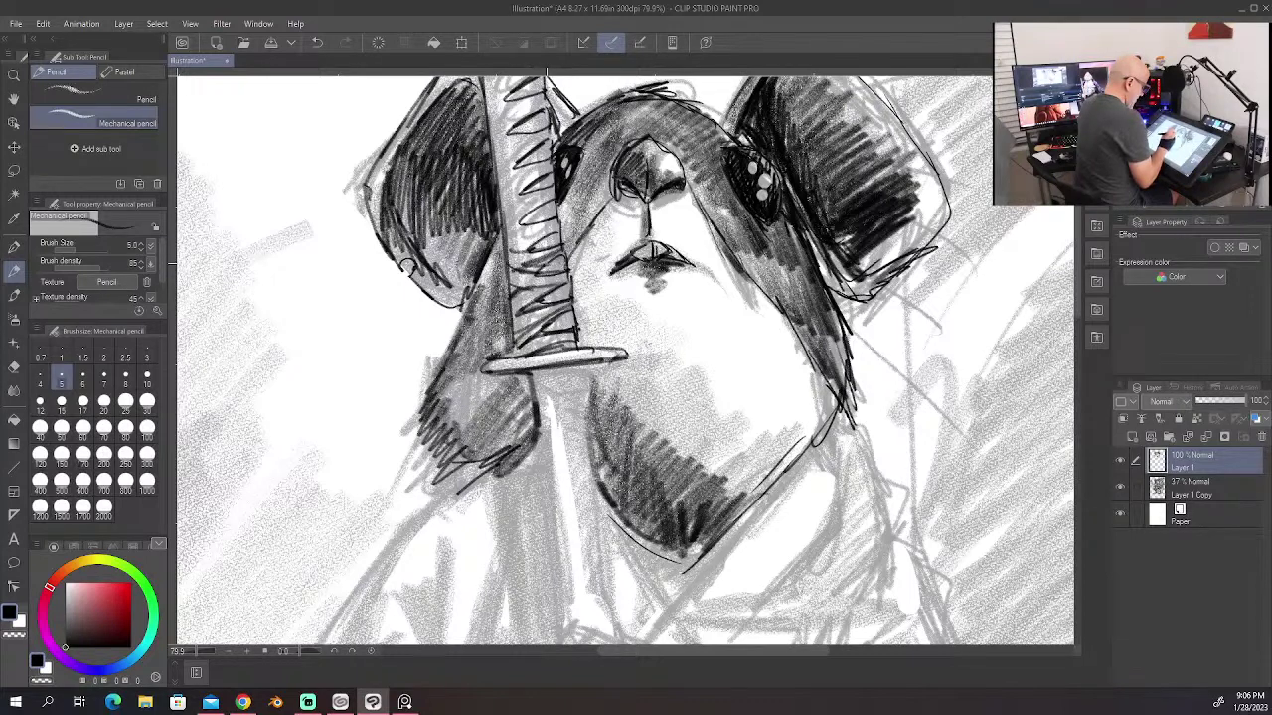
pyautogui.moveTo(554, 221); pyautogui.dragTo(508, 251)
pyautogui.moveTo(548, 220); pyautogui.dragTo(536, 233)
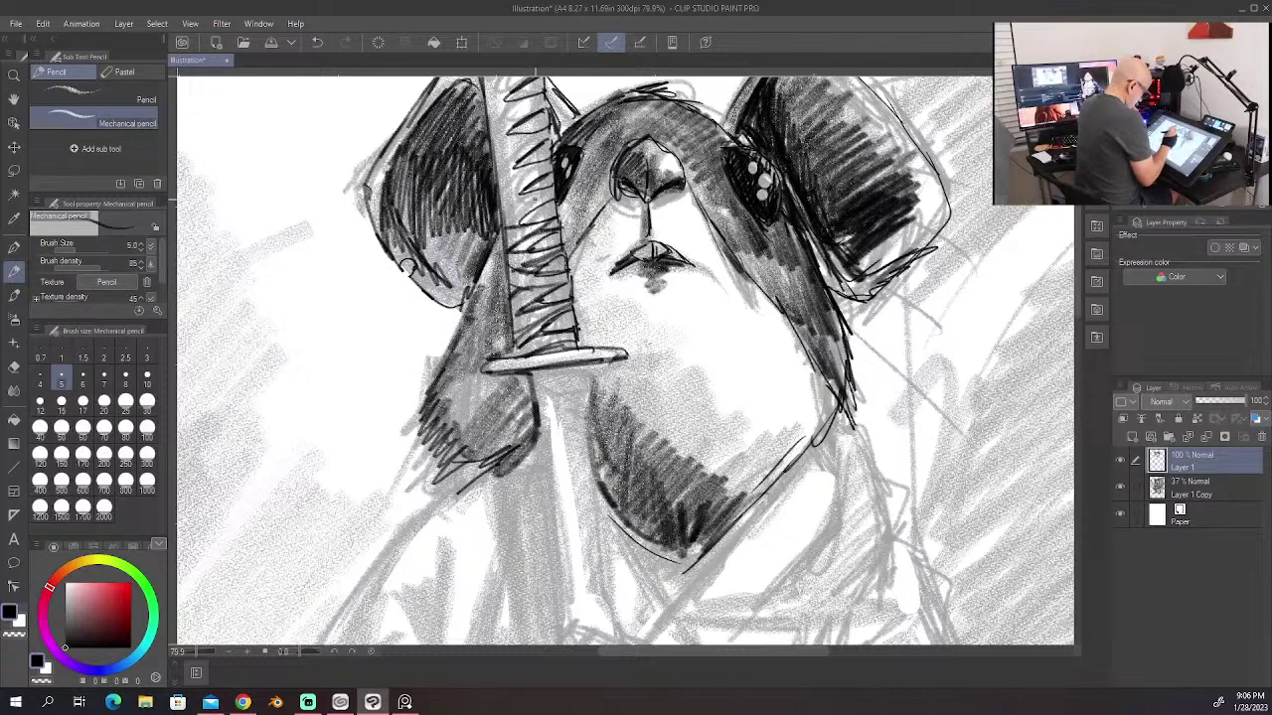
# Step: Continue the diagonal wrapping strokes up the sword handle beside the left ear
pyautogui.moveTo(552, 181)
pyautogui.mouseDown()
pyautogui.moveTo(511, 229)
pyautogui.moveTo(498, 196)
pyautogui.mouseUp()
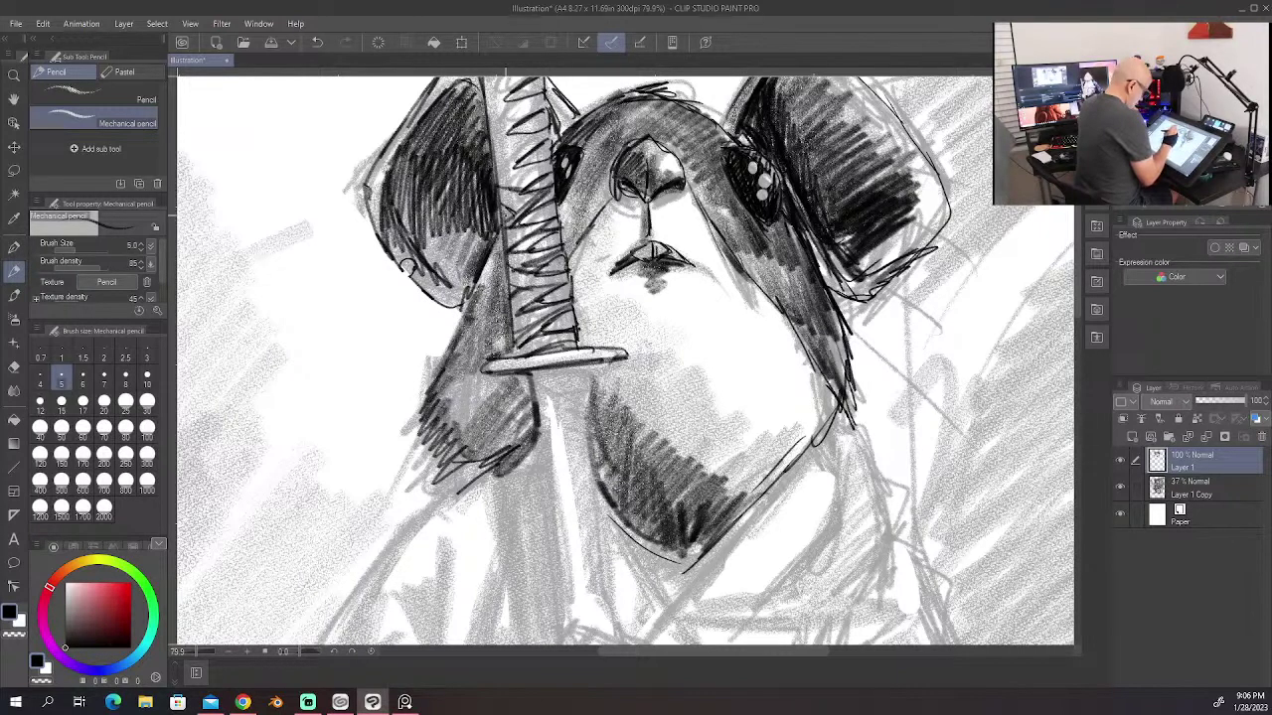
pyautogui.moveTo(552, 159)
pyautogui.mouseDown()
pyautogui.moveTo(501, 185)
pyautogui.moveTo(517, 189)
pyautogui.mouseUp()
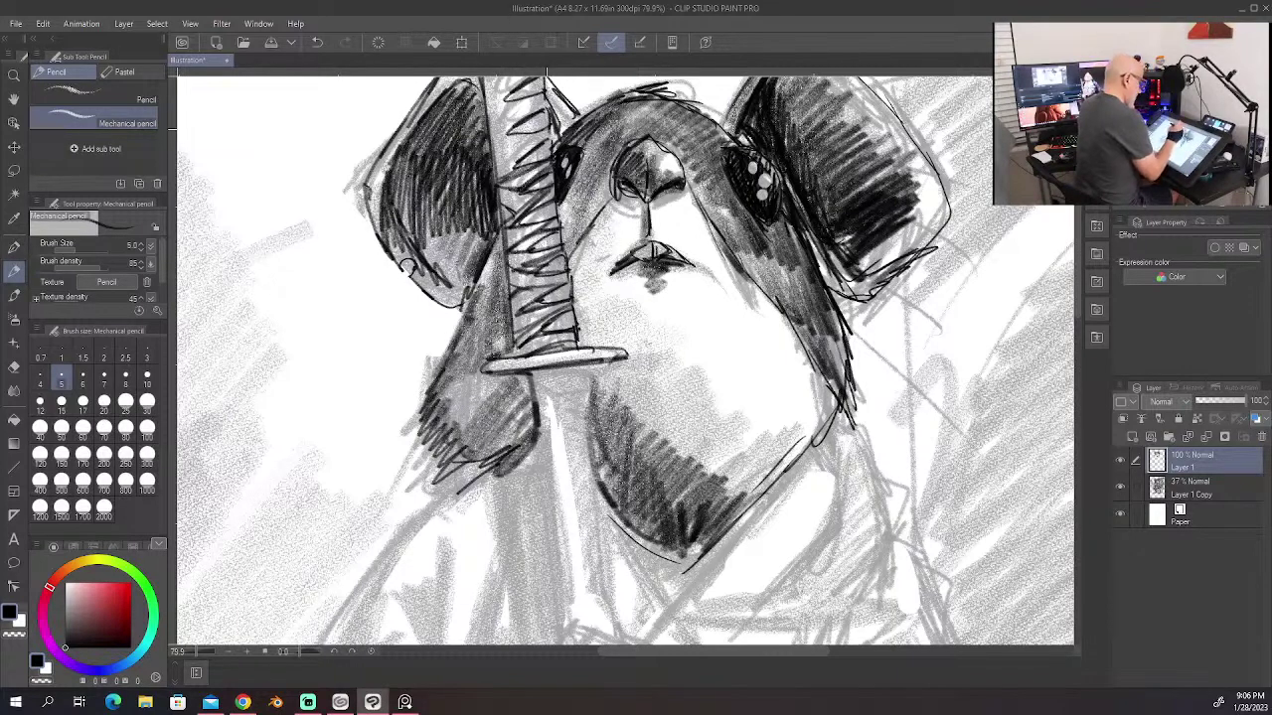
pyautogui.moveTo(553, 130); pyautogui.dragTo(506, 157)
pyautogui.moveTo(541, 137)
pyautogui.mouseDown()
pyautogui.moveTo(490, 171)
pyautogui.moveTo(505, 175)
pyautogui.mouseUp()
pyautogui.moveTo(534, 139); pyautogui.dragTo(499, 153)
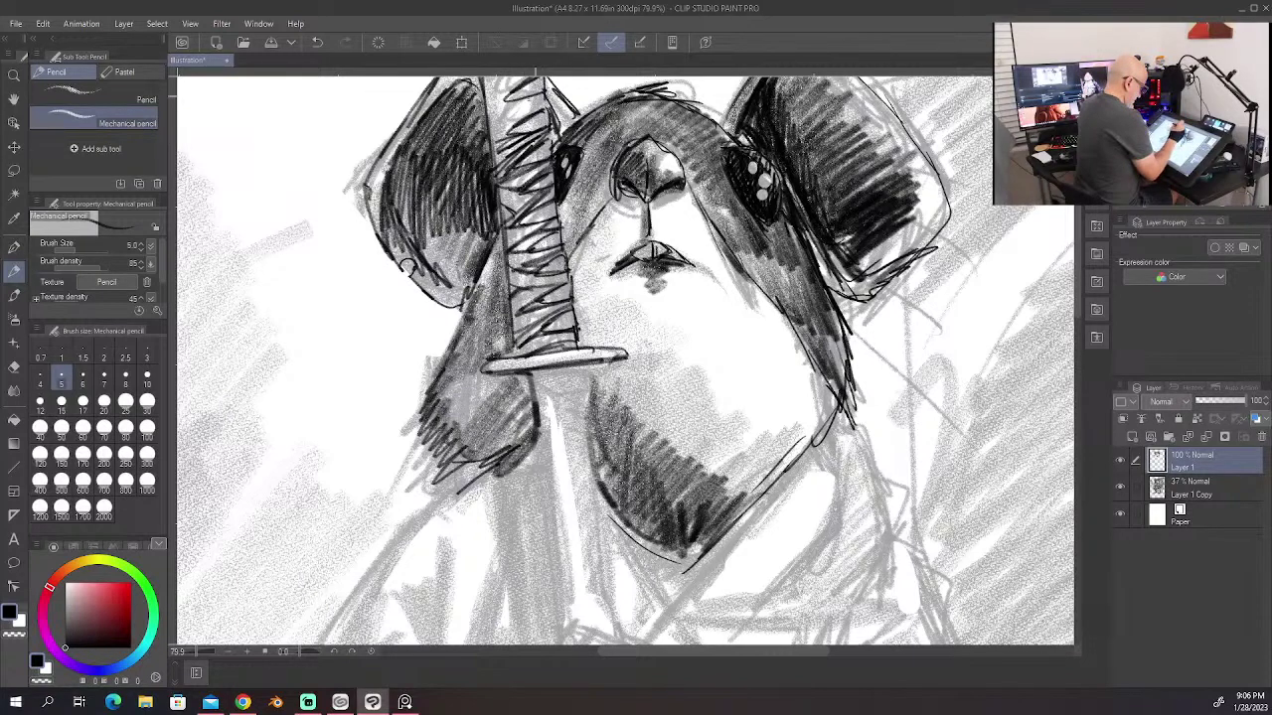
pyautogui.moveTo(545, 96); pyautogui.dragTo(494, 147)
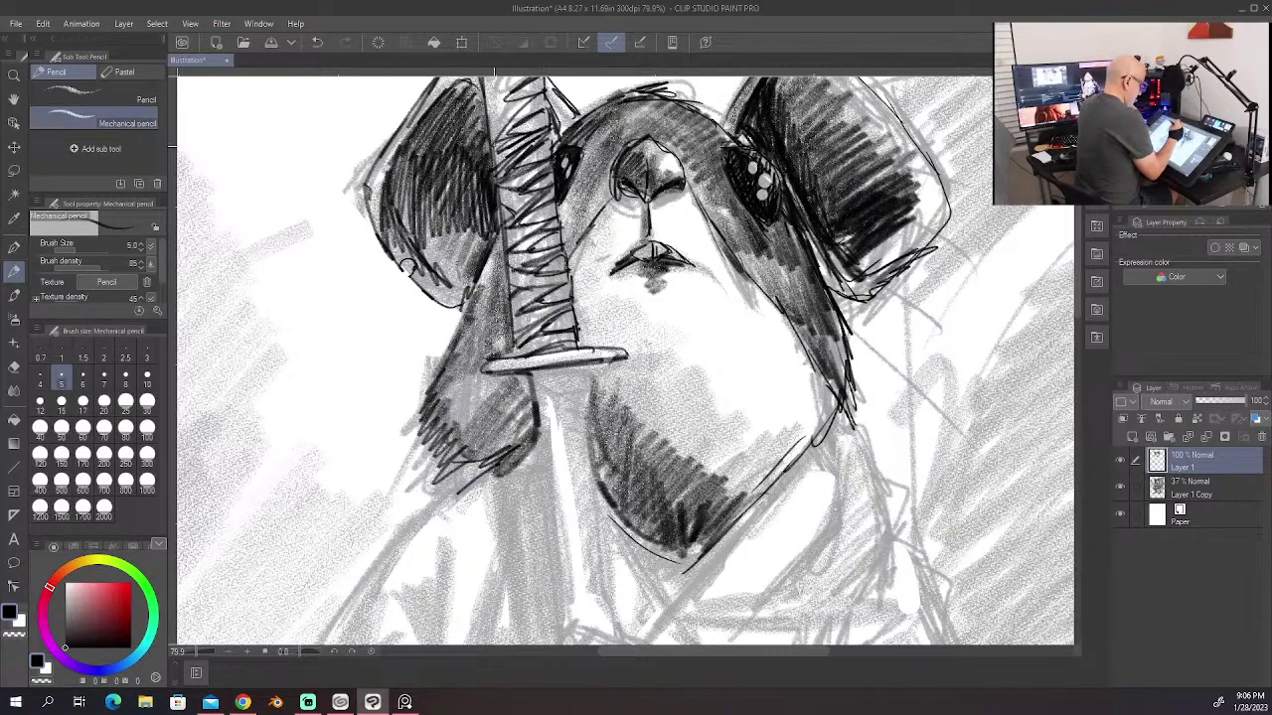
pyautogui.moveTo(543, 95); pyautogui.dragTo(500, 140)
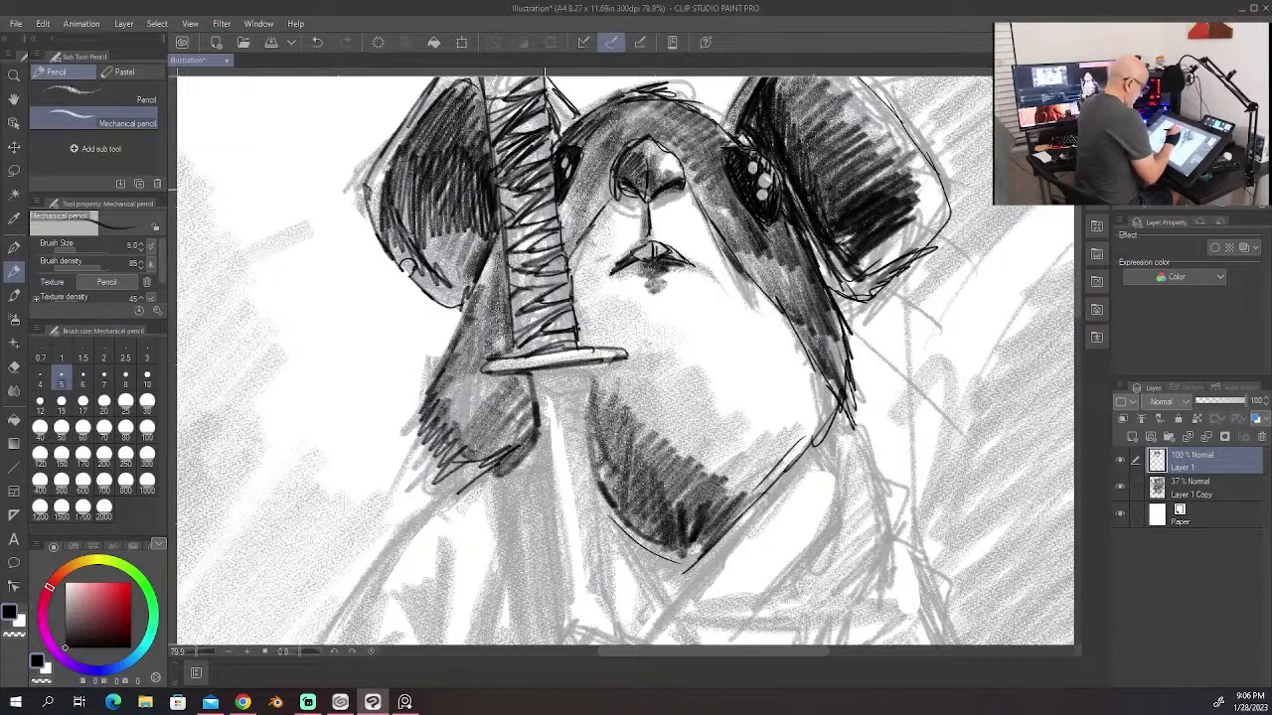
# Step: Thicken the handle's wrapping with darker looping strokes from its middle up to the end below the pommel
pyautogui.moveTo(544, 186)
pyautogui.mouseDown()
pyautogui.moveTo(504, 208)
pyautogui.moveTo(505, 234)
pyautogui.moveTo(533, 260)
pyautogui.moveTo(507, 283)
pyautogui.moveTo(550, 284)
pyautogui.moveTo(537, 278)
pyautogui.moveTo(561, 269)
pyautogui.moveTo(531, 254)
pyautogui.moveTo(526, 221)
pyautogui.moveTo(542, 220)
pyautogui.moveTo(555, 306)
pyautogui.mouseUp()
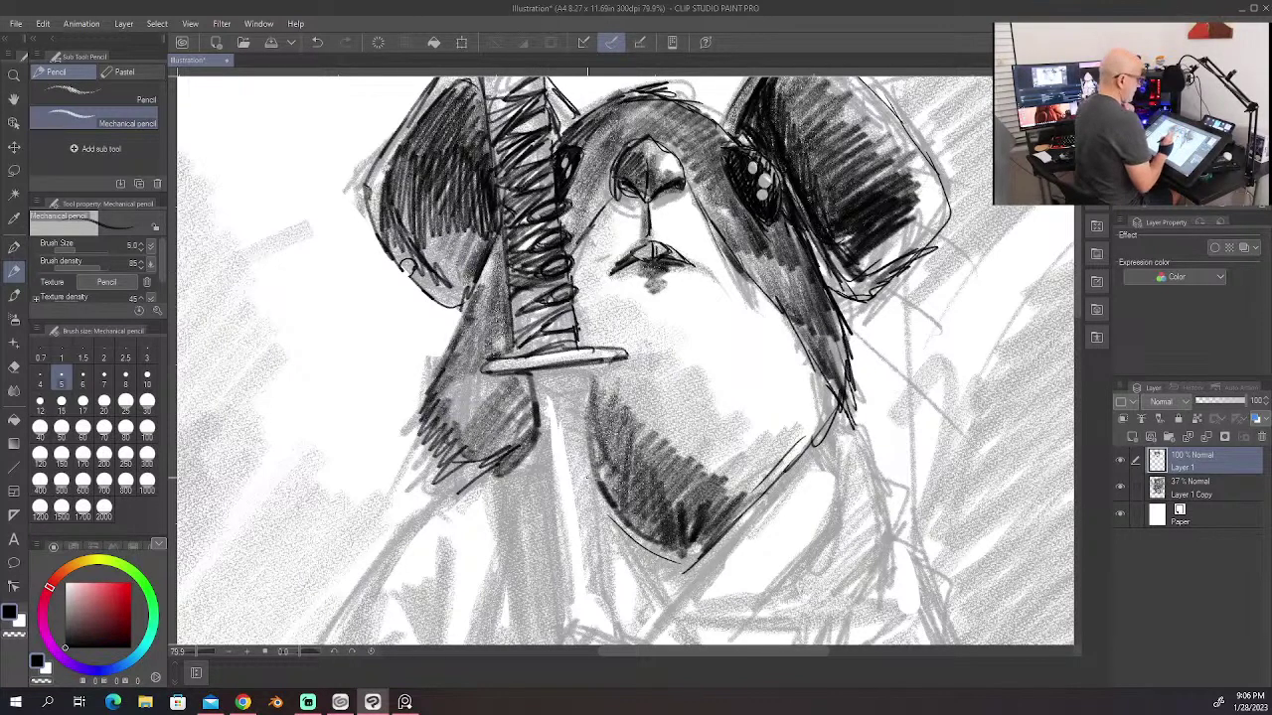
pyautogui.moveTo(1080, 296); pyautogui.dragTo(1082, 260)
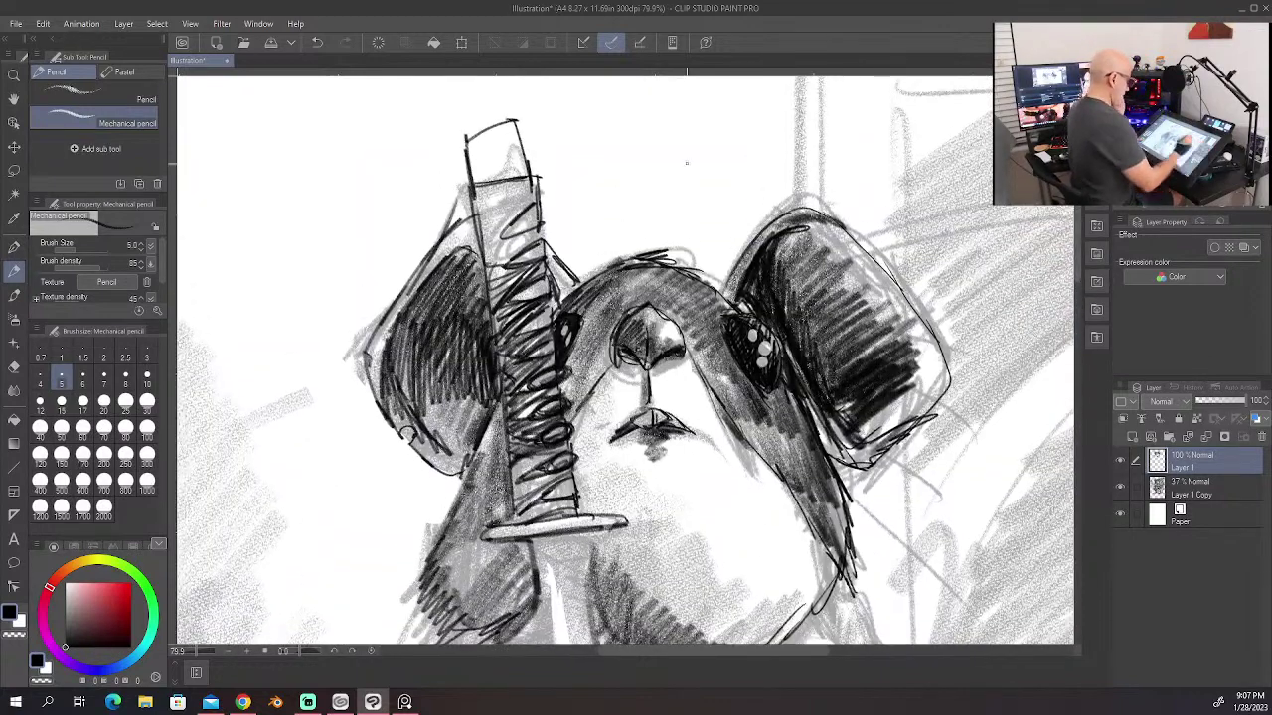
pyautogui.moveTo(551, 308); pyautogui.dragTo(523, 332)
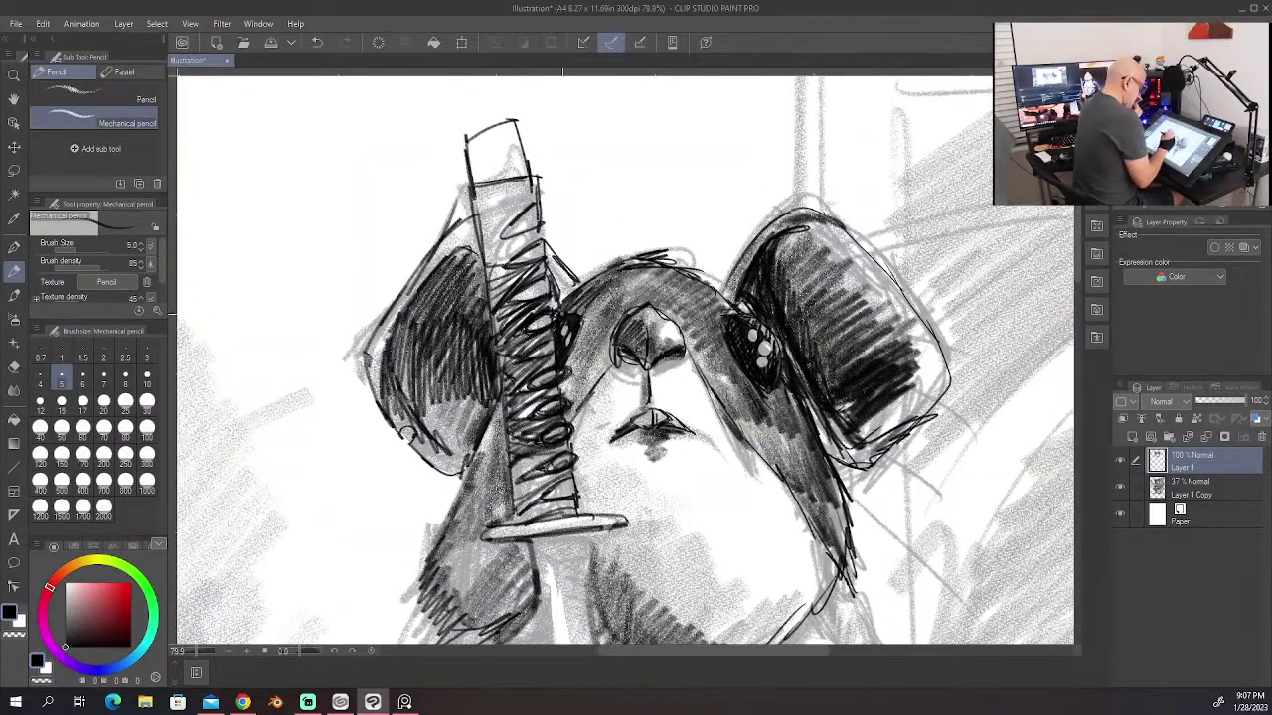
pyautogui.moveTo(553, 276)
pyautogui.mouseDown()
pyautogui.moveTo(517, 302)
pyautogui.moveTo(532, 298)
pyautogui.mouseUp()
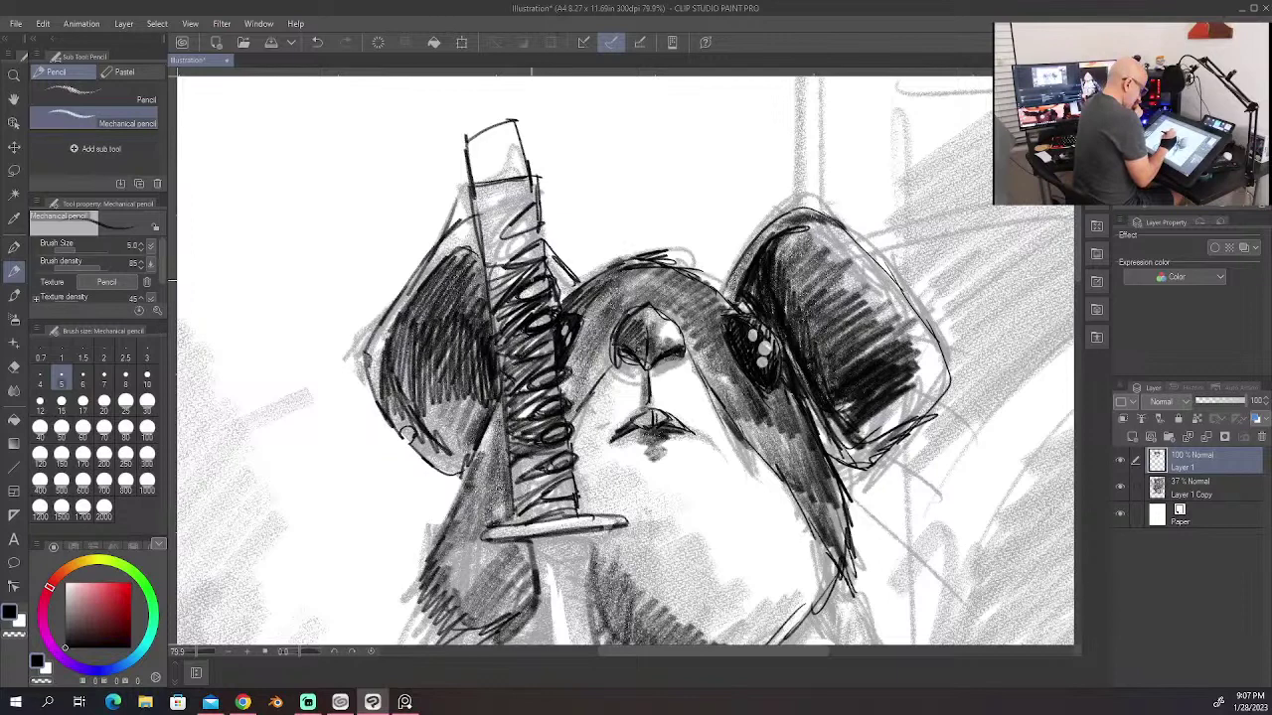
pyautogui.moveTo(544, 238); pyautogui.dragTo(511, 264)
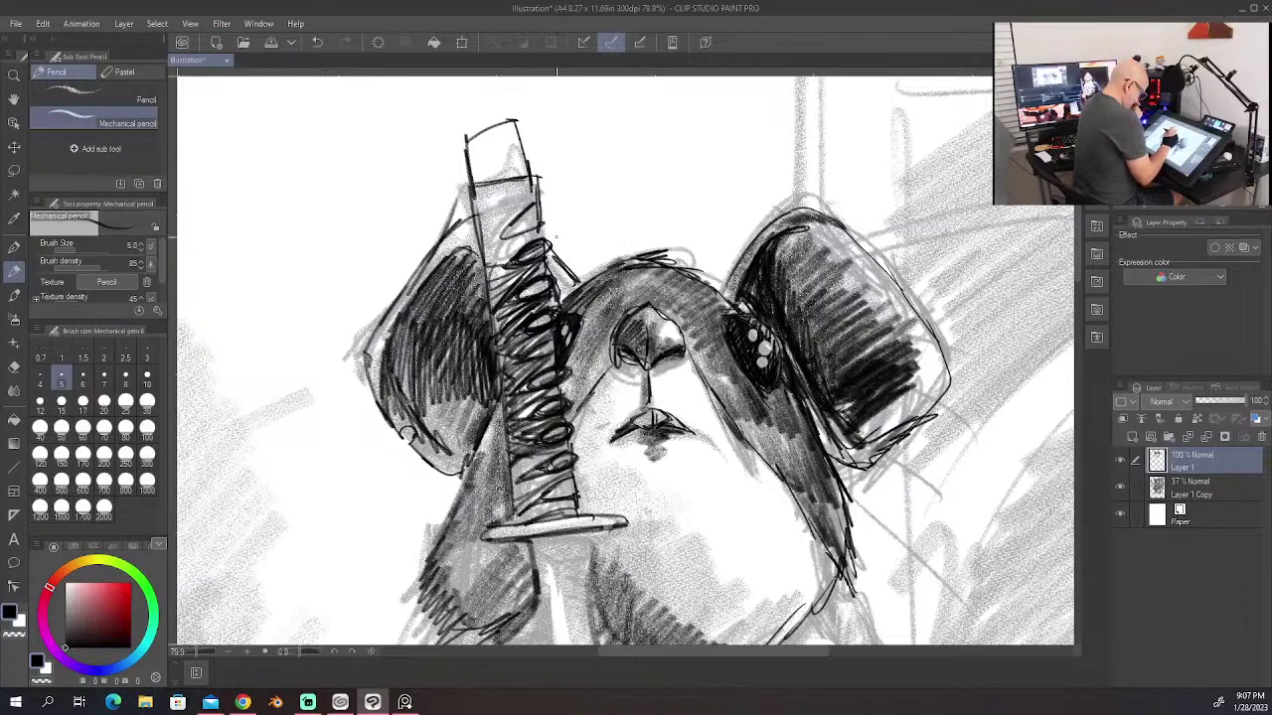
pyautogui.moveTo(548, 207); pyautogui.dragTo(505, 236)
pyautogui.moveTo(546, 211)
pyautogui.mouseDown()
pyautogui.moveTo(509, 236)
pyautogui.moveTo(491, 178)
pyautogui.mouseUp()
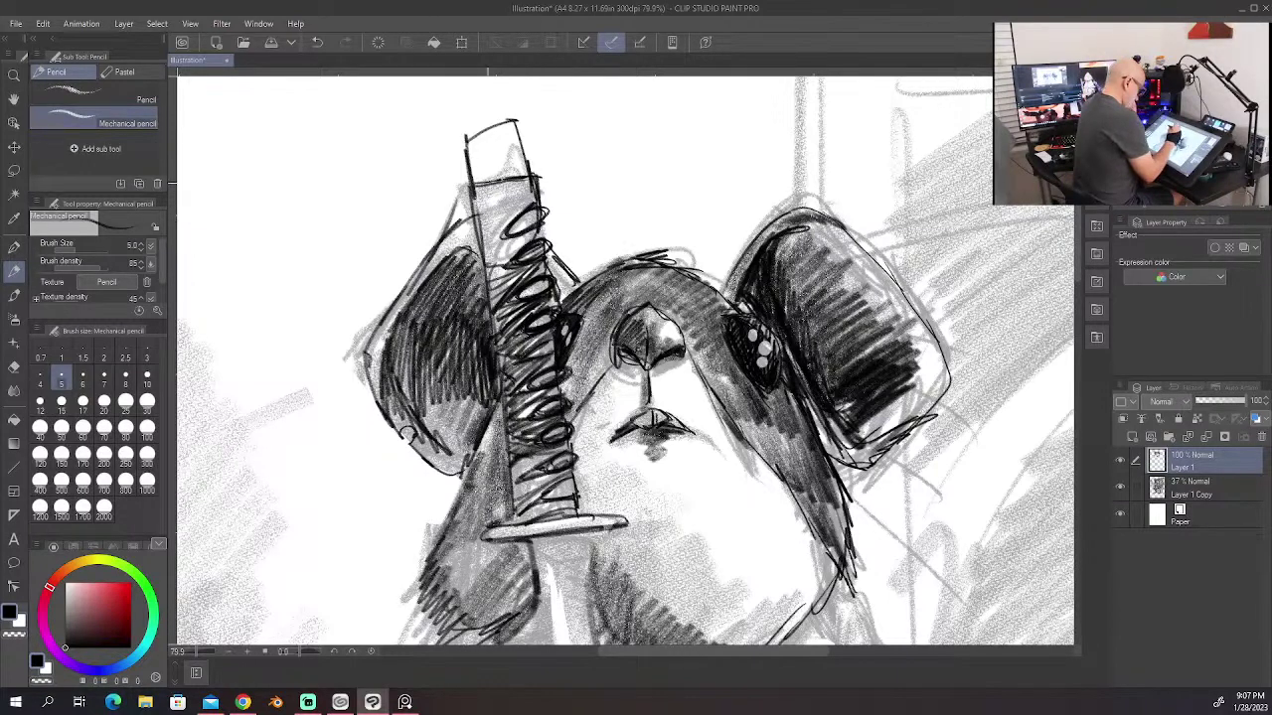
# Step: Shade the sword's pommel with vertical strokes and hatch the left side of the upper handle
pyautogui.moveTo(496, 128)
pyautogui.mouseDown()
pyautogui.moveTo(473, 183)
pyautogui.moveTo(485, 187)
pyautogui.mouseUp()
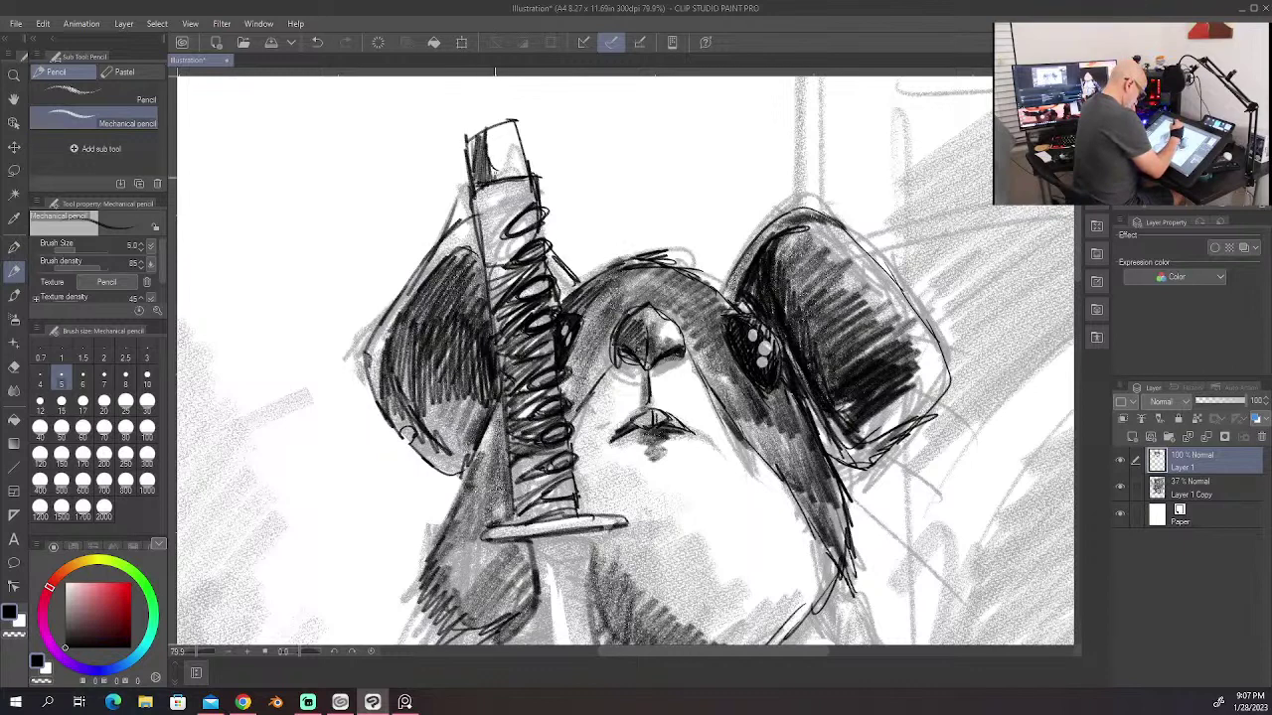
pyautogui.moveTo(503, 121)
pyautogui.mouseDown()
pyautogui.moveTo(527, 178)
pyautogui.moveTo(483, 259)
pyautogui.moveTo(539, 227)
pyautogui.moveTo(489, 270)
pyautogui.mouseUp()
pyautogui.moveTo(520, 190)
pyautogui.mouseDown()
pyautogui.moveTo(485, 228)
pyautogui.moveTo(477, 195)
pyautogui.moveTo(479, 236)
pyautogui.mouseUp()
pyautogui.moveTo(476, 197); pyautogui.dragTo(472, 264)
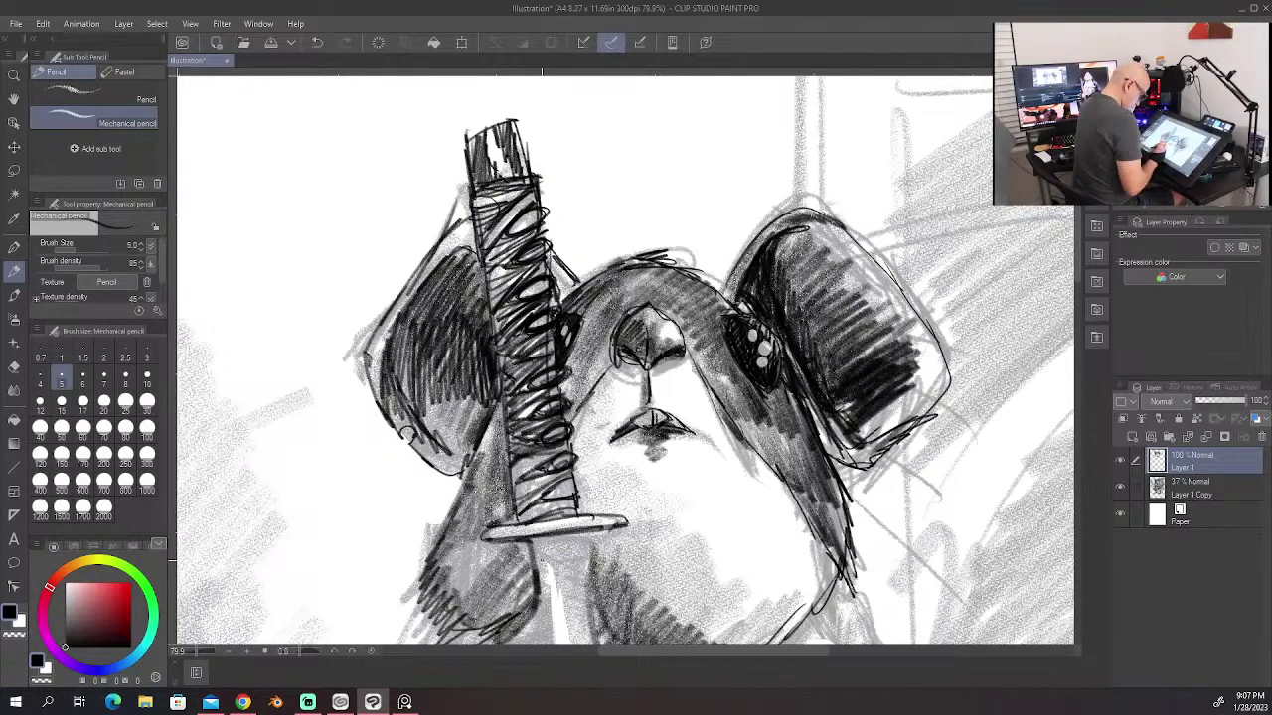
# Step: Ink both long edges of the sword section from the guard down to the gripping hand
pyautogui.moveTo(528, 562); pyautogui.dragTo(536, 618)
pyautogui.moveTo(531, 570); pyautogui.dragTo(543, 642)
pyautogui.moveTo(1078, 220); pyautogui.dragTo(1078, 304)
pyautogui.moveTo(589, 123); pyautogui.dragTo(600, 245)
pyautogui.moveTo(592, 173); pyautogui.dragTo(597, 276)
pyautogui.moveTo(596, 217); pyautogui.dragTo(610, 363)
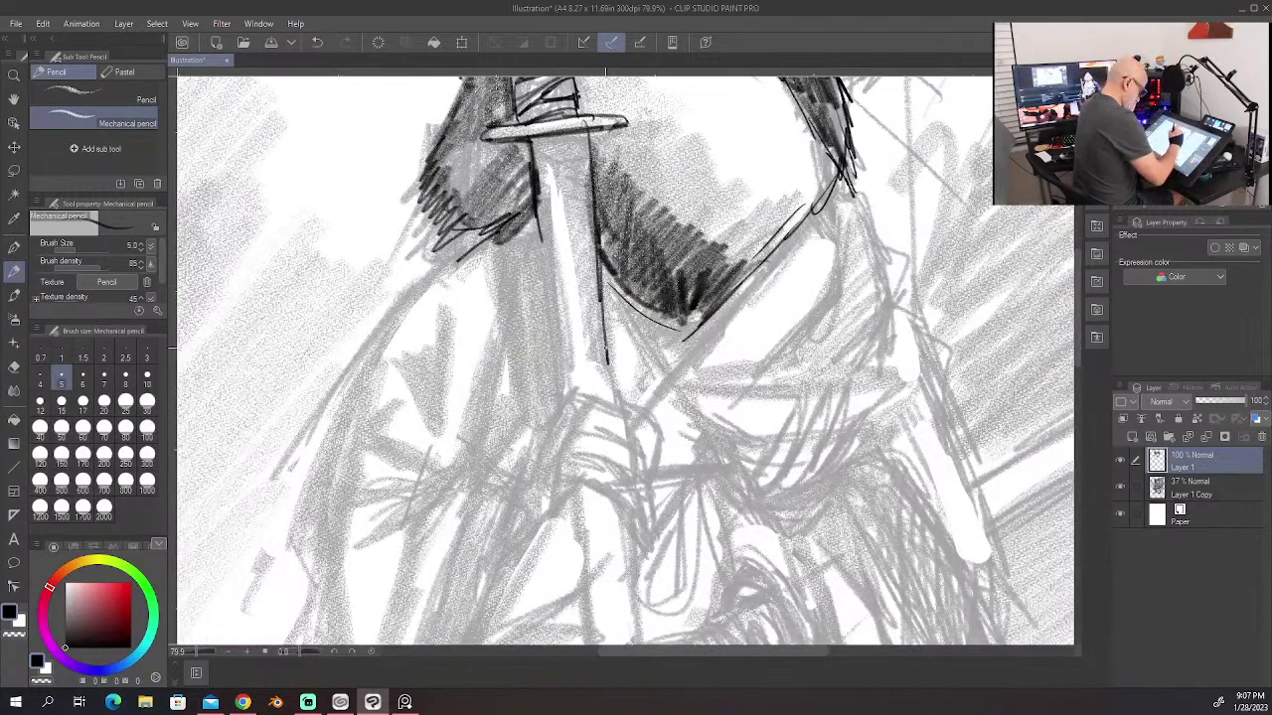
pyautogui.moveTo(600, 280); pyautogui.dragTo(615, 408)
pyautogui.moveTo(533, 193)
pyautogui.mouseDown()
pyautogui.moveTo(564, 320)
pyautogui.moveTo(566, 388)
pyautogui.mouseUp()
pyautogui.moveTo(549, 264); pyautogui.dragTo(567, 407)
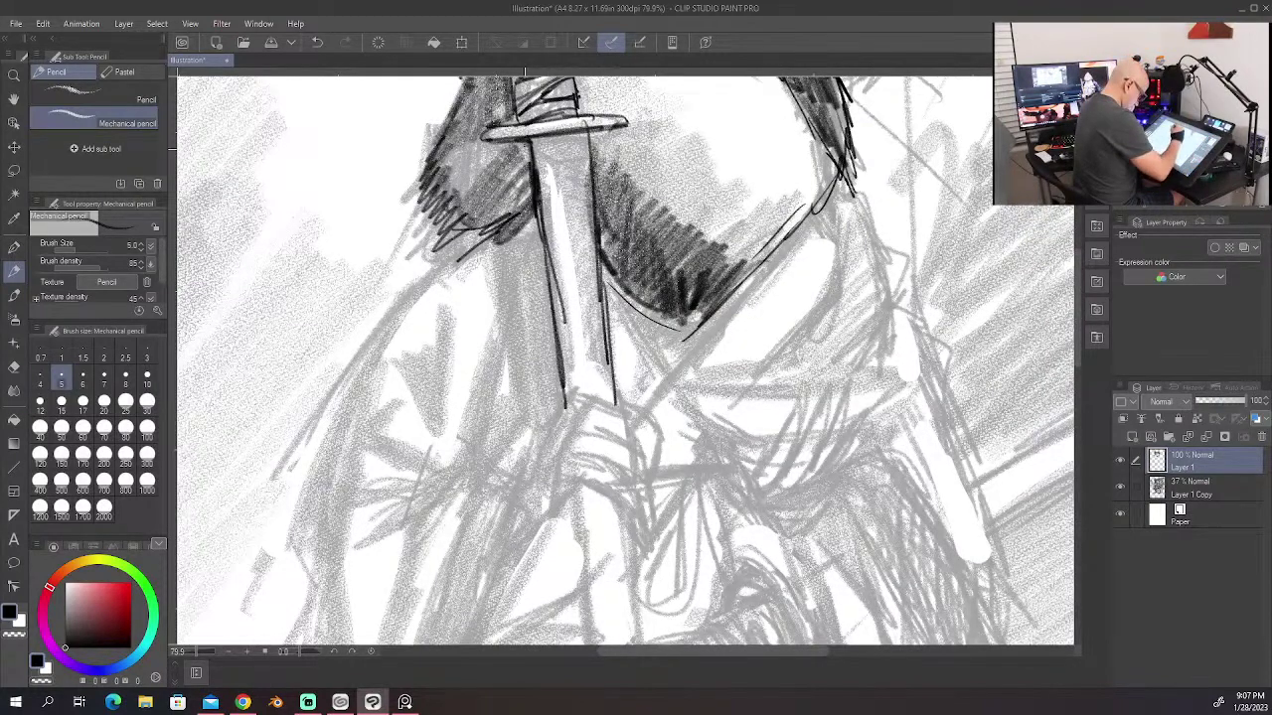
# Step: Hatch the left half of the sword section below the guard and darken its upper right edge
pyautogui.moveTo(524, 145)
pyautogui.mouseDown()
pyautogui.moveTo(566, 382)
pyautogui.moveTo(563, 221)
pyautogui.moveTo(586, 395)
pyautogui.moveTo(547, 203)
pyautogui.moveTo(552, 224)
pyautogui.mouseUp()
pyautogui.moveTo(542, 155); pyautogui.dragTo(557, 254)
pyautogui.moveTo(542, 185); pyautogui.dragTo(560, 277)
pyautogui.moveTo(542, 207); pyautogui.dragTo(561, 286)
pyautogui.moveTo(549, 236); pyautogui.dragTo(566, 342)
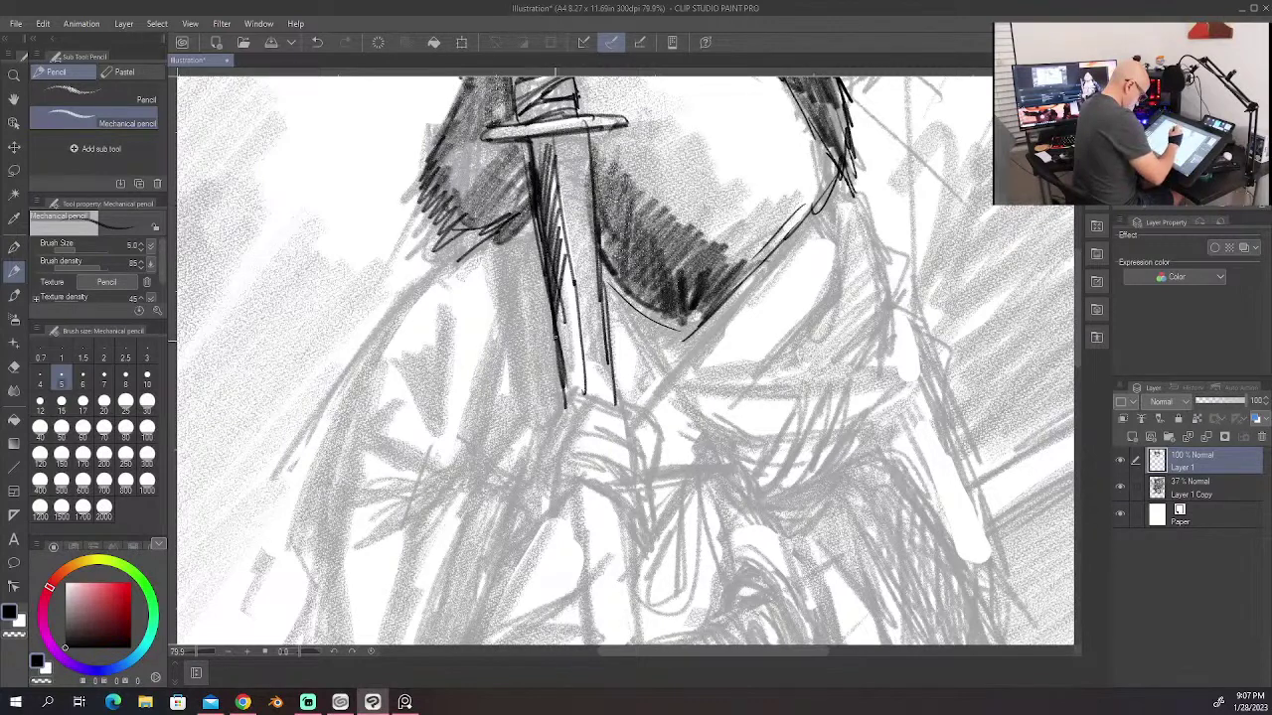
pyautogui.moveTo(554, 266); pyautogui.dragTo(574, 366)
pyautogui.moveTo(563, 296); pyautogui.dragTo(578, 396)
pyautogui.moveTo(572, 350); pyautogui.dragTo(588, 402)
pyautogui.moveTo(570, 130)
pyautogui.mouseDown()
pyautogui.moveTo(612, 400)
pyautogui.moveTo(589, 223)
pyautogui.mouseUp()
pyautogui.moveTo(576, 131); pyautogui.dragTo(592, 236)
pyautogui.moveTo(588, 176)
pyautogui.mouseDown()
pyautogui.moveTo(595, 235)
pyautogui.moveTo(578, 270)
pyautogui.mouseUp()
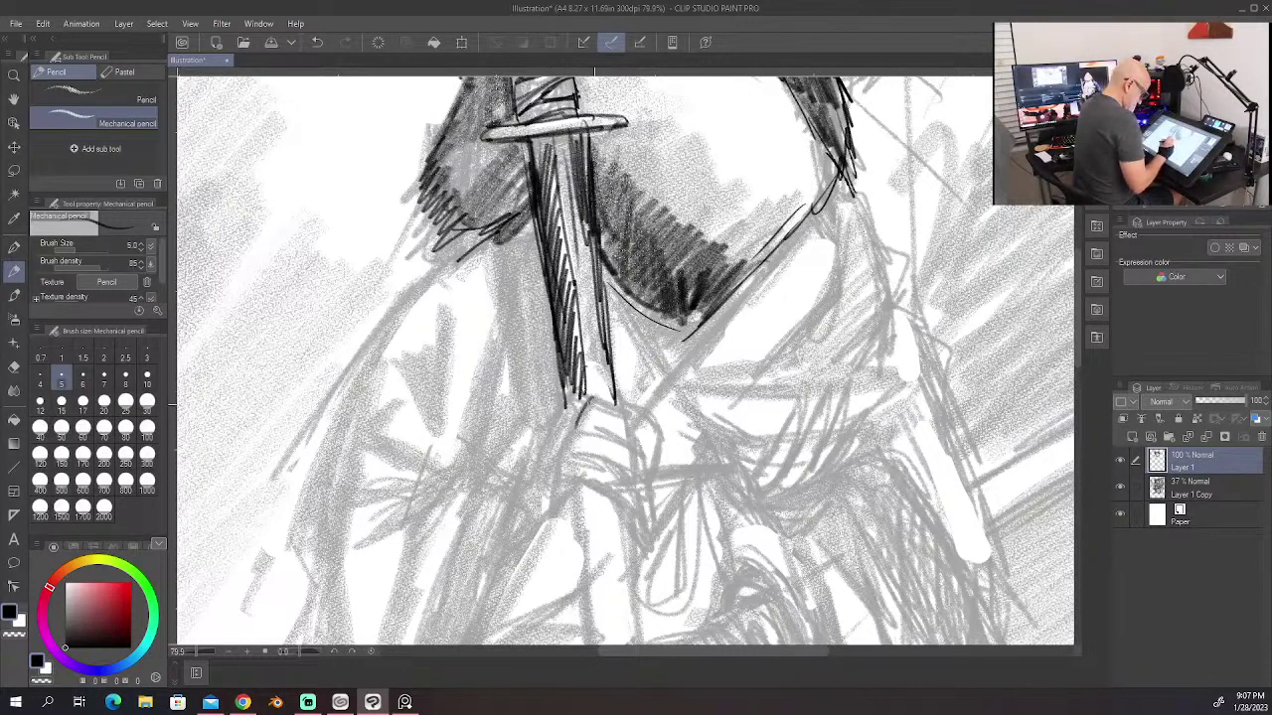
# Step: Outline the hand gripping the sword, with its angular knuckles, separate fingers and pointed fingertips
pyautogui.moveTo(584, 402); pyautogui.dragTo(628, 408)
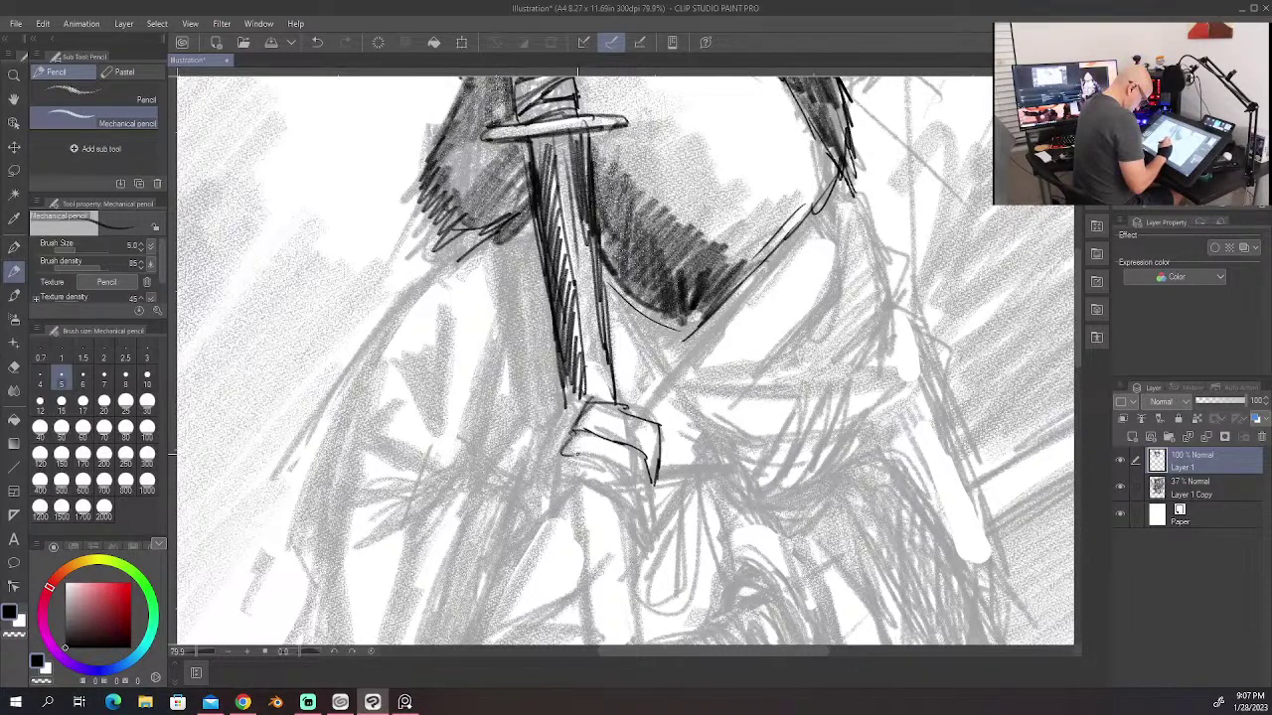
pyautogui.moveTo(569, 454); pyautogui.dragTo(622, 470)
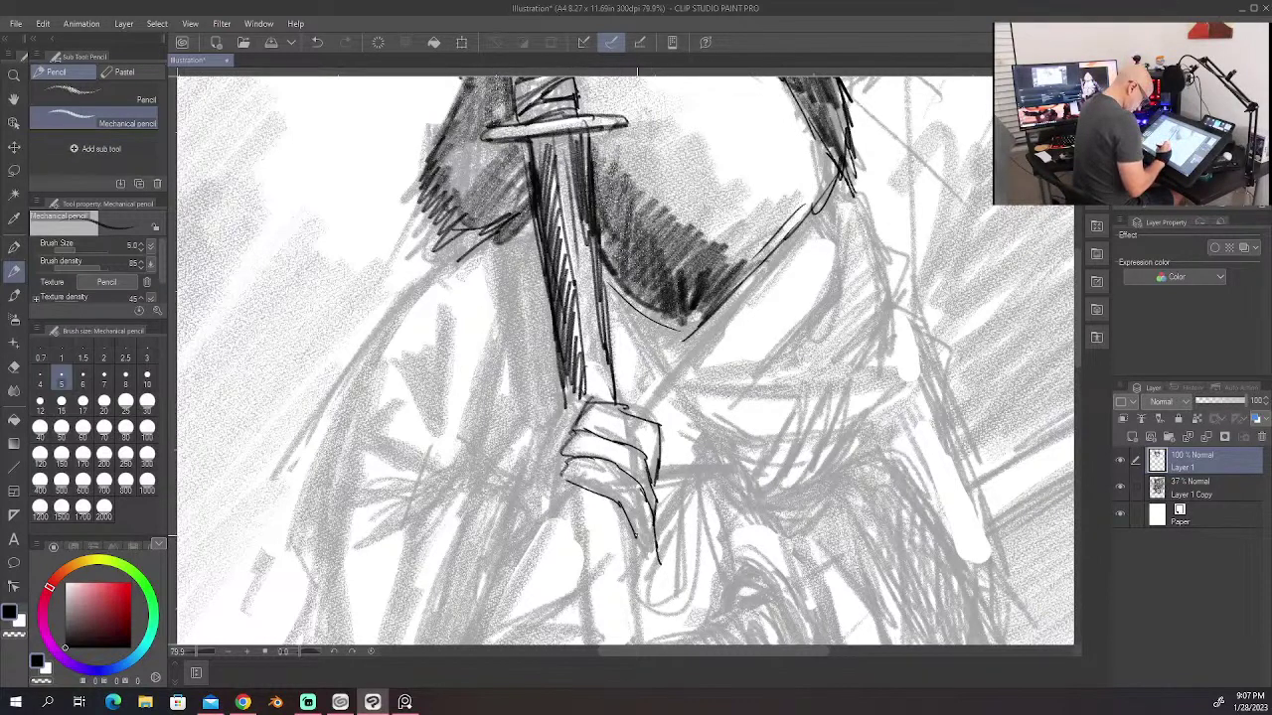
pyautogui.moveTo(633, 527); pyautogui.dragTo(648, 565)
pyautogui.moveTo(652, 542); pyautogui.dragTo(663, 568)
pyautogui.moveTo(563, 477); pyautogui.dragTo(569, 497)
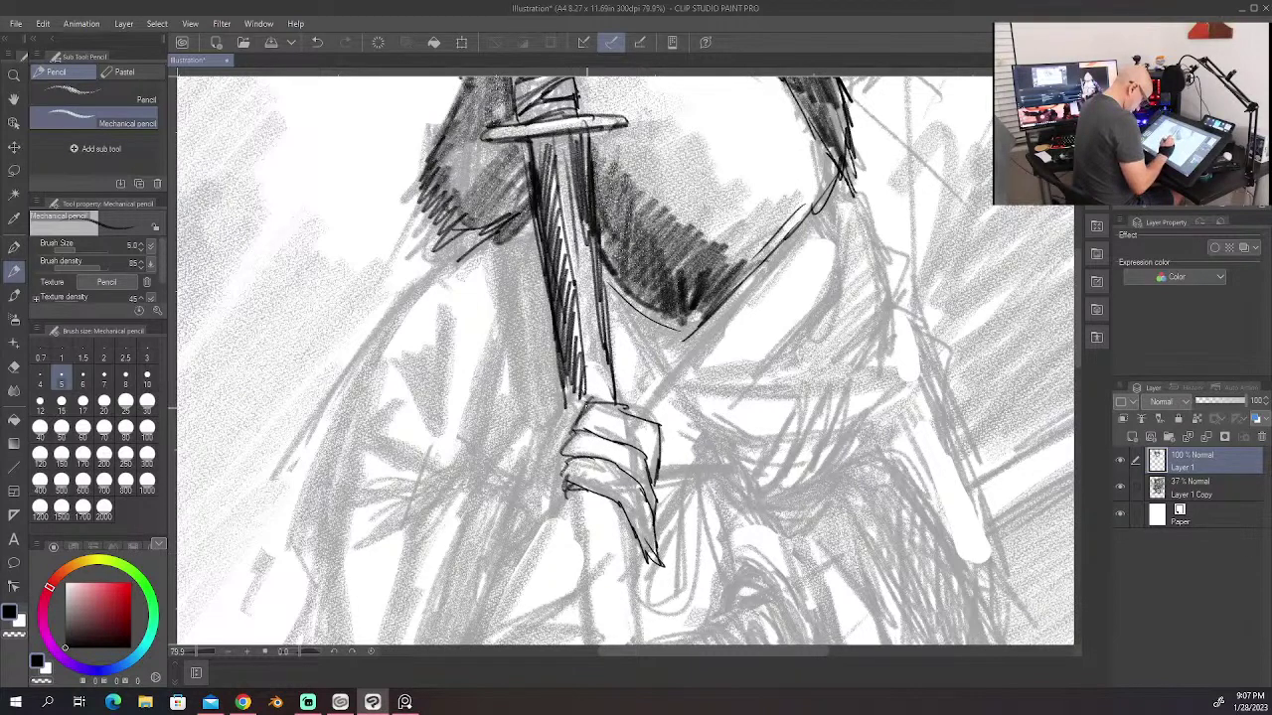
pyautogui.moveTo(584, 402)
pyautogui.mouseDown()
pyautogui.moveTo(544, 507)
pyautogui.moveTo(572, 491)
pyautogui.moveTo(563, 499)
pyautogui.mouseUp()
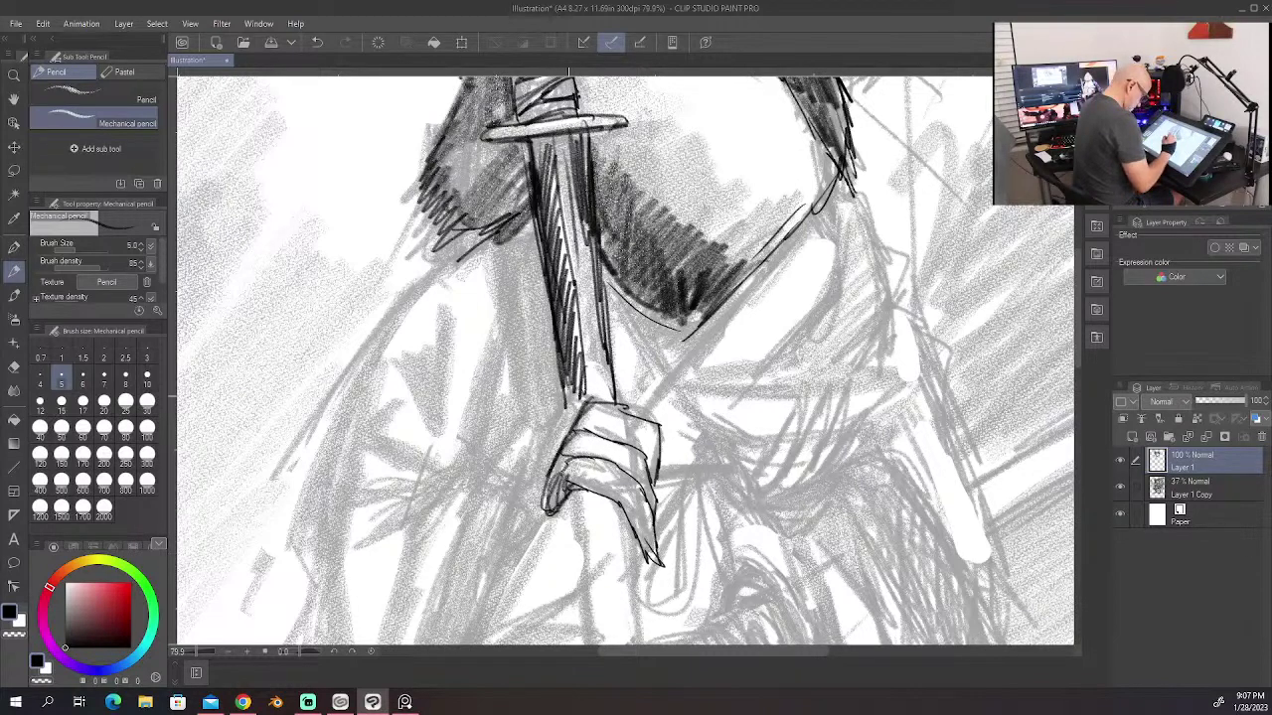
# Step: Join the sword's edges to the top of the hand and extend both edges downward below it
pyautogui.moveTo(567, 384); pyautogui.dragTo(570, 439)
pyautogui.moveTo(610, 383); pyautogui.dragTo(620, 445)
pyautogui.moveTo(570, 486); pyautogui.dragTo(592, 640)
pyautogui.moveTo(622, 515); pyautogui.dragTo(638, 640)
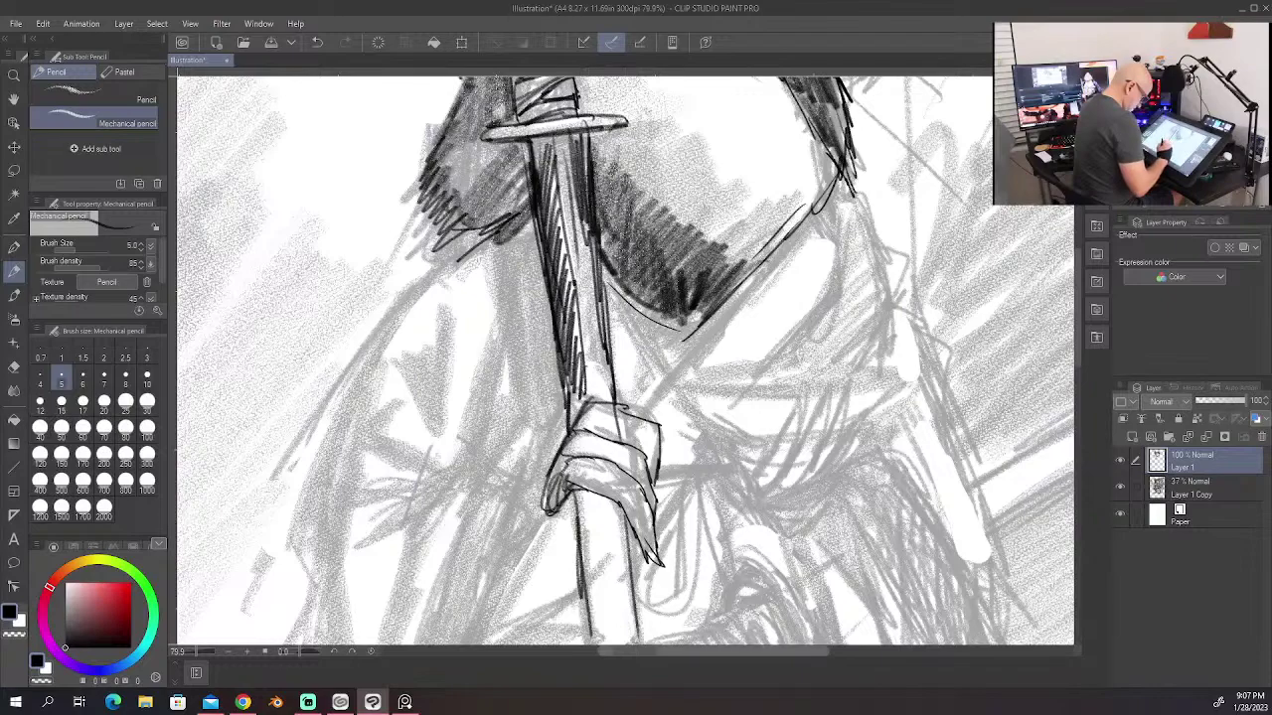
pyautogui.moveTo(1077, 284); pyautogui.dragTo(1077, 371)
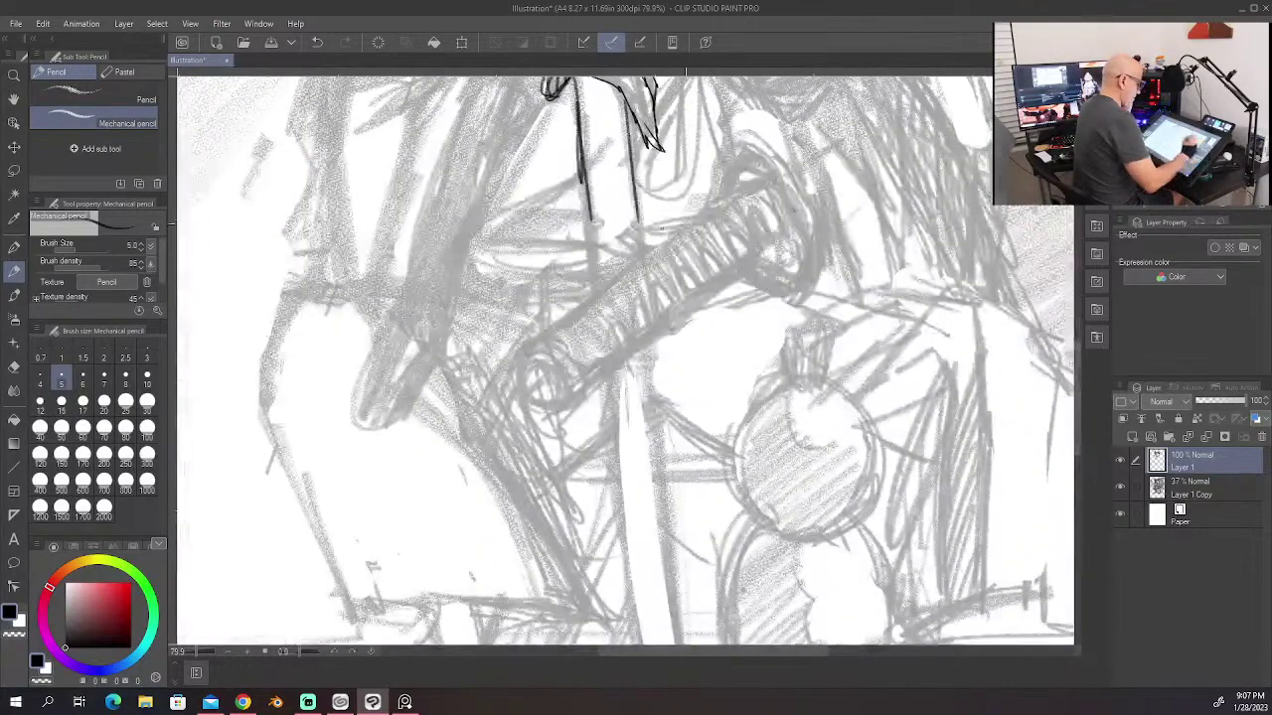
pyautogui.moveTo(579, 169); pyautogui.dragTo(594, 288)
pyautogui.moveTo(586, 220); pyautogui.dragTo(597, 289)
pyautogui.moveTo(627, 139); pyautogui.dragTo(638, 249)
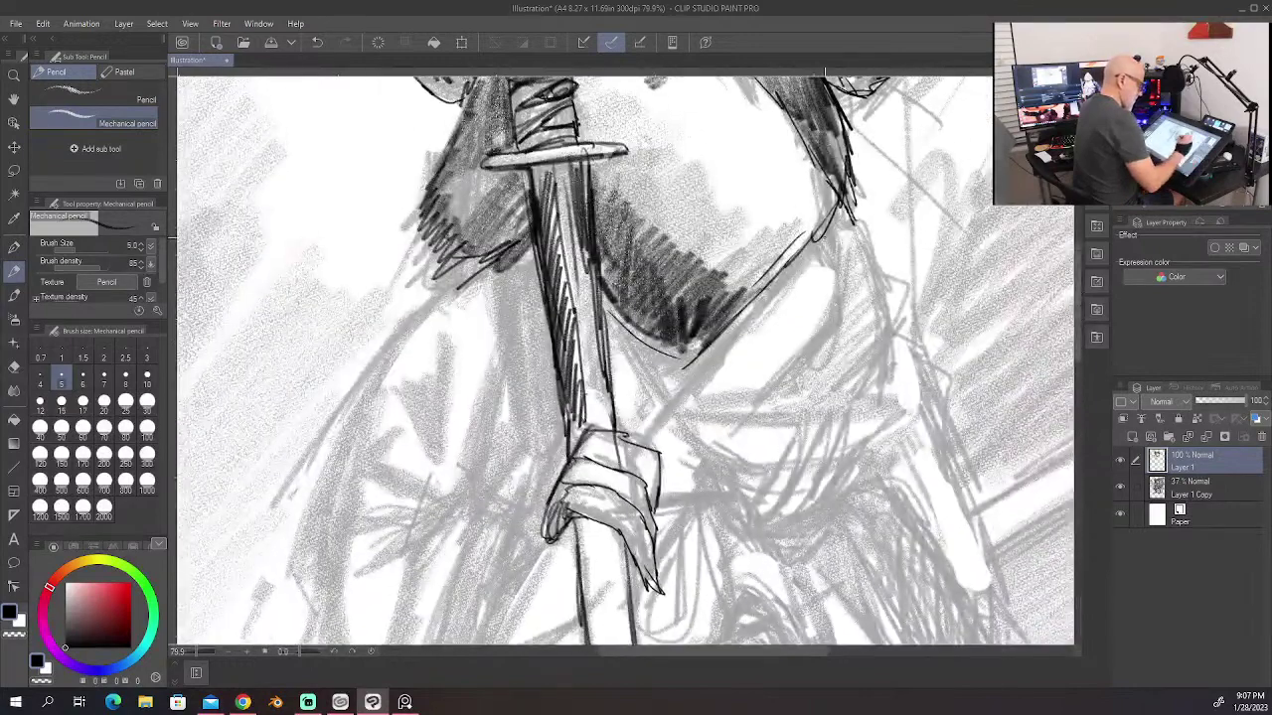
# Step: Ink the robe's crossed collar below the chin and the fold lines falling from the right shoulder
pyautogui.moveTo(825, 226); pyautogui.dragTo(707, 359)
pyautogui.moveTo(785, 288); pyautogui.dragTo(642, 437)
pyautogui.moveTo(695, 378); pyautogui.dragTo(614, 457)
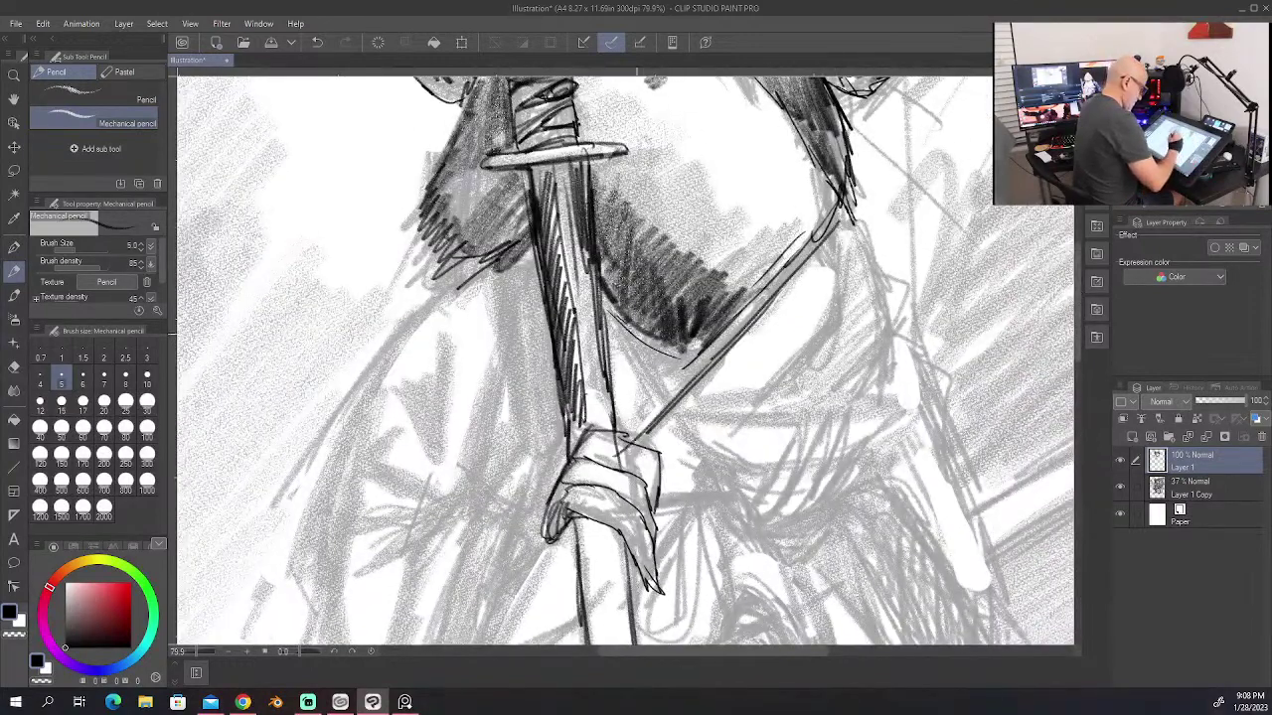
pyautogui.moveTo(628, 326); pyautogui.dragTo(687, 386)
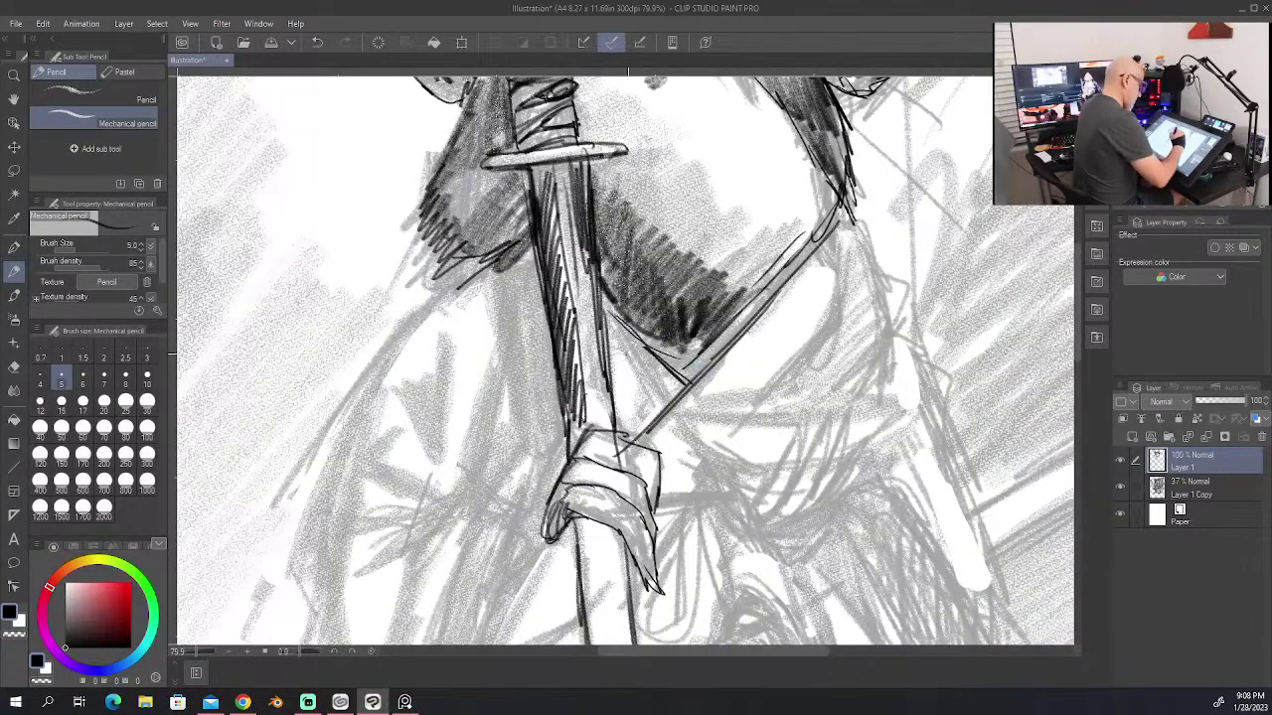
pyautogui.moveTo(608, 354); pyautogui.dragTo(659, 411)
pyautogui.moveTo(622, 312); pyautogui.dragTo(663, 361)
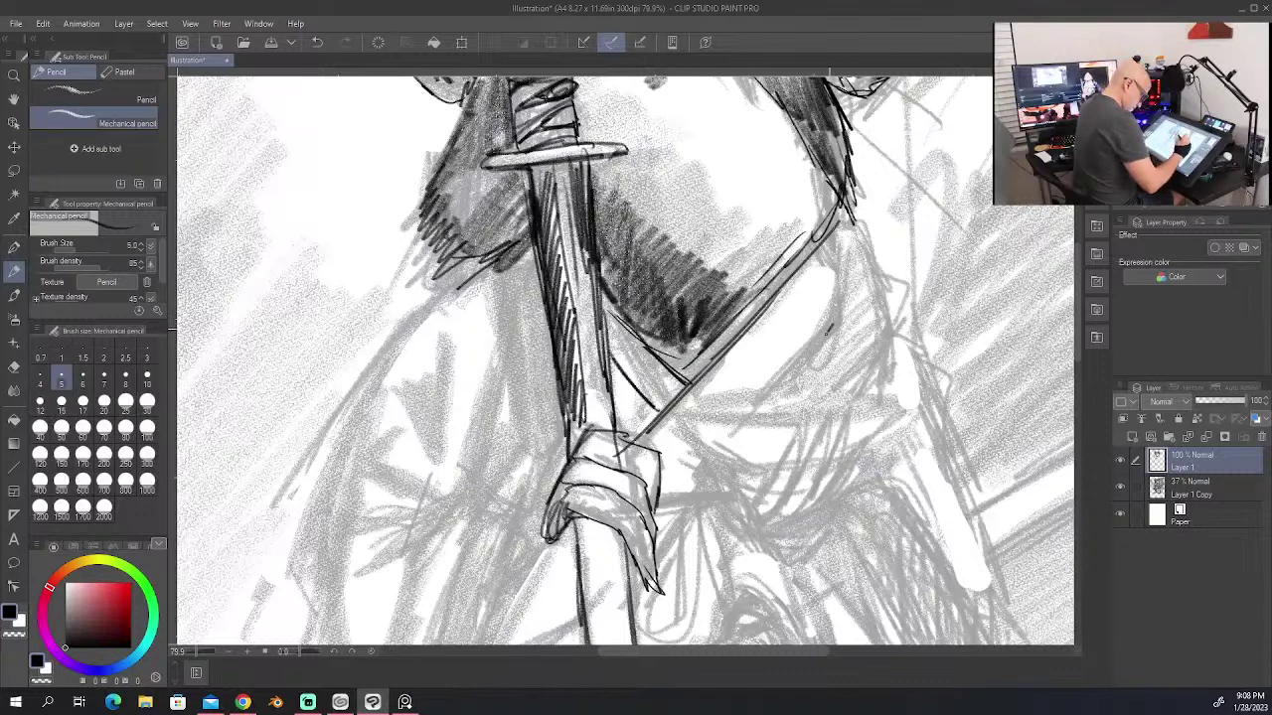
pyautogui.moveTo(827, 331); pyautogui.dragTo(653, 504)
pyautogui.moveTo(843, 226)
pyautogui.mouseDown()
pyautogui.moveTo(819, 348)
pyautogui.moveTo(886, 298)
pyautogui.moveTo(892, 334)
pyautogui.moveTo(820, 418)
pyautogui.mouseUp()
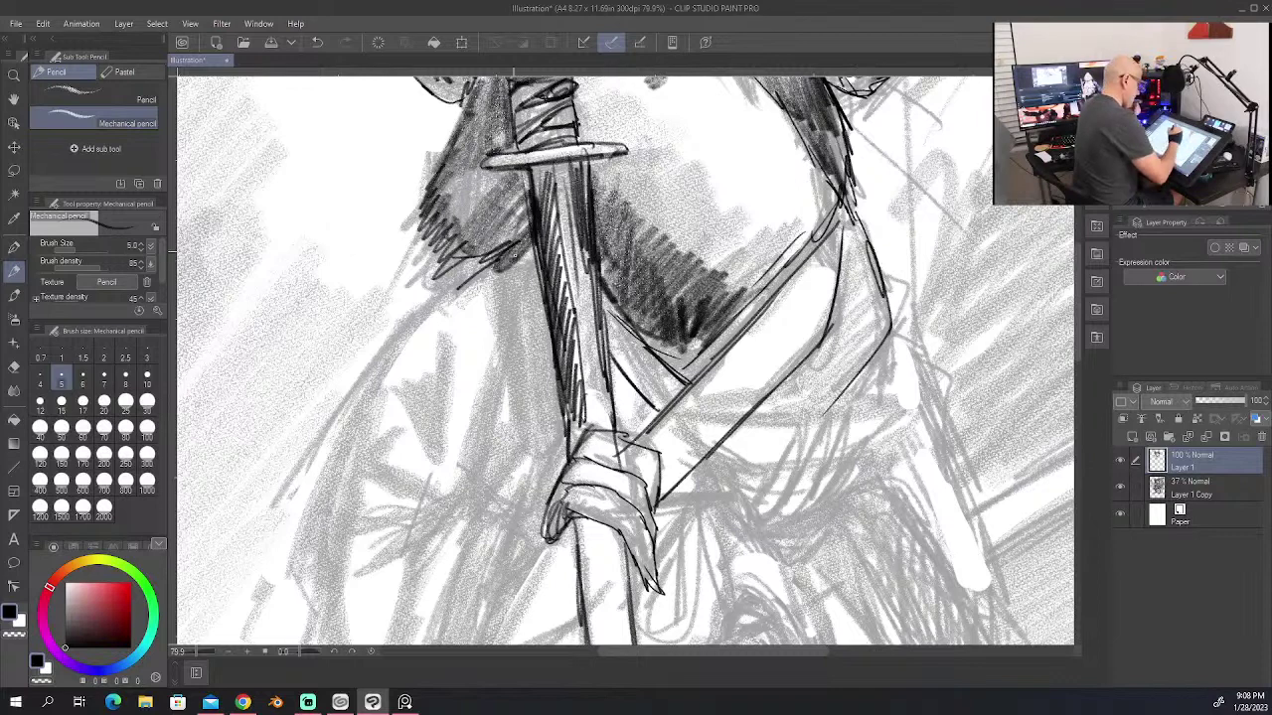
# Step: Draw the robe's vertical edge left of the sword and the sleeve lines fanning out from the wrist
pyautogui.moveTo(504, 260); pyautogui.dragTo(510, 425)
pyautogui.moveTo(500, 298); pyautogui.dragTo(513, 433)
pyautogui.moveTo(493, 323)
pyautogui.mouseDown()
pyautogui.moveTo(514, 451)
pyautogui.moveTo(455, 566)
pyautogui.mouseUp()
pyautogui.moveTo(493, 485); pyautogui.dragTo(438, 604)
pyautogui.moveTo(513, 459); pyautogui.dragTo(408, 550)
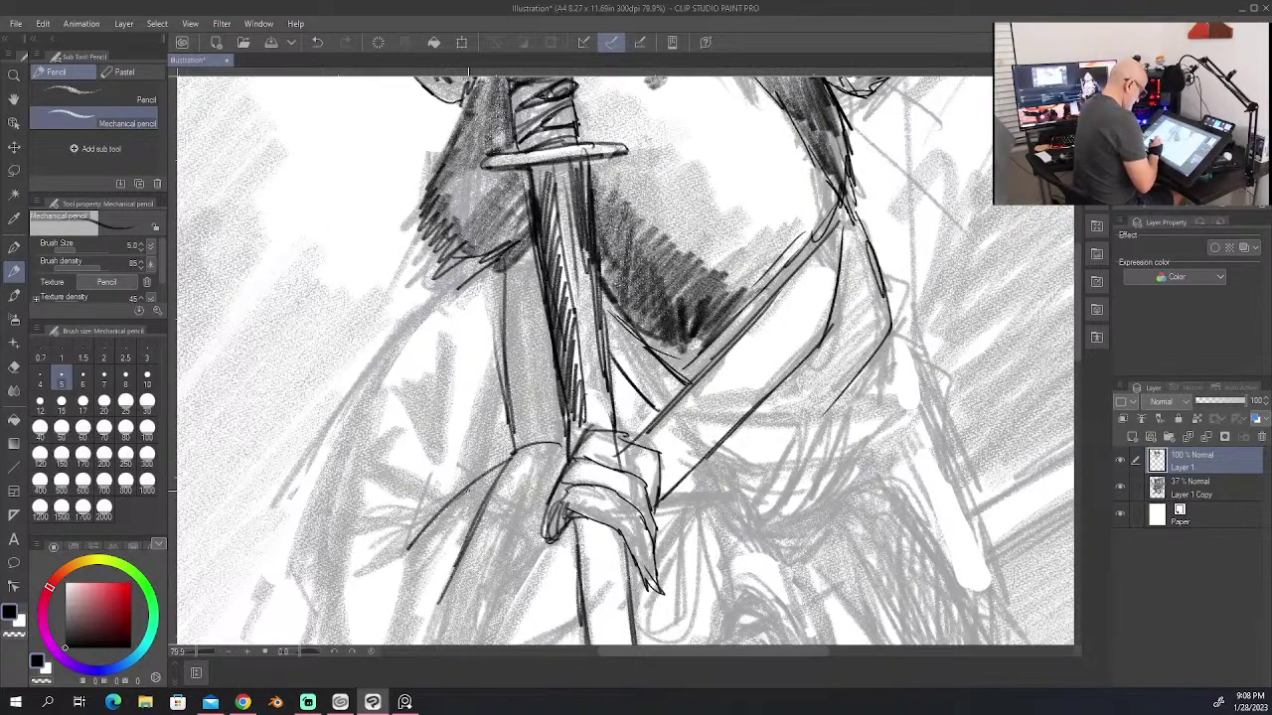
# Step: Draw fold lines fanning from the wrist across the sleeve, plus a V-shaped crease on the upper sleeve
pyautogui.moveTo(471, 491); pyautogui.dragTo(376, 568)
pyautogui.moveTo(491, 480); pyautogui.dragTo(403, 604)
pyautogui.moveTo(471, 479); pyautogui.dragTo(362, 533)
pyautogui.moveTo(424, 499); pyautogui.dragTo(362, 535)
pyautogui.moveTo(401, 403); pyautogui.dragTo(438, 461)
pyautogui.moveTo(459, 372); pyautogui.dragTo(434, 445)
pyautogui.moveTo(405, 373); pyautogui.dragTo(433, 433)
pyautogui.moveTo(501, 389); pyautogui.dragTo(485, 475)
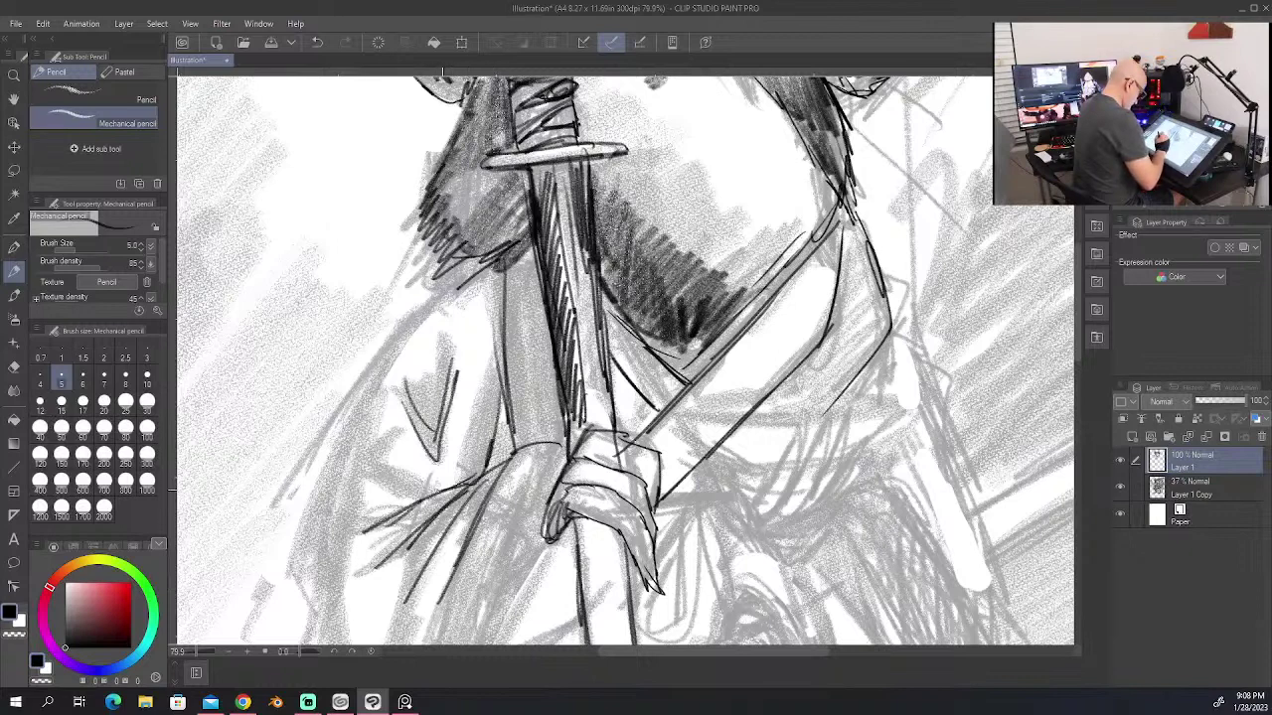
# Step: Hatch the V-shaped crease, the small rounded fold and the dark folds fanning out below it on the sleeve
pyautogui.moveTo(403, 483)
pyautogui.mouseDown()
pyautogui.moveTo(352, 496)
pyautogui.moveTo(395, 508)
pyautogui.moveTo(378, 503)
pyautogui.moveTo(395, 495)
pyautogui.mouseUp()
pyautogui.moveTo(410, 387); pyautogui.dragTo(428, 446)
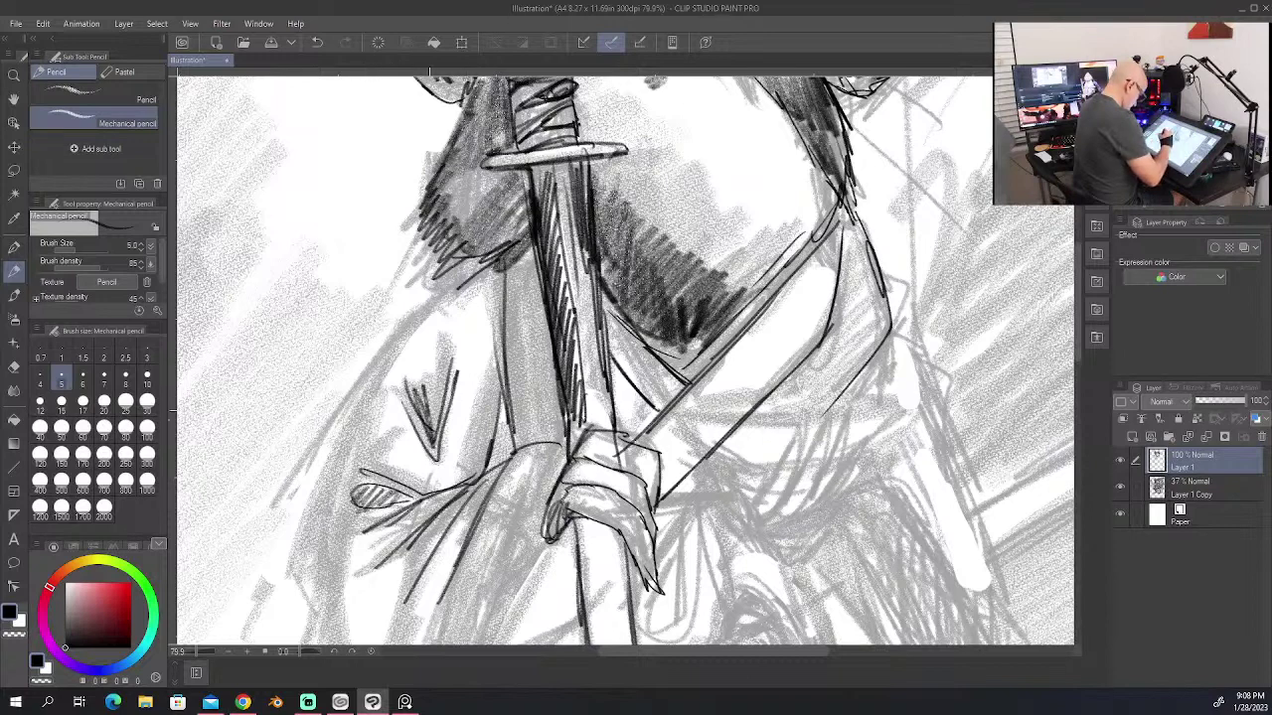
pyautogui.moveTo(459, 367); pyautogui.dragTo(435, 433)
pyautogui.moveTo(395, 529); pyautogui.dragTo(356, 558)
pyautogui.moveTo(421, 512); pyautogui.dragTo(357, 578)
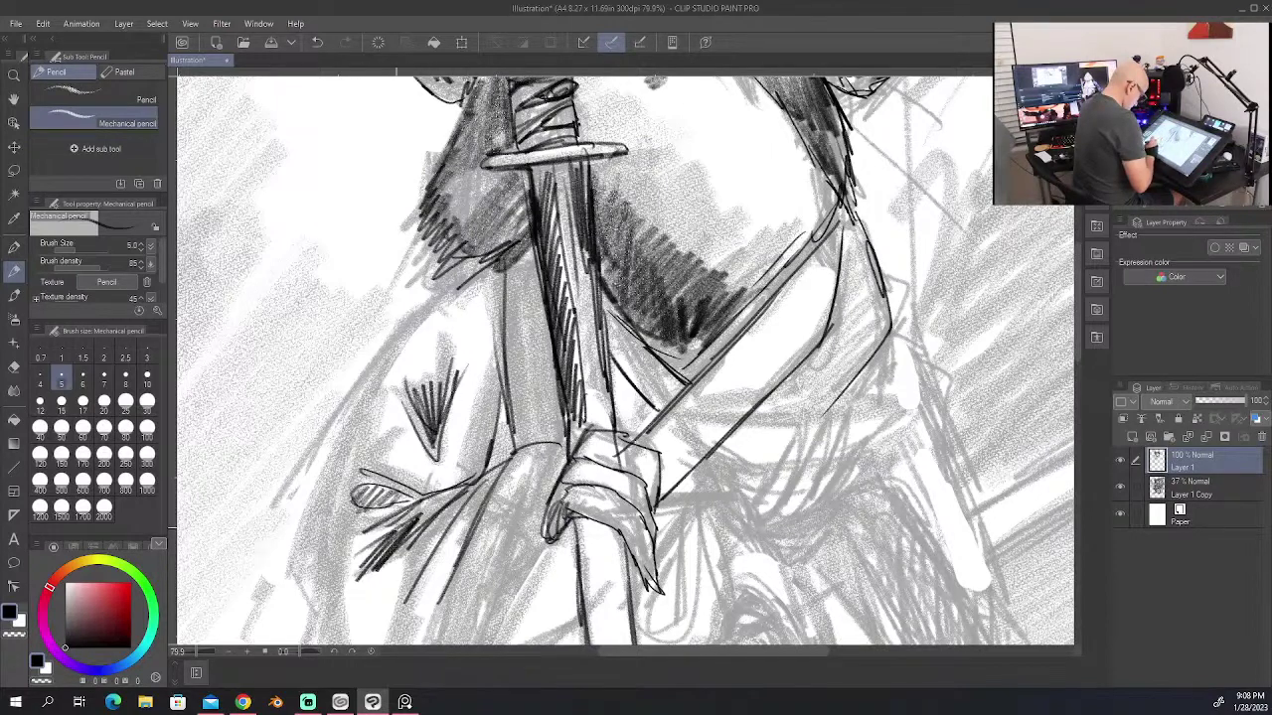
pyautogui.moveTo(395, 529); pyautogui.dragTo(344, 574)
pyautogui.moveTo(451, 510)
pyautogui.mouseDown()
pyautogui.moveTo(391, 616)
pyautogui.moveTo(385, 596)
pyautogui.moveTo(441, 563)
pyautogui.moveTo(424, 622)
pyautogui.mouseUp()
# Step: Draw the sleeve's outer contour from the shoulder down to the bend and on to the hem
pyautogui.moveTo(475, 280)
pyautogui.mouseDown()
pyautogui.moveTo(374, 360)
pyautogui.moveTo(289, 596)
pyautogui.moveTo(291, 642)
pyautogui.mouseUp()
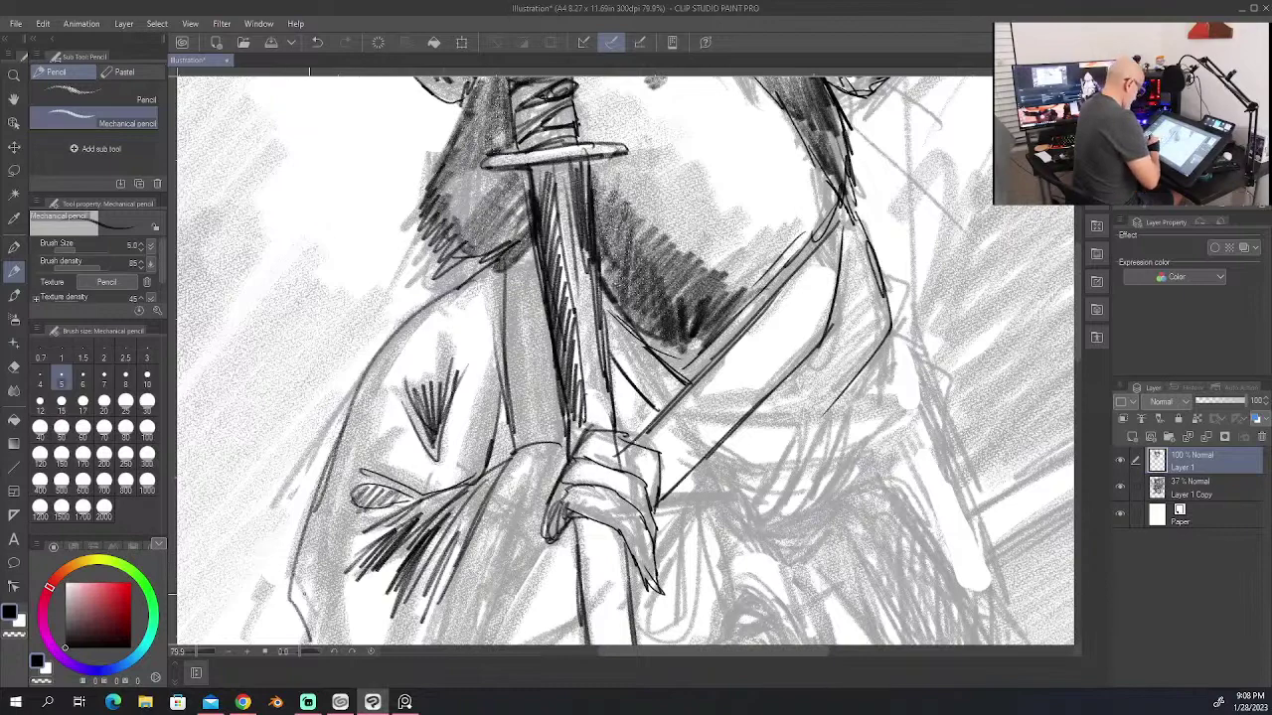
pyautogui.moveTo(312, 592); pyautogui.dragTo(296, 636)
pyautogui.moveTo(326, 578); pyautogui.dragTo(316, 608)
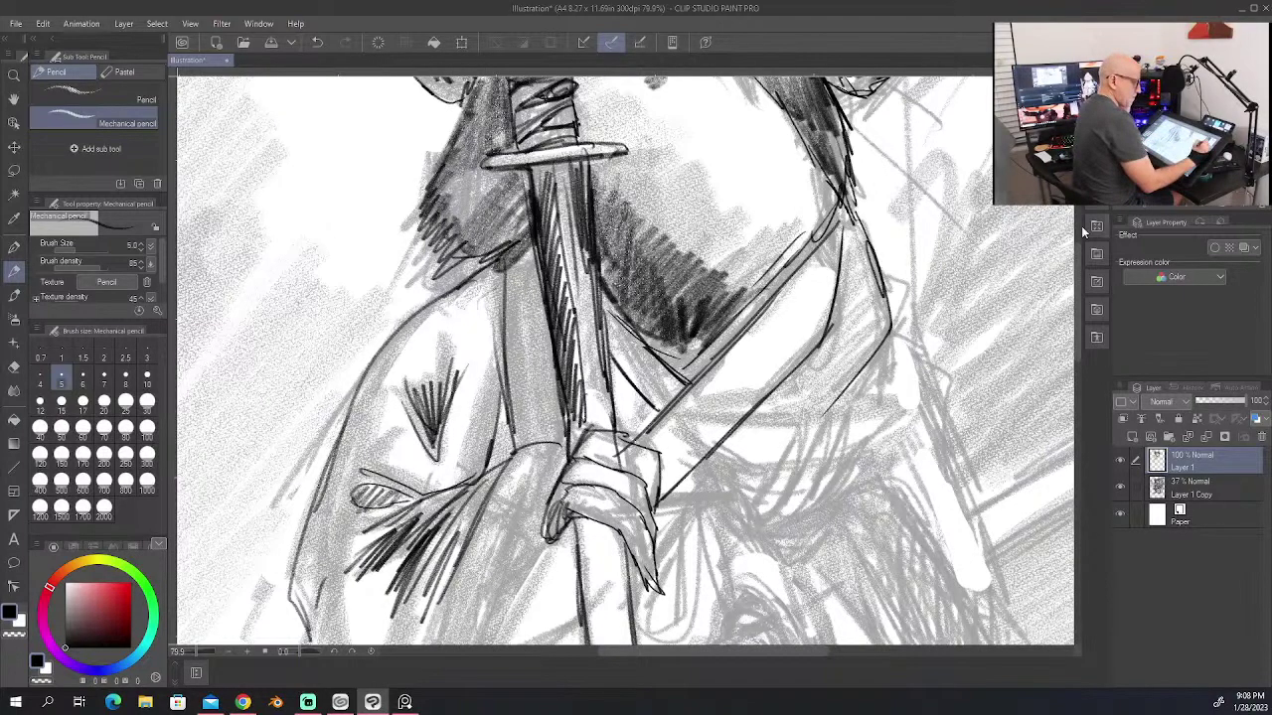
pyautogui.moveTo(1079, 306); pyautogui.dragTo(1079, 372)
pyautogui.moveTo(347, 264); pyautogui.dragTo(311, 345)
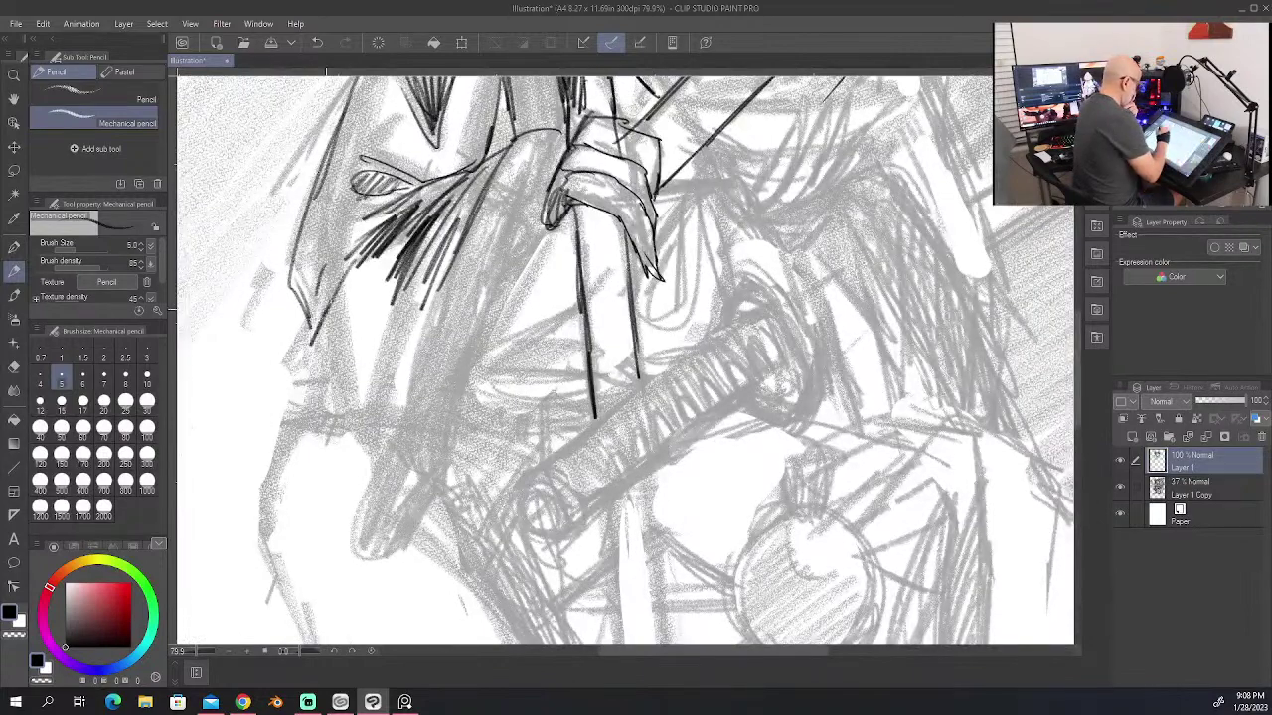
pyautogui.moveTo(306, 292); pyautogui.dragTo(350, 443)
pyautogui.moveTo(322, 386); pyautogui.dragTo(357, 453)
# Step: Outline the hanging end of the sleeve, from the wrist down to its slanted opening and inner lip
pyautogui.moveTo(459, 257); pyautogui.dragTo(357, 503)
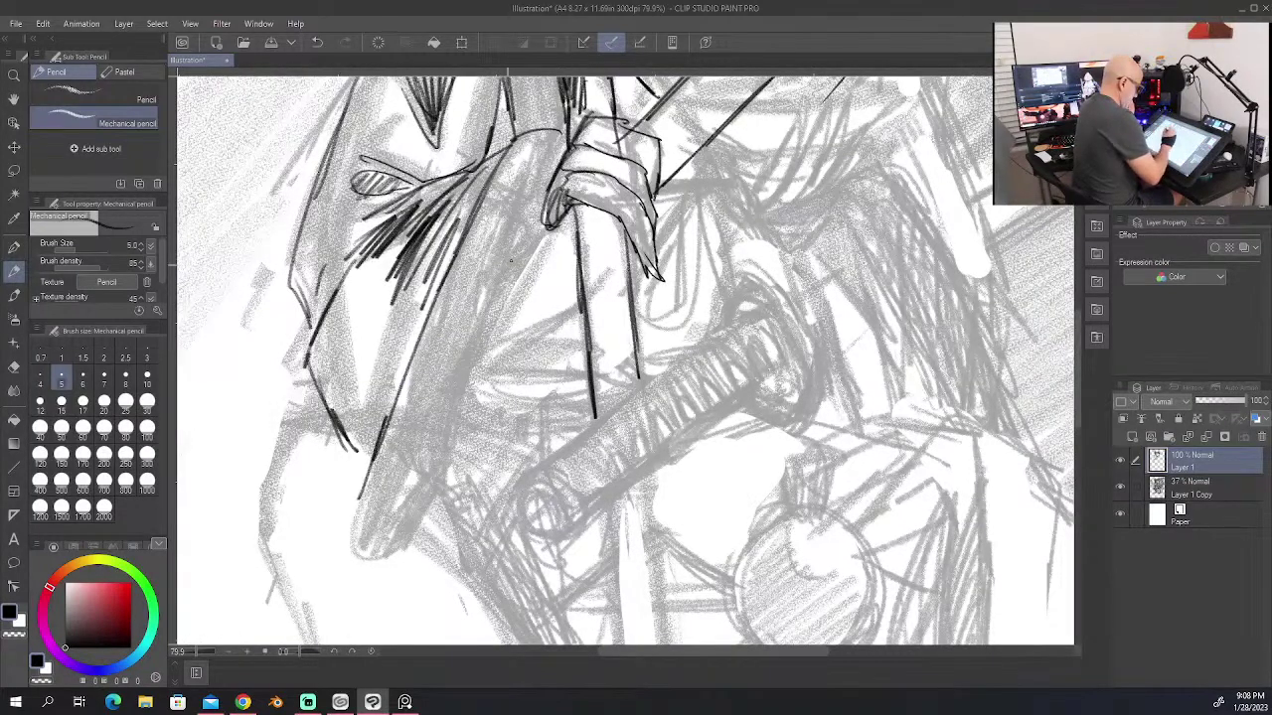
pyautogui.moveTo(514, 256)
pyautogui.mouseDown()
pyautogui.moveTo(397, 542)
pyautogui.moveTo(352, 578)
pyautogui.mouseUp()
pyautogui.moveTo(369, 477); pyautogui.dragTo(328, 544)
pyautogui.moveTo(328, 545); pyautogui.dragTo(382, 562)
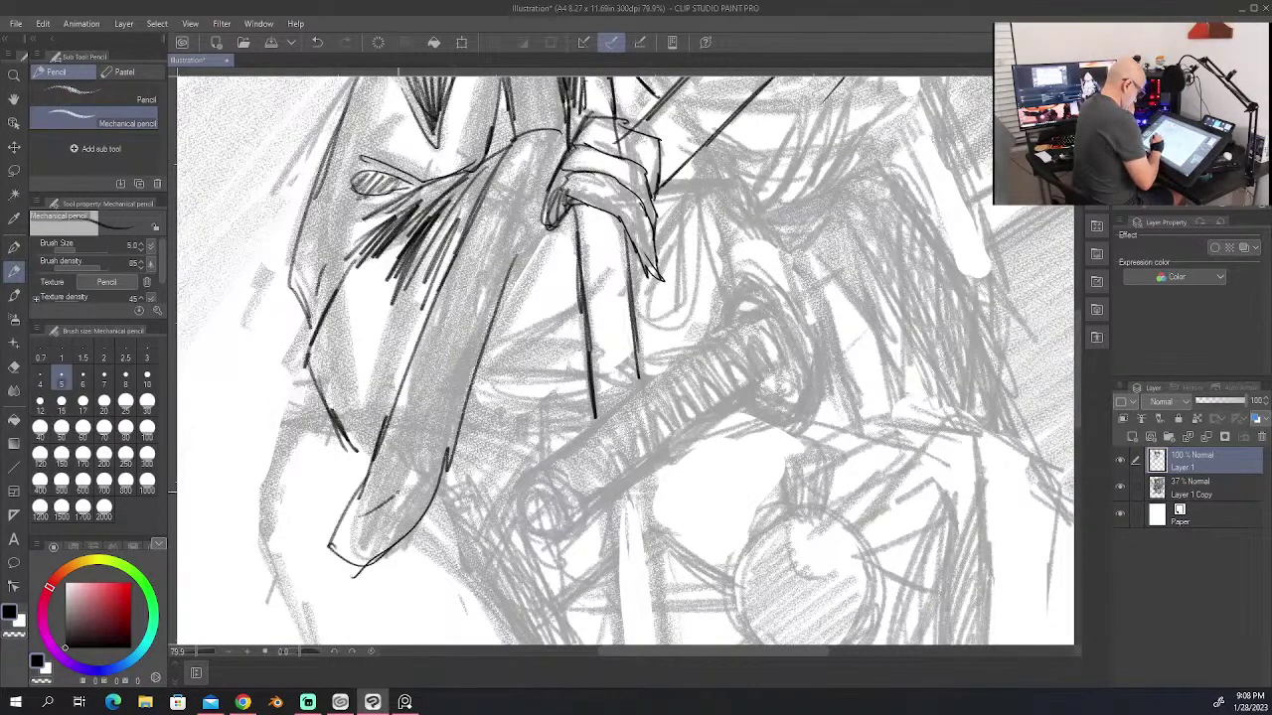
pyautogui.moveTo(437, 459); pyautogui.dragTo(384, 503)
pyautogui.moveTo(451, 447); pyautogui.dragTo(428, 506)
pyautogui.moveTo(514, 261); pyautogui.dragTo(502, 284)
pyautogui.moveTo(513, 253); pyautogui.dragTo(561, 154)
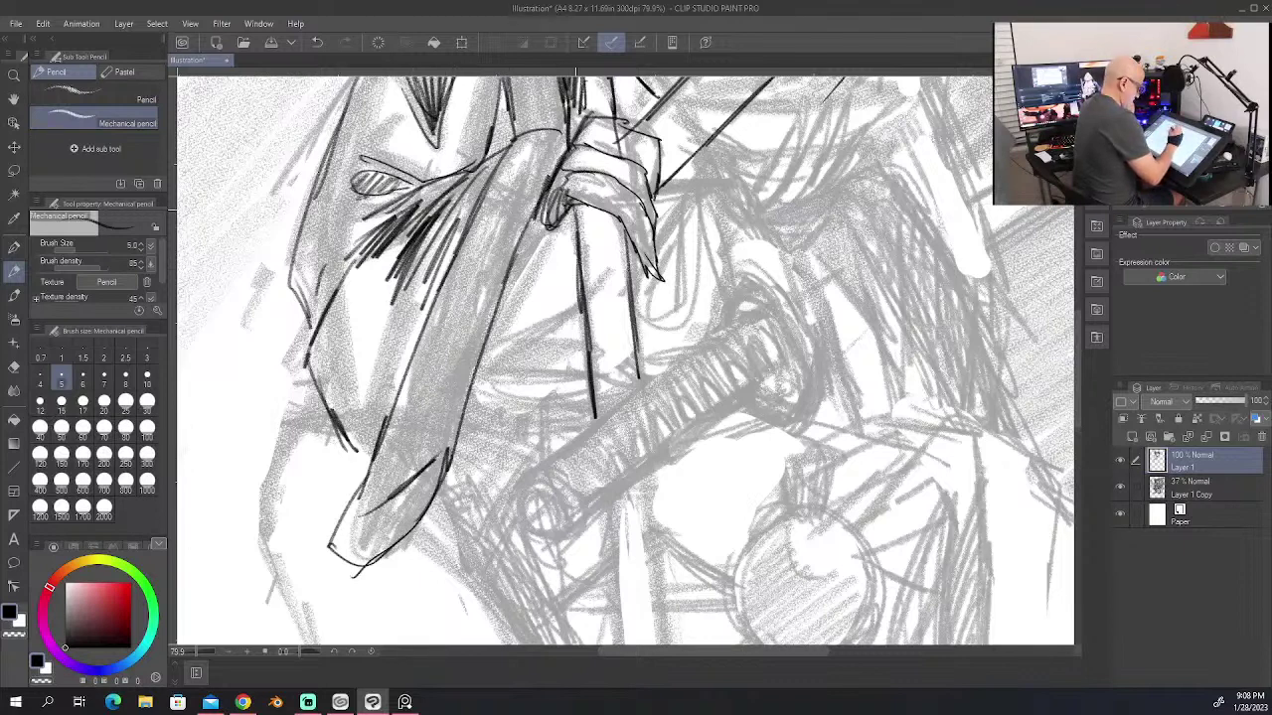
# Step: Hatch a dark, narrow fold below the gripping hand, along the inner edge of the hanging sleeve
pyautogui.moveTo(578, 211)
pyautogui.mouseDown()
pyautogui.moveTo(457, 409)
pyautogui.moveTo(505, 310)
pyautogui.moveTo(485, 348)
pyautogui.mouseUp()
pyautogui.moveTo(532, 288); pyautogui.dragTo(479, 368)
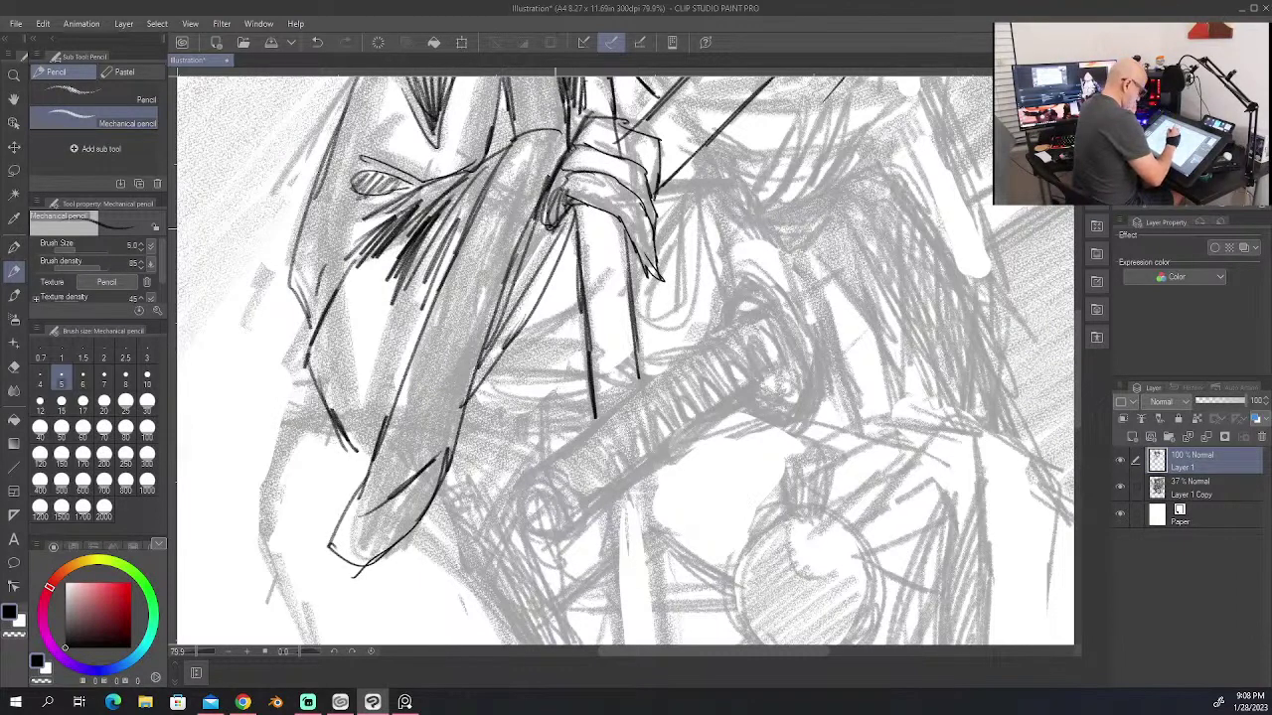
pyautogui.moveTo(556, 228)
pyautogui.mouseDown()
pyautogui.moveTo(492, 338)
pyautogui.moveTo(503, 304)
pyautogui.moveTo(457, 416)
pyautogui.mouseUp()
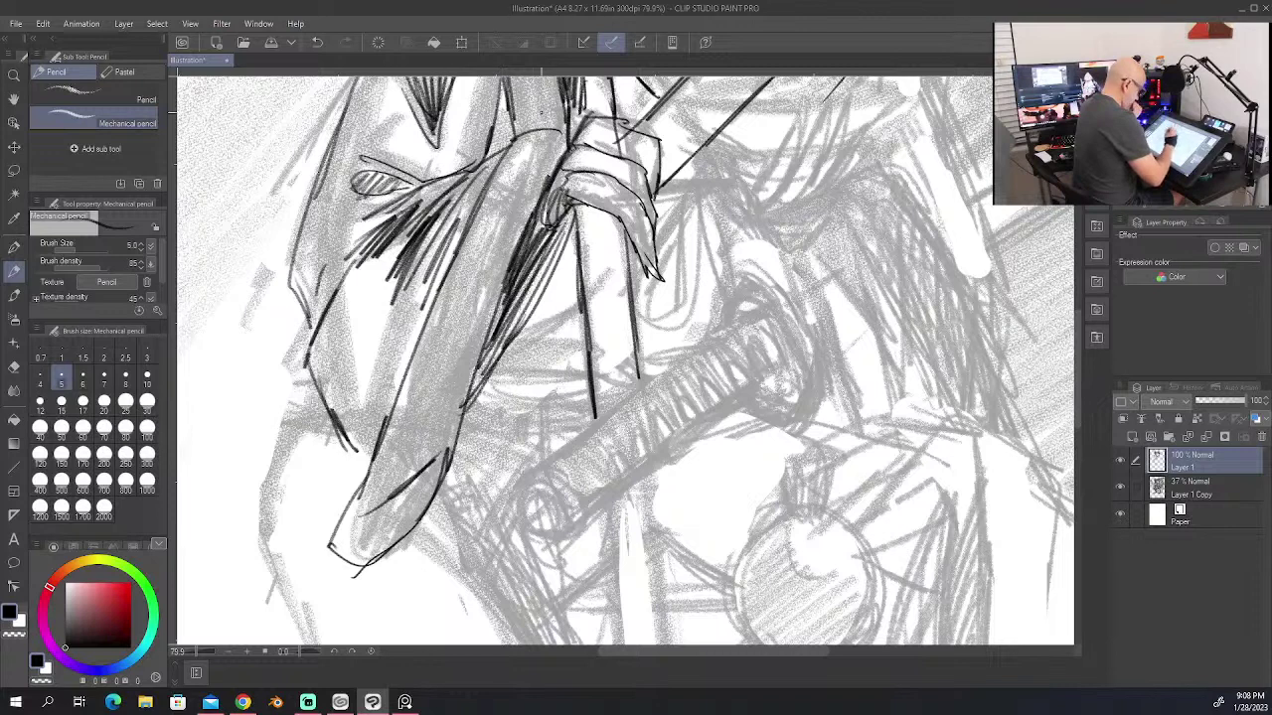
# Step: Shade the hanging sleeve with diagonal hatching from the wrist down to its opening
pyautogui.moveTo(553, 143); pyautogui.dragTo(481, 340)
pyautogui.moveTo(511, 157); pyautogui.dragTo(459, 298)
pyautogui.moveTo(493, 209); pyautogui.dragTo(432, 314)
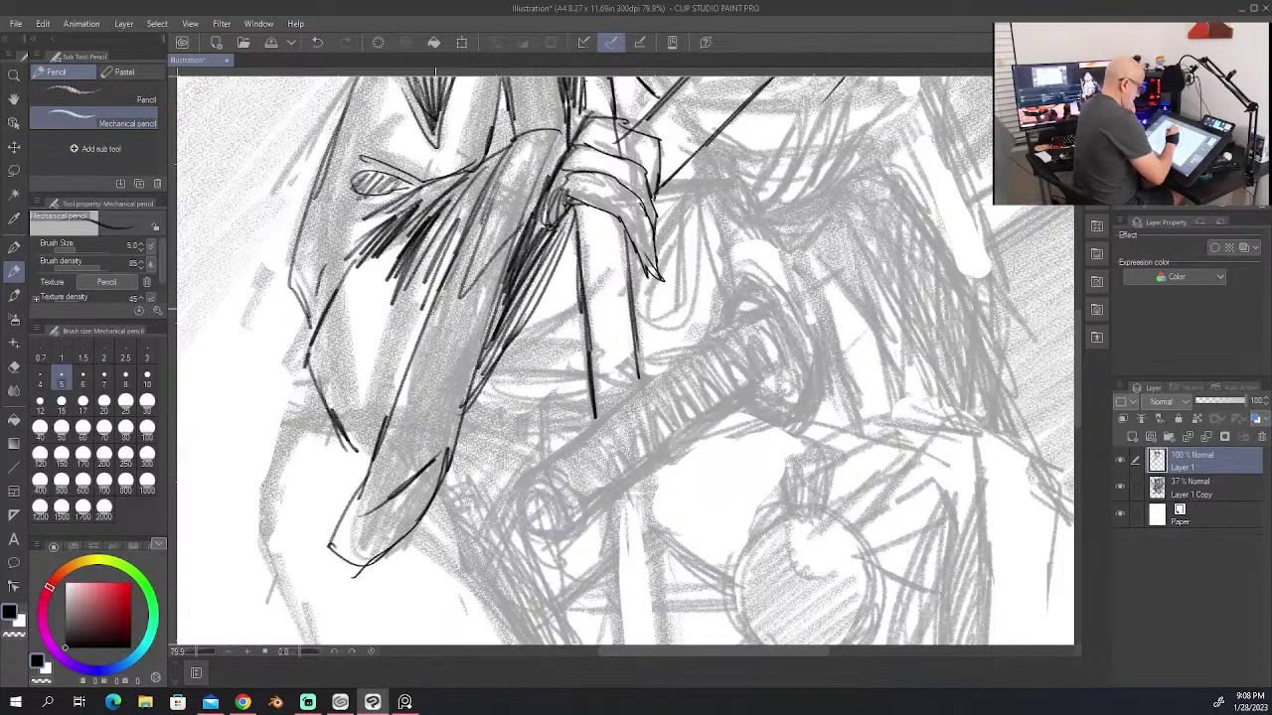
pyautogui.moveTo(473, 260); pyautogui.dragTo(408, 360)
pyautogui.moveTo(527, 246); pyautogui.dragTo(396, 391)
pyautogui.moveTo(496, 291); pyautogui.dragTo(393, 425)
pyautogui.moveTo(479, 338); pyautogui.dragTo(375, 480)
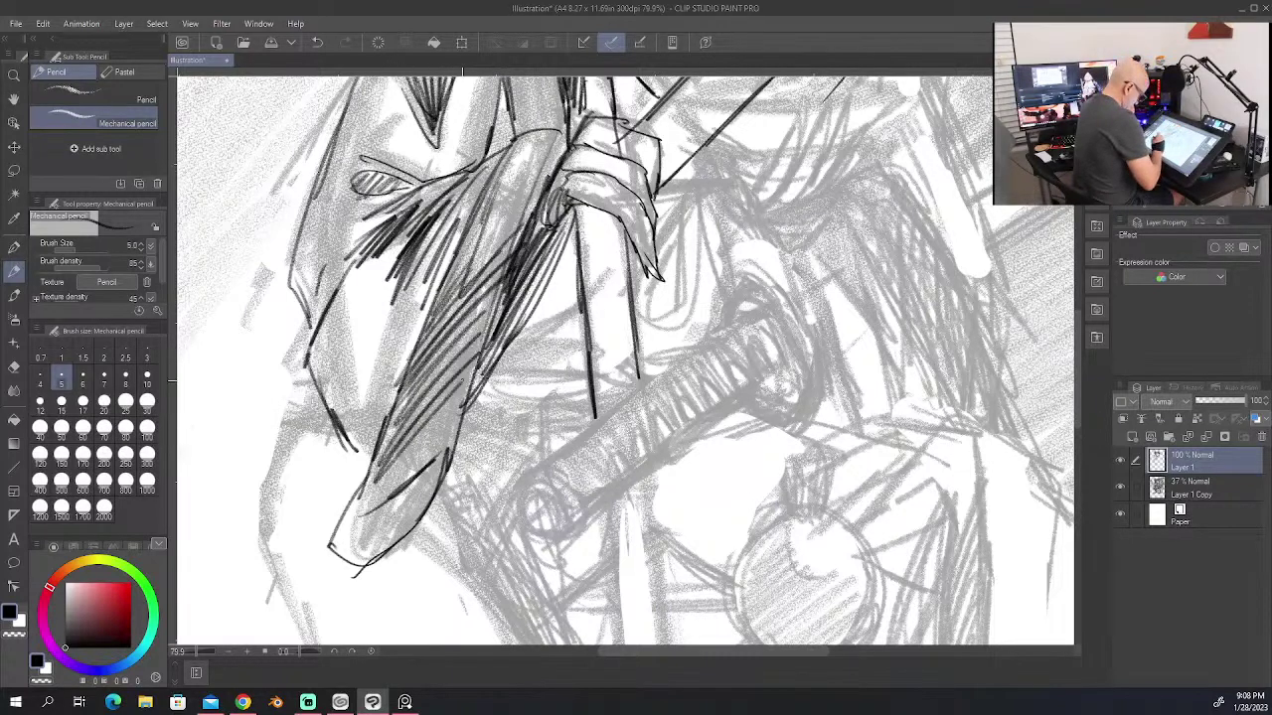
pyautogui.moveTo(463, 381); pyautogui.dragTo(367, 501)
pyautogui.moveTo(451, 443); pyautogui.dragTo(394, 507)
# Step: Draw zigzag folds at the sleeve's outer hem, reinforce its contour and darken the robe edge above the wrist
pyautogui.moveTo(391, 334); pyautogui.dragTo(356, 421)
pyautogui.moveTo(378, 371); pyautogui.dragTo(350, 491)
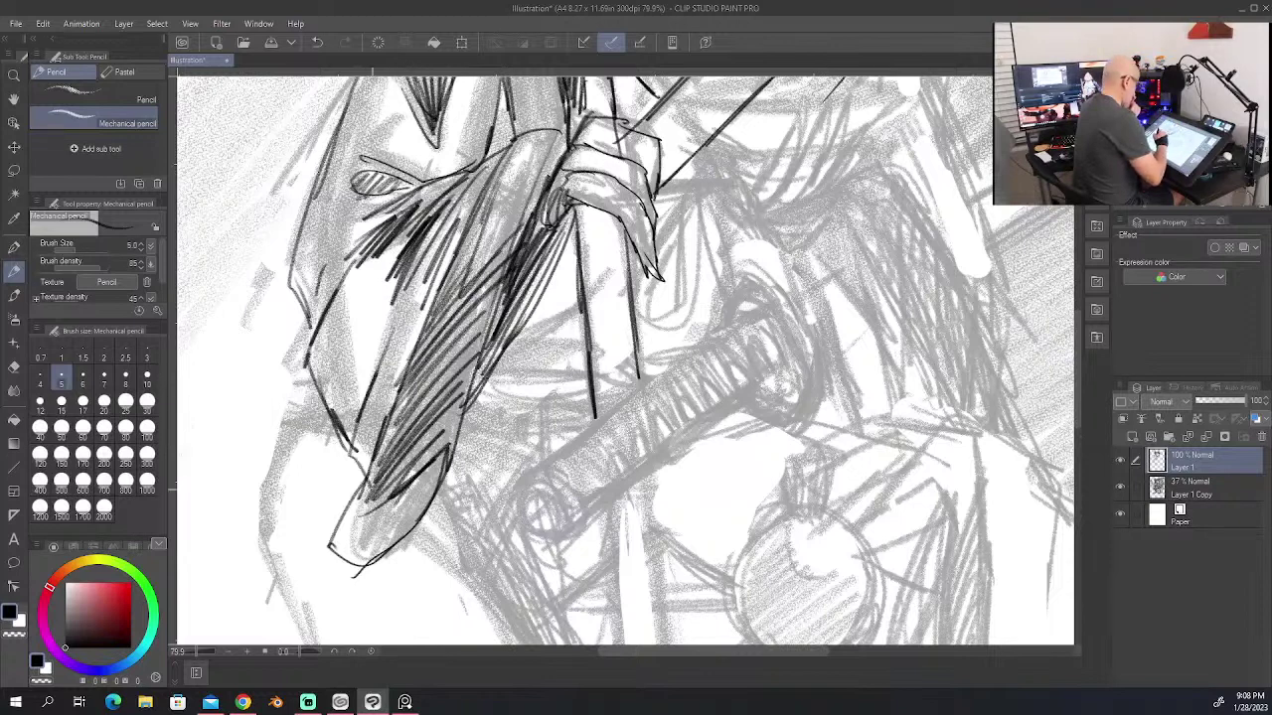
pyautogui.moveTo(342, 354); pyautogui.dragTo(320, 412)
pyautogui.moveTo(384, 335)
pyautogui.mouseDown()
pyautogui.moveTo(336, 413)
pyautogui.moveTo(344, 443)
pyautogui.mouseUp()
pyautogui.moveTo(371, 371); pyautogui.dragTo(354, 439)
pyautogui.moveTo(401, 302); pyautogui.dragTo(369, 400)
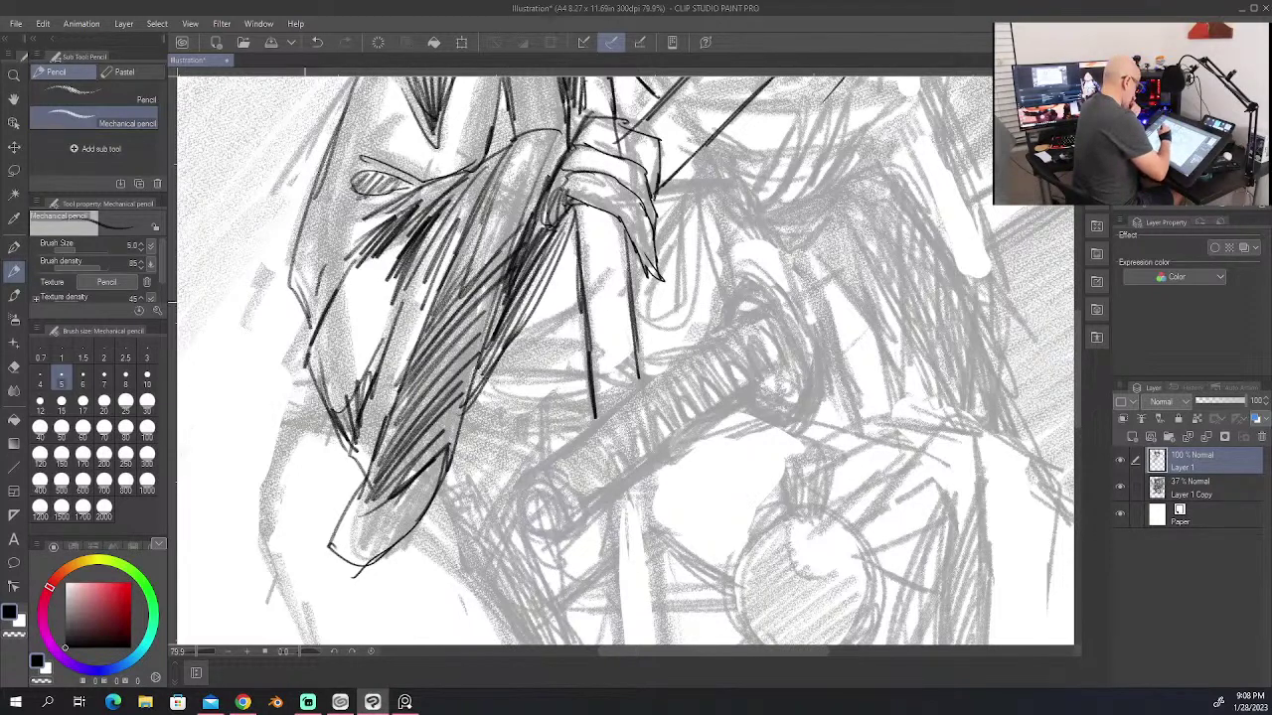
pyautogui.moveTo(314, 302); pyautogui.dragTo(356, 459)
pyautogui.moveTo(310, 329); pyautogui.dragTo(304, 384)
pyautogui.moveTo(500, 93); pyautogui.dragTo(495, 156)
pyautogui.moveTo(512, 96); pyautogui.dragTo(505, 135)
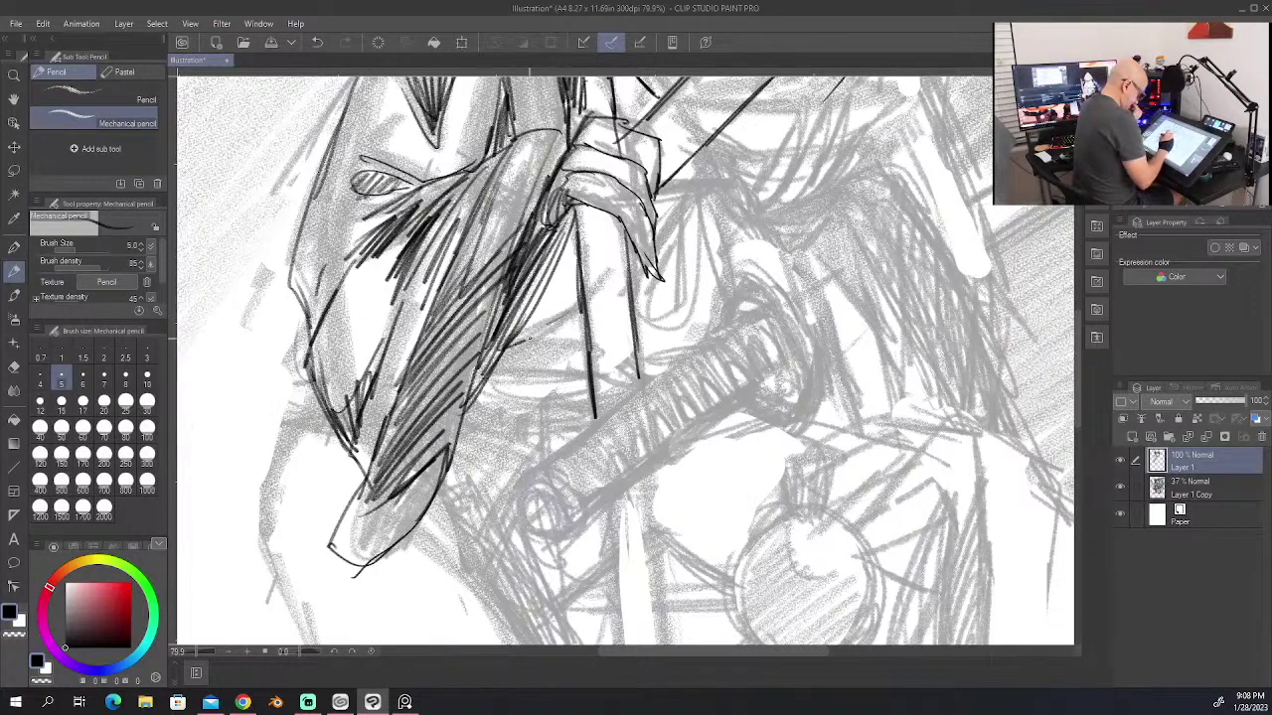
# Step: Draw and hatch the waist folds between the sleeve and the sword, and extend both sword edges slightly downward
pyautogui.moveTo(513, 334)
pyautogui.mouseDown()
pyautogui.moveTo(580, 318)
pyautogui.moveTo(586, 339)
pyautogui.mouseUp()
pyautogui.moveTo(493, 373)
pyautogui.mouseDown()
pyautogui.moveTo(592, 364)
pyautogui.moveTo(580, 367)
pyautogui.mouseUp()
pyautogui.moveTo(469, 400); pyautogui.dragTo(519, 397)
pyautogui.moveTo(581, 349)
pyautogui.mouseDown()
pyautogui.moveTo(505, 356)
pyautogui.moveTo(493, 371)
pyautogui.moveTo(543, 364)
pyautogui.moveTo(479, 395)
pyautogui.mouseUp()
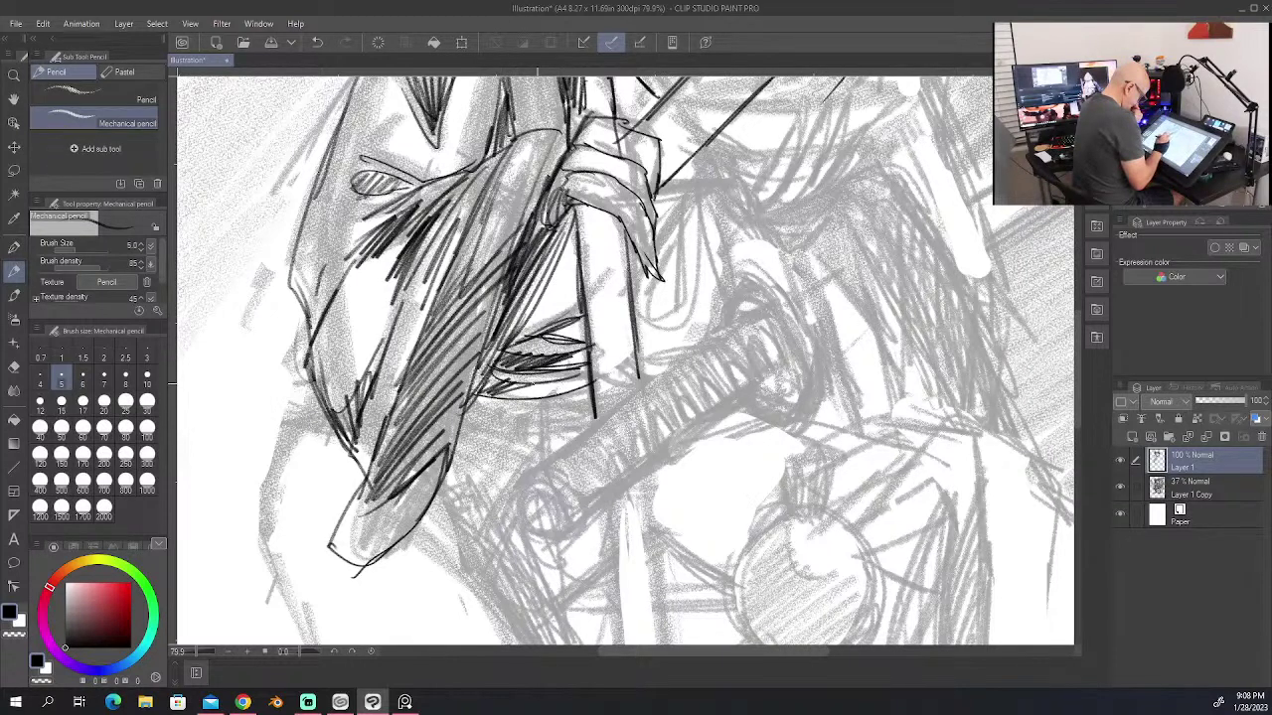
pyautogui.moveTo(569, 375); pyautogui.dragTo(511, 396)
pyautogui.moveTo(588, 372)
pyautogui.mouseDown()
pyautogui.moveTo(537, 395)
pyautogui.moveTo(598, 427)
pyautogui.mouseUp()
pyautogui.moveTo(639, 356); pyautogui.dragTo(646, 395)
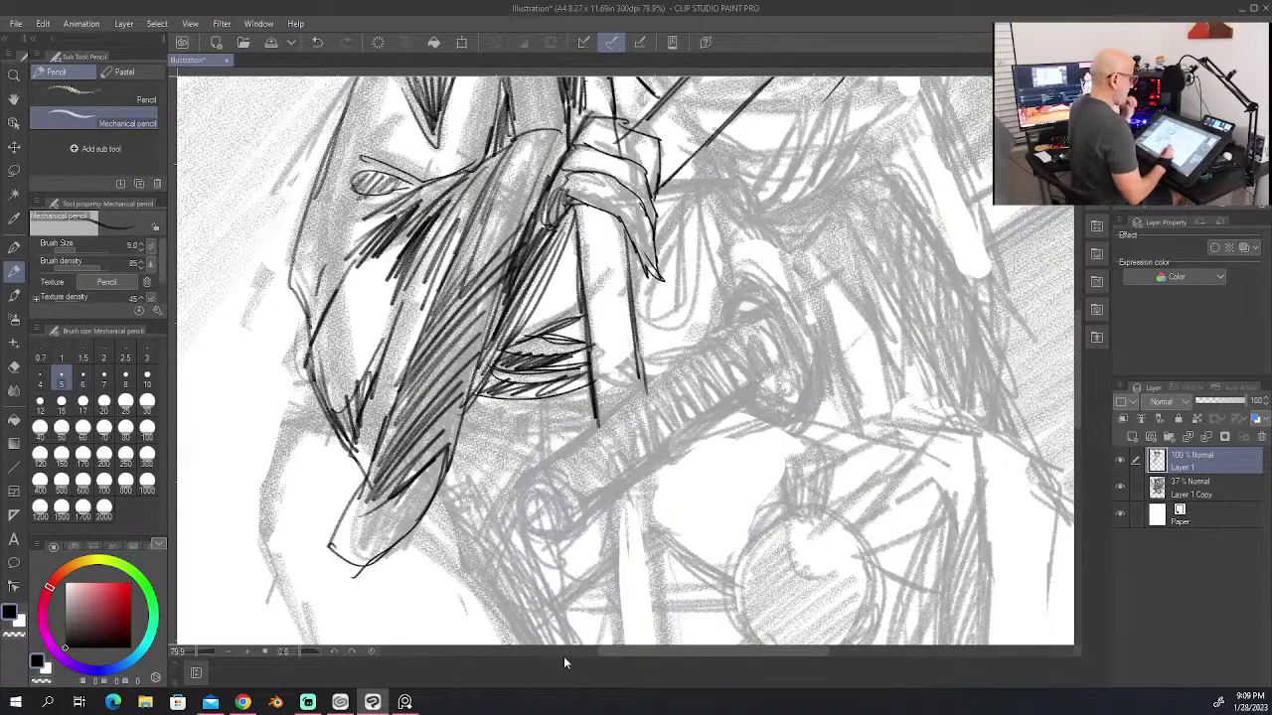
# Step: Add short dark fur strokes along the cheek's edge where it meets the collar
pyautogui.moveTo(709, 162); pyautogui.dragTo(577, 616)
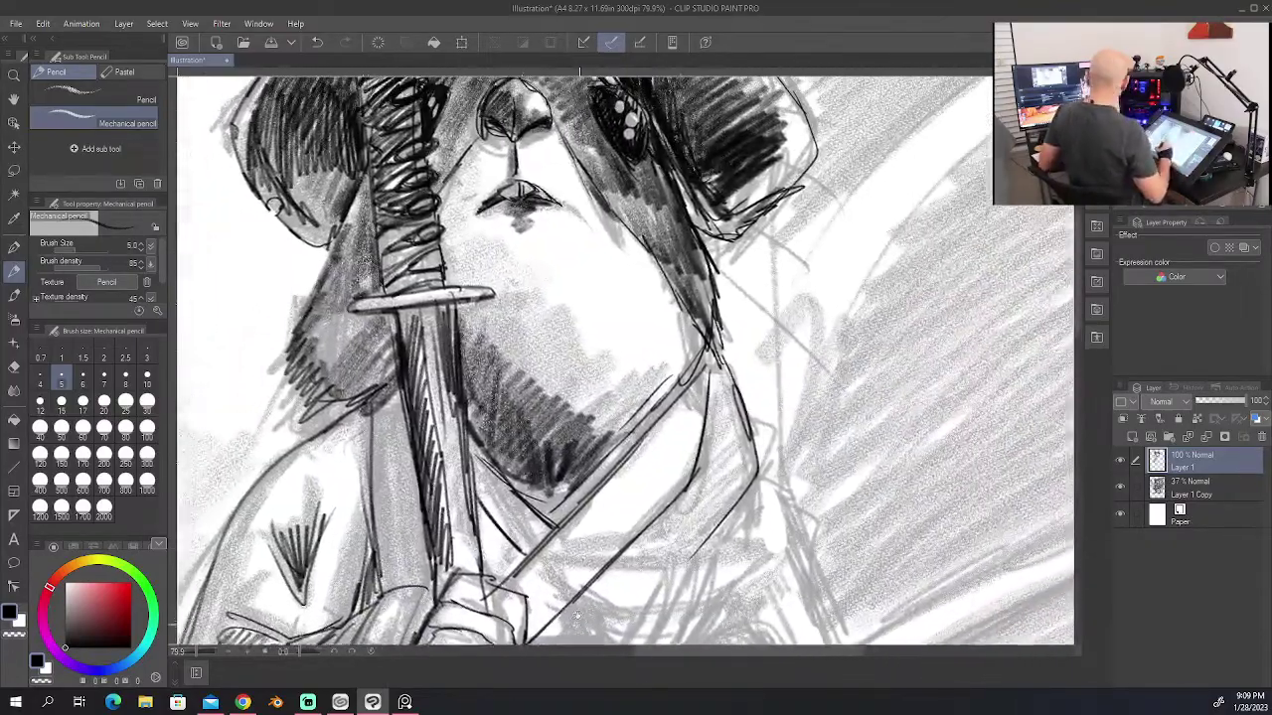
pyautogui.moveTo(627, 338)
pyautogui.mouseDown()
pyautogui.moveTo(667, 454)
pyautogui.moveTo(704, 344)
pyautogui.moveTo(656, 210)
pyautogui.moveTo(731, 435)
pyautogui.moveTo(585, 435)
pyautogui.mouseUp()
pyautogui.moveTo(681, 149); pyautogui.dragTo(714, 235)
pyautogui.moveTo(690, 194); pyautogui.dragTo(707, 251)
pyautogui.moveTo(681, 217); pyautogui.dragTo(697, 244)
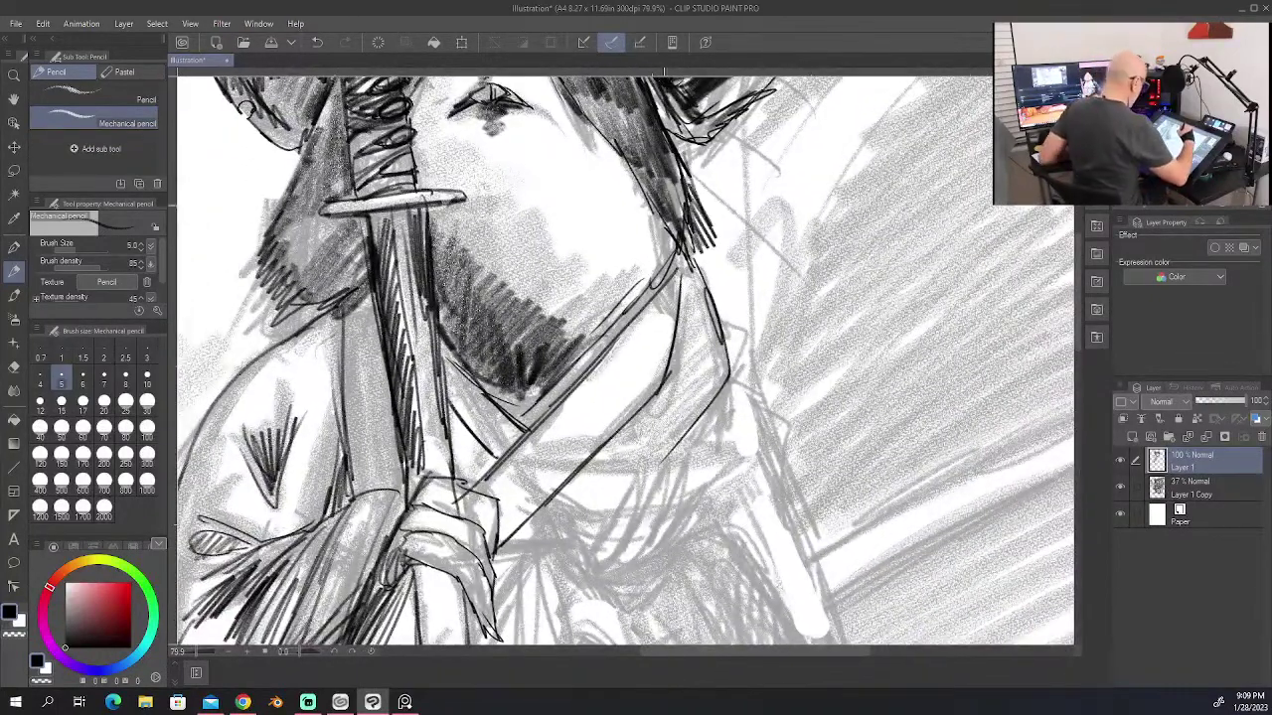
# Step: Try a round topknot on the crown, with strands radiating from its tied base and a darkened outline
pyautogui.moveTo(565, 230); pyautogui.dragTo(646, 571)
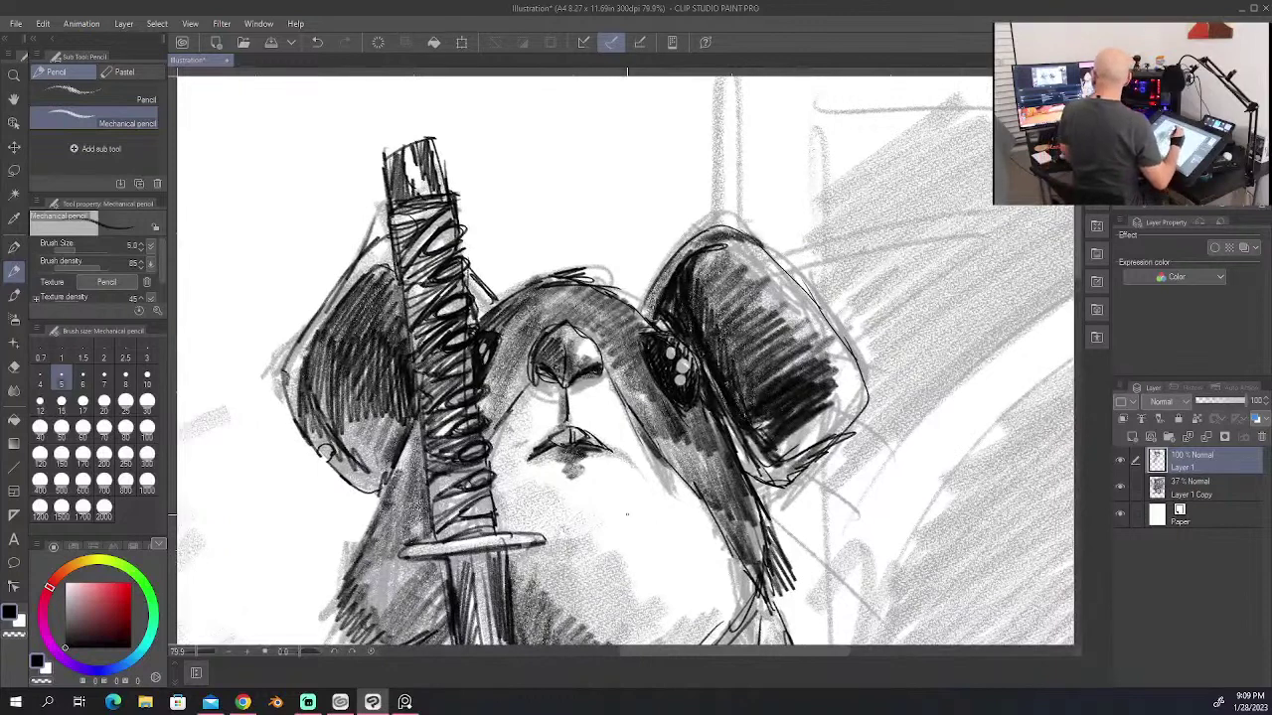
pyautogui.moveTo(543, 280)
pyautogui.mouseDown()
pyautogui.moveTo(515, 253)
pyautogui.moveTo(576, 211)
pyautogui.moveTo(615, 234)
pyautogui.moveTo(490, 225)
pyautogui.moveTo(612, 225)
pyautogui.moveTo(596, 270)
pyautogui.moveTo(553, 270)
pyautogui.moveTo(594, 261)
pyautogui.moveTo(590, 277)
pyautogui.mouseUp()
pyautogui.moveTo(526, 203)
pyautogui.mouseDown()
pyautogui.moveTo(528, 272)
pyautogui.moveTo(545, 261)
pyautogui.moveTo(533, 272)
pyautogui.moveTo(541, 198)
pyautogui.moveTo(527, 260)
pyautogui.moveTo(552, 203)
pyautogui.moveTo(569, 236)
pyautogui.moveTo(576, 198)
pyautogui.moveTo(595, 260)
pyautogui.moveTo(611, 228)
pyautogui.moveTo(577, 248)
pyautogui.moveTo(562, 203)
pyautogui.moveTo(548, 250)
pyautogui.moveTo(541, 219)
pyautogui.mouseUp()
pyautogui.moveTo(539, 283); pyautogui.dragTo(501, 300)
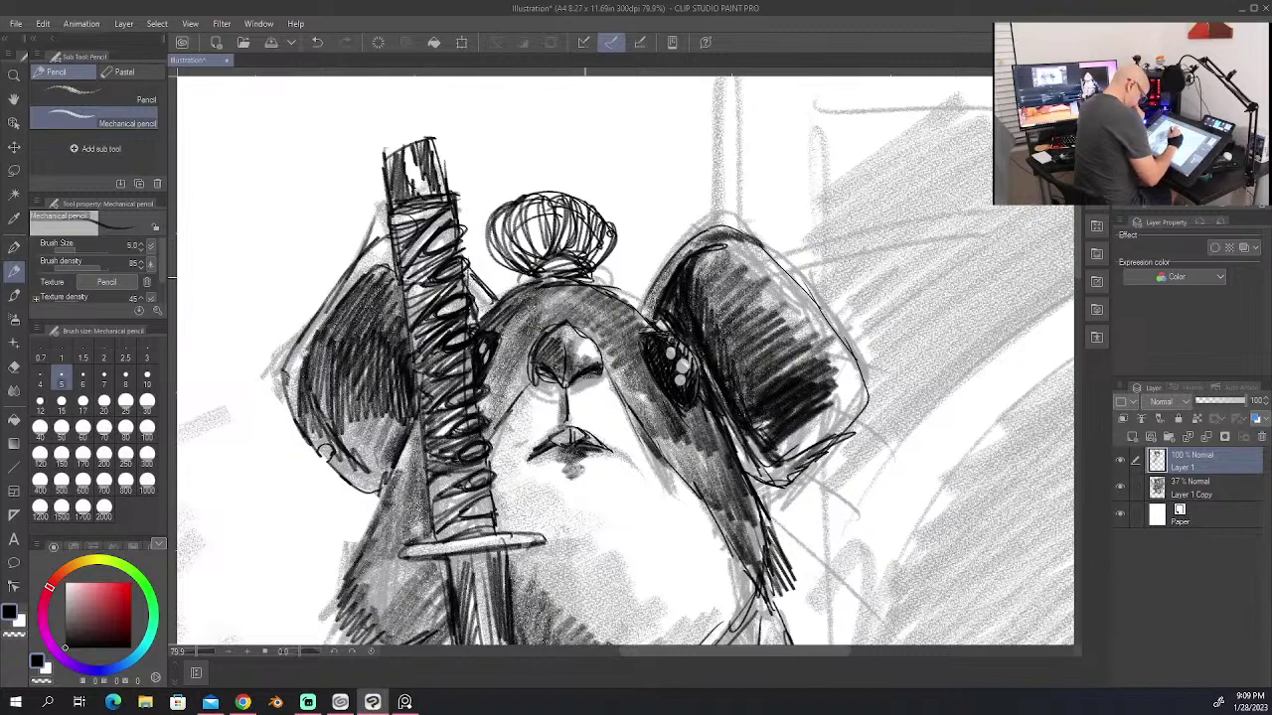
pyautogui.moveTo(590, 278); pyautogui.dragTo(576, 308)
pyautogui.moveTo(502, 261)
pyautogui.mouseDown()
pyautogui.moveTo(541, 203)
pyautogui.moveTo(520, 262)
pyautogui.moveTo(546, 217)
pyautogui.moveTo(542, 253)
pyautogui.moveTo(580, 265)
pyautogui.mouseUp()
pyautogui.moveTo(610, 242); pyautogui.dragTo(590, 263)
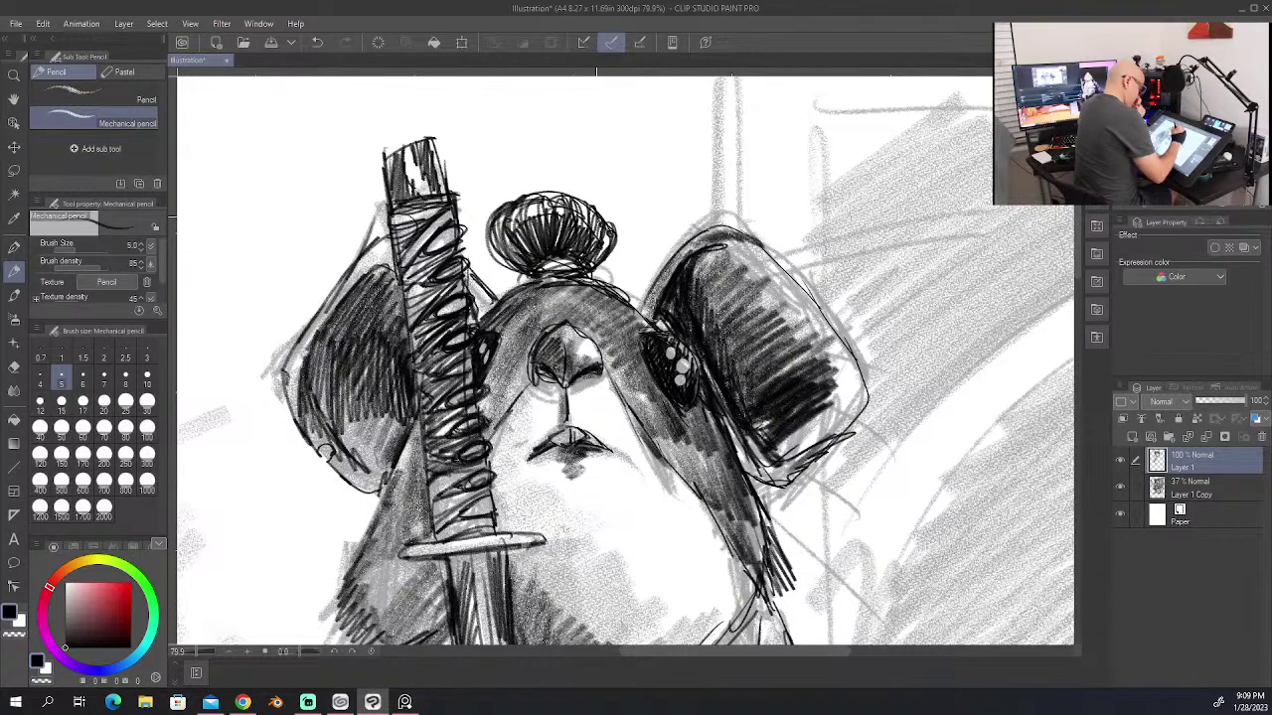
pyautogui.moveTo(578, 193); pyautogui.dragTo(546, 199)
pyautogui.moveTo(560, 190)
pyautogui.mouseDown()
pyautogui.moveTo(522, 201)
pyautogui.moveTo(495, 228)
pyautogui.mouseUp()
pyautogui.moveTo(503, 211); pyautogui.dragTo(489, 254)
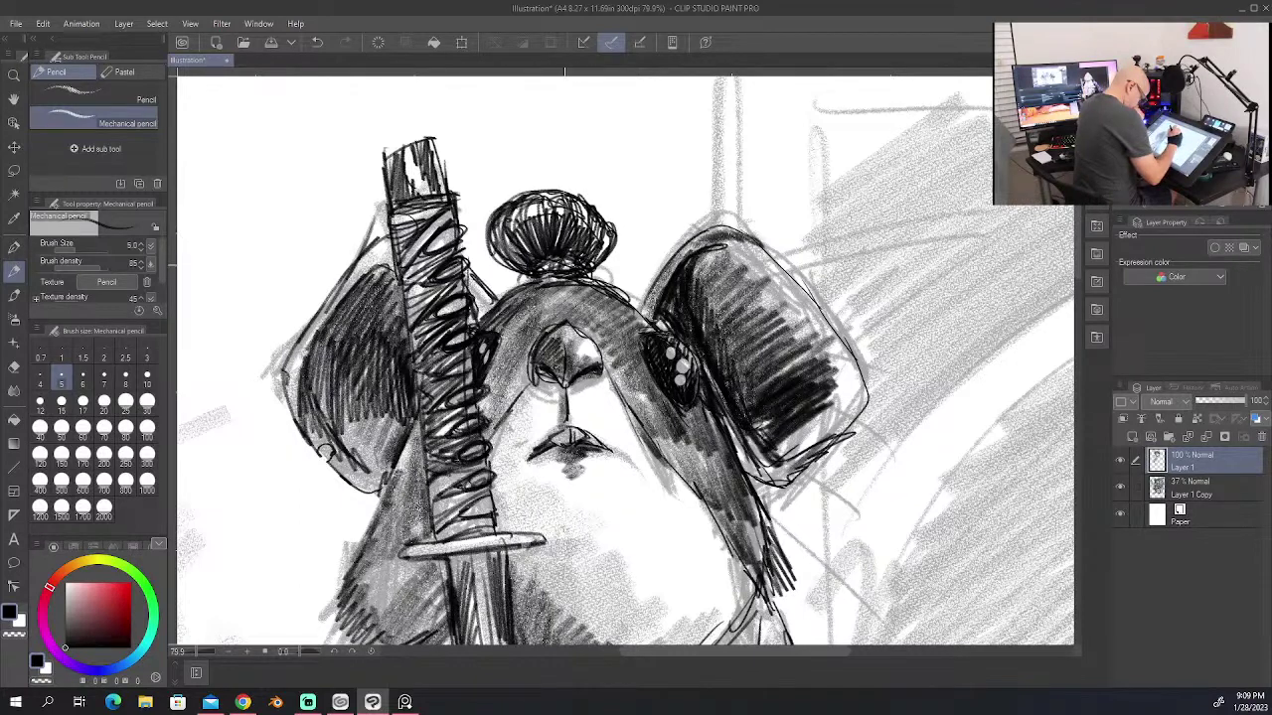
# Step: Clear the round topknot and reinforce the crown of the head with a darker contour
pyautogui.moveTo(1077, 249)
pyautogui.mouseDown()
pyautogui.moveTo(1077, 306)
pyautogui.moveTo(1063, 250)
pyautogui.mouseUp()
pyautogui.scroll(-3, 1065, 255)
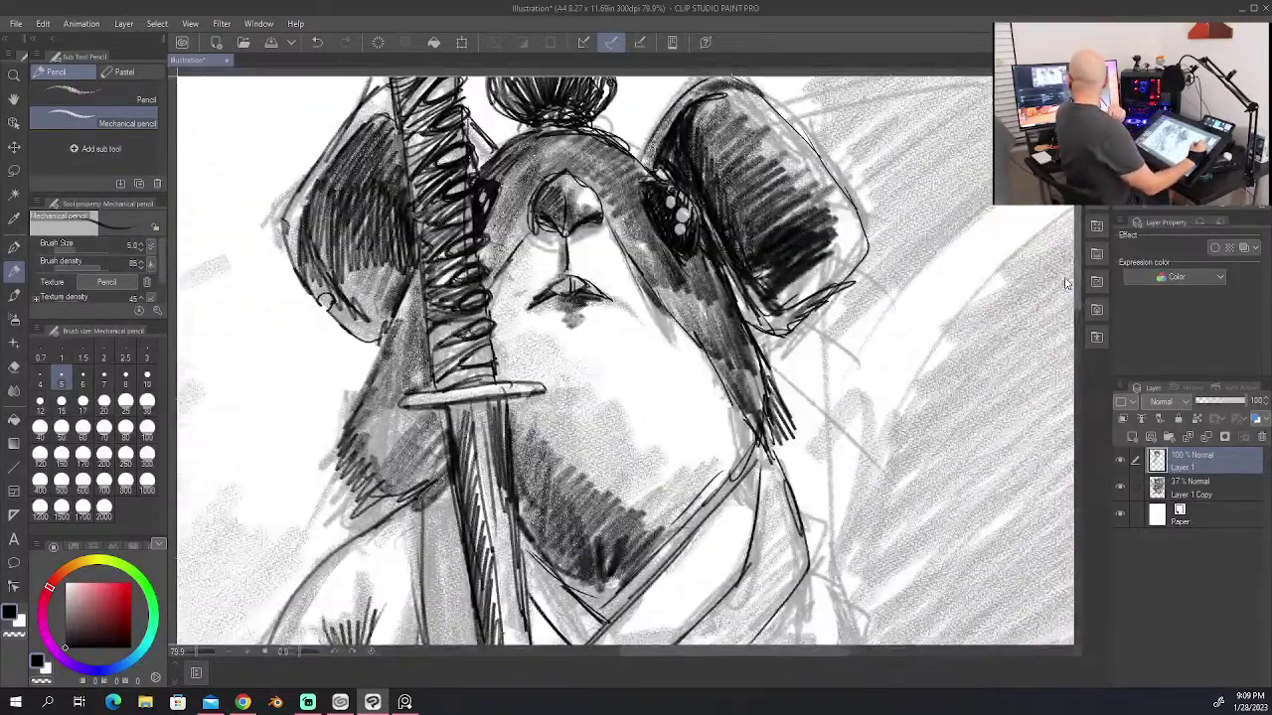
pyautogui.moveTo(1065, 278); pyautogui.dragTo(1066, 277)
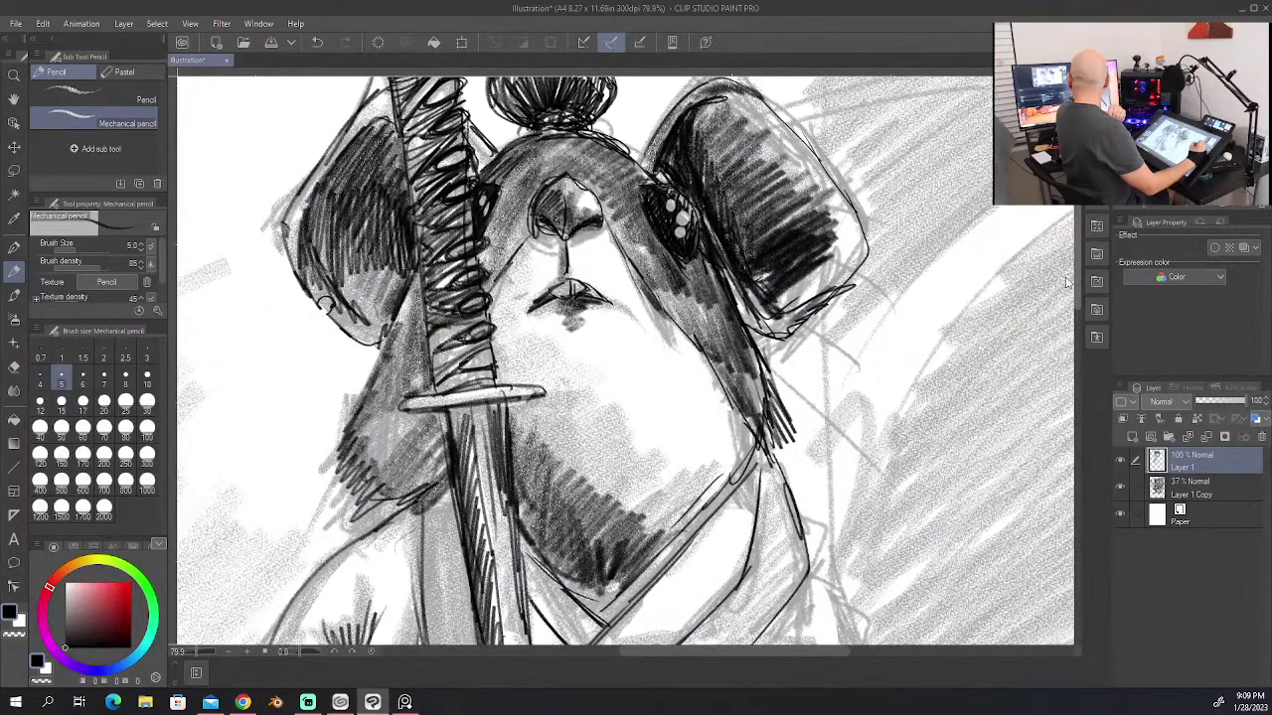
pyautogui.scroll(3, 1065, 282)
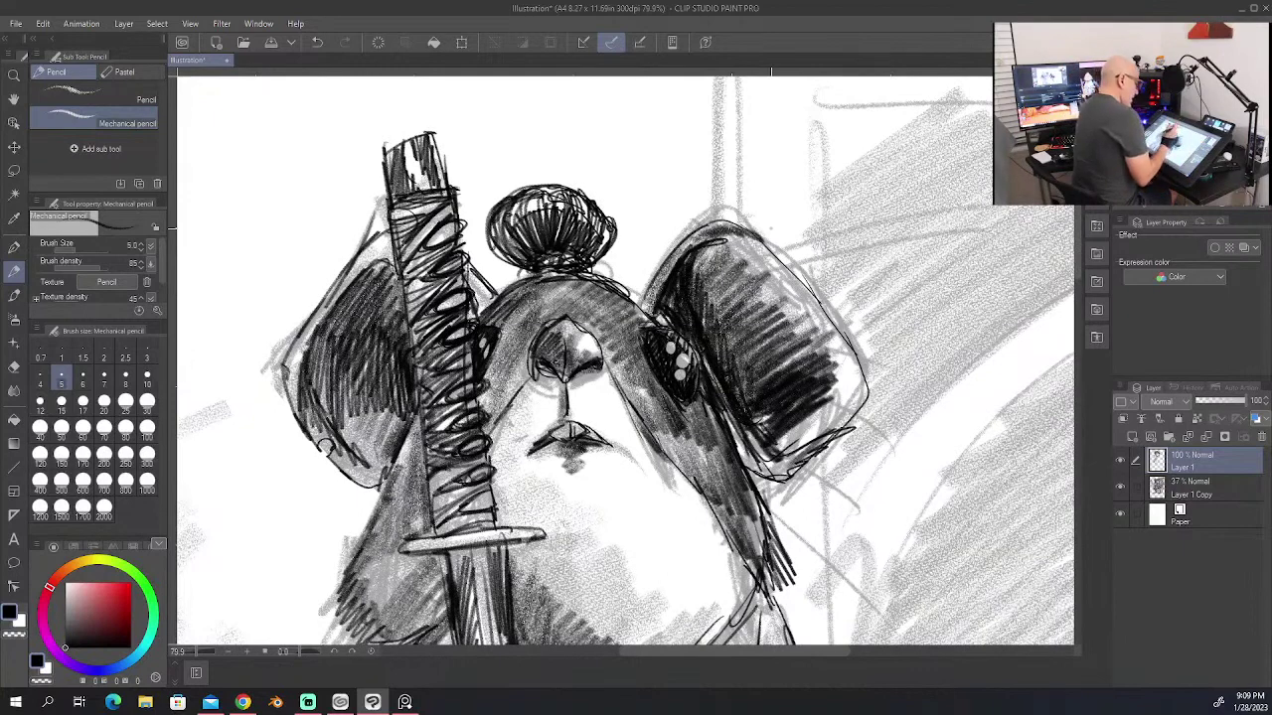
pyautogui.moveTo(529, 255)
pyautogui.mouseDown()
pyautogui.moveTo(588, 241)
pyautogui.moveTo(493, 207)
pyautogui.mouseUp()
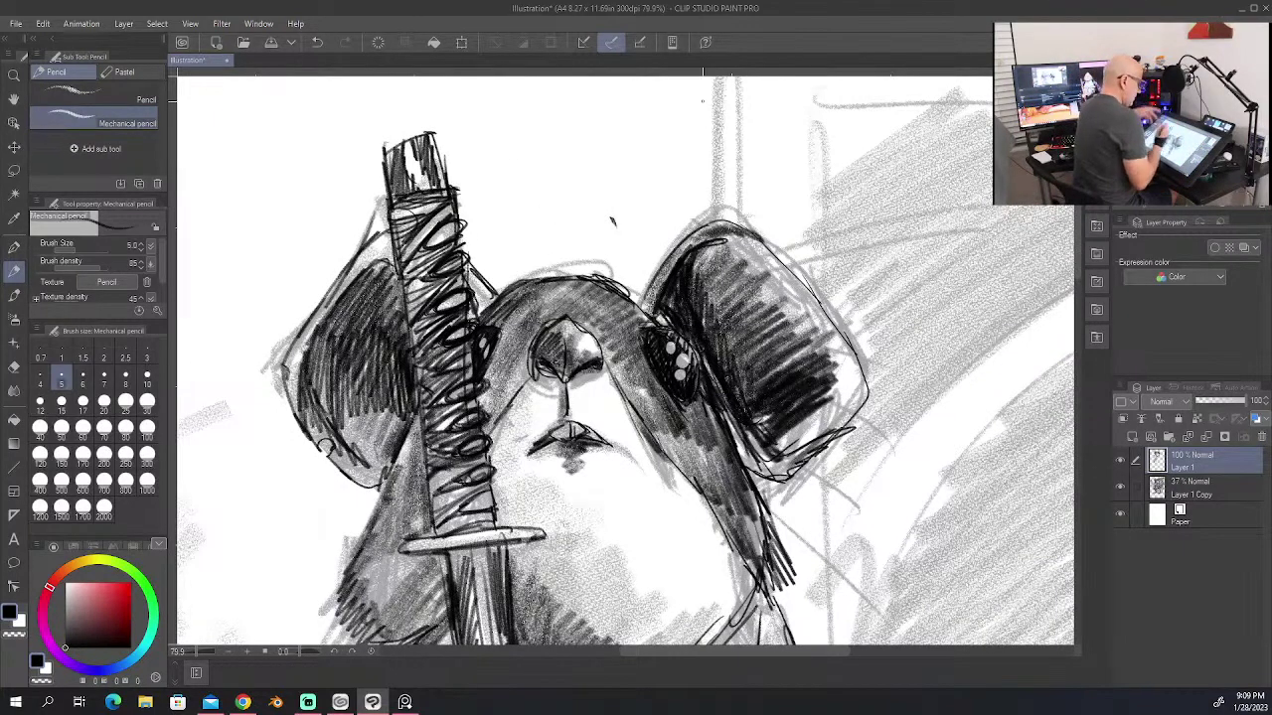
pyautogui.moveTo(522, 281)
pyautogui.mouseDown()
pyautogui.moveTo(558, 268)
pyautogui.moveTo(598, 280)
pyautogui.moveTo(588, 271)
pyautogui.mouseUp()
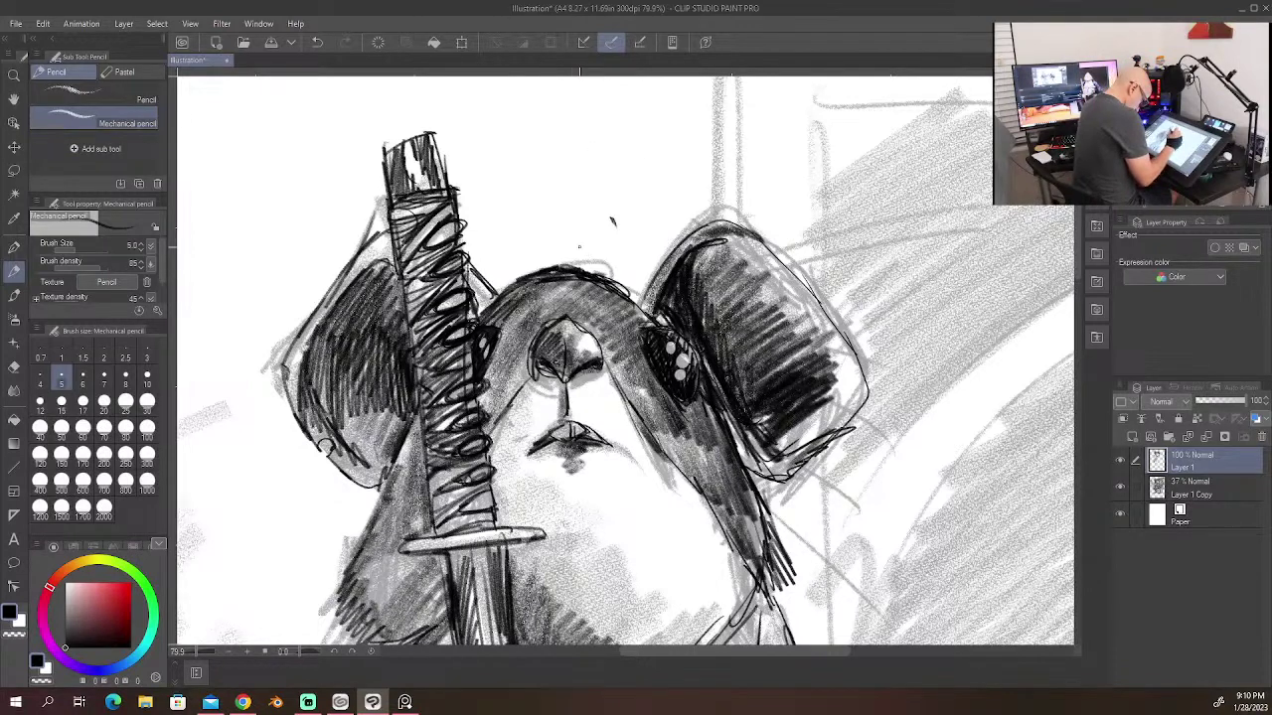
# Step: Try a small tied topknot with a flared upright tuft on the crown, and clear it again
pyautogui.moveTo(536, 264)
pyautogui.mouseDown()
pyautogui.moveTo(566, 228)
pyautogui.moveTo(596, 274)
pyautogui.moveTo(551, 230)
pyautogui.moveTo(525, 268)
pyautogui.mouseUp()
pyautogui.moveTo(574, 234); pyautogui.dragTo(590, 229)
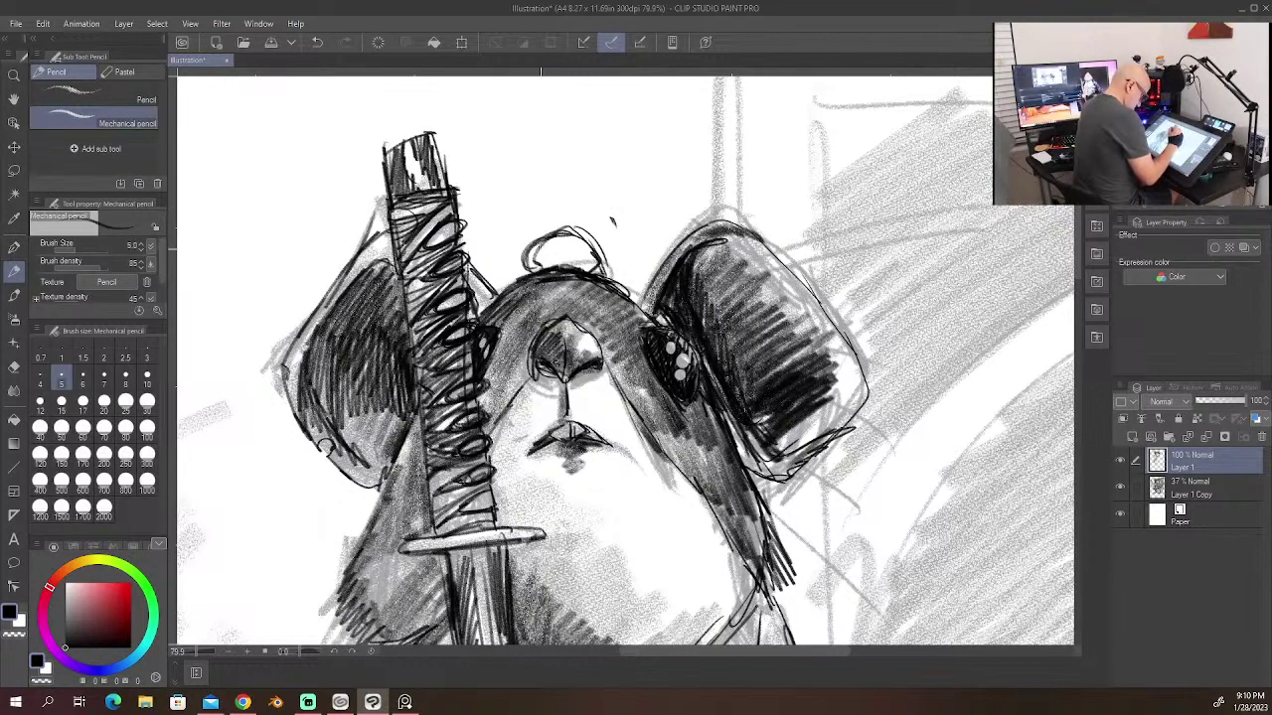
pyautogui.moveTo(612, 222)
pyautogui.mouseDown()
pyautogui.moveTo(582, 260)
pyautogui.moveTo(608, 204)
pyautogui.moveTo(561, 228)
pyautogui.moveTo(614, 224)
pyautogui.moveTo(568, 262)
pyautogui.mouseUp()
pyautogui.moveTo(596, 193)
pyautogui.mouseDown()
pyautogui.moveTo(533, 256)
pyautogui.moveTo(542, 265)
pyautogui.mouseUp()
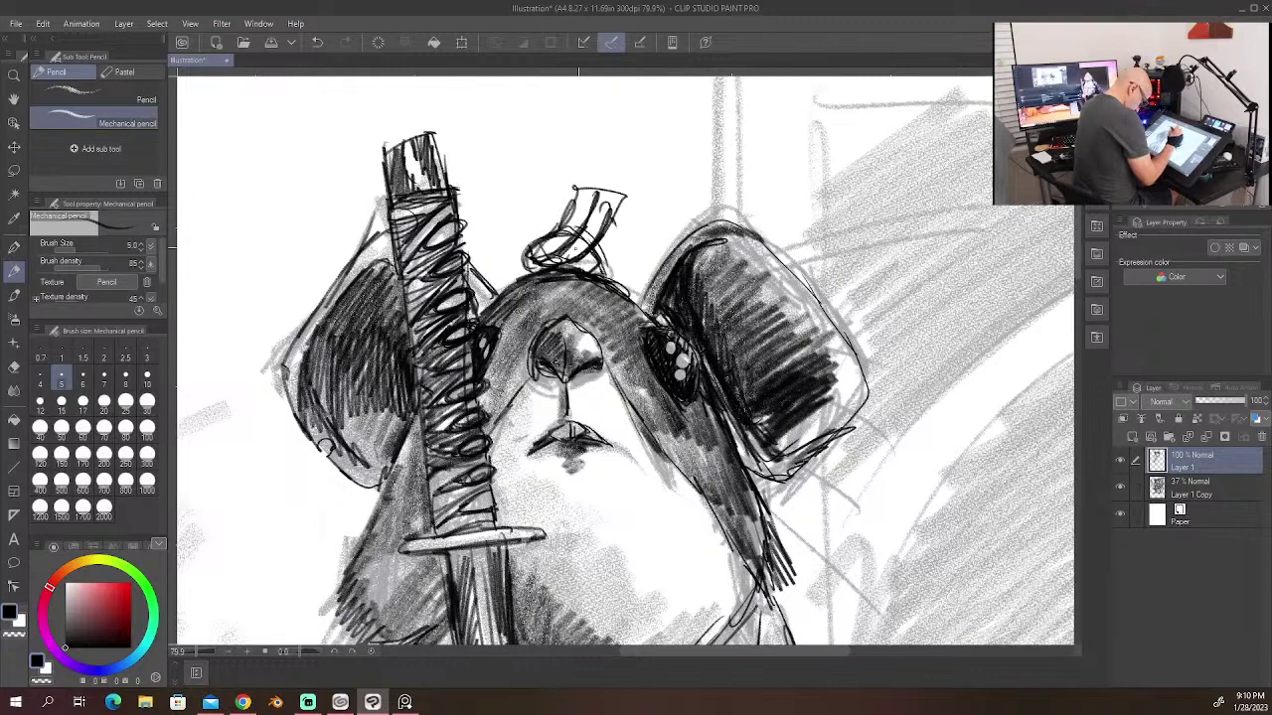
pyautogui.moveTo(600, 195)
pyautogui.mouseDown()
pyautogui.moveTo(566, 260)
pyautogui.moveTo(553, 264)
pyautogui.moveTo(604, 195)
pyautogui.moveTo(515, 278)
pyautogui.mouseUp()
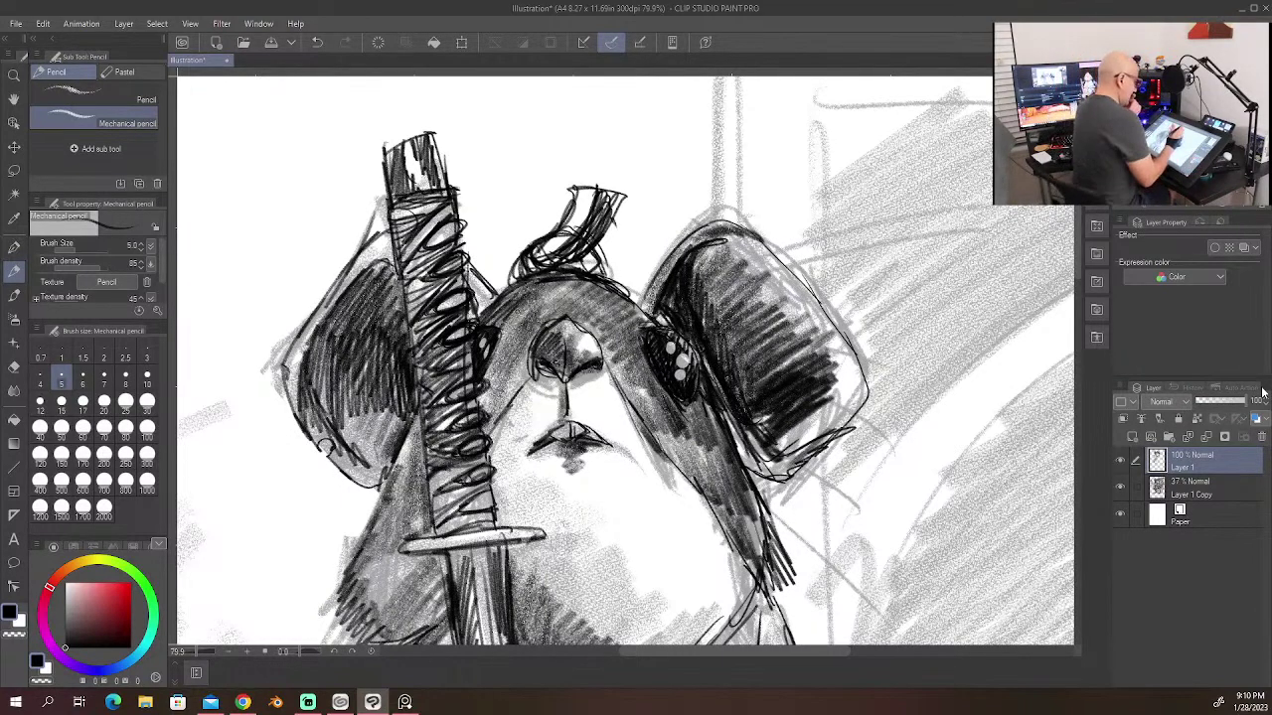
pyautogui.moveTo(526, 254)
pyautogui.mouseDown()
pyautogui.moveTo(539, 252)
pyautogui.moveTo(519, 262)
pyautogui.moveTo(551, 260)
pyautogui.moveTo(566, 249)
pyautogui.moveTo(562, 227)
pyautogui.moveTo(614, 210)
pyautogui.moveTo(537, 225)
pyautogui.mouseUp()
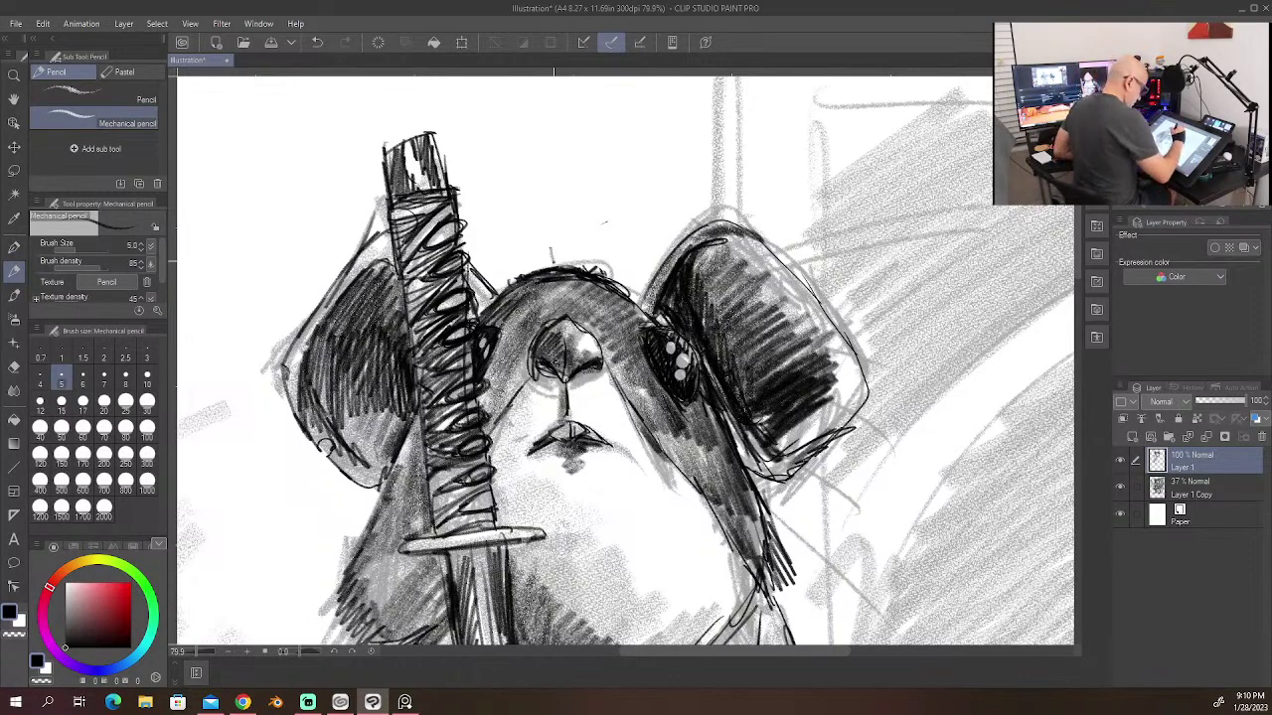
# Step: Try an oval bun outline above the crown of the head, and clear it again
pyautogui.moveTo(531, 248)
pyautogui.mouseDown()
pyautogui.moveTo(598, 209)
pyautogui.moveTo(636, 280)
pyautogui.moveTo(538, 238)
pyautogui.moveTo(556, 211)
pyautogui.moveTo(641, 249)
pyautogui.moveTo(640, 296)
pyautogui.mouseUp()
pyautogui.moveTo(626, 249); pyautogui.dragTo(543, 263)
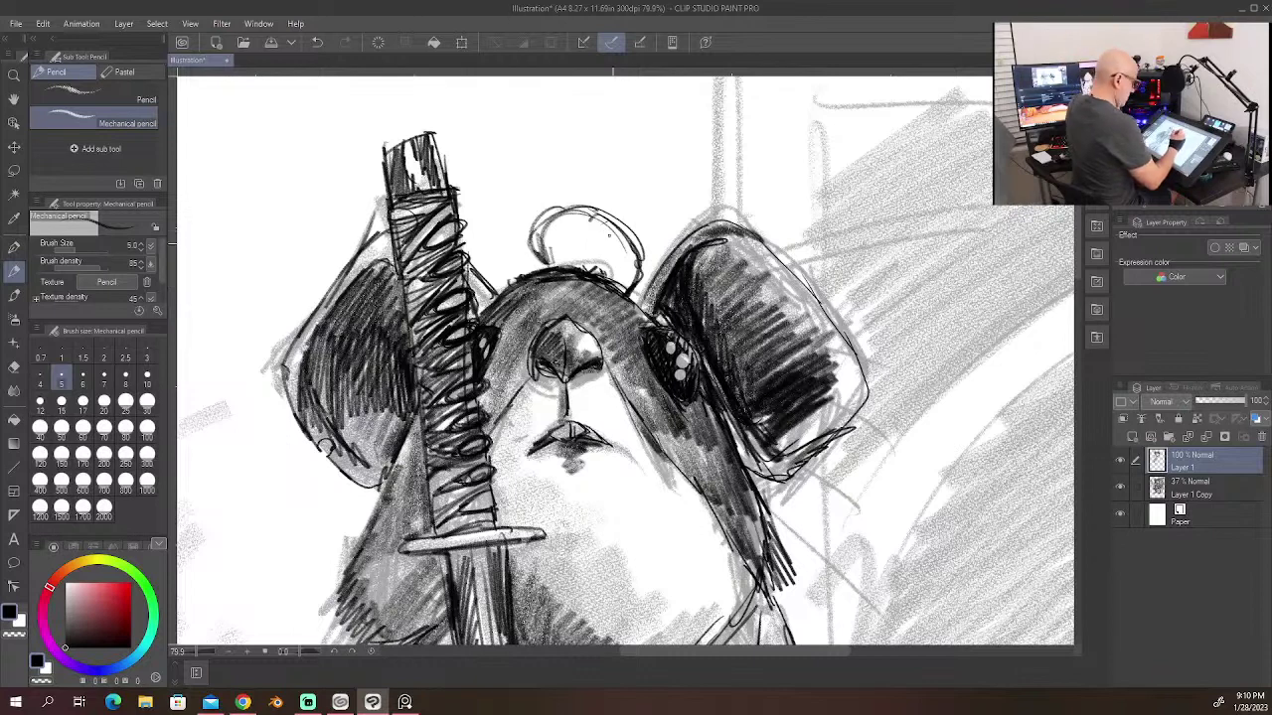
pyautogui.moveTo(552, 210)
pyautogui.mouseDown()
pyautogui.moveTo(529, 235)
pyautogui.moveTo(549, 248)
pyautogui.moveTo(636, 233)
pyautogui.moveTo(630, 280)
pyautogui.mouseUp()
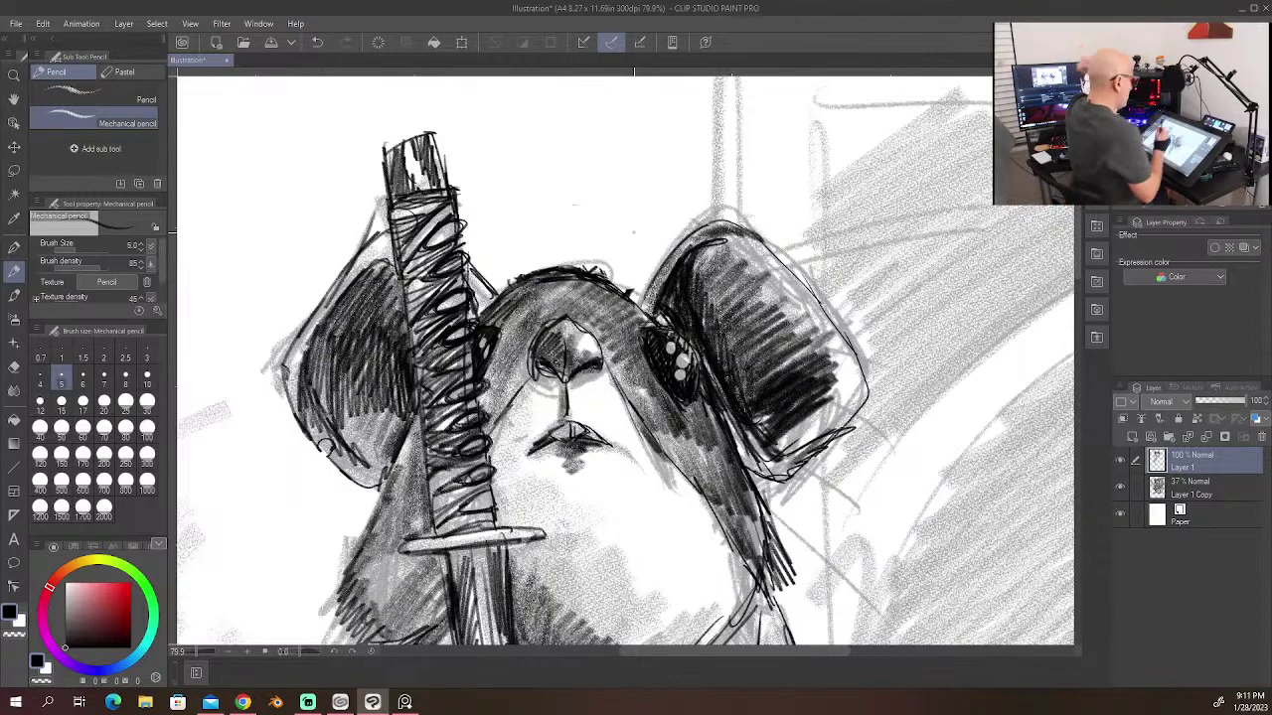
# Step: Draw a short, banded topknot base on the crown of the head and fill it with vertical hatching
pyautogui.moveTo(532, 268)
pyautogui.mouseDown()
pyautogui.moveTo(537, 242)
pyautogui.moveTo(603, 240)
pyautogui.moveTo(602, 273)
pyautogui.moveTo(537, 263)
pyautogui.moveTo(602, 240)
pyautogui.moveTo(537, 268)
pyautogui.moveTo(584, 252)
pyautogui.mouseUp()
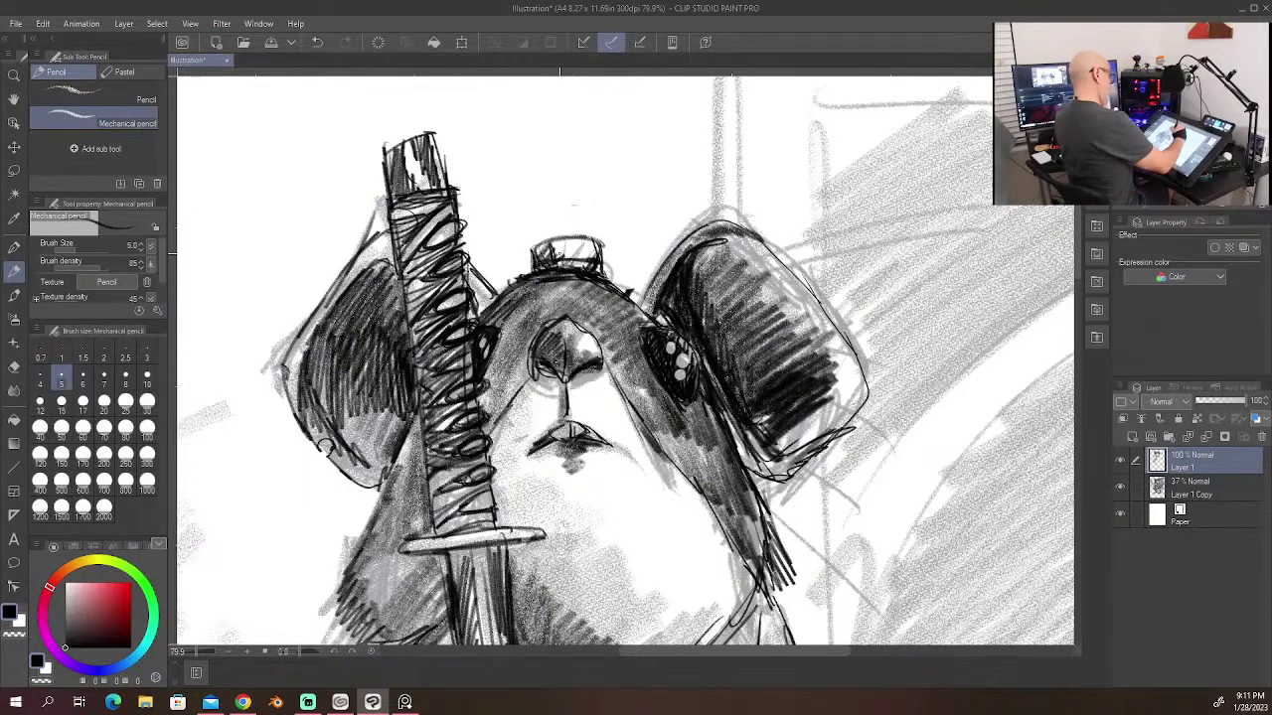
pyautogui.moveTo(548, 239)
pyautogui.mouseDown()
pyautogui.moveTo(568, 262)
pyautogui.moveTo(594, 262)
pyautogui.mouseUp()
pyautogui.moveTo(592, 239); pyautogui.dragTo(602, 260)
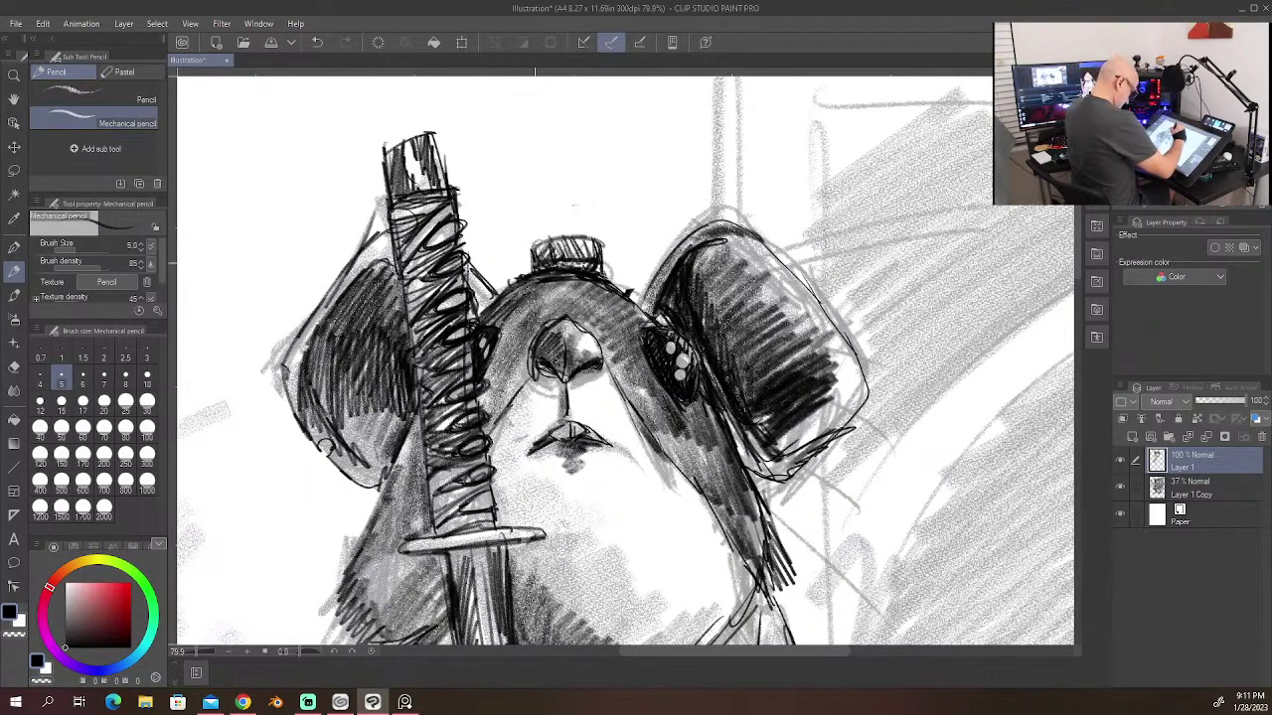
pyautogui.moveTo(529, 249); pyautogui.dragTo(536, 270)
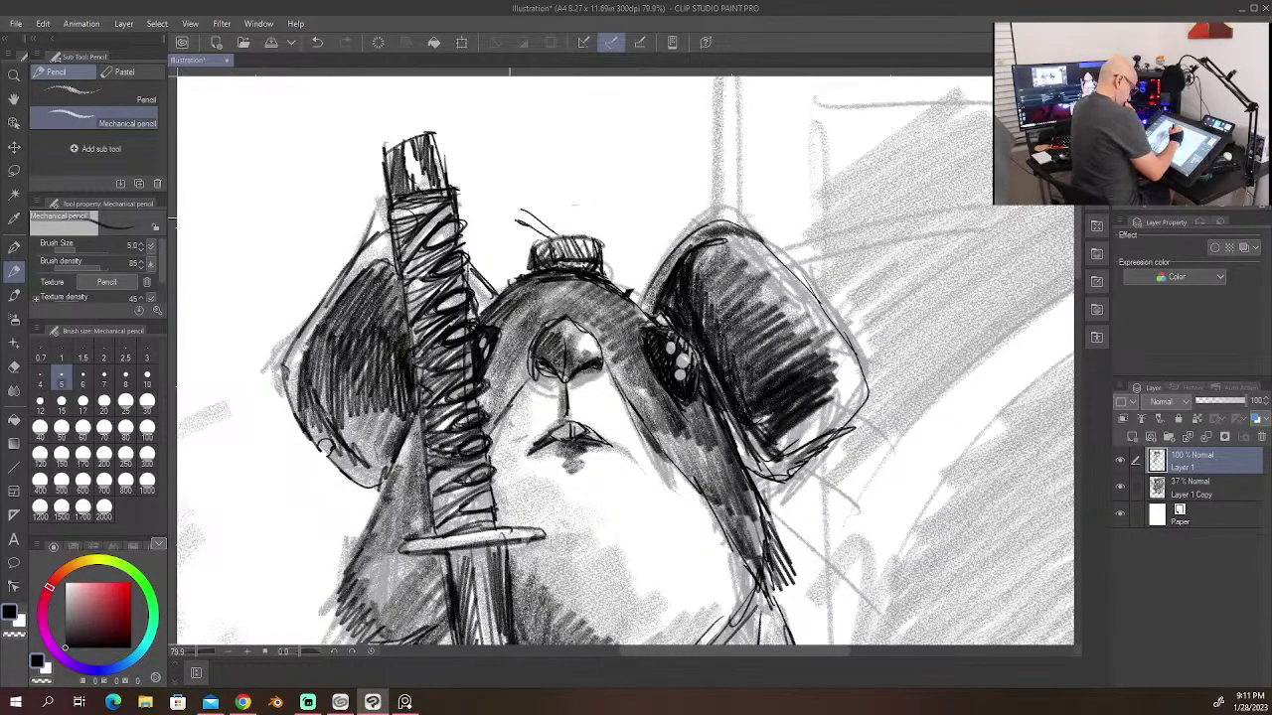
# Step: Add flared pointed ends on both sides of the topknot base and small rounded loops between them
pyautogui.moveTo(508, 212)
pyautogui.mouseDown()
pyautogui.moveTo(552, 239)
pyautogui.moveTo(534, 223)
pyautogui.mouseUp()
pyautogui.moveTo(529, 226)
pyautogui.mouseDown()
pyautogui.moveTo(556, 237)
pyautogui.moveTo(556, 209)
pyautogui.moveTo(612, 224)
pyautogui.mouseUp()
pyautogui.moveTo(600, 225)
pyautogui.mouseDown()
pyautogui.moveTo(614, 213)
pyautogui.moveTo(578, 237)
pyautogui.mouseUp()
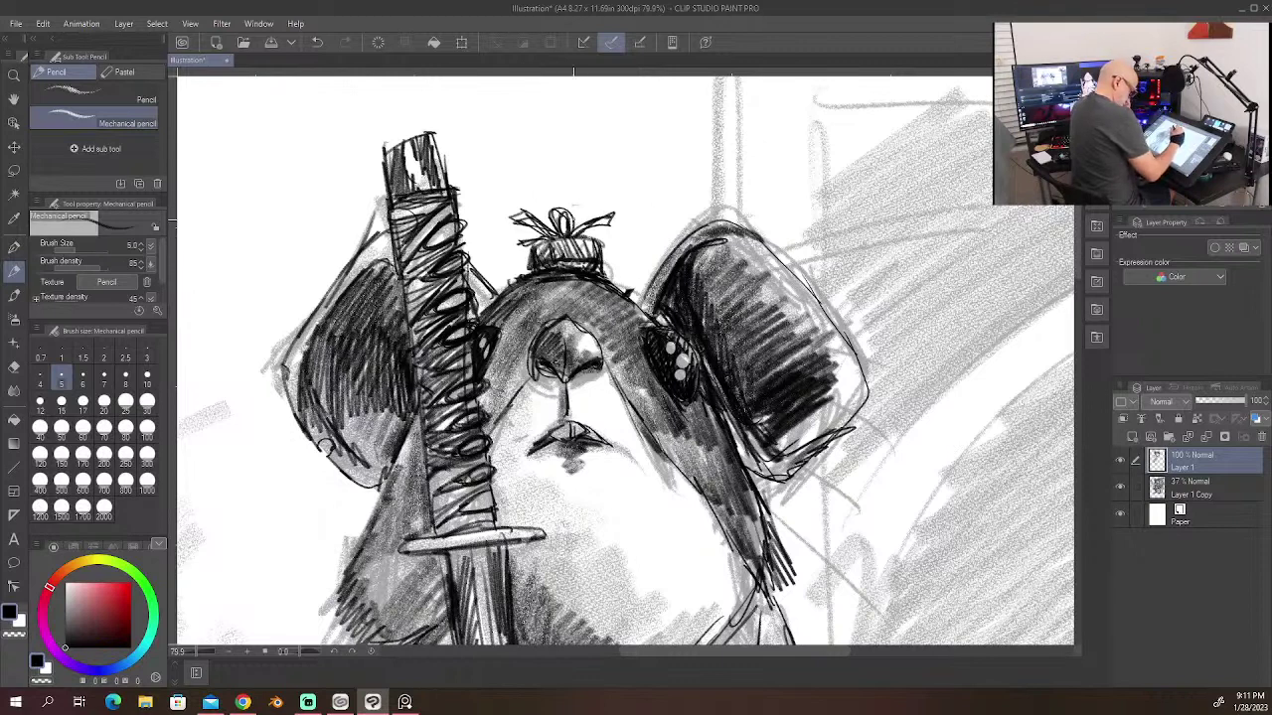
pyautogui.moveTo(576, 219); pyautogui.dragTo(588, 207)
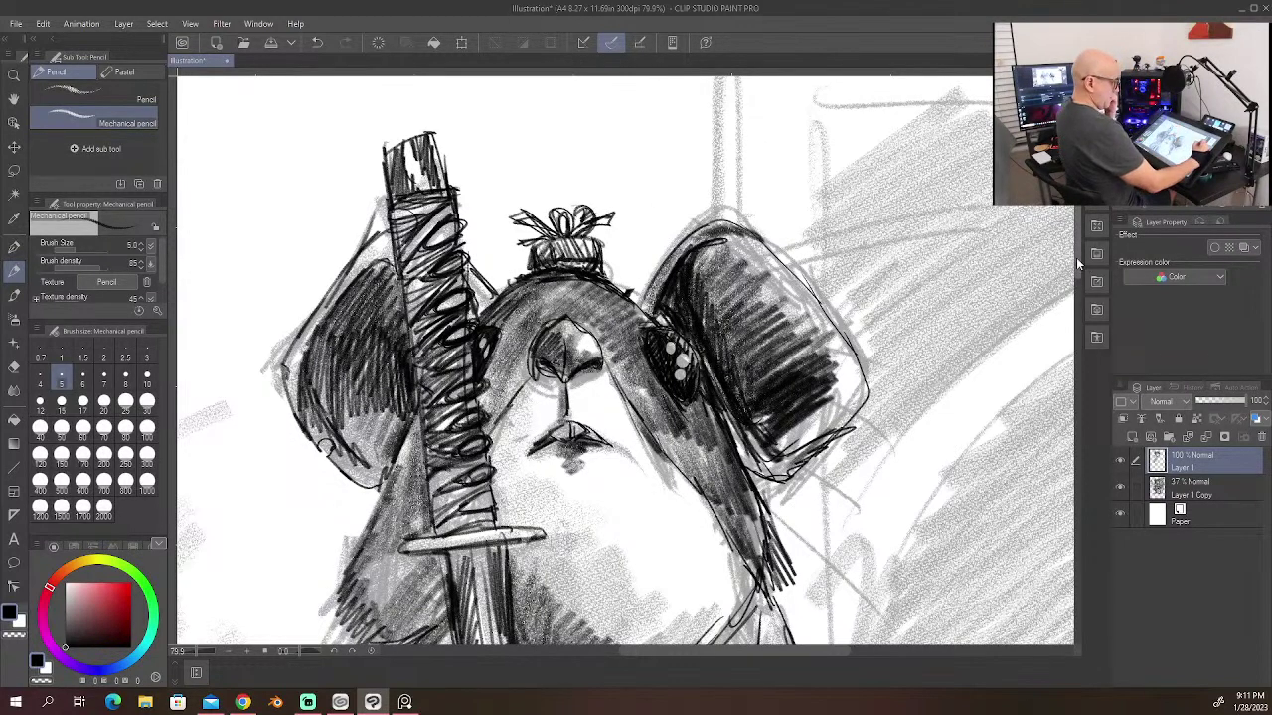
# Step: Draw a dark line beside the raised blade, running from below the chin down to the hand
pyautogui.scroll(-3, 1074, 294)
pyautogui.moveTo(1074, 295)
pyautogui.mouseDown()
pyautogui.moveTo(1073, 251)
pyautogui.moveTo(1072, 309)
pyautogui.mouseUp()
pyautogui.scroll(-2, 1073, 315)
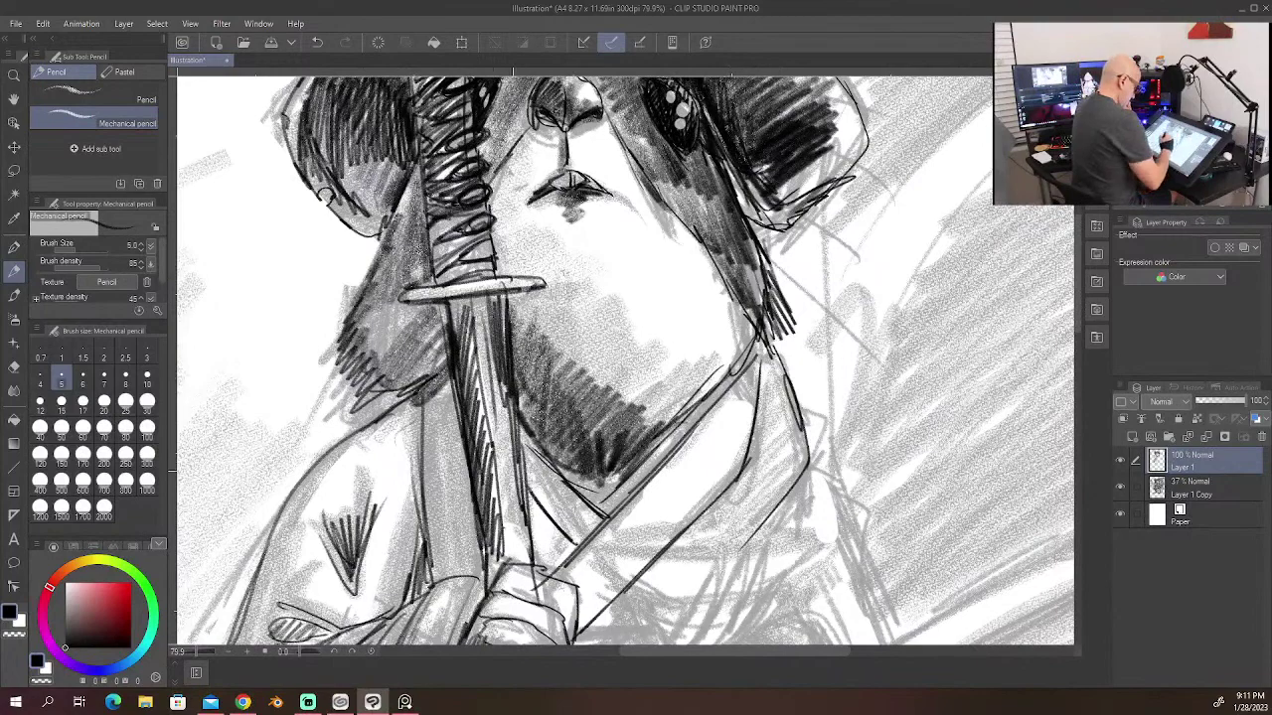
pyautogui.moveTo(520, 453); pyautogui.dragTo(542, 563)
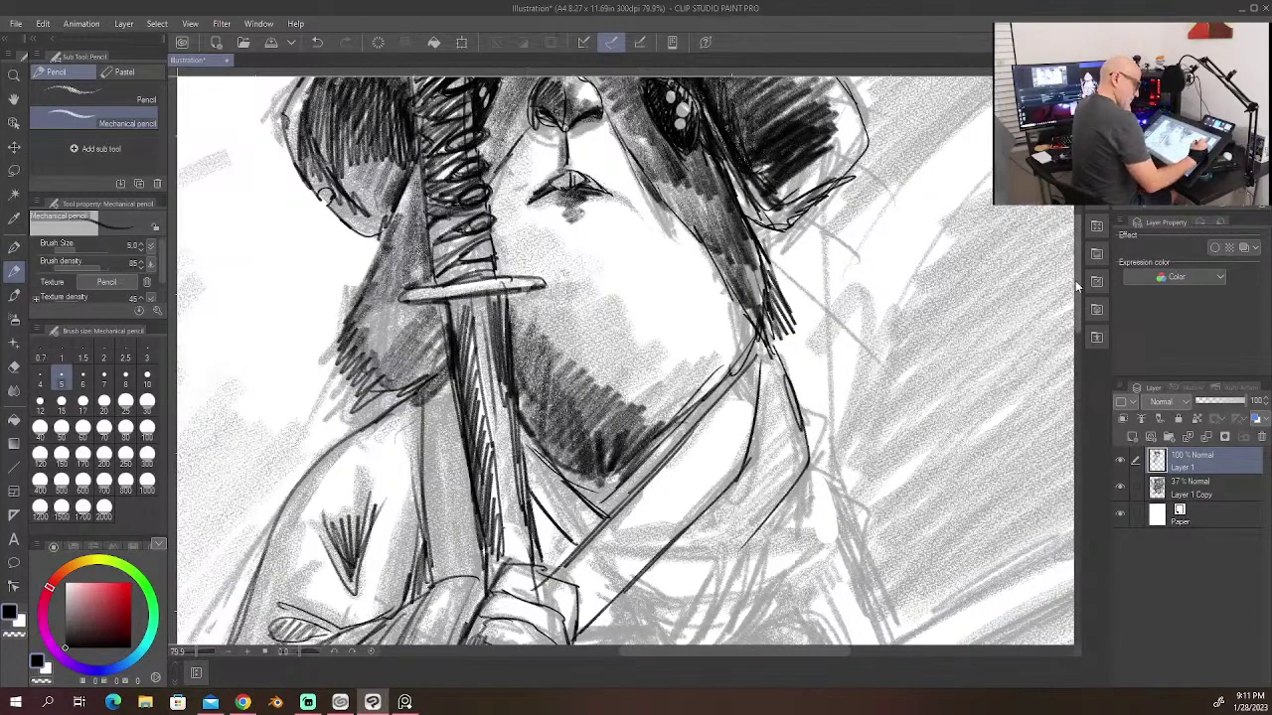
# Step: Outline the hanging collar fold on the chest down to a narrow point and fill it with diagonal hatching
pyautogui.scroll(-6, 1078, 298)
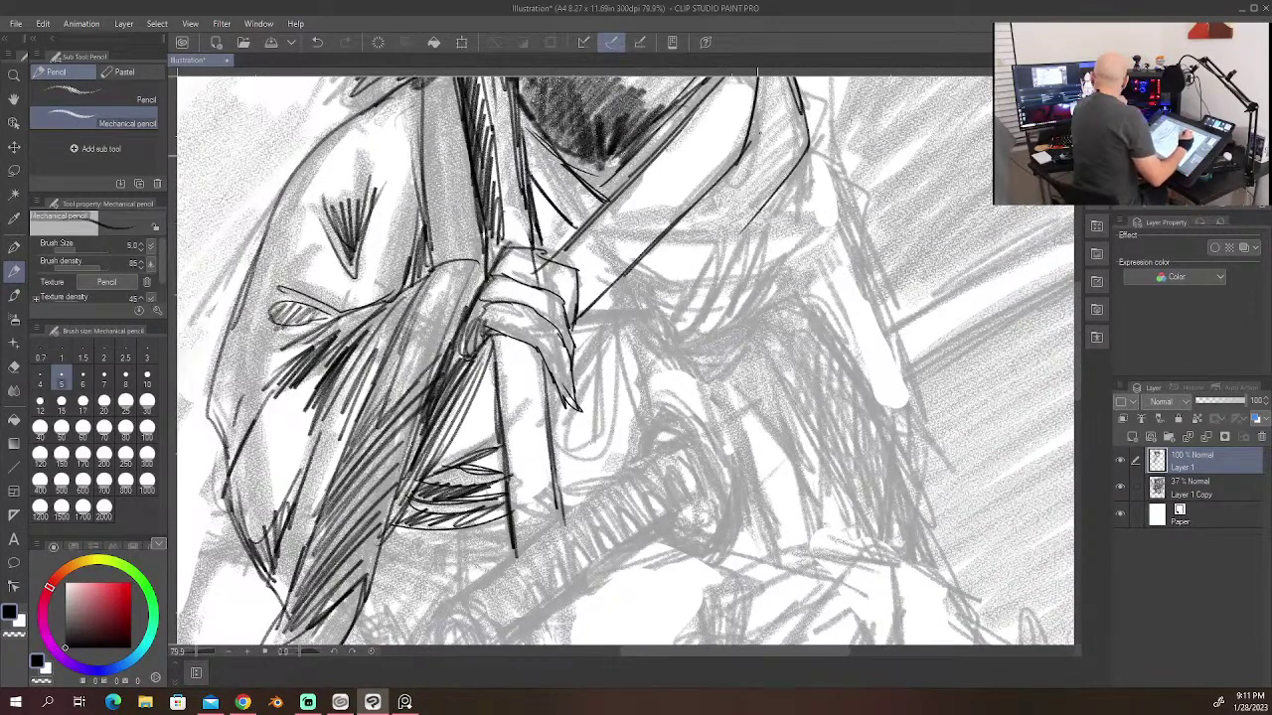
pyautogui.moveTo(751, 141); pyautogui.dragTo(721, 298)
pyautogui.moveTo(772, 192); pyautogui.dragTo(730, 300)
pyautogui.moveTo(745, 238); pyautogui.dragTo(725, 323)
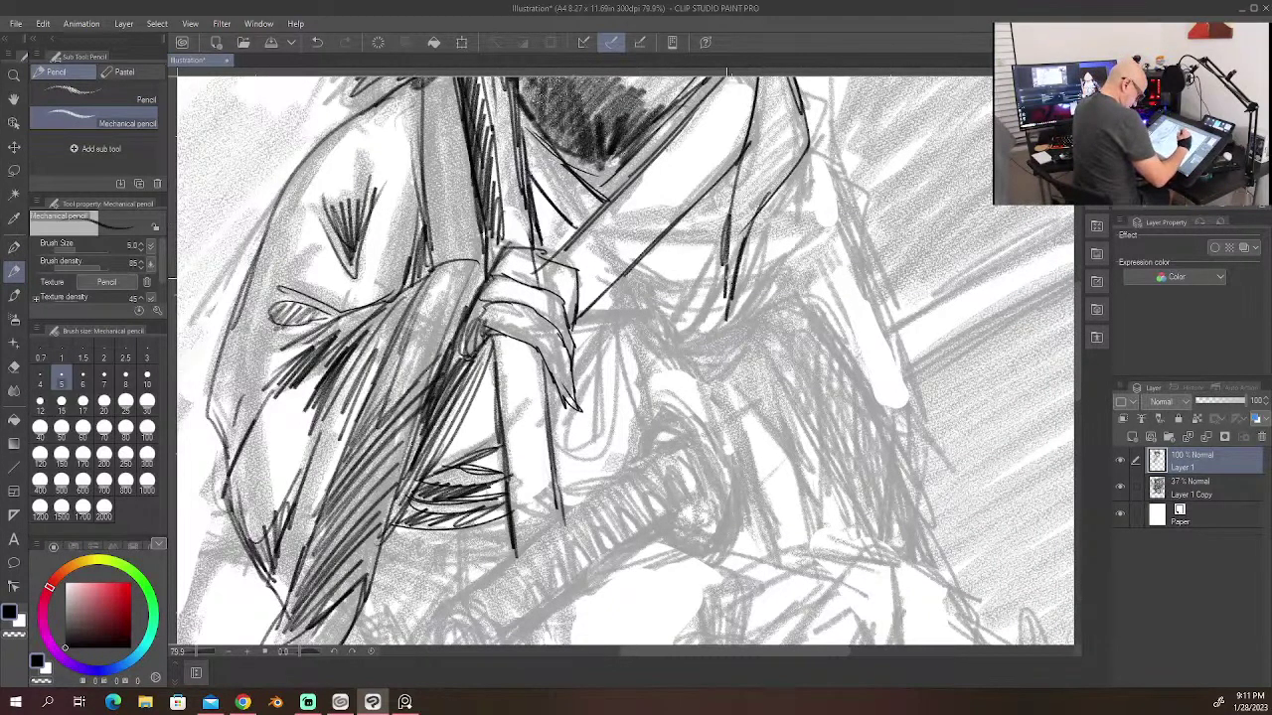
pyautogui.moveTo(729, 272); pyautogui.dragTo(723, 328)
pyautogui.moveTo(795, 99); pyautogui.dragTo(743, 155)
pyautogui.moveTo(803, 124); pyautogui.dragTo(731, 187)
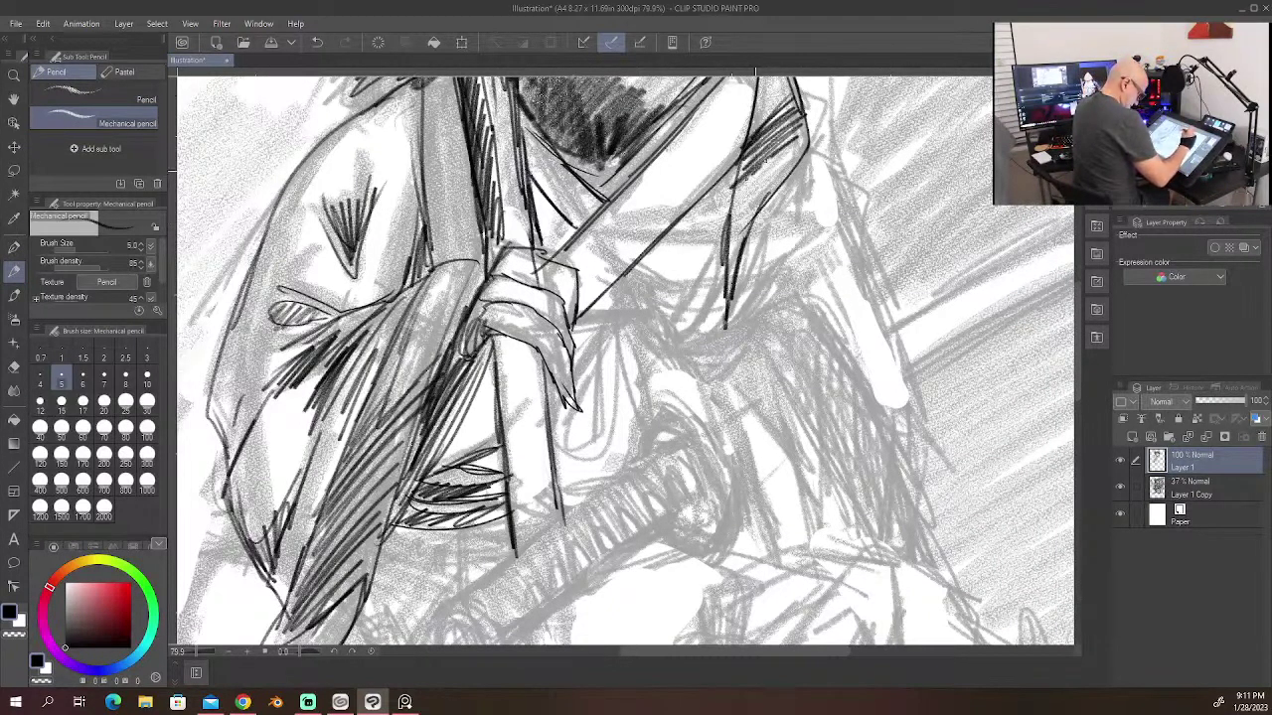
pyautogui.moveTo(801, 149)
pyautogui.mouseDown()
pyautogui.moveTo(730, 213)
pyautogui.moveTo(719, 320)
pyautogui.mouseUp()
pyautogui.moveTo(742, 186); pyautogui.dragTo(738, 243)
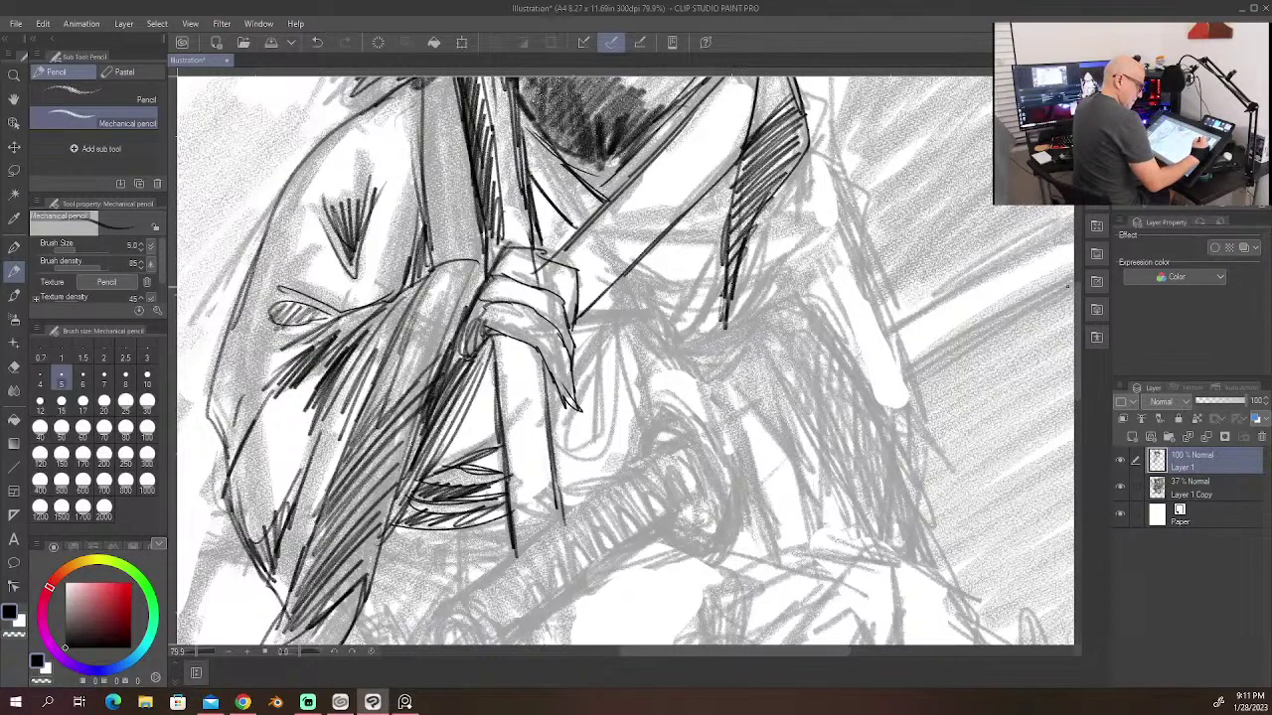
# Step: Hatch the upper part of the collar fold from the cheek fur down to the shaded section
pyautogui.scroll(5, 1076, 324)
pyautogui.moveTo(771, 290); pyautogui.dragTo(737, 396)
pyautogui.moveTo(771, 322); pyautogui.dragTo(749, 406)
pyautogui.moveTo(781, 312)
pyautogui.mouseDown()
pyautogui.moveTo(759, 399)
pyautogui.moveTo(771, 378)
pyautogui.mouseUp()
pyautogui.moveTo(793, 308); pyautogui.dragTo(757, 395)
pyautogui.moveTo(801, 337); pyautogui.dragTo(757, 467)
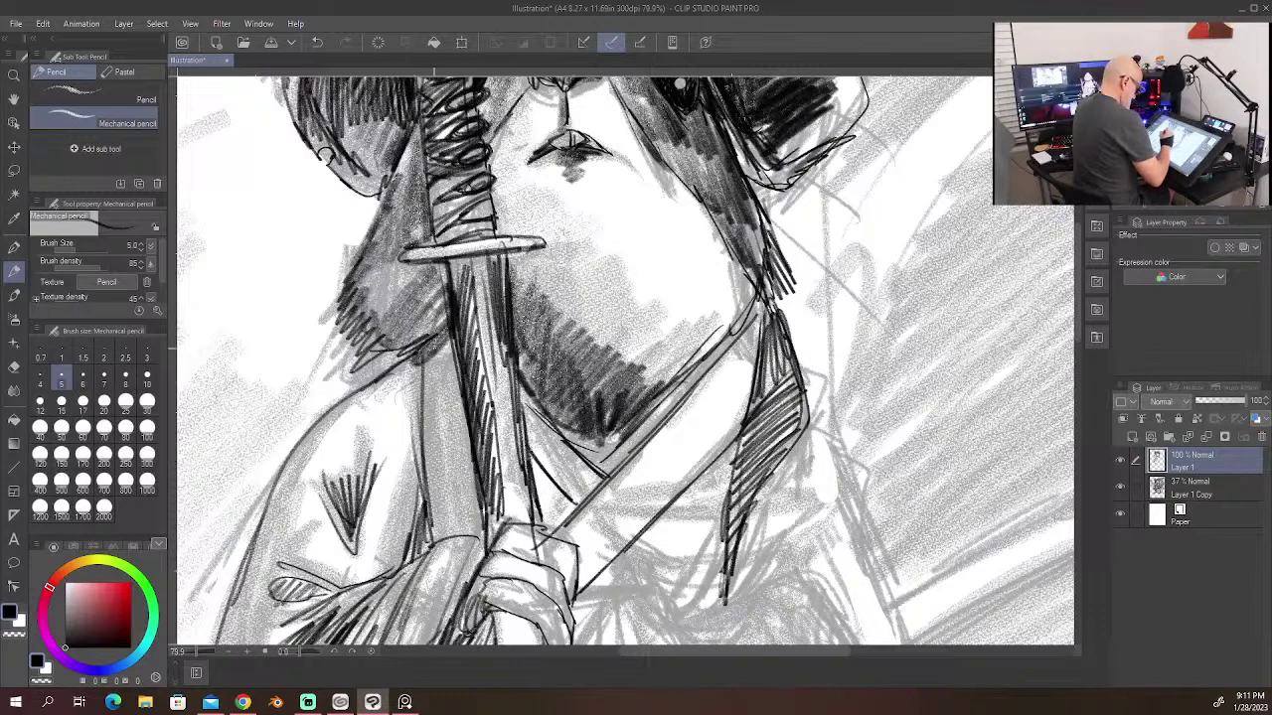
# Step: Hatch the strip of robe between the shoulder and the raised blade, from the jaw toward the hand
pyautogui.moveTo(445, 339); pyautogui.dragTo(425, 449)
pyautogui.moveTo(459, 409); pyautogui.dragTo(434, 487)
pyautogui.moveTo(469, 437); pyautogui.dragTo(443, 517)
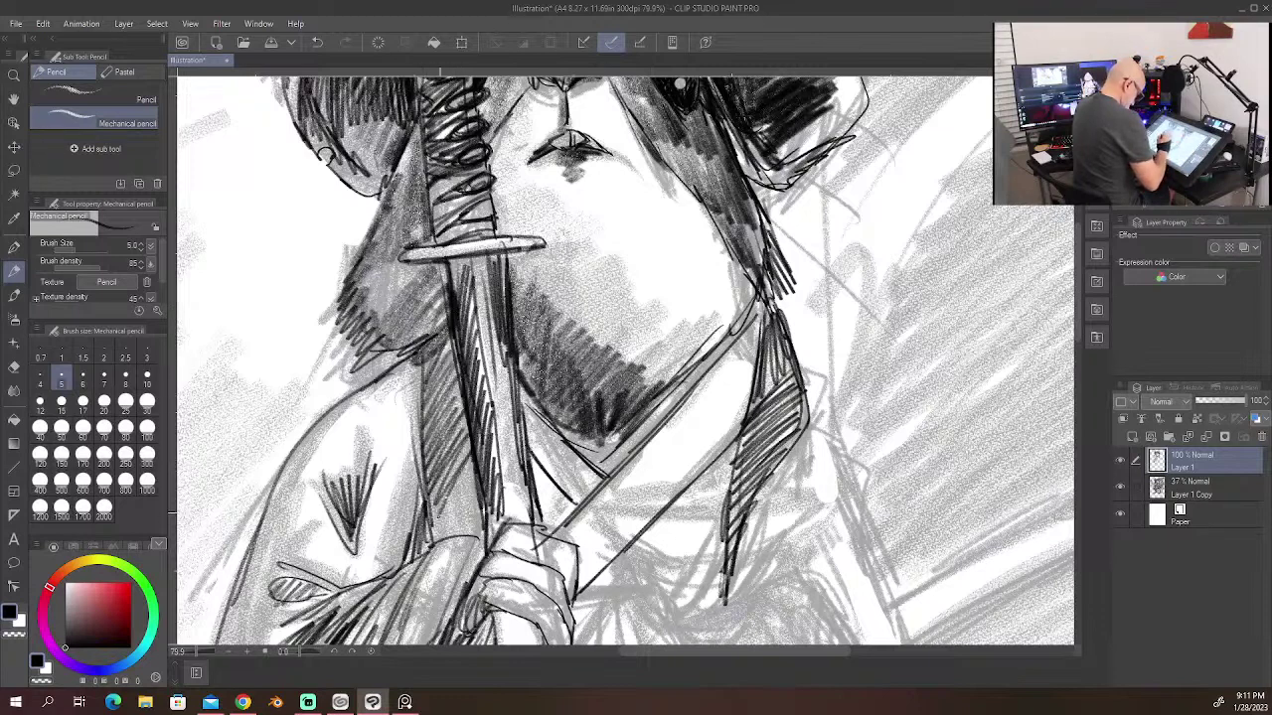
pyautogui.moveTo(475, 463)
pyautogui.mouseDown()
pyautogui.moveTo(440, 529)
pyautogui.moveTo(459, 540)
pyautogui.mouseUp()
# Step: Deepen the shadow under the jaw with denser overlapping strokes on the robe strip beside the blade
pyautogui.moveTo(463, 386); pyautogui.dragTo(455, 413)
pyautogui.moveTo(471, 344)
pyautogui.mouseDown()
pyautogui.moveTo(450, 455)
pyautogui.moveTo(427, 461)
pyautogui.mouseUp()
pyautogui.moveTo(442, 368)
pyautogui.mouseDown()
pyautogui.moveTo(417, 479)
pyautogui.moveTo(419, 451)
pyautogui.mouseUp()
pyautogui.moveTo(451, 332); pyautogui.dragTo(427, 459)
pyautogui.moveTo(461, 342); pyautogui.dragTo(459, 457)
pyautogui.moveTo(423, 352); pyautogui.dragTo(417, 441)
pyautogui.moveTo(447, 327)
pyautogui.mouseDown()
pyautogui.moveTo(413, 354)
pyautogui.moveTo(417, 379)
pyautogui.moveTo(394, 364)
pyautogui.moveTo(368, 383)
pyautogui.moveTo(358, 374)
pyautogui.moveTo(402, 454)
pyautogui.mouseUp()
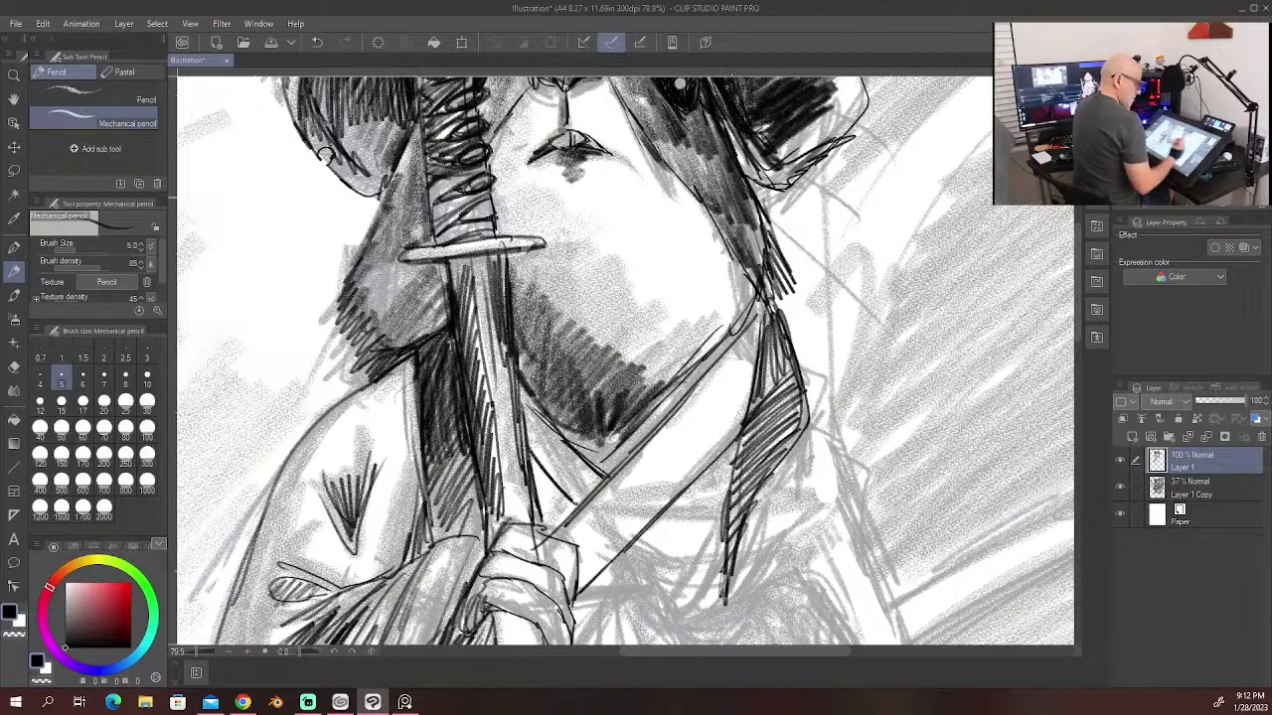
# Step: Outline the second sword's slanted handle at the waist, with a round pommel end and a doubled lower edge
pyautogui.moveTo(1075, 283); pyautogui.dragTo(1074, 349)
pyautogui.moveTo(658, 399); pyautogui.dragTo(467, 542)
pyautogui.moveTo(594, 453)
pyautogui.mouseDown()
pyautogui.moveTo(442, 563)
pyautogui.moveTo(479, 624)
pyautogui.moveTo(433, 568)
pyautogui.moveTo(487, 621)
pyautogui.moveTo(464, 626)
pyautogui.mouseUp()
pyautogui.moveTo(481, 626)
pyautogui.mouseDown()
pyautogui.moveTo(453, 559)
pyautogui.moveTo(437, 594)
pyautogui.moveTo(467, 625)
pyautogui.mouseUp()
pyautogui.moveTo(447, 570)
pyautogui.mouseDown()
pyautogui.moveTo(472, 622)
pyautogui.moveTo(499, 618)
pyautogui.mouseUp()
pyautogui.moveTo(657, 468)
pyautogui.mouseDown()
pyautogui.moveTo(516, 582)
pyautogui.moveTo(696, 451)
pyautogui.mouseUp()
pyautogui.moveTo(561, 469)
pyautogui.mouseDown()
pyautogui.moveTo(685, 393)
pyautogui.moveTo(697, 449)
pyautogui.mouseUp()
pyautogui.moveTo(507, 579); pyautogui.dragTo(690, 443)
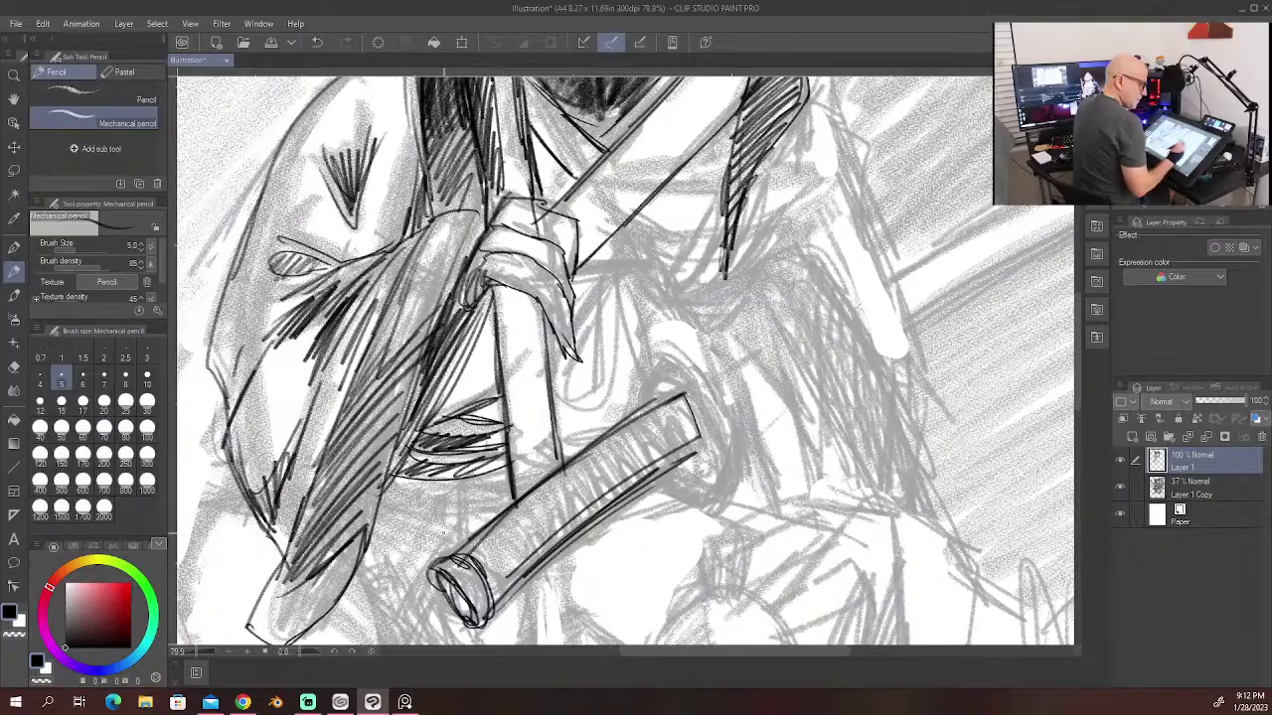
# Step: Redraw the second sword's handle as a longer shape ending in a narrow oval pommel opening
pyautogui.moveTo(1077, 365); pyautogui.dragTo(1077, 400)
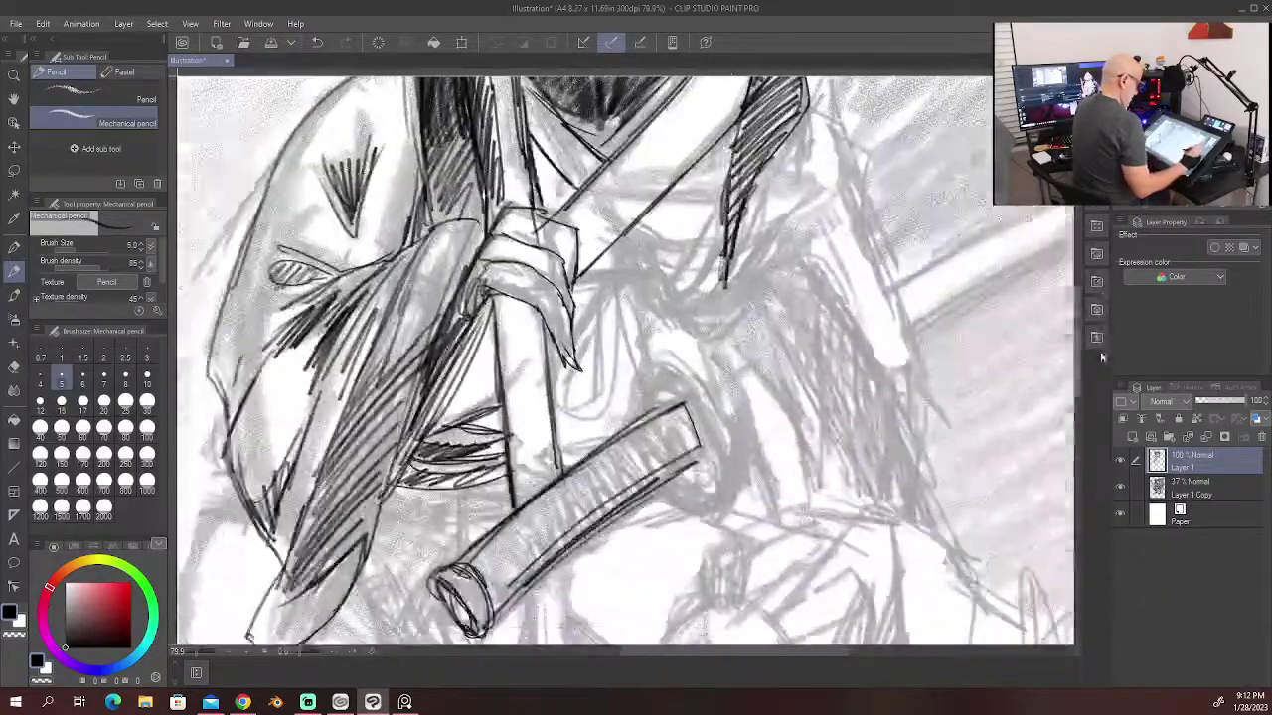
pyautogui.scroll(-2, 626, 363)
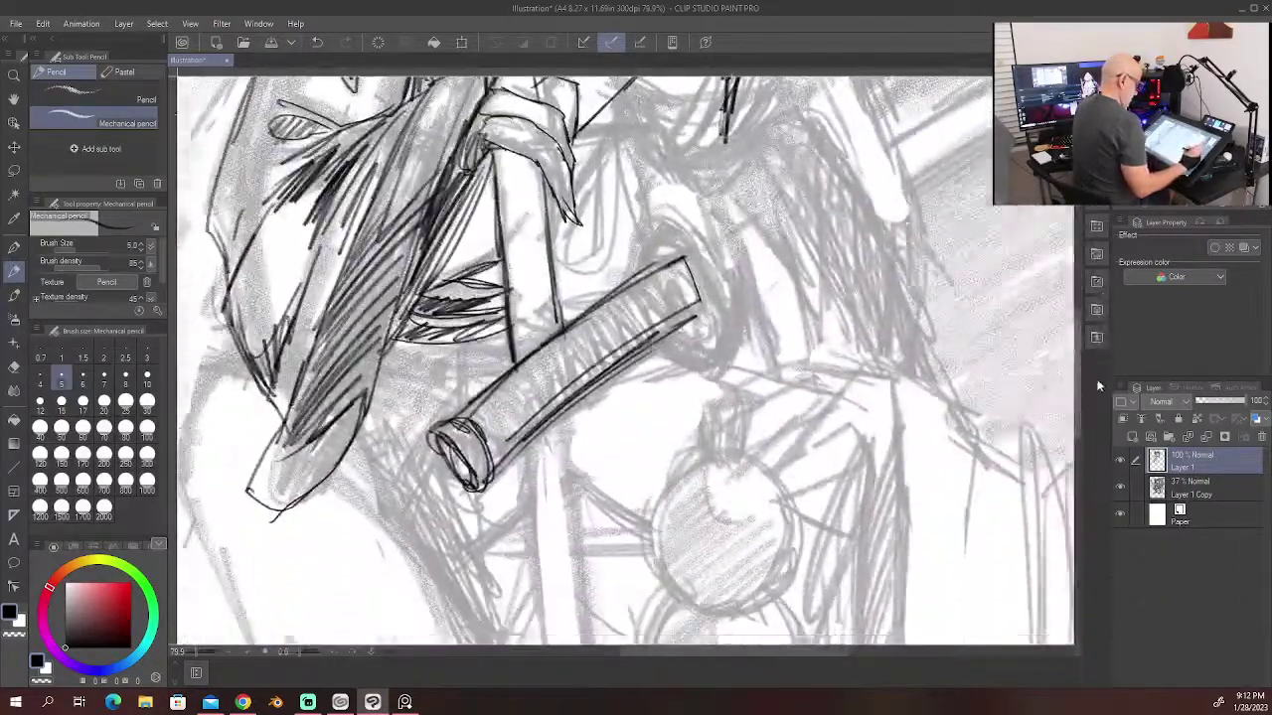
pyautogui.moveTo(652, 258)
pyautogui.mouseDown()
pyautogui.moveTo(421, 432)
pyautogui.moveTo(399, 457)
pyautogui.moveTo(435, 503)
pyautogui.moveTo(405, 479)
pyautogui.moveTo(440, 499)
pyautogui.mouseUp()
pyautogui.moveTo(402, 449)
pyautogui.mouseDown()
pyautogui.moveTo(483, 467)
pyautogui.moveTo(441, 503)
pyautogui.mouseUp()
pyautogui.moveTo(441, 416)
pyautogui.mouseDown()
pyautogui.moveTo(477, 462)
pyautogui.moveTo(407, 459)
pyautogui.mouseUp()
pyautogui.moveTo(423, 427); pyautogui.dragTo(403, 467)
pyautogui.moveTo(483, 463)
pyautogui.mouseDown()
pyautogui.moveTo(447, 485)
pyautogui.moveTo(501, 402)
pyautogui.moveTo(602, 320)
pyautogui.mouseUp()
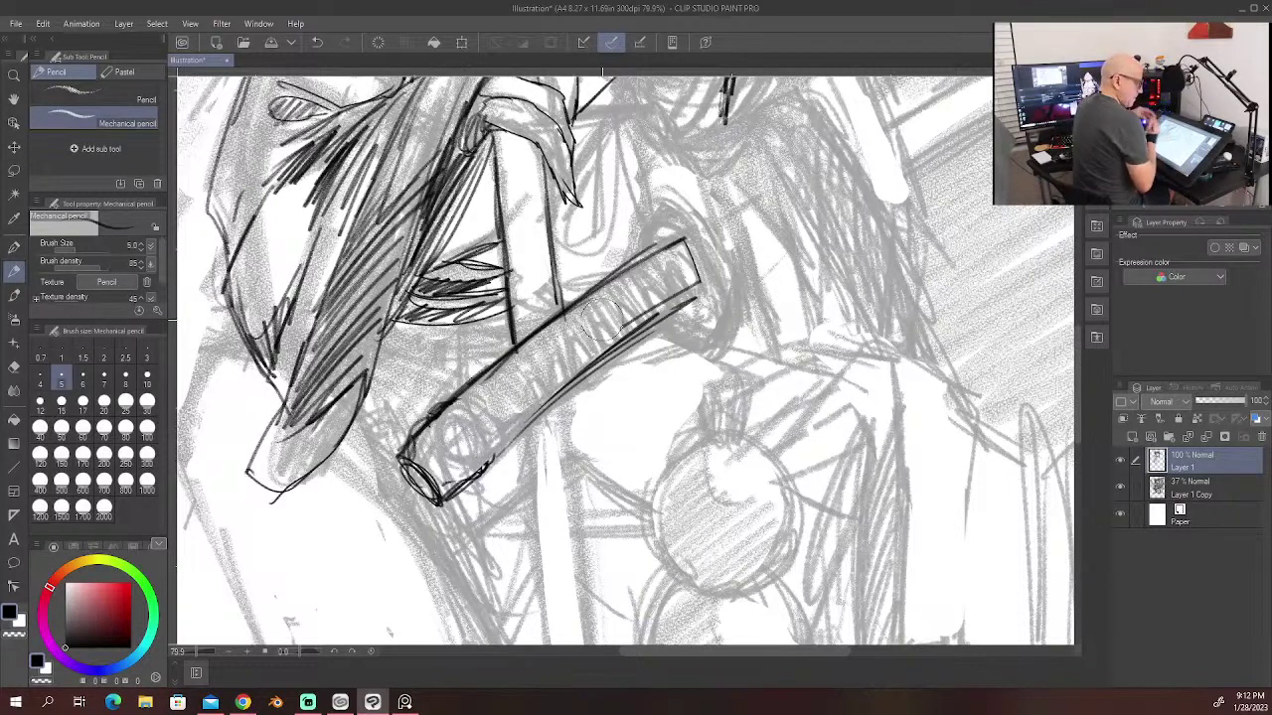
# Step: Thicken both long edges of the second sword's handle and round off its end beside the guard
pyautogui.moveTo(509, 354); pyautogui.dragTo(421, 435)
pyautogui.moveTo(481, 385)
pyautogui.mouseDown()
pyautogui.moveTo(407, 457)
pyautogui.moveTo(614, 346)
pyautogui.mouseUp()
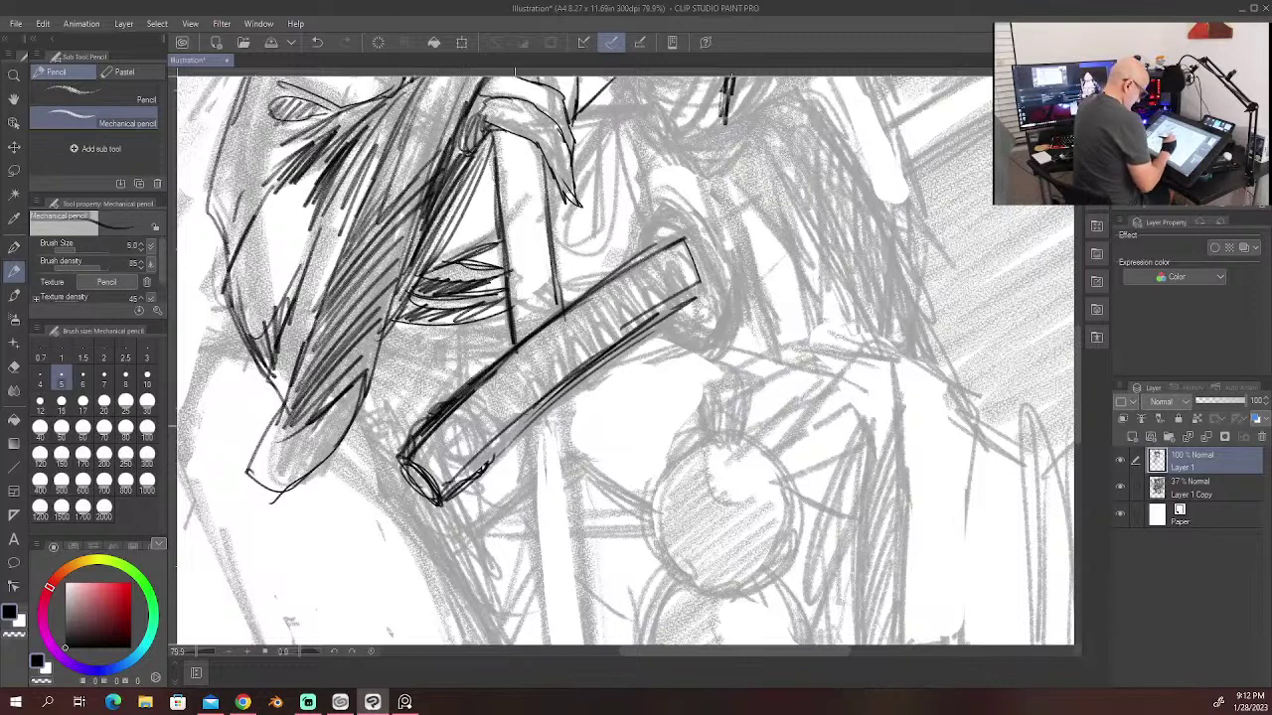
pyautogui.moveTo(477, 465); pyautogui.dragTo(683, 295)
pyautogui.moveTo(618, 340)
pyautogui.mouseDown()
pyautogui.moveTo(684, 292)
pyautogui.moveTo(654, 316)
pyautogui.mouseUp()
pyautogui.moveTo(626, 272)
pyautogui.mouseDown()
pyautogui.moveTo(683, 232)
pyautogui.moveTo(703, 294)
pyautogui.mouseUp()
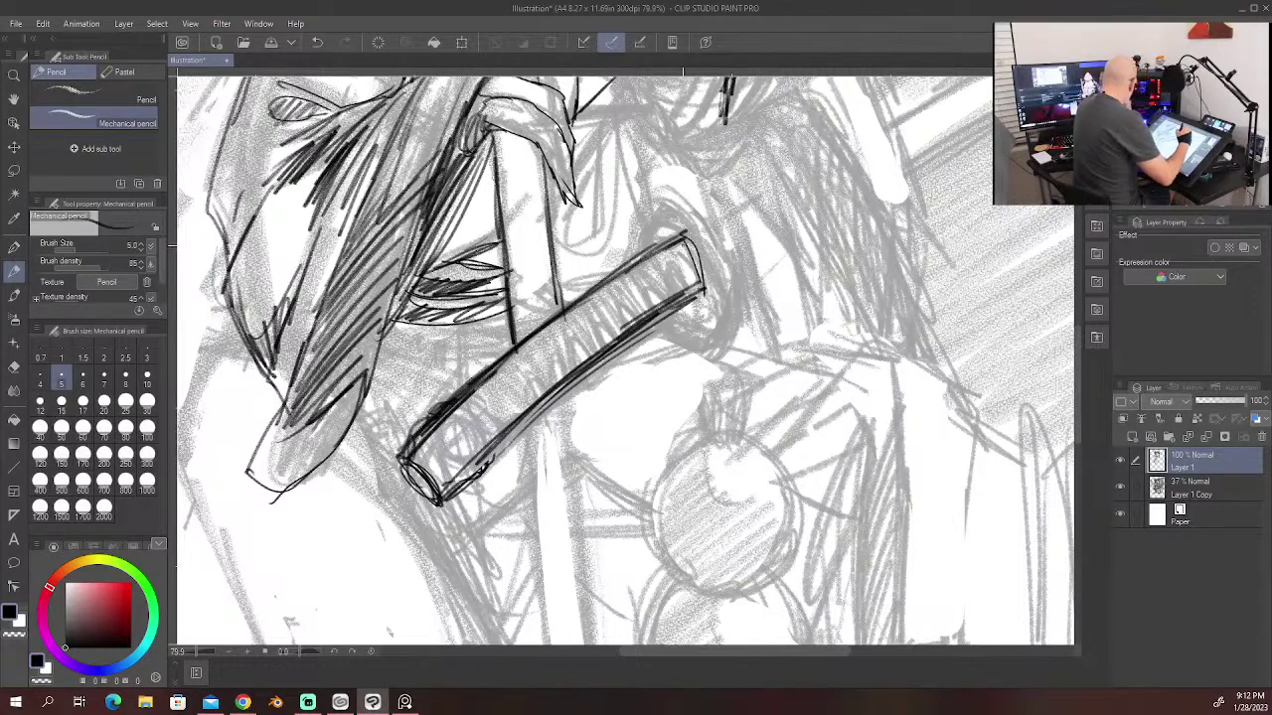
pyautogui.moveTo(686, 246); pyautogui.dragTo(706, 314)
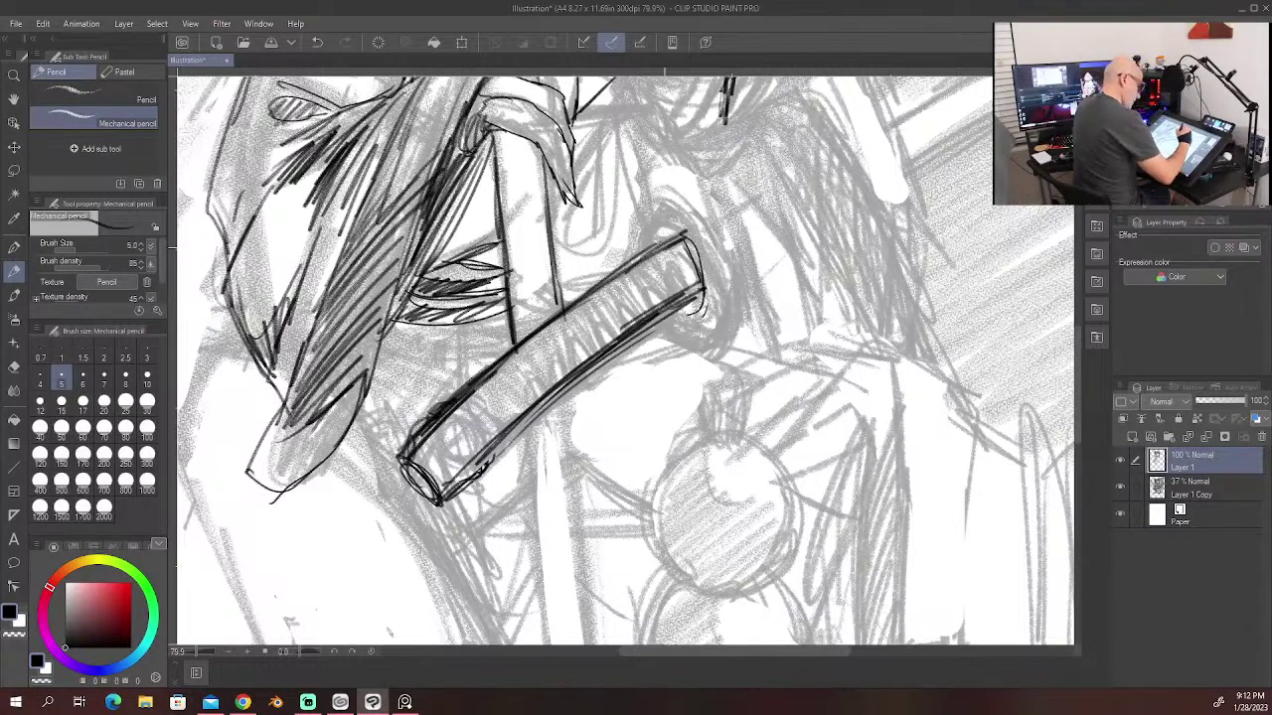
# Step: Draw the second sword's oval guard around the handle's upper end, with a doubled, darkened rim
pyautogui.moveTo(644, 244)
pyautogui.mouseDown()
pyautogui.moveTo(652, 207)
pyautogui.moveTo(723, 314)
pyautogui.moveTo(671, 312)
pyautogui.moveTo(725, 278)
pyautogui.moveTo(703, 327)
pyautogui.mouseUp()
pyautogui.moveTo(647, 215)
pyautogui.mouseDown()
pyautogui.moveTo(679, 196)
pyautogui.moveTo(728, 252)
pyautogui.moveTo(740, 304)
pyautogui.moveTo(708, 334)
pyautogui.mouseUp()
pyautogui.moveTo(743, 286); pyautogui.dragTo(719, 340)
pyautogui.moveTo(712, 297); pyautogui.dragTo(677, 316)
pyautogui.moveTo(718, 306); pyautogui.dragTo(685, 332)
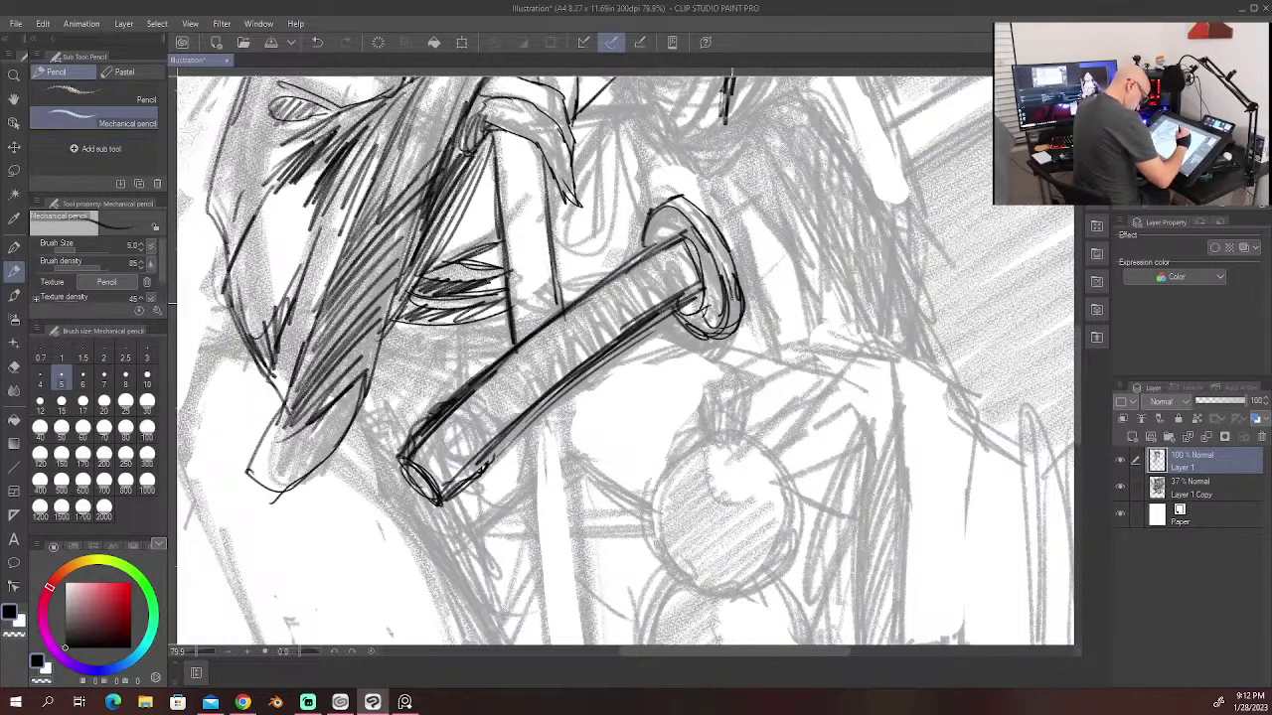
pyautogui.moveTo(730, 252); pyautogui.dragTo(737, 324)
pyautogui.moveTo(693, 212)
pyautogui.mouseDown()
pyautogui.moveTo(733, 334)
pyautogui.moveTo(648, 242)
pyautogui.mouseUp()
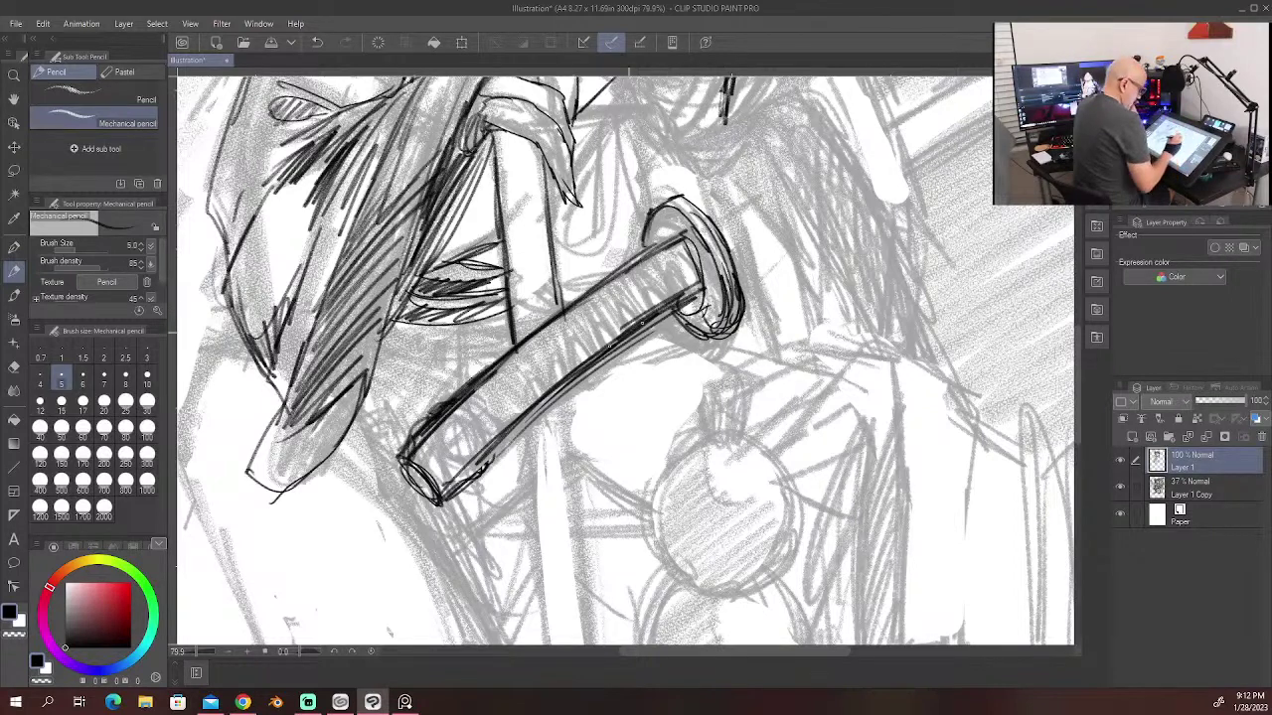
# Step: Darken the handle's contours and pommel opening, and draw a curved band closing off the pommel cap
pyautogui.moveTo(632, 330); pyautogui.dragTo(521, 421)
pyautogui.moveTo(622, 261); pyautogui.dragTo(530, 331)
pyautogui.moveTo(501, 364); pyautogui.dragTo(475, 389)
pyautogui.moveTo(439, 457)
pyautogui.mouseDown()
pyautogui.moveTo(418, 493)
pyautogui.moveTo(433, 497)
pyautogui.mouseUp()
pyautogui.moveTo(453, 412)
pyautogui.mouseDown()
pyautogui.moveTo(401, 455)
pyautogui.moveTo(471, 467)
pyautogui.moveTo(435, 500)
pyautogui.moveTo(479, 479)
pyautogui.mouseUp()
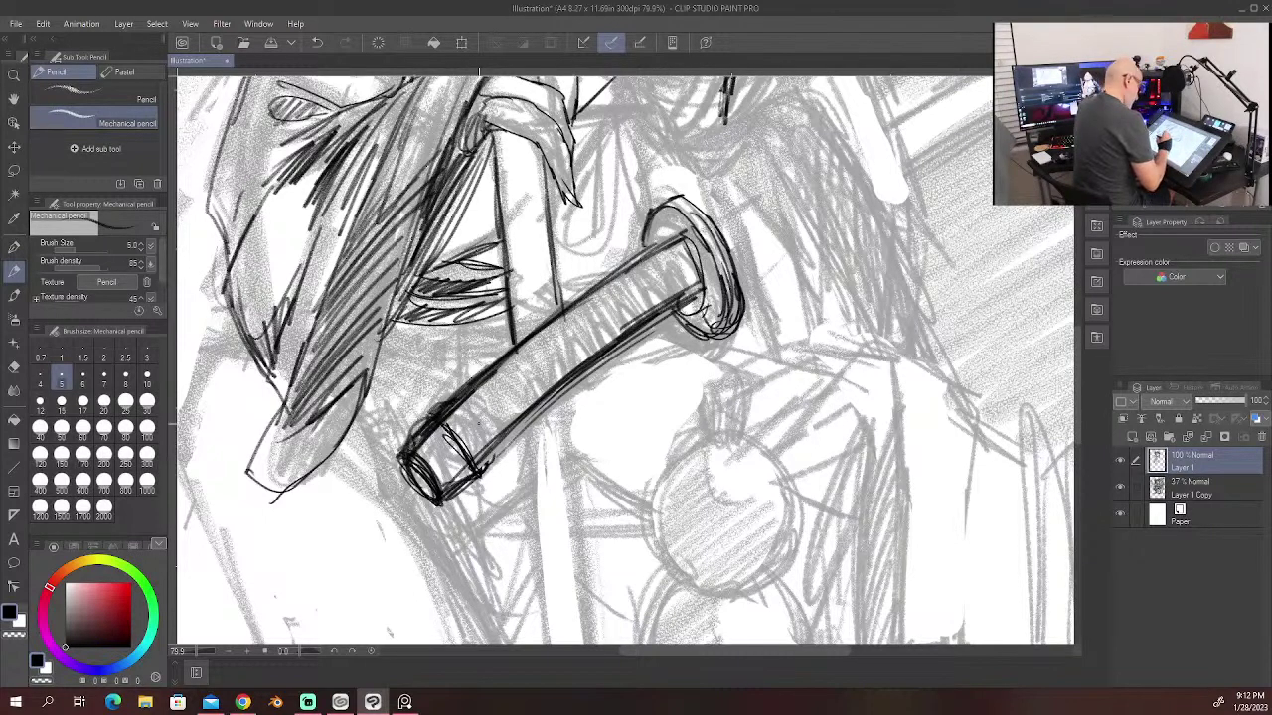
# Step: Draw a row of ovals along the second sword's handle, growing larger from the pommel toward the guard
pyautogui.moveTo(477, 421); pyautogui.dragTo(479, 440)
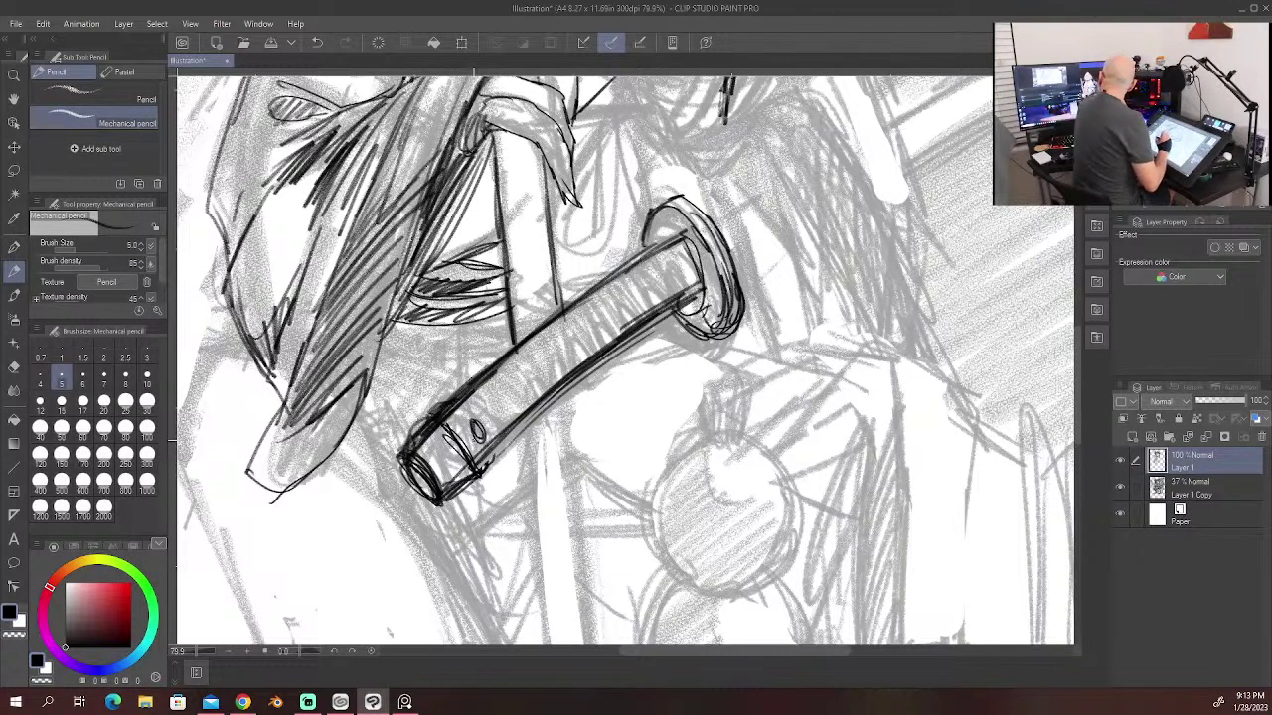
pyautogui.moveTo(496, 403)
pyautogui.mouseDown()
pyautogui.moveTo(494, 424)
pyautogui.moveTo(515, 405)
pyautogui.mouseUp()
pyautogui.moveTo(540, 364); pyautogui.dragTo(538, 388)
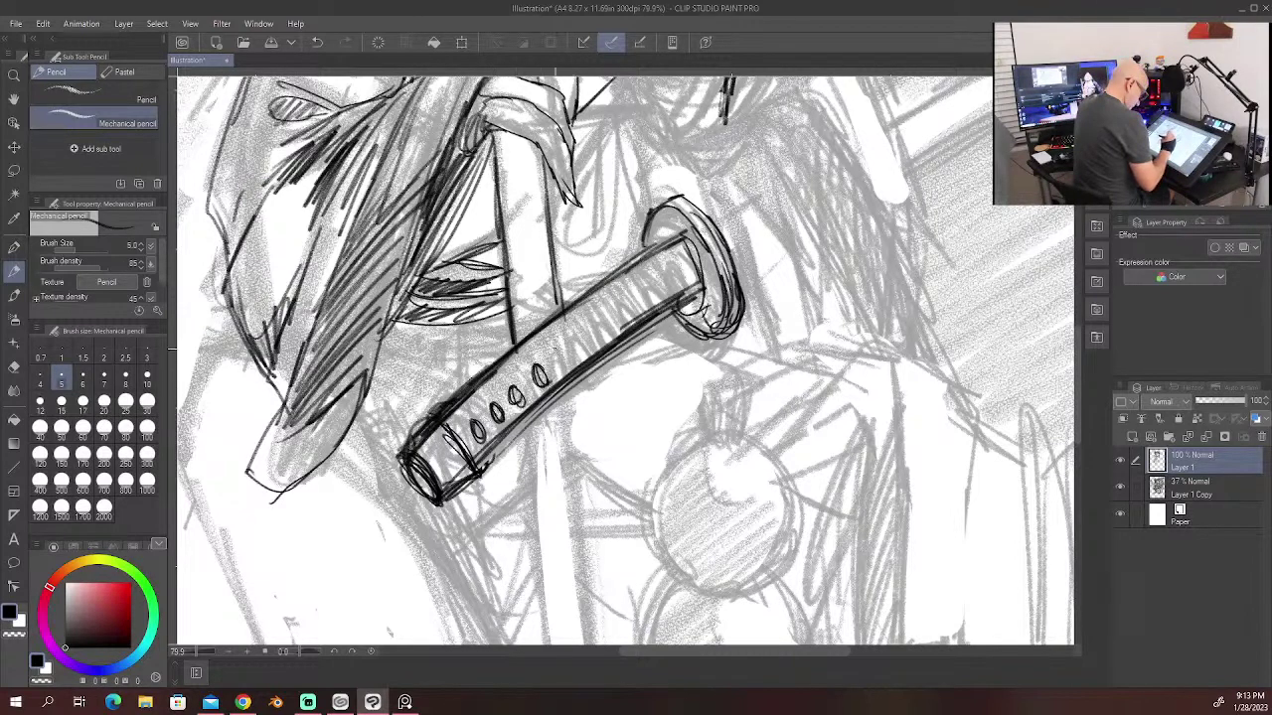
pyautogui.moveTo(562, 342); pyautogui.dragTo(556, 369)
pyautogui.moveTo(586, 322); pyautogui.dragTo(578, 350)
pyautogui.moveTo(616, 300); pyautogui.dragTo(604, 330)
pyautogui.moveTo(646, 278); pyautogui.dragTo(635, 310)
pyautogui.moveTo(675, 256); pyautogui.dragTo(666, 286)
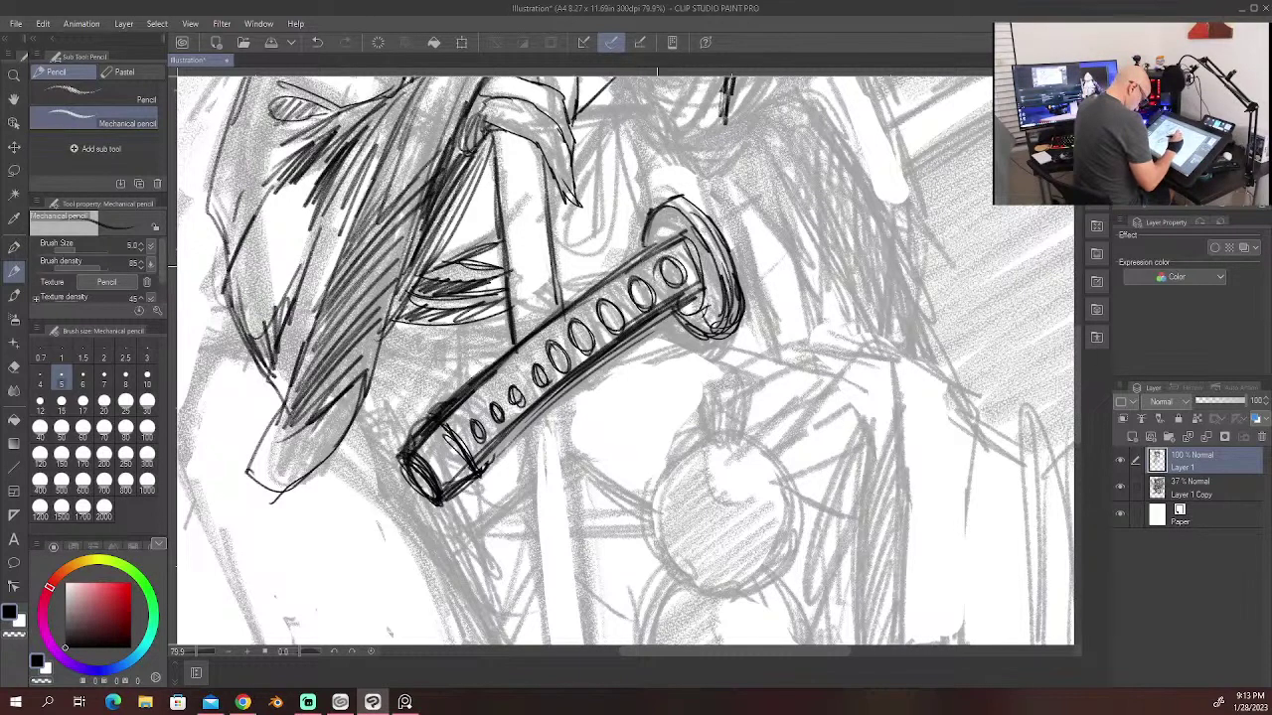
pyautogui.moveTo(521, 383); pyautogui.dragTo(511, 408)
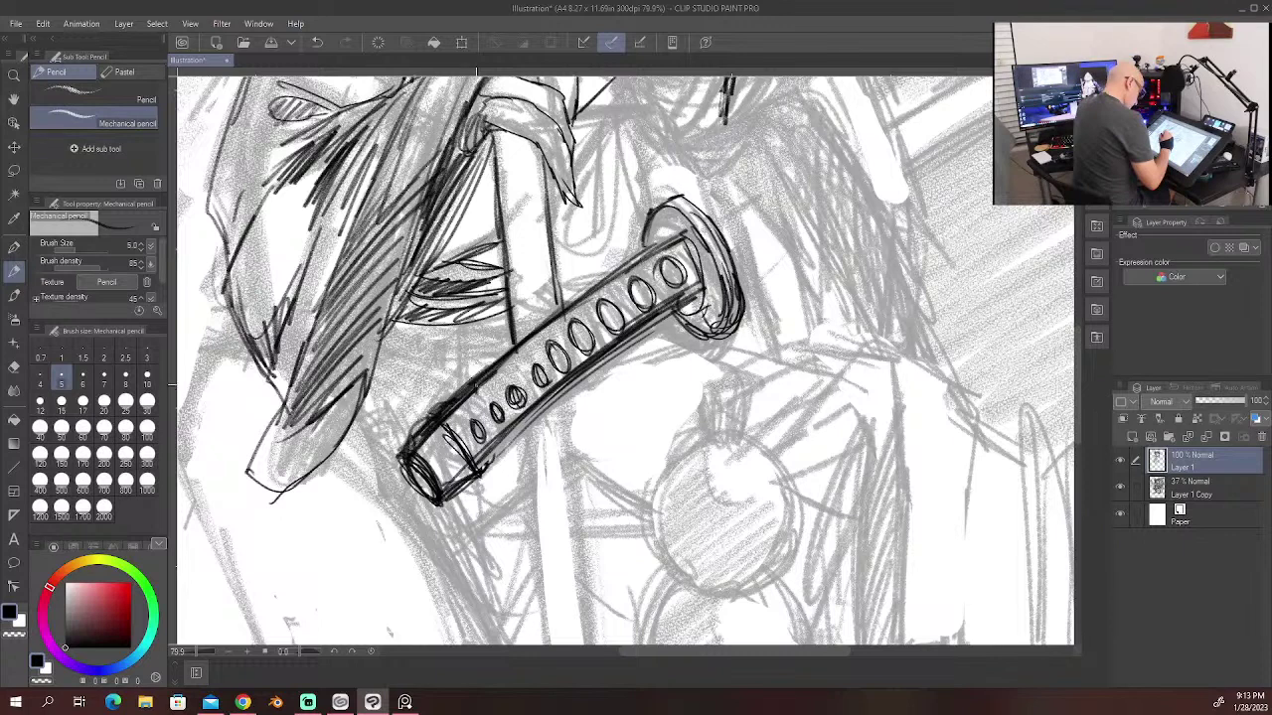
# Step: Draw slanted wrapping lines across the handle between the small ovals nearest the pommel
pyautogui.moveTo(477, 384)
pyautogui.mouseDown()
pyautogui.moveTo(476, 441)
pyautogui.moveTo(498, 441)
pyautogui.moveTo(481, 397)
pyautogui.moveTo(520, 436)
pyautogui.moveTo(489, 443)
pyautogui.mouseUp()
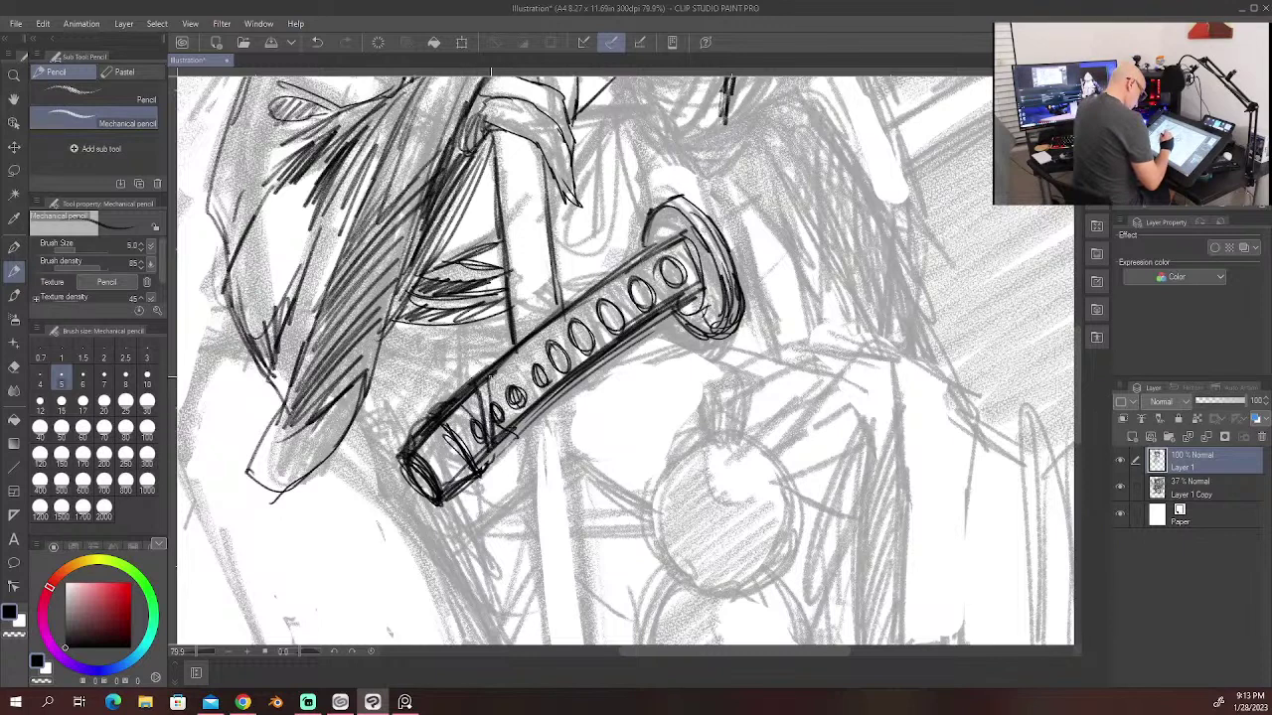
pyautogui.moveTo(490, 383); pyautogui.dragTo(511, 404)
pyautogui.moveTo(501, 397)
pyautogui.mouseDown()
pyautogui.moveTo(523, 411)
pyautogui.moveTo(500, 405)
pyautogui.mouseUp()
pyautogui.moveTo(502, 412); pyautogui.dragTo(505, 431)
pyautogui.moveTo(521, 349)
pyautogui.mouseDown()
pyautogui.moveTo(511, 388)
pyautogui.moveTo(495, 391)
pyautogui.moveTo(542, 400)
pyautogui.moveTo(527, 396)
pyautogui.mouseUp()
pyautogui.moveTo(523, 354)
pyautogui.mouseDown()
pyautogui.moveTo(528, 413)
pyautogui.moveTo(523, 396)
pyautogui.mouseUp()
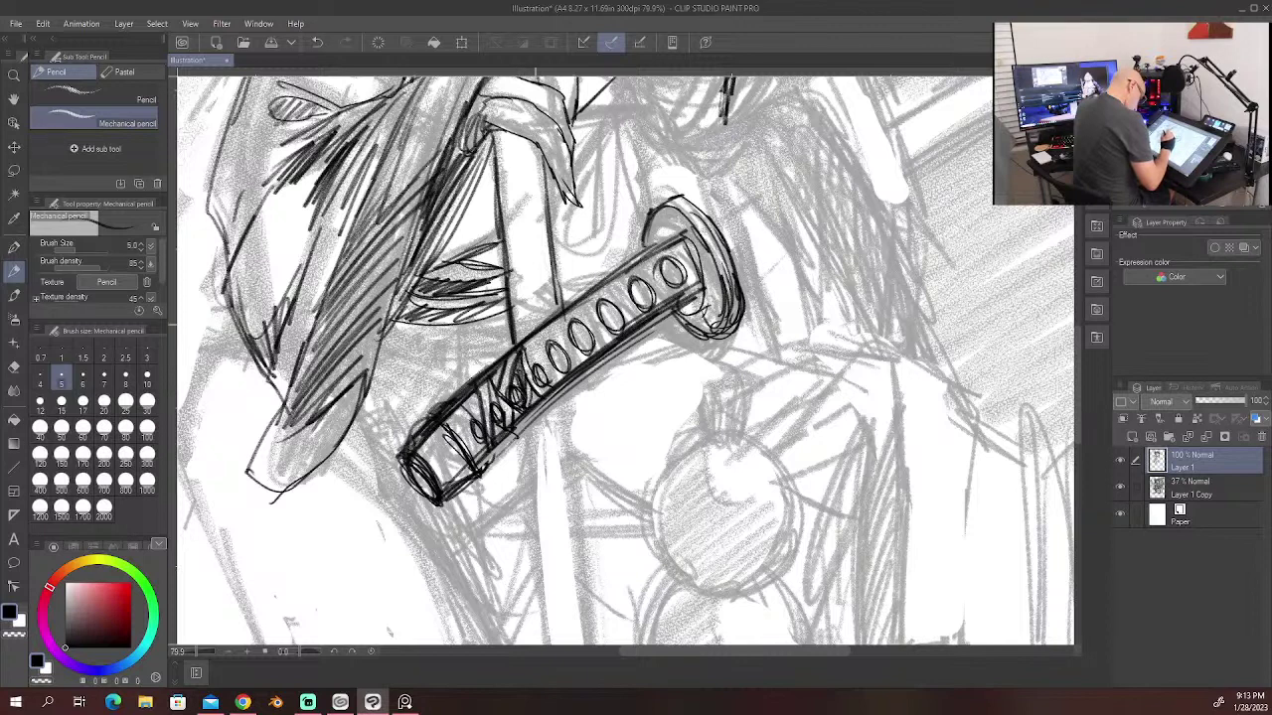
# Step: Continue the slanted wrapping lines between the larger ovals along the second sword's handle up to the guard
pyautogui.moveTo(555, 349)
pyautogui.mouseDown()
pyautogui.moveTo(529, 379)
pyautogui.moveTo(542, 377)
pyautogui.mouseUp()
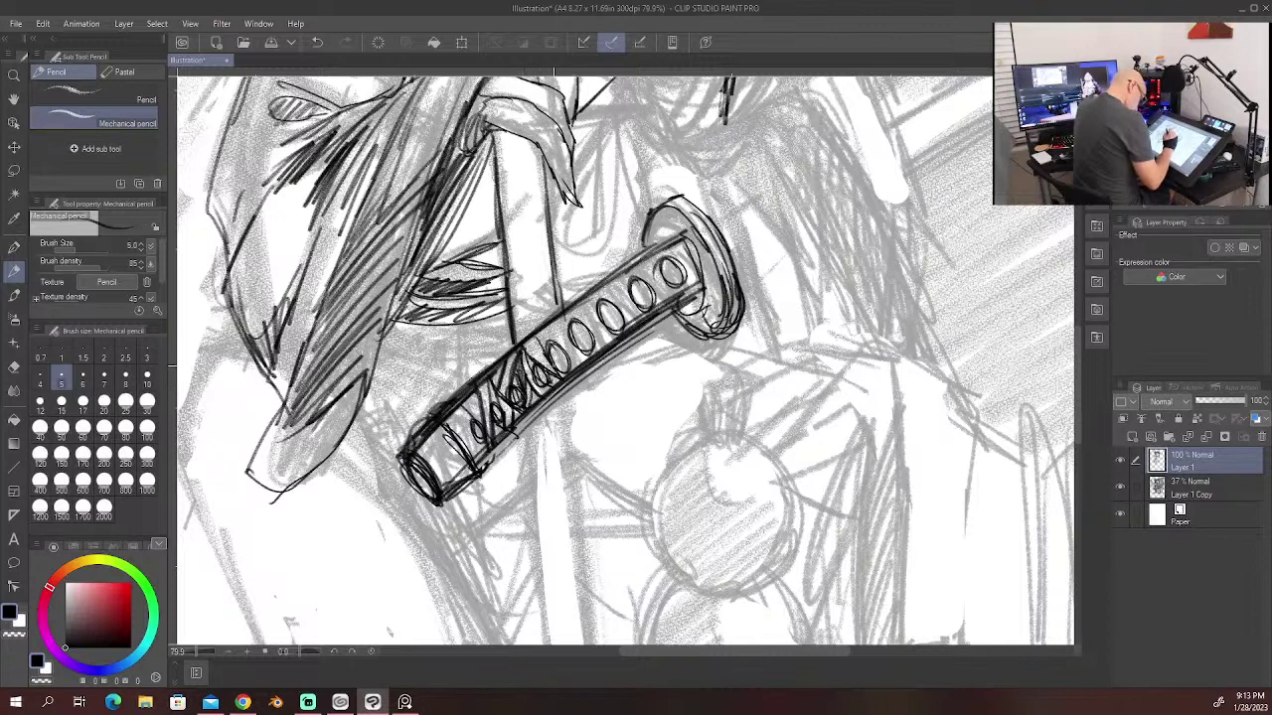
pyautogui.moveTo(548, 321); pyautogui.dragTo(548, 368)
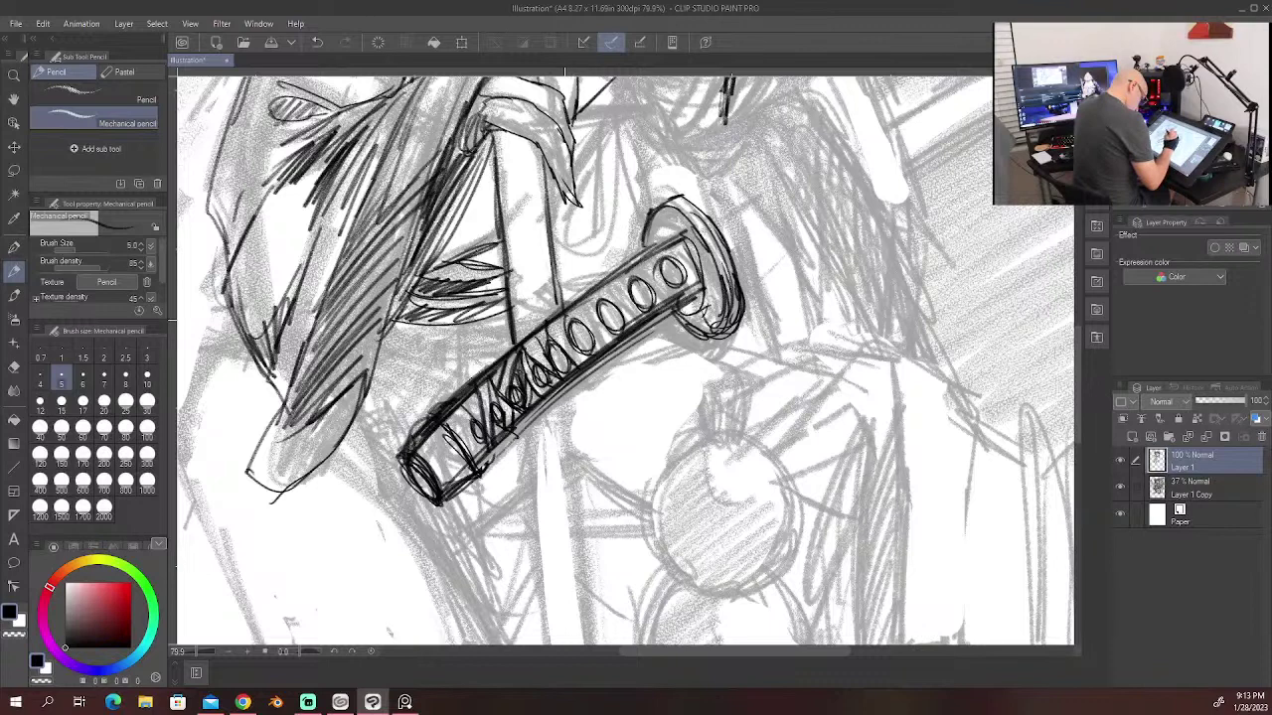
pyautogui.moveTo(566, 312); pyautogui.dragTo(572, 358)
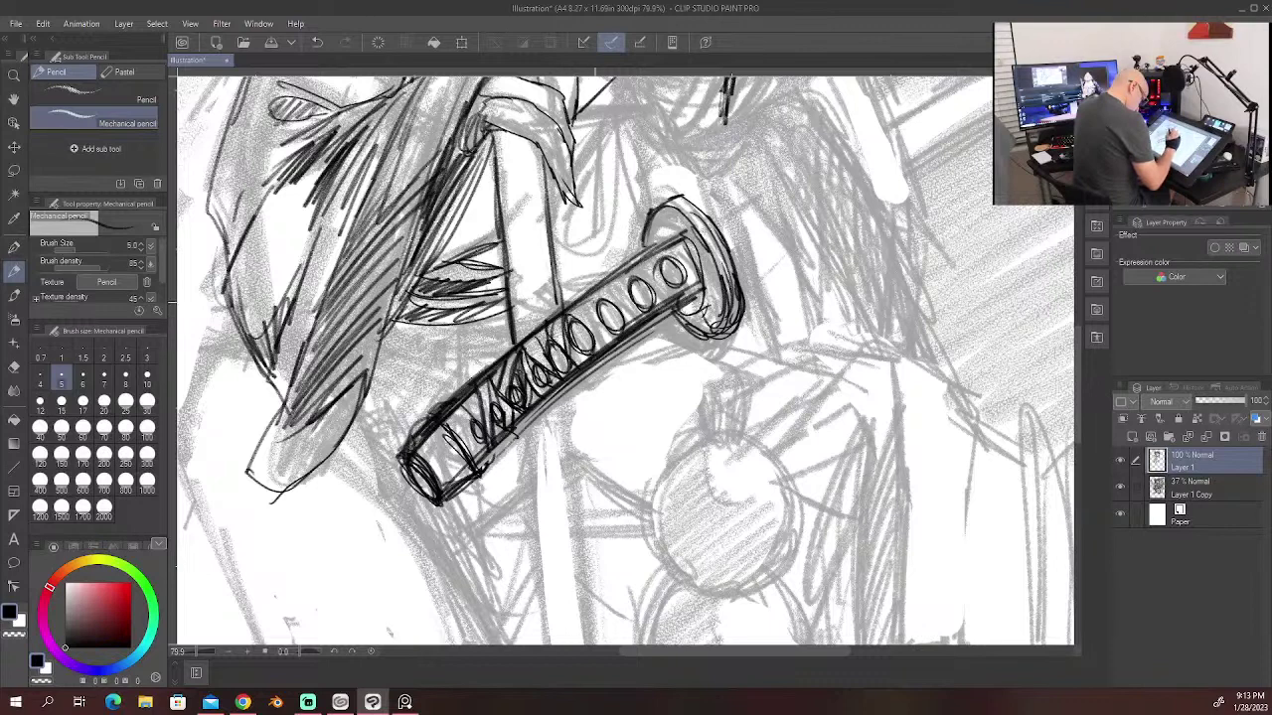
pyautogui.moveTo(596, 292); pyautogui.dragTo(594, 356)
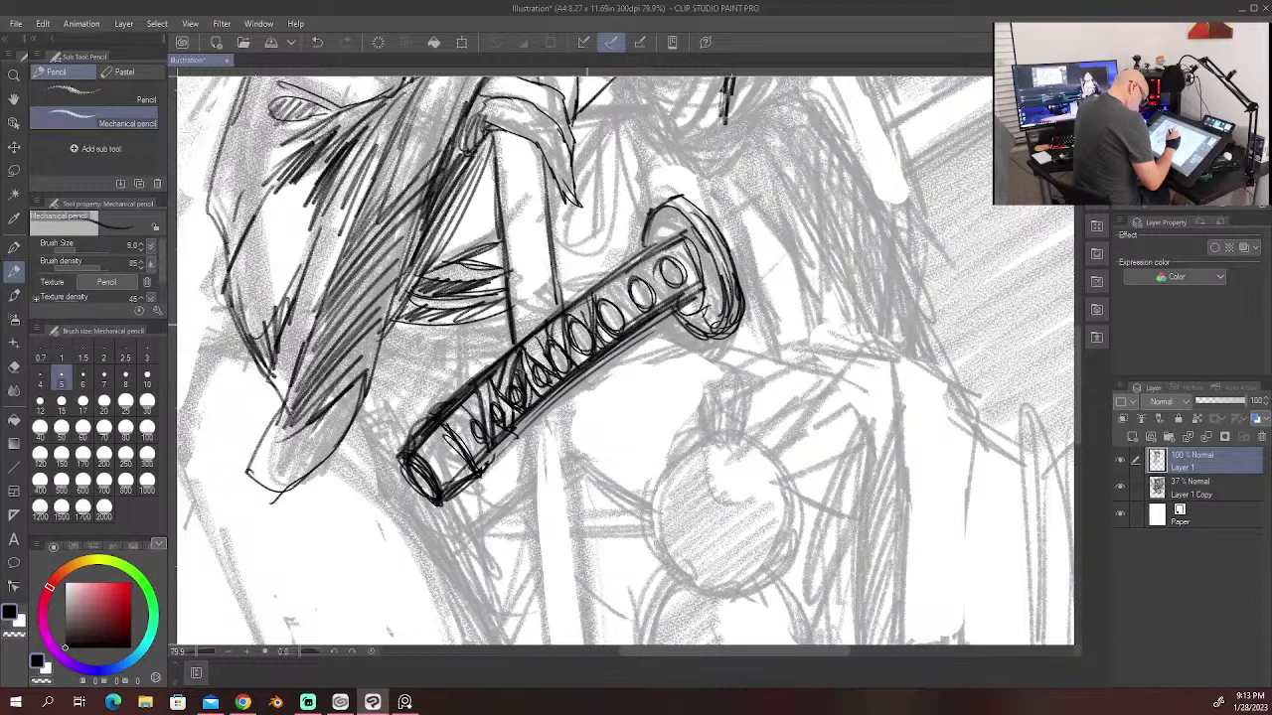
pyautogui.moveTo(629, 292); pyautogui.dragTo(598, 332)
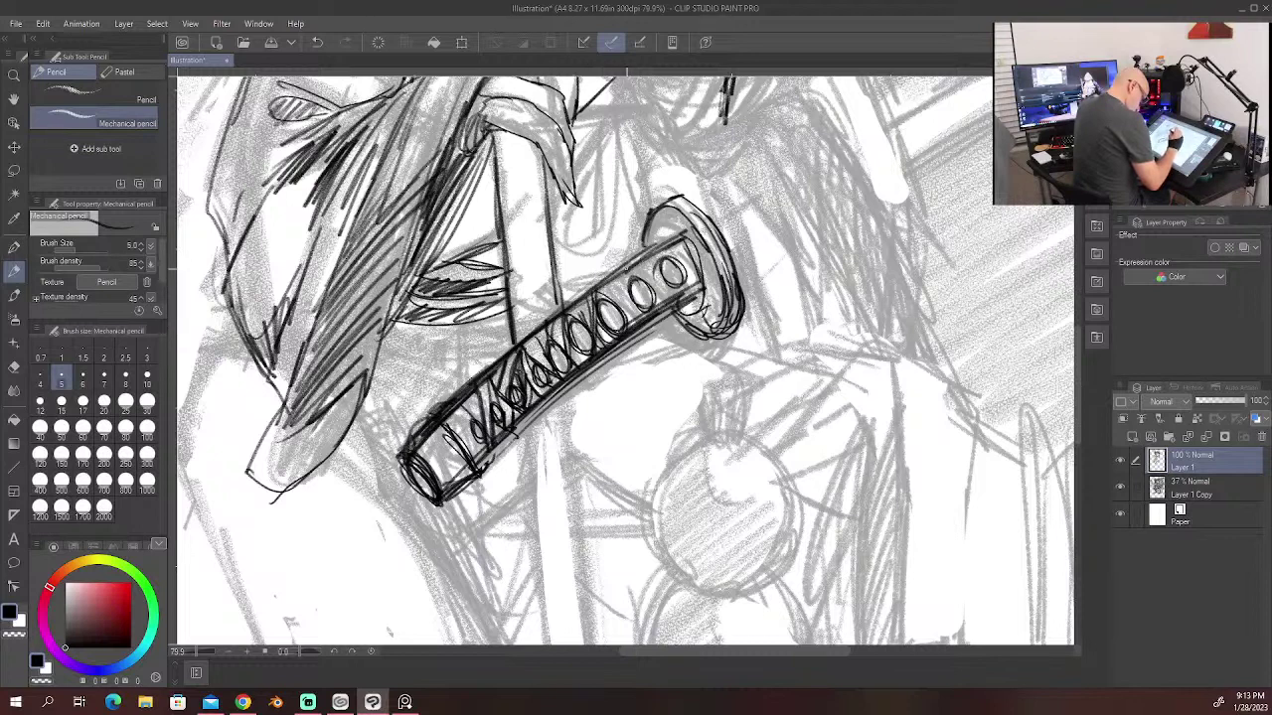
pyautogui.moveTo(627, 268); pyautogui.dragTo(628, 324)
pyautogui.moveTo(626, 268)
pyautogui.mouseDown()
pyautogui.moveTo(622, 328)
pyautogui.moveTo(622, 313)
pyautogui.mouseUp()
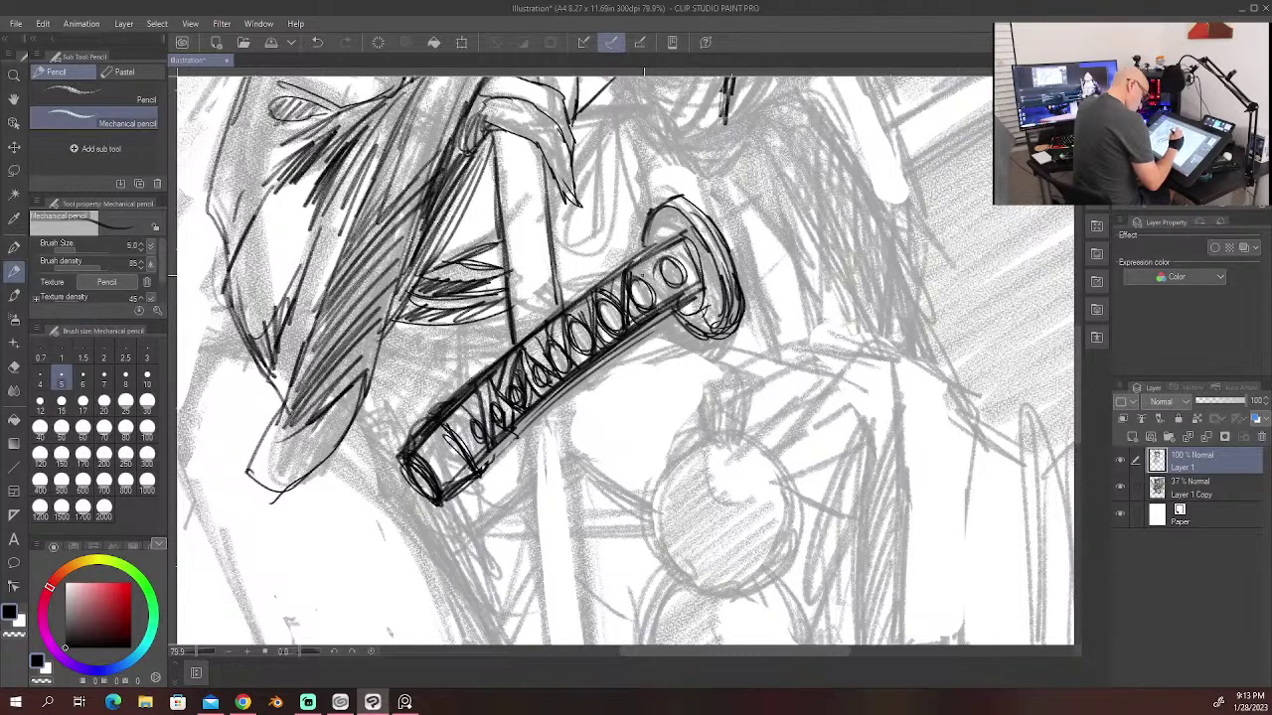
pyautogui.moveTo(655, 283); pyautogui.dragTo(644, 308)
pyautogui.moveTo(679, 253)
pyautogui.mouseDown()
pyautogui.moveTo(662, 304)
pyautogui.moveTo(634, 290)
pyautogui.moveTo(662, 298)
pyautogui.mouseUp()
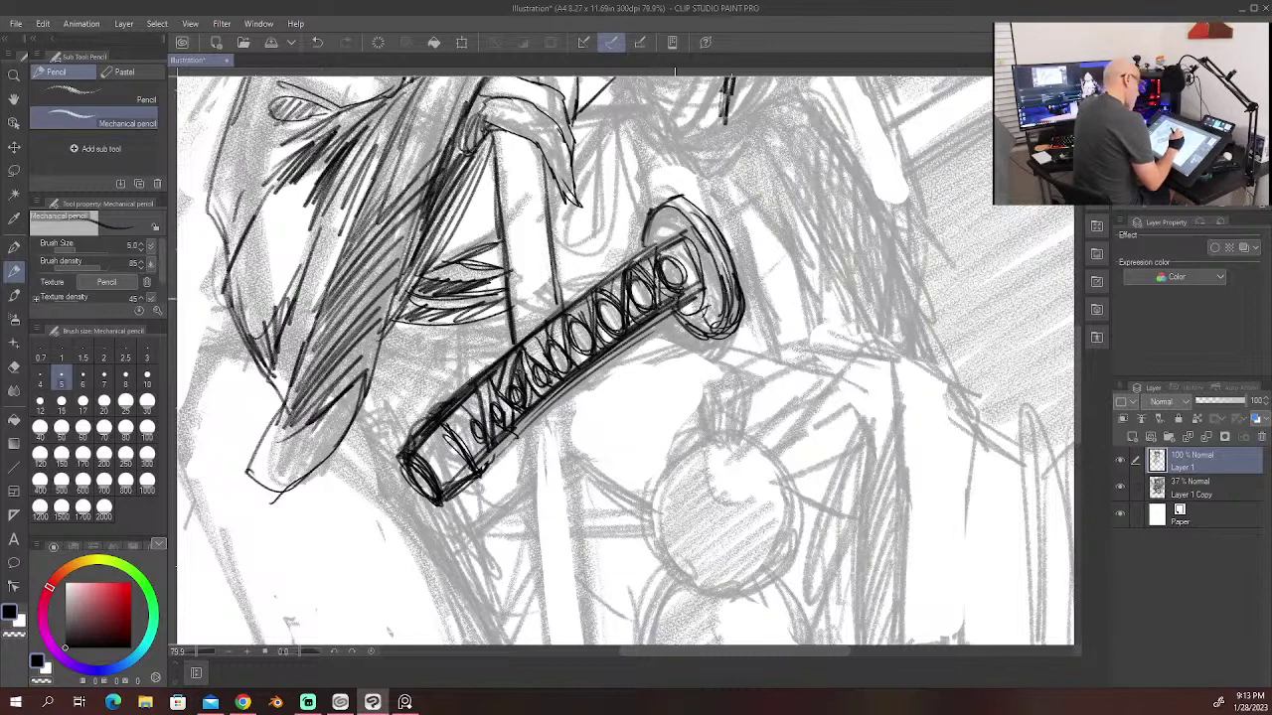
pyautogui.moveTo(692, 249); pyautogui.dragTo(668, 280)
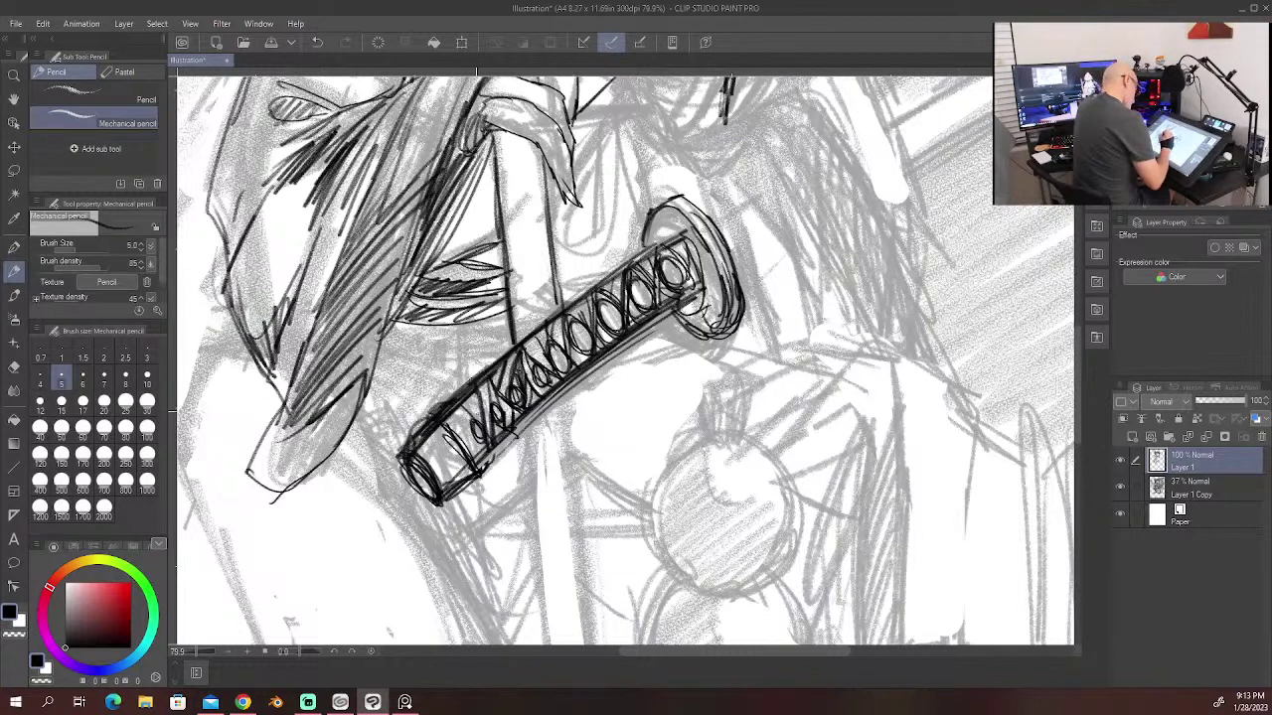
# Step: Add short dark wrapping strokes in the gap between the pommel cap's band and the first oval on the handle
pyautogui.moveTo(465, 423); pyautogui.dragTo(449, 439)
pyautogui.moveTo(475, 435); pyautogui.dragTo(463, 459)
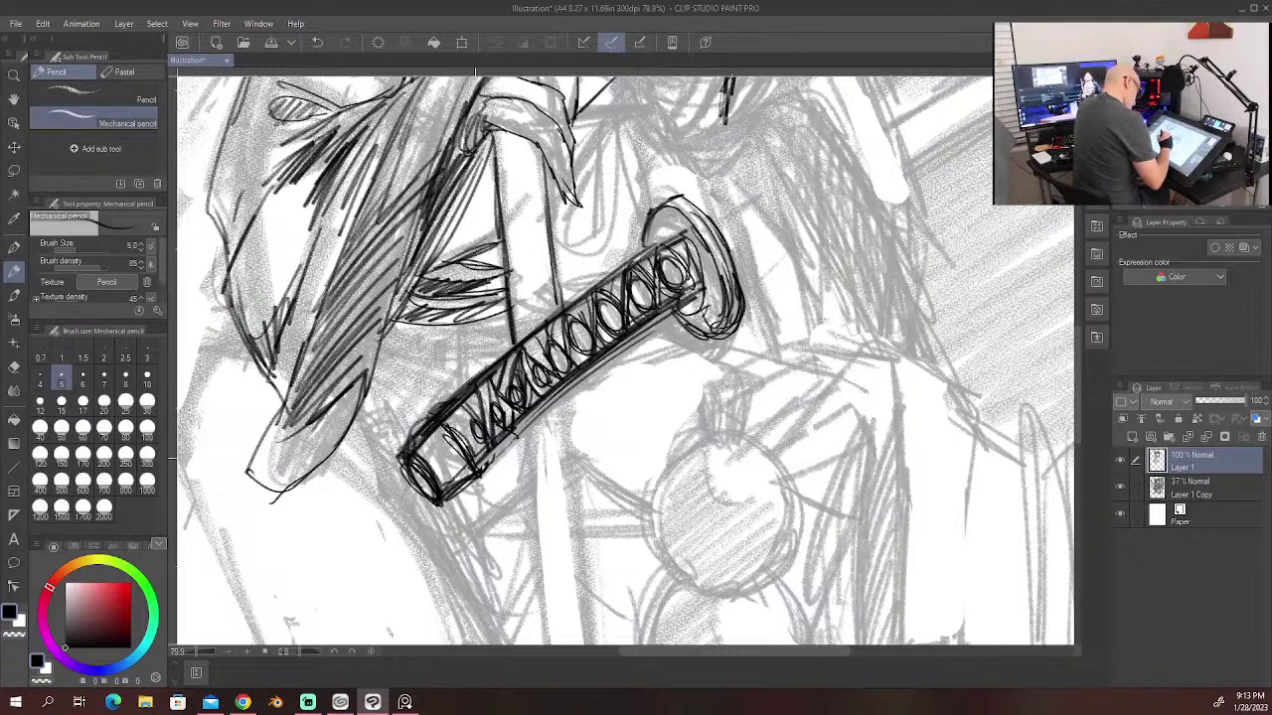
pyautogui.moveTo(471, 403); pyautogui.dragTo(463, 426)
pyautogui.moveTo(477, 439); pyautogui.dragTo(472, 459)
pyautogui.moveTo(477, 405); pyautogui.dragTo(463, 455)
pyautogui.moveTo(485, 440); pyautogui.dragTo(455, 459)
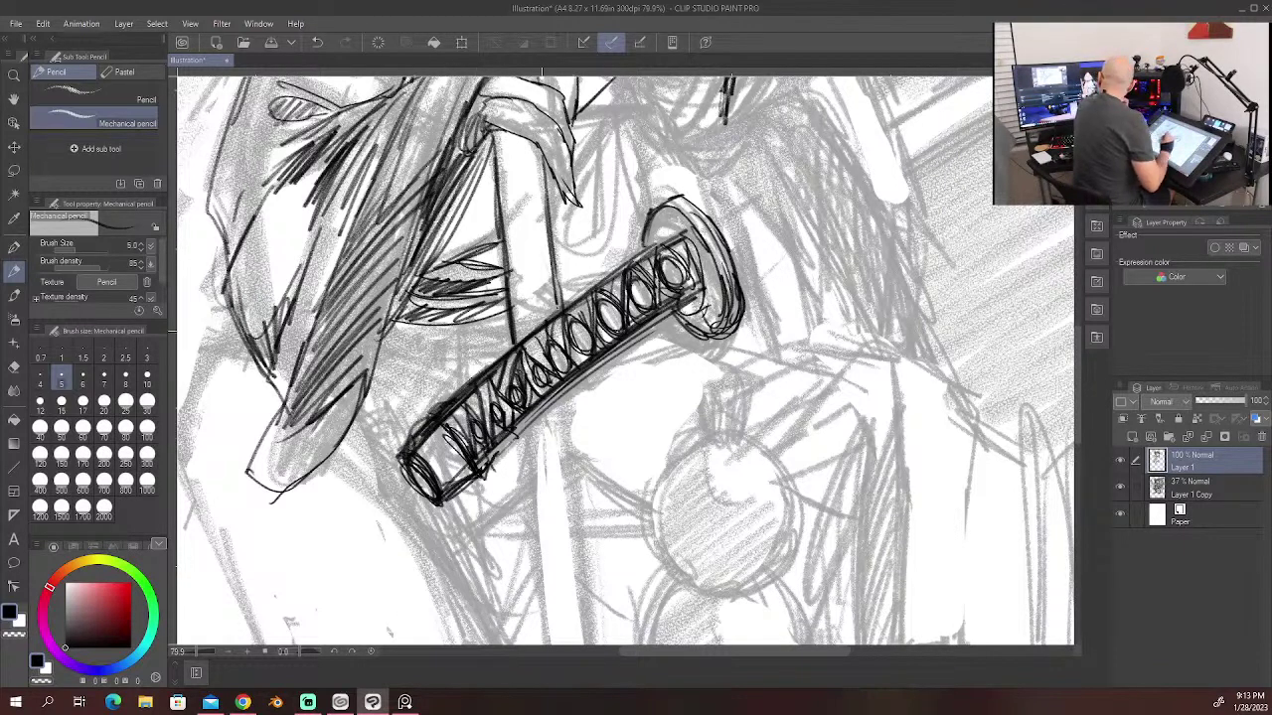
# Step: Darken the handle's end where it meets the guard, and draw small oval openings in the guard's face above and below it
pyautogui.moveTo(689, 245)
pyautogui.mouseDown()
pyautogui.moveTo(660, 298)
pyautogui.moveTo(660, 246)
pyautogui.moveTo(696, 288)
pyautogui.moveTo(684, 296)
pyautogui.mouseUp()
pyautogui.moveTo(712, 266); pyautogui.dragTo(701, 289)
pyautogui.moveTo(693, 233)
pyautogui.mouseDown()
pyautogui.moveTo(684, 251)
pyautogui.moveTo(701, 286)
pyautogui.mouseUp()
pyautogui.moveTo(693, 233); pyautogui.dragTo(683, 258)
pyautogui.moveTo(686, 237)
pyautogui.mouseDown()
pyautogui.moveTo(673, 246)
pyautogui.moveTo(661, 230)
pyautogui.mouseUp()
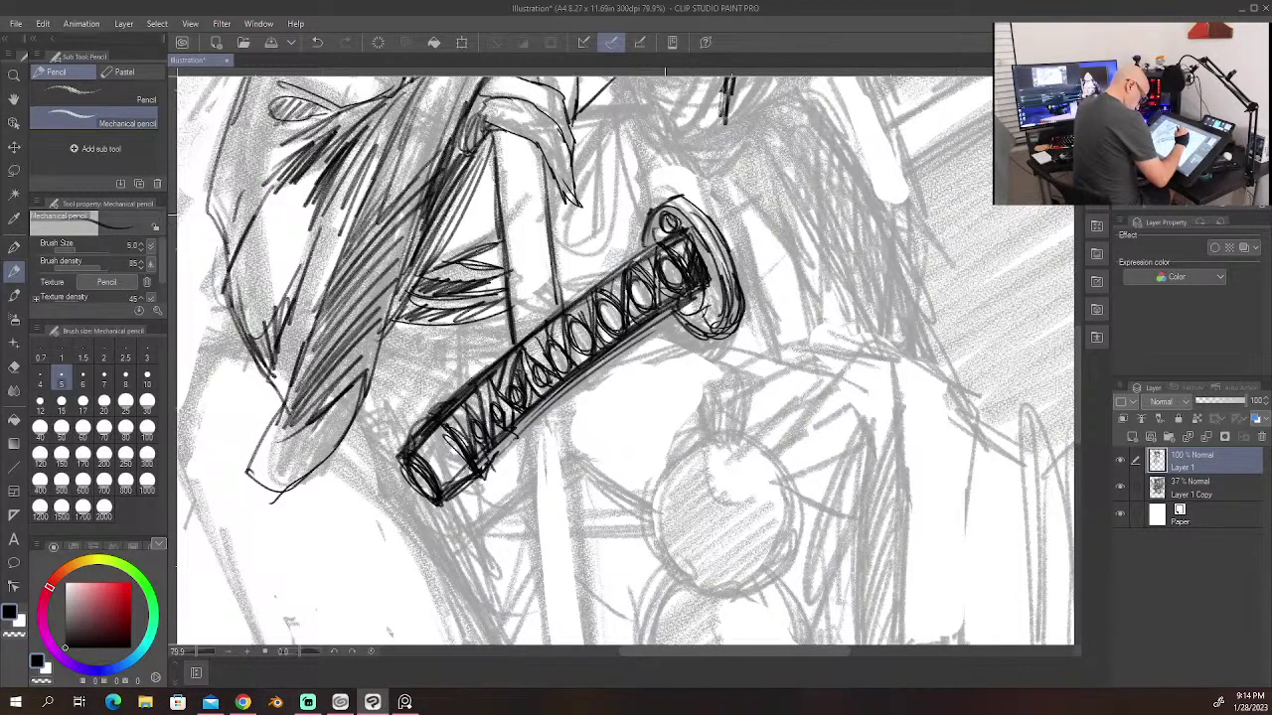
pyautogui.moveTo(713, 304); pyautogui.dragTo(700, 324)
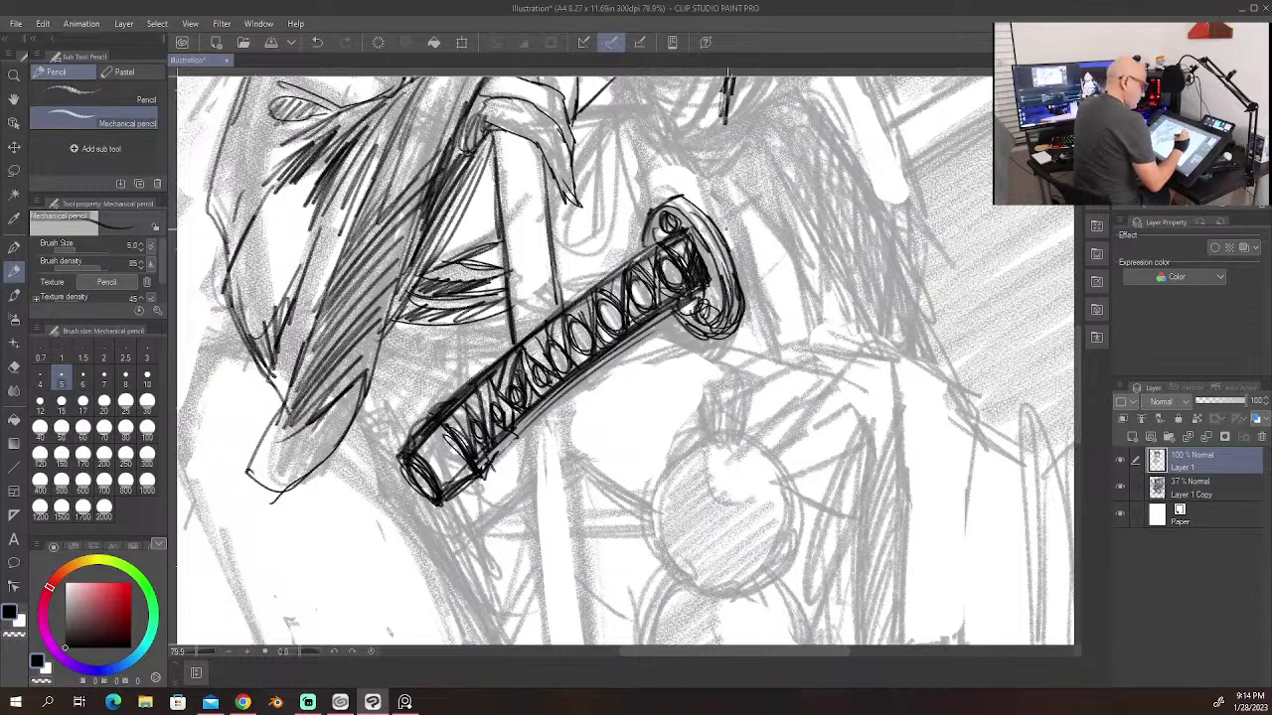
# Step: Draw the robe and belt lines around the second sword: folds beyond the guard, along both handle edges, and across the waist
pyautogui.moveTo(711, 226)
pyautogui.mouseDown()
pyautogui.moveTo(753, 200)
pyautogui.moveTo(765, 328)
pyautogui.moveTo(759, 303)
pyautogui.moveTo(746, 308)
pyautogui.moveTo(771, 318)
pyautogui.moveTo(785, 378)
pyautogui.mouseUp()
pyautogui.moveTo(553, 282); pyautogui.dragTo(636, 259)
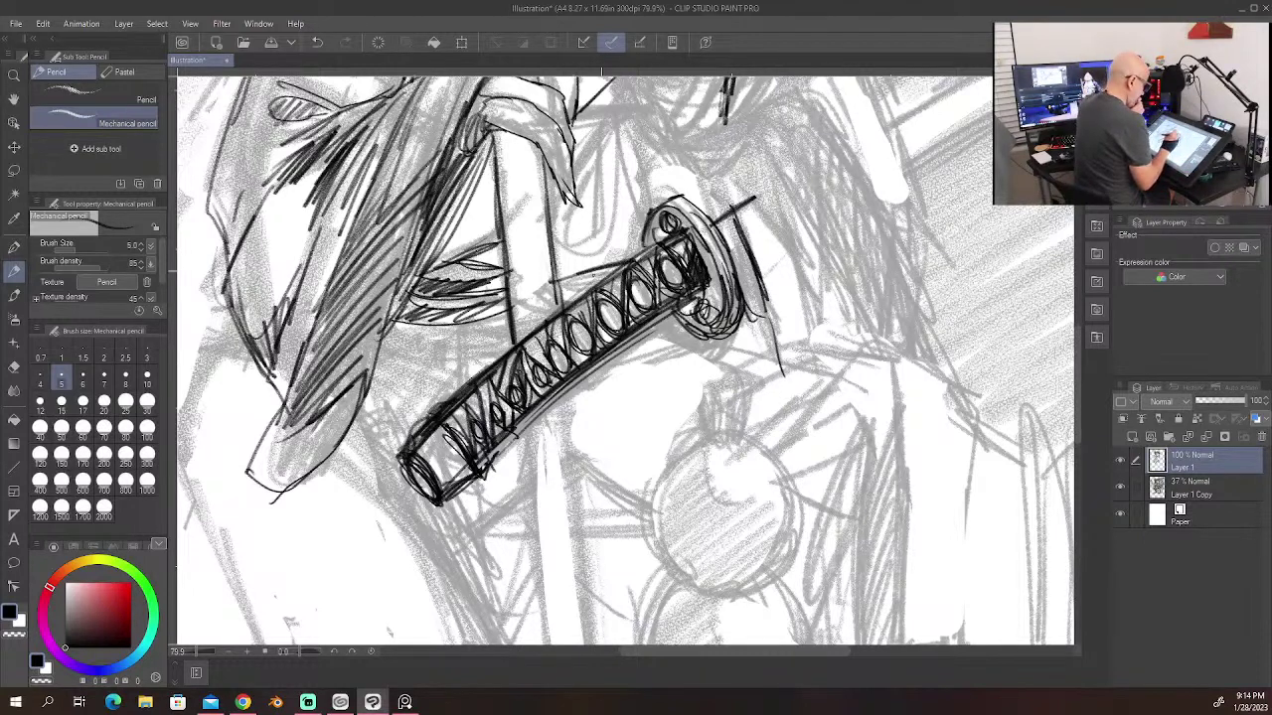
pyautogui.moveTo(555, 304); pyautogui.dragTo(616, 274)
pyautogui.moveTo(379, 320)
pyautogui.mouseDown()
pyautogui.moveTo(401, 347)
pyautogui.moveTo(510, 354)
pyautogui.moveTo(517, 324)
pyautogui.mouseUp()
pyautogui.moveTo(379, 342)
pyautogui.mouseDown()
pyautogui.moveTo(499, 354)
pyautogui.moveTo(484, 366)
pyautogui.moveTo(500, 368)
pyautogui.mouseUp()
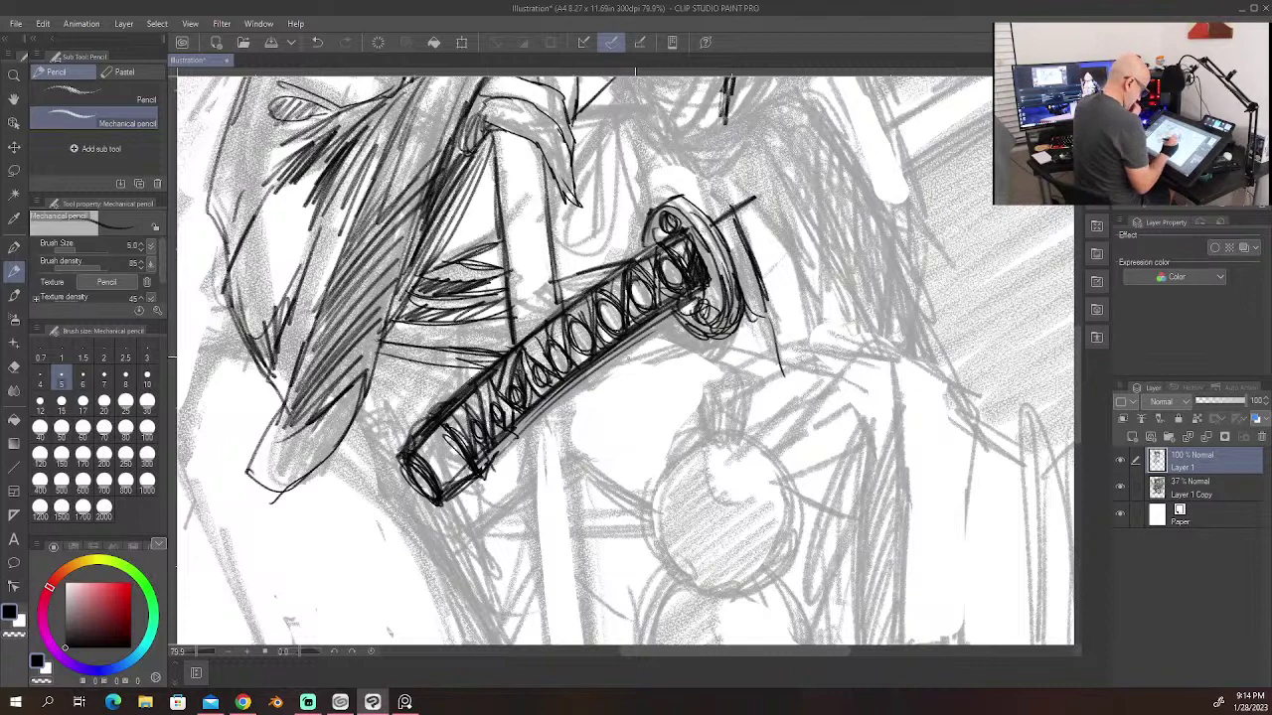
pyautogui.moveTo(594, 368); pyautogui.dragTo(686, 325)
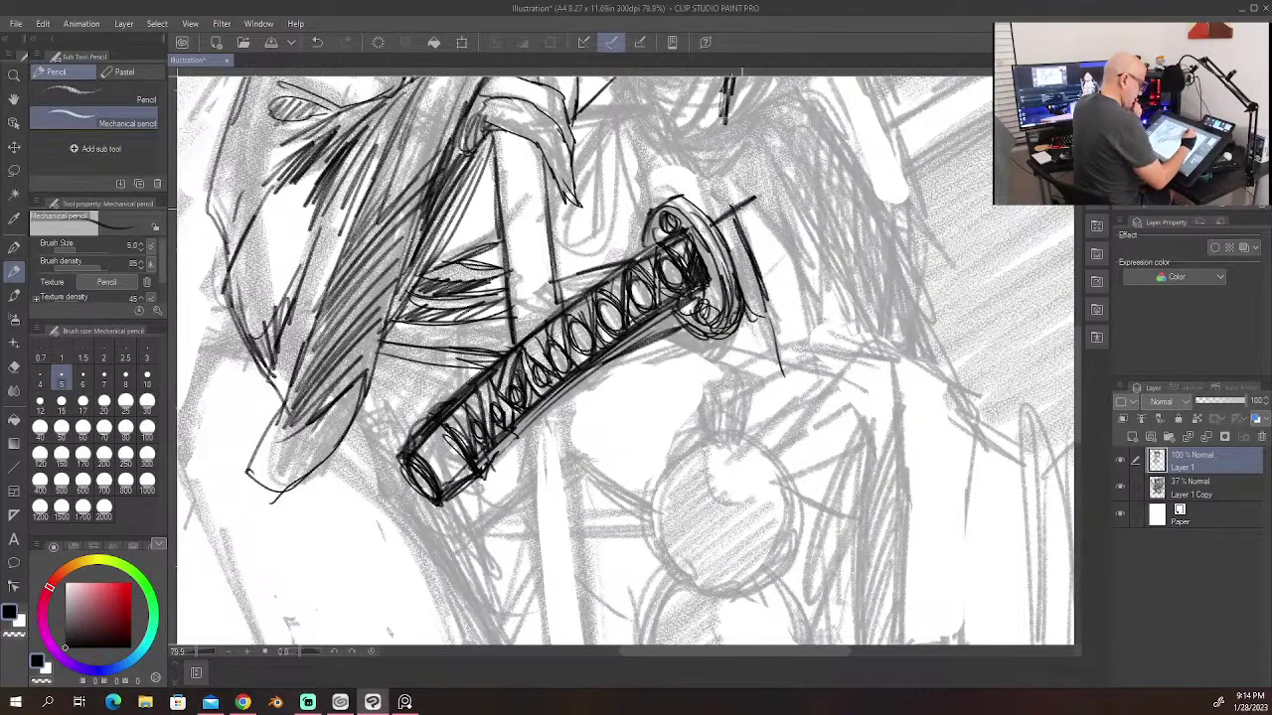
pyautogui.moveTo(737, 215); pyautogui.dragTo(782, 394)
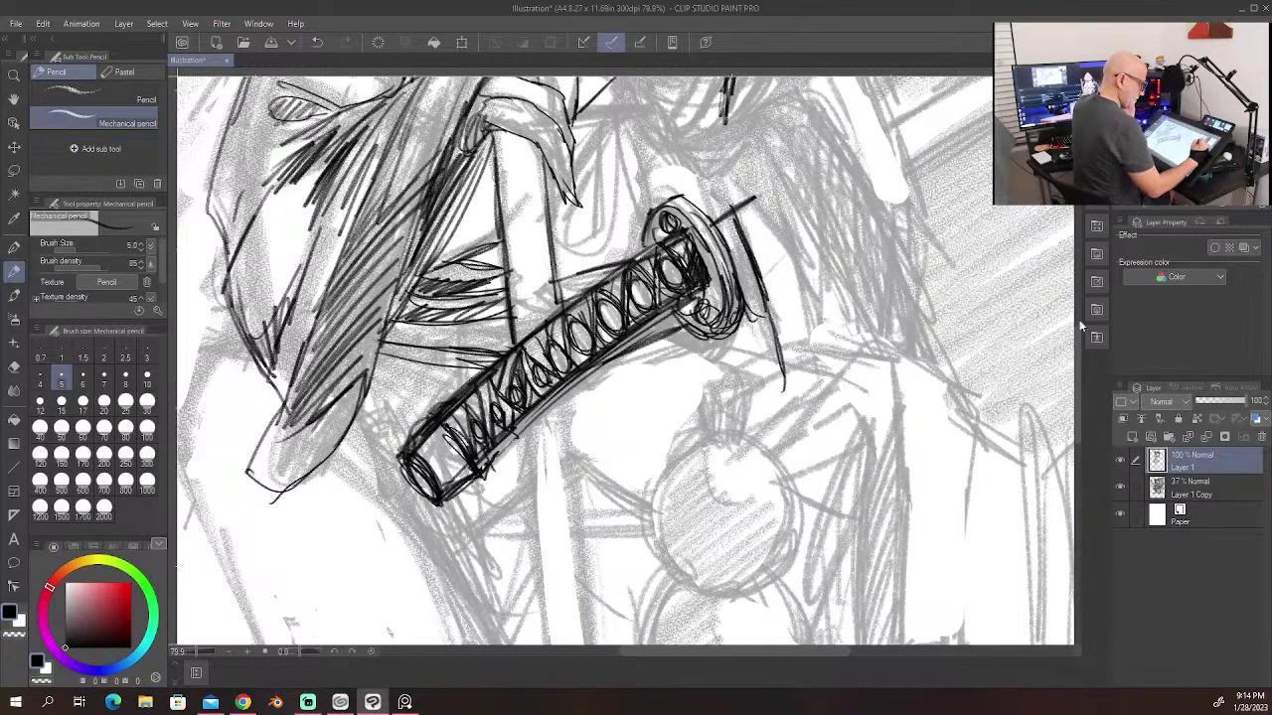
# Step: Ink the outer contour of the bowl-side sleeve from the shoulder down to its lower end, doubling the shoulder line
pyautogui.moveTo(1080, 330); pyautogui.dragTo(1080, 280)
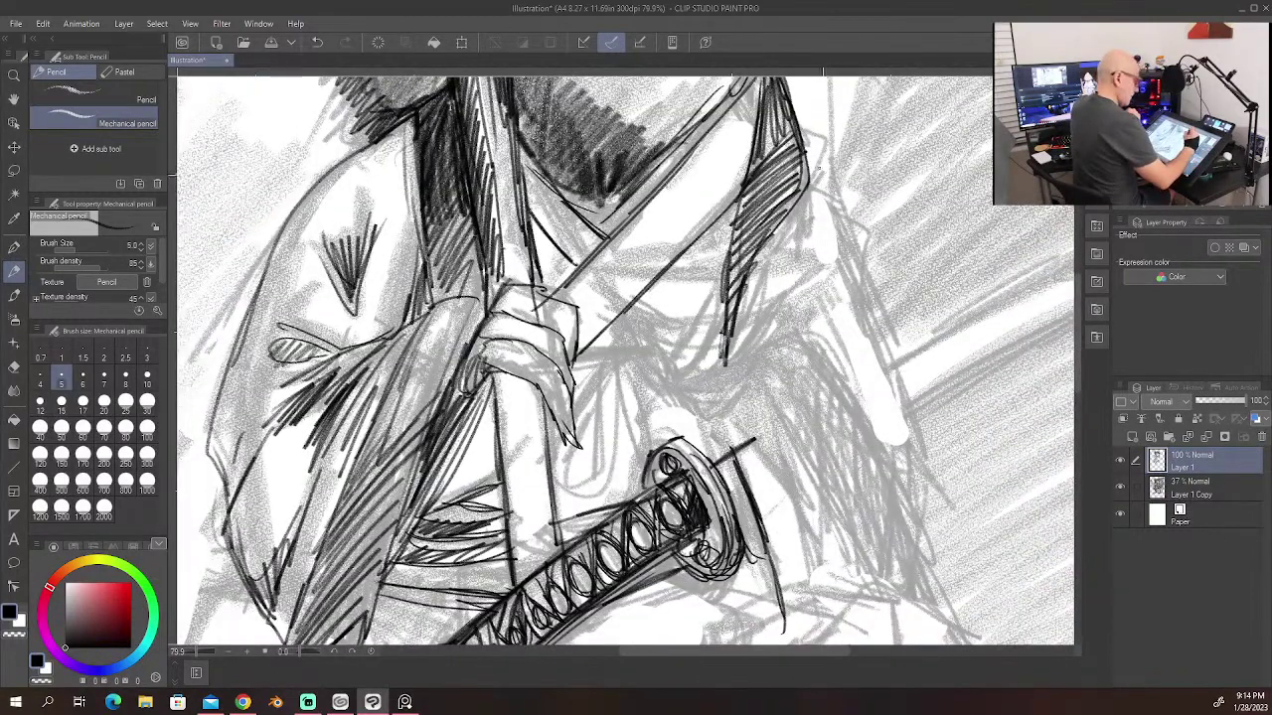
pyautogui.moveTo(809, 155); pyautogui.dragTo(854, 221)
pyautogui.moveTo(806, 139); pyautogui.dragTo(850, 195)
pyautogui.moveTo(817, 160); pyautogui.dragTo(854, 215)
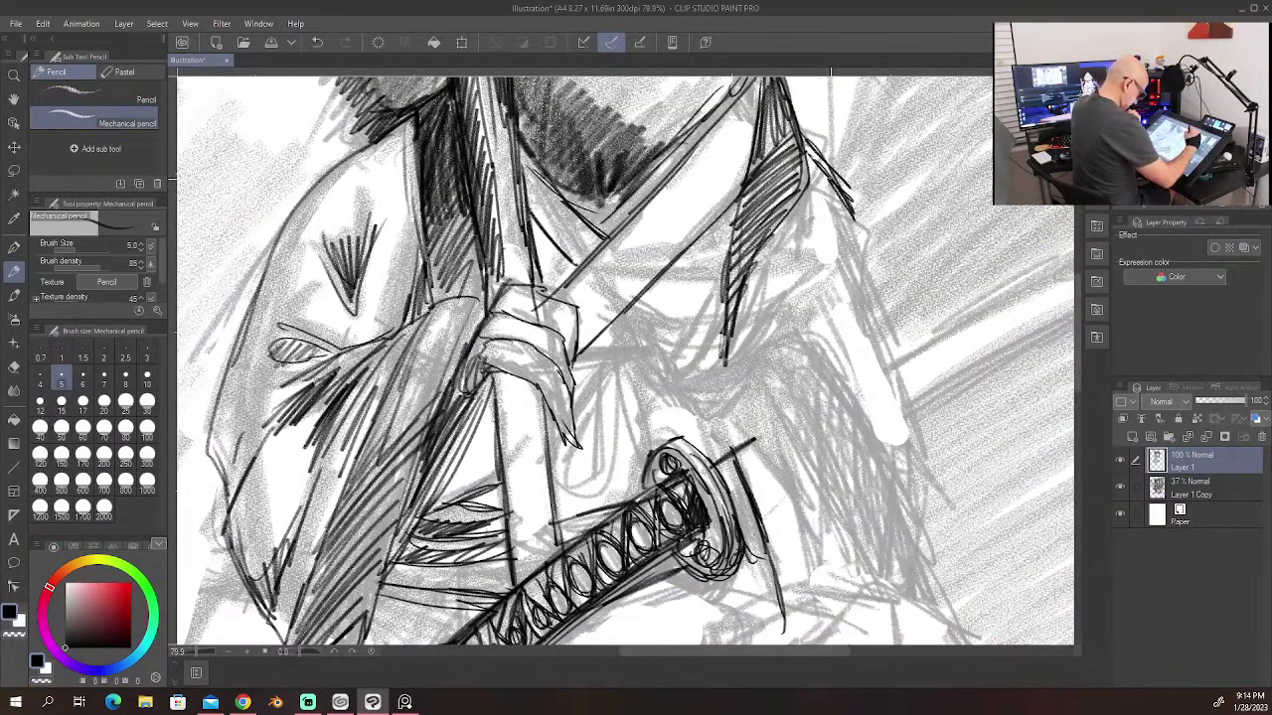
pyautogui.moveTo(786, 117)
pyautogui.mouseDown()
pyautogui.moveTo(850, 202)
pyautogui.moveTo(902, 390)
pyautogui.mouseUp()
pyautogui.moveTo(879, 332); pyautogui.dragTo(906, 429)
pyautogui.moveTo(894, 389); pyautogui.dragTo(912, 459)
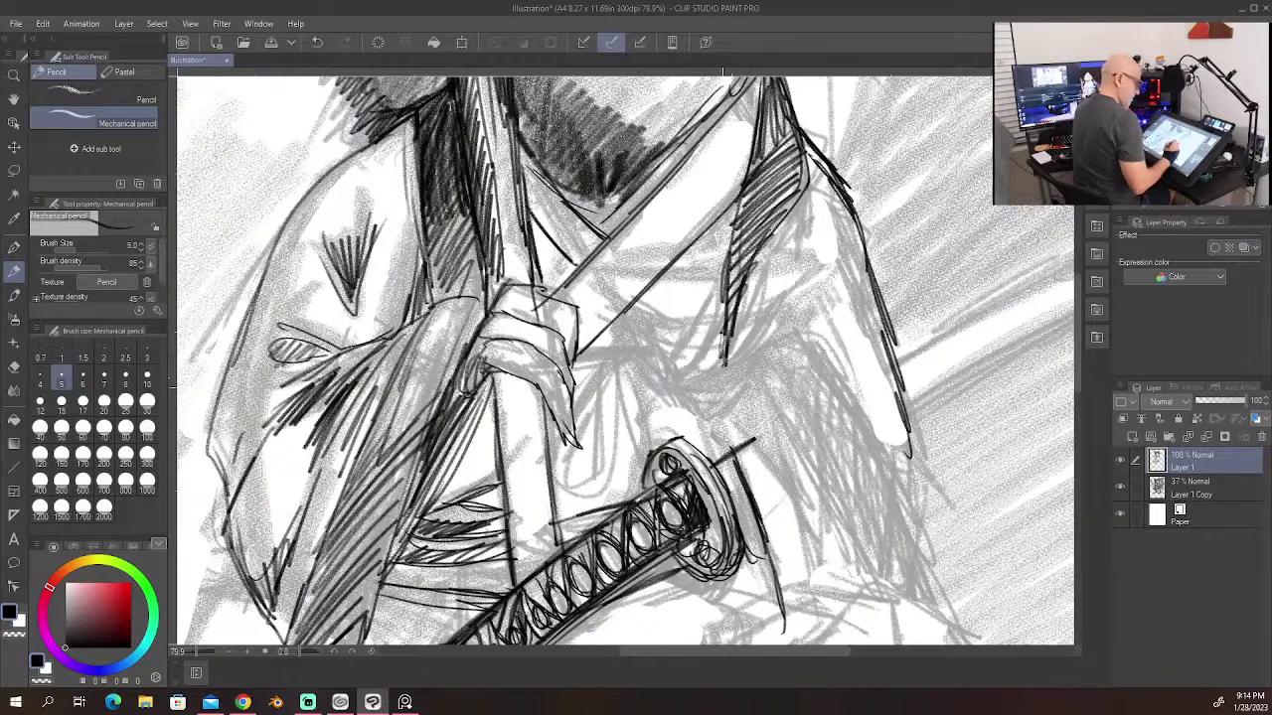
# Step: Outline the first fingers of the hand in front of the chest, with rounded tips pointing downward
pyautogui.moveTo(693, 361)
pyautogui.mouseDown()
pyautogui.moveTo(722, 294)
pyautogui.moveTo(685, 326)
pyautogui.moveTo(691, 370)
pyautogui.moveTo(721, 274)
pyautogui.mouseUp()
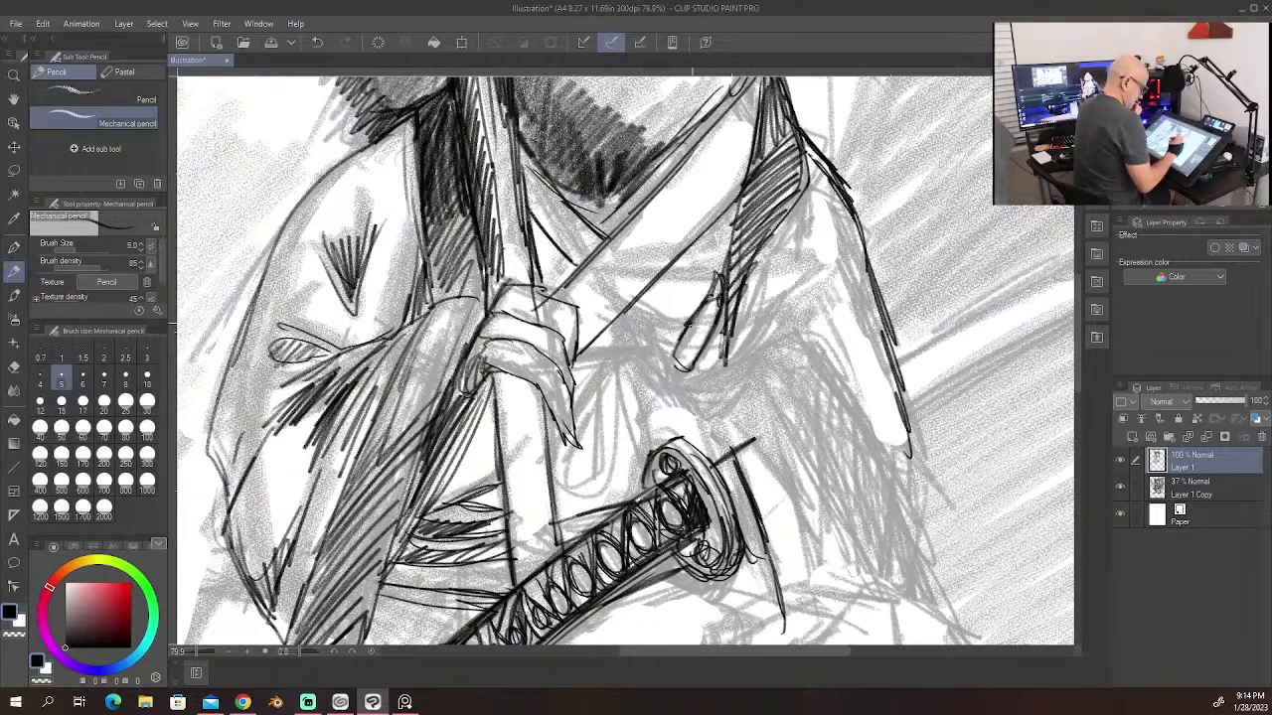
pyautogui.moveTo(679, 324); pyautogui.dragTo(688, 366)
pyautogui.moveTo(694, 372)
pyautogui.mouseDown()
pyautogui.moveTo(721, 361)
pyautogui.moveTo(757, 268)
pyautogui.mouseUp()
pyautogui.moveTo(755, 271); pyautogui.dragTo(704, 330)
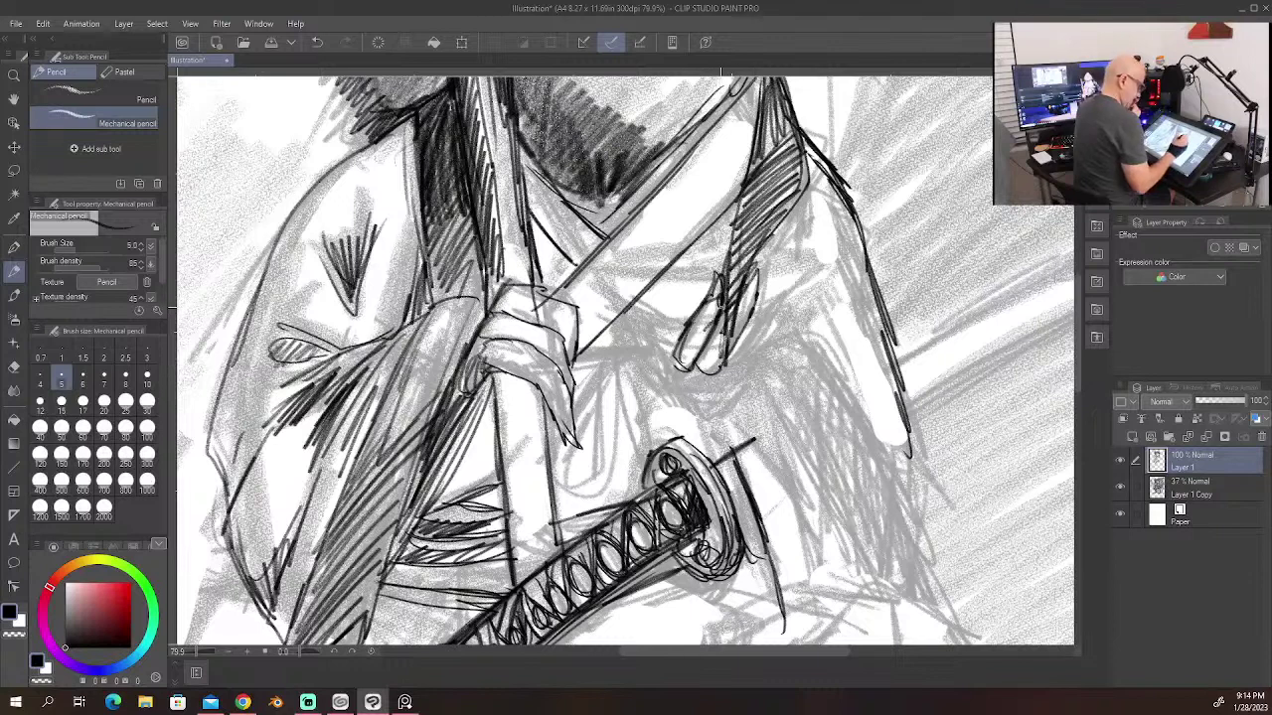
# Step: Erase the lower collar hatching and the robe's edge line where they cross the hand and bowl area
pyautogui.moveTo(737, 276)
pyautogui.mouseDown()
pyautogui.moveTo(731, 314)
pyautogui.moveTo(748, 300)
pyautogui.mouseUp()
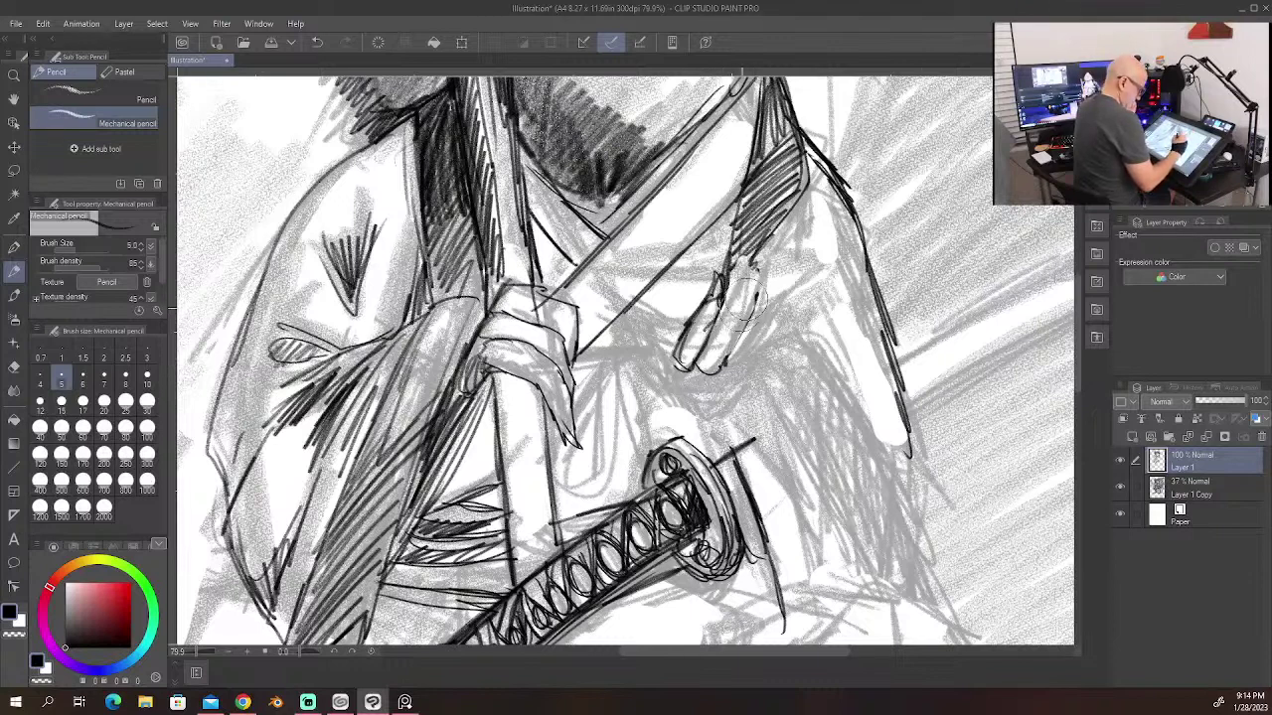
pyautogui.hotkey('ctrl', 'z')
pyautogui.hotkey('ctrl', 'z')
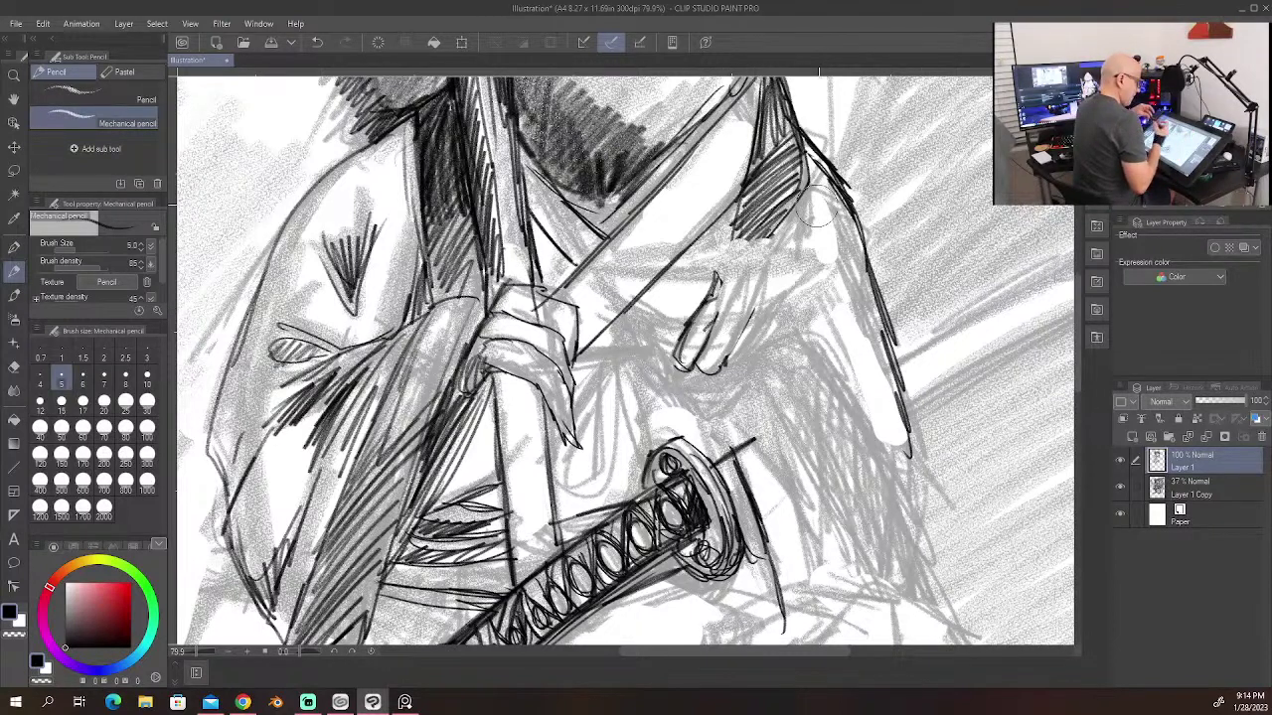
pyautogui.hotkey('ctrl', 'z')
pyautogui.hotkey('ctrl', 'z')
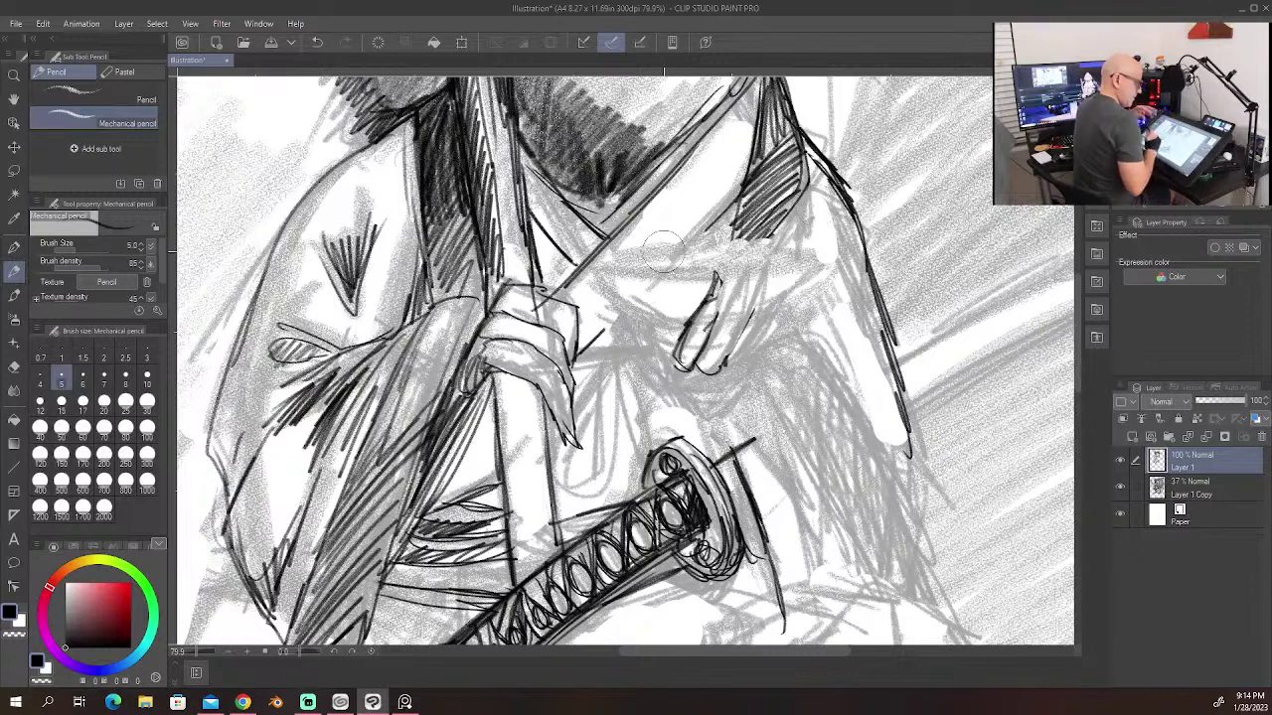
# Step: Complete the remaining fingers and draw the shallow bowl they hold, with a flat rim and curved underside
pyautogui.moveTo(718, 275)
pyautogui.mouseDown()
pyautogui.moveTo(700, 360)
pyautogui.moveTo(725, 365)
pyautogui.mouseUp()
pyautogui.moveTo(752, 292); pyautogui.dragTo(727, 364)
pyautogui.moveTo(752, 262)
pyautogui.mouseDown()
pyautogui.moveTo(716, 326)
pyautogui.moveTo(775, 288)
pyautogui.moveTo(773, 256)
pyautogui.moveTo(743, 358)
pyautogui.moveTo(783, 296)
pyautogui.moveTo(767, 314)
pyautogui.mouseUp()
pyautogui.moveTo(636, 302)
pyautogui.mouseDown()
pyautogui.moveTo(694, 330)
pyautogui.moveTo(604, 268)
pyautogui.moveTo(686, 326)
pyautogui.mouseUp()
pyautogui.moveTo(608, 268)
pyautogui.mouseDown()
pyautogui.moveTo(821, 262)
pyautogui.moveTo(771, 306)
pyautogui.mouseUp()
pyautogui.moveTo(823, 264); pyautogui.dragTo(757, 304)
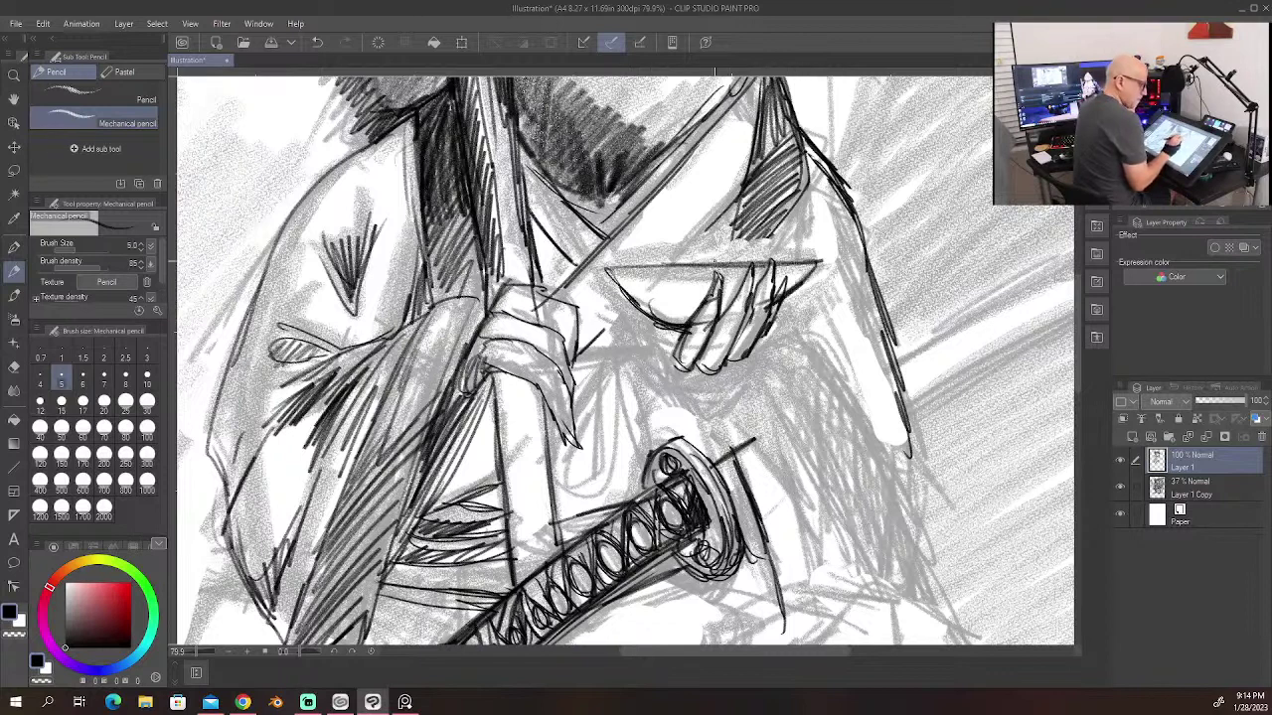
# Step: Reinforce the bowl's rim, redraw the robe's diagonal edge above and below the bowl, and extend the collar hatching to the rim
pyautogui.moveTo(612, 265); pyautogui.dragTo(747, 263)
pyautogui.moveTo(741, 191); pyautogui.dragTo(668, 267)
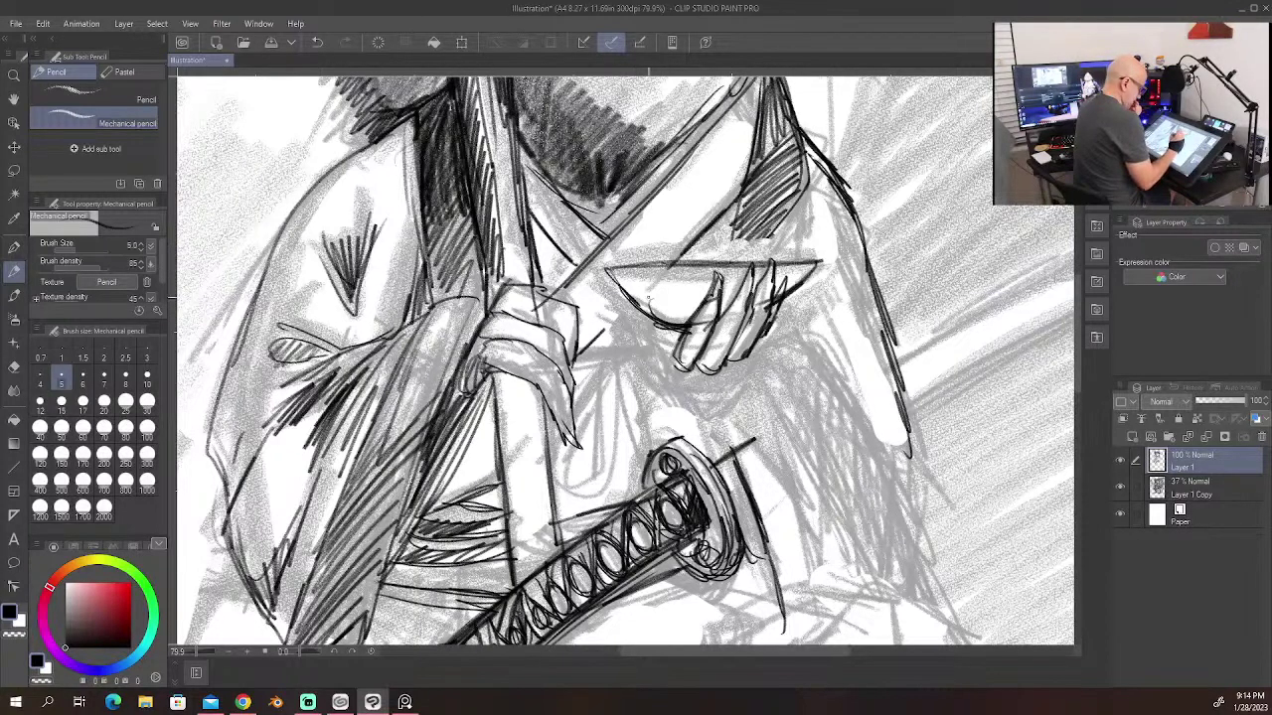
pyautogui.moveTo(630, 306); pyautogui.dragTo(575, 357)
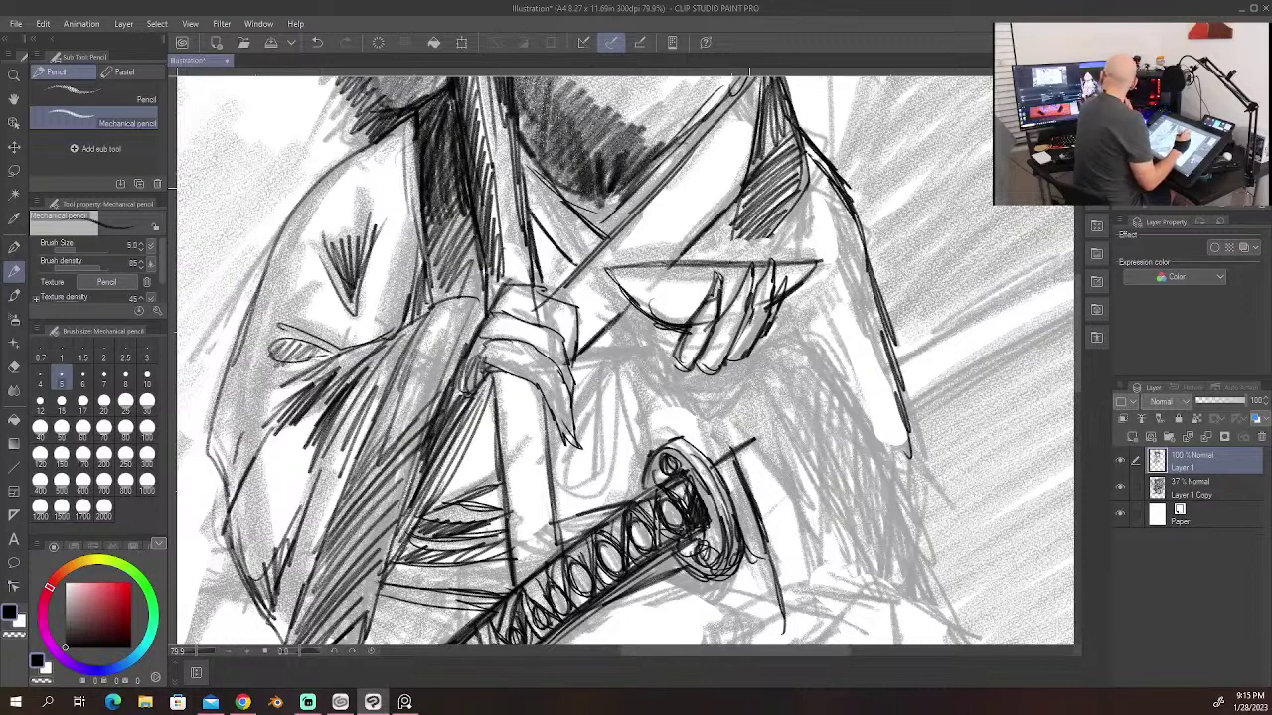
pyautogui.moveTo(751, 189); pyautogui.dragTo(726, 260)
pyautogui.moveTo(785, 215); pyautogui.dragTo(759, 264)
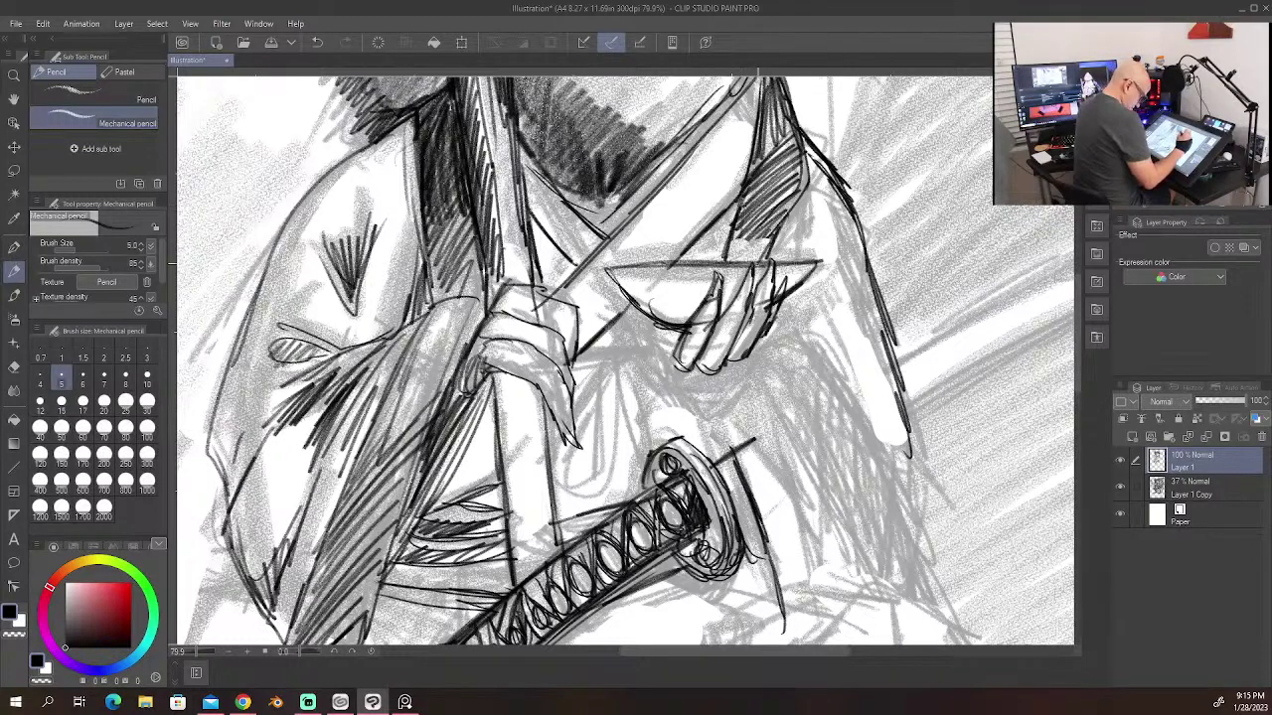
pyautogui.moveTo(747, 204); pyautogui.dragTo(717, 277)
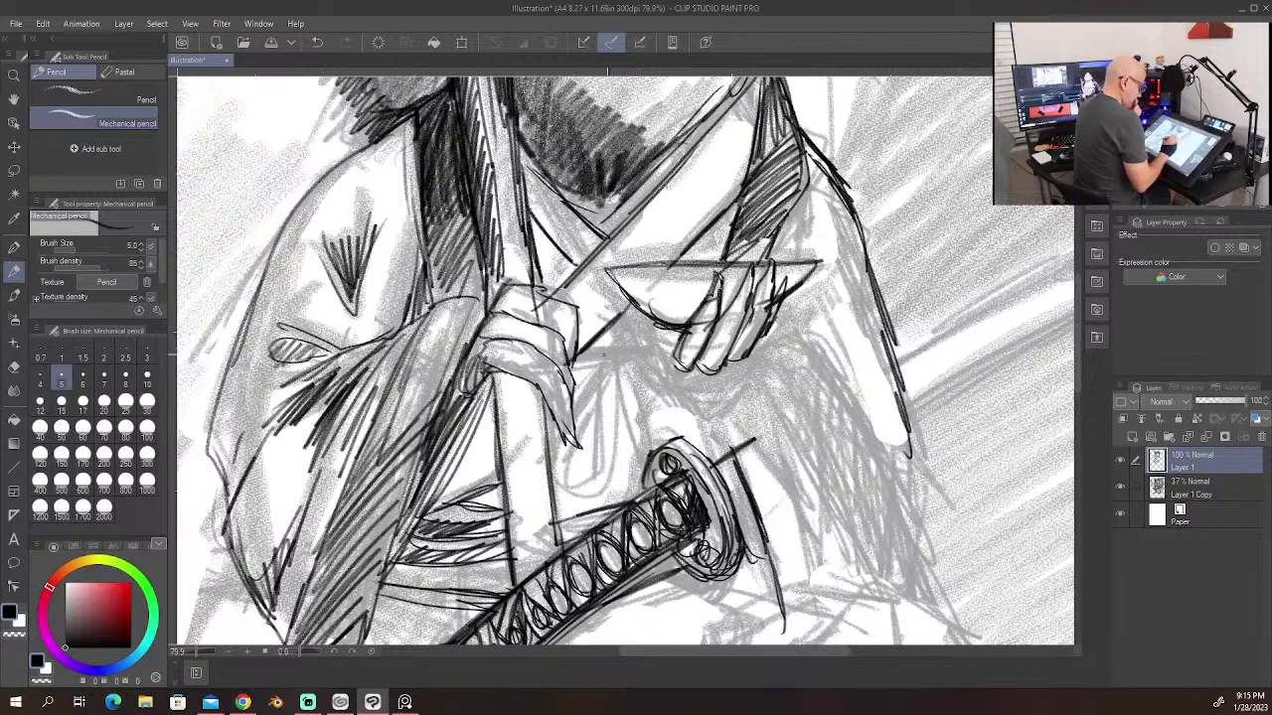
# Step: Draw the waist cord with its small knot below the bowl, and outline the hanging tie nearest the gripping hand
pyautogui.moveTo(586, 354)
pyautogui.mouseDown()
pyautogui.moveTo(678, 338)
pyautogui.moveTo(566, 364)
pyautogui.moveTo(685, 338)
pyautogui.moveTo(610, 360)
pyautogui.moveTo(606, 467)
pyautogui.mouseUp()
pyautogui.moveTo(606, 374); pyautogui.dragTo(602, 495)
pyautogui.moveTo(600, 442); pyautogui.dragTo(580, 493)
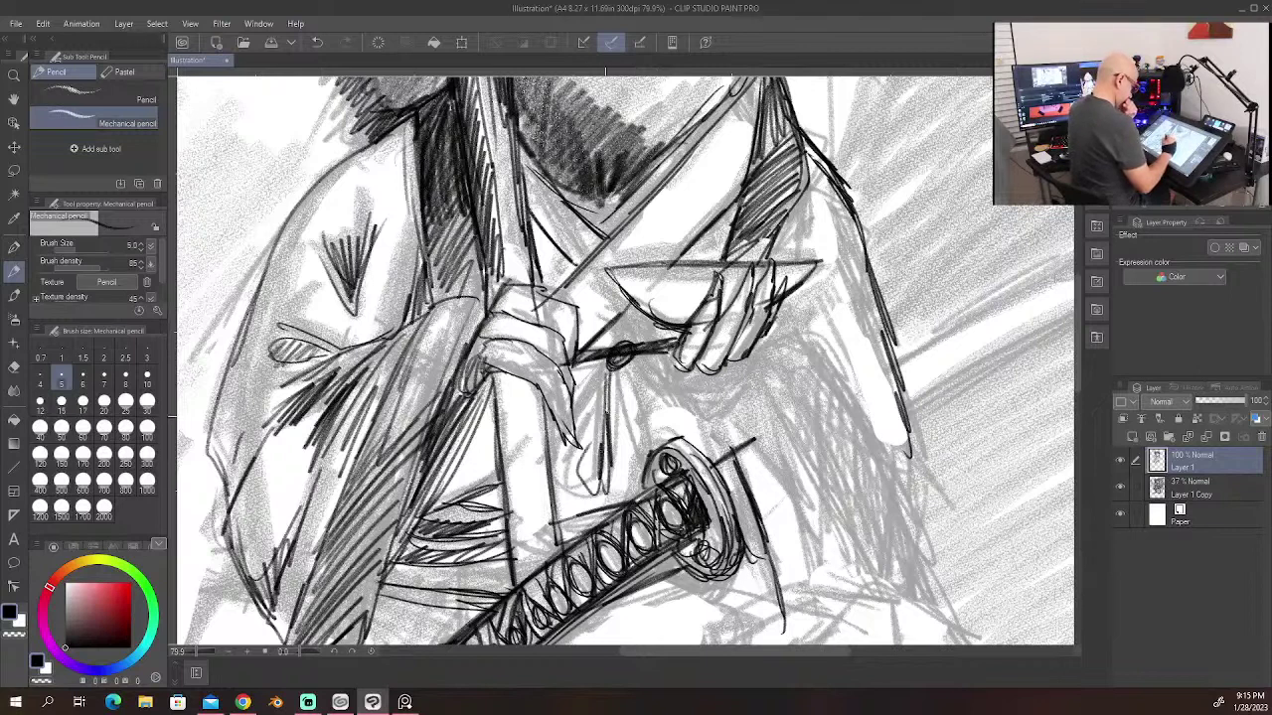
pyautogui.moveTo(608, 371); pyautogui.dragTo(604, 493)
pyautogui.moveTo(607, 385); pyautogui.dragTo(581, 465)
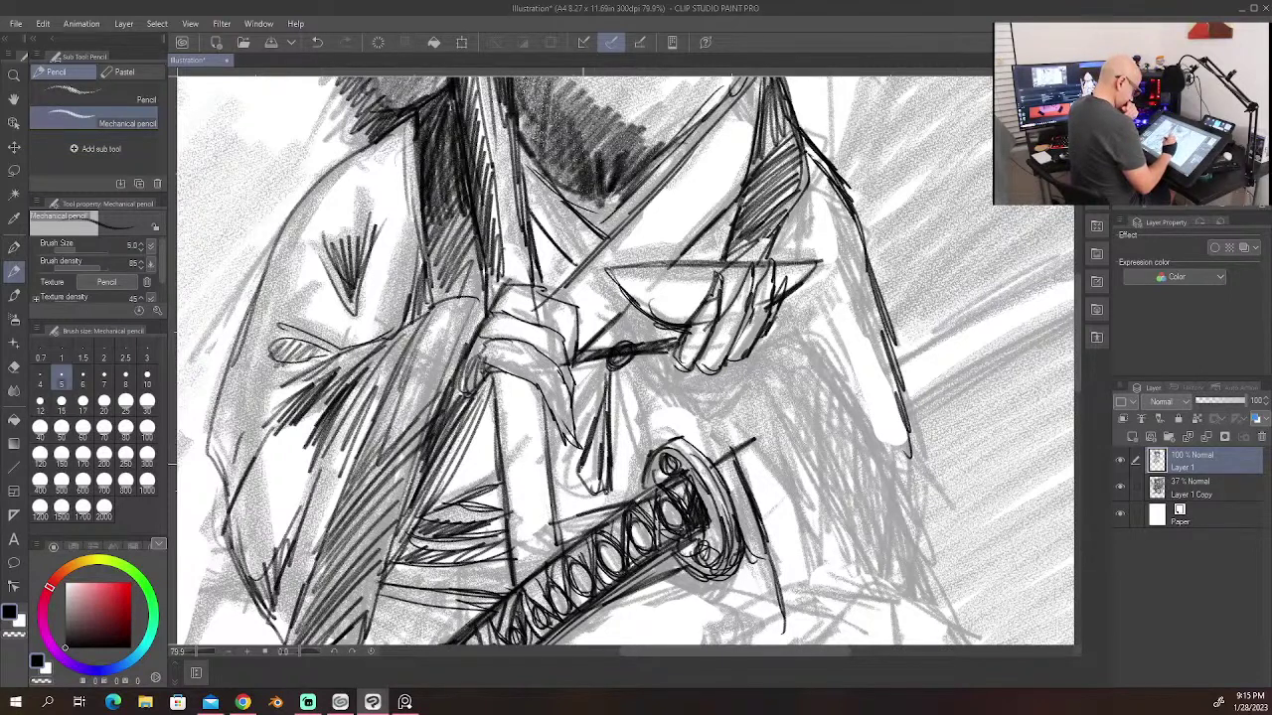
pyautogui.moveTo(596, 418); pyautogui.dragTo(579, 471)
pyautogui.moveTo(579, 471); pyautogui.dragTo(590, 495)
pyautogui.moveTo(594, 429); pyautogui.dragTo(594, 496)
# Step: Draw the second hanging tie from the knot toward the sword guard, with a rounded end and darkened edges
pyautogui.moveTo(605, 373)
pyautogui.mouseDown()
pyautogui.moveTo(580, 486)
pyautogui.moveTo(636, 433)
pyautogui.mouseUp()
pyautogui.moveTo(627, 395); pyautogui.dragTo(645, 465)
pyautogui.moveTo(622, 367)
pyautogui.mouseDown()
pyautogui.moveTo(648, 467)
pyautogui.moveTo(624, 491)
pyautogui.moveTo(625, 423)
pyautogui.mouseUp()
pyautogui.moveTo(622, 399); pyautogui.dragTo(626, 495)
pyautogui.moveTo(627, 413)
pyautogui.mouseDown()
pyautogui.moveTo(641, 475)
pyautogui.moveTo(628, 495)
pyautogui.mouseUp()
pyautogui.moveTo(654, 459); pyautogui.dragTo(630, 494)
pyautogui.moveTo(626, 372); pyautogui.dragTo(635, 447)
pyautogui.moveTo(622, 371)
pyautogui.mouseDown()
pyautogui.moveTo(612, 399)
pyautogui.moveTo(616, 388)
pyautogui.mouseUp()
# Step: Darken the pointed fingertip and lower finger edges of the hand gripping the upright sword
pyautogui.moveTo(559, 422); pyautogui.dragTo(580, 451)
pyautogui.moveTo(567, 403); pyautogui.dragTo(580, 450)
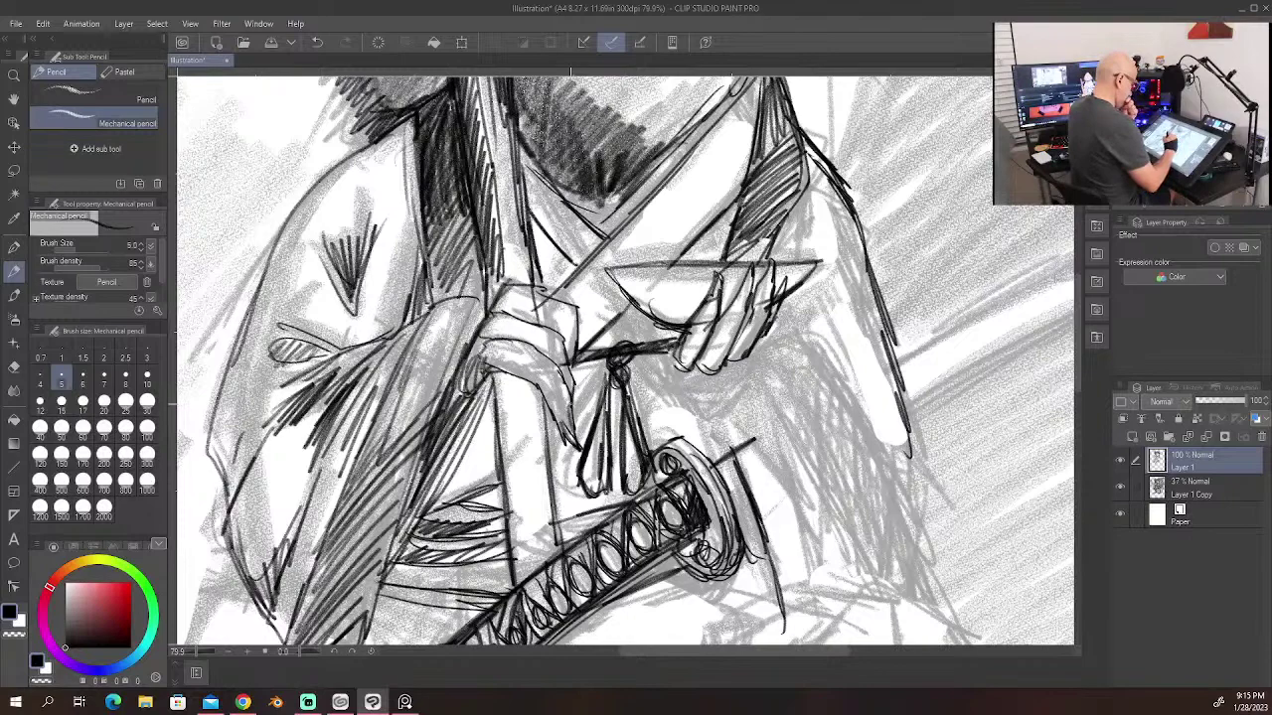
pyautogui.moveTo(563, 381); pyautogui.dragTo(572, 405)
pyautogui.moveTo(525, 368); pyautogui.dragTo(557, 407)
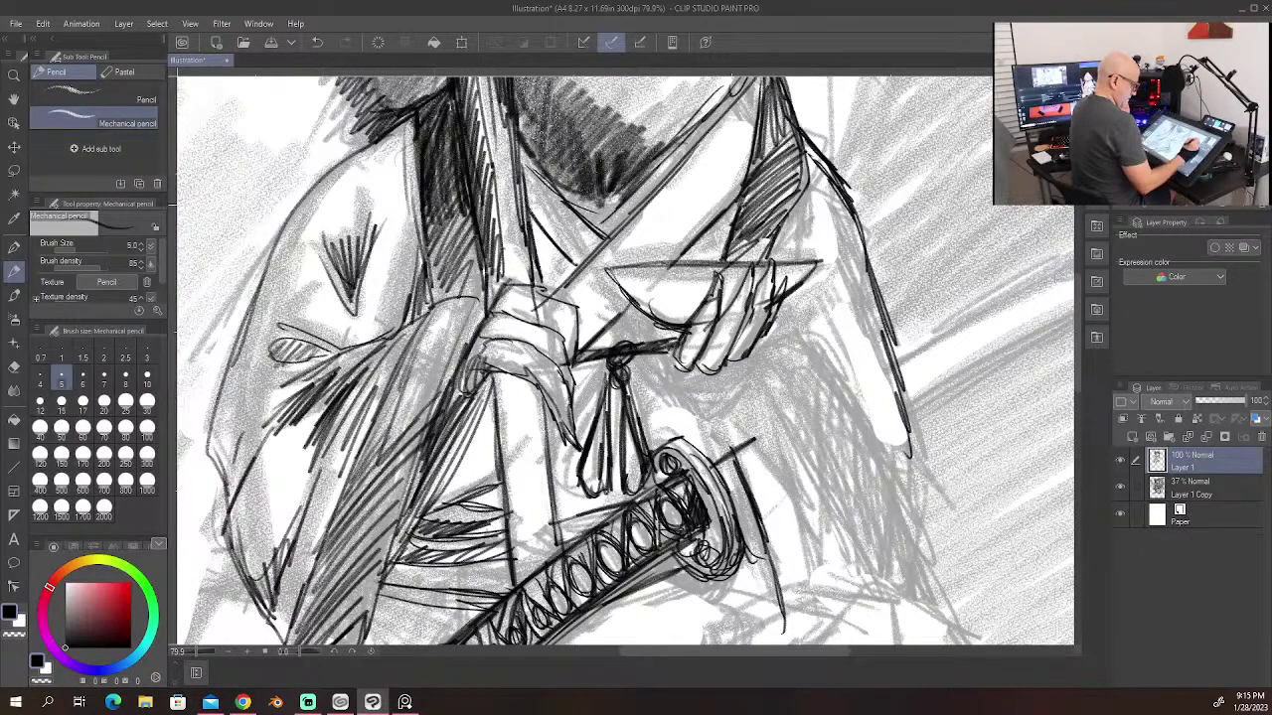
# Step: Add short fur strokes at the jaw's edge where the cheek meets the robe collar on the bowl side
pyautogui.moveTo(1076, 278); pyautogui.dragTo(1081, 241)
pyautogui.scroll(3, 625, 361)
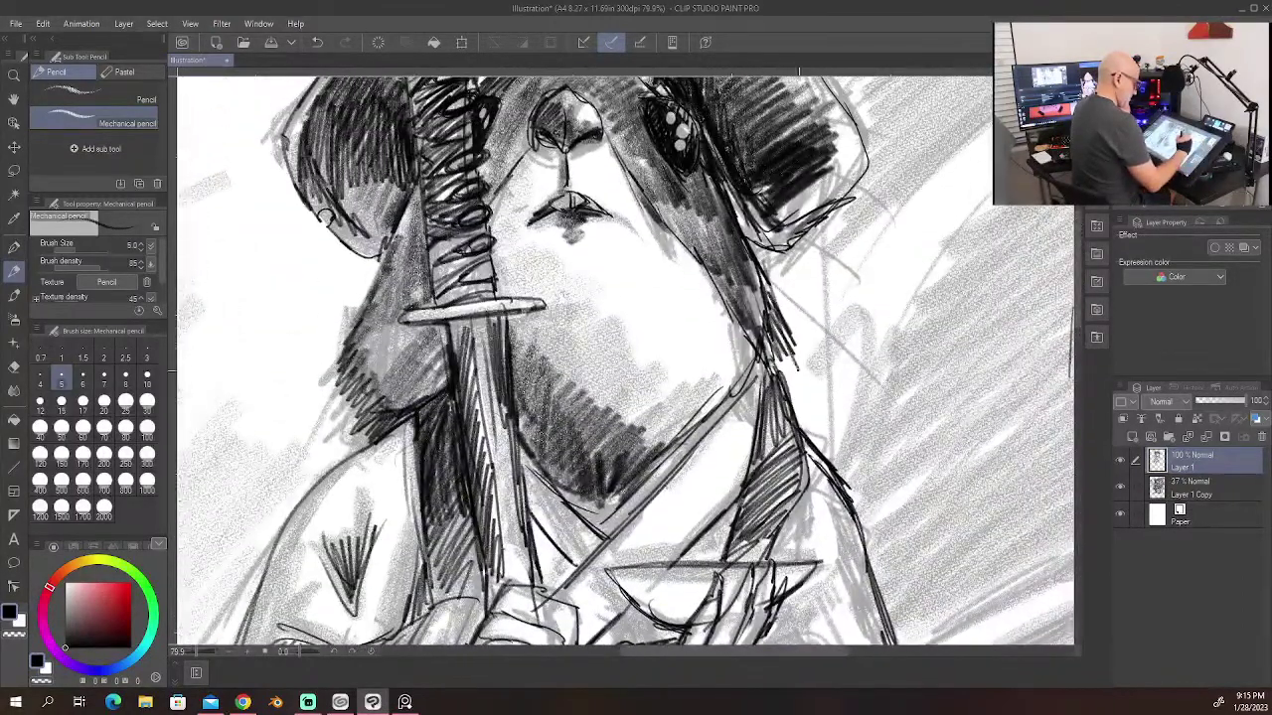
pyautogui.moveTo(781, 328); pyautogui.dragTo(799, 370)
pyautogui.moveTo(776, 339); pyautogui.dragTo(789, 376)
pyautogui.moveTo(772, 346); pyautogui.dragTo(778, 378)
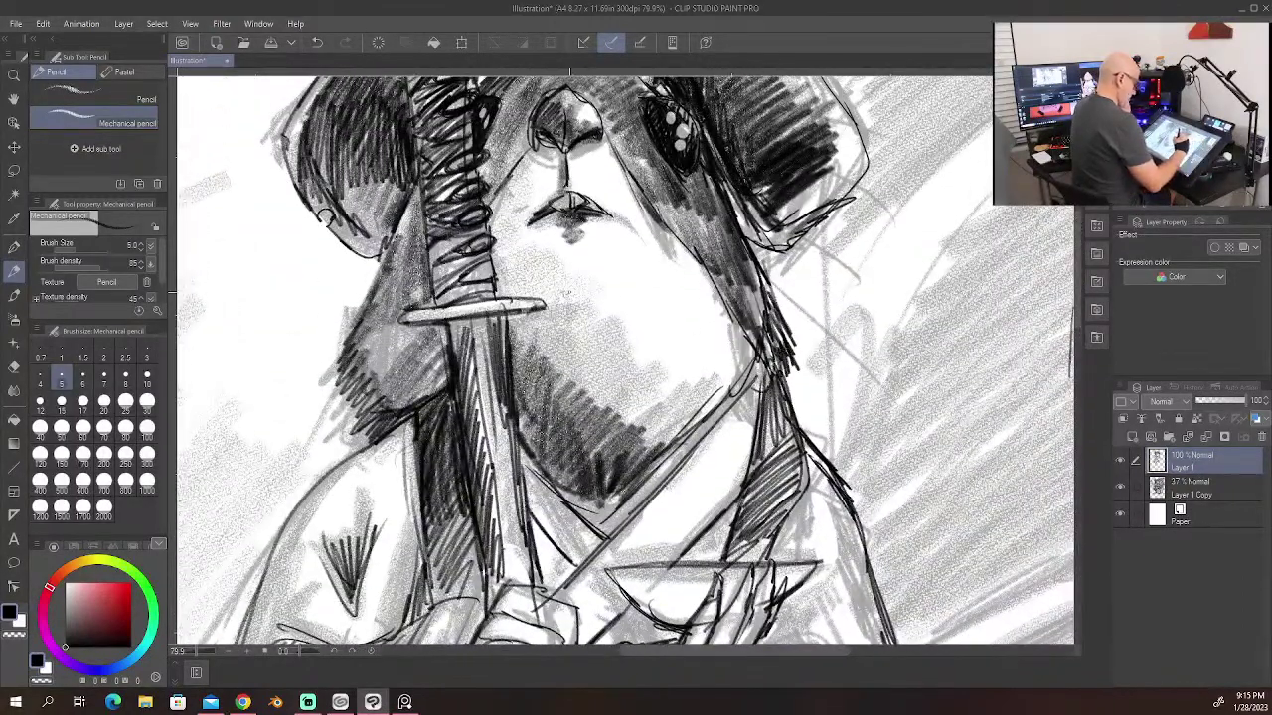
# Step: Darken the fur along the outer edge of the cheek beside the upright sword
pyautogui.moveTo(379, 274); pyautogui.dragTo(342, 365)
pyautogui.moveTo(369, 320); pyautogui.dragTo(342, 383)
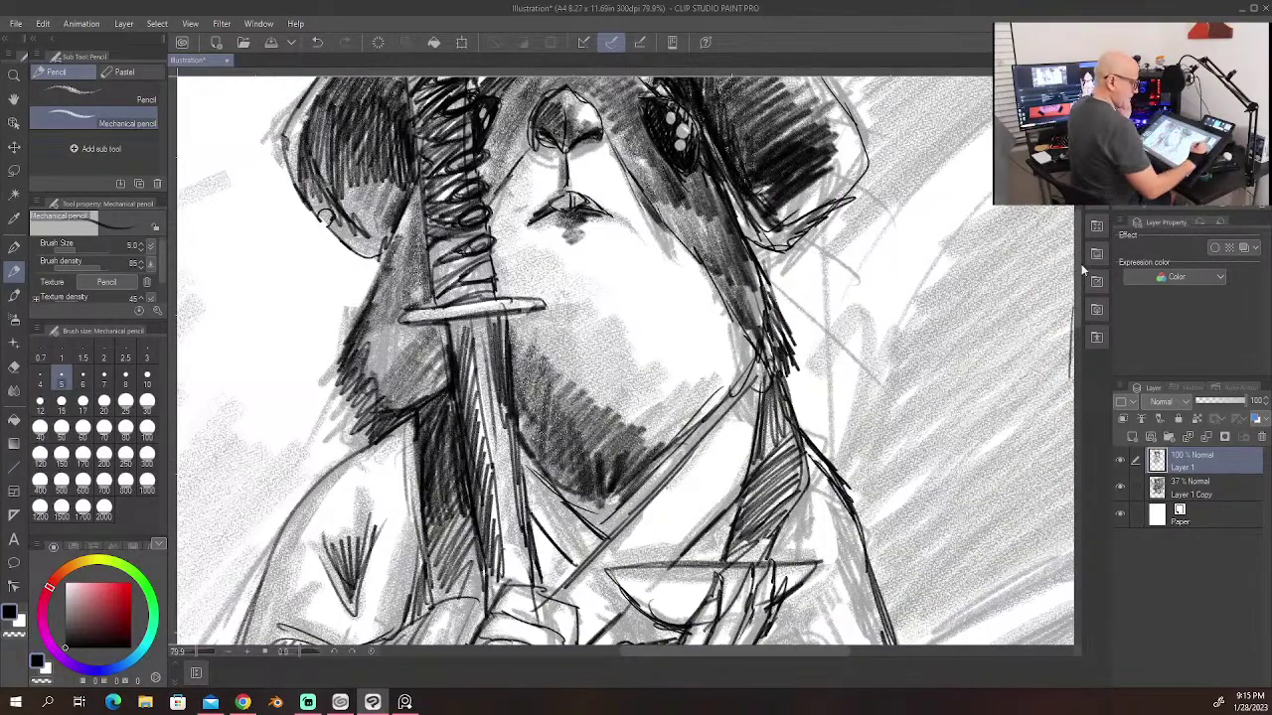
pyautogui.scroll(-4, 625, 362)
pyautogui.scroll(6, 625, 361)
# Step: Hatch fold shading down the robe's shoulder beside the collar on the sword side, and add short creases above the patterned oval
pyautogui.moveTo(1078, 261)
pyautogui.mouseDown()
pyautogui.moveTo(1096, 385)
pyautogui.moveTo(1087, 341)
pyautogui.mouseUp()
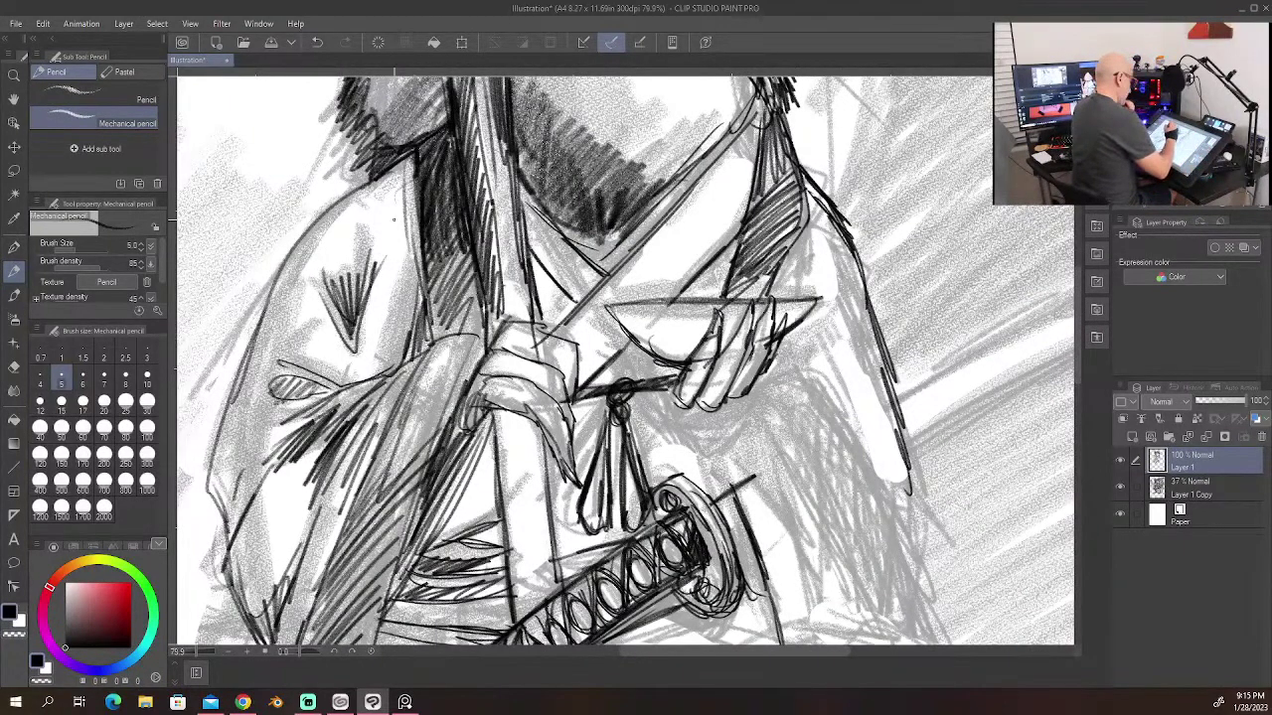
pyautogui.moveTo(394, 209); pyautogui.dragTo(373, 365)
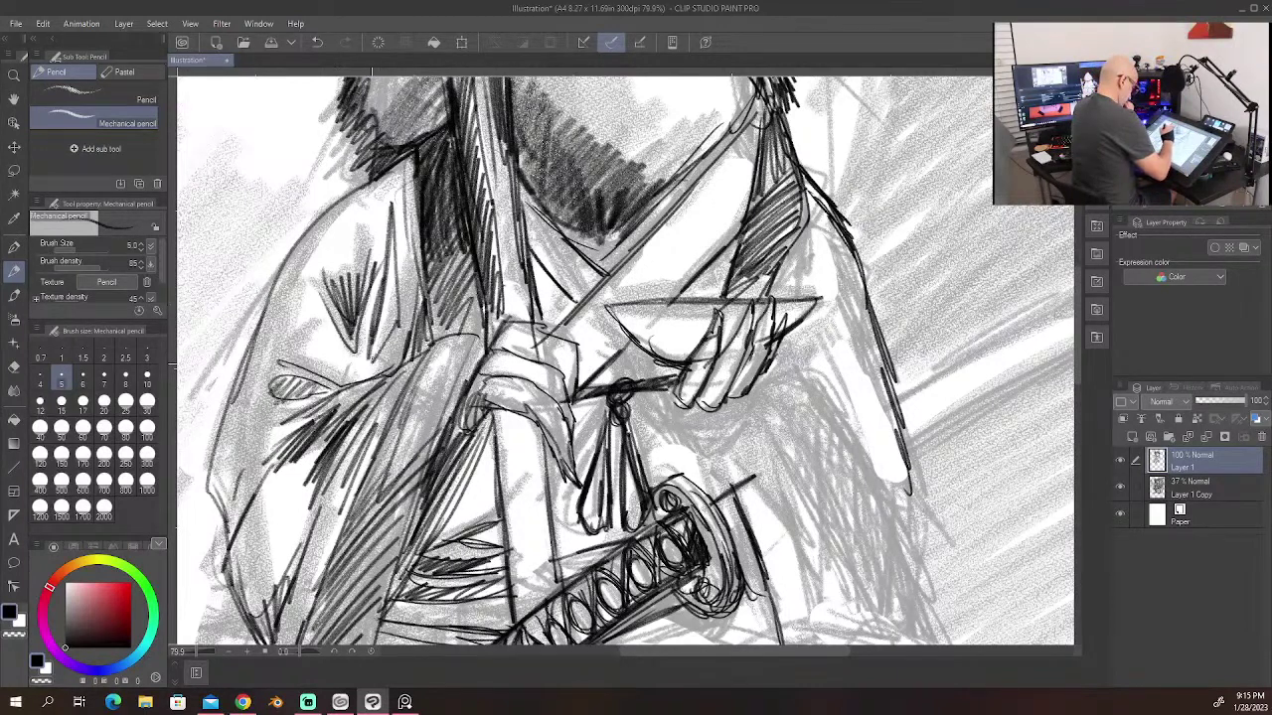
pyautogui.moveTo(398, 282); pyautogui.dragTo(374, 355)
pyautogui.moveTo(401, 199); pyautogui.dragTo(379, 314)
pyautogui.moveTo(404, 245); pyautogui.dragTo(375, 367)
pyautogui.moveTo(395, 316); pyautogui.dragTo(364, 391)
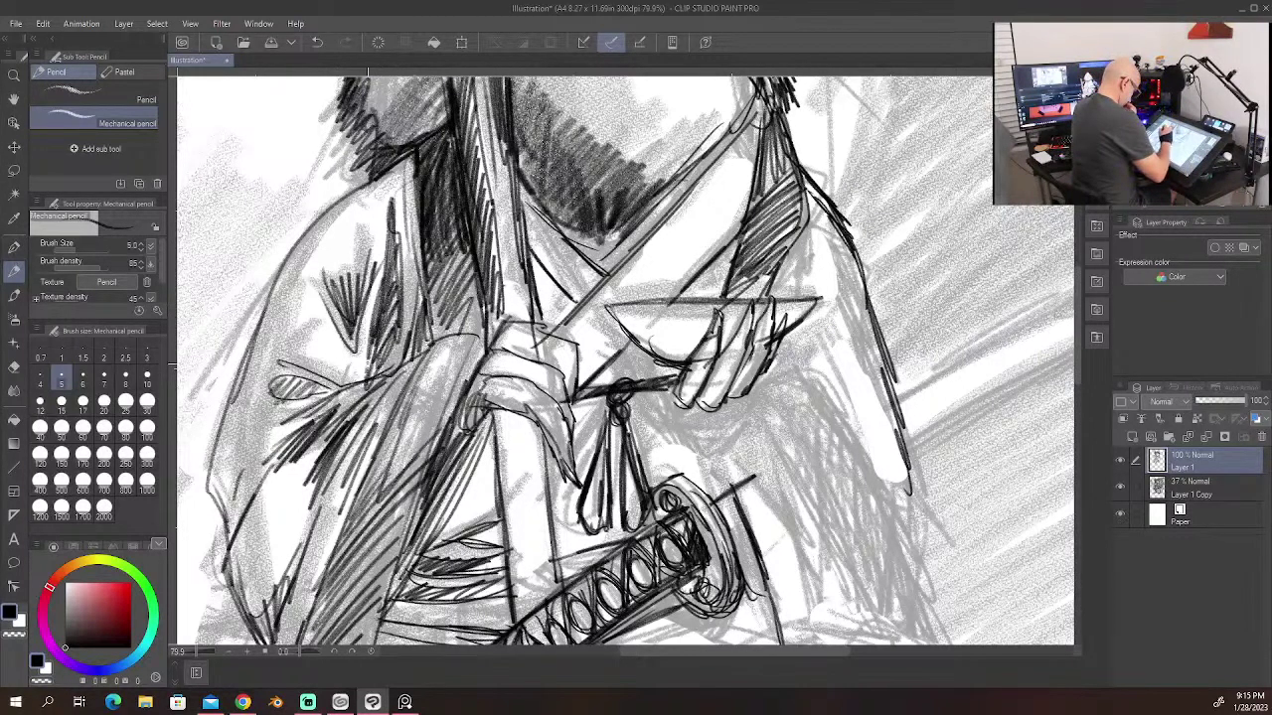
pyautogui.moveTo(377, 336); pyautogui.dragTo(357, 397)
pyautogui.moveTo(340, 350); pyautogui.dragTo(282, 380)
pyautogui.moveTo(314, 350); pyautogui.dragTo(286, 364)
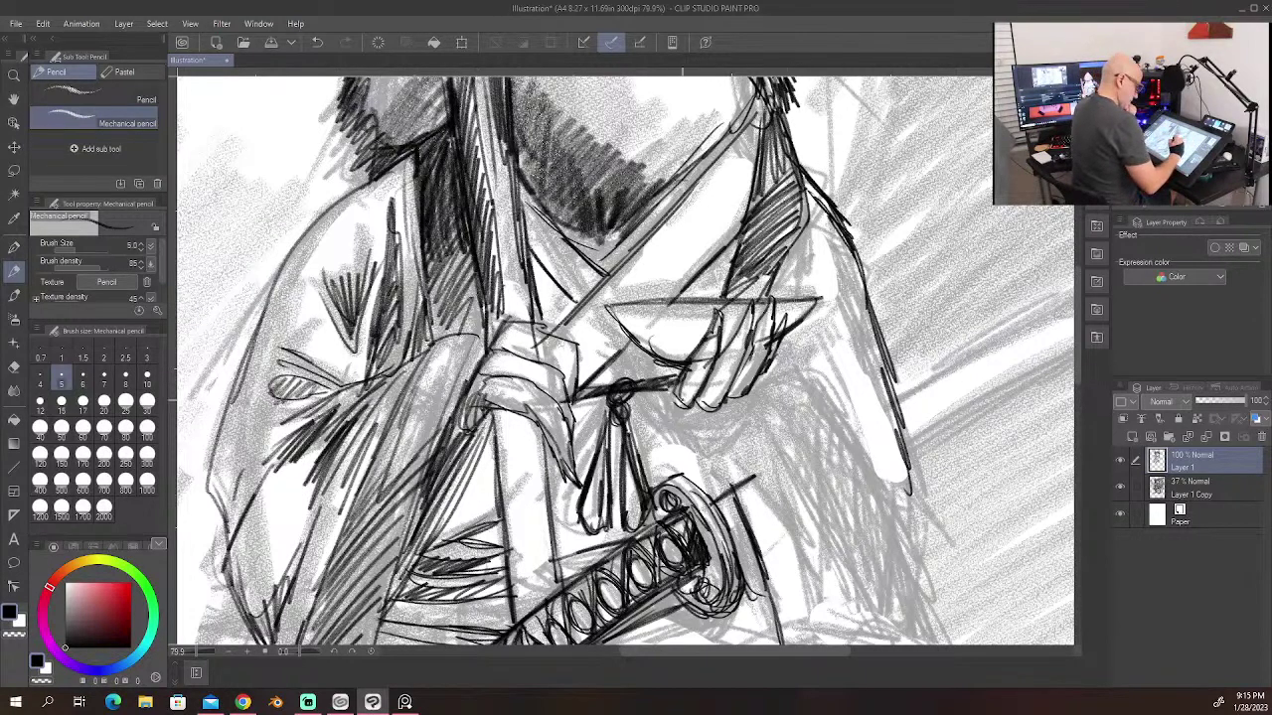
# Step: Draw the lower edge of the bowl-holding hand and the first angular robe fold beneath it
pyautogui.moveTo(682, 401); pyautogui.dragTo(740, 411)
pyautogui.moveTo(755, 391); pyautogui.dragTo(765, 453)
pyautogui.moveTo(690, 405); pyautogui.dragTo(747, 467)
pyautogui.moveTo(705, 417); pyautogui.dragTo(761, 475)
pyautogui.moveTo(755, 399); pyautogui.dragTo(759, 469)
pyautogui.moveTo(691, 405); pyautogui.dragTo(755, 467)
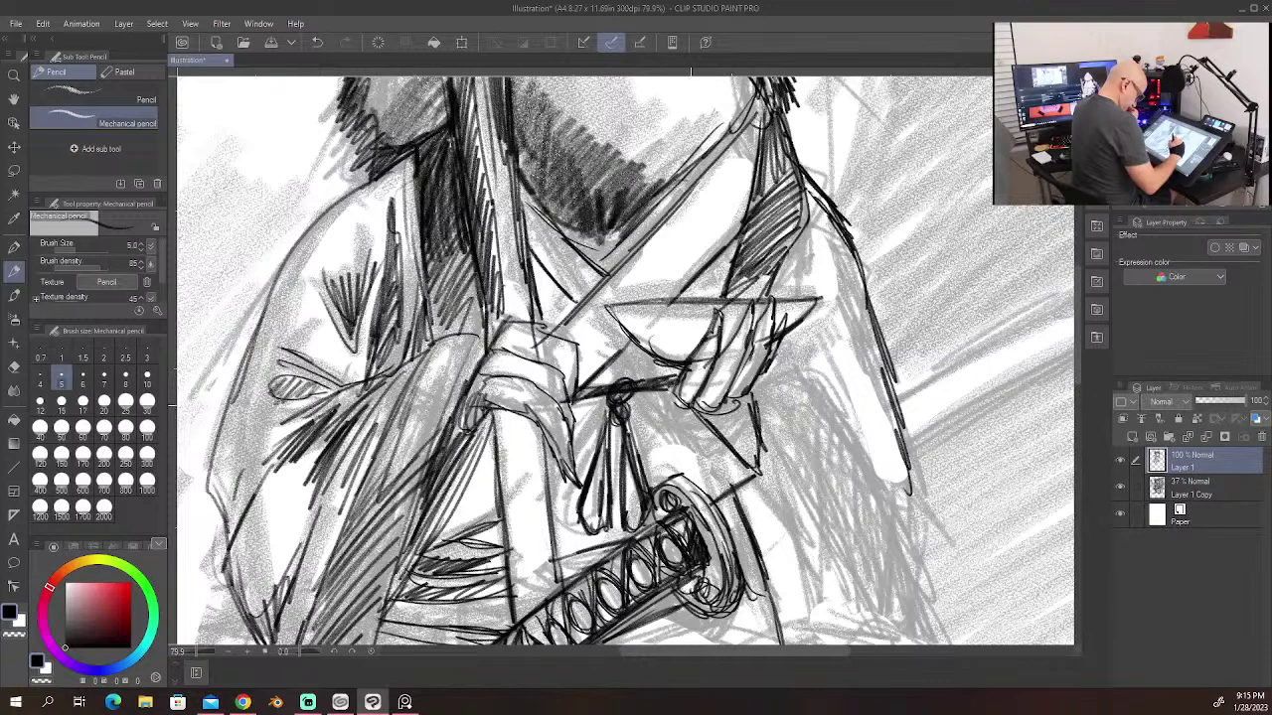
# Step: Add a second pointed fold below the bowl-holding hand and extend the sleeve's outer edge downward
pyautogui.moveTo(749, 403); pyautogui.dragTo(779, 527)
pyautogui.moveTo(761, 491); pyautogui.dragTo(791, 535)
pyautogui.moveTo(779, 463); pyautogui.dragTo(792, 522)
pyautogui.moveTo(755, 409); pyautogui.dragTo(785, 529)
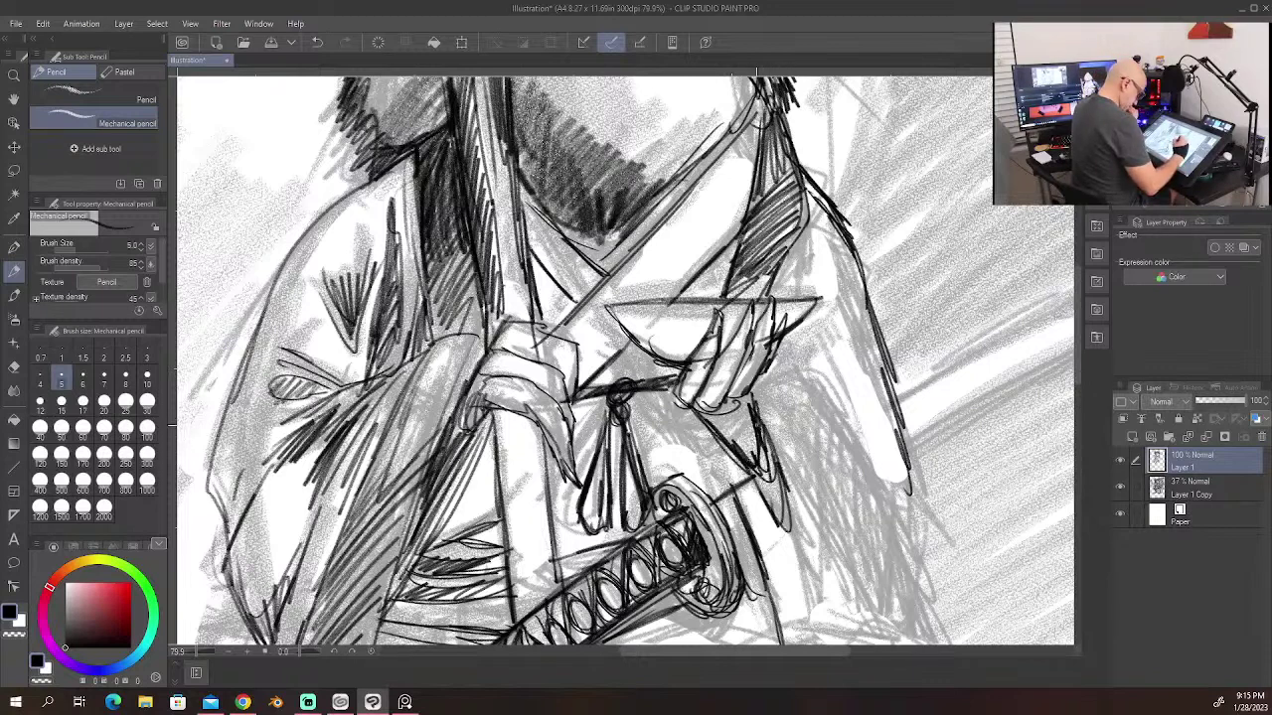
pyautogui.moveTo(767, 443); pyautogui.dragTo(785, 519)
pyautogui.moveTo(749, 396)
pyautogui.mouseDown()
pyautogui.moveTo(825, 356)
pyautogui.moveTo(912, 556)
pyautogui.moveTo(916, 623)
pyautogui.mouseUp()
# Step: Outline the hanging sleeve's opening on the bowl side, hatch its lower interior, and close it with a hem line
pyautogui.moveTo(1079, 346); pyautogui.dragTo(1079, 410)
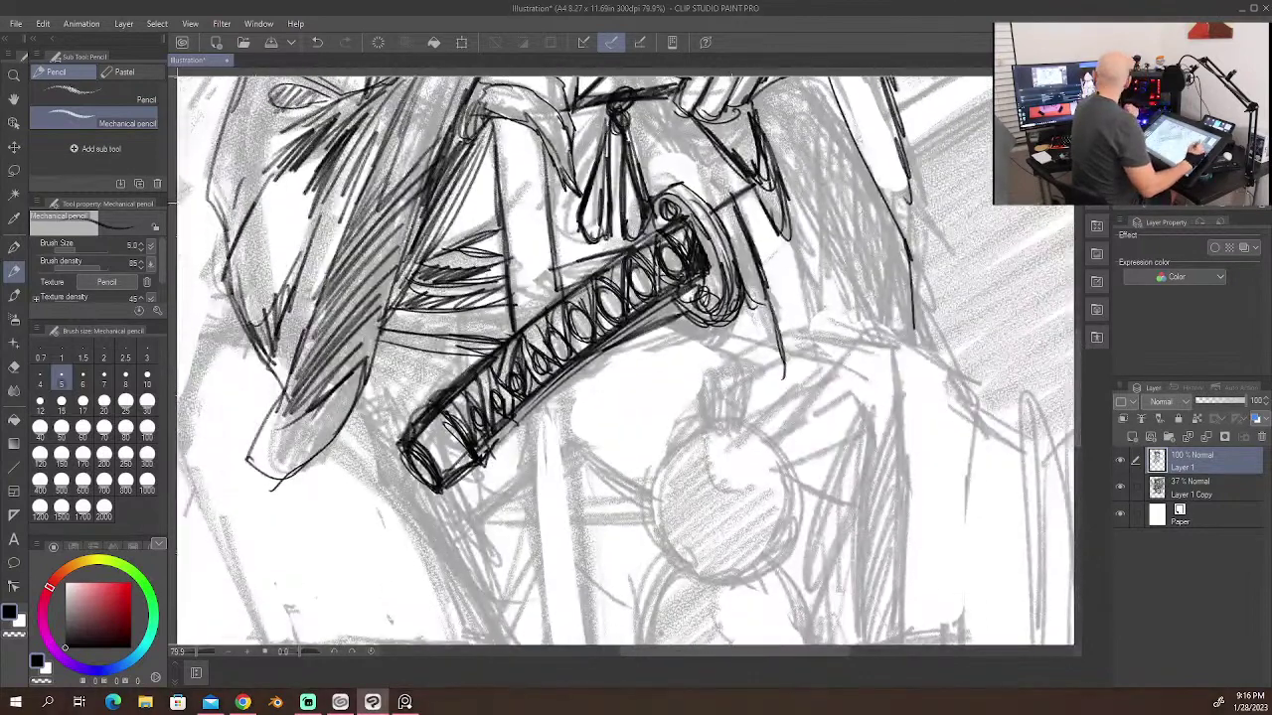
pyautogui.moveTo(785, 194); pyautogui.dragTo(817, 339)
pyautogui.moveTo(781, 82)
pyautogui.mouseDown()
pyautogui.moveTo(899, 248)
pyautogui.moveTo(785, 89)
pyautogui.moveTo(889, 242)
pyautogui.mouseUp()
pyautogui.moveTo(828, 184)
pyautogui.mouseDown()
pyautogui.moveTo(797, 212)
pyautogui.moveTo(840, 204)
pyautogui.mouseUp()
pyautogui.moveTo(846, 212); pyautogui.dragTo(884, 262)
pyautogui.moveTo(813, 192)
pyautogui.mouseDown()
pyautogui.moveTo(799, 256)
pyautogui.moveTo(814, 276)
pyautogui.mouseUp()
pyautogui.moveTo(840, 209)
pyautogui.mouseDown()
pyautogui.moveTo(825, 300)
pyautogui.moveTo(838, 306)
pyautogui.mouseUp()
pyautogui.moveTo(870, 239)
pyautogui.mouseDown()
pyautogui.moveTo(855, 311)
pyautogui.moveTo(868, 314)
pyautogui.mouseUp()
pyautogui.moveTo(808, 260)
pyautogui.mouseDown()
pyautogui.moveTo(840, 304)
pyautogui.moveTo(874, 311)
pyautogui.mouseUp()
pyautogui.moveTo(896, 274); pyautogui.dragTo(882, 334)
pyautogui.moveTo(902, 274); pyautogui.dragTo(905, 335)
pyautogui.moveTo(811, 324); pyautogui.dragTo(906, 328)
# Step: Hatch the narrow upper fold of the bowl-side sleeve with a picked dark color and strengthen the sleeve's outer edge
pyautogui.moveTo(1080, 354); pyautogui.dragTo(1080, 316)
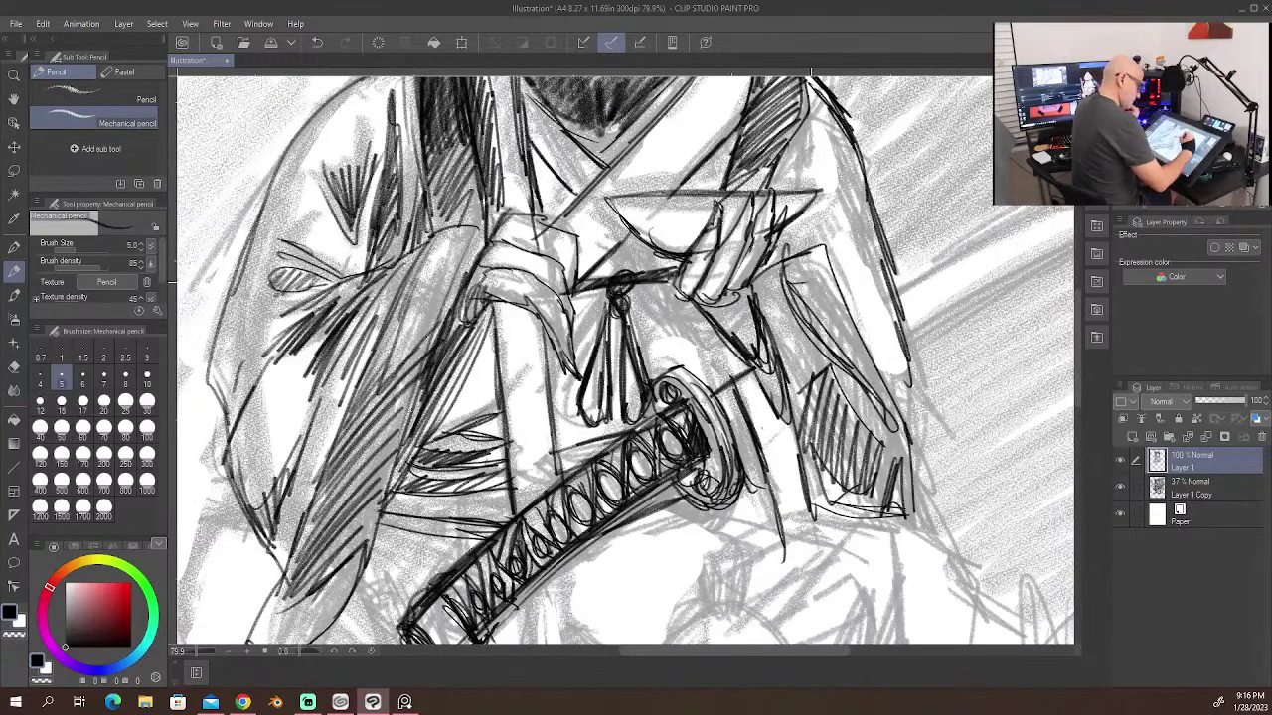
pyautogui.moveTo(805, 282); pyautogui.dragTo(850, 370)
pyautogui.moveTo(842, 308)
pyautogui.mouseDown()
pyautogui.moveTo(894, 409)
pyautogui.moveTo(878, 379)
pyautogui.mouseUp()
pyautogui.moveTo(803, 276); pyautogui.dragTo(835, 338)
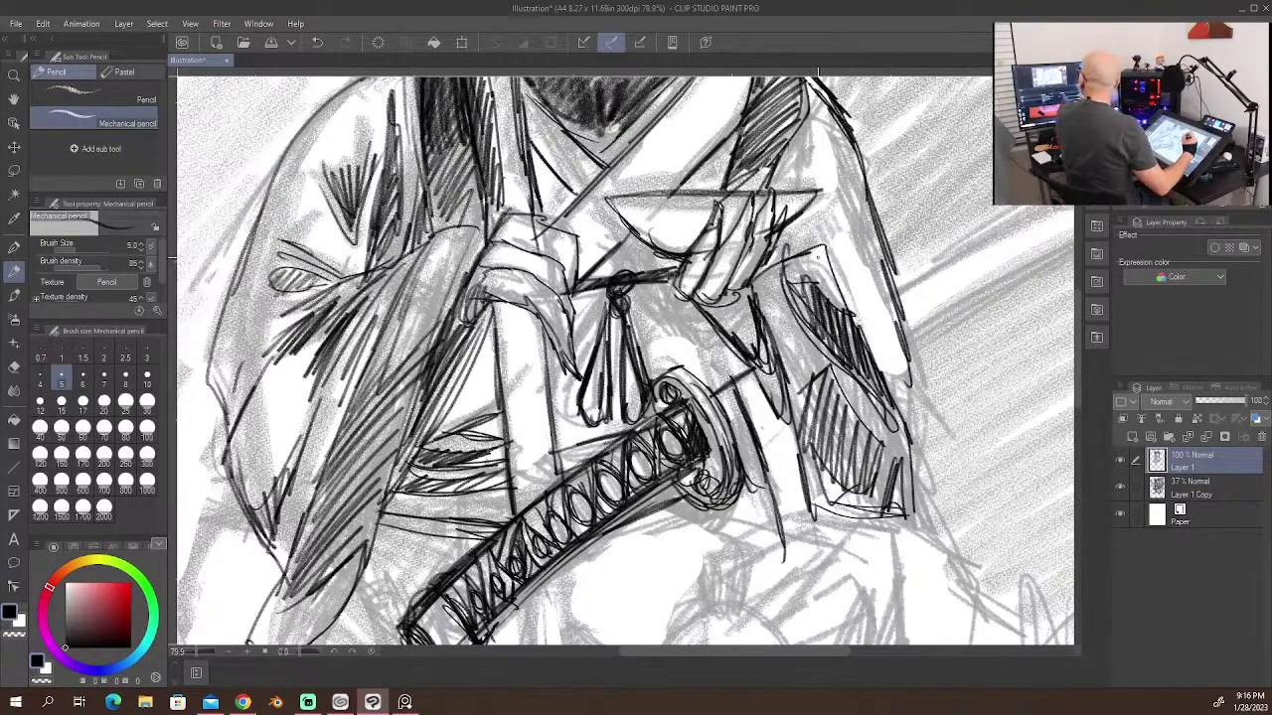
pyautogui.rightClick(835, 336)
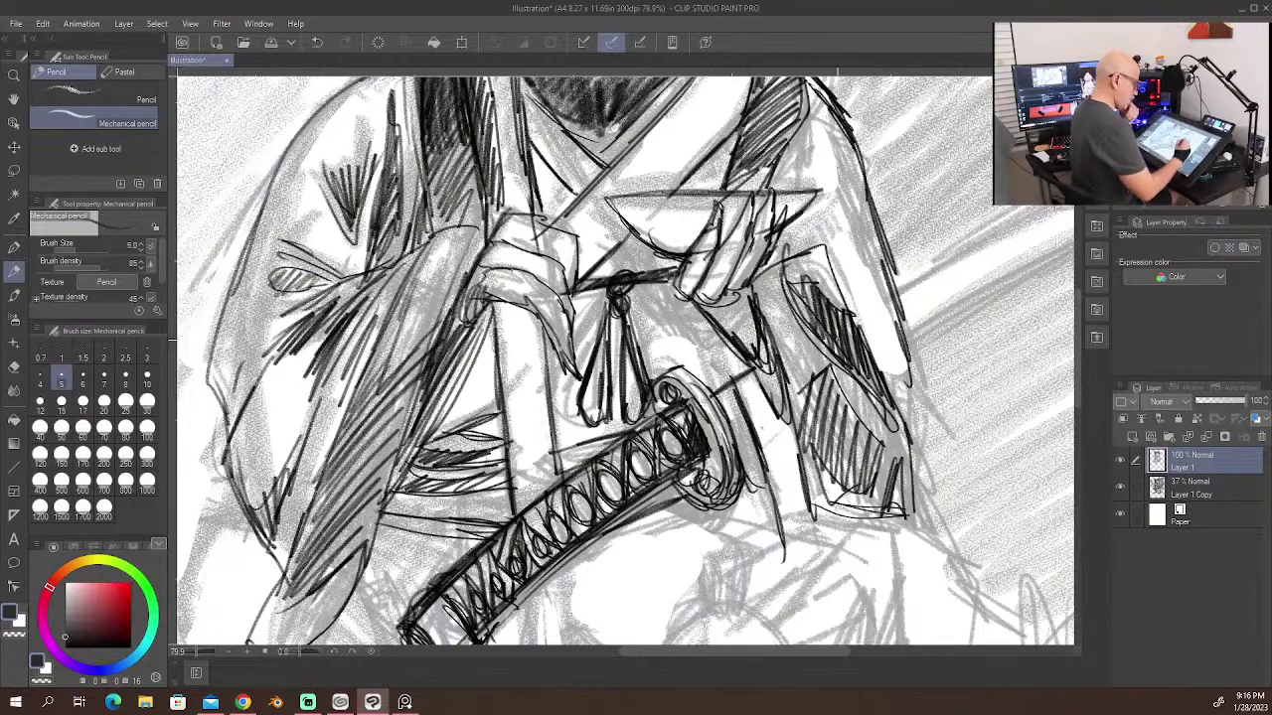
pyautogui.moveTo(792, 258); pyautogui.dragTo(860, 348)
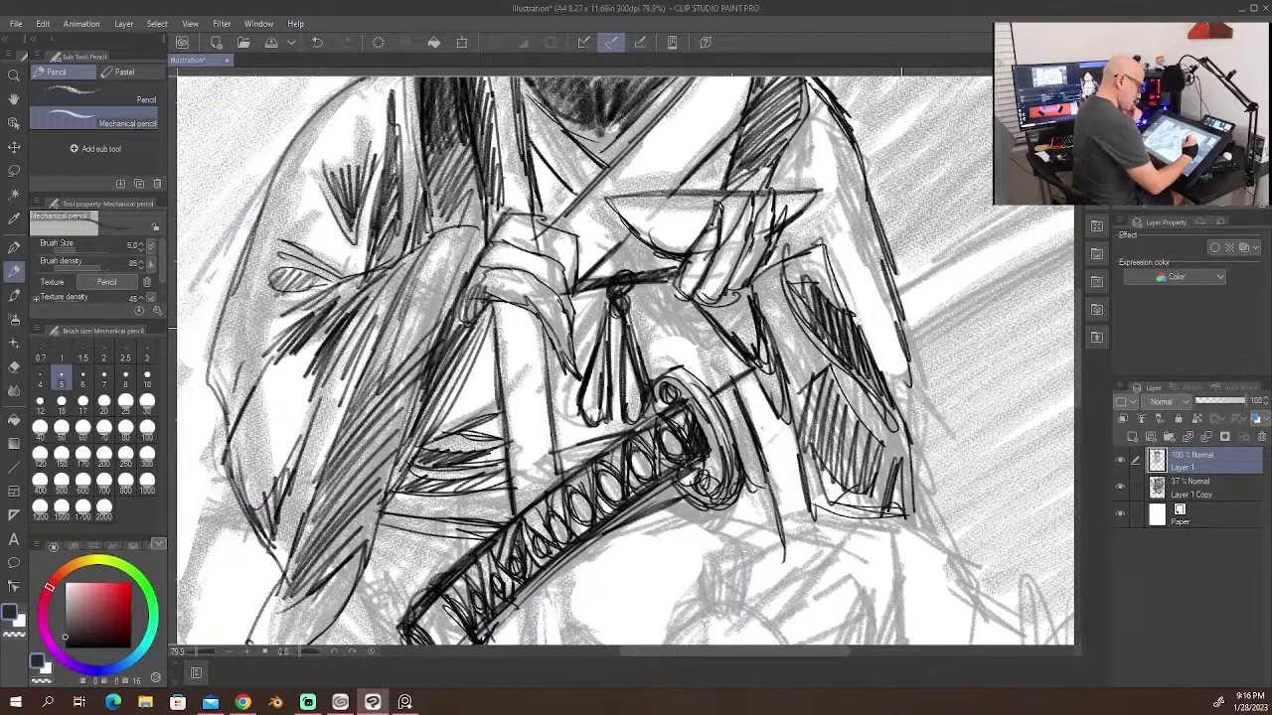
pyautogui.moveTo(900, 315); pyautogui.dragTo(912, 435)
pyautogui.moveTo(906, 392); pyautogui.dragTo(910, 463)
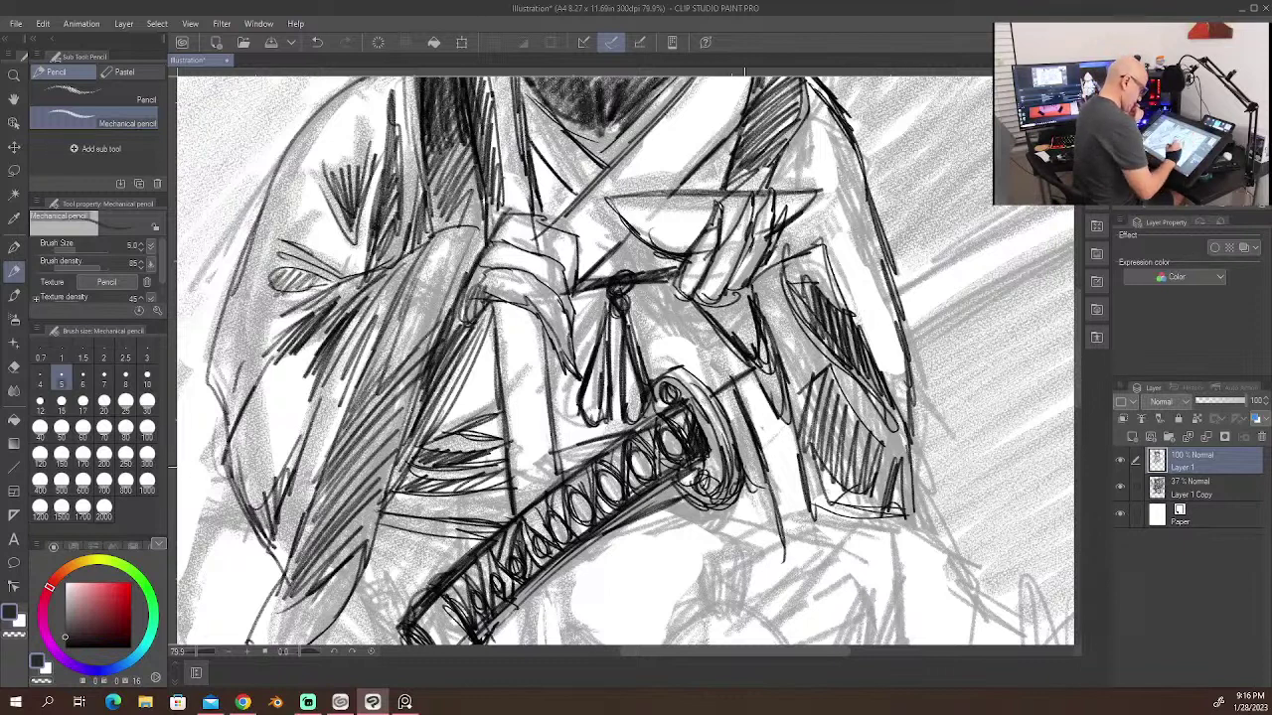
# Step: Outline the second sword's scabbard just beyond its guard and where it extends out behind the bowl-side sleeve
pyautogui.moveTo(743, 465); pyautogui.dragTo(774, 431)
pyautogui.moveTo(706, 393); pyautogui.dragTo(756, 365)
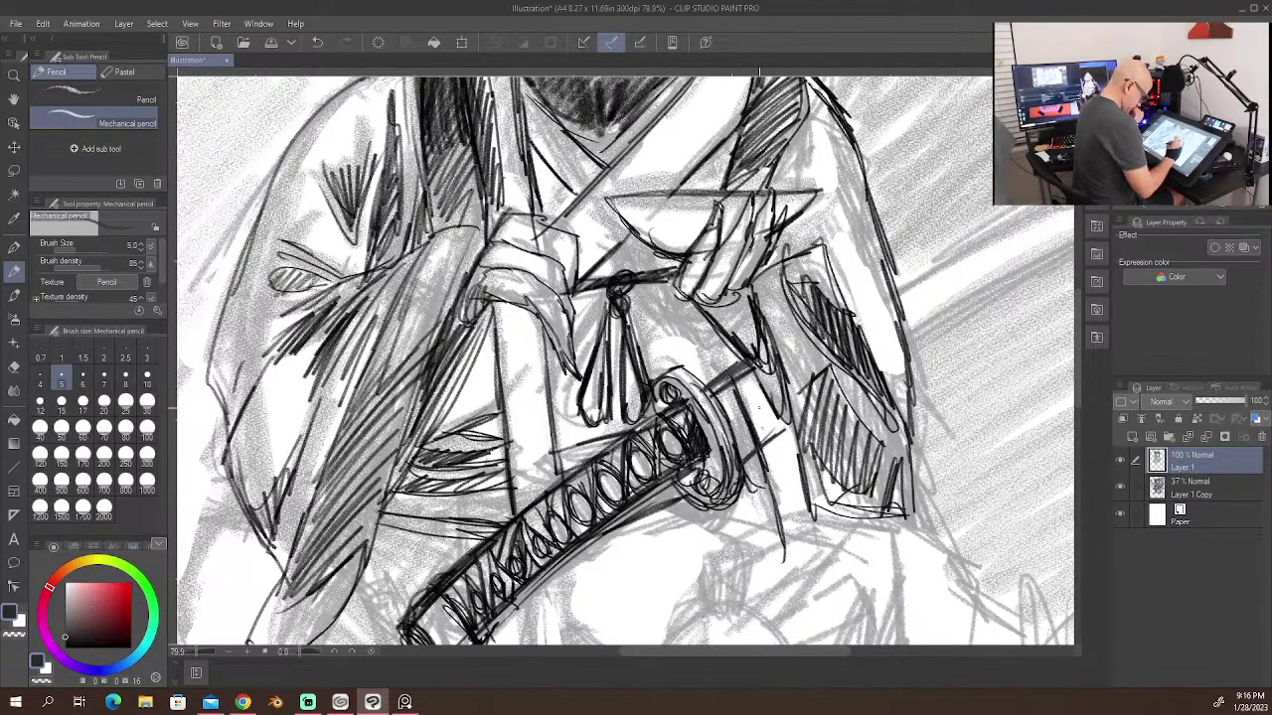
pyautogui.moveTo(777, 431); pyautogui.dragTo(737, 459)
pyautogui.moveTo(908, 340); pyautogui.dragTo(1019, 280)
pyautogui.moveTo(954, 320); pyautogui.dragTo(1073, 252)
pyautogui.moveTo(900, 292); pyautogui.dragTo(1067, 205)
pyautogui.moveTo(900, 291); pyautogui.dragTo(1071, 205)
pyautogui.moveTo(898, 292); pyautogui.dragTo(1046, 215)
pyautogui.moveTo(897, 285); pyautogui.dragTo(1073, 209)
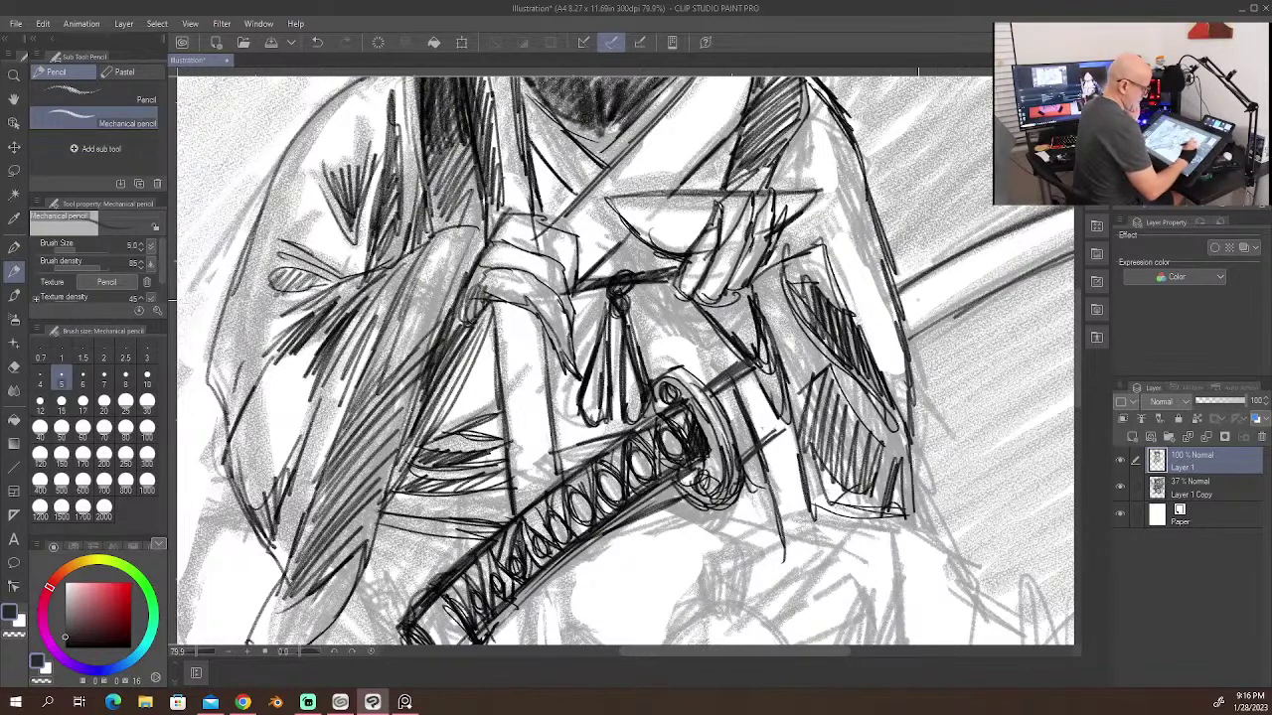
pyautogui.moveTo(1051, 269); pyautogui.dragTo(910, 344)
pyautogui.moveTo(899, 394); pyautogui.dragTo(902, 433)
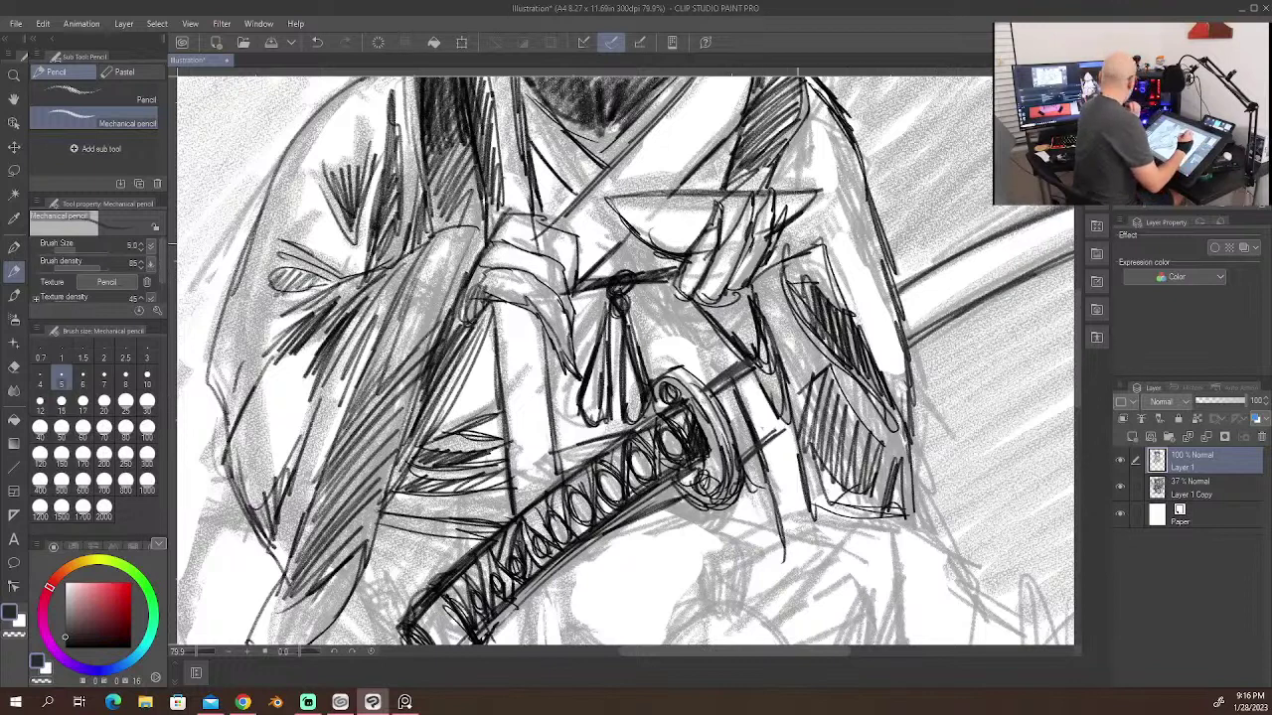
# Step: Draw the forearm's upper contour and elbow creases on the bowl-side sleeve, and reinforce the sleeve's outer and lower edges
pyautogui.moveTo(770, 258)
pyautogui.mouseDown()
pyautogui.moveTo(818, 244)
pyautogui.moveTo(845, 305)
pyautogui.mouseUp()
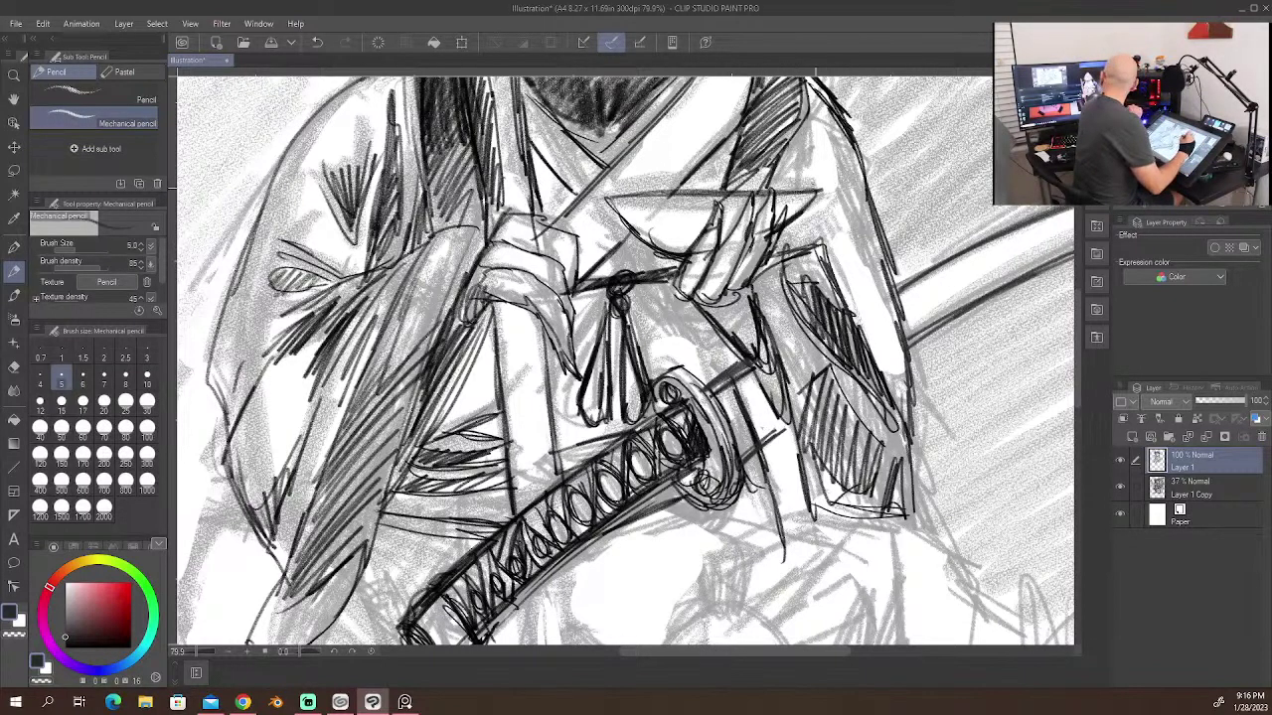
pyautogui.moveTo(815, 250)
pyautogui.mouseDown()
pyautogui.moveTo(879, 270)
pyautogui.moveTo(900, 314)
pyautogui.moveTo(868, 264)
pyautogui.moveTo(880, 294)
pyautogui.mouseUp()
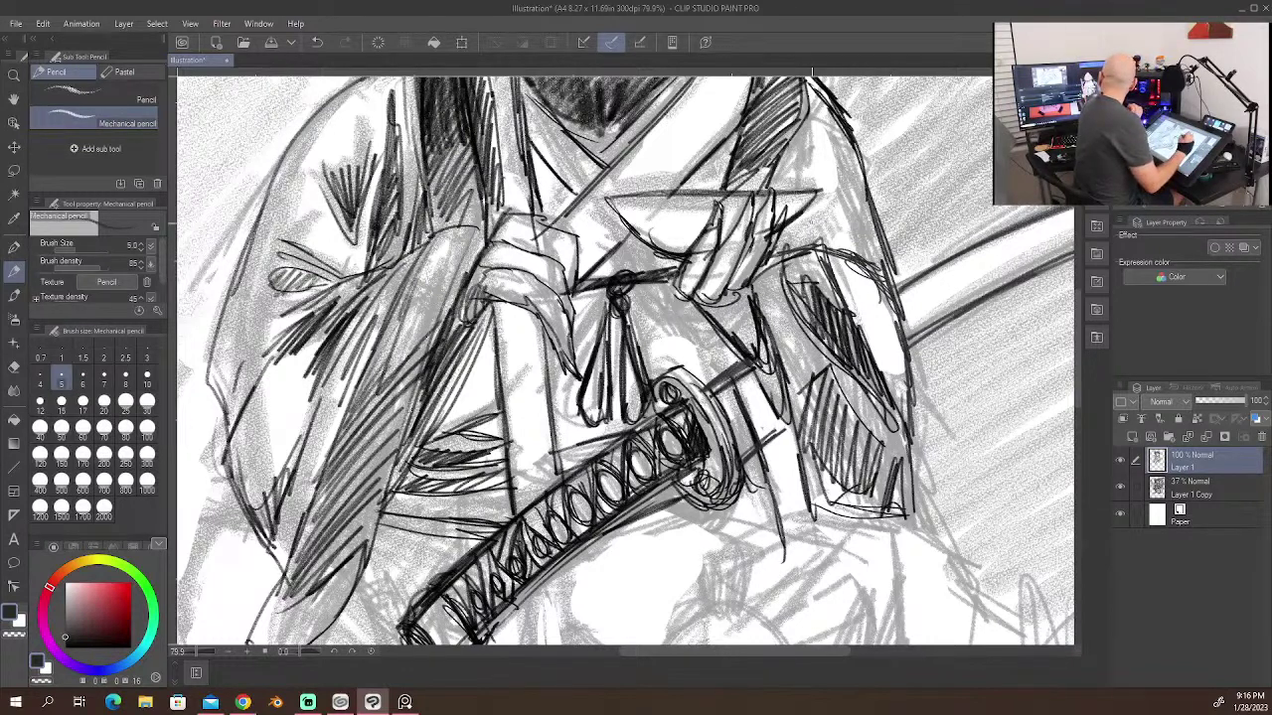
pyautogui.moveTo(831, 250)
pyautogui.mouseDown()
pyautogui.moveTo(882, 204)
pyautogui.moveTo(872, 166)
pyautogui.mouseUp()
pyautogui.moveTo(868, 227); pyautogui.dragTo(891, 189)
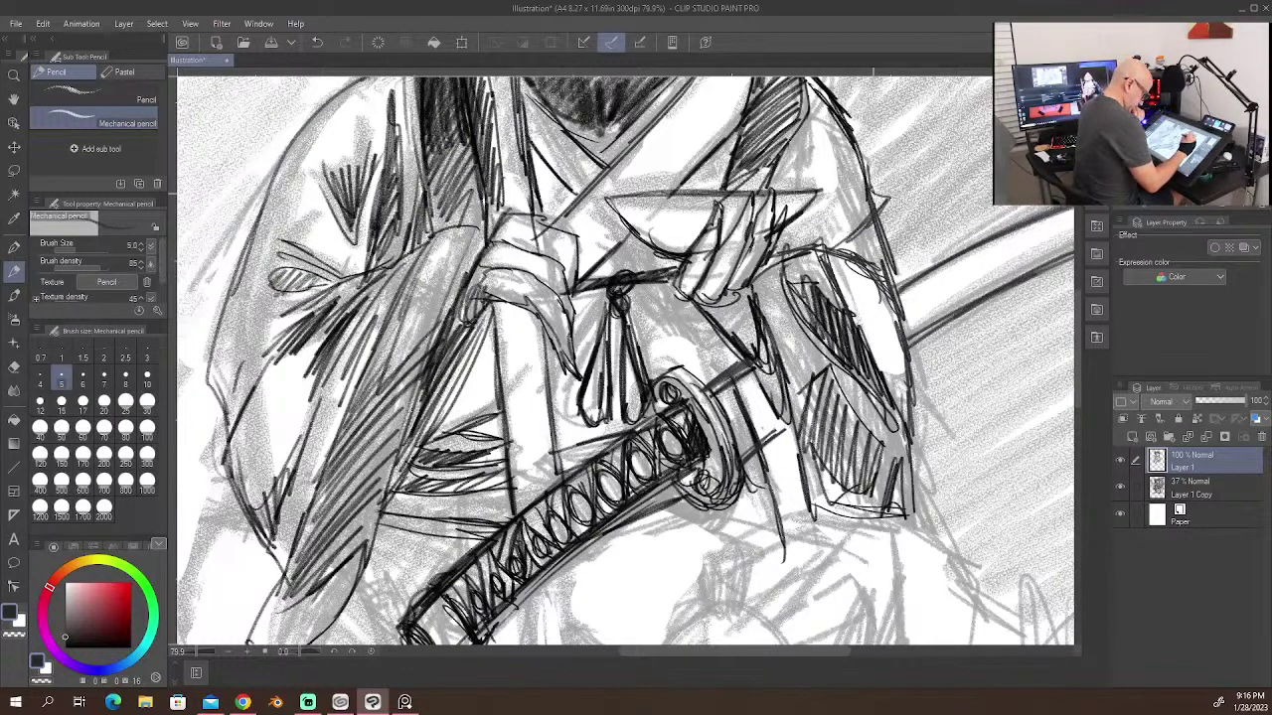
pyautogui.moveTo(827, 240)
pyautogui.mouseDown()
pyautogui.moveTo(864, 201)
pyautogui.moveTo(867, 174)
pyautogui.moveTo(855, 221)
pyautogui.moveTo(887, 197)
pyautogui.mouseUp()
pyautogui.moveTo(872, 220); pyautogui.dragTo(843, 249)
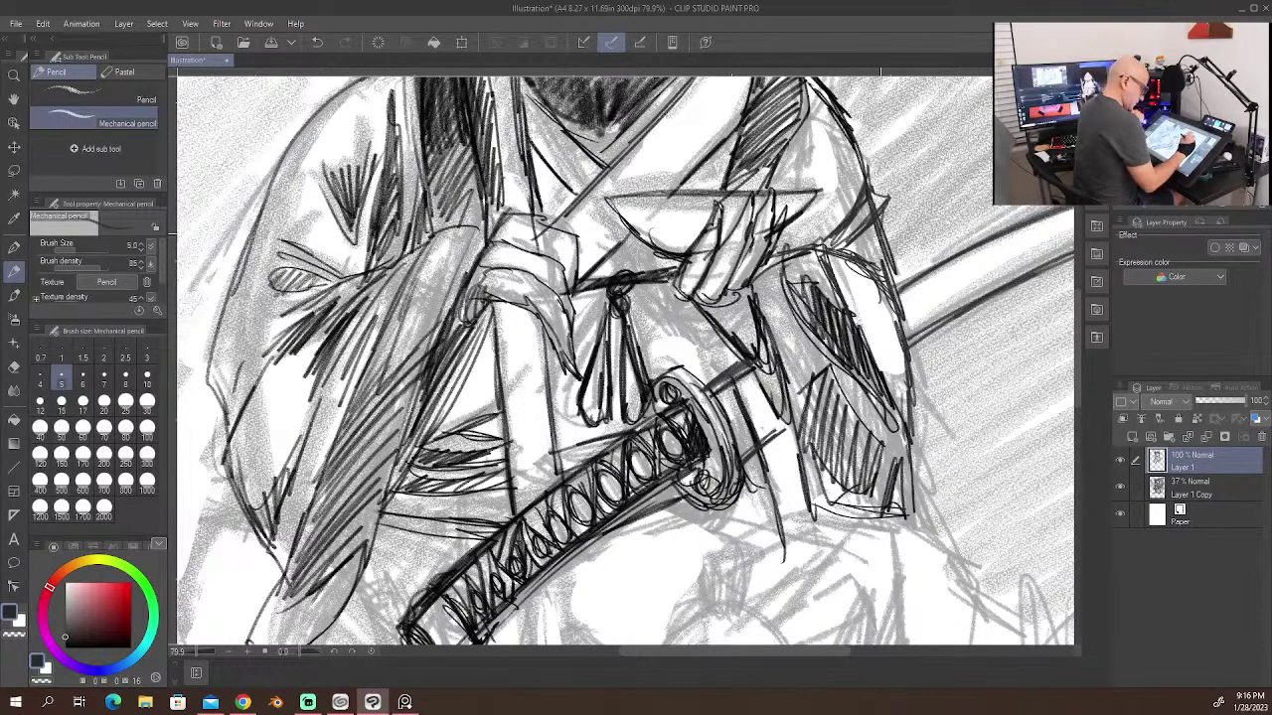
pyautogui.moveTo(902, 288); pyautogui.dragTo(906, 496)
pyautogui.moveTo(836, 467); pyautogui.dragTo(819, 518)
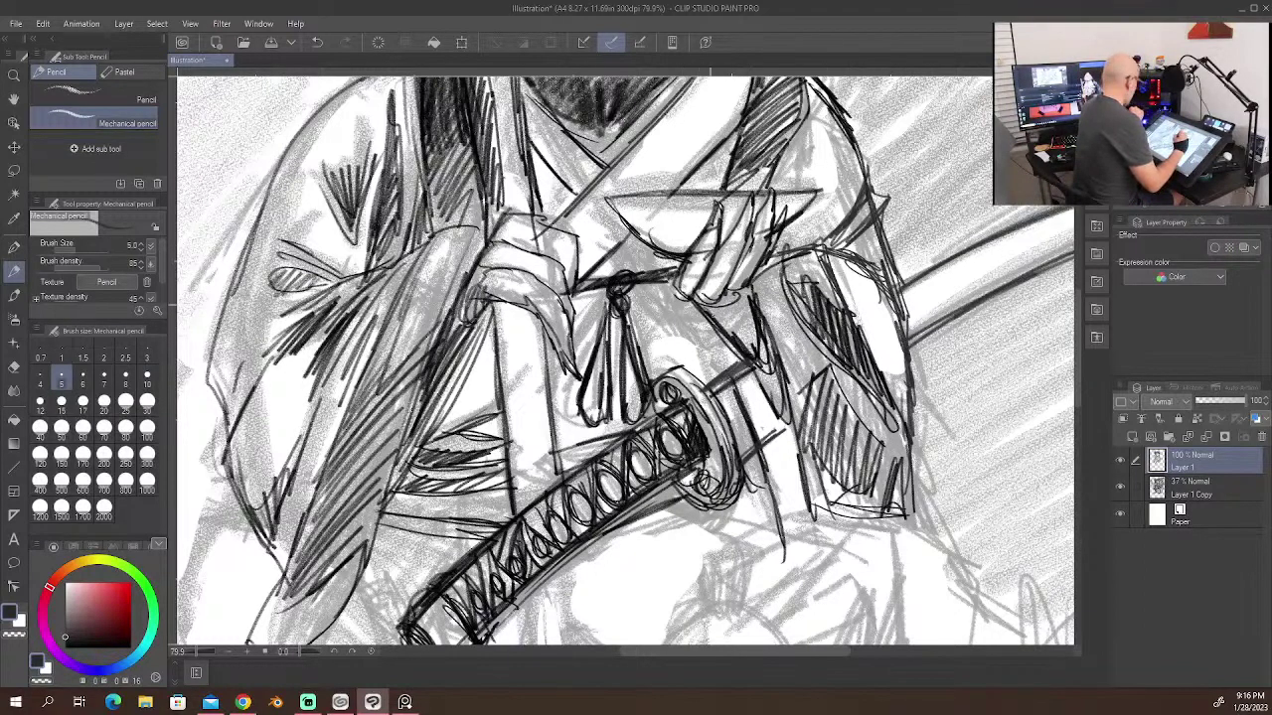
# Step: Hatch the dark robe panel between the second sword's guard and the hanging sleeve, and darken the sleeve's hem
pyautogui.moveTo(709, 316); pyautogui.dragTo(745, 400)
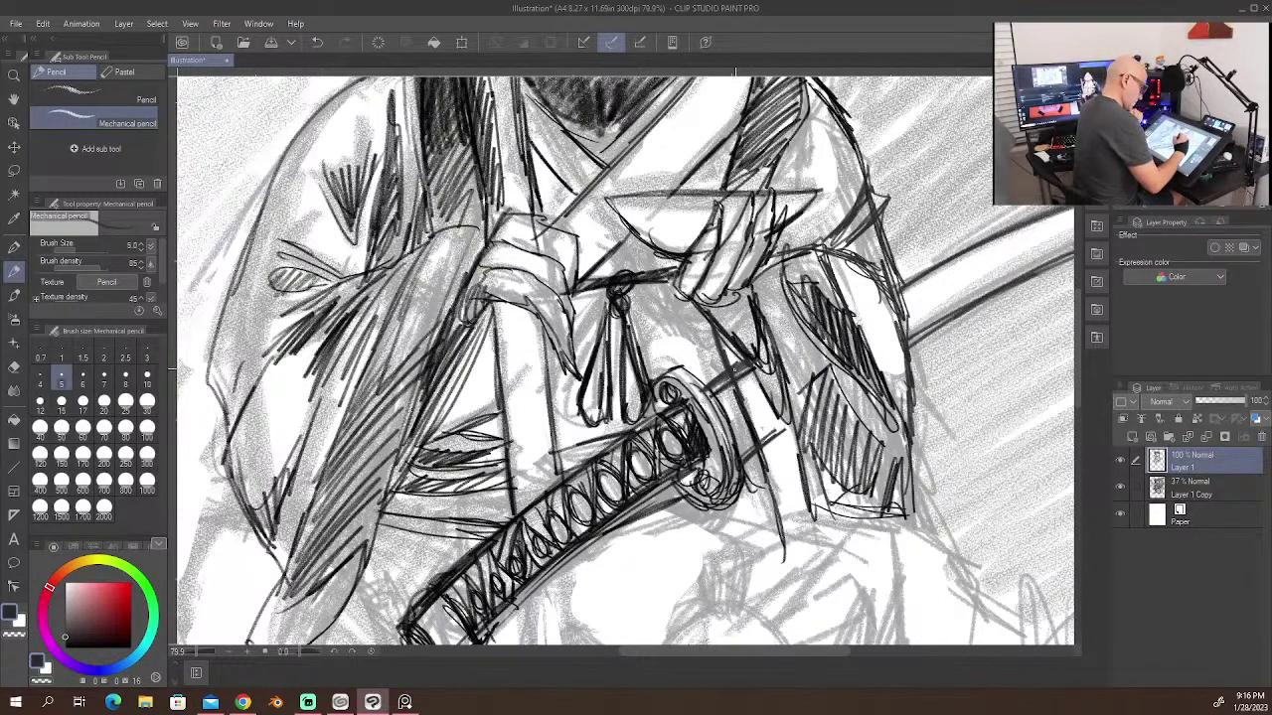
pyautogui.moveTo(725, 342); pyautogui.dragTo(737, 374)
pyautogui.moveTo(755, 449); pyautogui.dragTo(821, 530)
pyautogui.moveTo(731, 348); pyautogui.dragTo(752, 420)
pyautogui.moveTo(747, 368); pyautogui.dragTo(765, 447)
pyautogui.moveTo(765, 405); pyautogui.dragTo(787, 487)
pyautogui.moveTo(781, 422); pyautogui.dragTo(801, 501)
pyautogui.moveTo(795, 447); pyautogui.dragTo(817, 511)
pyautogui.moveTo(741, 382); pyautogui.dragTo(753, 430)
pyautogui.moveTo(729, 343); pyautogui.dragTo(735, 366)
pyautogui.moveTo(741, 380); pyautogui.dragTo(773, 451)
pyautogui.moveTo(766, 404); pyautogui.dragTo(797, 483)
pyautogui.moveTo(785, 427); pyautogui.dragTo(801, 491)
pyautogui.moveTo(764, 447); pyautogui.dragTo(805, 507)
pyautogui.moveTo(809, 485)
pyautogui.mouseDown()
pyautogui.moveTo(816, 511)
pyautogui.moveTo(927, 513)
pyautogui.mouseUp()
pyautogui.moveTo(831, 525); pyautogui.dragTo(858, 518)
pyautogui.moveTo(905, 513); pyautogui.dragTo(922, 505)
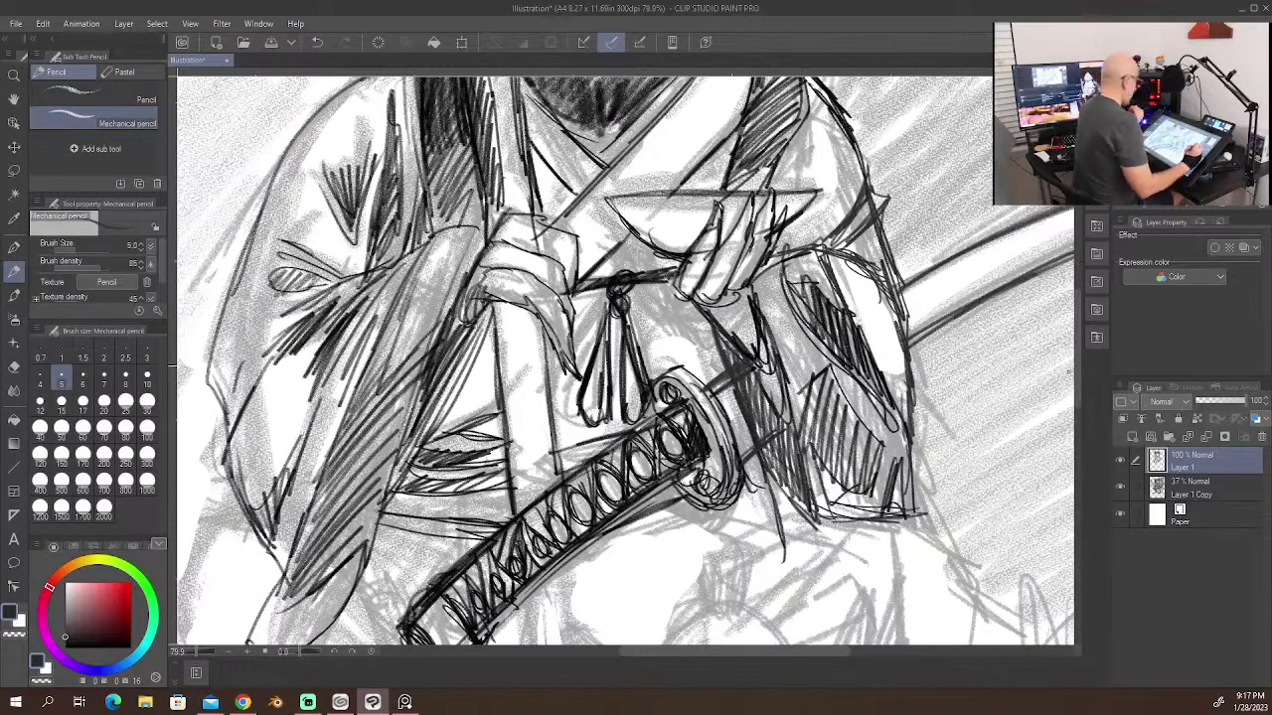
# Step: Add jagged fold strokes hanging below the bowl-side sleeve's hem and deepen the hatching inside its lower end
pyautogui.moveTo(1078, 380); pyautogui.dragTo(1078, 432)
pyautogui.moveTo(904, 249)
pyautogui.mouseDown()
pyautogui.moveTo(922, 342)
pyautogui.moveTo(902, 362)
pyautogui.mouseUp()
pyautogui.moveTo(881, 277); pyautogui.dragTo(904, 320)
pyautogui.moveTo(833, 264); pyautogui.dragTo(867, 270)
pyautogui.moveTo(803, 261); pyautogui.dragTo(854, 272)
pyautogui.moveTo(871, 276); pyautogui.dragTo(896, 322)
pyautogui.moveTo(898, 256)
pyautogui.mouseDown()
pyautogui.moveTo(887, 354)
pyautogui.moveTo(920, 350)
pyautogui.moveTo(910, 316)
pyautogui.mouseUp()
pyautogui.moveTo(884, 233)
pyautogui.mouseDown()
pyautogui.moveTo(875, 282)
pyautogui.moveTo(863, 274)
pyautogui.mouseUp()
pyautogui.moveTo(869, 250); pyautogui.dragTo(845, 282)
pyautogui.moveTo(883, 221); pyautogui.dragTo(847, 276)
pyautogui.moveTo(860, 224)
pyautogui.mouseDown()
pyautogui.moveTo(823, 272)
pyautogui.moveTo(814, 261)
pyautogui.mouseUp()
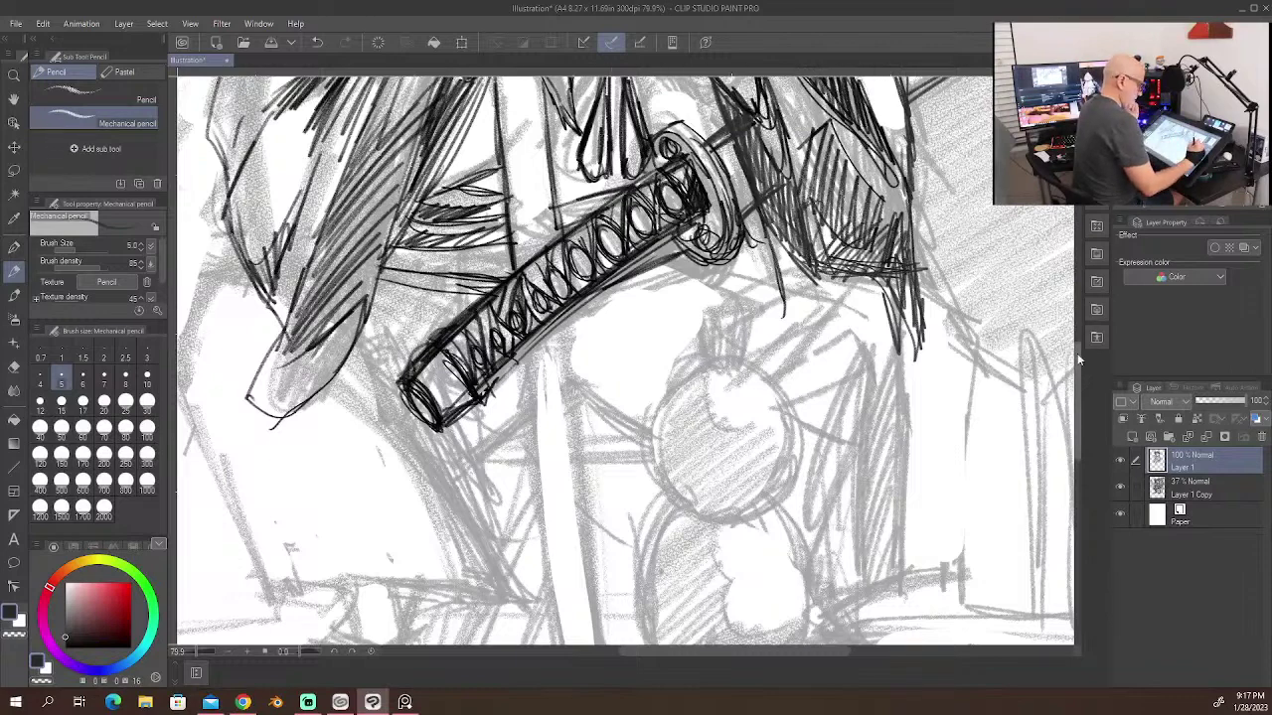
# Step: Draw both long edges of the upright sword's blade below the second hilt and close its squared lower end
pyautogui.moveTo(1078, 352); pyautogui.dragTo(1078, 365)
pyautogui.moveTo(527, 288); pyautogui.dragTo(532, 371)
pyautogui.moveTo(518, 308); pyautogui.dragTo(548, 492)
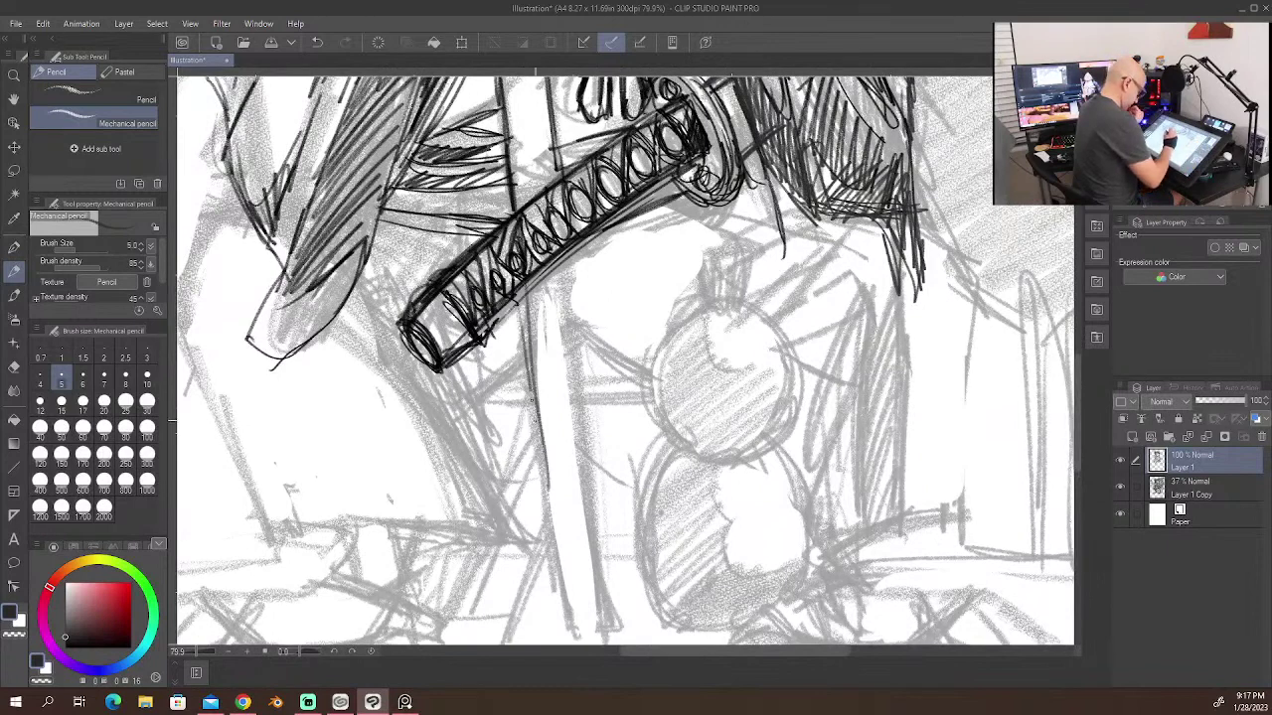
pyautogui.moveTo(530, 394); pyautogui.dragTo(561, 620)
pyautogui.moveTo(540, 459); pyautogui.dragTo(570, 624)
pyautogui.moveTo(570, 257); pyautogui.dragTo(616, 590)
pyautogui.moveTo(594, 466); pyautogui.dragTo(622, 644)
pyautogui.moveTo(572, 562); pyautogui.dragTo(562, 633)
pyautogui.moveTo(562, 586)
pyautogui.mouseDown()
pyautogui.moveTo(570, 632)
pyautogui.moveTo(626, 626)
pyautogui.mouseUp()
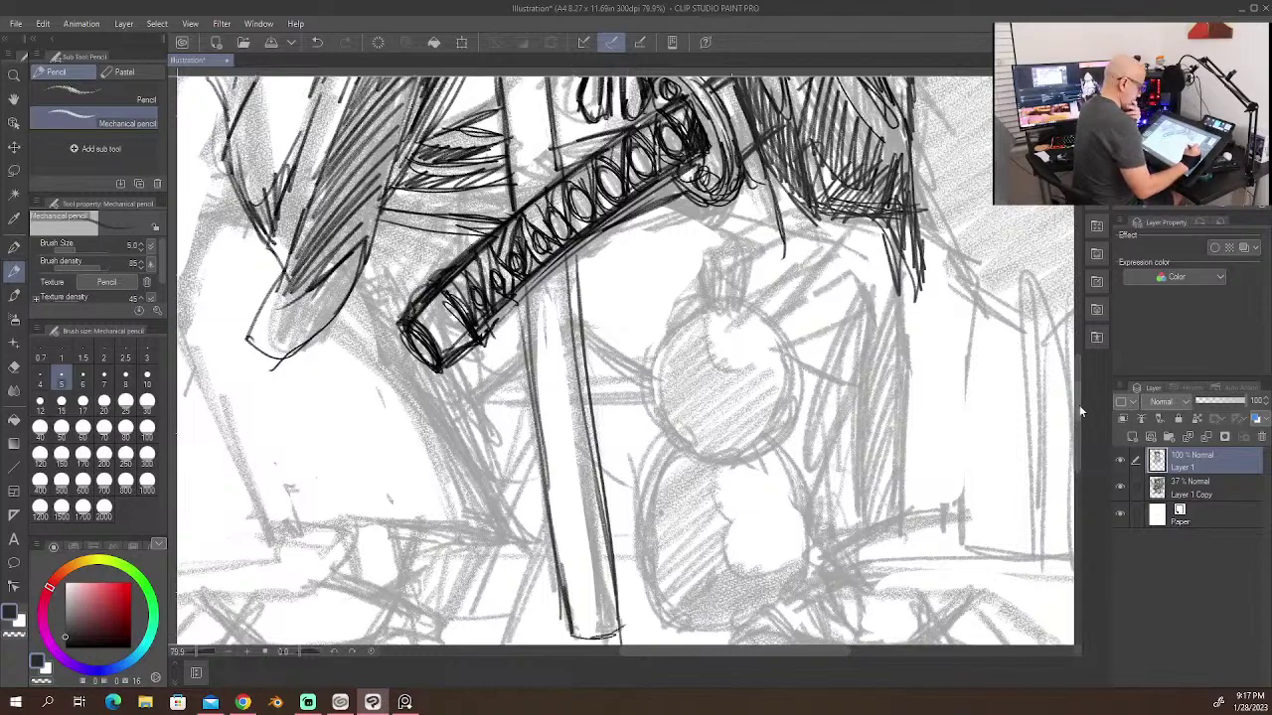
# Step: Hide the rough sketch layer and redraw the upright hilt's ear-side edge as a clean narrow strip
pyautogui.moveTo(1081, 399)
pyautogui.mouseDown()
pyautogui.moveTo(1068, 477)
pyautogui.moveTo(1051, 263)
pyautogui.moveTo(1063, 397)
pyautogui.moveTo(1077, 242)
pyautogui.moveTo(1074, 358)
pyautogui.moveTo(1084, 409)
pyautogui.moveTo(1091, 353)
pyautogui.moveTo(1071, 245)
pyautogui.moveTo(1096, 442)
pyautogui.moveTo(1075, 232)
pyautogui.moveTo(1080, 252)
pyautogui.mouseUp()
pyautogui.click(1120, 486)
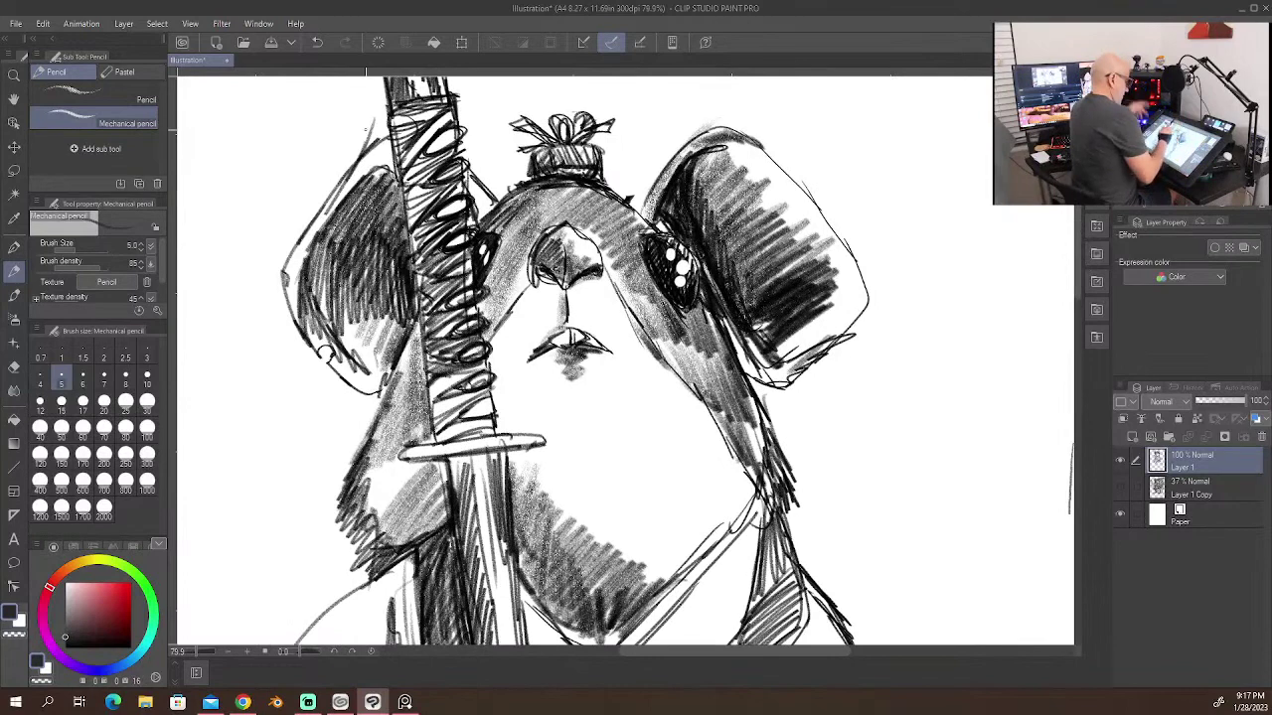
pyautogui.moveTo(396, 125); pyautogui.dragTo(424, 419)
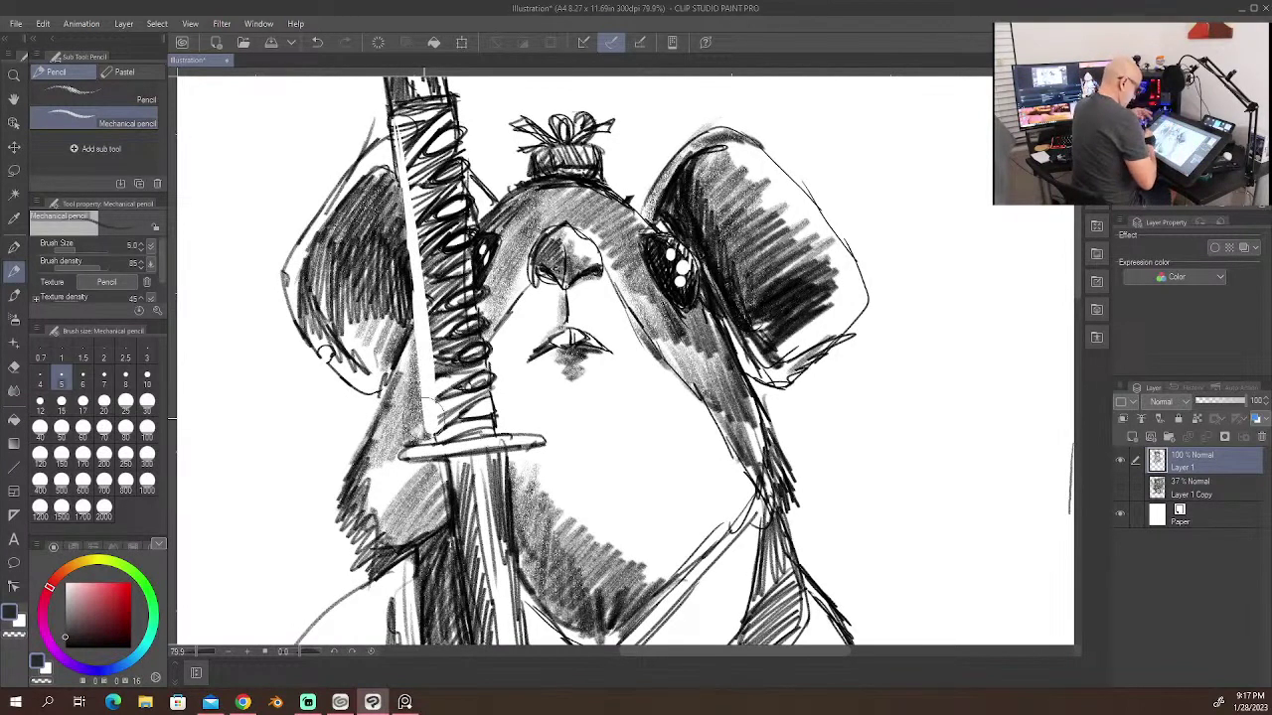
pyautogui.moveTo(395, 105); pyautogui.dragTo(435, 419)
pyautogui.moveTo(413, 248); pyautogui.dragTo(431, 397)
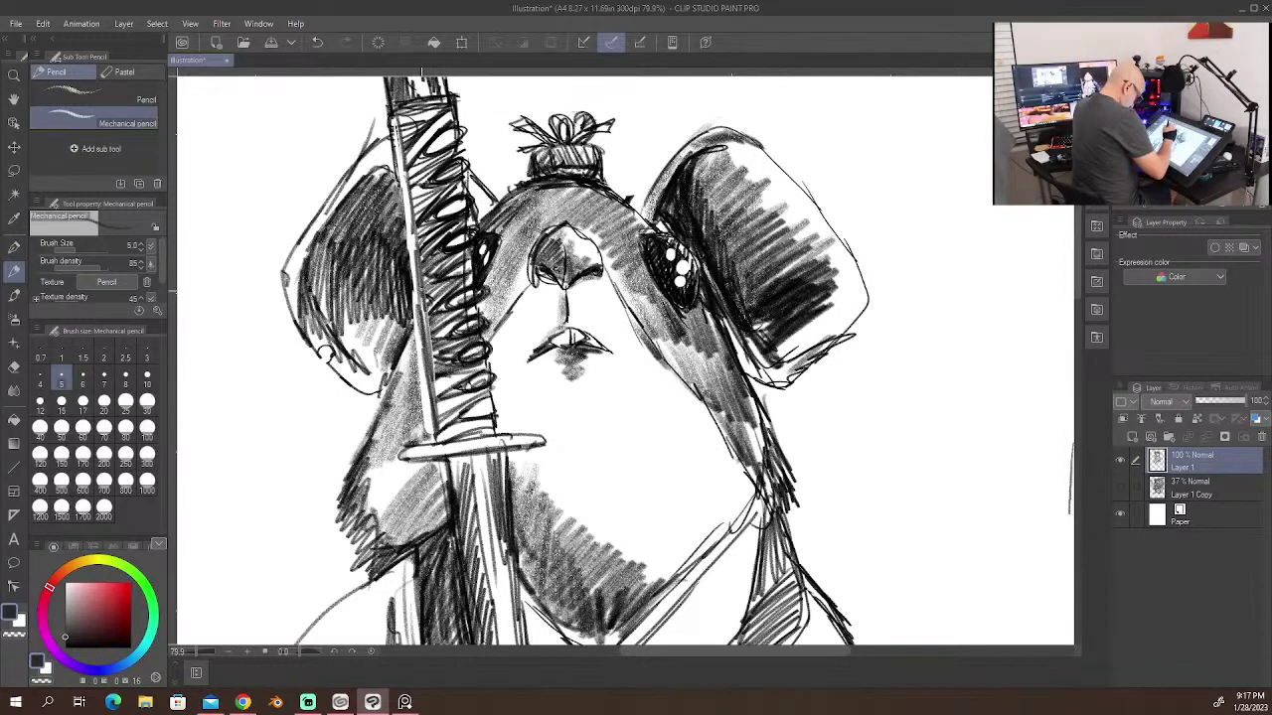
pyautogui.moveTo(403, 169); pyautogui.dragTo(424, 295)
pyautogui.moveTo(398, 107); pyautogui.dragTo(418, 218)
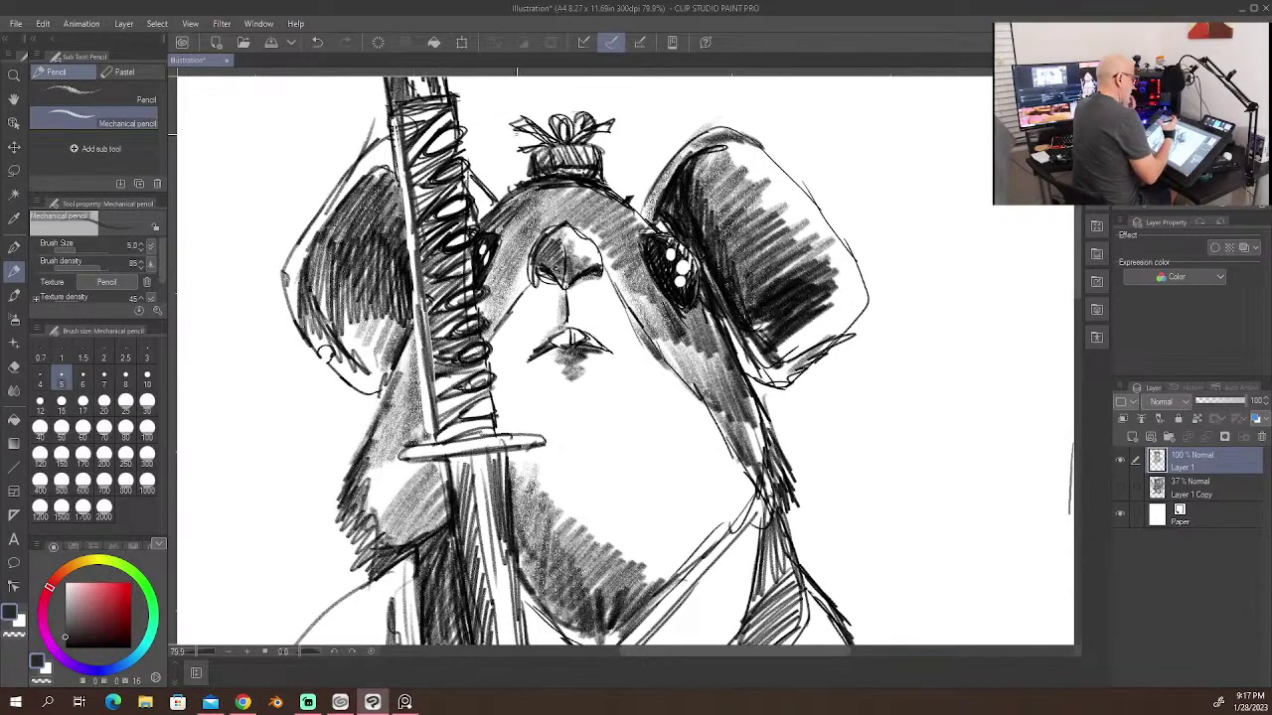
# Step: Erase the scribbled wrapping inside the upright sword's hilt and show the rough sketch layer again
pyautogui.moveTo(427, 95)
pyautogui.mouseDown()
pyautogui.moveTo(459, 392)
pyautogui.moveTo(462, 354)
pyautogui.mouseUp()
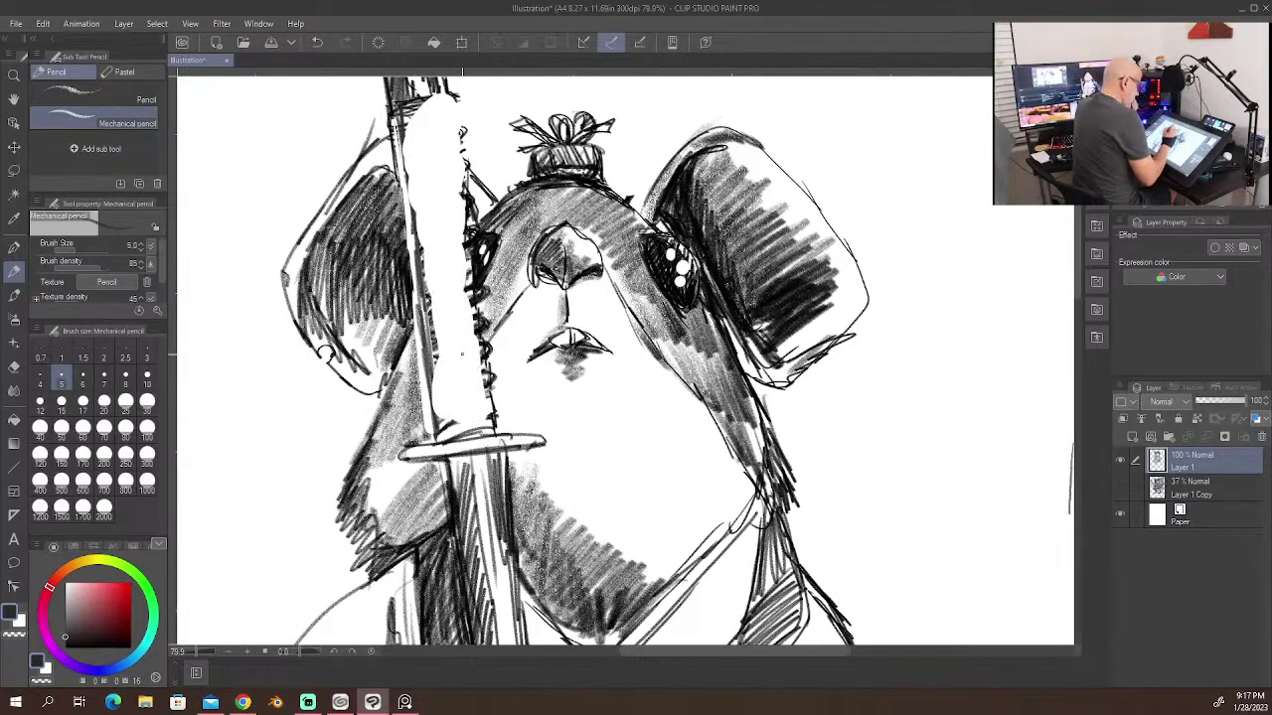
pyautogui.click(1120, 487)
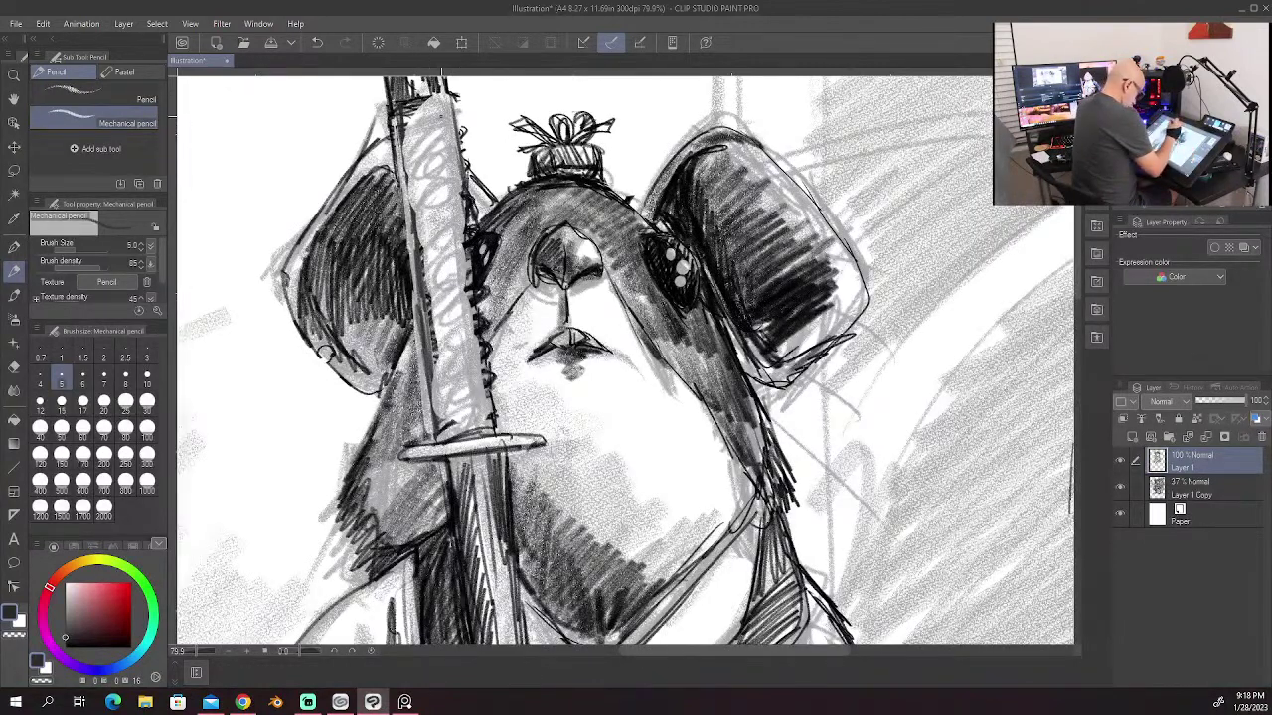
pyautogui.moveTo(457, 407)
pyautogui.mouseDown()
pyautogui.moveTo(460, 359)
pyautogui.moveTo(479, 344)
pyautogui.moveTo(457, 336)
pyautogui.moveTo(475, 320)
pyautogui.moveTo(461, 306)
pyautogui.mouseUp()
pyautogui.moveTo(469, 294)
pyautogui.mouseDown()
pyautogui.moveTo(465, 355)
pyautogui.moveTo(449, 360)
pyautogui.moveTo(433, 244)
pyautogui.mouseUp()
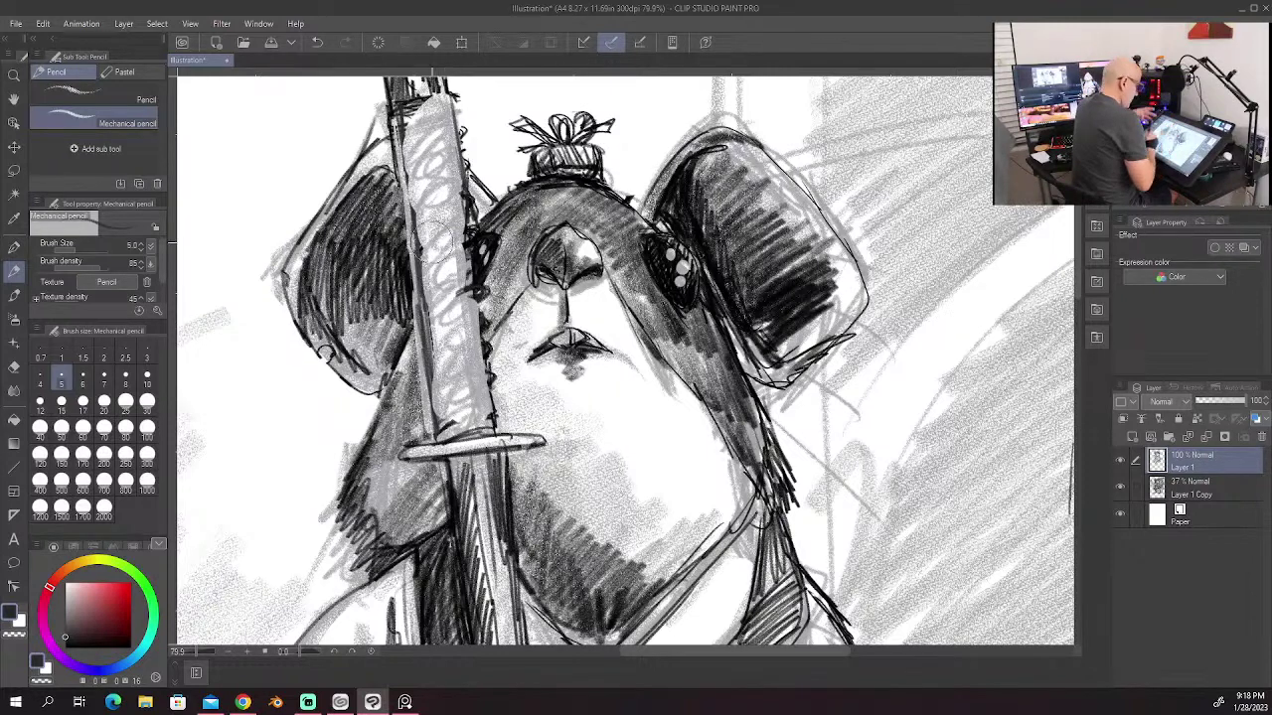
# Step: Draw a looped cord down the face-side edge of the upright hilt and fill its upper half with curved diagonal wrapping strokes
pyautogui.moveTo(452, 101); pyautogui.dragTo(466, 233)
pyautogui.moveTo(453, 127)
pyautogui.mouseDown()
pyautogui.moveTo(468, 239)
pyautogui.moveTo(453, 147)
pyautogui.moveTo(437, 154)
pyautogui.moveTo(449, 161)
pyautogui.moveTo(443, 185)
pyautogui.moveTo(431, 185)
pyautogui.moveTo(465, 202)
pyautogui.moveTo(441, 213)
pyautogui.moveTo(472, 236)
pyautogui.moveTo(449, 254)
pyautogui.moveTo(481, 320)
pyautogui.moveTo(467, 340)
pyautogui.moveTo(479, 387)
pyautogui.moveTo(459, 394)
pyautogui.moveTo(486, 411)
pyautogui.moveTo(473, 423)
pyautogui.mouseUp()
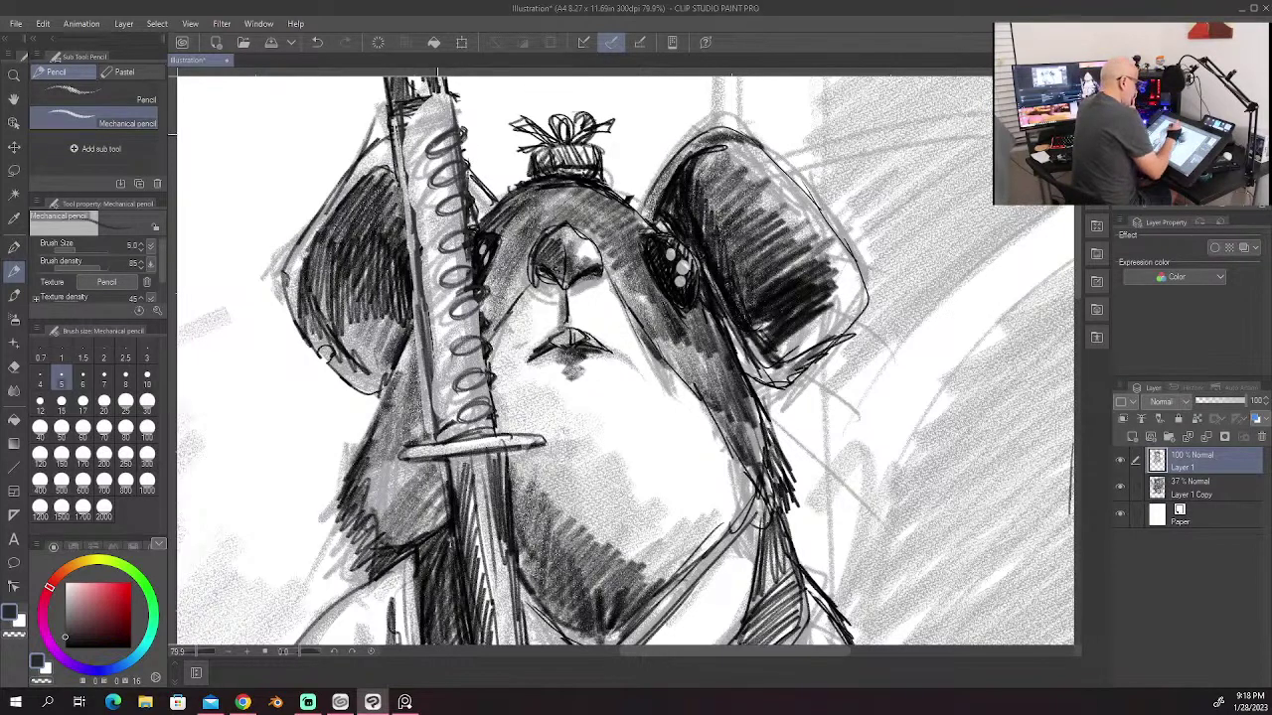
pyautogui.moveTo(416, 151)
pyautogui.mouseDown()
pyautogui.moveTo(455, 138)
pyautogui.moveTo(416, 224)
pyautogui.mouseUp()
pyautogui.moveTo(445, 155)
pyautogui.mouseDown()
pyautogui.moveTo(403, 203)
pyautogui.moveTo(411, 189)
pyautogui.moveTo(418, 260)
pyautogui.mouseUp()
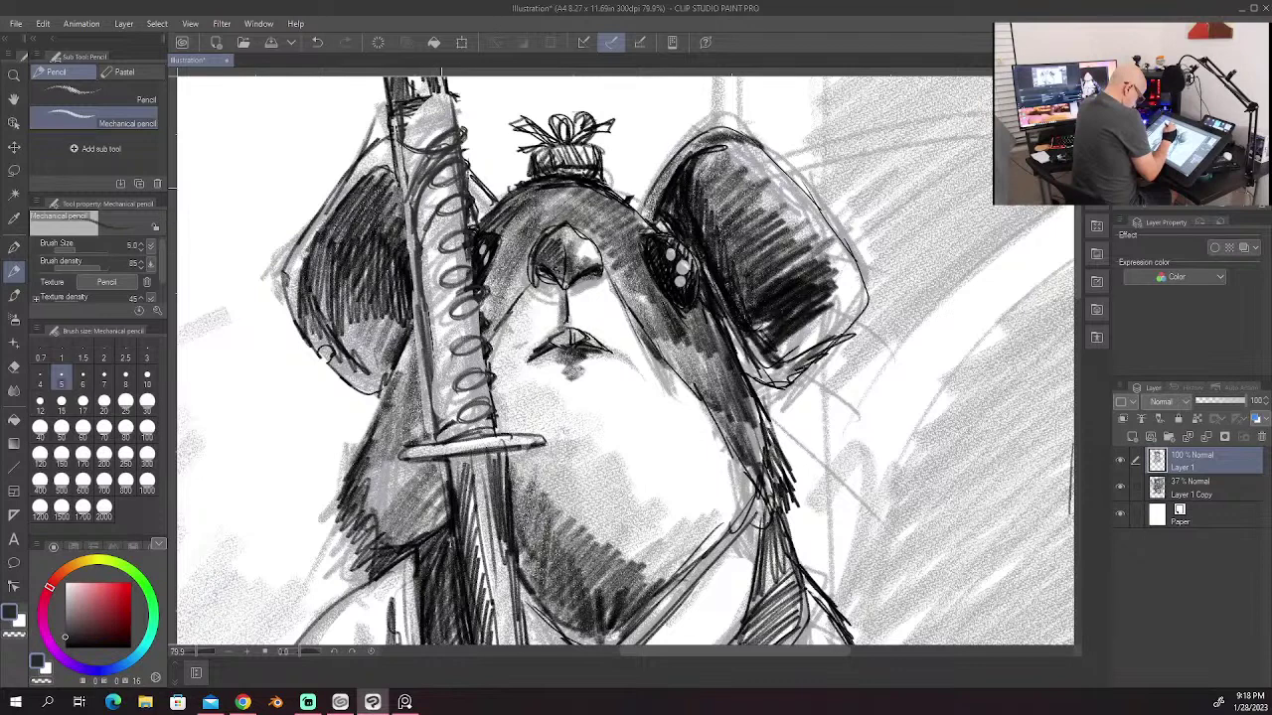
pyautogui.moveTo(453, 176)
pyautogui.mouseDown()
pyautogui.moveTo(420, 240)
pyautogui.moveTo(419, 224)
pyautogui.mouseUp()
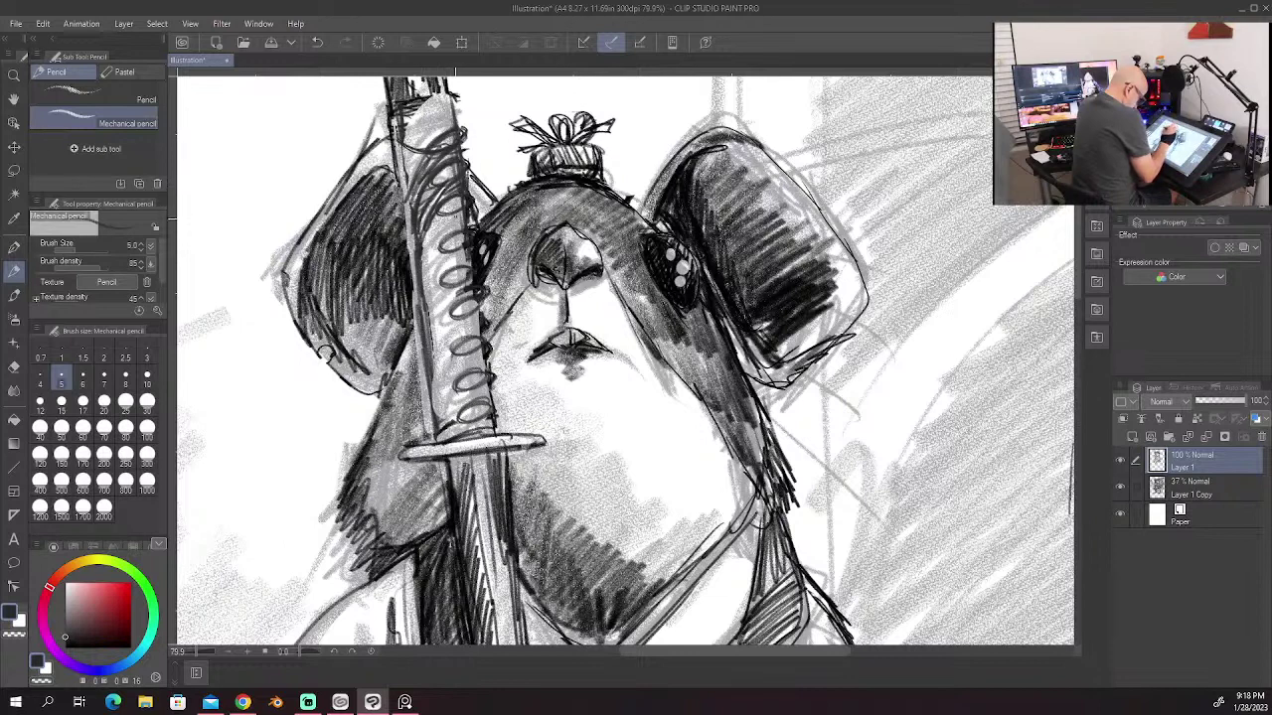
pyautogui.moveTo(463, 224)
pyautogui.mouseDown()
pyautogui.moveTo(434, 248)
pyautogui.moveTo(423, 288)
pyautogui.mouseUp()
pyautogui.moveTo(459, 209)
pyautogui.mouseDown()
pyautogui.moveTo(433, 220)
pyautogui.moveTo(425, 302)
pyautogui.mouseUp()
pyautogui.moveTo(455, 209)
pyautogui.mouseDown()
pyautogui.moveTo(425, 242)
pyautogui.moveTo(434, 280)
pyautogui.mouseUp()
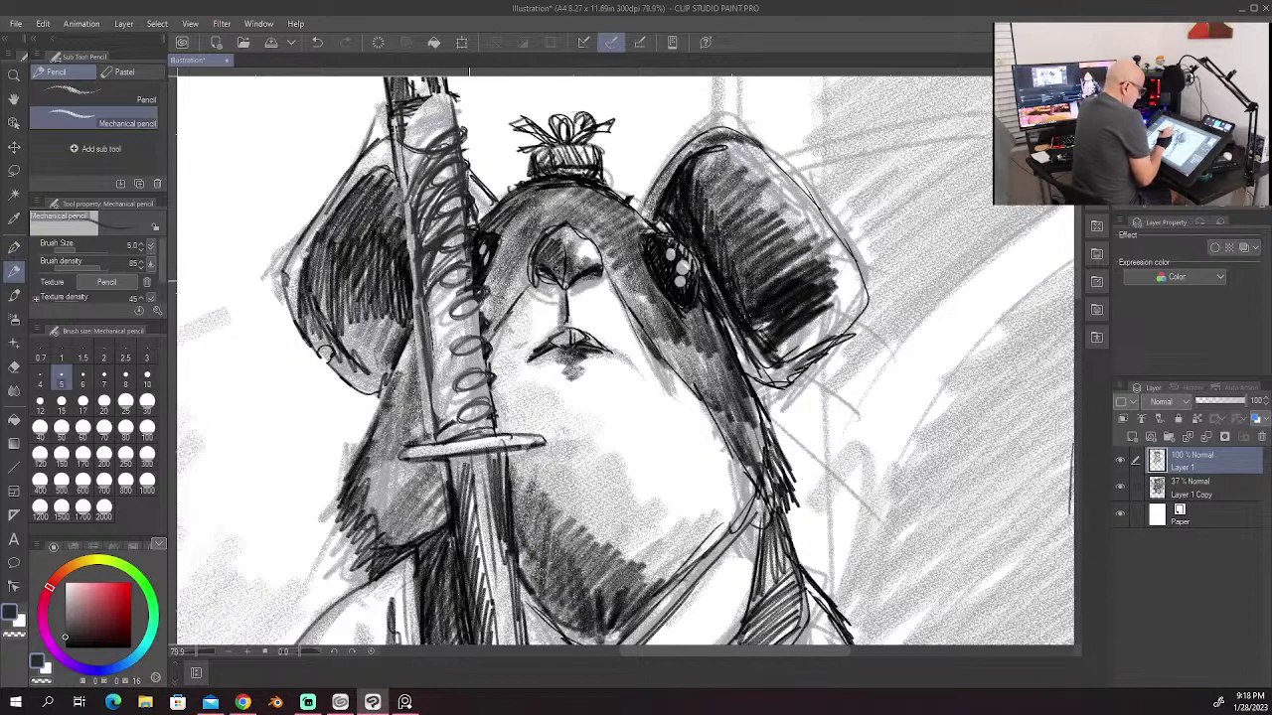
# Step: Continue the diagonal wrapping strokes down to the upright sword's guard and fill the bare upper end of the hilt
pyautogui.moveTo(469, 294)
pyautogui.mouseDown()
pyautogui.moveTo(437, 327)
pyautogui.moveTo(435, 372)
pyautogui.mouseUp()
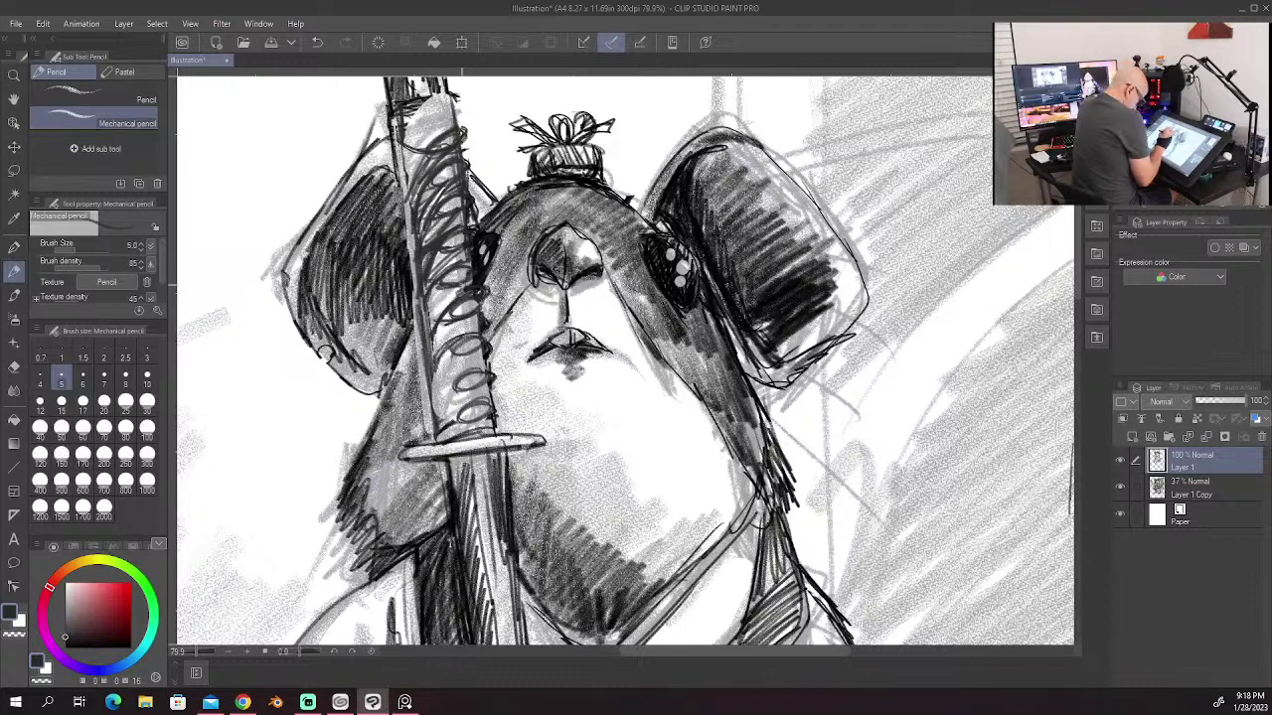
pyautogui.moveTo(462, 286); pyautogui.dragTo(433, 325)
pyautogui.moveTo(461, 272)
pyautogui.mouseDown()
pyautogui.moveTo(427, 312)
pyautogui.moveTo(470, 320)
pyautogui.moveTo(437, 343)
pyautogui.moveTo(465, 331)
pyautogui.moveTo(441, 358)
pyautogui.moveTo(435, 399)
pyautogui.mouseUp()
pyautogui.moveTo(483, 366); pyautogui.dragTo(427, 407)
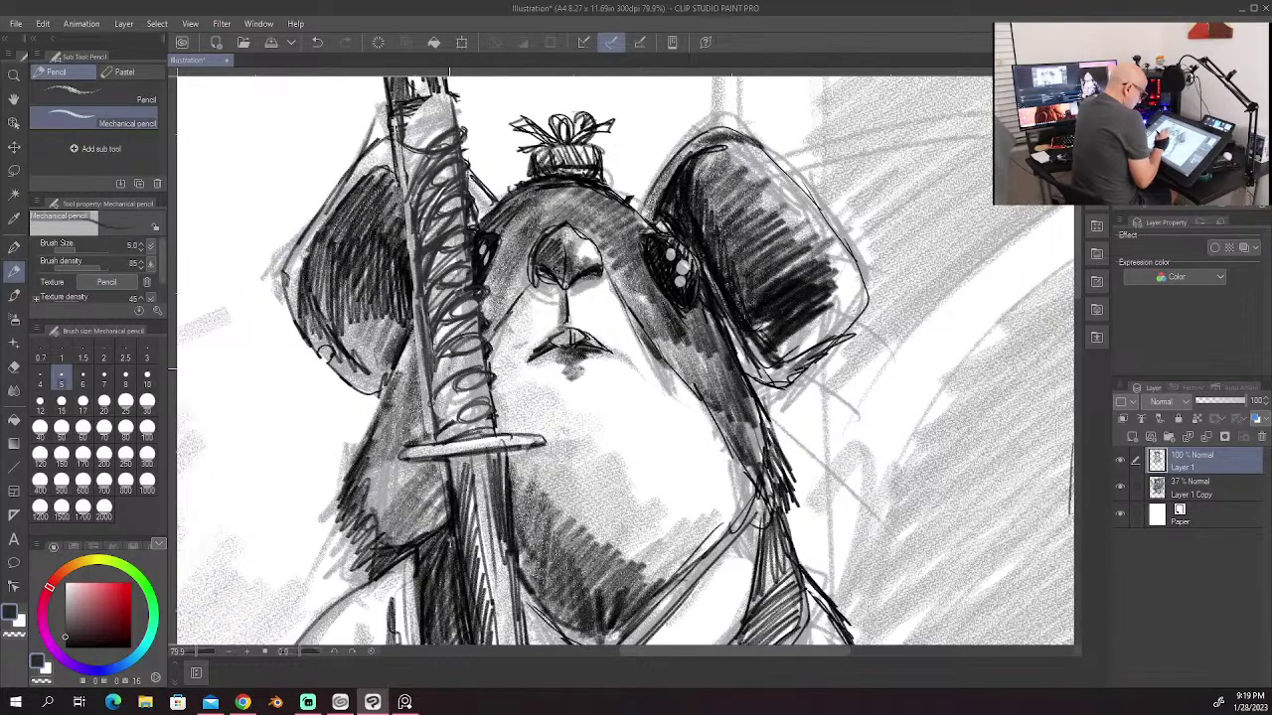
pyautogui.moveTo(482, 360)
pyautogui.mouseDown()
pyautogui.moveTo(429, 397)
pyautogui.moveTo(435, 363)
pyautogui.mouseUp()
pyautogui.moveTo(481, 350)
pyautogui.mouseDown()
pyautogui.moveTo(439, 365)
pyautogui.moveTo(429, 385)
pyautogui.mouseUp()
pyautogui.moveTo(453, 359)
pyautogui.mouseDown()
pyautogui.moveTo(428, 387)
pyautogui.moveTo(439, 435)
pyautogui.mouseUp()
pyautogui.moveTo(487, 390); pyautogui.dragTo(441, 430)
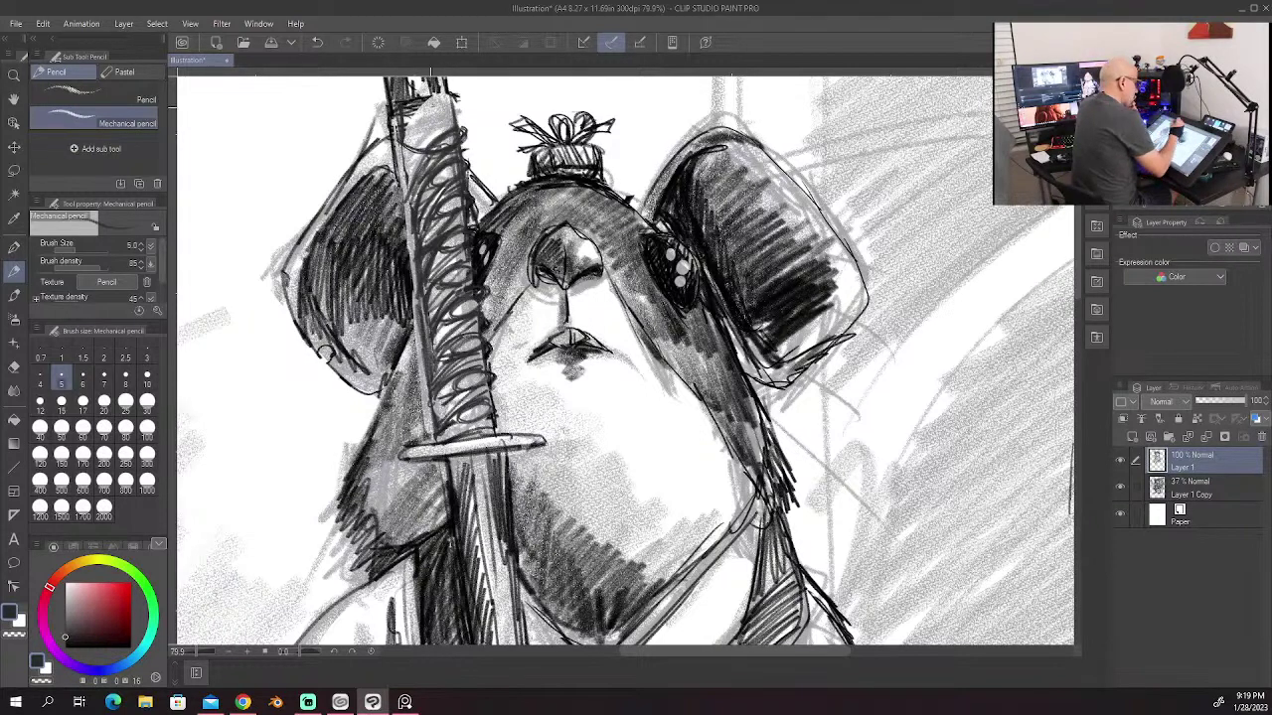
pyautogui.moveTo(451, 106)
pyautogui.mouseDown()
pyautogui.moveTo(408, 129)
pyautogui.moveTo(399, 179)
pyautogui.mouseUp()
pyautogui.moveTo(435, 127)
pyautogui.mouseDown()
pyautogui.moveTo(400, 169)
pyautogui.moveTo(400, 221)
pyautogui.mouseUp()
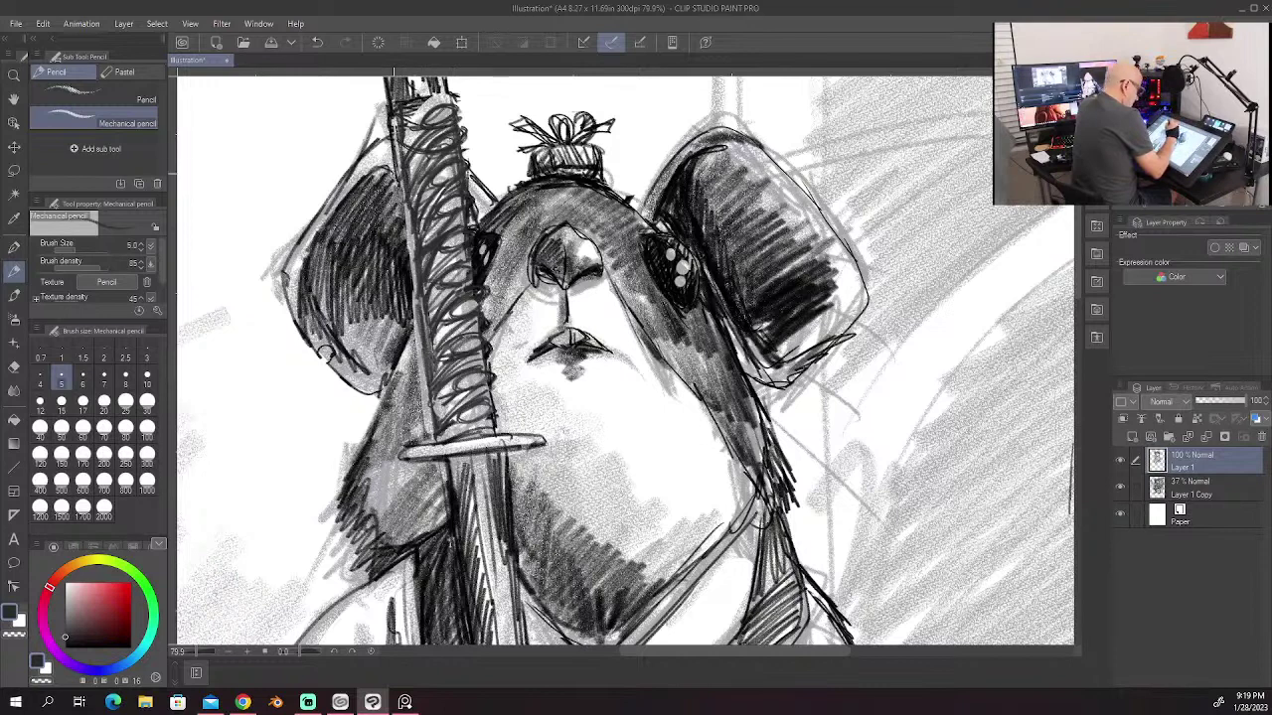
# Step: Darken the ear-side edge of the upright hilt and the fur beside it down to the cheek
pyautogui.moveTo(398, 175); pyautogui.dragTo(413, 264)
pyautogui.moveTo(405, 211); pyautogui.dragTo(415, 330)
pyautogui.moveTo(417, 306); pyautogui.dragTo(399, 371)
pyautogui.moveTo(413, 332); pyautogui.dragTo(373, 467)
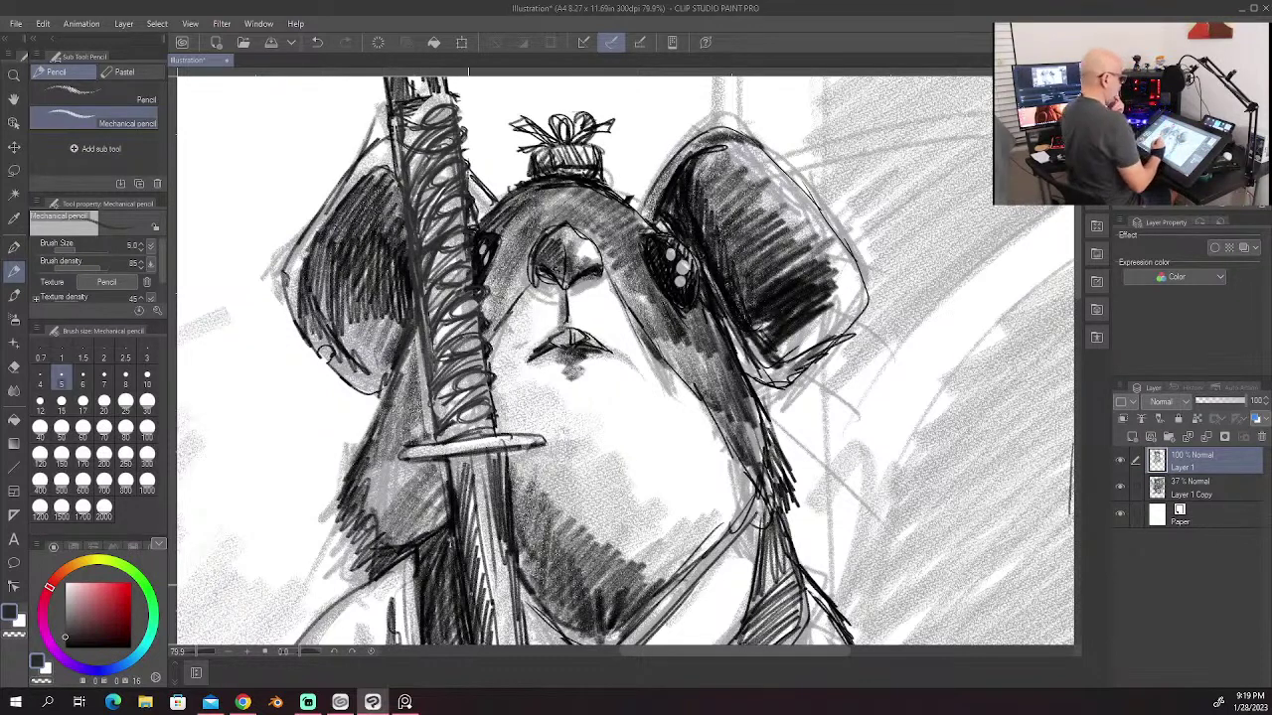
# Step: Darken the gaps between the wrapping bands along the upright hilt from its top end to just above the guard
pyautogui.moveTo(391, 112)
pyautogui.mouseDown()
pyautogui.moveTo(398, 151)
pyautogui.moveTo(449, 94)
pyautogui.moveTo(455, 111)
pyautogui.mouseUp()
pyautogui.moveTo(439, 173)
pyautogui.mouseDown()
pyautogui.moveTo(433, 183)
pyautogui.moveTo(457, 165)
pyautogui.mouseUp()
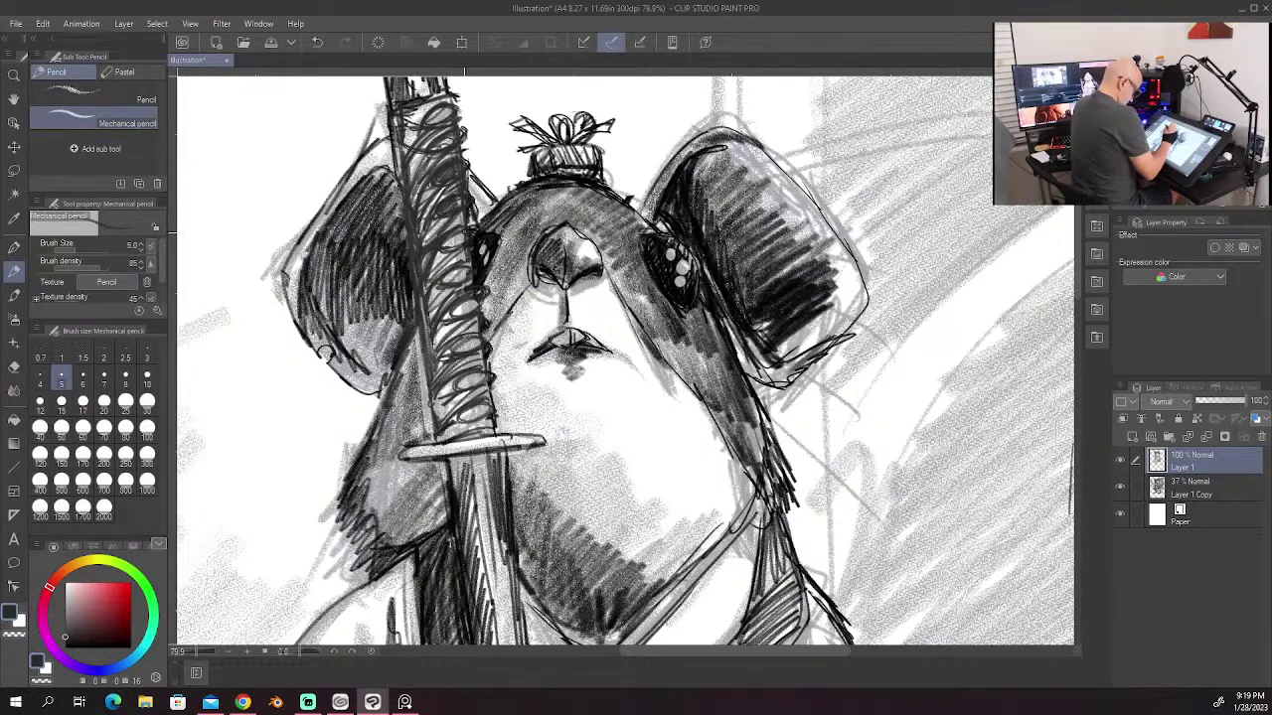
pyautogui.moveTo(459, 242)
pyautogui.mouseDown()
pyautogui.moveTo(445, 230)
pyautogui.moveTo(447, 282)
pyautogui.moveTo(471, 305)
pyautogui.moveTo(455, 314)
pyautogui.mouseUp()
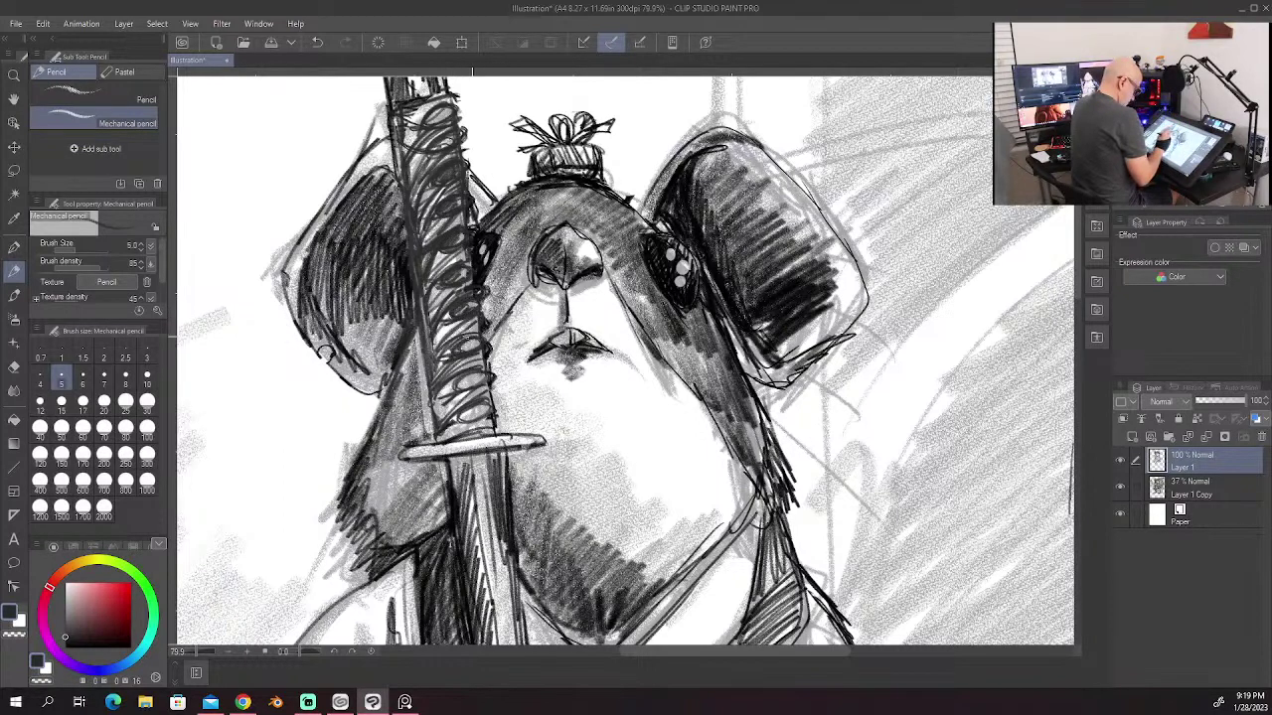
pyautogui.moveTo(481, 374); pyautogui.dragTo(462, 388)
pyautogui.moveTo(481, 373); pyautogui.dragTo(459, 419)
# Step: Outline the sleeve's cuff behind the sword-gripping hand, hatch the sleeve below it and darken the shadow between sleeve and blade
pyautogui.moveTo(1080, 294); pyautogui.dragTo(1059, 379)
pyautogui.scroll(-3, 1059, 380)
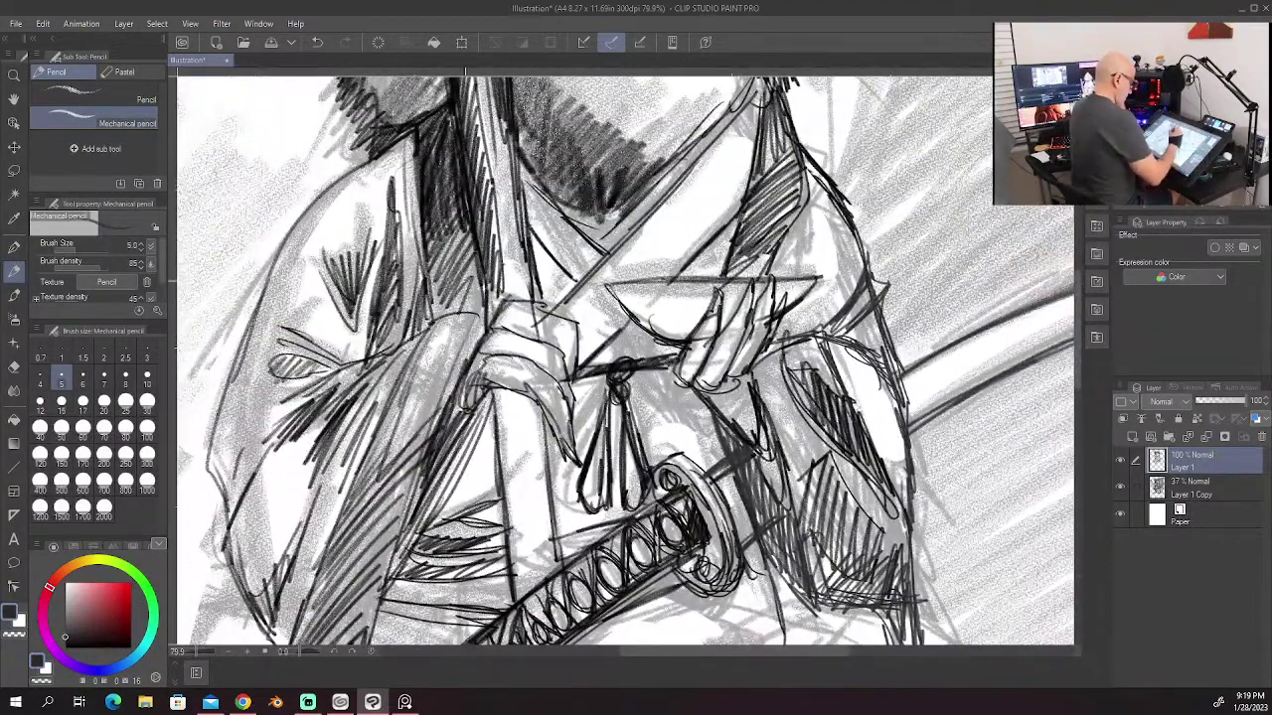
pyautogui.moveTo(435, 315); pyautogui.dragTo(474, 300)
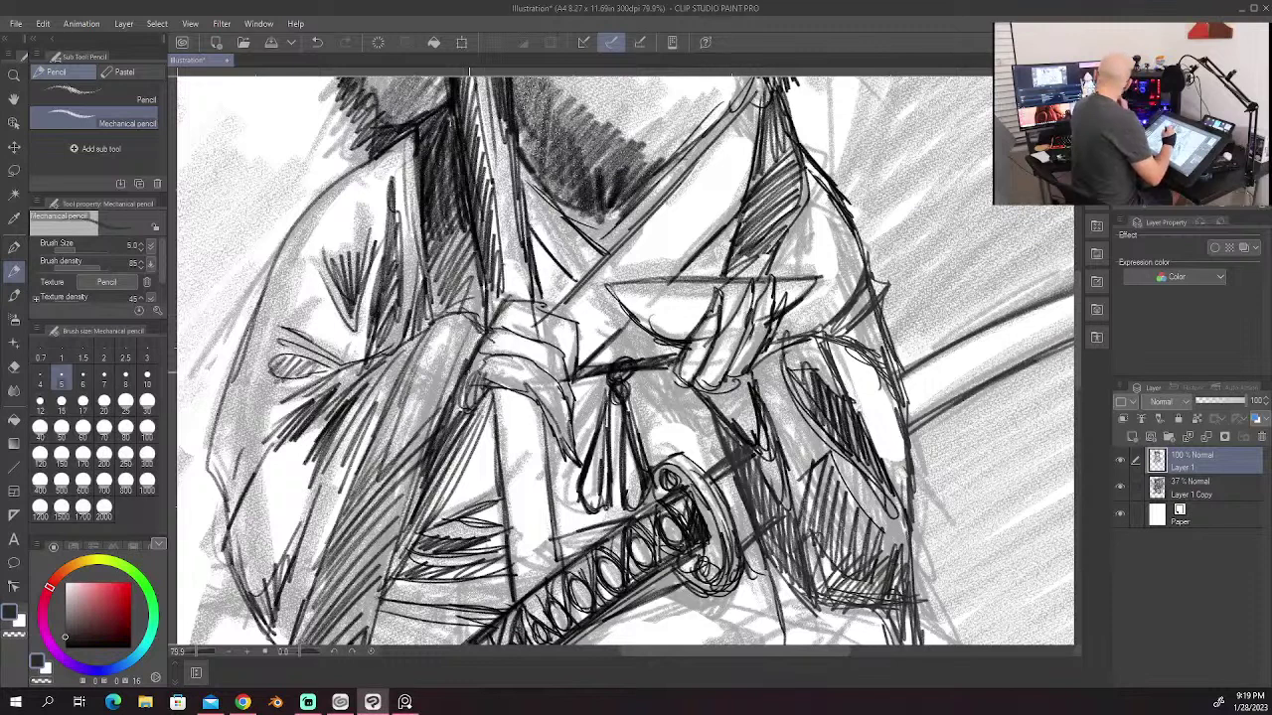
pyautogui.moveTo(443, 316)
pyautogui.mouseDown()
pyautogui.moveTo(415, 356)
pyautogui.moveTo(467, 328)
pyautogui.moveTo(402, 413)
pyautogui.moveTo(387, 495)
pyautogui.mouseUp()
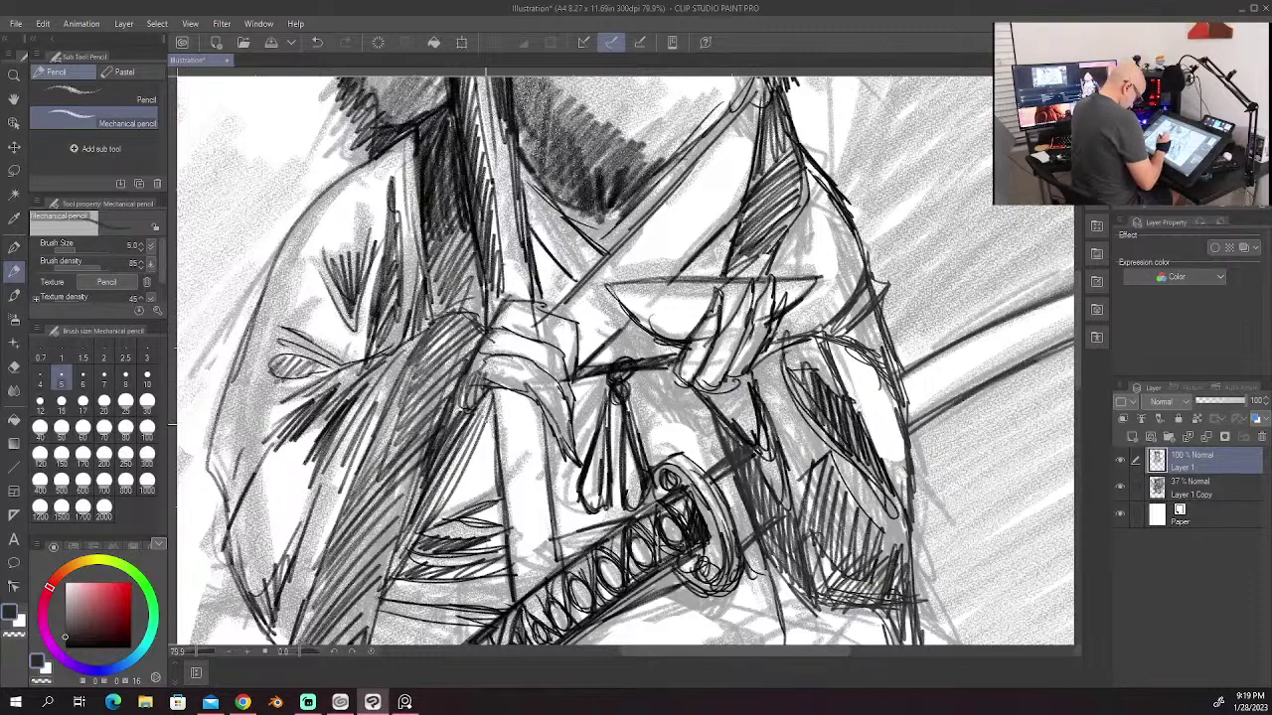
pyautogui.moveTo(493, 400); pyautogui.dragTo(468, 483)
pyautogui.moveTo(484, 427); pyautogui.dragTo(447, 517)
pyautogui.moveTo(427, 542); pyautogui.dragTo(388, 602)
pyautogui.moveTo(471, 416)
pyautogui.mouseDown()
pyautogui.moveTo(408, 556)
pyautogui.moveTo(467, 433)
pyautogui.mouseUp()
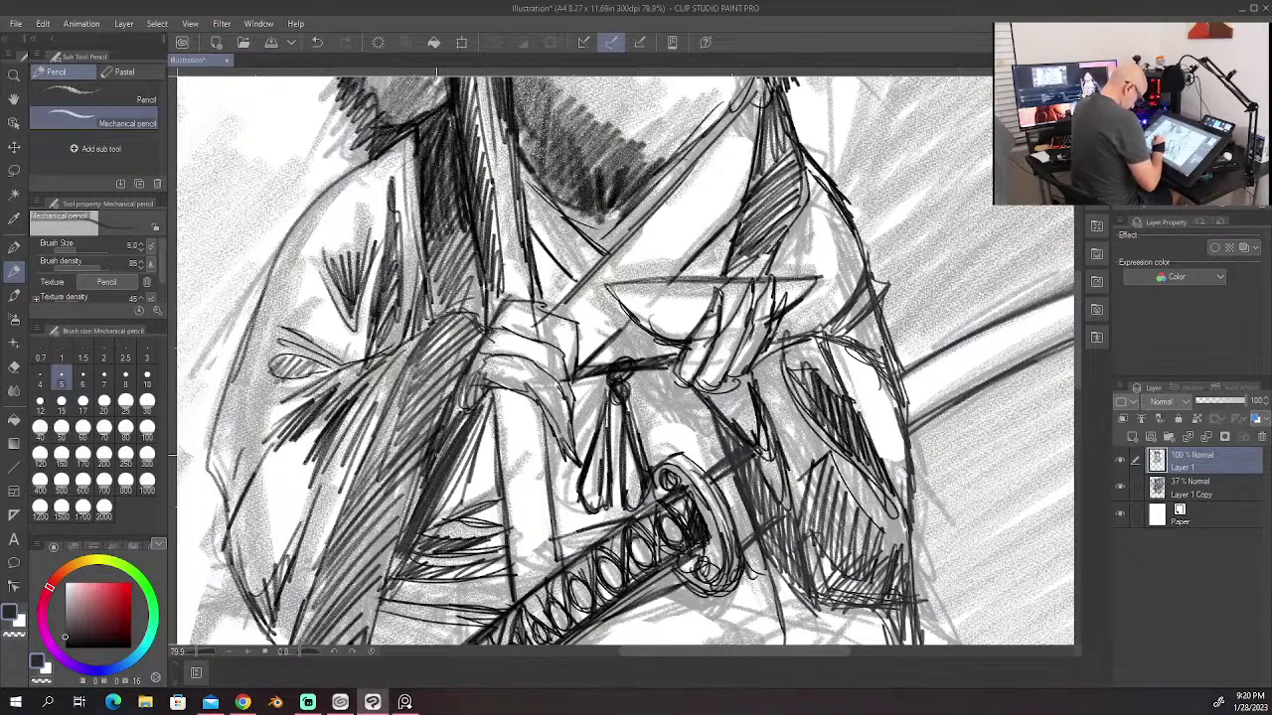
pyautogui.moveTo(419, 487); pyautogui.dragTo(387, 576)
# Step: Add pointed fold strokes hanging below the bowl-side sleeve and deepen the cross-hatching inside its opening
pyautogui.moveTo(1080, 303); pyautogui.dragTo(1069, 336)
pyautogui.moveTo(900, 467); pyautogui.dragTo(912, 513)
pyautogui.moveTo(906, 455); pyautogui.dragTo(922, 526)
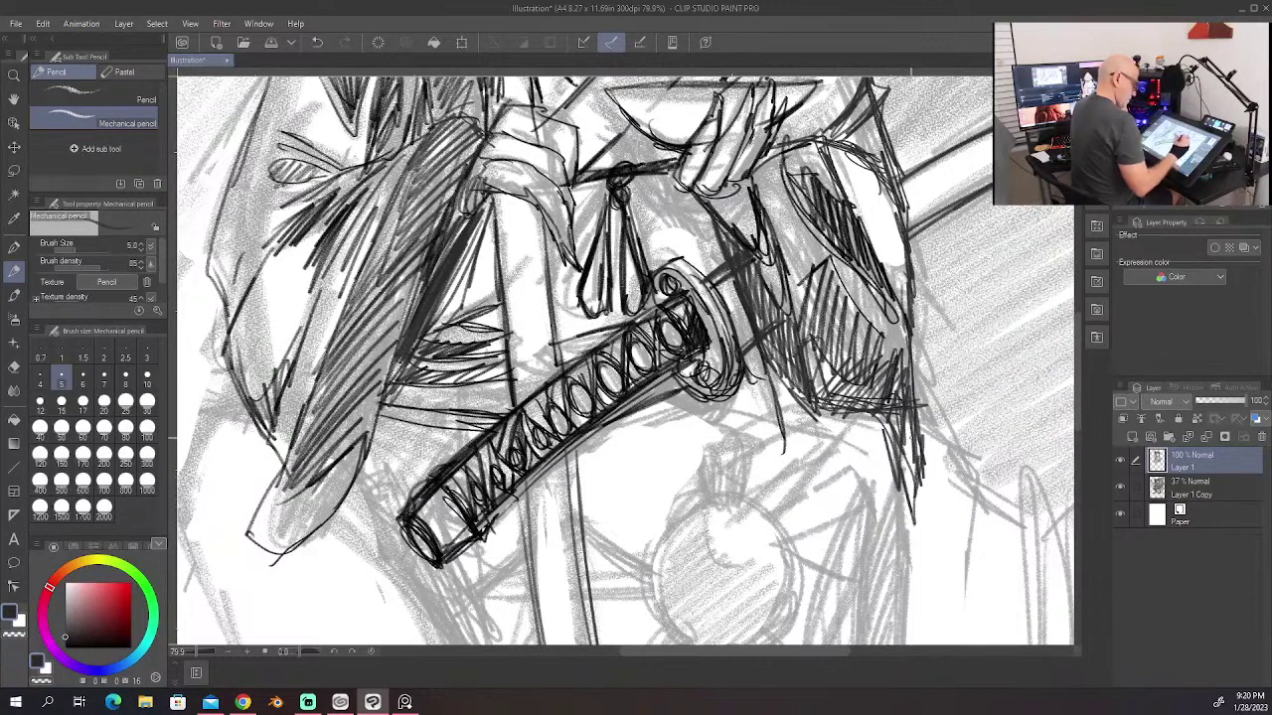
pyautogui.moveTo(797, 206)
pyautogui.mouseDown()
pyautogui.moveTo(786, 223)
pyautogui.moveTo(838, 278)
pyautogui.moveTo(851, 324)
pyautogui.moveTo(886, 366)
pyautogui.mouseUp()
pyautogui.moveTo(829, 354); pyautogui.dragTo(878, 375)
pyautogui.moveTo(848, 372); pyautogui.dragTo(872, 386)
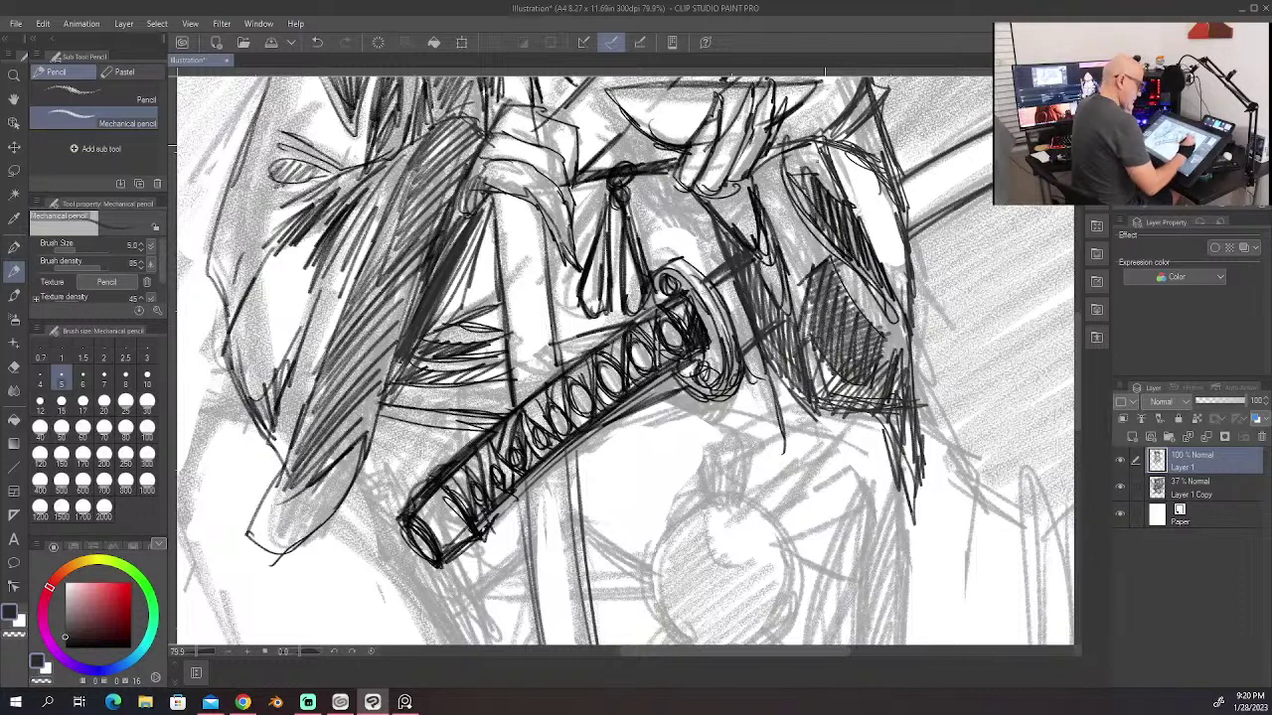
pyautogui.moveTo(784, 168); pyautogui.dragTo(820, 253)
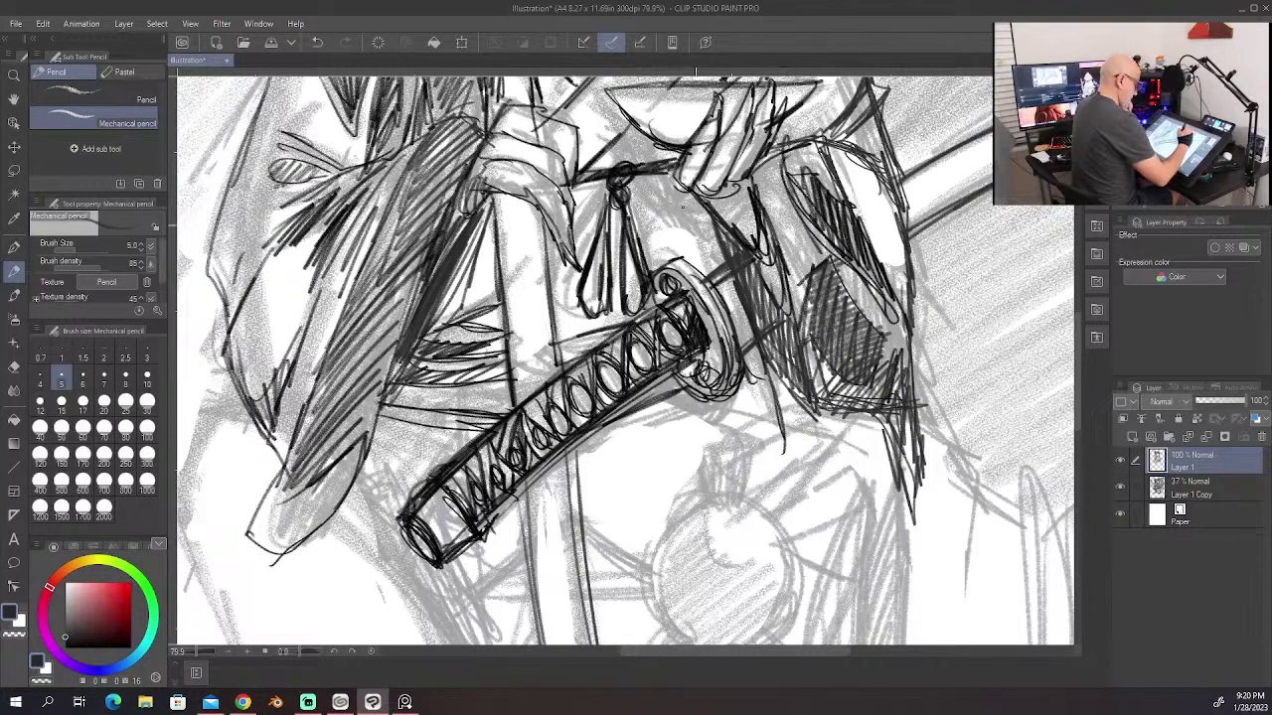
# Step: Draw short curved fold lines on the robe between the hanging knot and the slanted sword's guard
pyautogui.moveTo(656, 221); pyautogui.dragTo(709, 260)
pyautogui.moveTo(645, 220); pyautogui.dragTo(713, 264)
pyautogui.moveTo(687, 203); pyautogui.dragTo(709, 254)
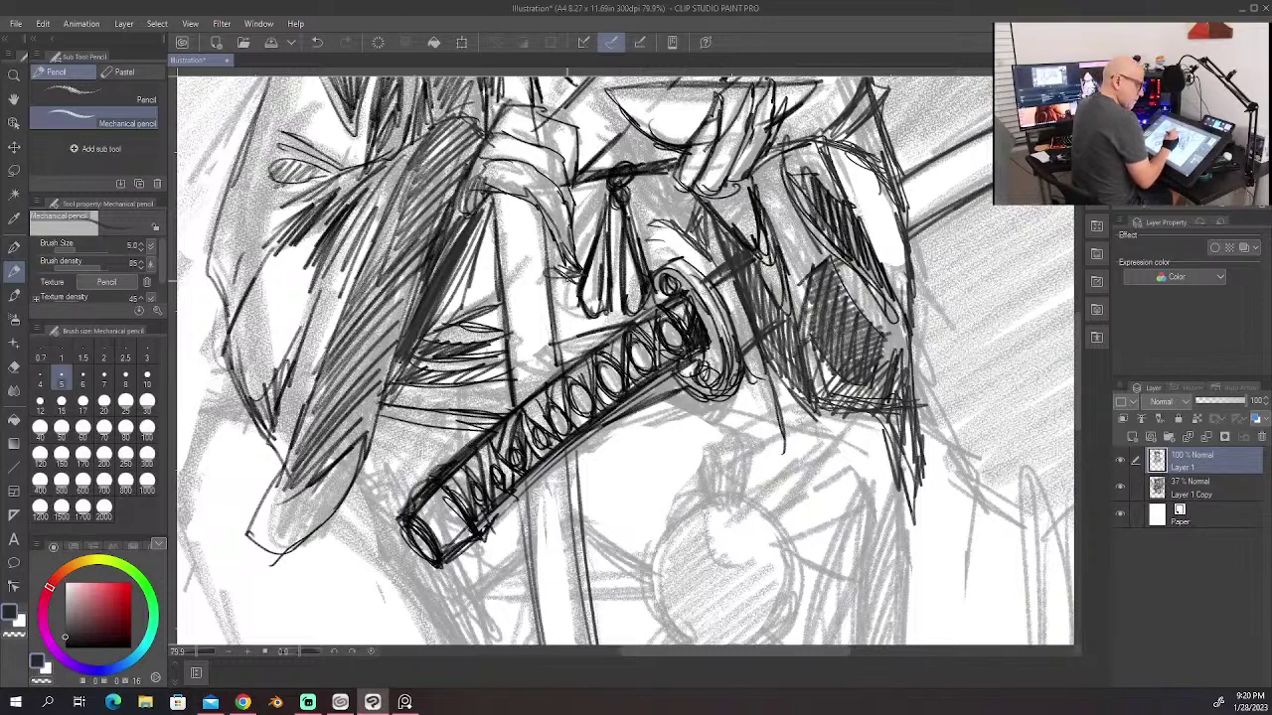
# Step: Outline the wide trouser leg beside the slanted hilt with its outer edge, hem and inner edge, plus a fold behind it
pyautogui.scroll(-4, 1075, 358)
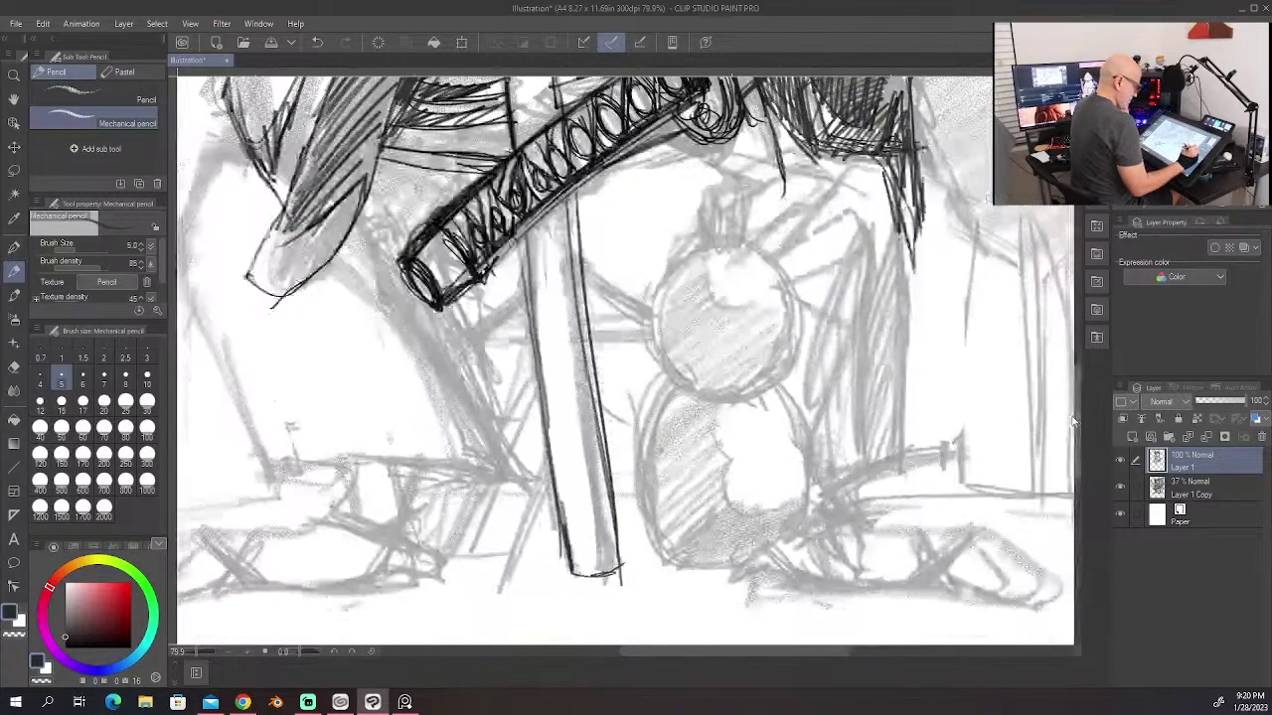
pyautogui.moveTo(248, 197)
pyautogui.mouseDown()
pyautogui.moveTo(194, 260)
pyautogui.moveTo(216, 422)
pyautogui.moveTo(249, 497)
pyautogui.moveTo(298, 512)
pyautogui.moveTo(427, 496)
pyautogui.moveTo(500, 516)
pyautogui.mouseUp()
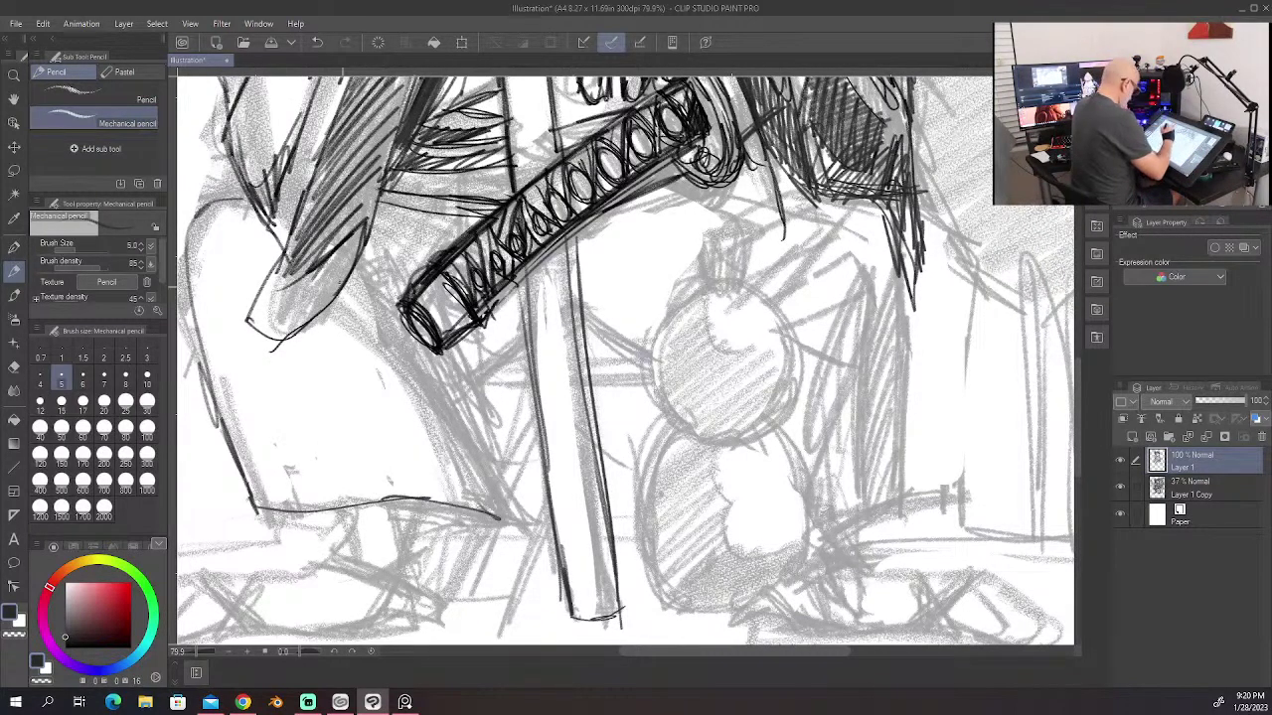
pyautogui.moveTo(338, 304)
pyautogui.mouseDown()
pyautogui.moveTo(447, 420)
pyautogui.moveTo(500, 518)
pyautogui.mouseUp()
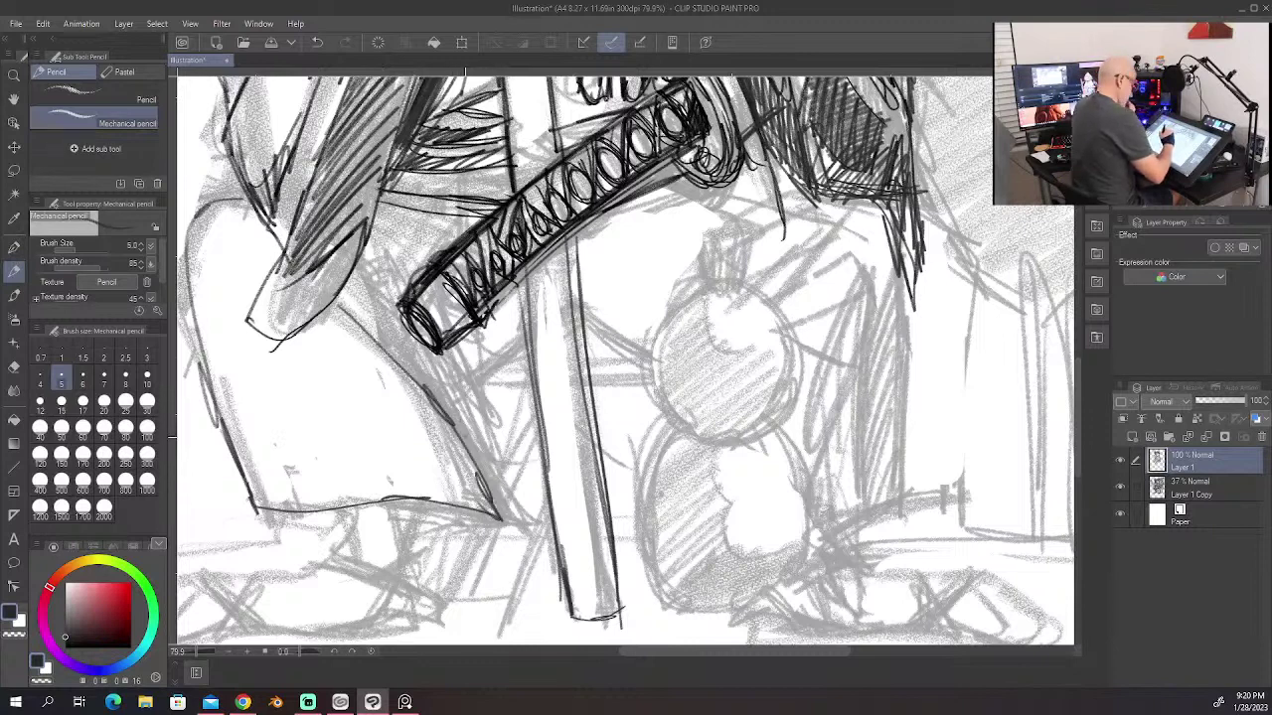
pyautogui.moveTo(483, 443)
pyautogui.mouseDown()
pyautogui.moveTo(458, 345)
pyautogui.moveTo(472, 328)
pyautogui.mouseUp()
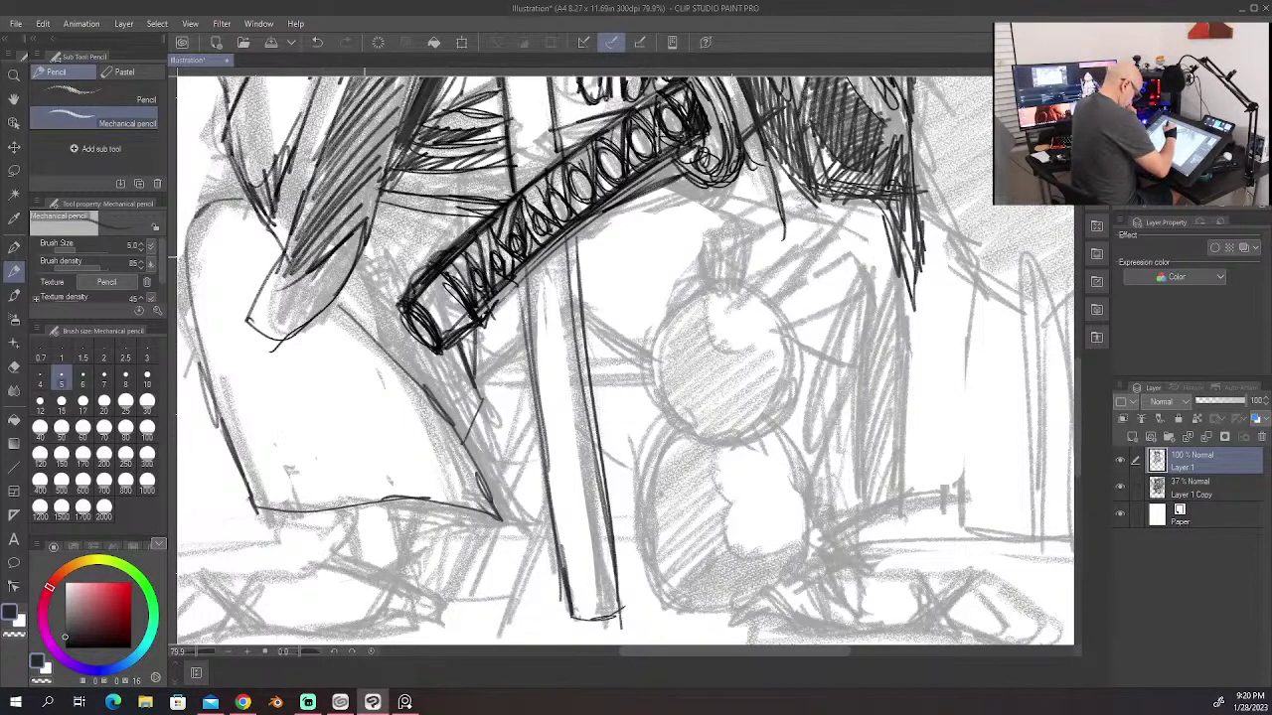
# Step: Hatch the cloth around the slanted hilt's end and add fold lines between the hilt and the upright blade
pyautogui.moveTo(364, 258)
pyautogui.mouseDown()
pyautogui.moveTo(403, 294)
pyautogui.moveTo(417, 354)
pyautogui.moveTo(390, 316)
pyautogui.moveTo(421, 300)
pyautogui.mouseUp()
pyautogui.moveTo(372, 233); pyautogui.dragTo(415, 282)
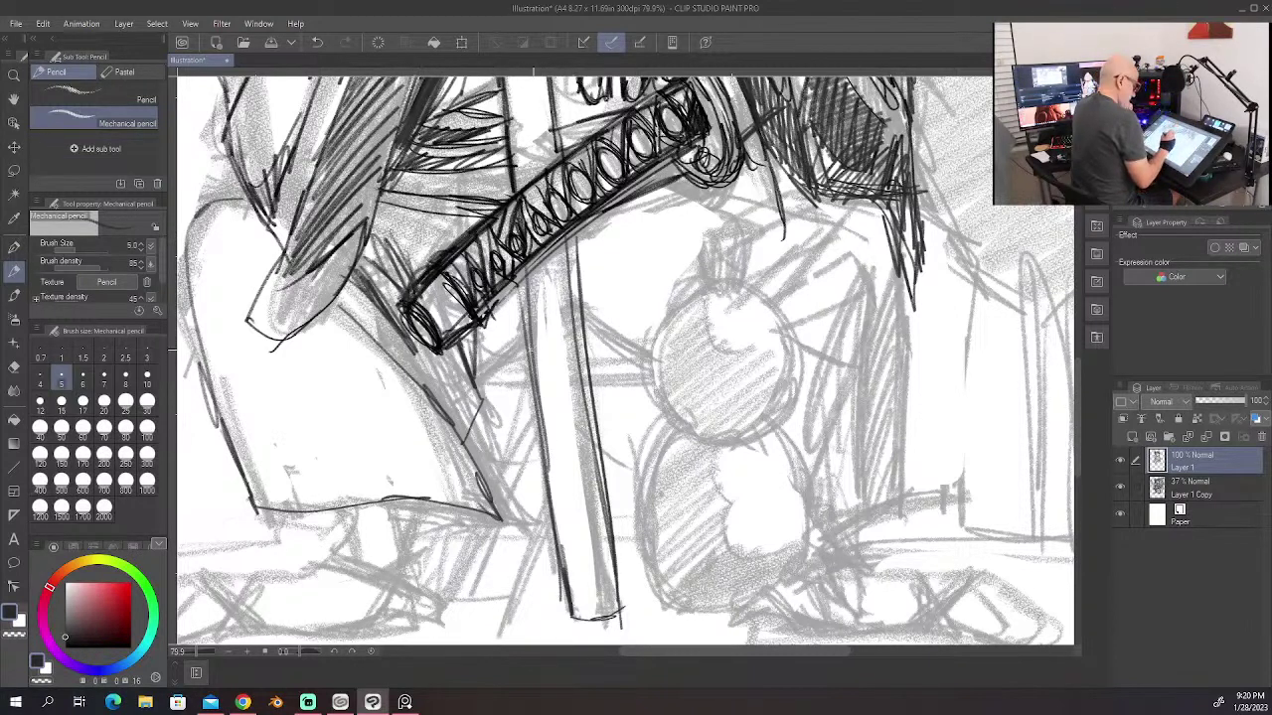
pyautogui.moveTo(527, 343); pyautogui.dragTo(479, 391)
pyautogui.moveTo(525, 298); pyautogui.dragTo(506, 336)
pyautogui.moveTo(518, 292); pyautogui.dragTo(503, 330)
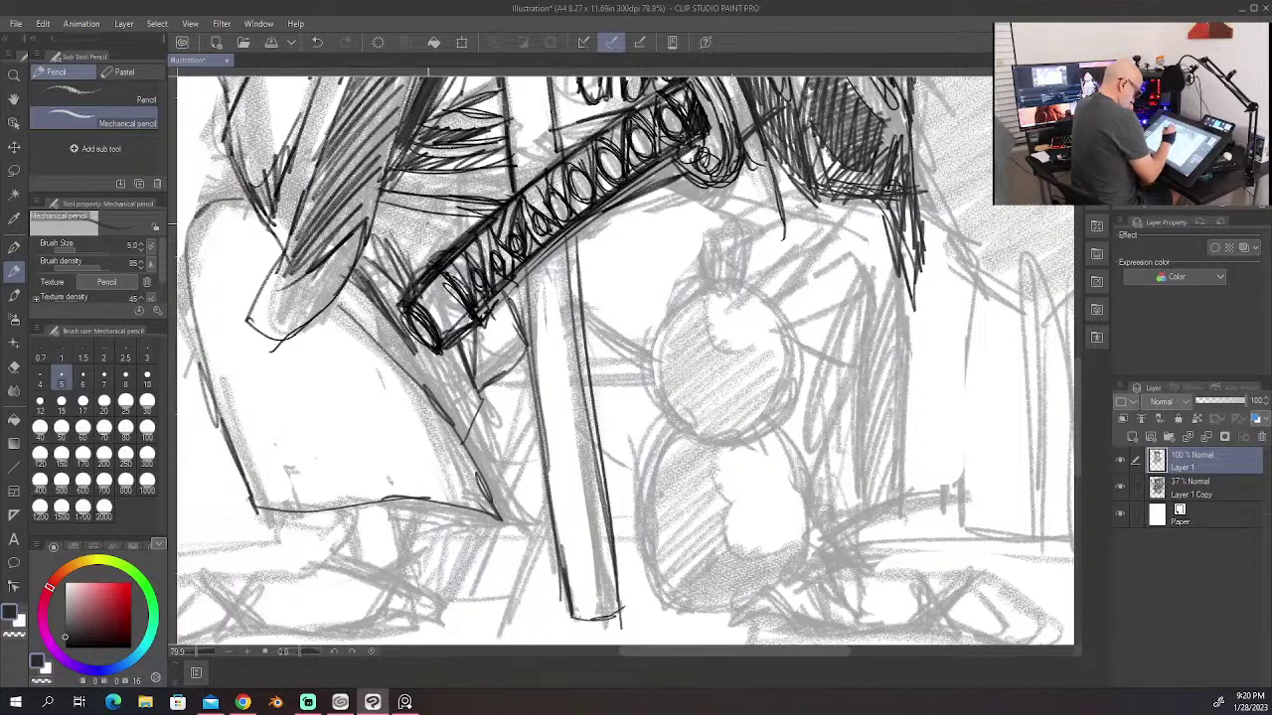
pyautogui.moveTo(435, 208); pyautogui.dragTo(418, 219)
pyautogui.moveTo(455, 215)
pyautogui.mouseDown()
pyautogui.moveTo(432, 244)
pyautogui.moveTo(433, 268)
pyautogui.mouseUp()
pyautogui.moveTo(471, 212); pyautogui.dragTo(463, 229)
pyautogui.moveTo(479, 211); pyautogui.dragTo(474, 230)
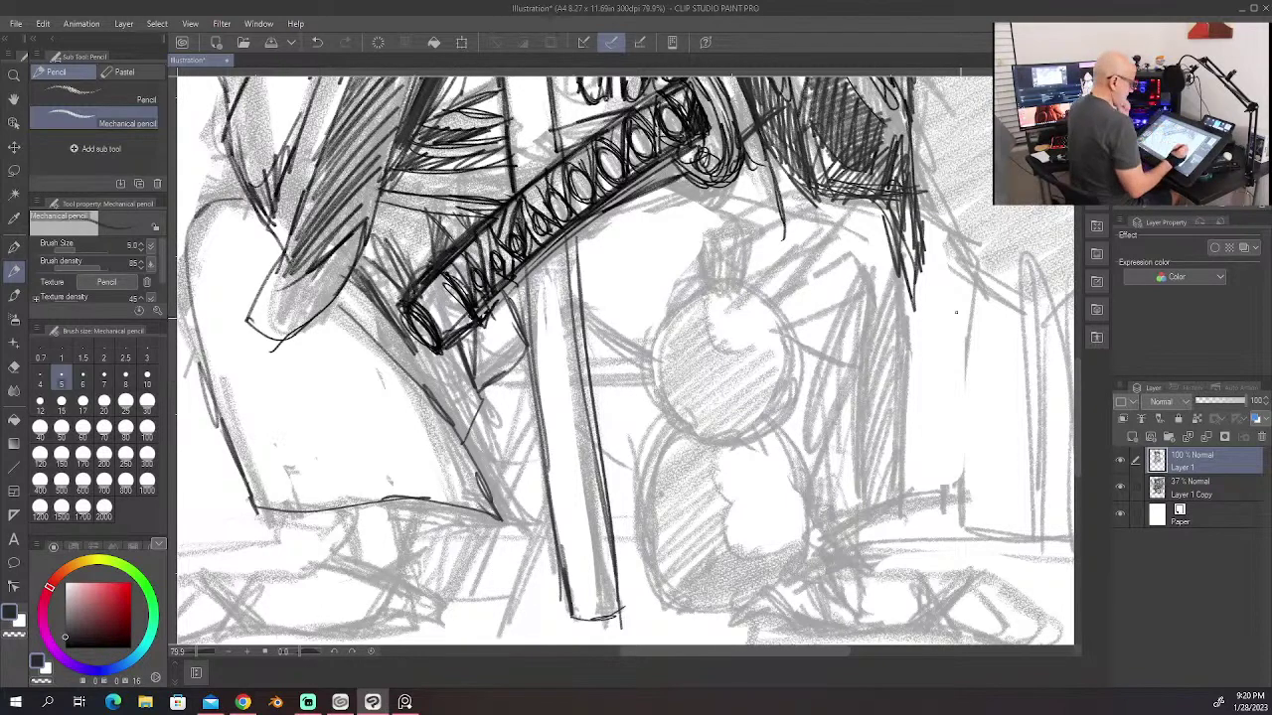
# Step: Reinforce the trouser leg's outer edge and draw the ankle and heel below its hem with a hatched sandal strap
pyautogui.moveTo(433, 408); pyautogui.dragTo(610, 365)
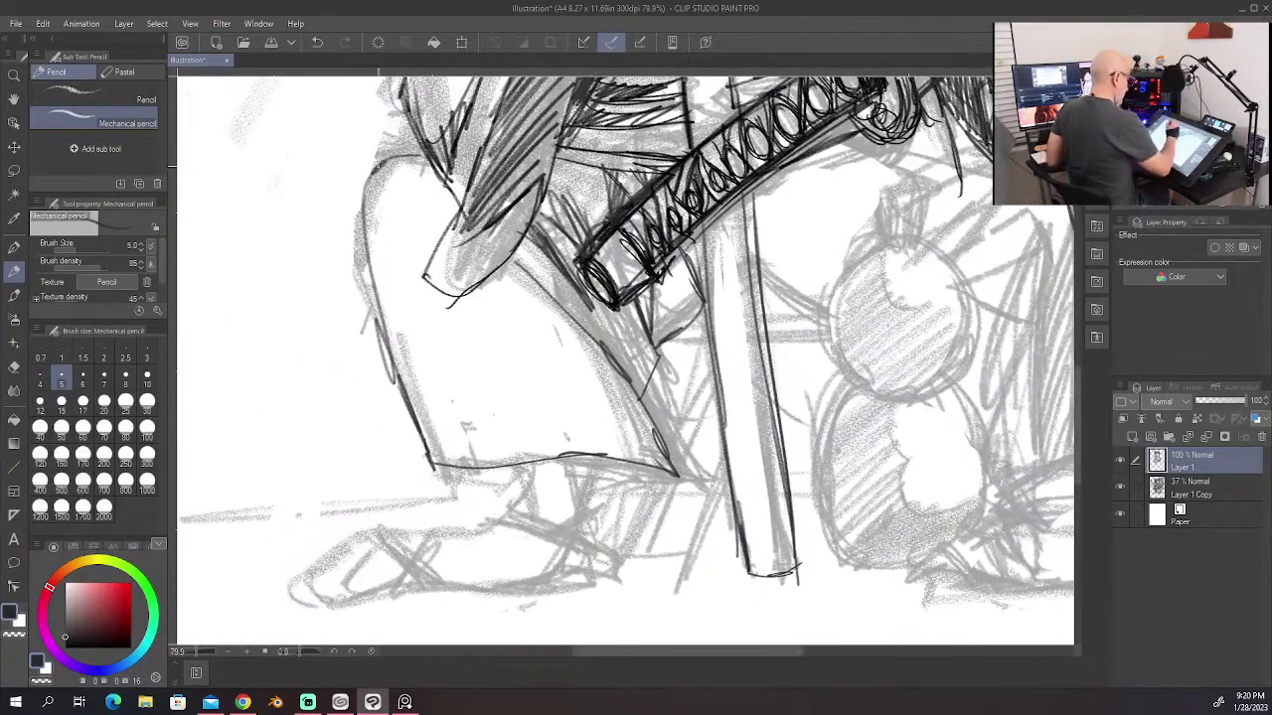
pyautogui.moveTo(376, 171)
pyautogui.mouseDown()
pyautogui.moveTo(401, 399)
pyautogui.moveTo(428, 469)
pyautogui.moveTo(585, 445)
pyautogui.moveTo(504, 519)
pyautogui.mouseUp()
pyautogui.moveTo(602, 461)
pyautogui.mouseDown()
pyautogui.moveTo(585, 518)
pyautogui.moveTo(623, 576)
pyautogui.moveTo(554, 574)
pyautogui.mouseUp()
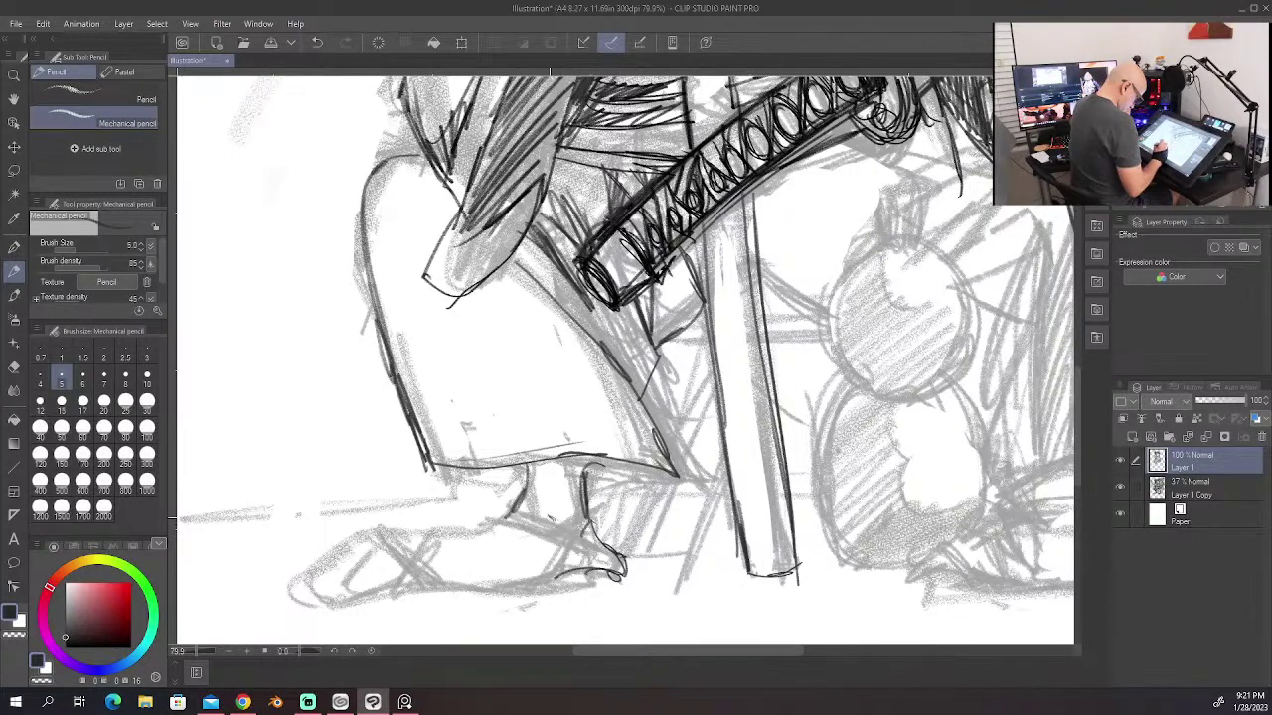
pyautogui.moveTo(548, 519)
pyautogui.mouseDown()
pyautogui.moveTo(586, 526)
pyautogui.moveTo(552, 576)
pyautogui.mouseUp()
pyautogui.moveTo(507, 509)
pyautogui.mouseDown()
pyautogui.moveTo(588, 542)
pyautogui.moveTo(542, 584)
pyautogui.mouseUp()
pyautogui.moveTo(570, 543)
pyautogui.mouseDown()
pyautogui.moveTo(545, 580)
pyautogui.moveTo(579, 578)
pyautogui.mouseUp()
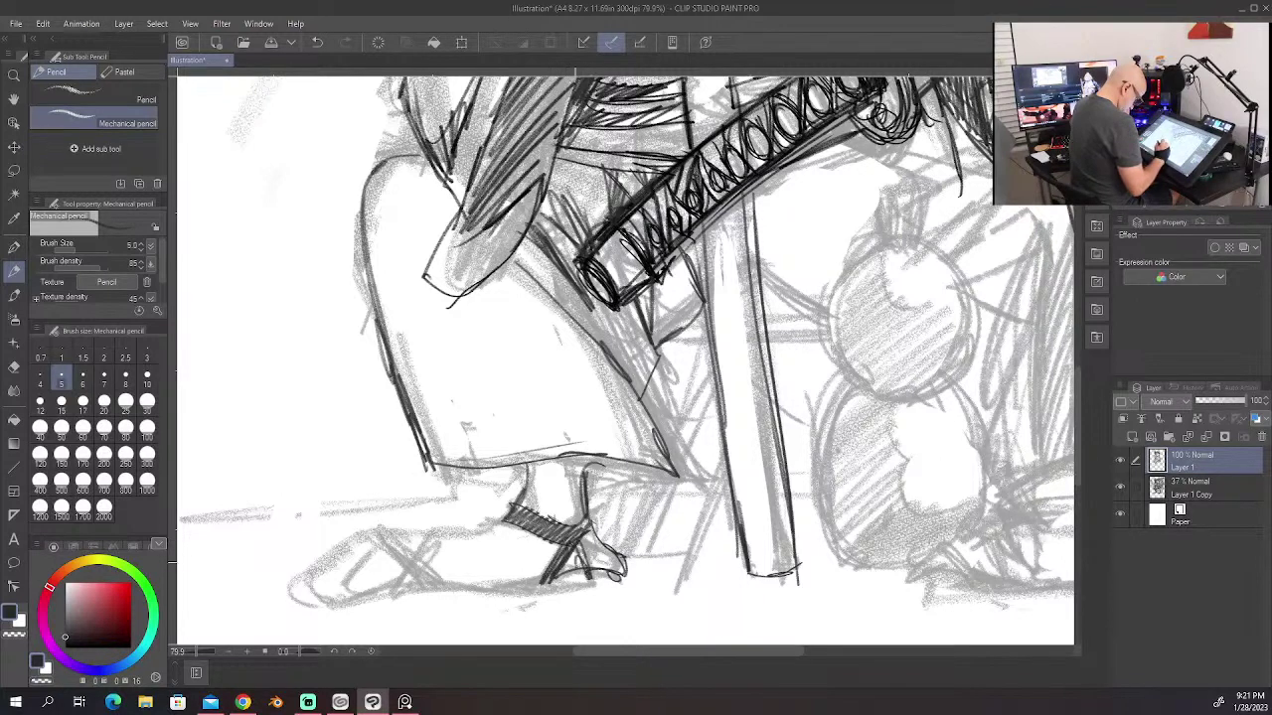
# Step: Draw the crossed straps over the front of the sandaled foot and outline the toes, instep and sole
pyautogui.moveTo(429, 531); pyautogui.dragTo(400, 590)
pyautogui.moveTo(387, 524); pyautogui.dragTo(445, 590)
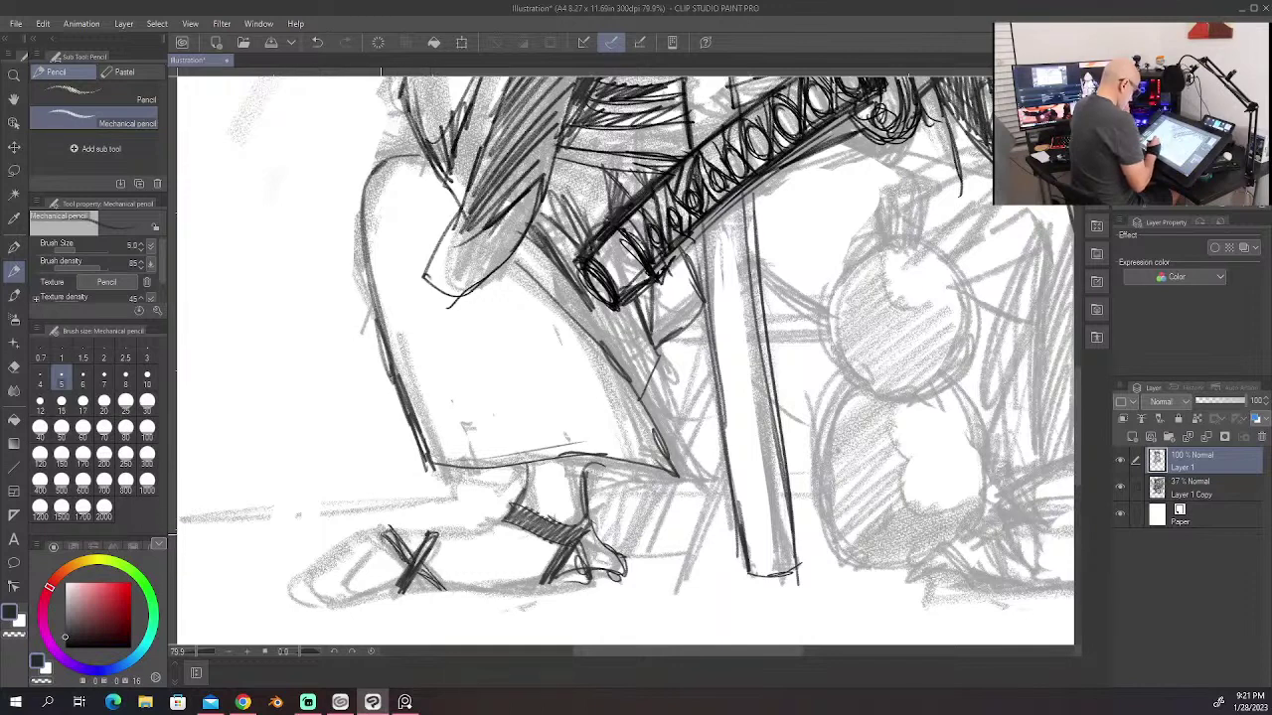
pyautogui.moveTo(382, 535)
pyautogui.mouseDown()
pyautogui.moveTo(339, 594)
pyautogui.moveTo(299, 586)
pyautogui.moveTo(434, 582)
pyautogui.mouseUp()
pyautogui.moveTo(389, 538); pyautogui.dragTo(437, 533)
pyautogui.moveTo(401, 591); pyautogui.dragTo(541, 582)
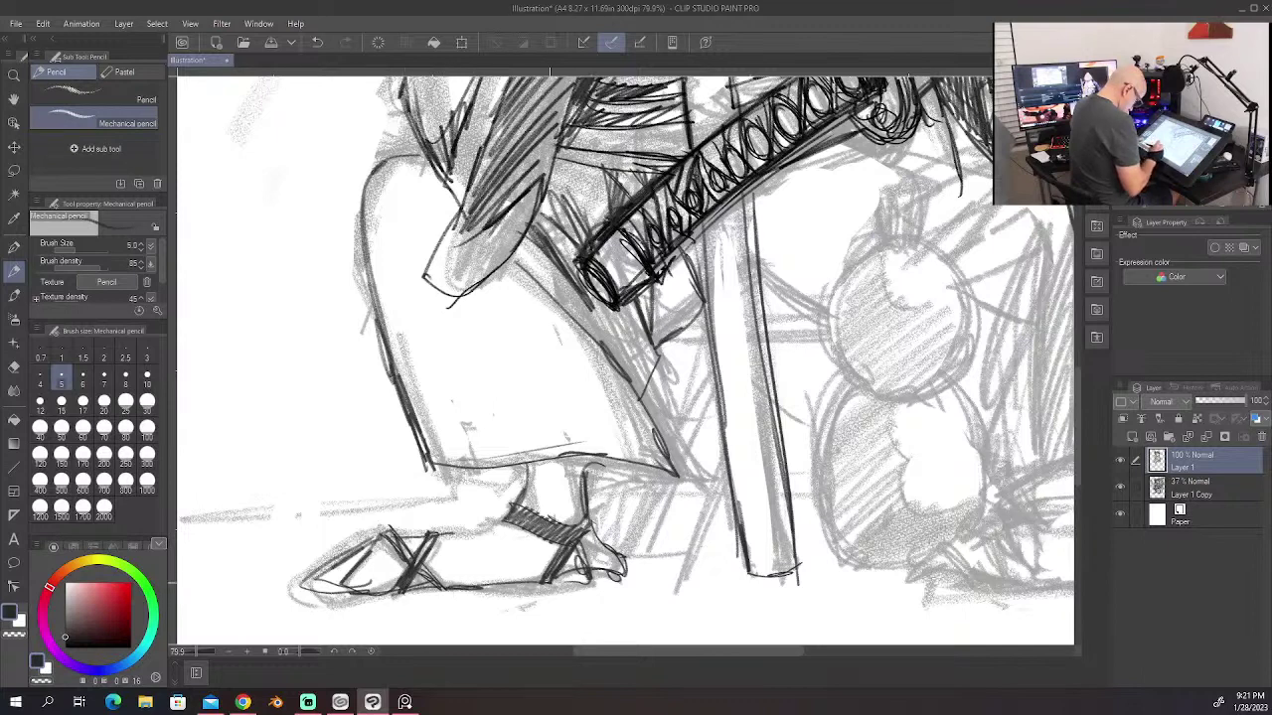
pyautogui.moveTo(433, 538); pyautogui.dragTo(517, 518)
pyautogui.moveTo(338, 604)
pyautogui.mouseDown()
pyautogui.moveTo(568, 590)
pyautogui.moveTo(610, 570)
pyautogui.mouseUp()
# Step: Shade the front of the ankle and the underside of the trouser hem above the sandaled foot
pyautogui.moveTo(542, 462); pyautogui.dragTo(523, 496)
pyautogui.moveTo(545, 471); pyautogui.dragTo(527, 516)
pyautogui.moveTo(540, 449); pyautogui.dragTo(527, 477)
pyautogui.moveTo(571, 432); pyautogui.dragTo(539, 452)
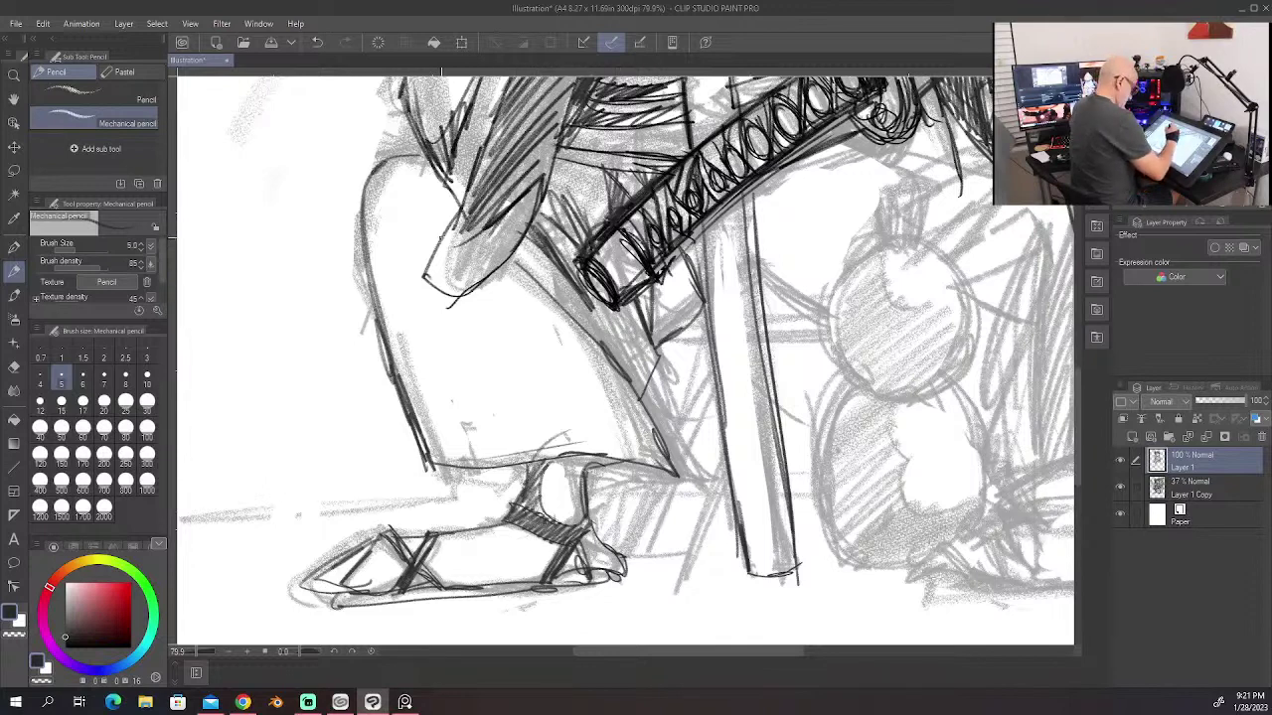
# Step: Draw a curved fold down the trouser leg to its hem and hatch the area between it and the outer edge
pyautogui.moveTo(437, 296); pyautogui.dragTo(509, 449)
pyautogui.moveTo(421, 260)
pyautogui.mouseDown()
pyautogui.moveTo(387, 348)
pyautogui.moveTo(394, 365)
pyautogui.mouseUp()
pyautogui.moveTo(437, 314); pyautogui.dragTo(403, 401)
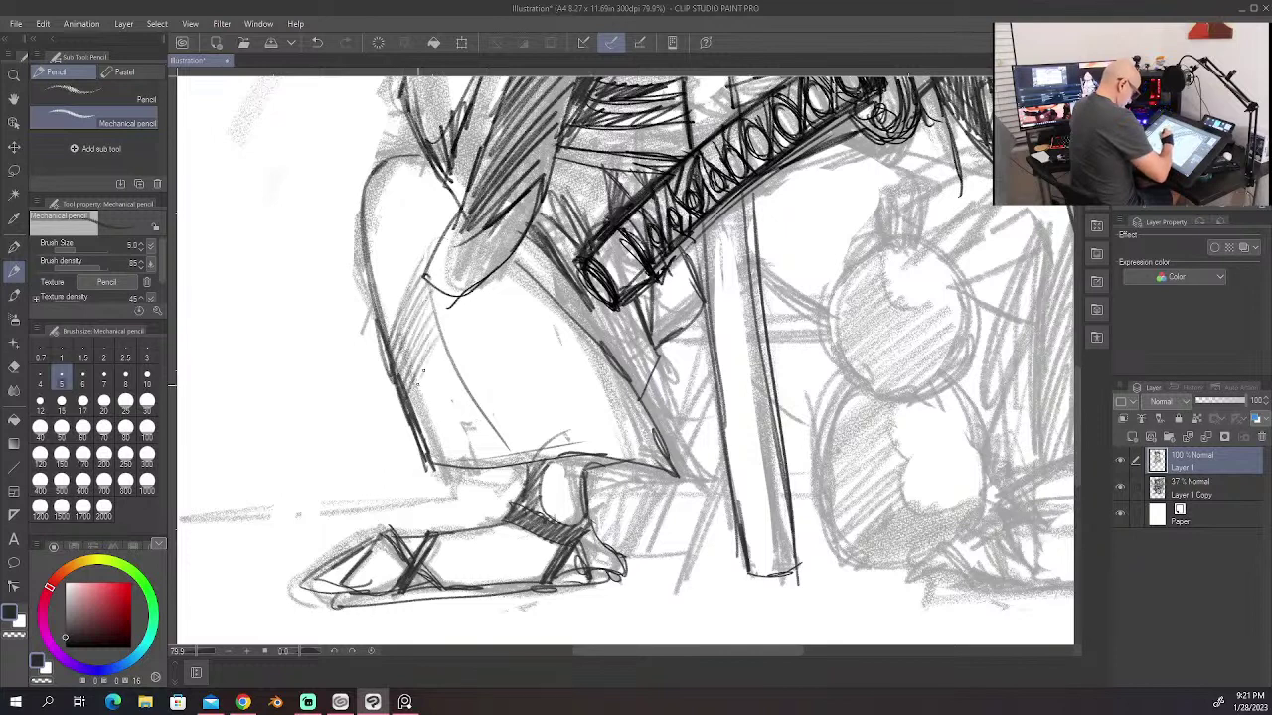
pyautogui.moveTo(445, 354); pyautogui.dragTo(417, 441)
pyautogui.moveTo(471, 390); pyautogui.dragTo(443, 455)
pyautogui.moveTo(497, 419); pyautogui.dragTo(483, 453)
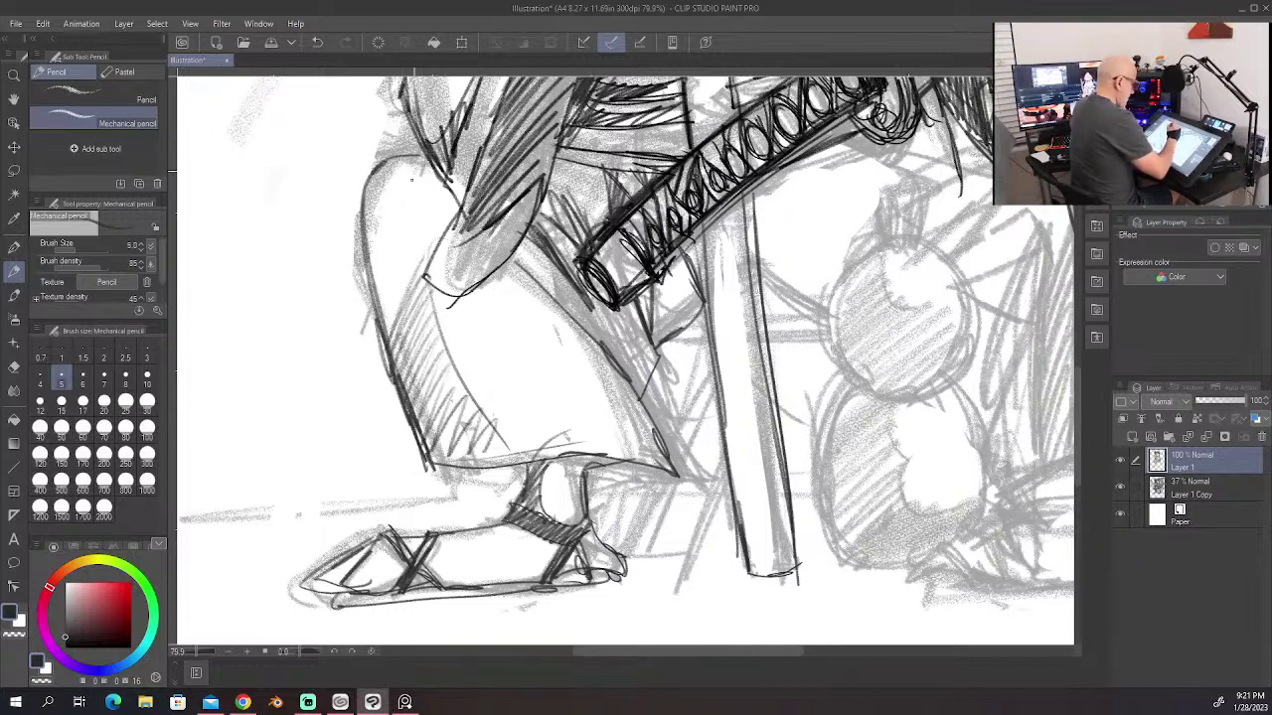
# Step: Draw a fold line down the upper trouser leg and hatch diagonally between it and the outer edge
pyautogui.moveTo(431, 179); pyautogui.dragTo(410, 302)
pyautogui.moveTo(398, 161); pyautogui.dragTo(363, 234)
pyautogui.moveTo(410, 175); pyautogui.dragTo(374, 266)
pyautogui.moveTo(418, 214); pyautogui.dragTo(373, 304)
pyautogui.moveTo(417, 243); pyautogui.dragTo(377, 316)
pyautogui.moveTo(423, 261); pyautogui.dragTo(388, 375)
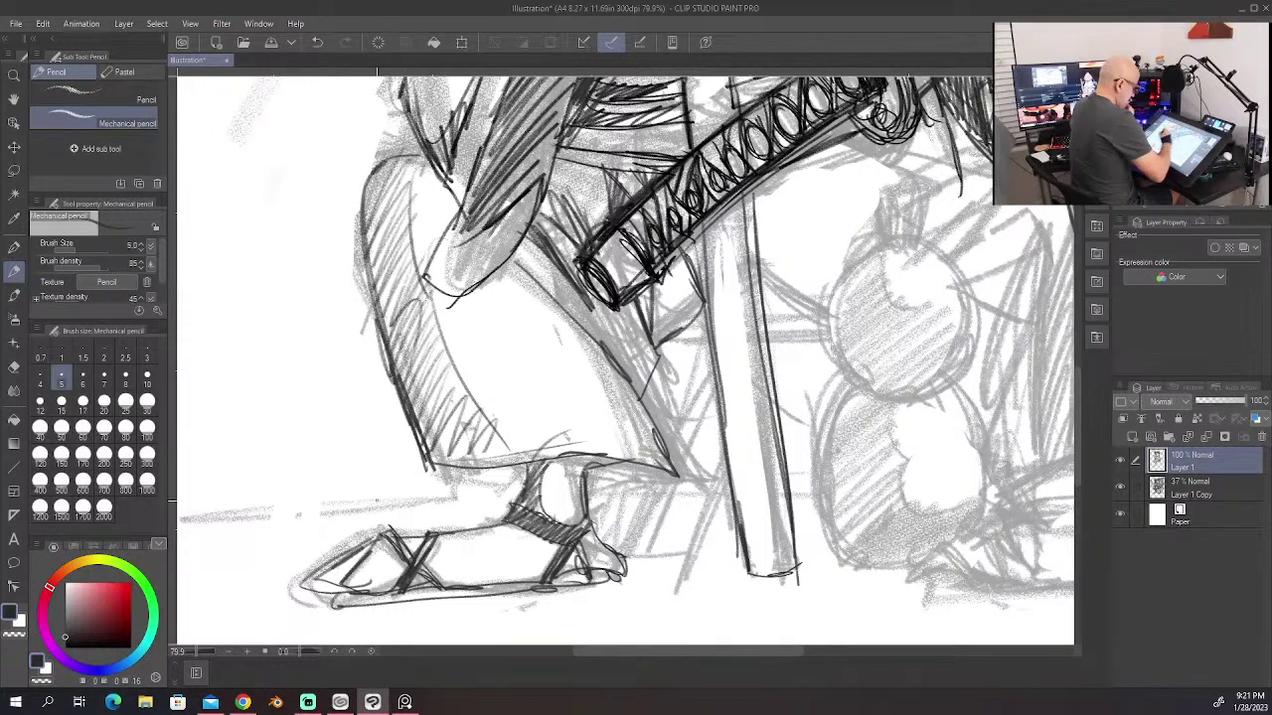
# Step: Strengthen the front edge of the trouser leg and hatch the cloth beneath the angled sword's handle
pyautogui.moveTo(642, 401); pyautogui.dragTo(658, 457)
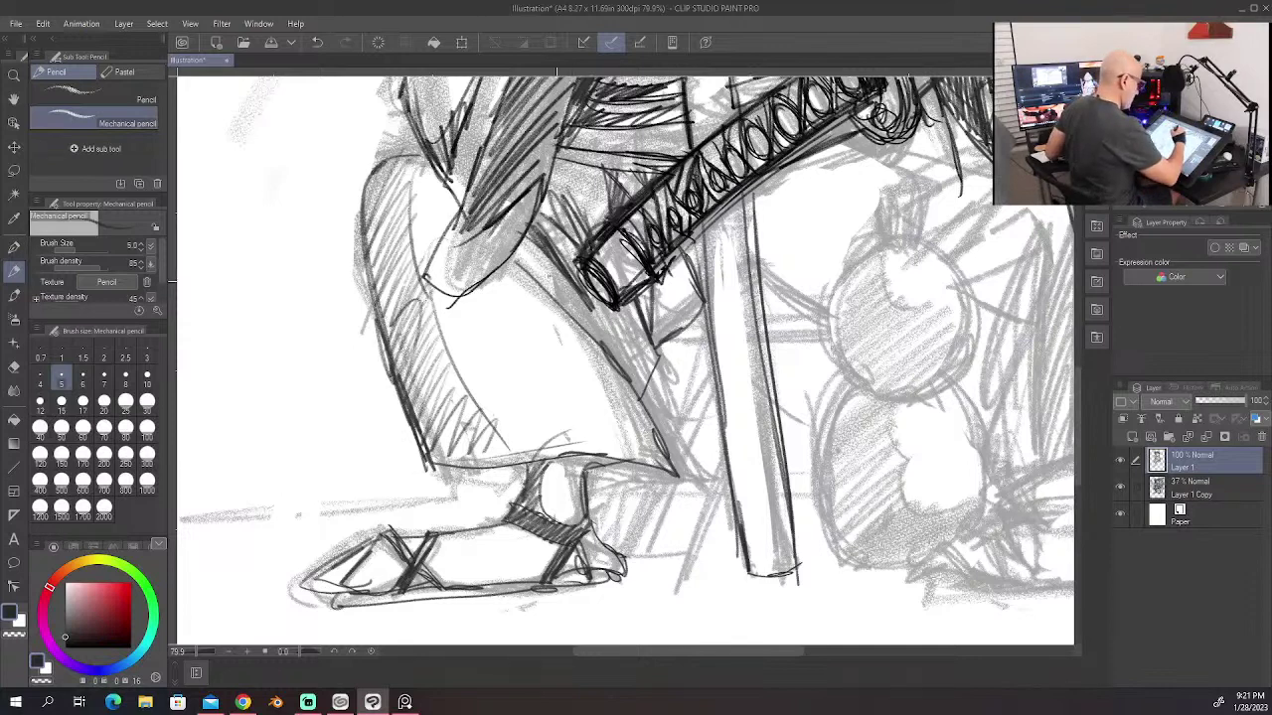
pyautogui.moveTo(596, 266)
pyautogui.mouseDown()
pyautogui.moveTo(556, 316)
pyautogui.moveTo(640, 393)
pyautogui.mouseUp()
pyautogui.moveTo(620, 306)
pyautogui.mouseDown()
pyautogui.moveTo(655, 380)
pyautogui.moveTo(660, 357)
pyautogui.mouseUp()
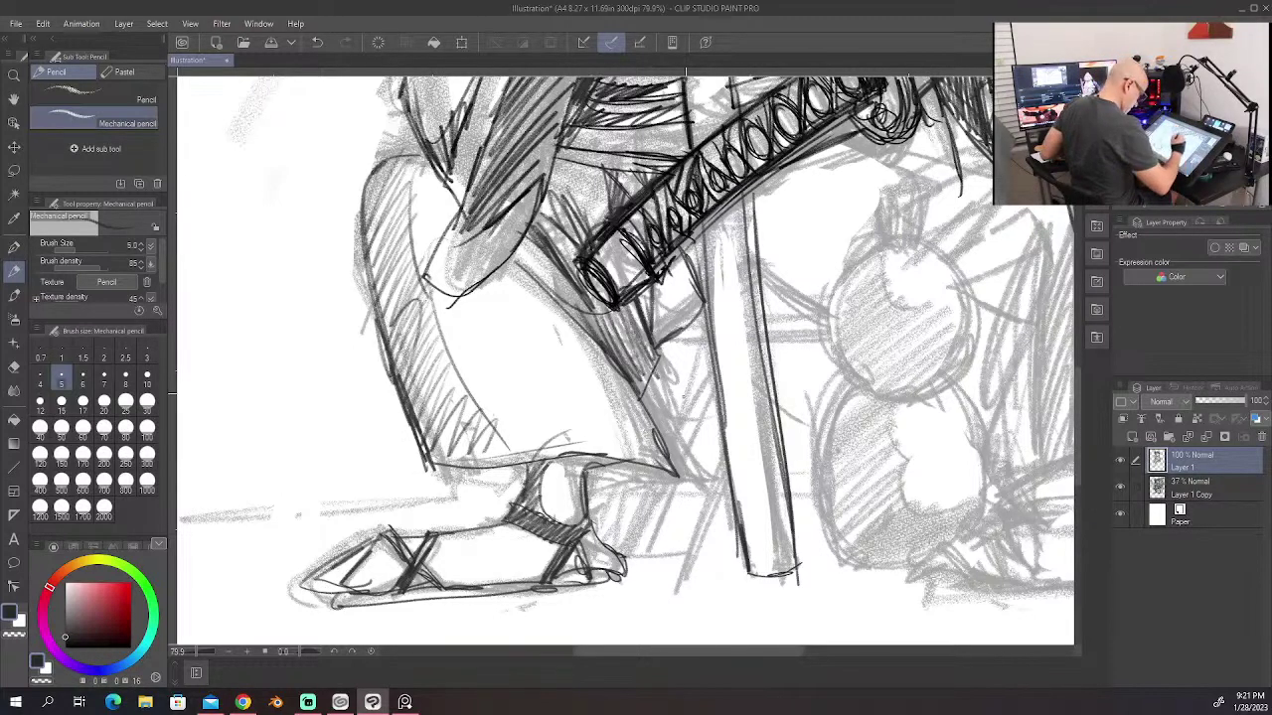
# Step: Outline the gourd's neck and round upper bulb, shade the neck and curve a highlight boundary inside the bulb
pyautogui.moveTo(894, 249)
pyautogui.mouseDown()
pyautogui.moveTo(727, 319)
pyautogui.moveTo(620, 320)
pyautogui.moveTo(559, 396)
pyautogui.moveTo(567, 377)
pyautogui.moveTo(693, 356)
pyautogui.mouseUp()
pyautogui.moveTo(610, 316); pyautogui.dragTo(608, 265)
pyautogui.moveTo(606, 266)
pyautogui.mouseDown()
pyautogui.moveTo(656, 262)
pyautogui.moveTo(650, 318)
pyautogui.moveTo(649, 263)
pyautogui.mouseUp()
pyautogui.moveTo(616, 272); pyautogui.dragTo(646, 310)
pyautogui.moveTo(612, 278)
pyautogui.mouseDown()
pyautogui.moveTo(649, 276)
pyautogui.moveTo(628, 273)
pyautogui.mouseUp()
pyautogui.moveTo(612, 302)
pyautogui.mouseDown()
pyautogui.moveTo(636, 276)
pyautogui.moveTo(652, 374)
pyautogui.mouseUp()
# Step: Hatch the shadow side of the gourd's upper bulb diagonally and reinforce the bulb's outer edge
pyautogui.moveTo(604, 328); pyautogui.dragTo(559, 400)
pyautogui.moveTo(614, 356)
pyautogui.mouseDown()
pyautogui.moveTo(560, 417)
pyautogui.moveTo(566, 427)
pyautogui.mouseUp()
pyautogui.moveTo(642, 372)
pyautogui.mouseDown()
pyautogui.moveTo(576, 437)
pyautogui.moveTo(600, 459)
pyautogui.mouseUp()
pyautogui.moveTo(681, 401)
pyautogui.mouseDown()
pyautogui.moveTo(616, 467)
pyautogui.moveTo(644, 461)
pyautogui.mouseUp()
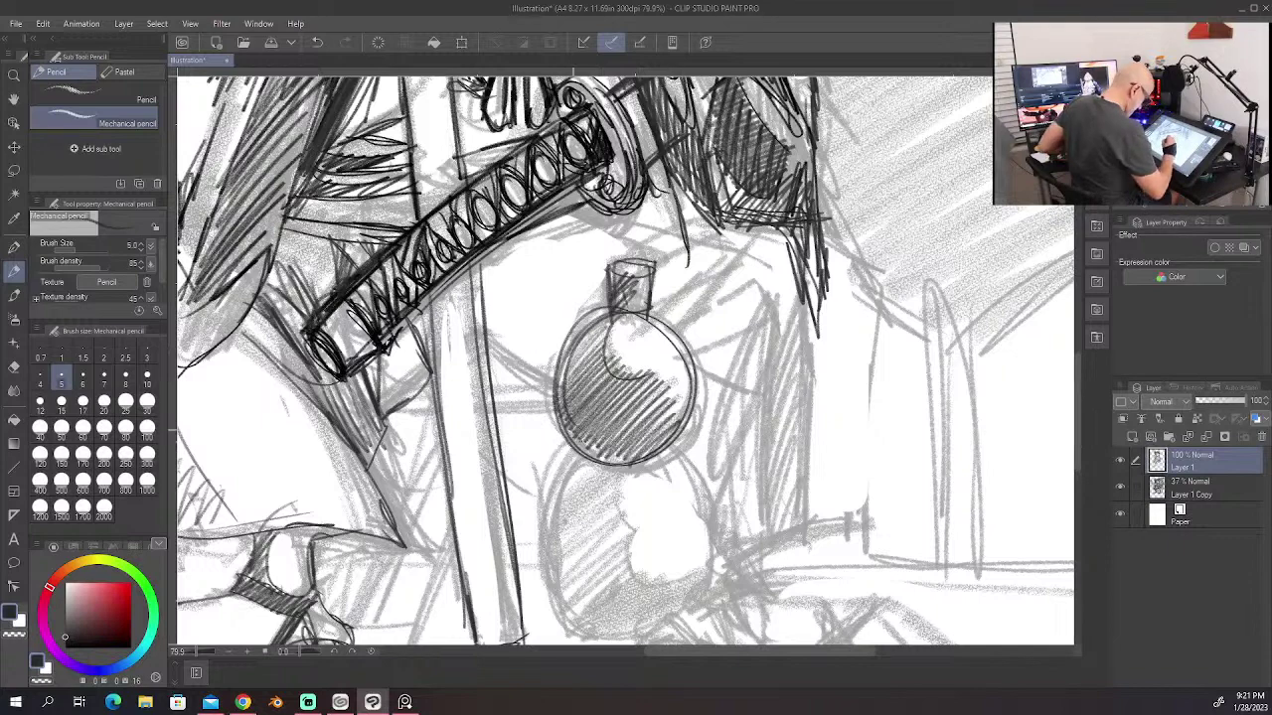
pyautogui.moveTo(573, 430)
pyautogui.mouseDown()
pyautogui.moveTo(628, 466)
pyautogui.moveTo(681, 251)
pyautogui.moveTo(602, 328)
pyautogui.mouseUp()
# Step: Outline the gourd's larger lower bulb and draw the curved boundary of its highlight
pyautogui.moveTo(615, 267); pyautogui.dragTo(743, 369)
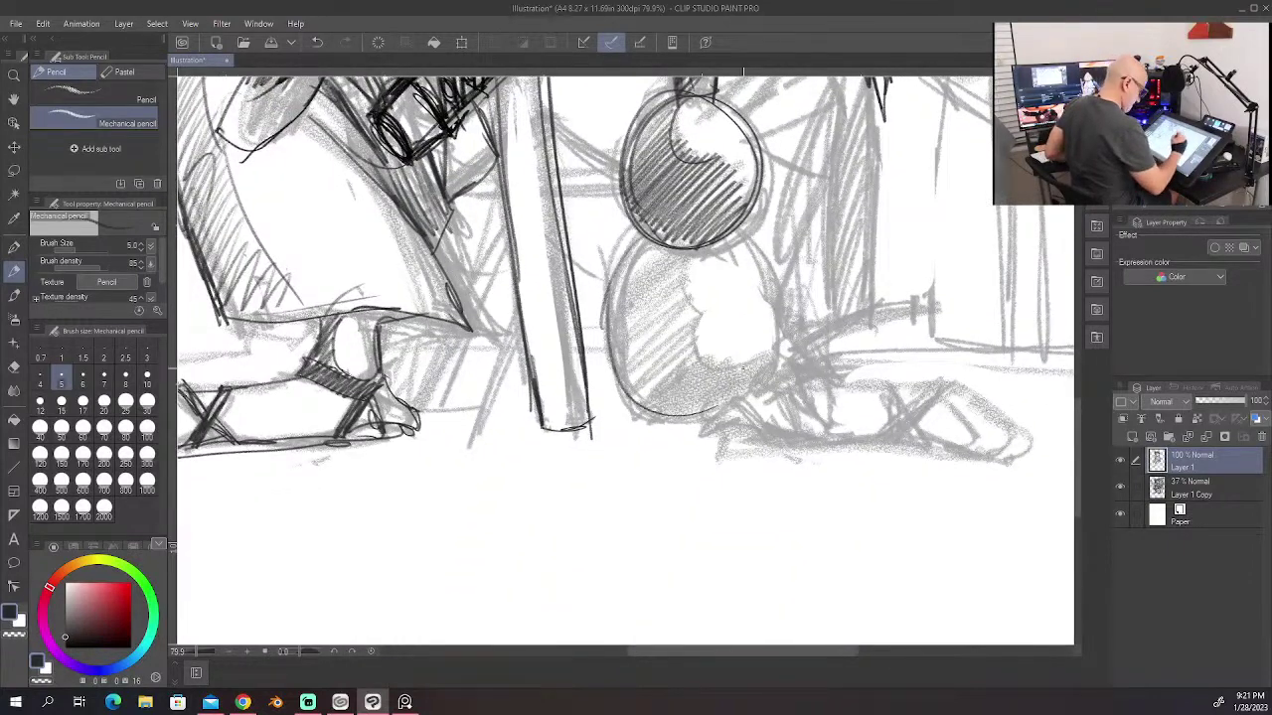
pyautogui.moveTo(737, 233)
pyautogui.mouseDown()
pyautogui.moveTo(779, 330)
pyautogui.moveTo(737, 404)
pyautogui.moveTo(672, 409)
pyautogui.mouseUp()
pyautogui.moveTo(695, 248); pyautogui.dragTo(712, 318)
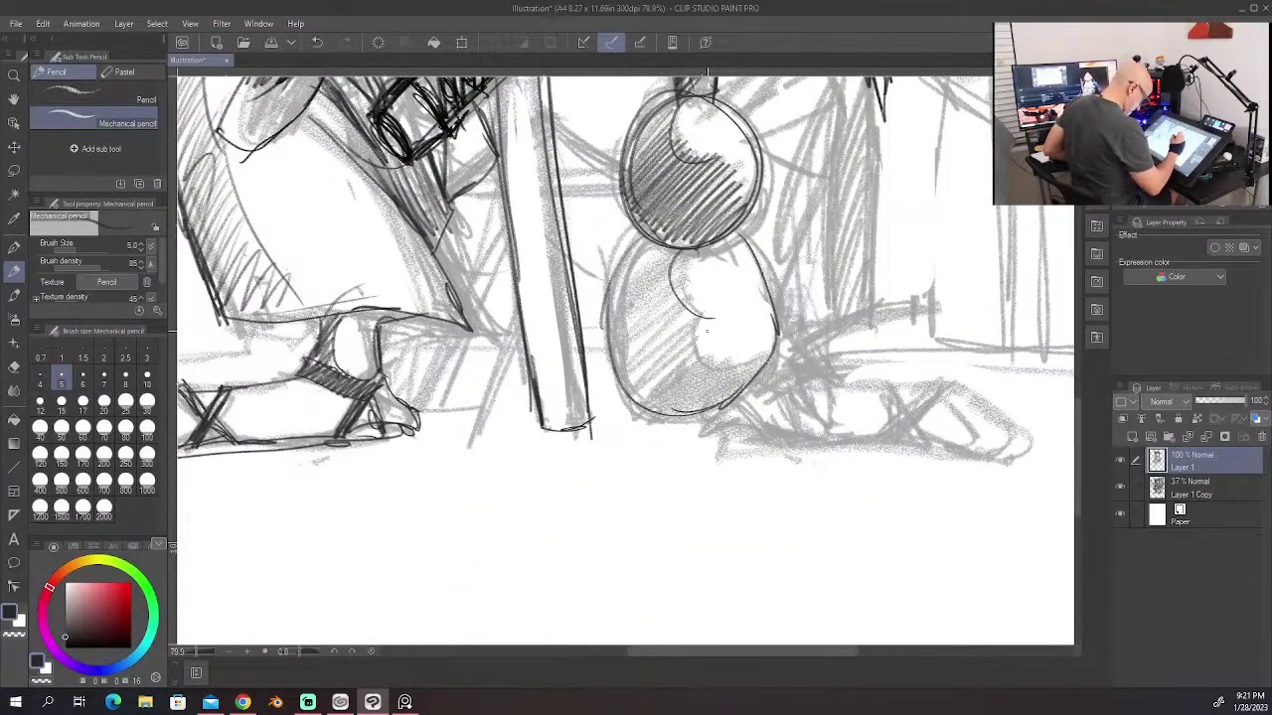
# Step: Hatch the shadow side of the gourd's lower bulb diagonally, from its upper edge around to the base
pyautogui.moveTo(672, 254)
pyautogui.mouseDown()
pyautogui.moveTo(612, 302)
pyautogui.moveTo(608, 328)
pyautogui.mouseUp()
pyautogui.moveTo(687, 288); pyautogui.dragTo(612, 357)
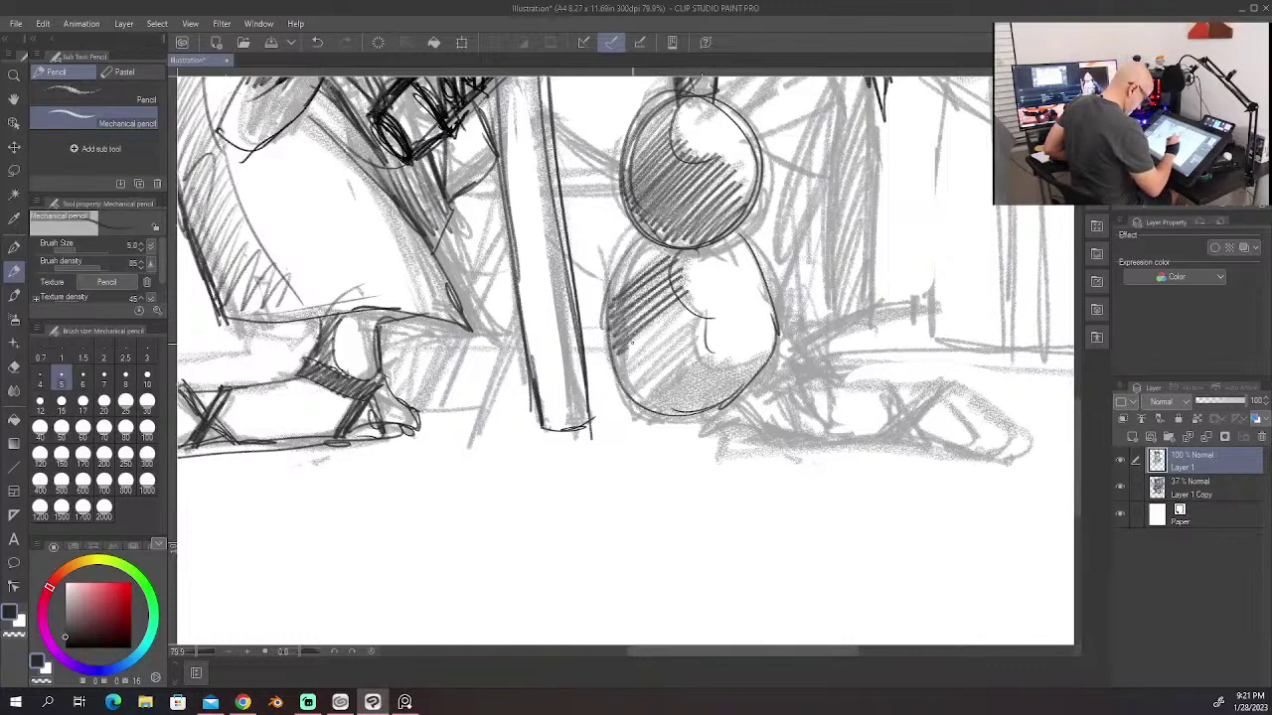
pyautogui.moveTo(707, 308)
pyautogui.mouseDown()
pyautogui.moveTo(618, 373)
pyautogui.moveTo(620, 391)
pyautogui.mouseUp()
pyautogui.moveTo(711, 332)
pyautogui.mouseDown()
pyautogui.moveTo(622, 394)
pyautogui.moveTo(642, 407)
pyautogui.mouseUp()
pyautogui.moveTo(723, 358)
pyautogui.mouseDown()
pyautogui.moveTo(650, 410)
pyautogui.moveTo(678, 416)
pyautogui.mouseUp()
pyautogui.moveTo(753, 365); pyautogui.dragTo(693, 404)
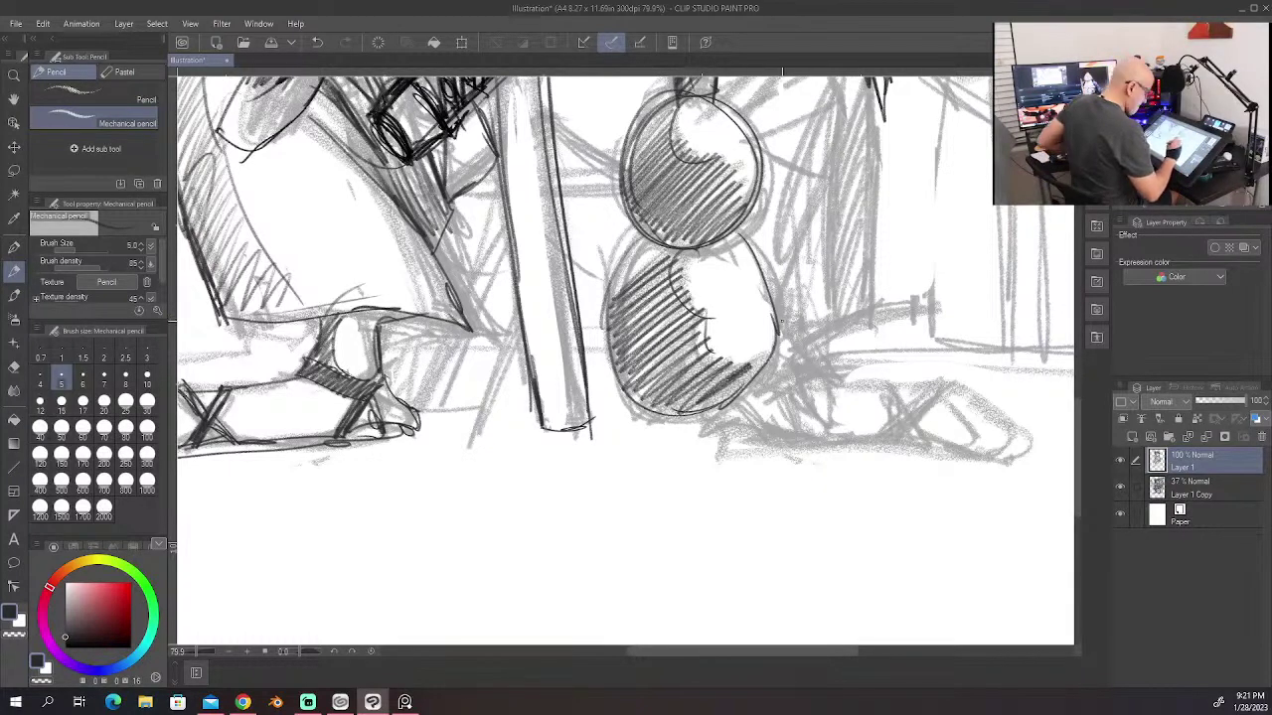
pyautogui.moveTo(665, 251); pyautogui.dragTo(616, 294)
pyautogui.moveTo(663, 242)
pyautogui.mouseDown()
pyautogui.moveTo(620, 282)
pyautogui.moveTo(618, 266)
pyautogui.mouseUp()
# Step: Hatch the cloth just below the angled sword's handle and reinforce both edges of the upright sword beneath it
pyautogui.moveTo(557, 121)
pyautogui.mouseDown()
pyautogui.moveTo(582, 396)
pyautogui.moveTo(656, 442)
pyautogui.mouseUp()
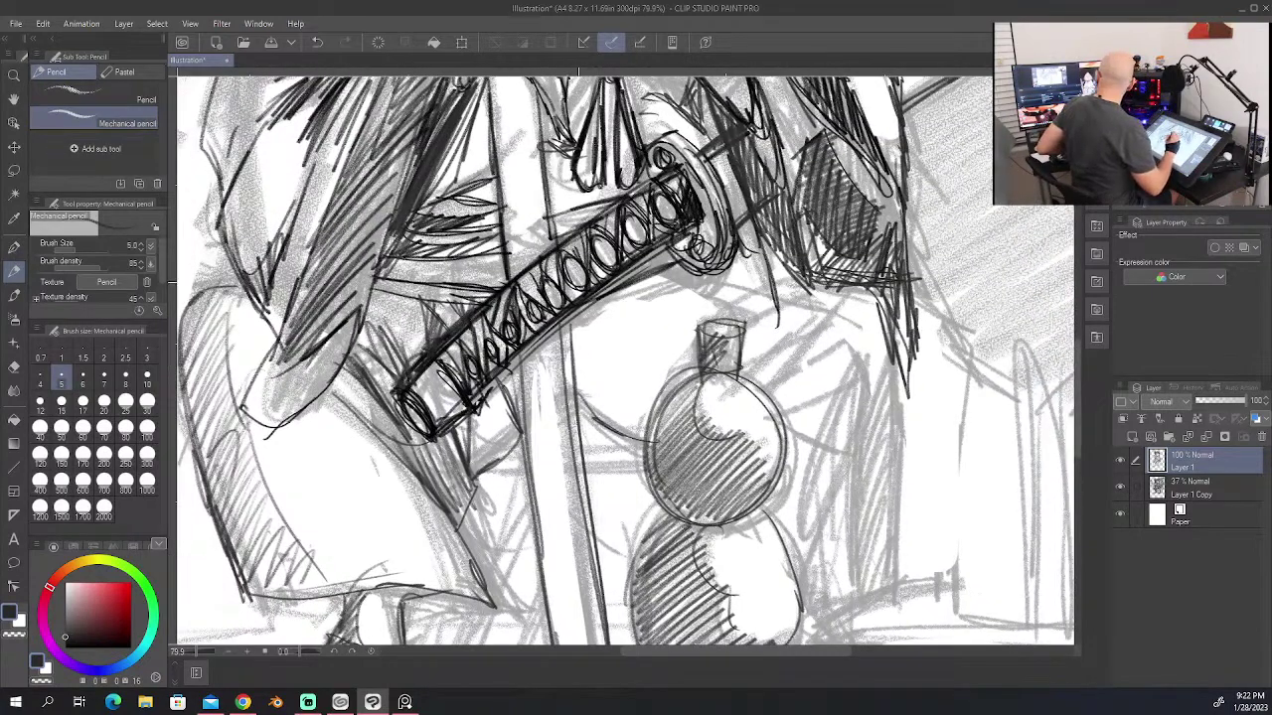
pyautogui.moveTo(676, 286)
pyautogui.mouseDown()
pyautogui.moveTo(580, 377)
pyautogui.moveTo(574, 357)
pyautogui.mouseUp()
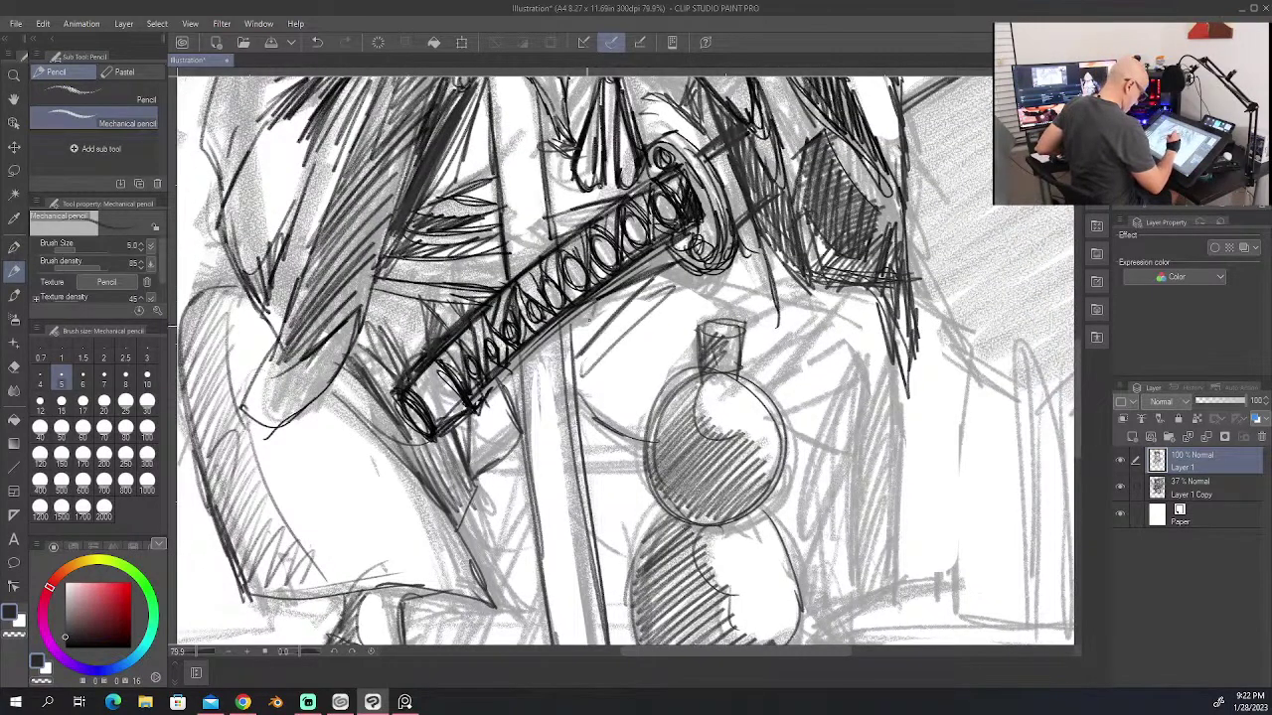
pyautogui.moveTo(592, 316); pyautogui.dragTo(566, 366)
pyautogui.moveTo(622, 286); pyautogui.dragTo(578, 346)
pyautogui.moveTo(652, 312)
pyautogui.mouseDown()
pyautogui.moveTo(580, 376)
pyautogui.moveTo(596, 372)
pyautogui.moveTo(529, 485)
pyautogui.mouseUp()
pyautogui.moveTo(523, 373); pyautogui.dragTo(543, 535)
pyautogui.moveTo(574, 437); pyautogui.dragTo(596, 580)
# Step: Draw the upper and lower edges of the curved scabbard from behind the sleeve out to the page edge
pyautogui.moveTo(628, 347)
pyautogui.mouseDown()
pyautogui.moveTo(605, 505)
pyautogui.moveTo(471, 582)
pyautogui.mouseUp()
pyautogui.moveTo(839, 282); pyautogui.dragTo(977, 229)
pyautogui.moveTo(874, 270); pyautogui.dragTo(1067, 203)
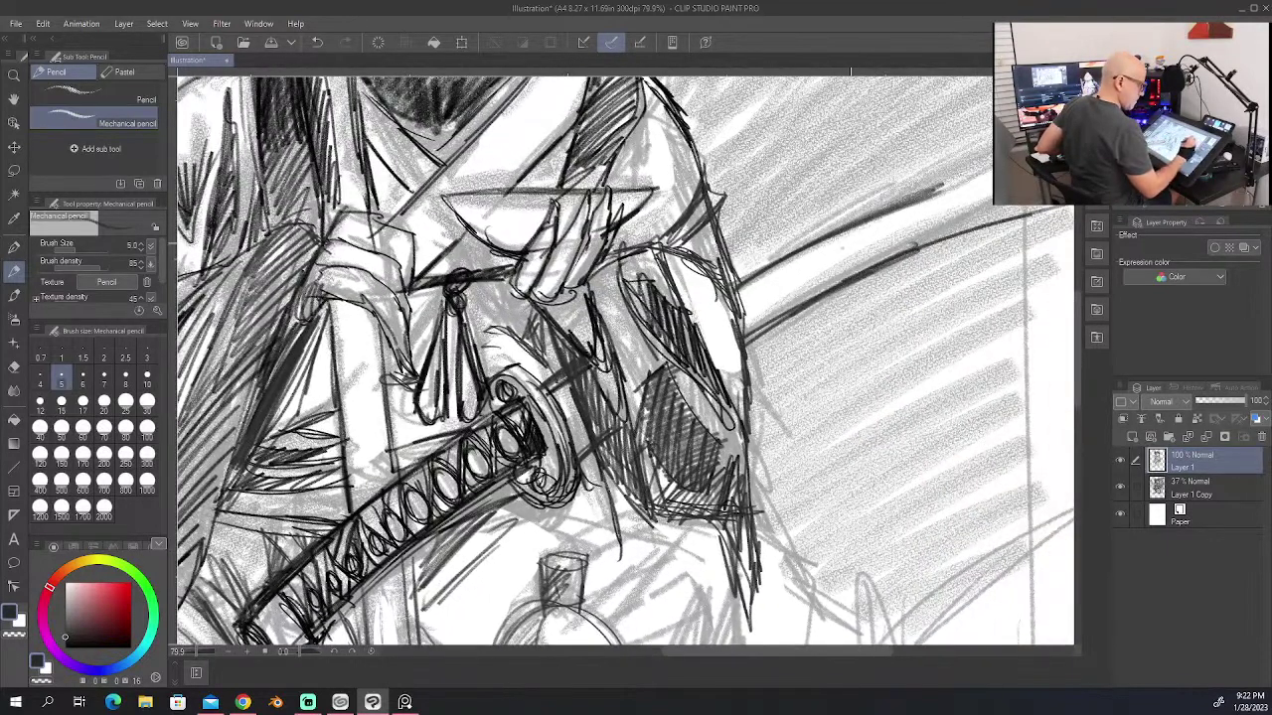
pyautogui.moveTo(741, 280); pyautogui.dragTo(975, 175)
pyautogui.moveTo(768, 269)
pyautogui.mouseDown()
pyautogui.moveTo(952, 185)
pyautogui.moveTo(1083, 156)
pyautogui.mouseUp()
pyautogui.moveTo(924, 196); pyautogui.dragTo(1083, 155)
pyautogui.moveTo(918, 295); pyautogui.dragTo(699, 397)
pyautogui.moveTo(692, 353); pyautogui.dragTo(869, 297)
pyautogui.moveTo(710, 347); pyautogui.dragTo(874, 294)
pyautogui.moveTo(651, 319)
pyautogui.mouseDown()
pyautogui.moveTo(868, 257)
pyautogui.moveTo(943, 131)
pyautogui.mouseUp()
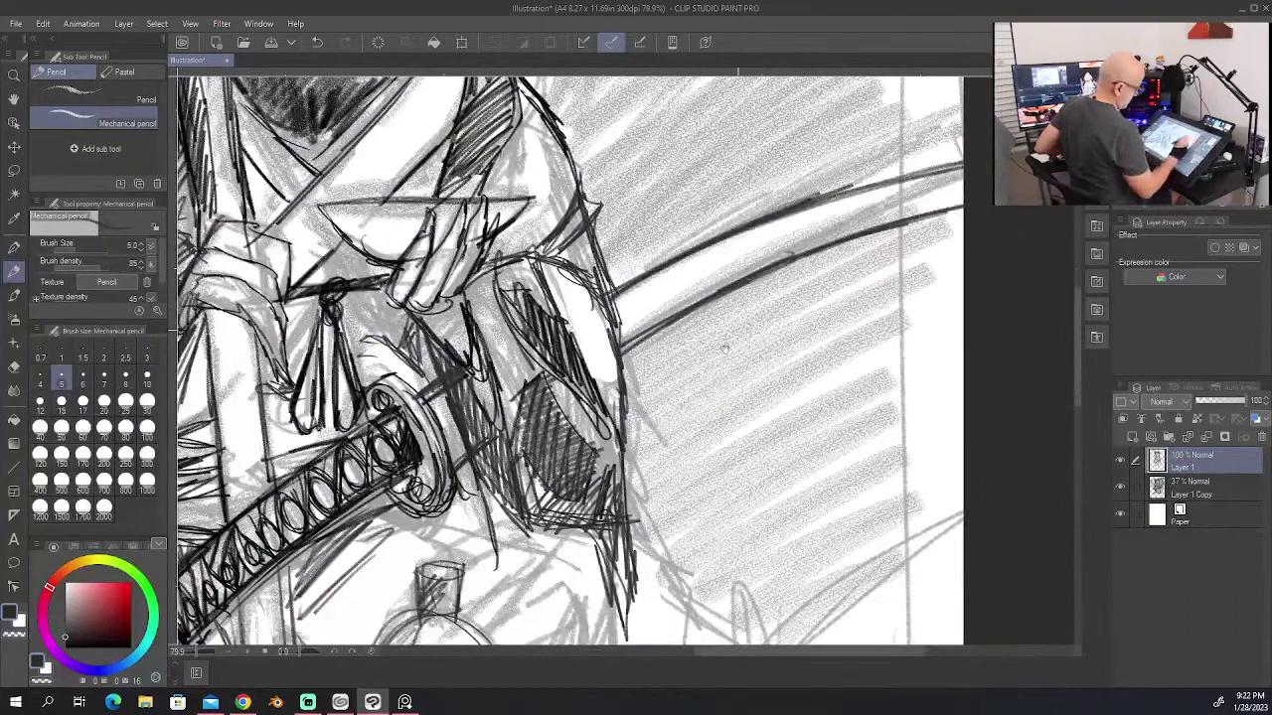
pyautogui.moveTo(734, 384); pyautogui.dragTo(911, 248)
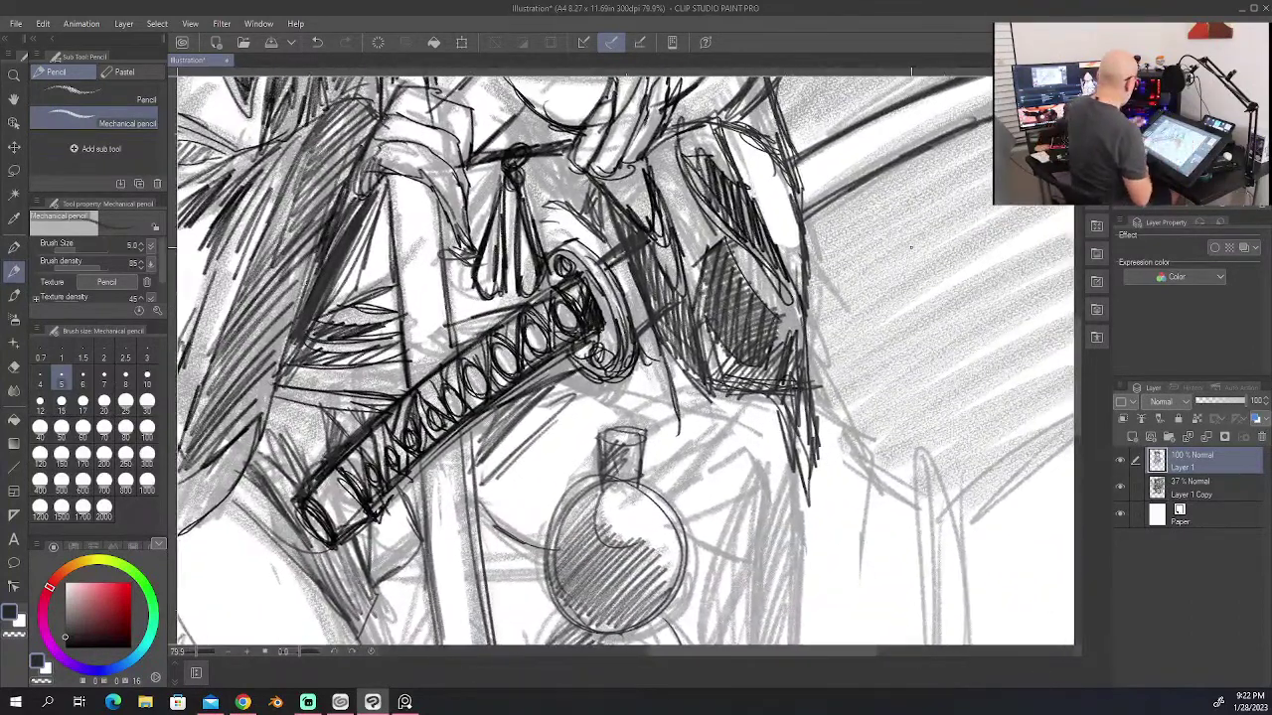
# Step: Reduce the brush size to 3 and add fine shading strokes inside the bowl
pyautogui.press('[')
pyautogui.press('[')
pyautogui.scroll(-4, 911, 247)
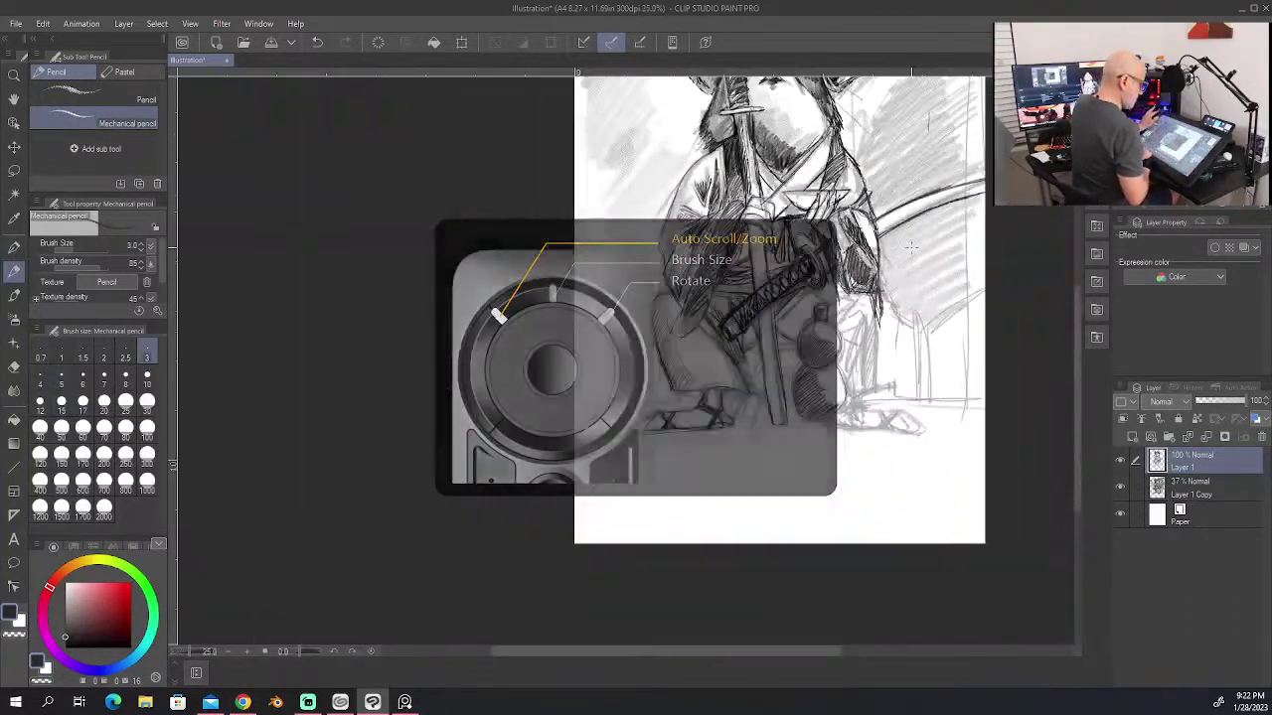
pyautogui.scroll(1, 911, 247)
pyautogui.moveTo(1077, 374); pyautogui.dragTo(1066, 335)
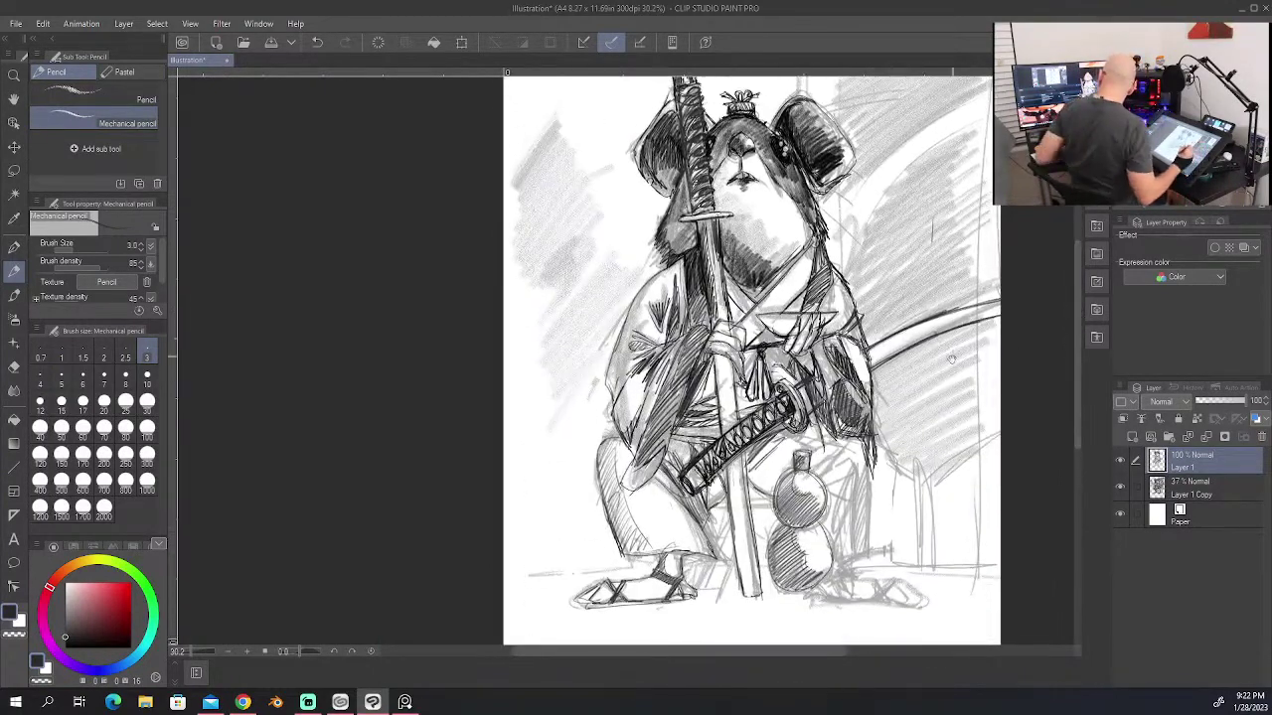
pyautogui.moveTo(957, 407); pyautogui.dragTo(744, 420)
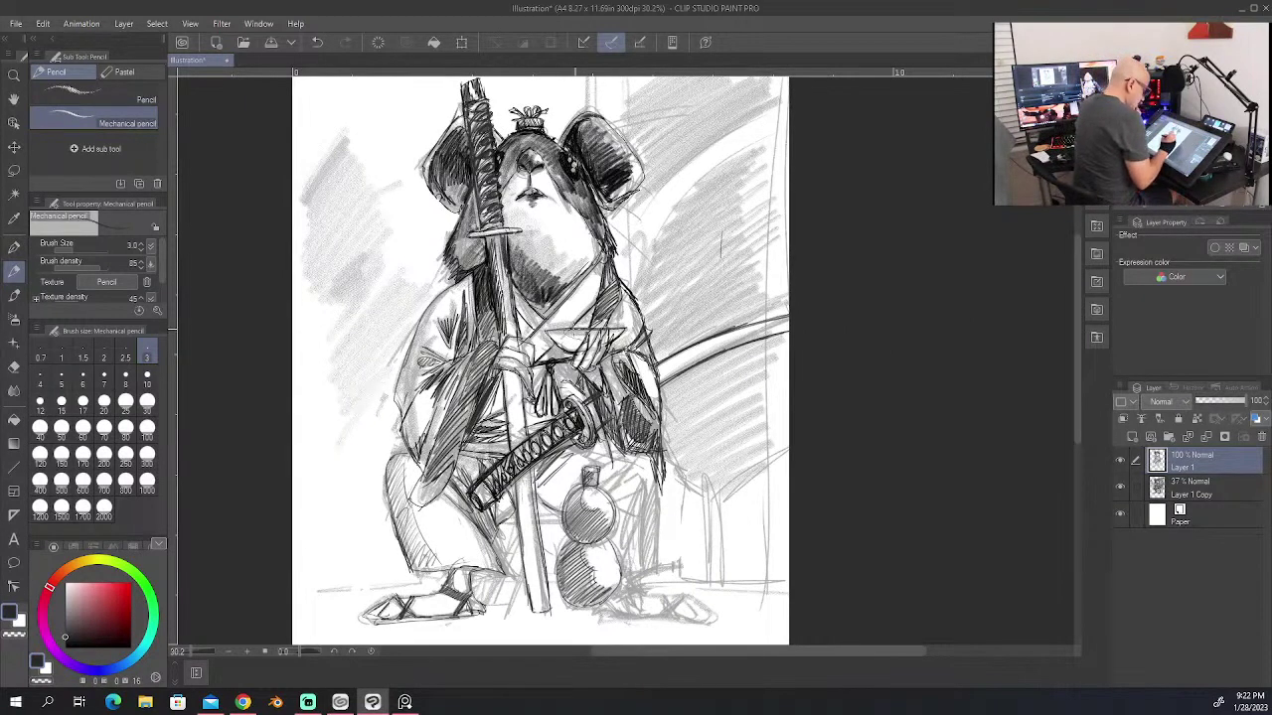
pyautogui.moveTo(567, 329)
pyautogui.mouseDown()
pyautogui.moveTo(563, 346)
pyautogui.moveTo(583, 340)
pyautogui.mouseUp()
pyautogui.moveTo(571, 353); pyautogui.dragTo(584, 345)
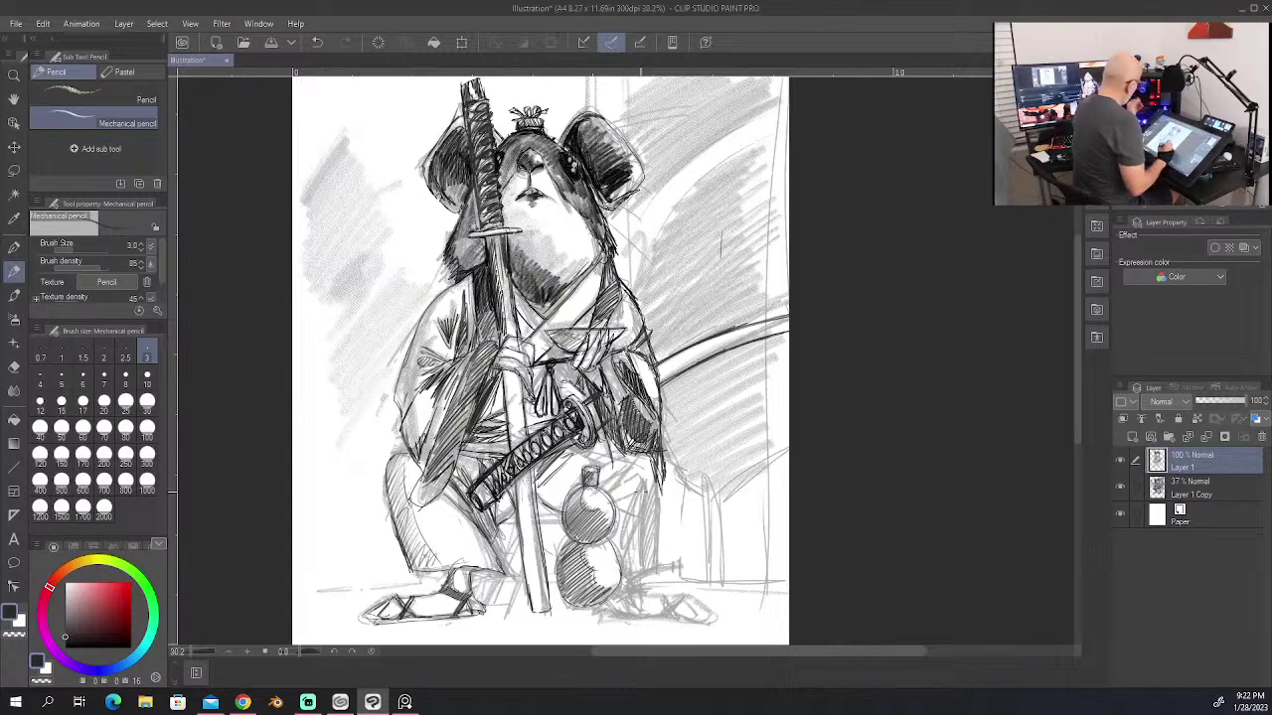
# Step: Set the brush size to 8.2, then outline the trouser leg behind the gourd and add fold strokes near its knee
pyautogui.click(78, 250)
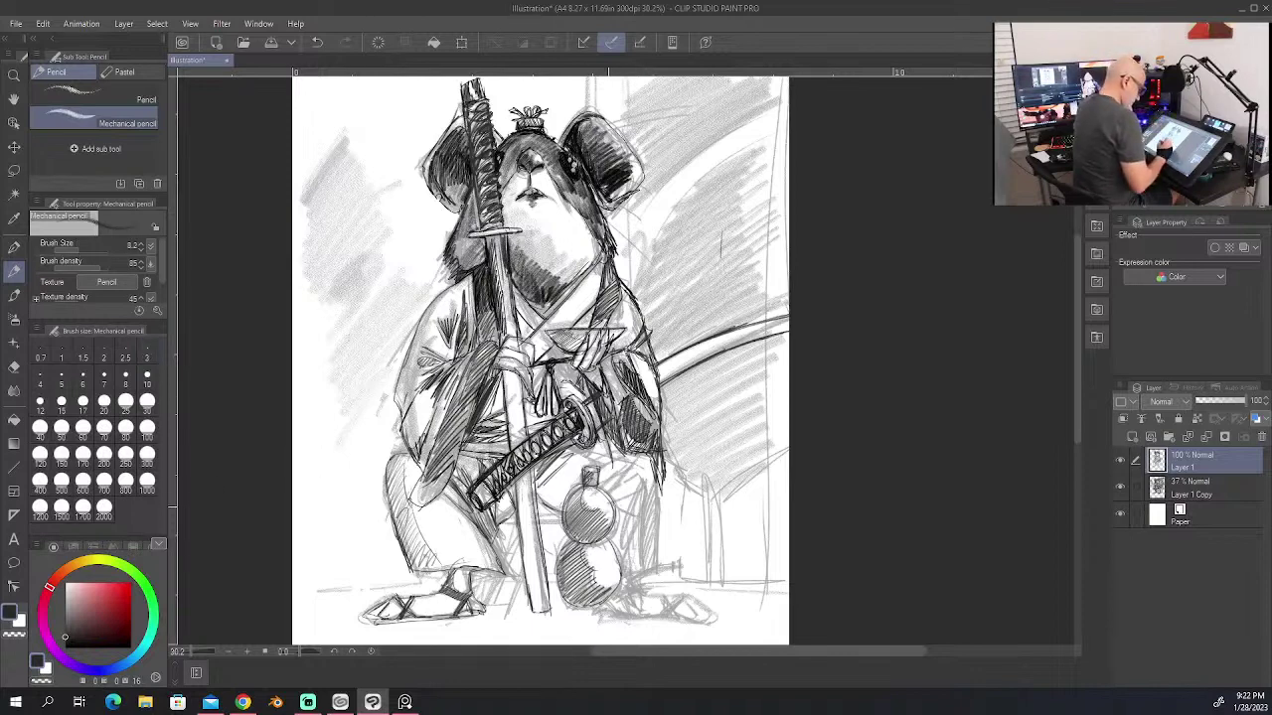
pyautogui.moveTo(608, 515)
pyautogui.mouseDown()
pyautogui.moveTo(648, 495)
pyautogui.moveTo(640, 468)
pyautogui.mouseUp()
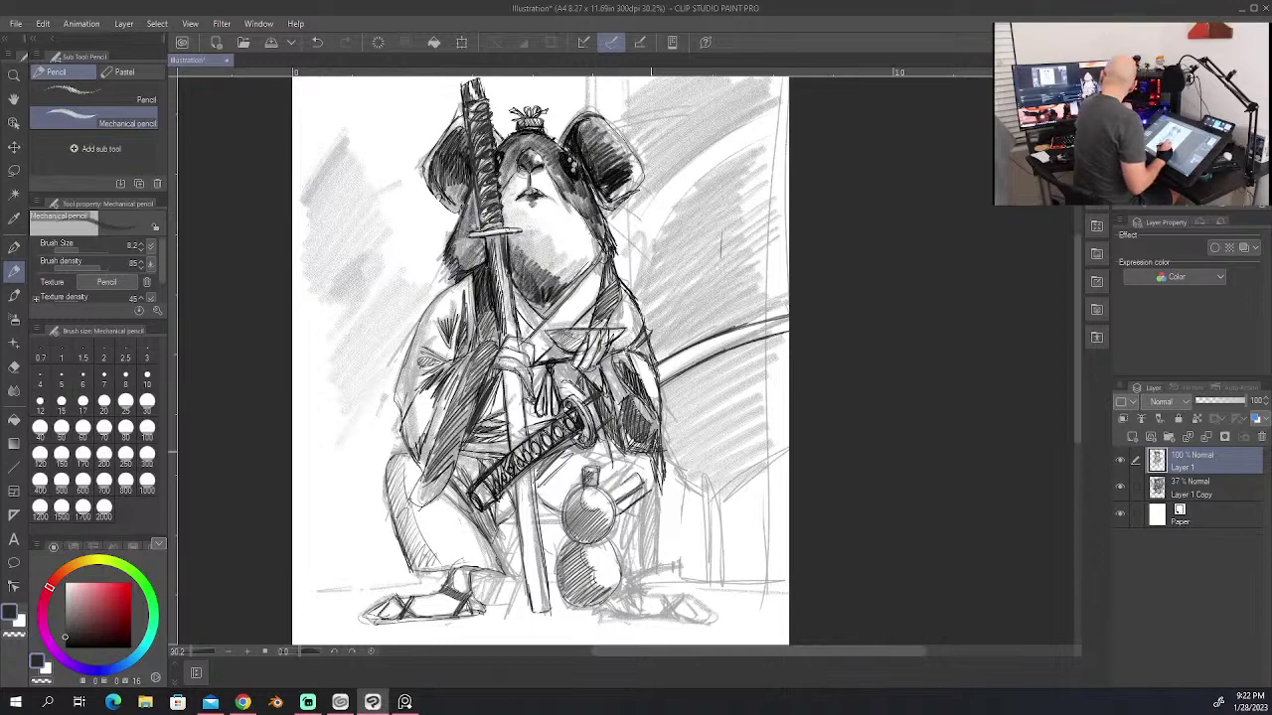
pyautogui.moveTo(620, 516)
pyautogui.mouseDown()
pyautogui.moveTo(658, 489)
pyautogui.moveTo(605, 546)
pyautogui.mouseUp()
pyautogui.moveTo(686, 475); pyautogui.dragTo(686, 573)
pyautogui.moveTo(622, 582); pyautogui.dragTo(679, 562)
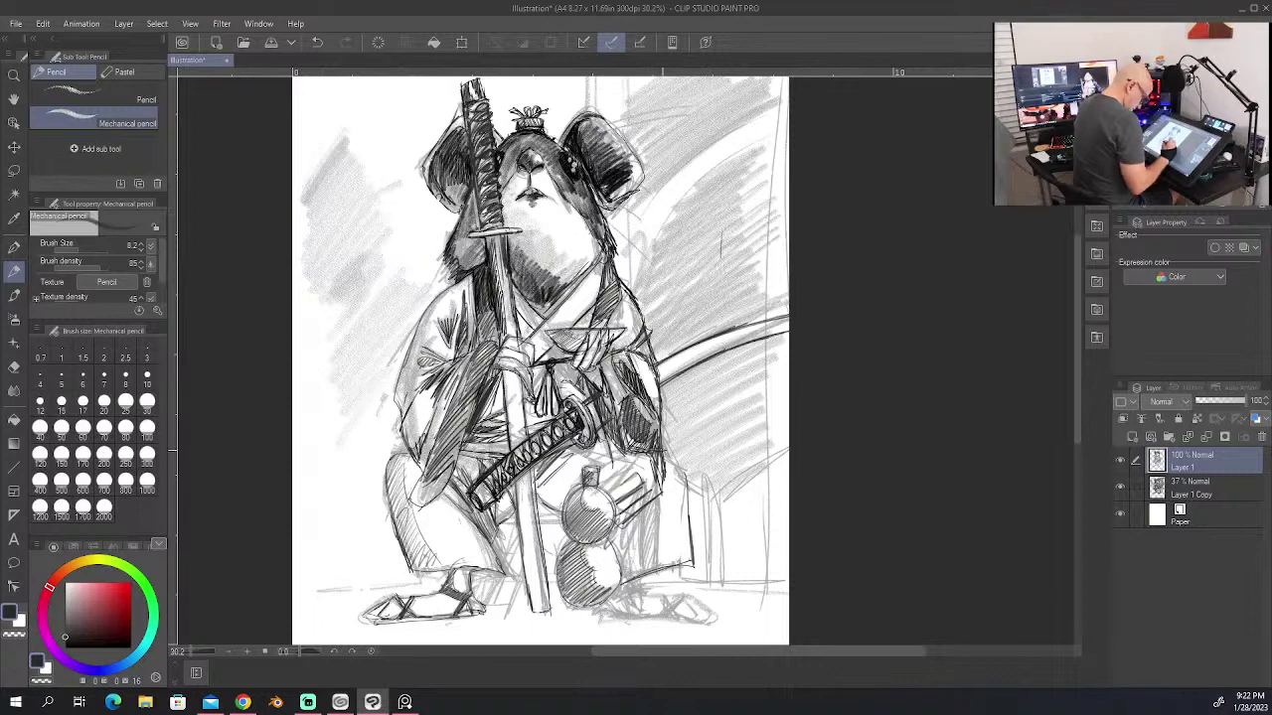
pyautogui.moveTo(662, 454)
pyautogui.mouseDown()
pyautogui.moveTo(686, 487)
pyautogui.moveTo(686, 534)
pyautogui.moveTo(678, 475)
pyautogui.moveTo(634, 455)
pyautogui.mouseUp()
pyautogui.moveTo(584, 467)
pyautogui.mouseDown()
pyautogui.moveTo(599, 465)
pyautogui.moveTo(577, 463)
pyautogui.moveTo(588, 455)
pyautogui.mouseUp()
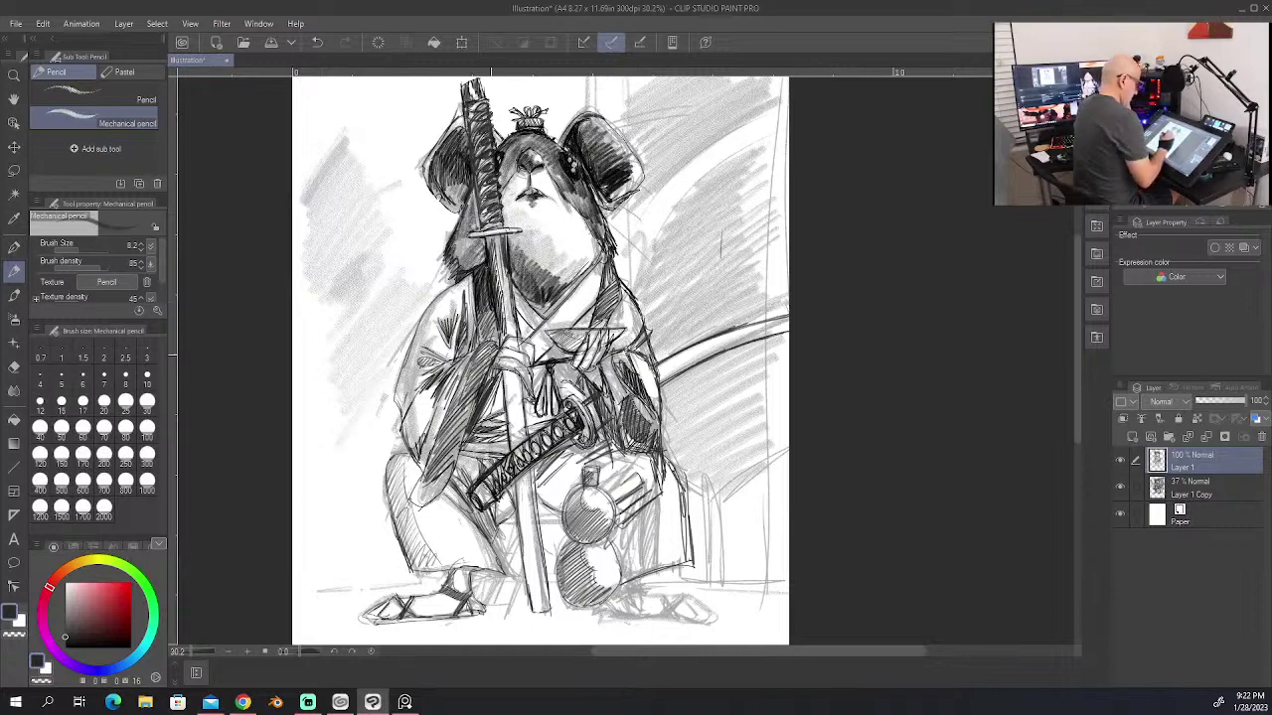
# Step: Darken the sleeve and robe folds beside the hand gripping the upright sword, and redraw the opposite sleeve's outer edge
pyautogui.moveTo(475, 364); pyautogui.dragTo(437, 463)
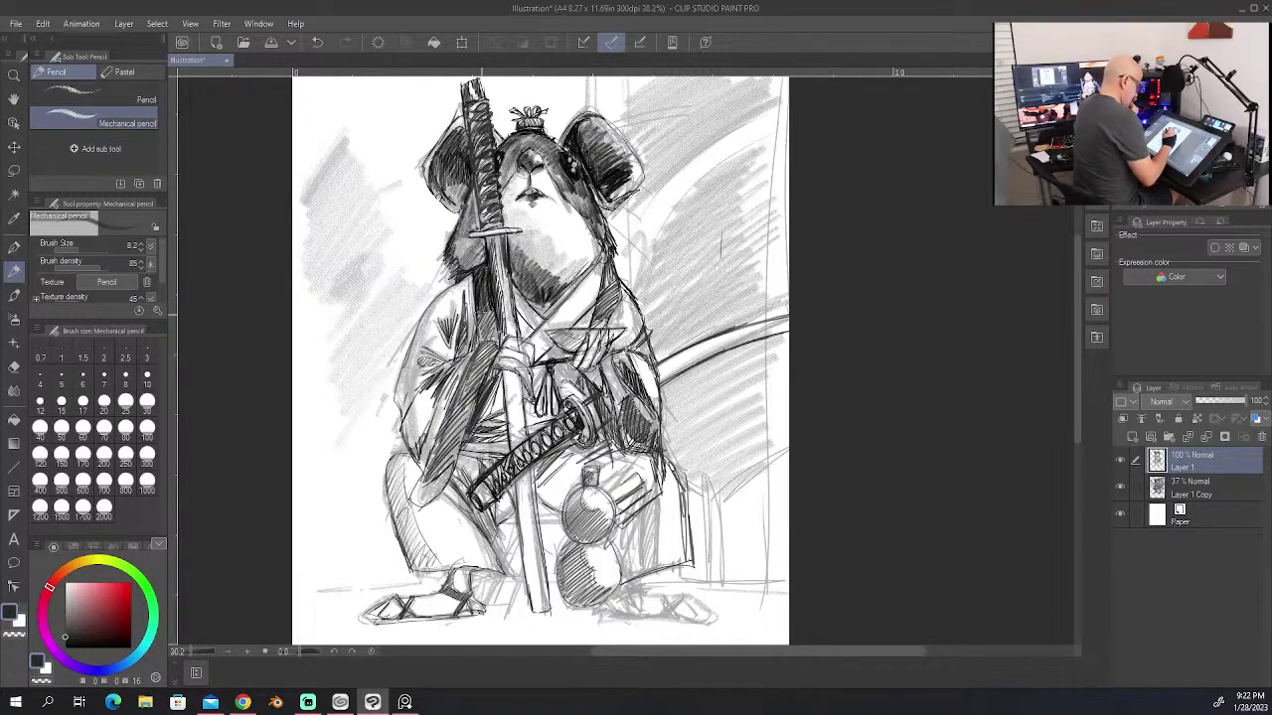
pyautogui.moveTo(482, 315)
pyautogui.mouseDown()
pyautogui.moveTo(477, 304)
pyautogui.moveTo(486, 344)
pyautogui.moveTo(501, 344)
pyautogui.mouseUp()
pyautogui.moveTo(482, 300); pyautogui.dragTo(492, 341)
pyautogui.moveTo(481, 343)
pyautogui.mouseDown()
pyautogui.moveTo(495, 321)
pyautogui.moveTo(487, 348)
pyautogui.mouseUp()
pyautogui.moveTo(503, 327); pyautogui.dragTo(482, 350)
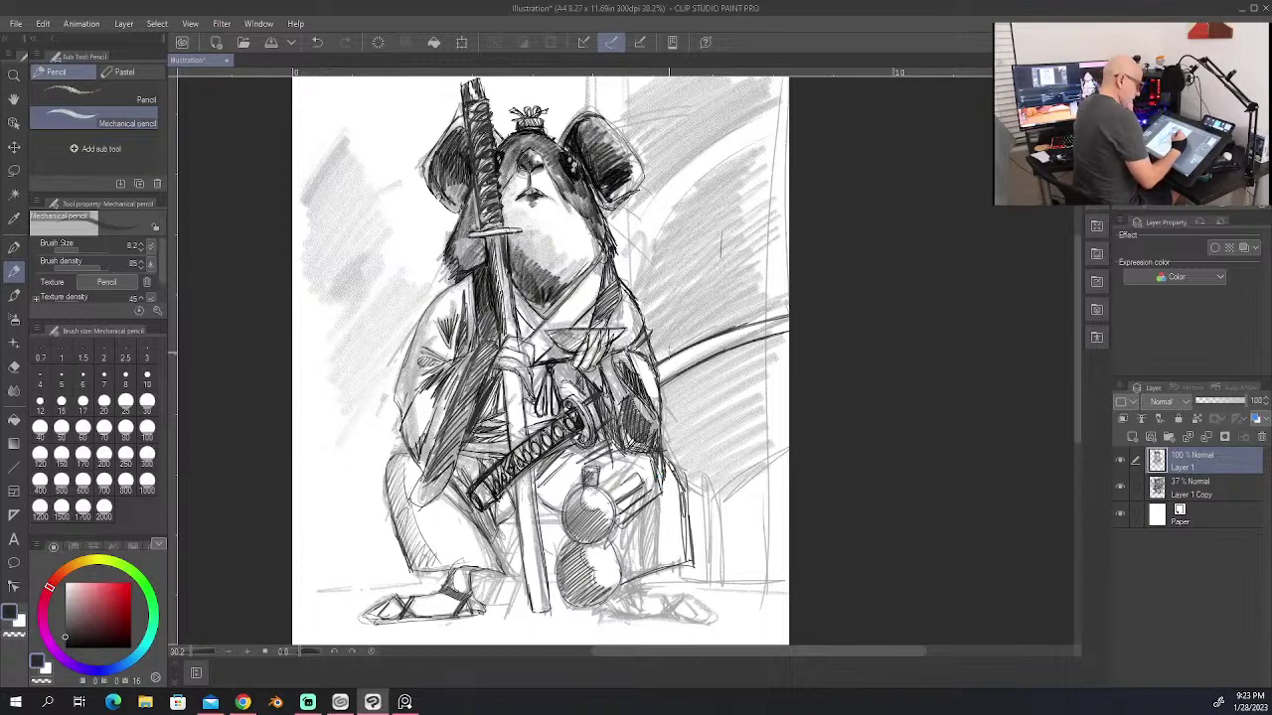
pyautogui.moveTo(650, 348); pyautogui.dragTo(660, 463)
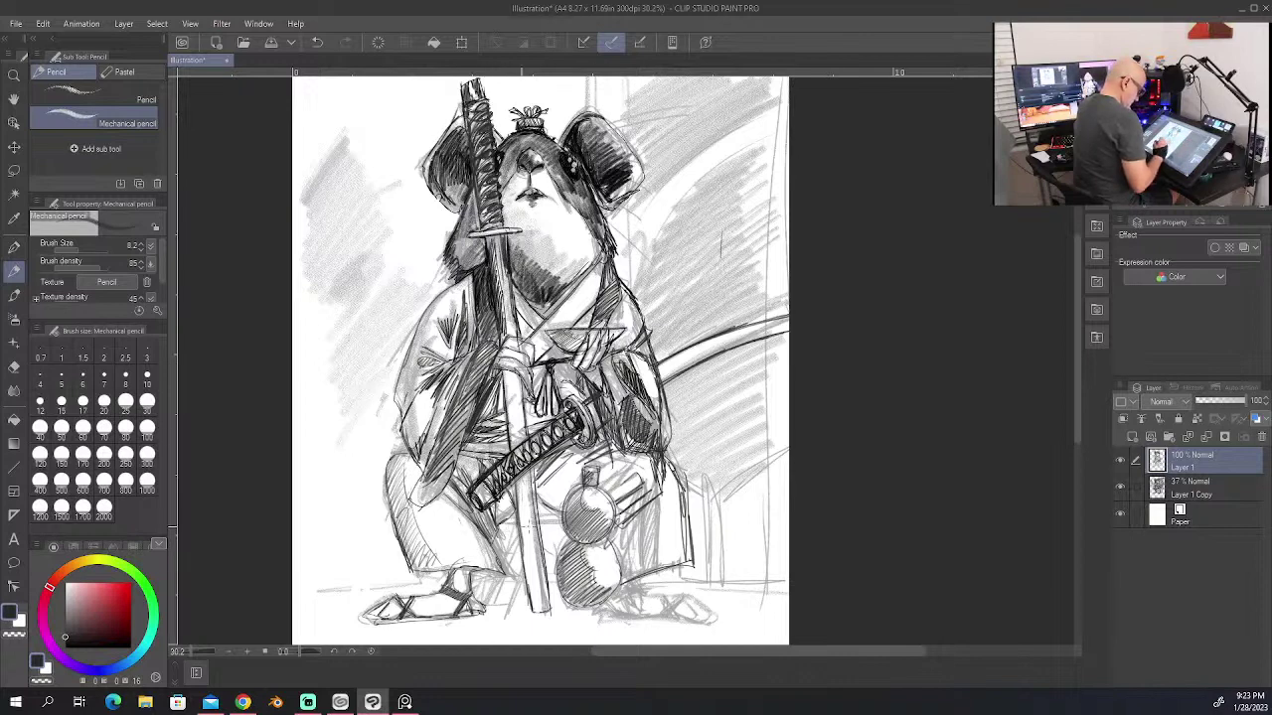
# Step: Draw the inner trouser edges and fold lines on both sides of the upright sword's lower part
pyautogui.moveTo(536, 531); pyautogui.dragTo(558, 571)
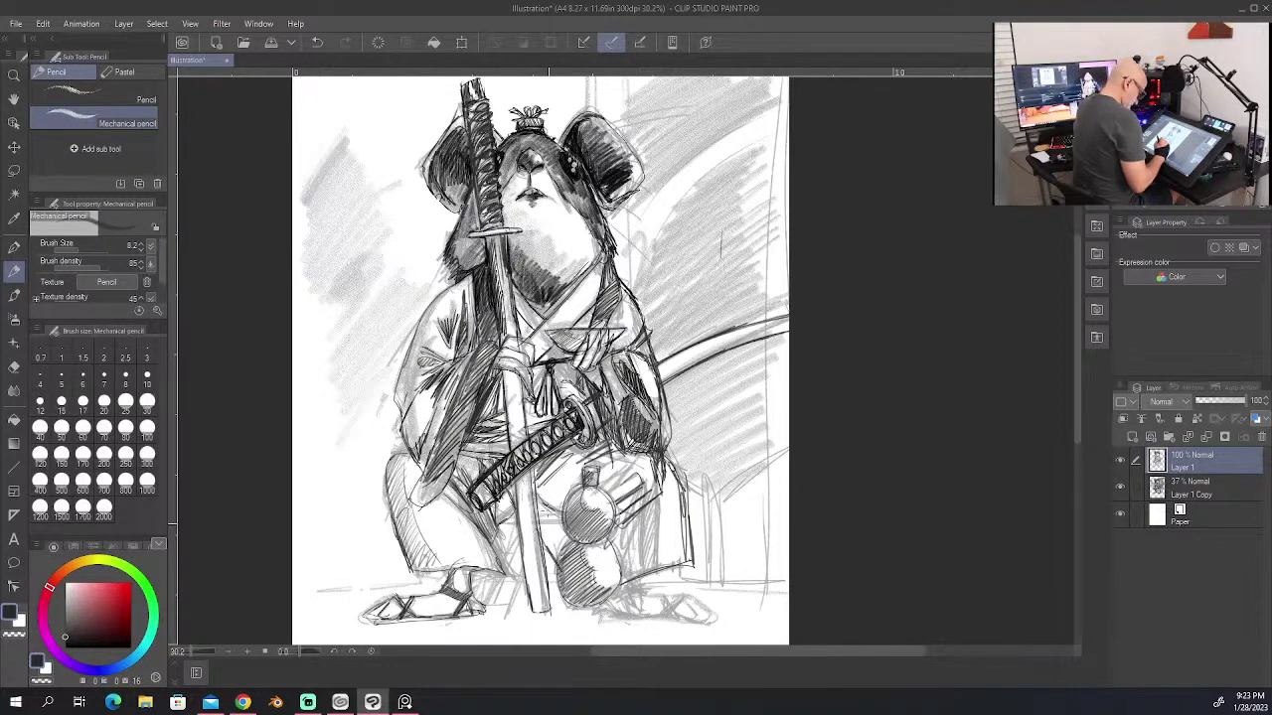
pyautogui.moveTo(544, 504)
pyautogui.mouseDown()
pyautogui.moveTo(574, 546)
pyautogui.moveTo(558, 504)
pyautogui.moveTo(502, 574)
pyautogui.mouseUp()
pyautogui.moveTo(499, 528)
pyautogui.mouseDown()
pyautogui.moveTo(491, 588)
pyautogui.moveTo(475, 602)
pyautogui.mouseUp()
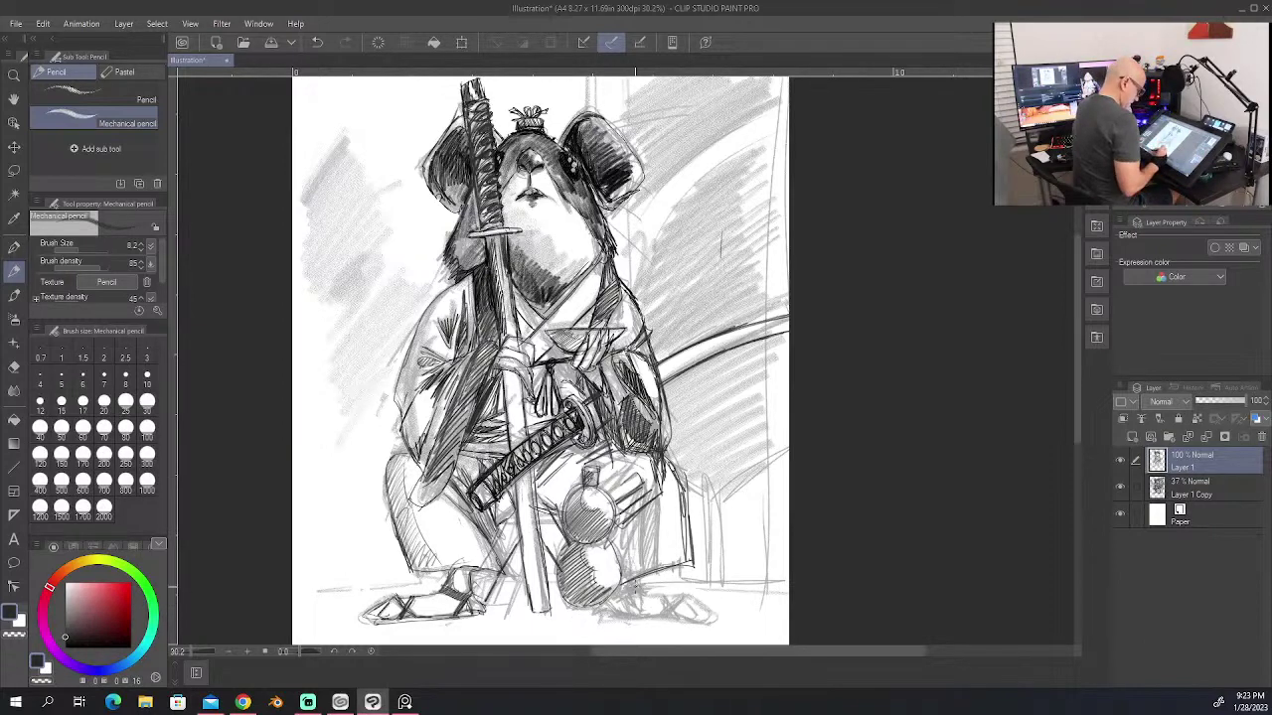
# Step: Ink the second sandaled foot with its crossed straps and hide the rough sketch layer "Layer 1 Copy"
pyautogui.moveTo(654, 586)
pyautogui.mouseDown()
pyautogui.moveTo(594, 610)
pyautogui.moveTo(711, 606)
pyautogui.moveTo(725, 616)
pyautogui.moveTo(665, 621)
pyautogui.moveTo(713, 623)
pyautogui.mouseUp()
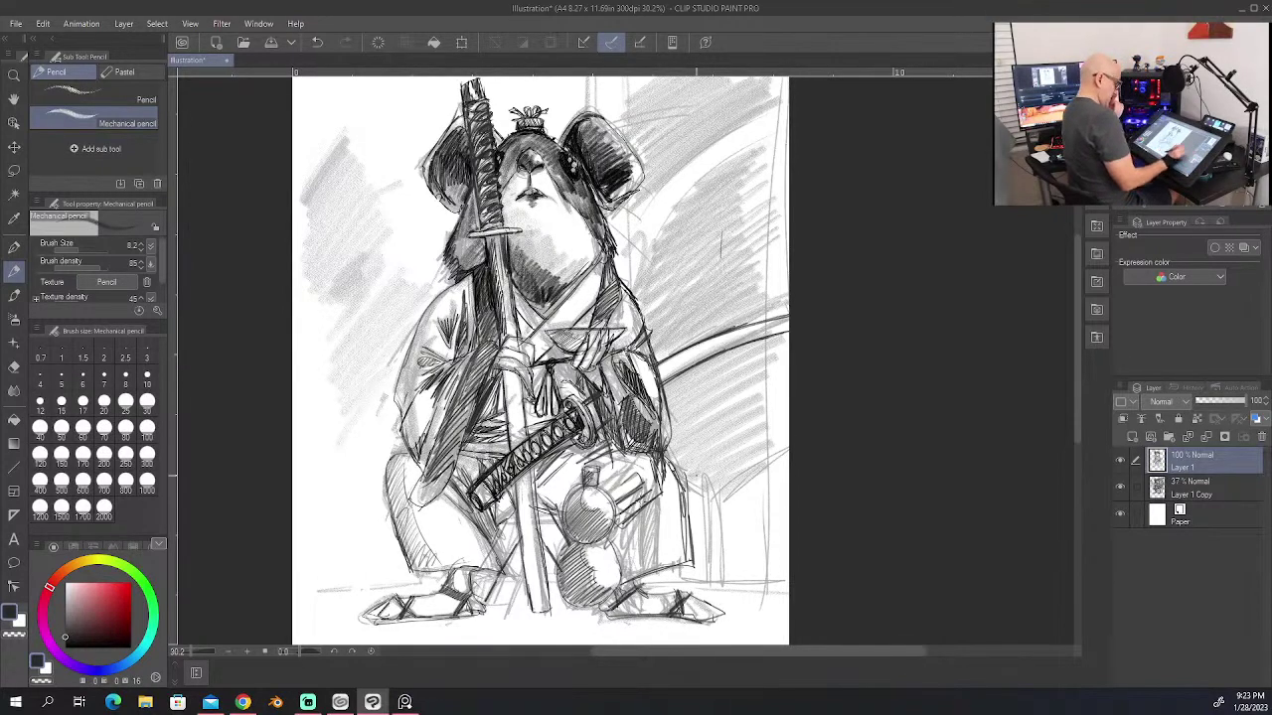
pyautogui.click(1121, 487)
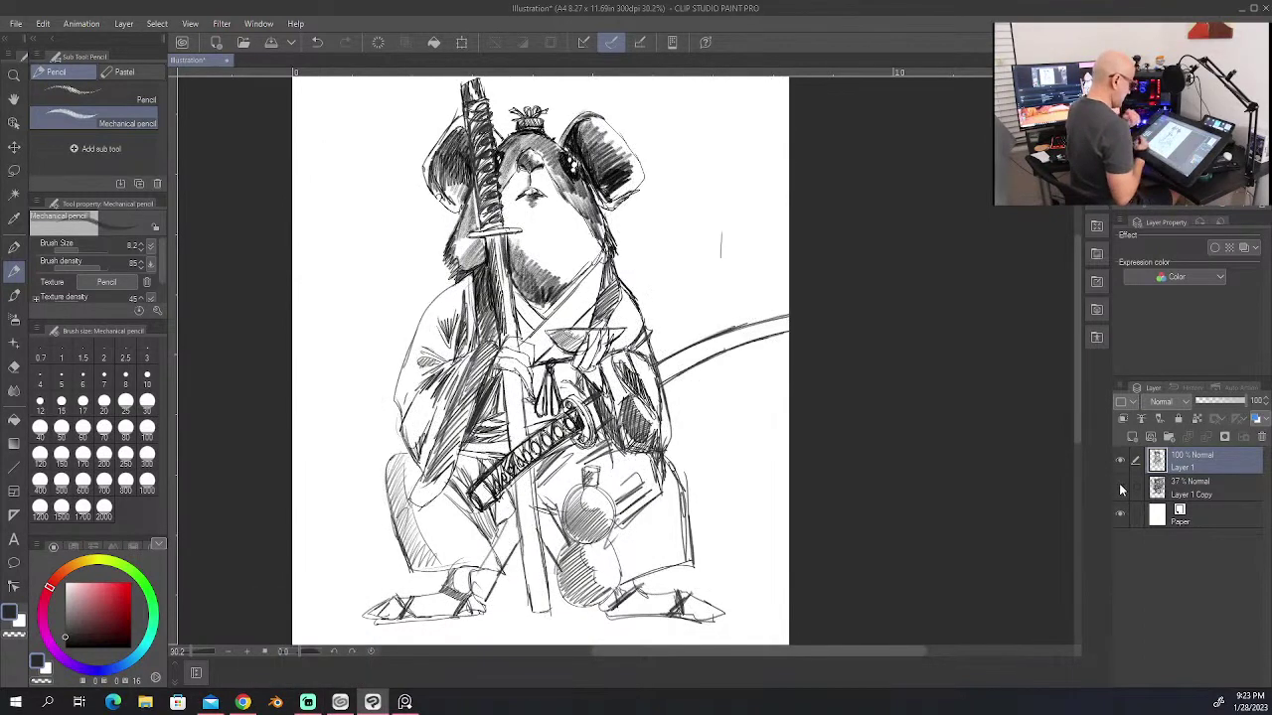
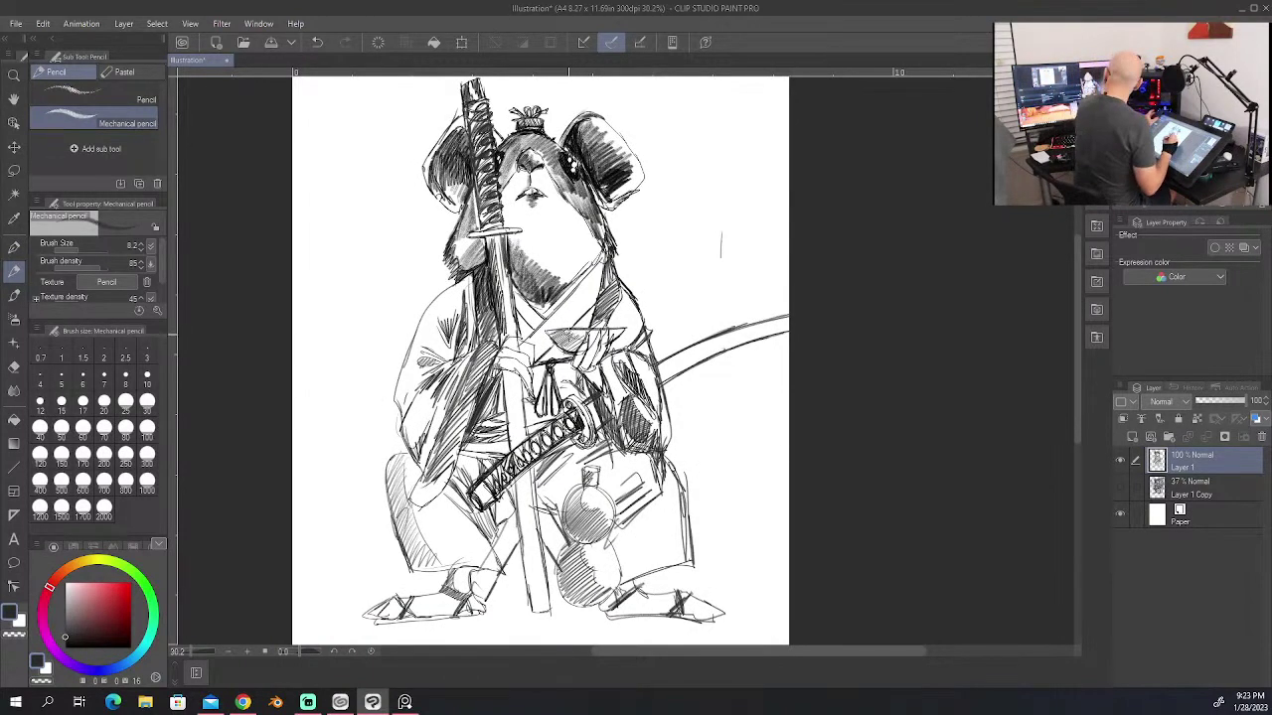
# Step: Increase the brush size to 25 and shade the robe's crossed collar below the chin
pyautogui.scroll(1, 573, 306)
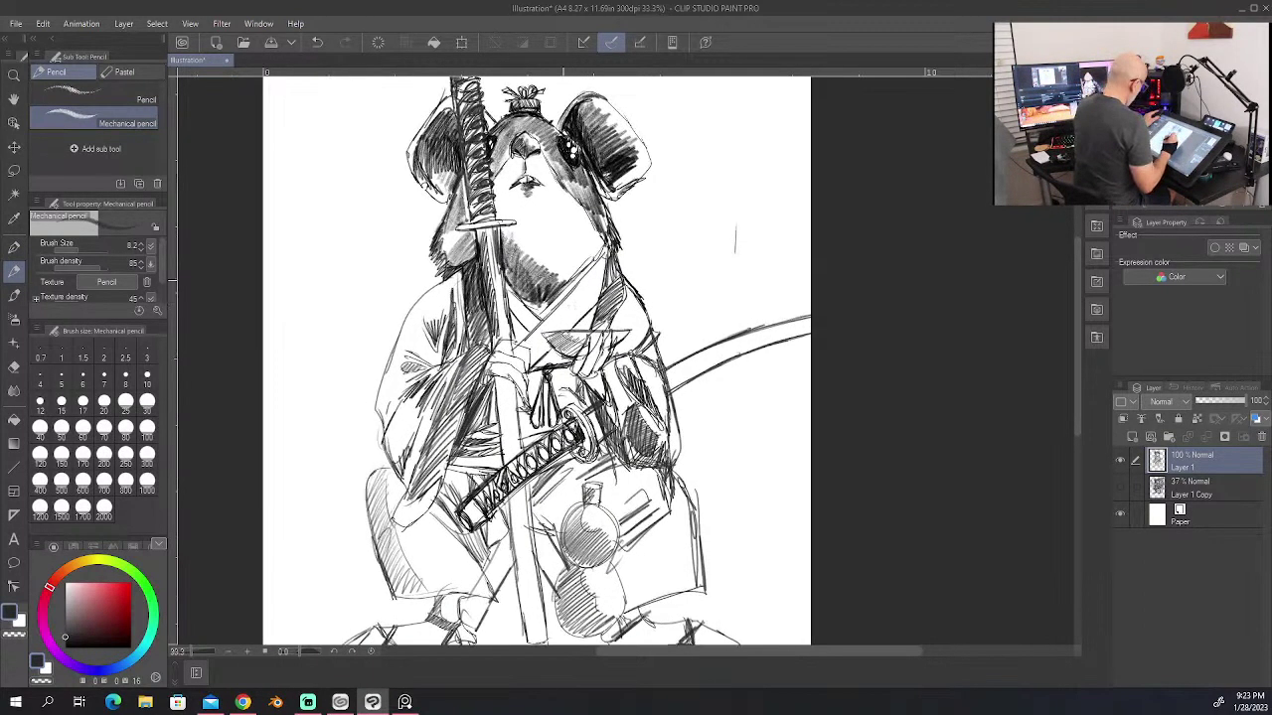
pyautogui.scroll(-1, 484, 276)
pyautogui.press(']')
pyautogui.press(']')
pyautogui.press(']')
pyautogui.press(']')
pyautogui.press(']')
pyautogui.press(']')
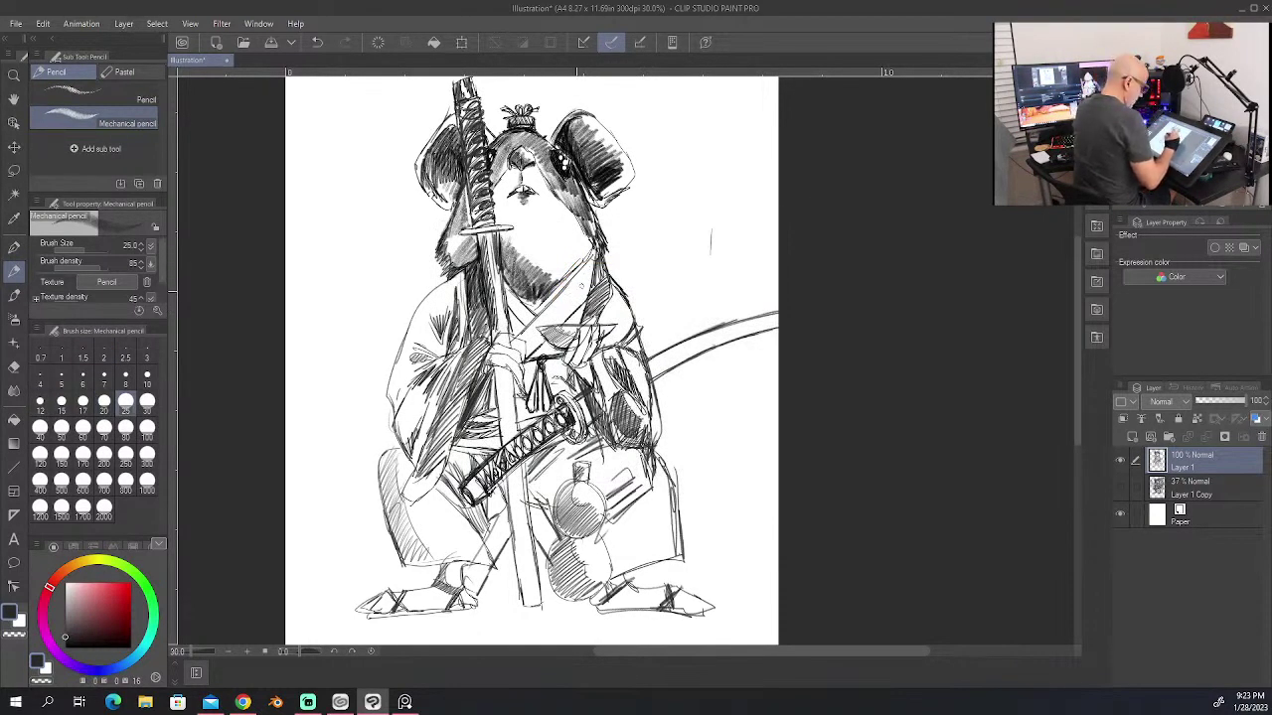
pyautogui.moveTo(594, 269)
pyautogui.mouseDown()
pyautogui.moveTo(527, 347)
pyautogui.moveTo(549, 324)
pyautogui.moveTo(516, 320)
pyautogui.mouseUp()
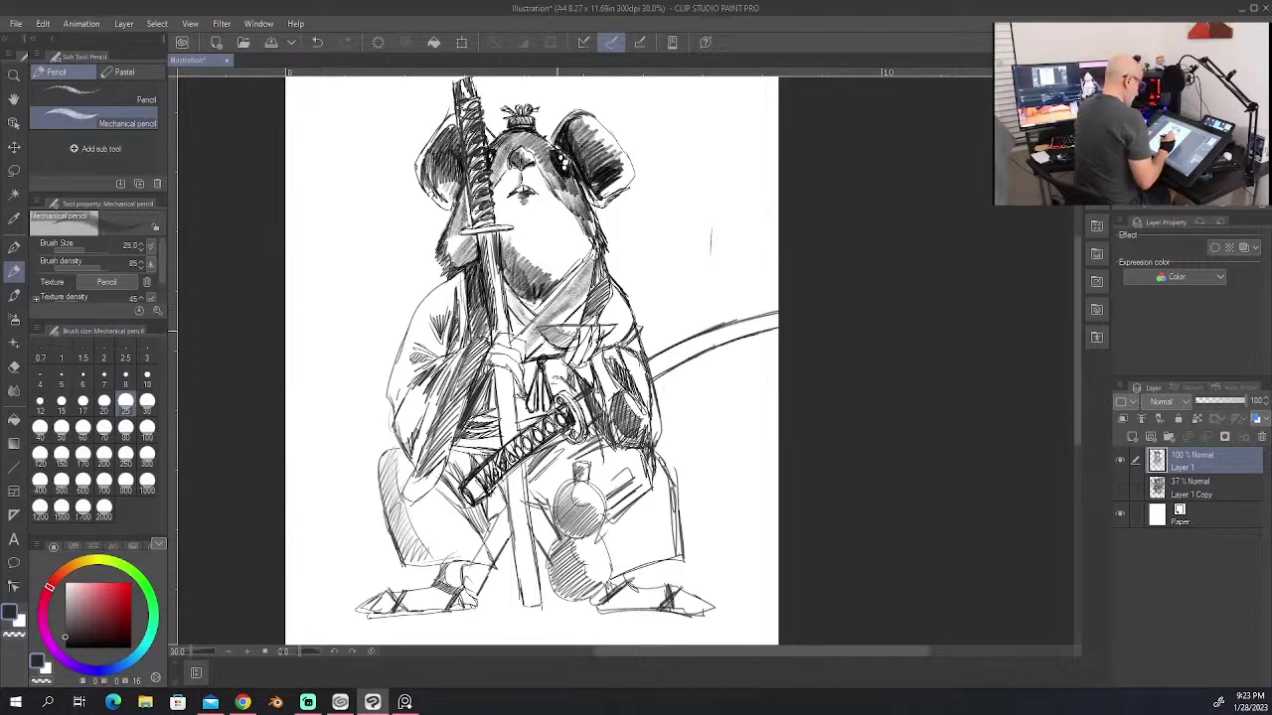
# Step: Shade the robe below the bowl and darken the length of the upright sword down to its tip
pyautogui.moveTo(552, 341)
pyautogui.mouseDown()
pyautogui.moveTo(531, 358)
pyautogui.moveTo(524, 392)
pyautogui.moveTo(493, 362)
pyautogui.moveTo(509, 380)
pyautogui.moveTo(505, 359)
pyautogui.moveTo(514, 566)
pyautogui.mouseUp()
pyautogui.moveTo(526, 475); pyautogui.dragTo(512, 602)
pyautogui.moveTo(536, 511); pyautogui.dragTo(525, 582)
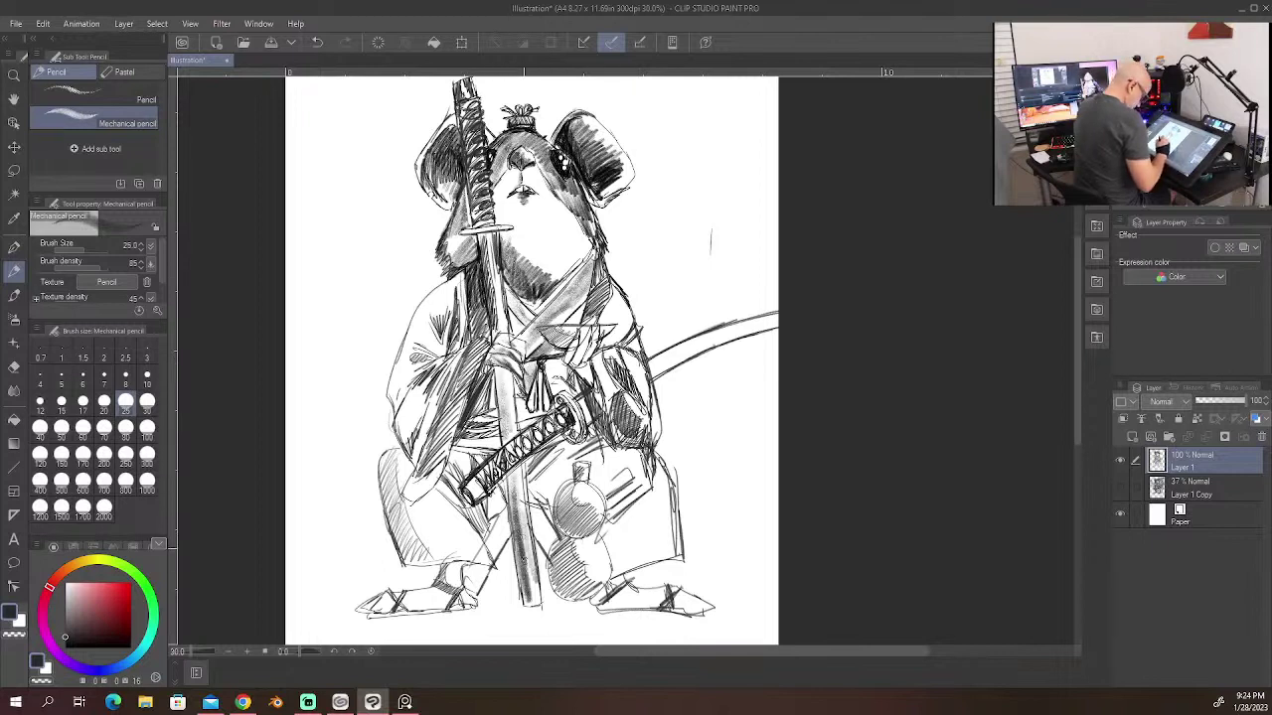
# Step: Add soft shading to the inner and outer sides of the trouser leg opposite the gourd
pyautogui.moveTo(507, 511); pyautogui.dragTo(491, 544)
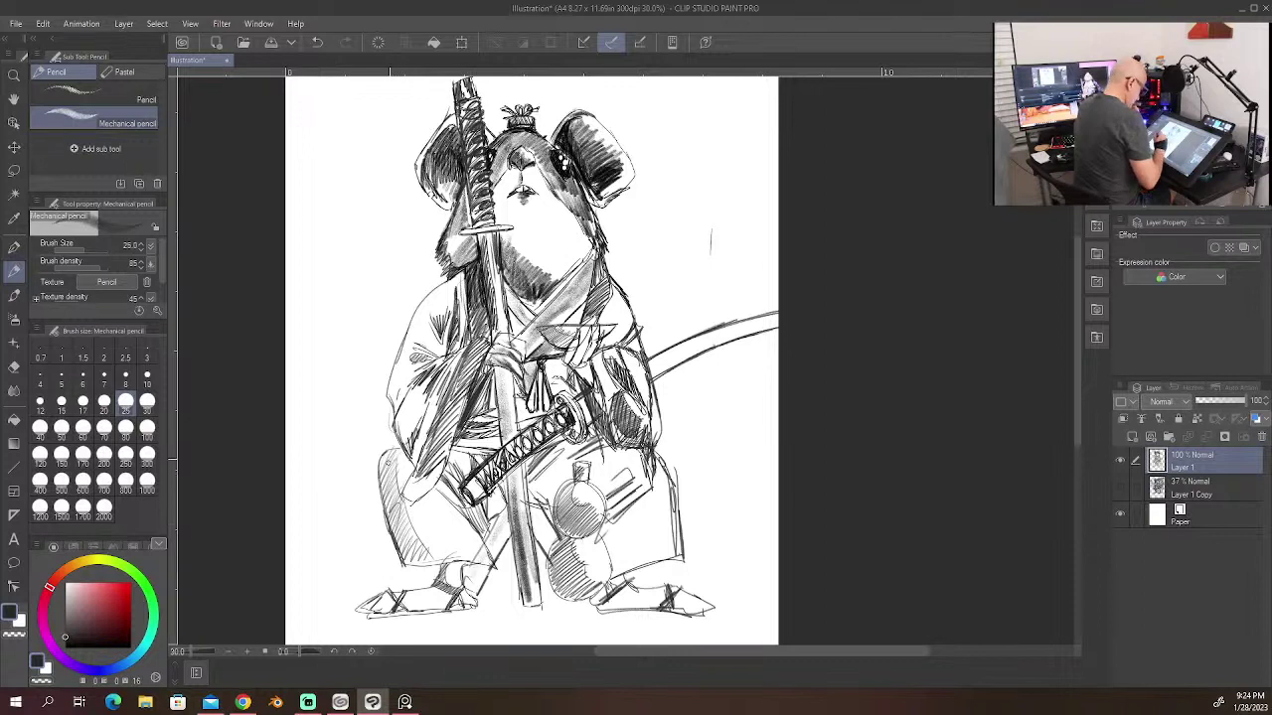
pyautogui.moveTo(411, 524); pyautogui.dragTo(396, 554)
pyautogui.moveTo(407, 508); pyautogui.dragTo(394, 542)
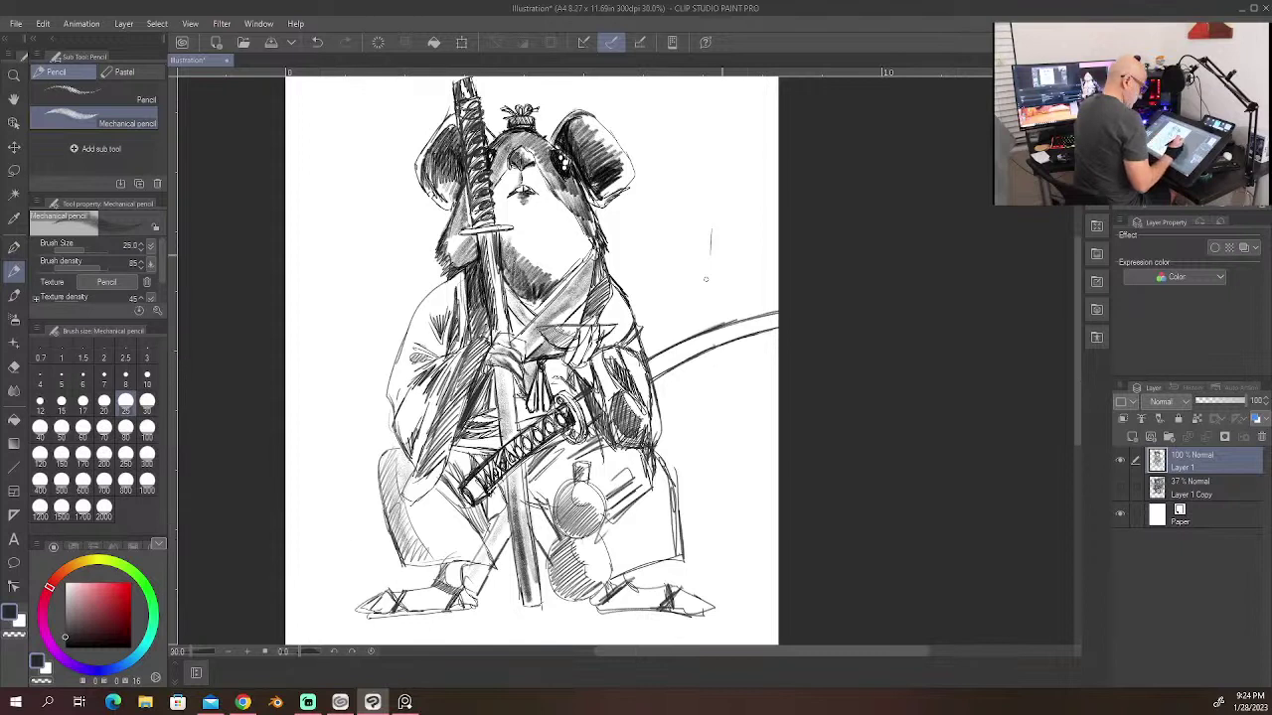
# Step: Shade both bulbs of the gourd and the trouser leg behind it with broad soft strokes
pyautogui.moveTo(554, 481)
pyautogui.mouseDown()
pyautogui.moveTo(542, 497)
pyautogui.moveTo(533, 489)
pyautogui.moveTo(558, 520)
pyautogui.moveTo(600, 535)
pyautogui.mouseUp()
pyautogui.moveTo(553, 533)
pyautogui.mouseDown()
pyautogui.moveTo(576, 586)
pyautogui.moveTo(612, 598)
pyautogui.mouseUp()
pyautogui.moveTo(631, 488)
pyautogui.mouseDown()
pyautogui.moveTo(609, 529)
pyautogui.moveTo(633, 530)
pyautogui.moveTo(612, 574)
pyautogui.mouseUp()
pyautogui.moveTo(656, 536); pyautogui.dragTo(620, 582)
pyautogui.moveTo(618, 495); pyautogui.dragTo(606, 519)
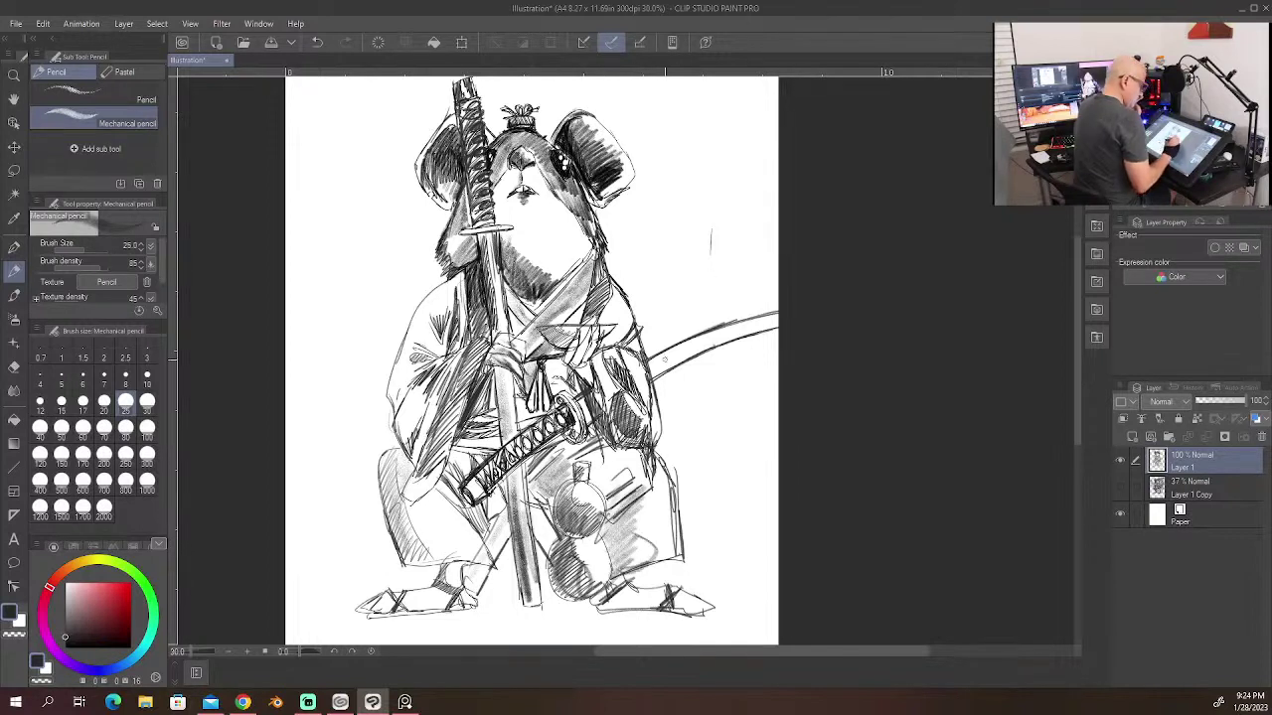
# Step: Try shading the scabbard behind the robe with broad soft strokes along both edges
pyautogui.moveTo(653, 378); pyautogui.dragTo(676, 365)
pyautogui.moveTo(657, 371); pyautogui.dragTo(765, 325)
pyautogui.moveTo(734, 336); pyautogui.dragTo(777, 319)
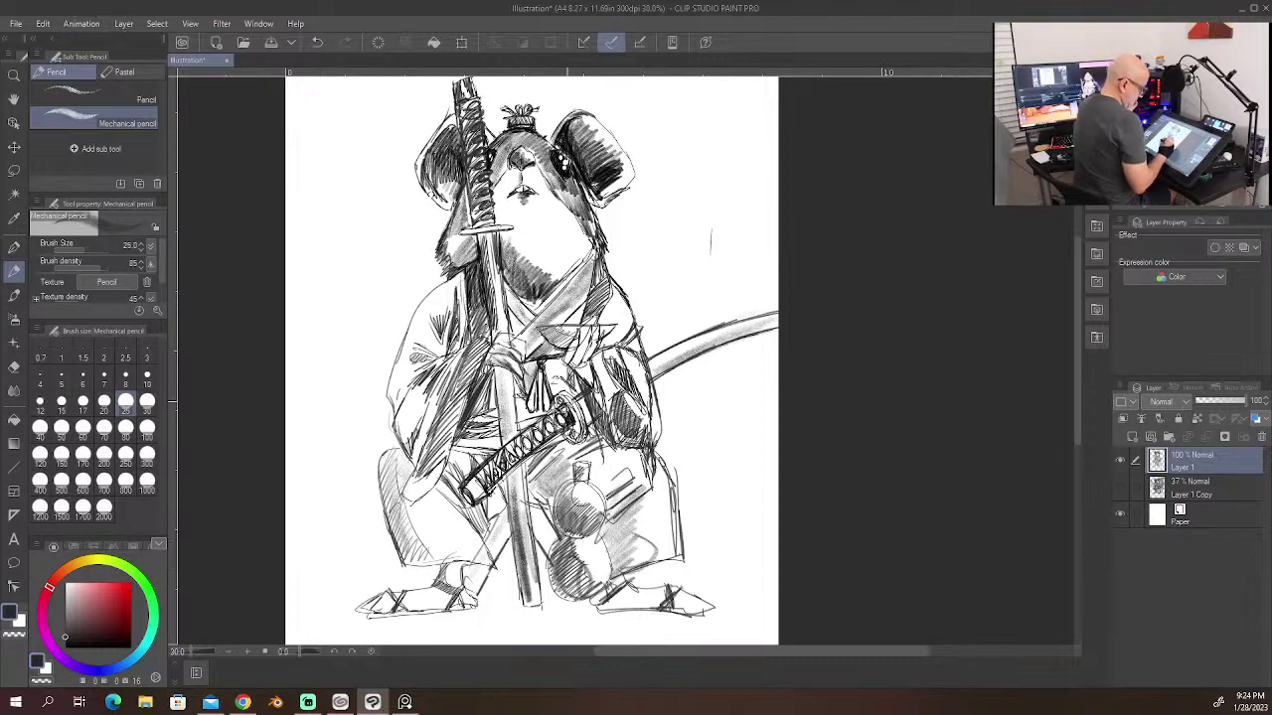
pyautogui.moveTo(699, 350)
pyautogui.mouseDown()
pyautogui.moveTo(687, 362)
pyautogui.moveTo(775, 326)
pyautogui.mouseUp()
pyautogui.moveTo(690, 350)
pyautogui.mouseDown()
pyautogui.moveTo(775, 312)
pyautogui.moveTo(714, 328)
pyautogui.mouseUp()
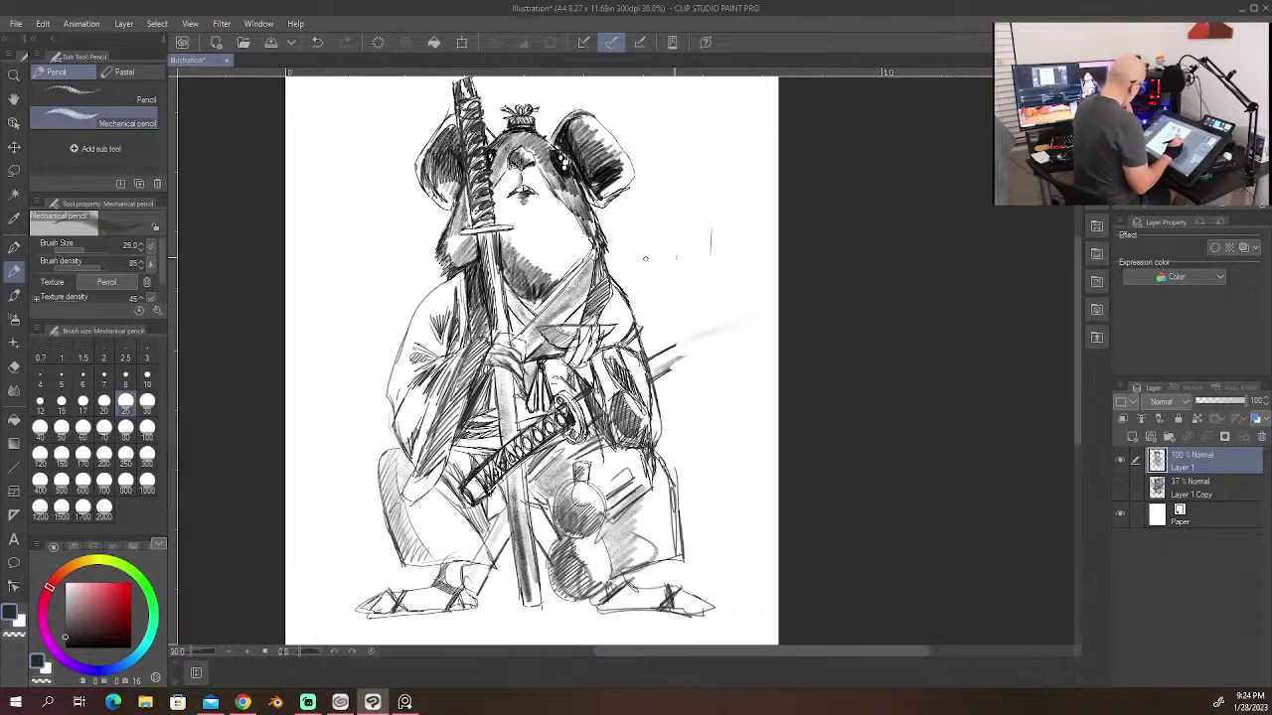
# Step: Pick black, set the brush size to 6.4 and redraw the scabbard's upper and lower edges from the robe to the page edge
pyautogui.click(70, 644)
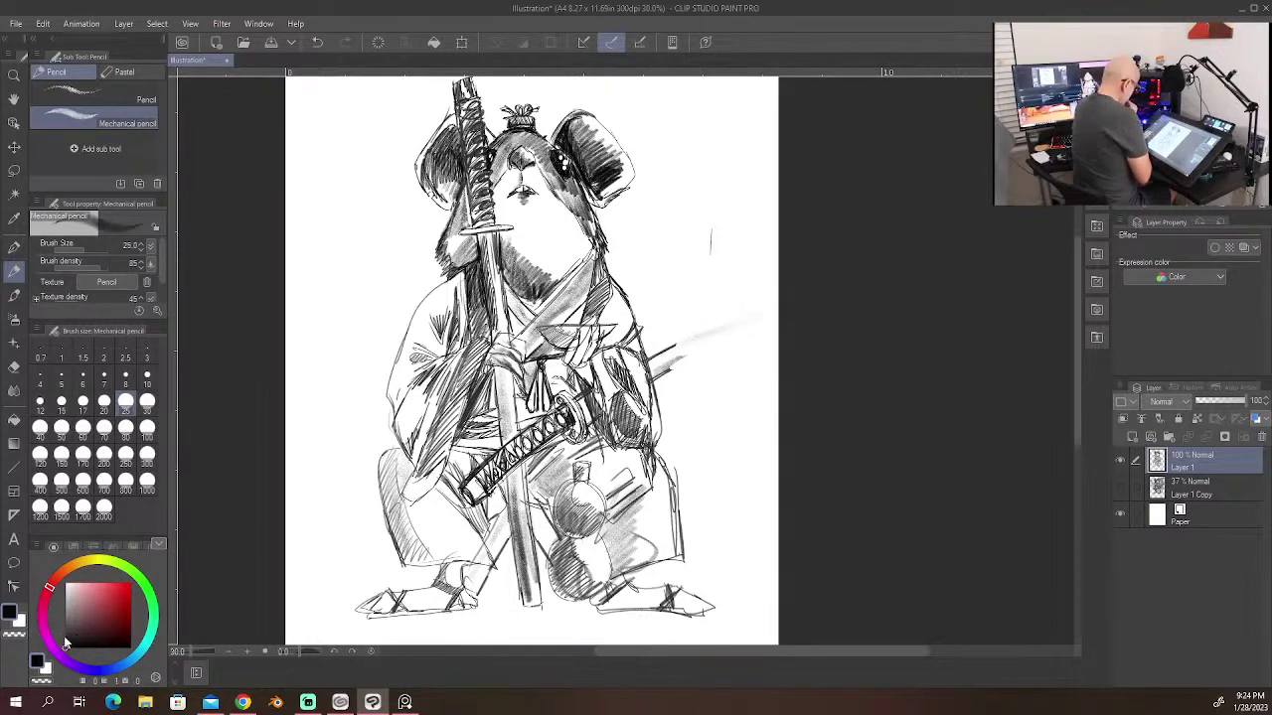
pyautogui.click(73, 249)
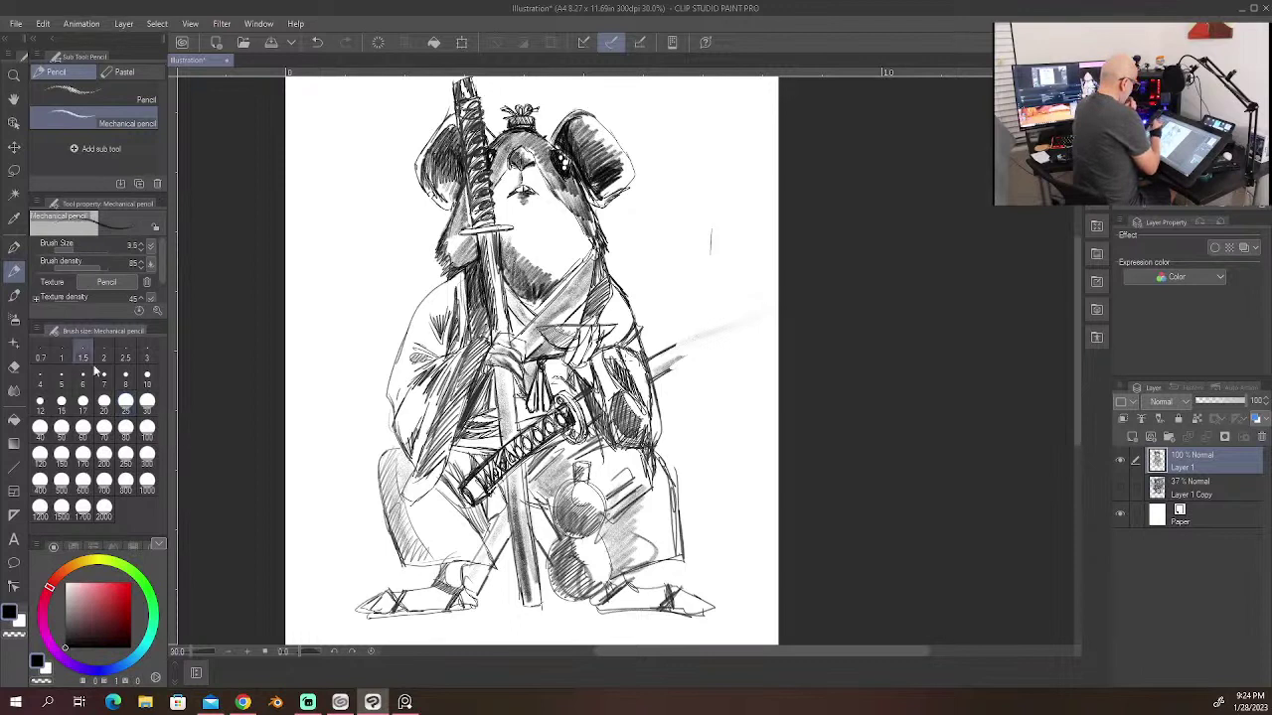
pyautogui.click(75, 249)
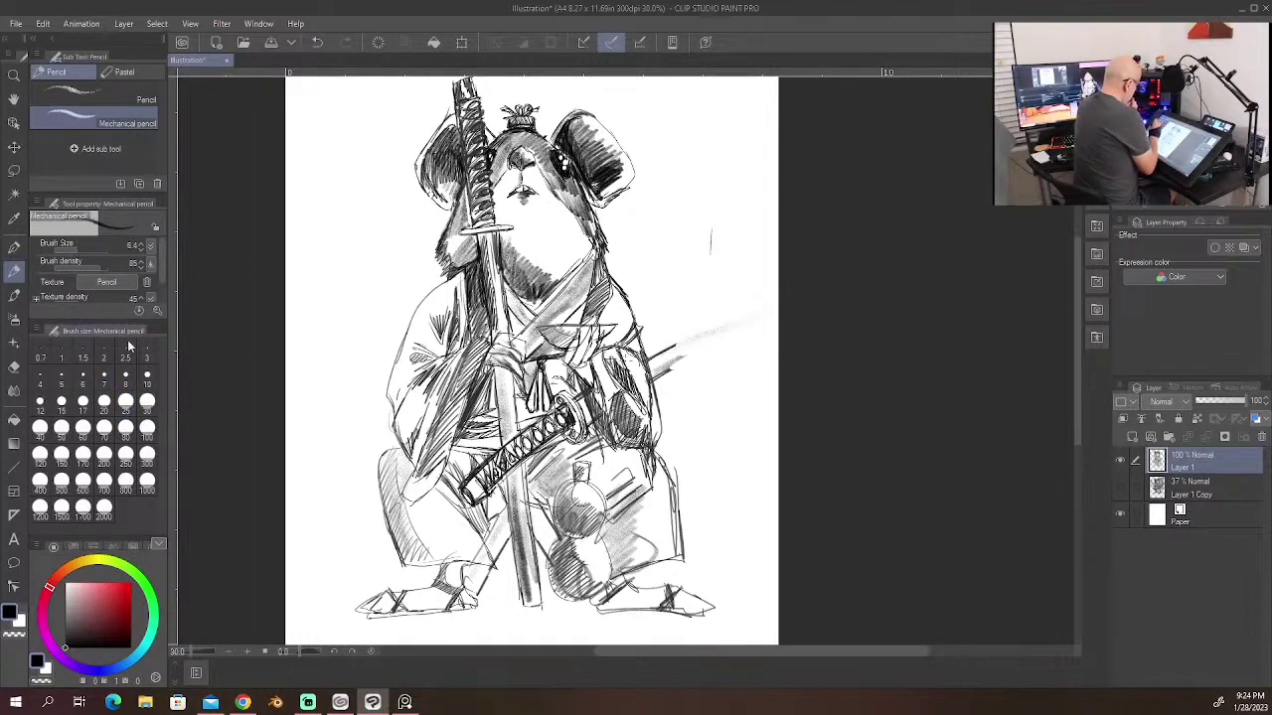
pyautogui.moveTo(652, 359)
pyautogui.mouseDown()
pyautogui.moveTo(778, 310)
pyautogui.moveTo(759, 308)
pyautogui.mouseUp()
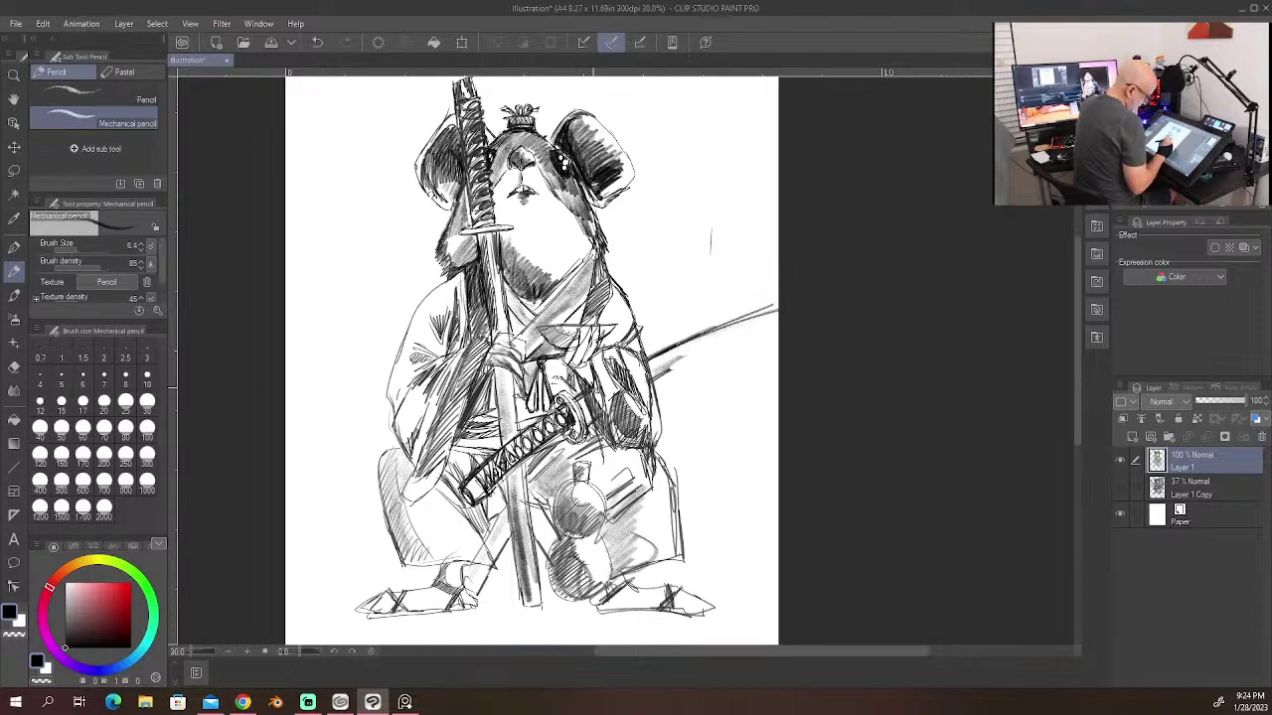
pyautogui.moveTo(652, 377); pyautogui.dragTo(709, 359)
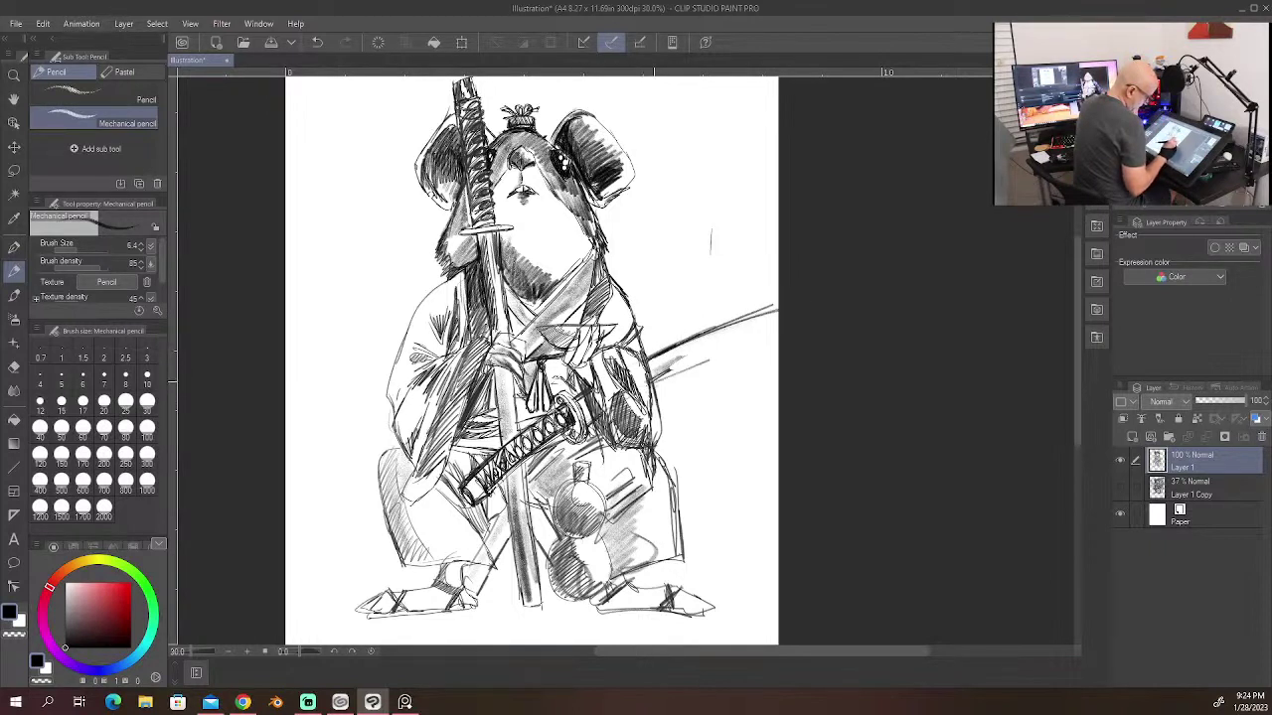
pyautogui.moveTo(586, 423); pyautogui.dragTo(582, 431)
pyautogui.moveTo(581, 427); pyautogui.dragTo(593, 412)
pyautogui.moveTo(654, 381)
pyautogui.mouseDown()
pyautogui.moveTo(800, 328)
pyautogui.moveTo(777, 330)
pyautogui.mouseUp()
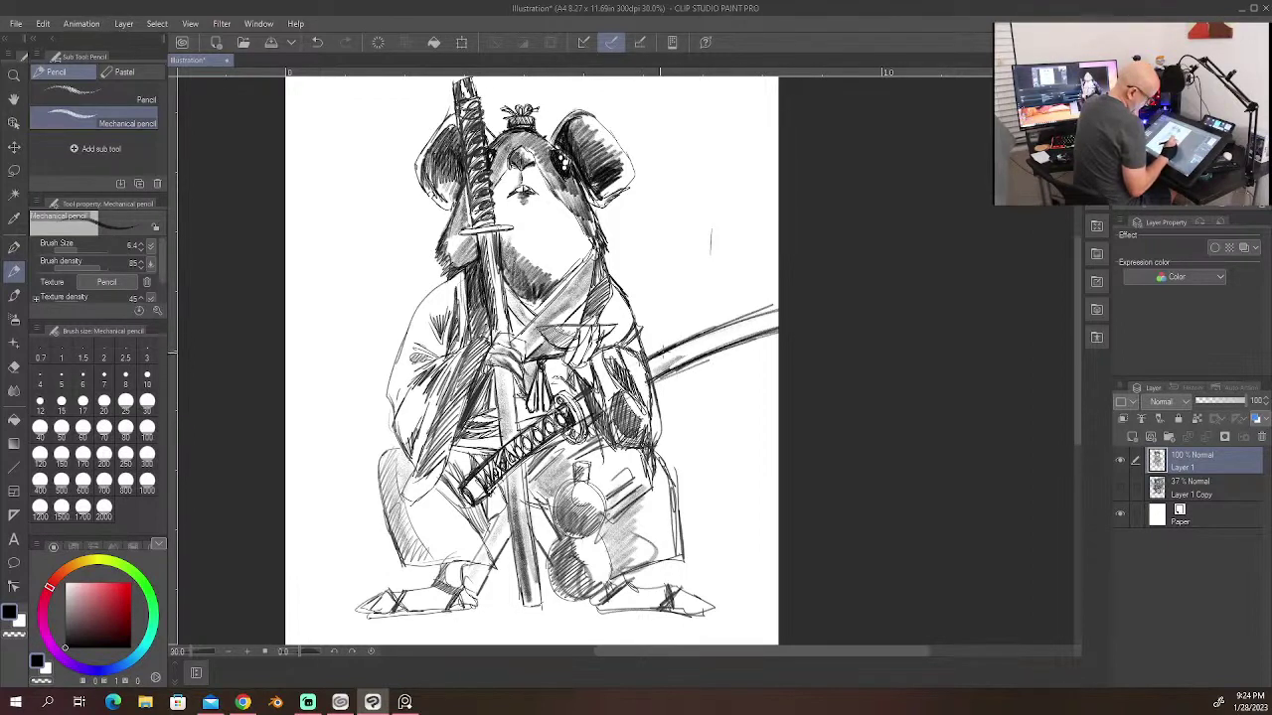
# Step: Darken the scabbard with dense lengthwise strokes between its two edges
pyautogui.moveTo(688, 342); pyautogui.dragTo(771, 310)
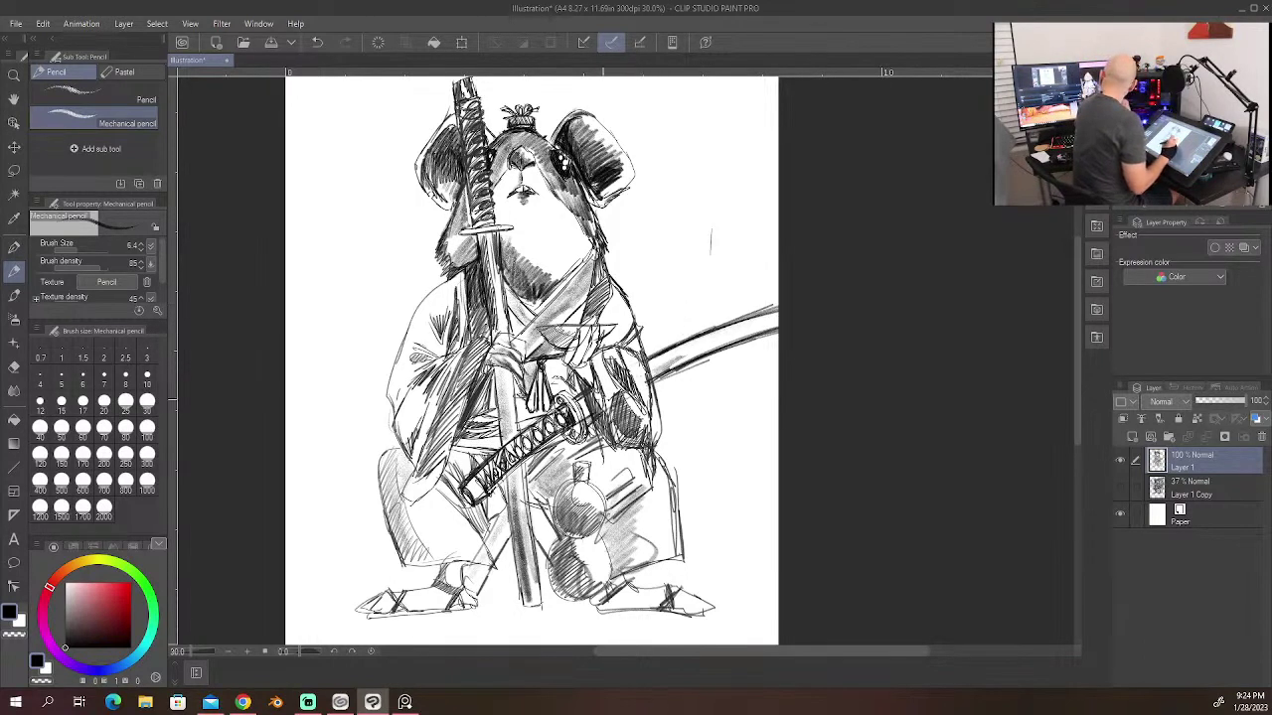
pyautogui.moveTo(654, 367); pyautogui.dragTo(777, 321)
pyautogui.moveTo(660, 368)
pyautogui.mouseDown()
pyautogui.moveTo(776, 316)
pyautogui.moveTo(753, 320)
pyautogui.moveTo(698, 343)
pyautogui.moveTo(773, 332)
pyautogui.moveTo(779, 310)
pyautogui.mouseUp()
pyautogui.moveTo(672, 354); pyautogui.dragTo(686, 340)
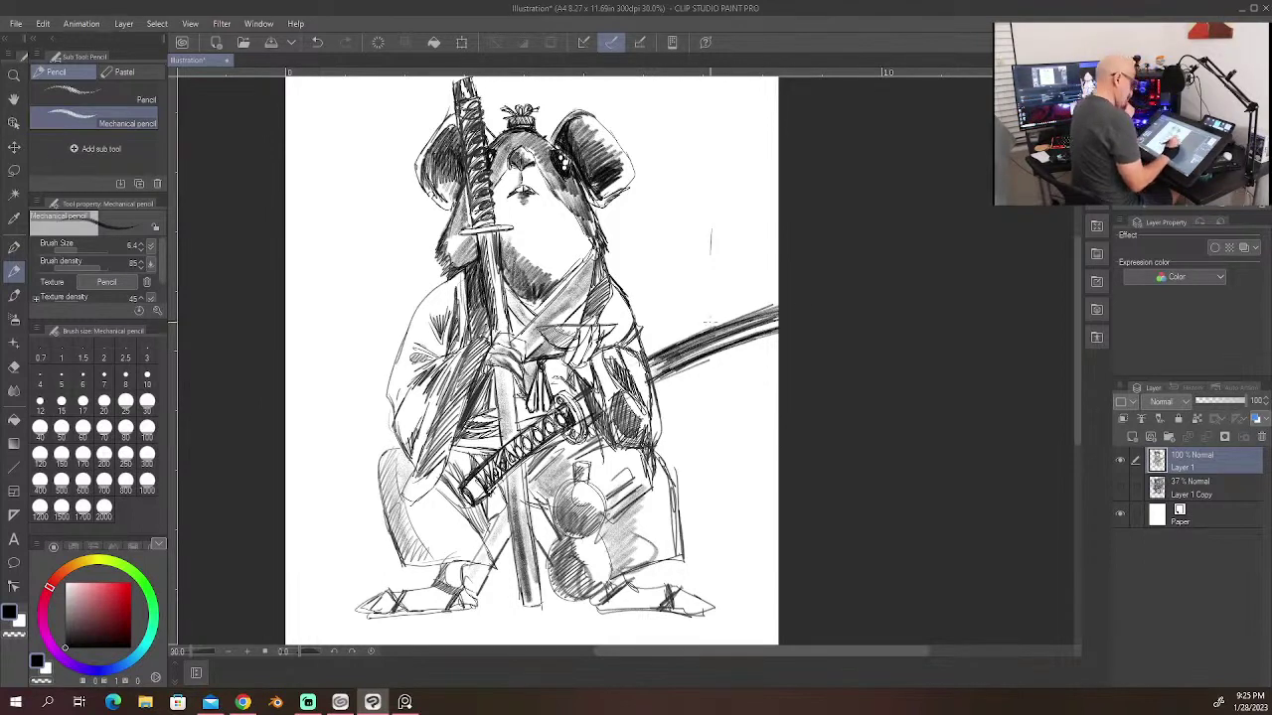
# Step: Hatch dark shadows onto the robe's collar and shoulder beneath the unobstructed cheek
pyautogui.moveTo(594, 251); pyautogui.dragTo(583, 299)
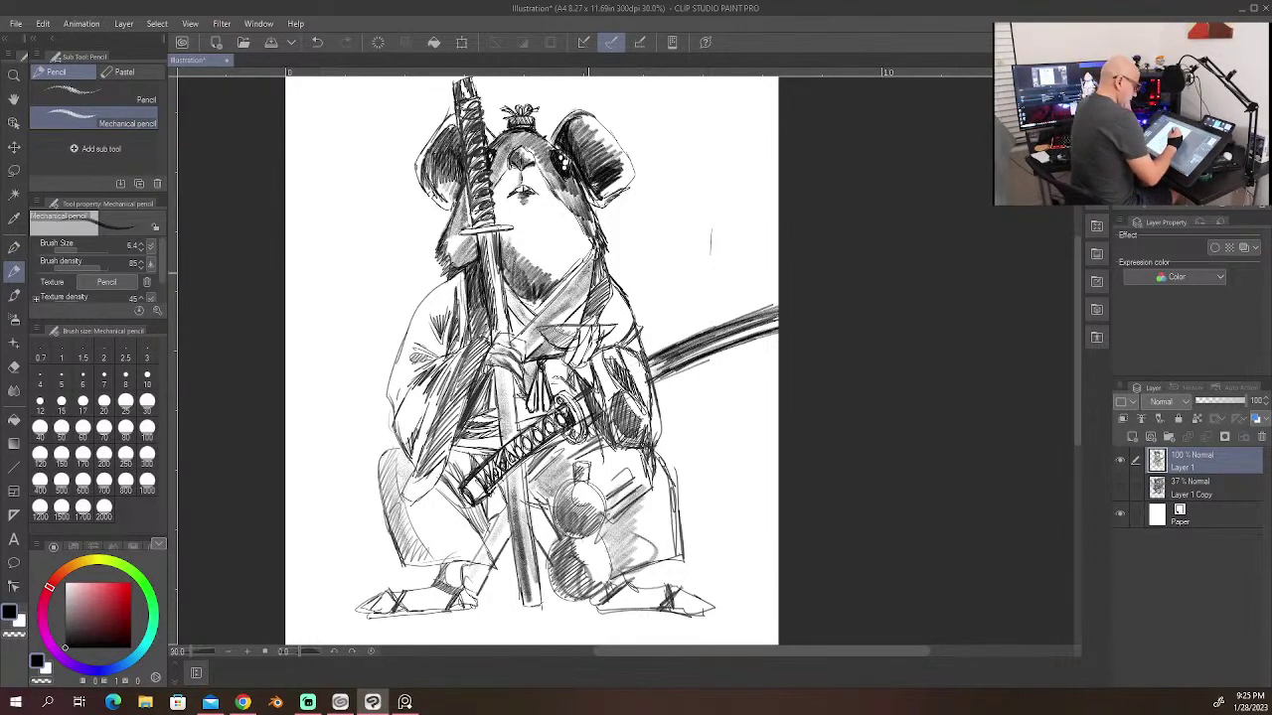
pyautogui.moveTo(596, 254)
pyautogui.mouseDown()
pyautogui.moveTo(571, 285)
pyautogui.moveTo(579, 301)
pyautogui.mouseUp()
pyautogui.moveTo(596, 286); pyautogui.dragTo(581, 306)
pyautogui.moveTo(591, 274); pyautogui.dragTo(574, 309)
pyautogui.moveTo(586, 271); pyautogui.dragTo(572, 310)
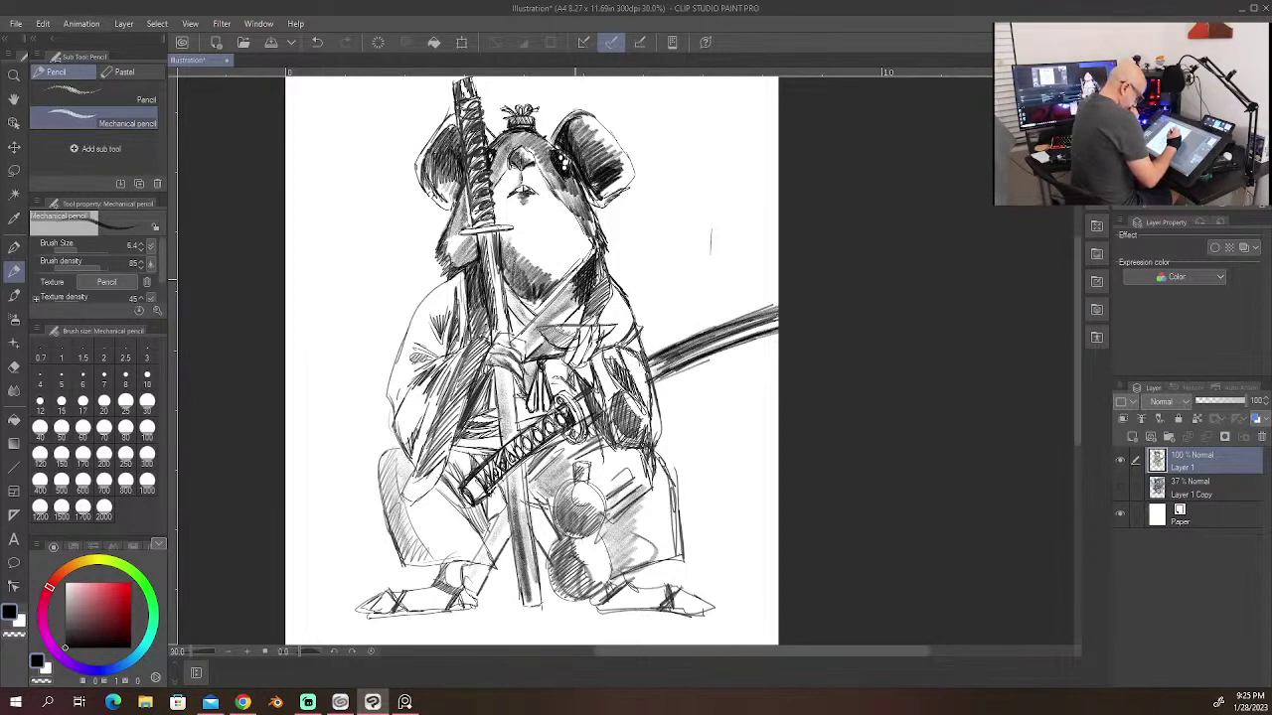
pyautogui.moveTo(604, 252); pyautogui.dragTo(586, 324)
# Step: Add dark accents around the bowl and the collar under the chin, plus fold lines on the trouser leg opposite the gourd
pyautogui.moveTo(596, 318)
pyautogui.mouseDown()
pyautogui.moveTo(541, 339)
pyautogui.moveTo(528, 362)
pyautogui.mouseUp()
pyautogui.moveTo(550, 344); pyautogui.dragTo(526, 364)
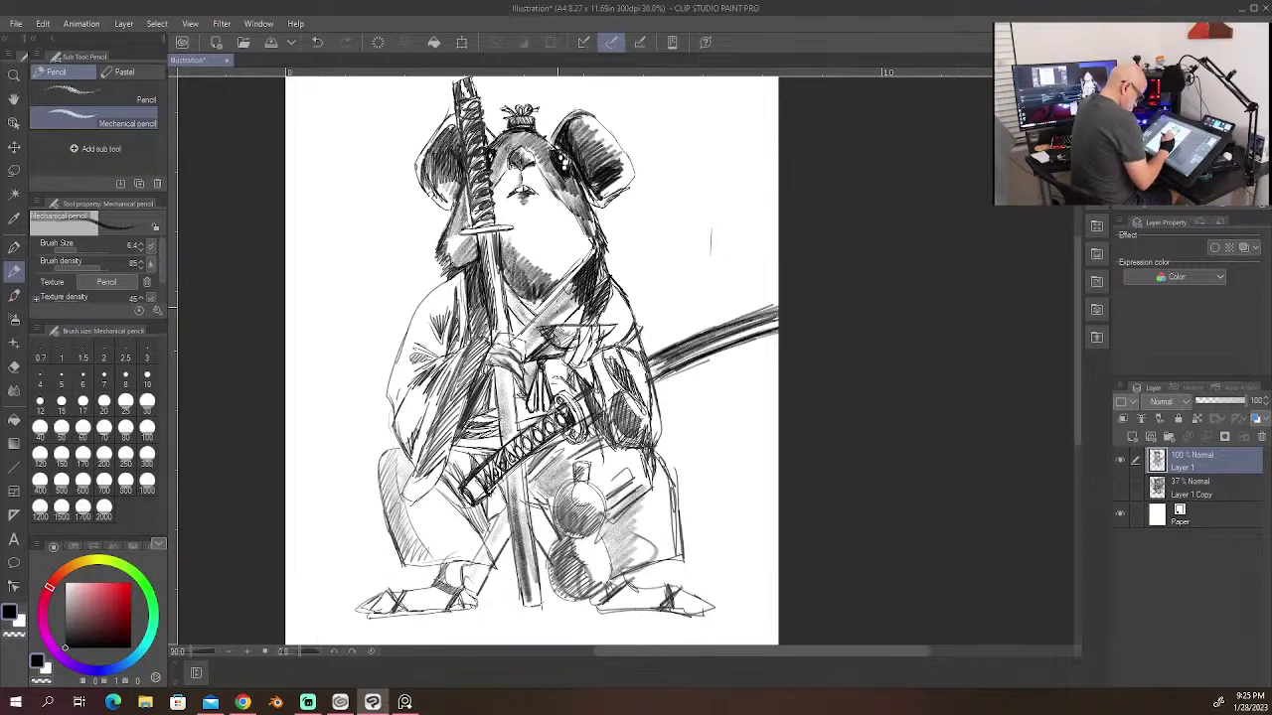
pyautogui.moveTo(520, 298); pyautogui.dragTo(536, 329)
pyautogui.moveTo(518, 292); pyautogui.dragTo(530, 310)
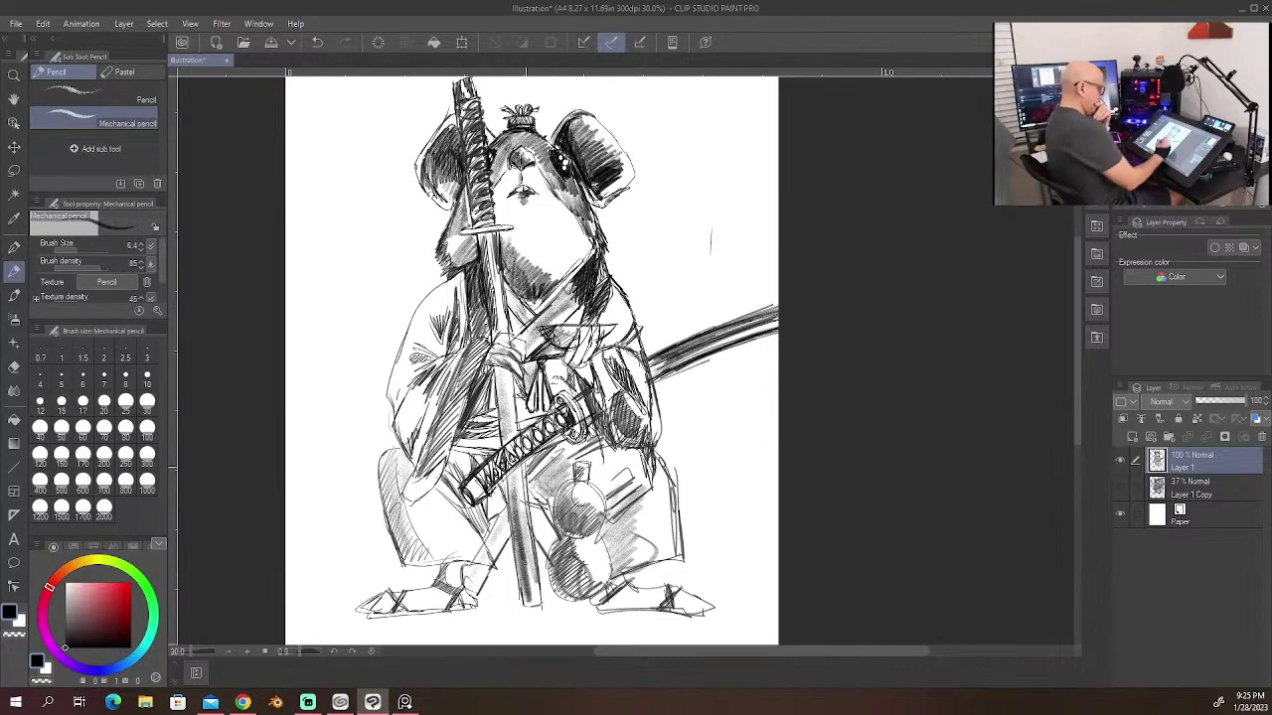
pyautogui.moveTo(531, 490)
pyautogui.mouseDown()
pyautogui.moveTo(554, 522)
pyautogui.moveTo(486, 524)
pyautogui.moveTo(483, 563)
pyautogui.mouseUp()
pyautogui.moveTo(433, 559); pyautogui.dragTo(413, 572)
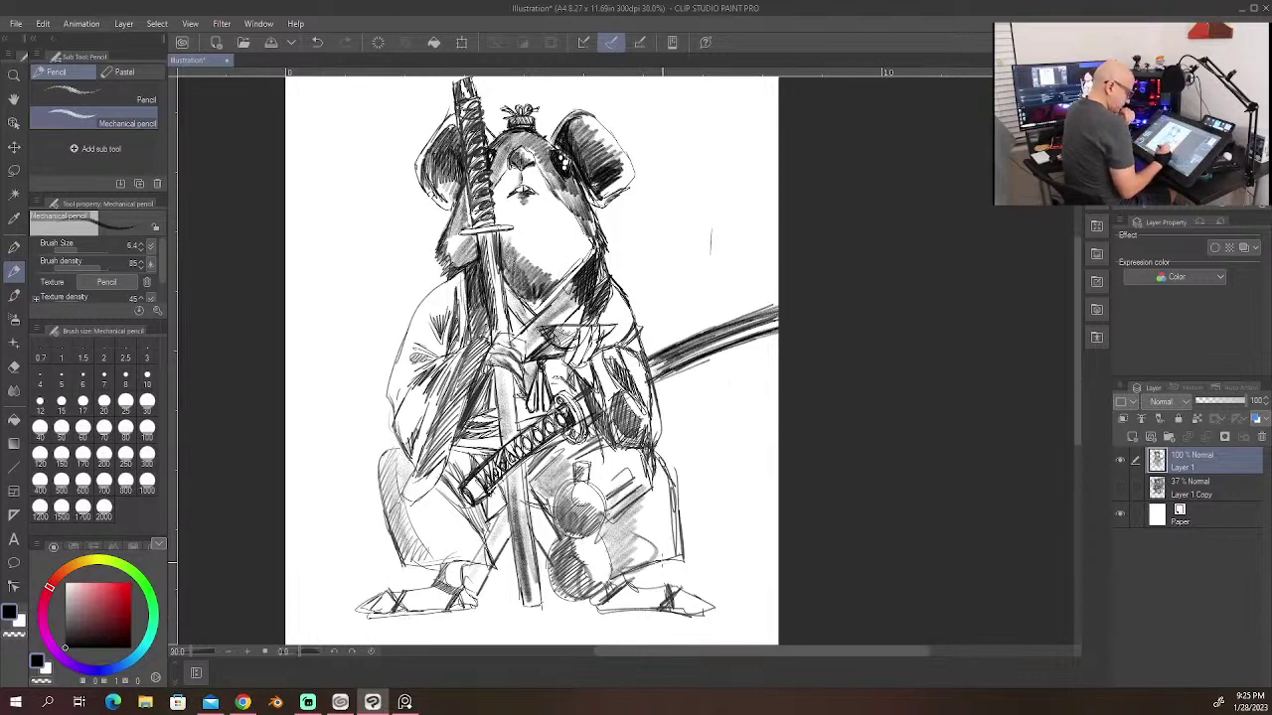
# Step: Sketch a tall hanging banner with a pointed lower end in the background behind the scabbard
pyautogui.moveTo(641, 164); pyautogui.dragTo(644, 316)
pyautogui.moveTo(640, 207)
pyautogui.mouseDown()
pyautogui.moveTo(647, 342)
pyautogui.moveTo(641, 121)
pyautogui.mouseUp()
pyautogui.moveTo(641, 119)
pyautogui.mouseDown()
pyautogui.moveTo(725, 109)
pyautogui.moveTo(765, 290)
pyautogui.mouseUp()
pyautogui.moveTo(769, 341)
pyautogui.mouseDown()
pyautogui.moveTo(770, 457)
pyautogui.moveTo(715, 532)
pyautogui.mouseUp()
pyautogui.moveTo(664, 469)
pyautogui.mouseDown()
pyautogui.moveTo(715, 530)
pyautogui.moveTo(717, 588)
pyautogui.mouseUp()
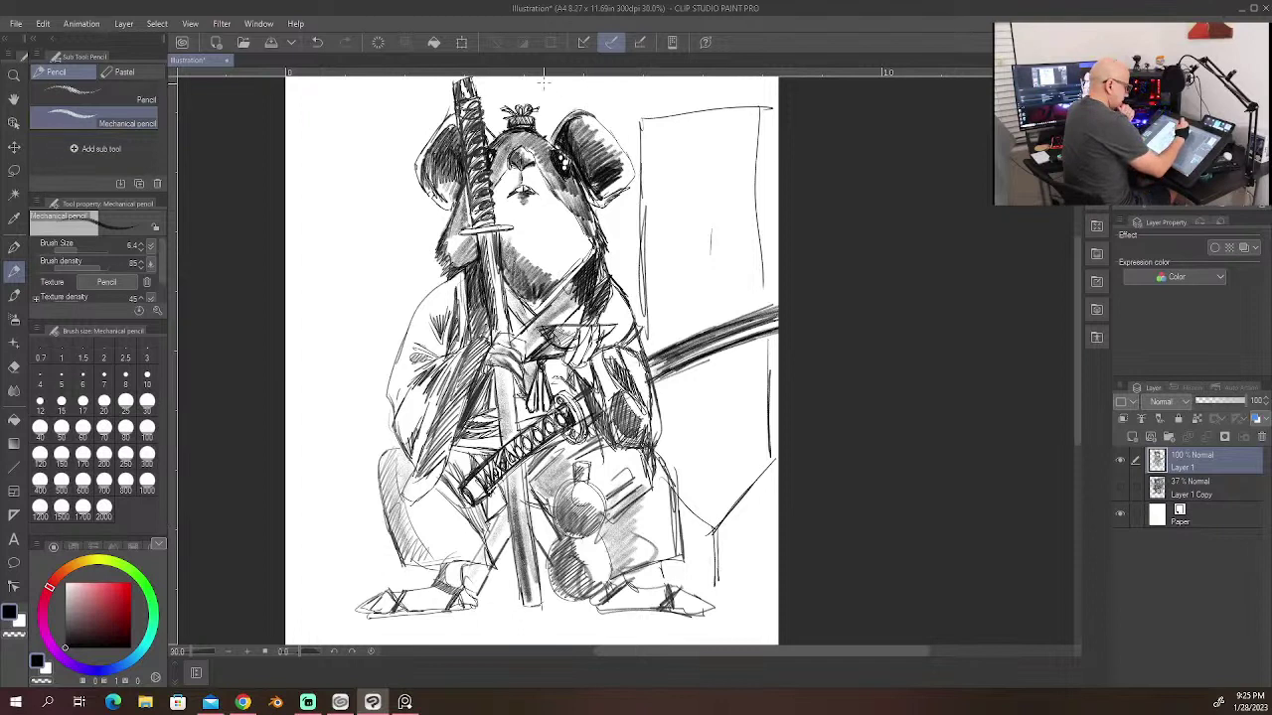
pyautogui.moveTo(760, 109); pyautogui.dragTo(763, 316)
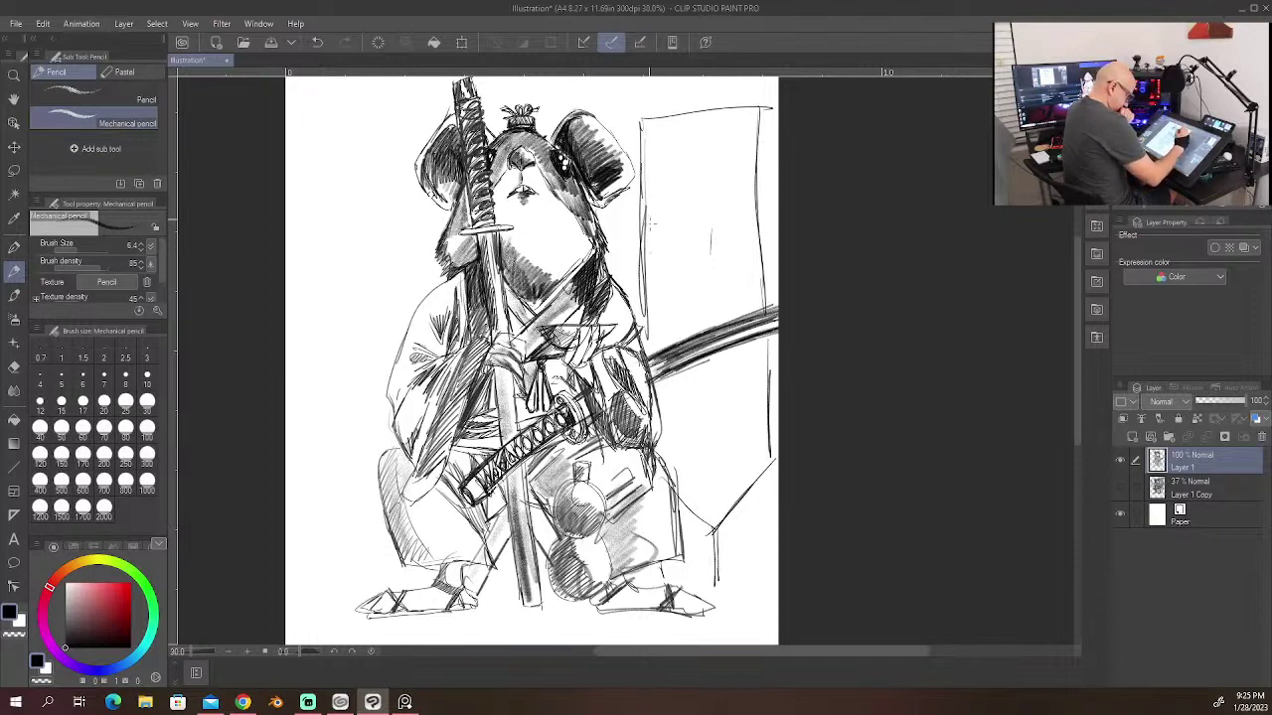
pyautogui.moveTo(654, 250); pyautogui.dragTo(654, 345)
pyautogui.moveTo(767, 403); pyautogui.dragTo(763, 481)
# Step: Draw a ground line on both sides of the feet and outline a low bush beside the trouser leg opposite the banner
pyautogui.moveTo(373, 608); pyautogui.dragTo(286, 610)
pyautogui.moveTo(718, 600); pyautogui.dragTo(778, 599)
pyautogui.moveTo(286, 472)
pyautogui.mouseDown()
pyautogui.moveTo(417, 434)
pyautogui.moveTo(286, 482)
pyautogui.mouseUp()
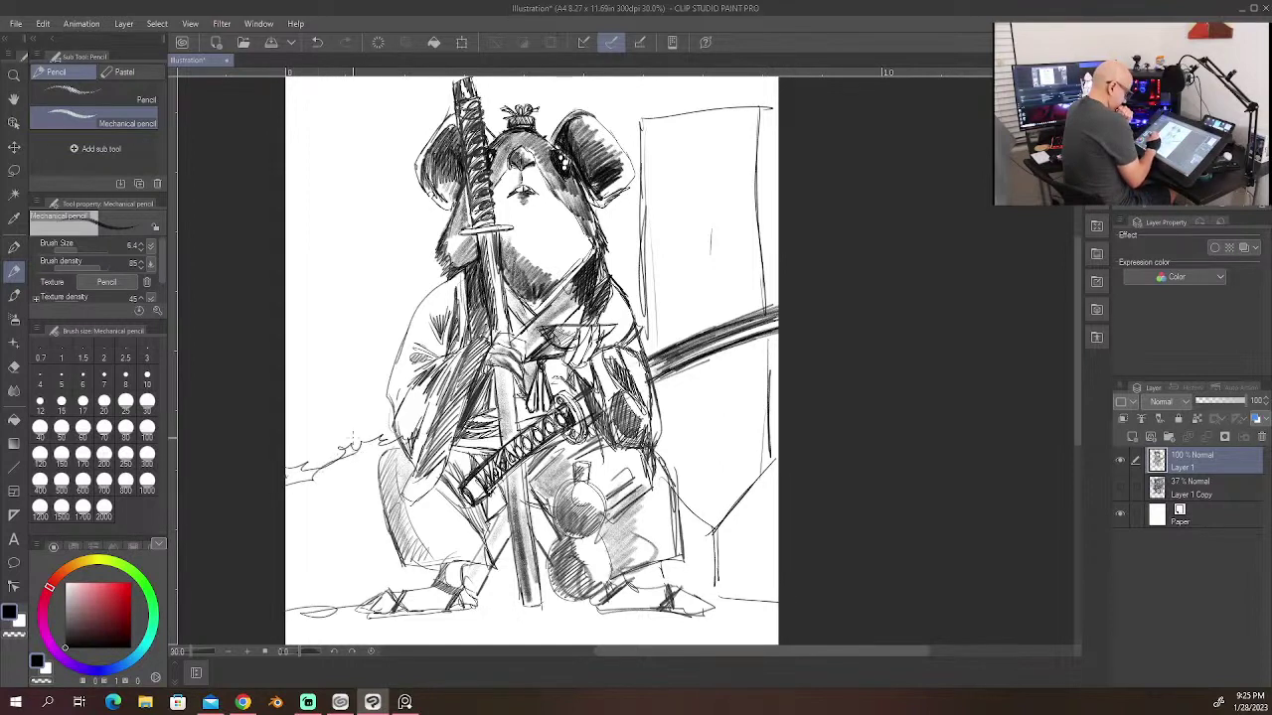
pyautogui.moveTo(366, 442); pyautogui.dragTo(405, 431)
pyautogui.moveTo(347, 473); pyautogui.dragTo(290, 536)
pyautogui.moveTo(306, 545)
pyautogui.mouseDown()
pyautogui.moveTo(387, 545)
pyautogui.moveTo(399, 578)
pyautogui.mouseUp()
pyautogui.moveTo(385, 558)
pyautogui.mouseDown()
pyautogui.moveTo(415, 583)
pyautogui.moveTo(425, 570)
pyautogui.moveTo(389, 600)
pyautogui.mouseUp()
pyautogui.moveTo(373, 552); pyautogui.dragTo(372, 587)
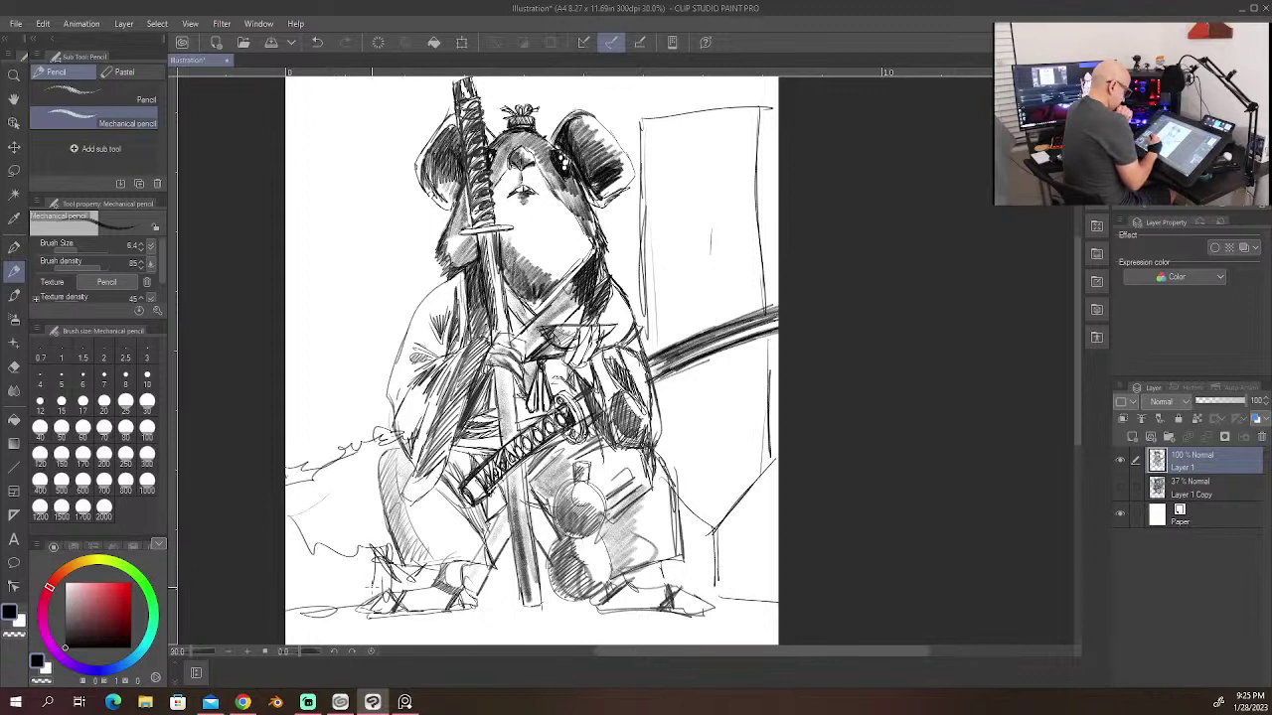
# Step: Add leafy detail to the bush's upper edge and sketch a second jagged foliage shape above it beside the sleeve
pyautogui.moveTo(316, 443); pyautogui.dragTo(316, 467)
pyautogui.moveTo(353, 427); pyautogui.dragTo(356, 447)
pyautogui.moveTo(383, 404)
pyautogui.mouseDown()
pyautogui.moveTo(286, 399)
pyautogui.moveTo(392, 427)
pyautogui.mouseUp()
pyautogui.moveTo(295, 408); pyautogui.dragTo(372, 397)
pyautogui.moveTo(306, 399)
pyautogui.mouseDown()
pyautogui.moveTo(326, 351)
pyautogui.moveTo(374, 335)
pyautogui.moveTo(377, 364)
pyautogui.mouseUp()
pyautogui.moveTo(396, 369)
pyautogui.mouseDown()
pyautogui.moveTo(358, 365)
pyautogui.moveTo(288, 403)
pyautogui.mouseUp()
pyautogui.moveTo(369, 338); pyautogui.dragTo(308, 391)
pyautogui.moveTo(326, 376); pyautogui.dragTo(294, 411)
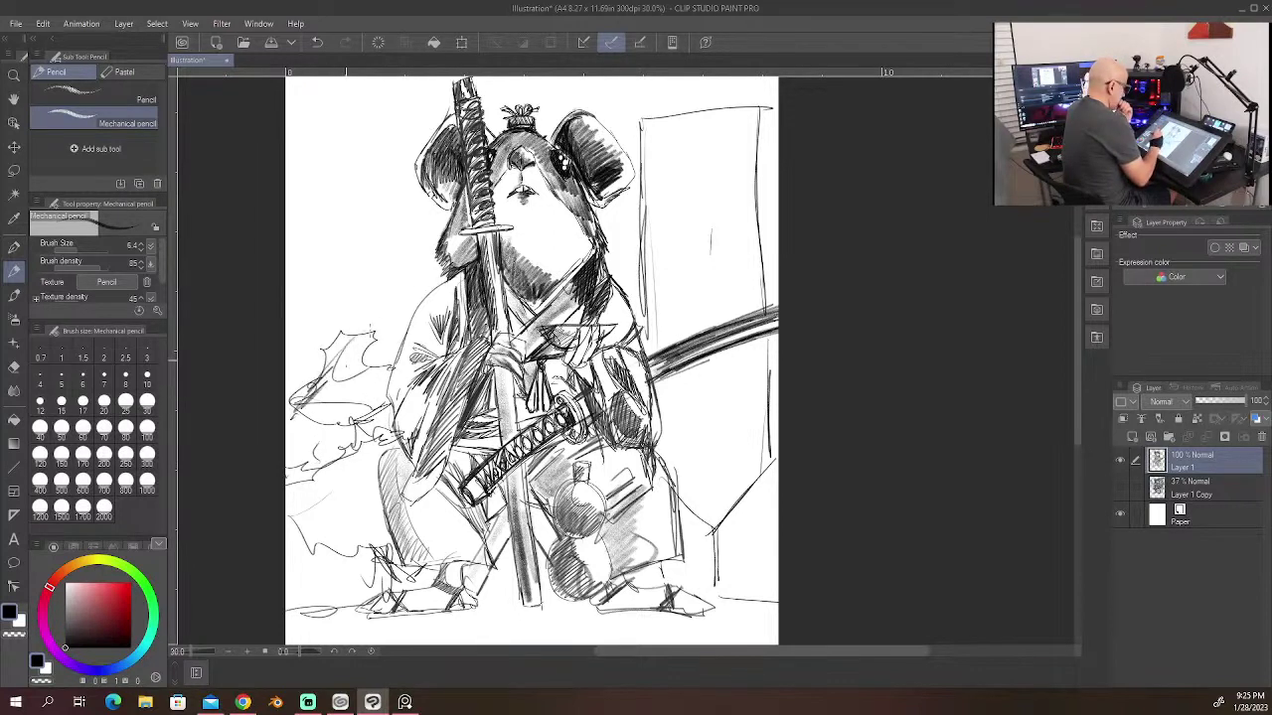
# Step: Set the brush size to 60 and shade the two foliage shapes beside the robe
pyautogui.click(83, 400)
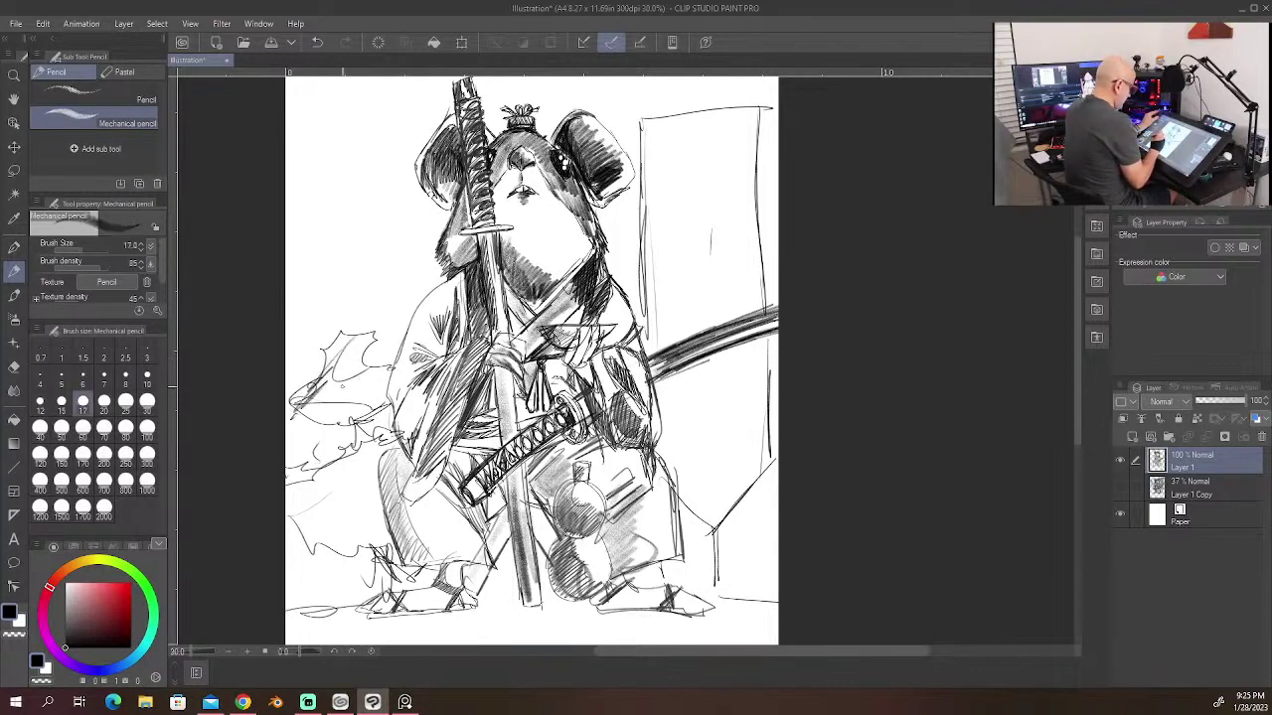
pyautogui.click(82, 428)
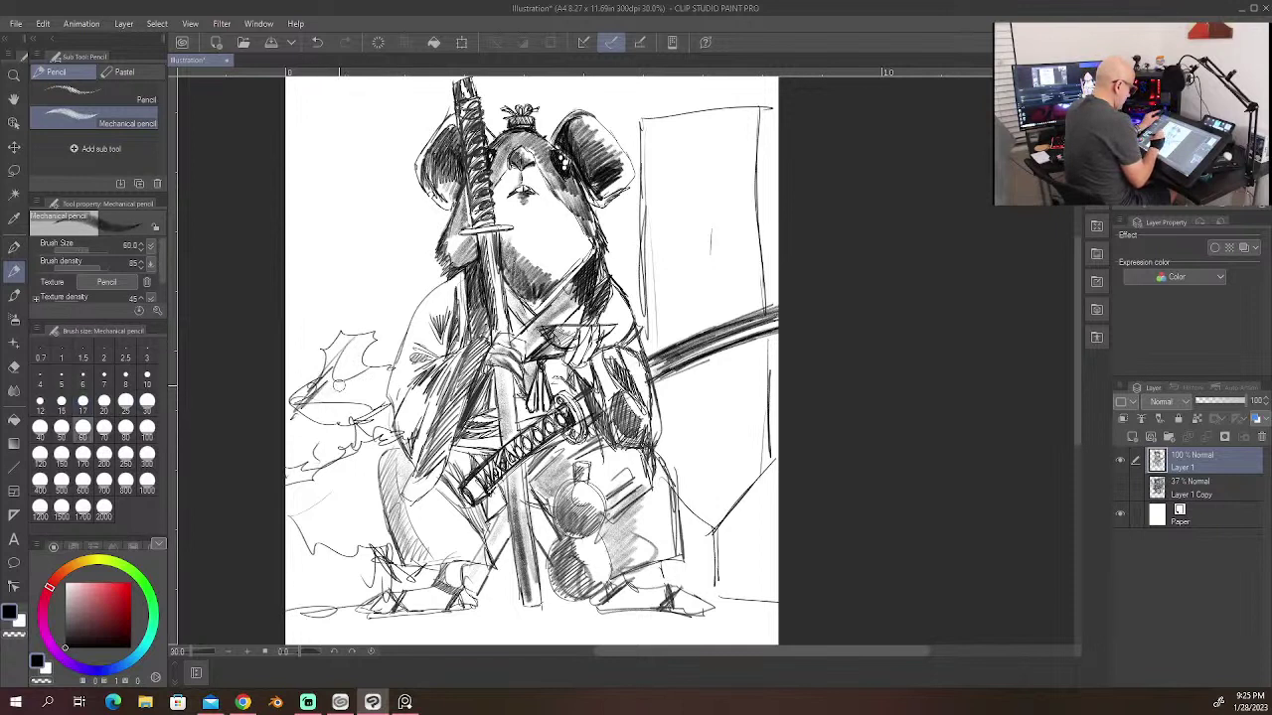
pyautogui.moveTo(332, 385)
pyautogui.mouseDown()
pyautogui.moveTo(316, 406)
pyautogui.moveTo(360, 383)
pyautogui.moveTo(310, 416)
pyautogui.mouseUp()
pyautogui.moveTo(338, 360)
pyautogui.mouseDown()
pyautogui.moveTo(308, 407)
pyautogui.moveTo(378, 393)
pyautogui.moveTo(308, 419)
pyautogui.moveTo(385, 415)
pyautogui.mouseUp()
pyautogui.moveTo(349, 466)
pyautogui.mouseDown()
pyautogui.moveTo(316, 497)
pyautogui.moveTo(336, 525)
pyautogui.moveTo(365, 548)
pyautogui.moveTo(407, 515)
pyautogui.mouseUp()
# Step: Shade the banner with vertical and diagonal strokes, and add faint diagonal texture to the background around the head
pyautogui.moveTo(675, 159); pyautogui.dragTo(681, 338)
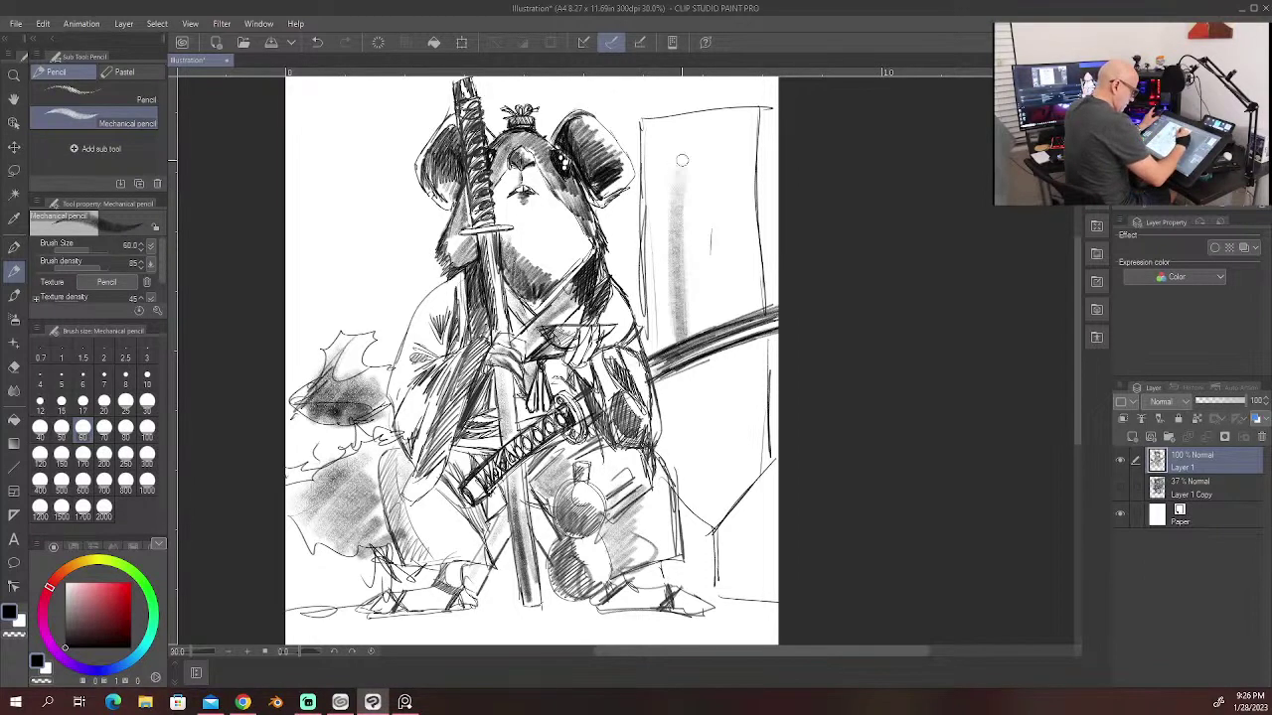
pyautogui.moveTo(666, 189); pyautogui.dragTo(646, 323)
pyautogui.moveTo(757, 210); pyautogui.dragTo(685, 287)
pyautogui.moveTo(761, 246)
pyautogui.mouseDown()
pyautogui.moveTo(688, 309)
pyautogui.moveTo(675, 457)
pyautogui.moveTo(703, 588)
pyautogui.mouseUp()
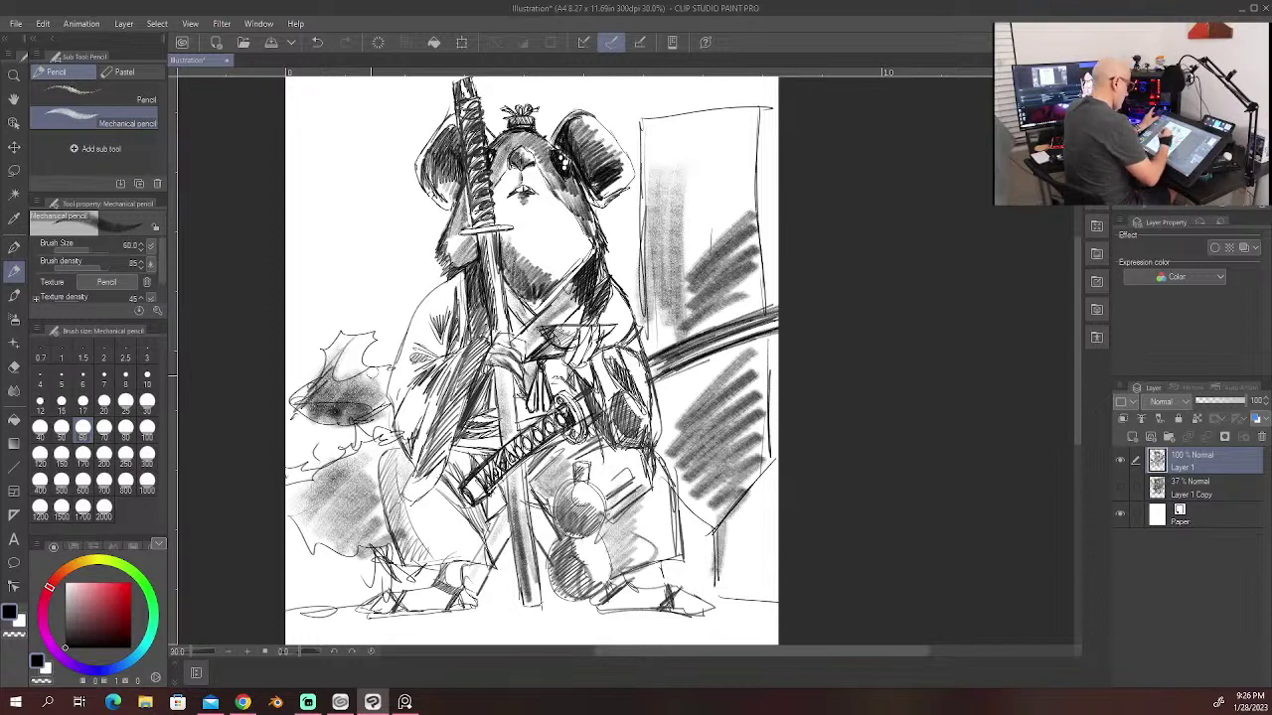
pyautogui.moveTo(320, 262)
pyautogui.mouseDown()
pyautogui.moveTo(286, 278)
pyautogui.moveTo(324, 105)
pyautogui.moveTo(360, 108)
pyautogui.moveTo(375, 204)
pyautogui.moveTo(449, 191)
pyautogui.moveTo(426, 295)
pyautogui.mouseUp()
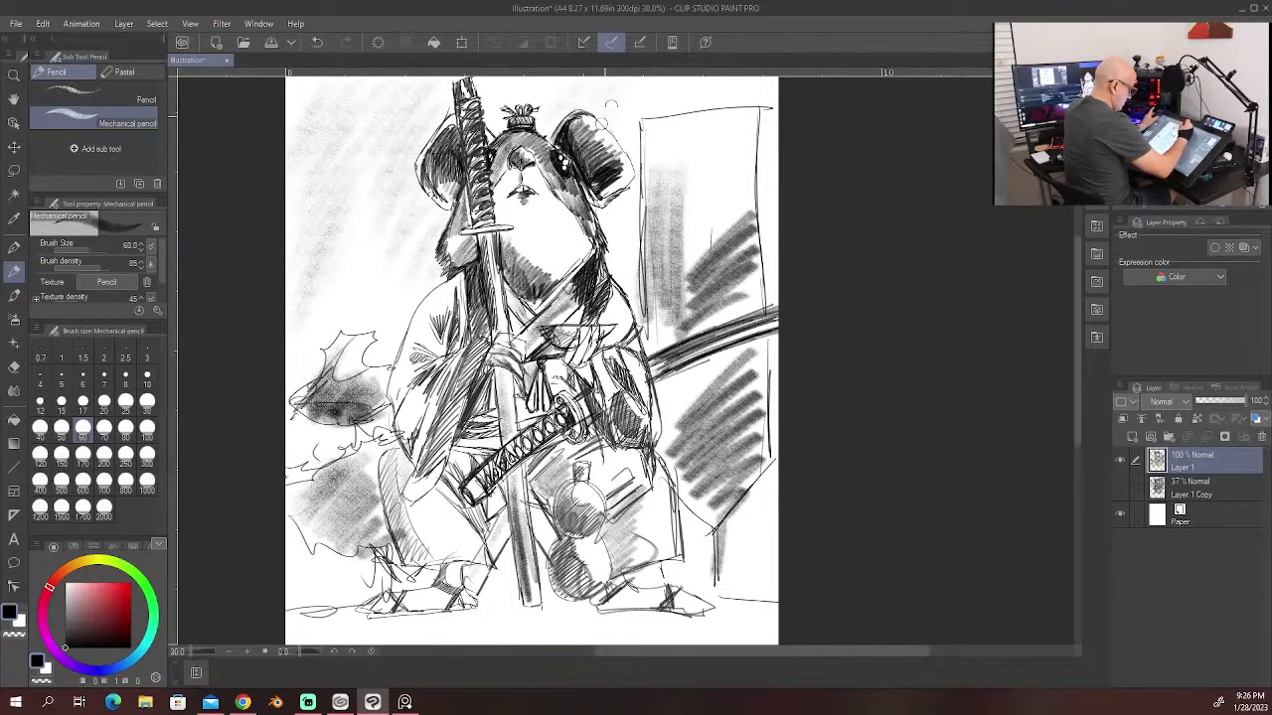
pyautogui.moveTo(701, 125); pyautogui.dragTo(721, 388)
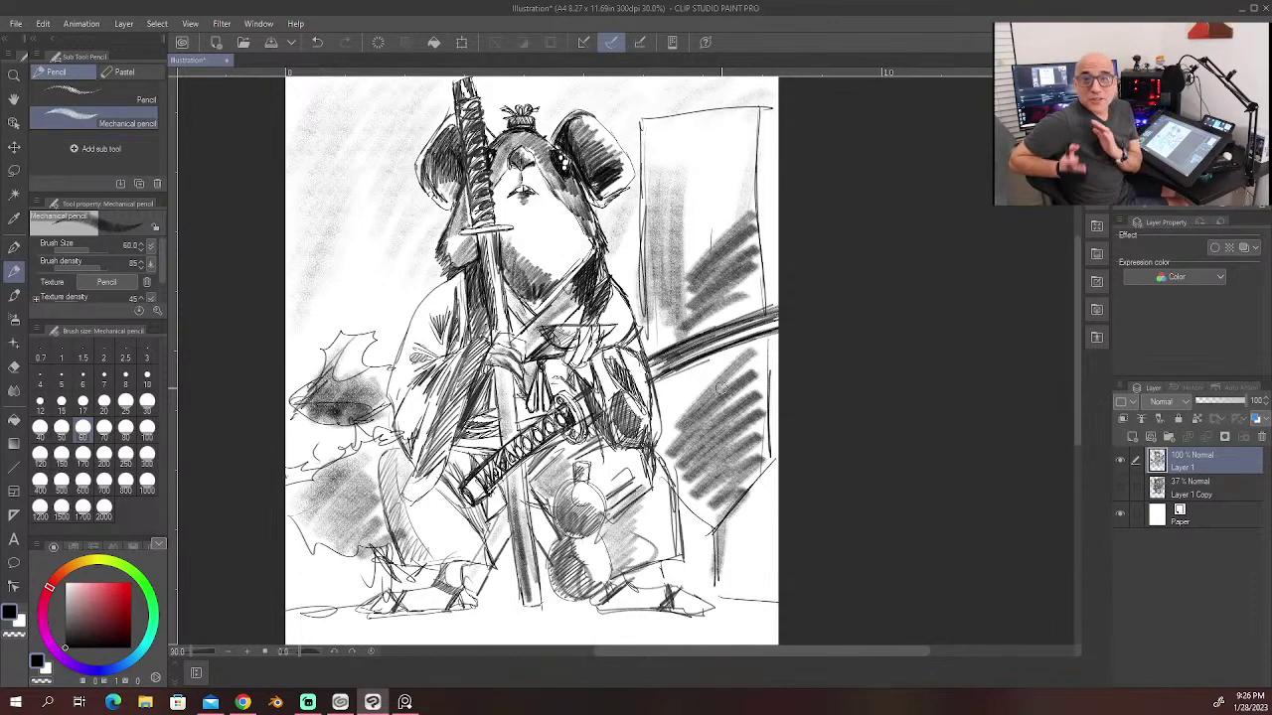
# Step: Start opening a file and look through the illustrations in the conceptart folder
pyautogui.click(16, 23)
pyautogui.click(55, 73)
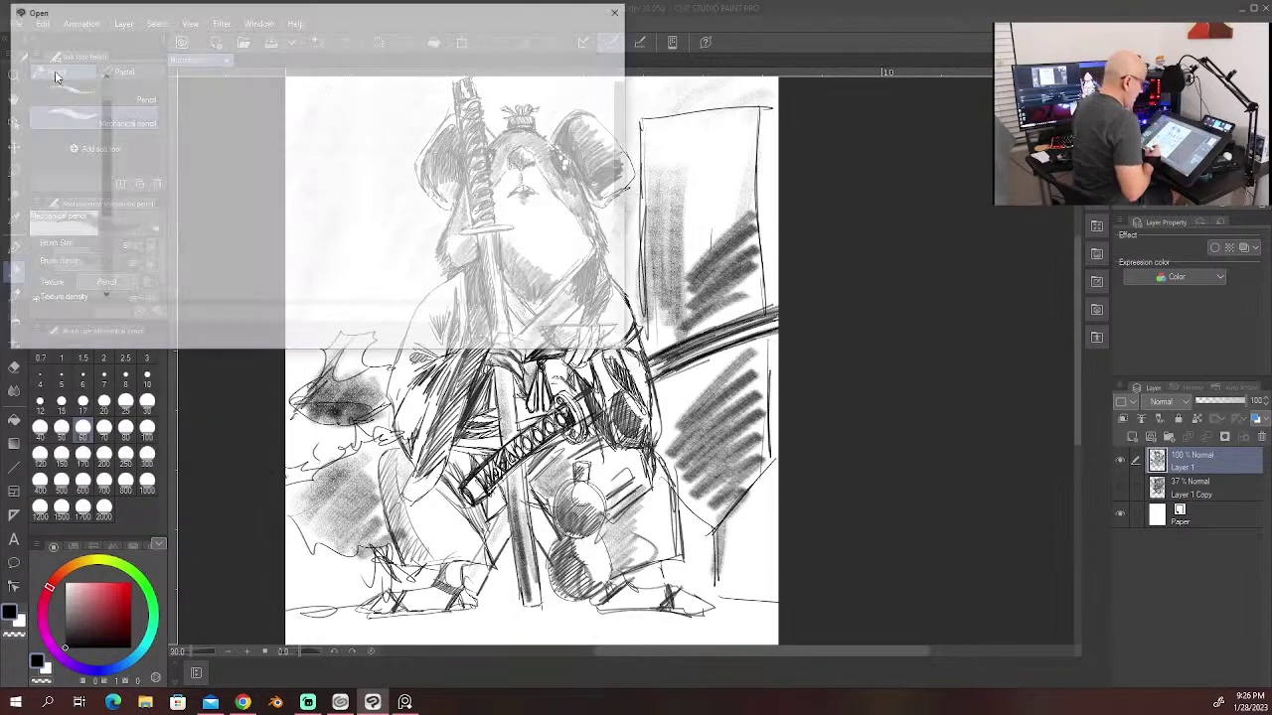
pyautogui.scroll(-3, 612, 280)
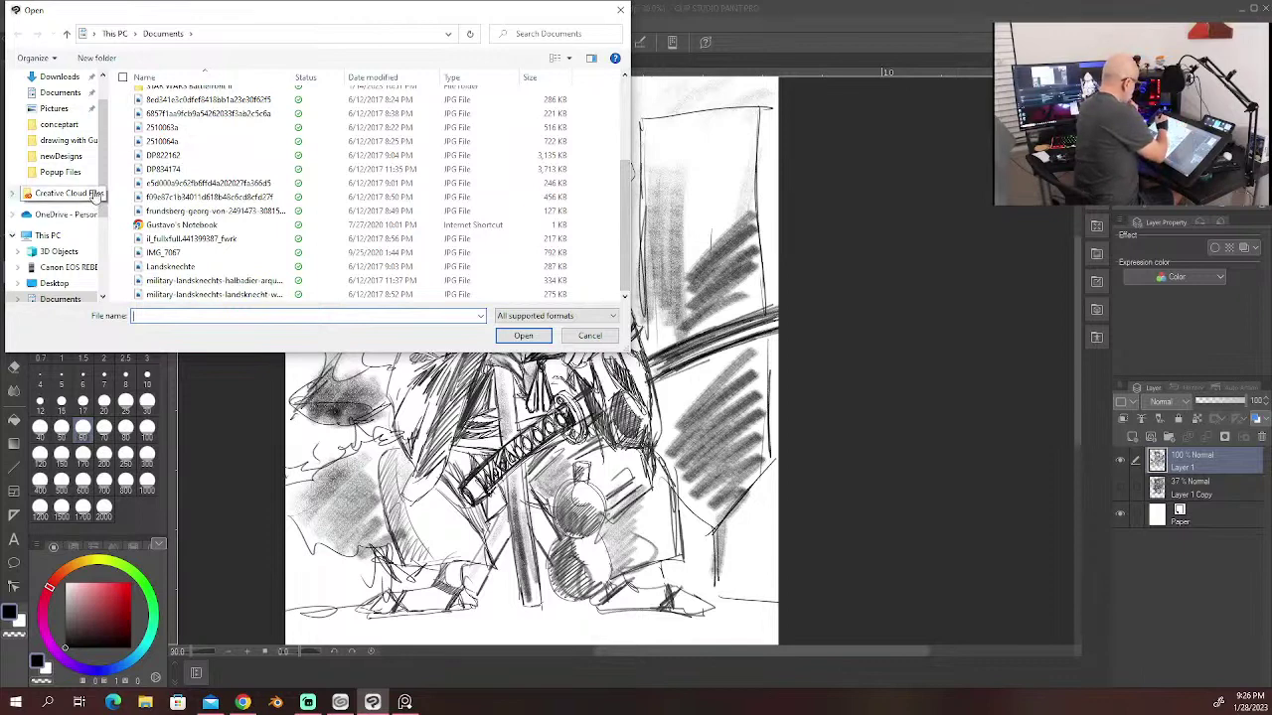
pyautogui.click(82, 124)
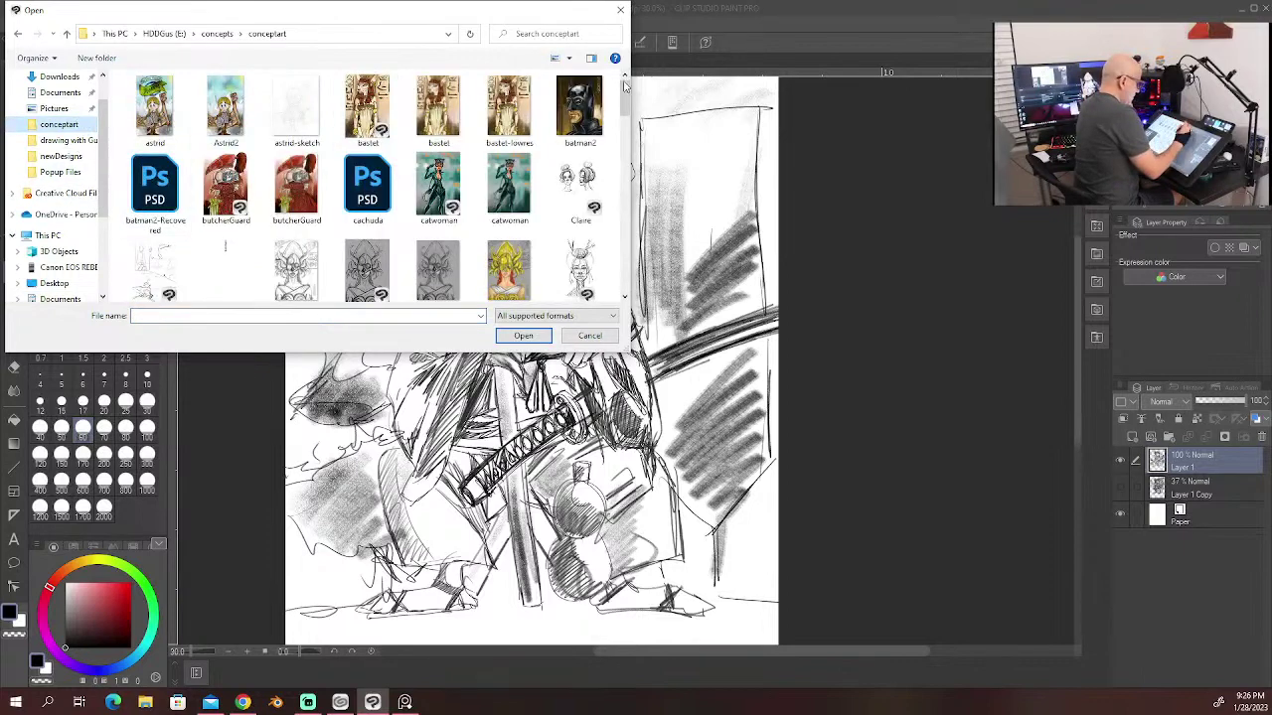
pyautogui.moveTo(626, 117); pyautogui.dragTo(621, 289)
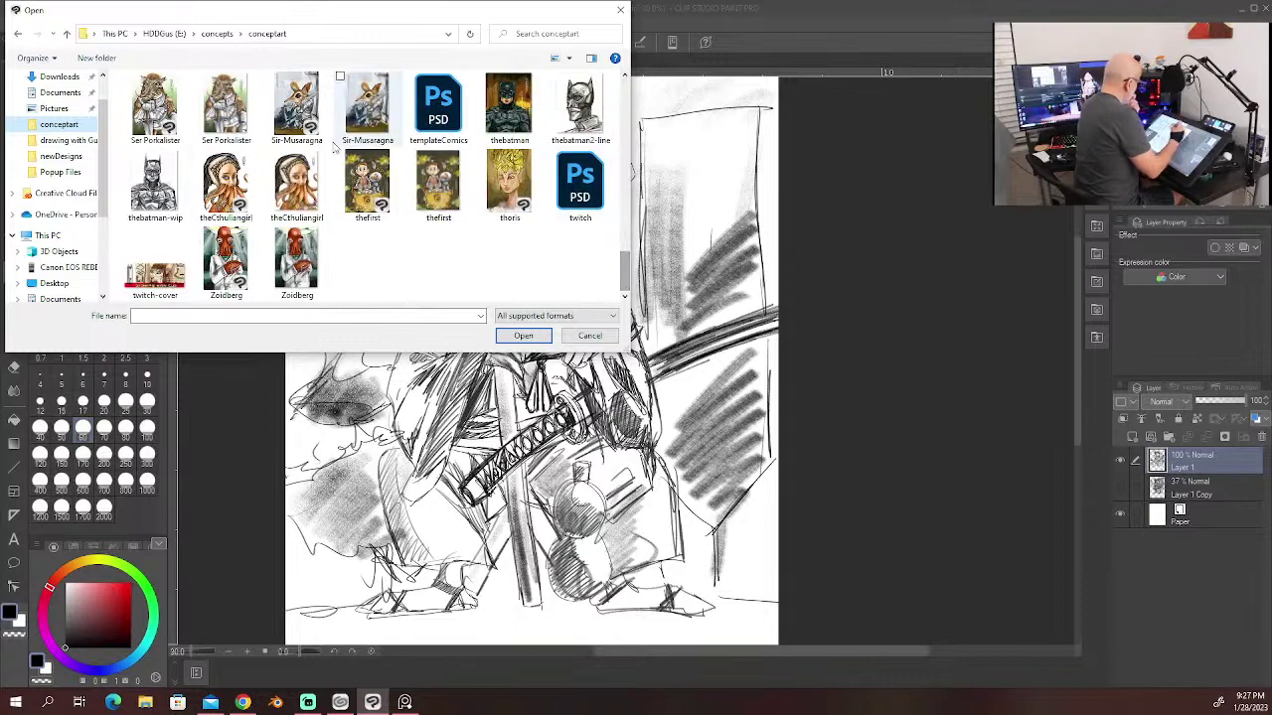
# Step: Open the cthulianPrist-warrior illustration from the concepts-new folder on the D: drive
pyautogui.moveTo(101, 211); pyautogui.dragTo(105, 287)
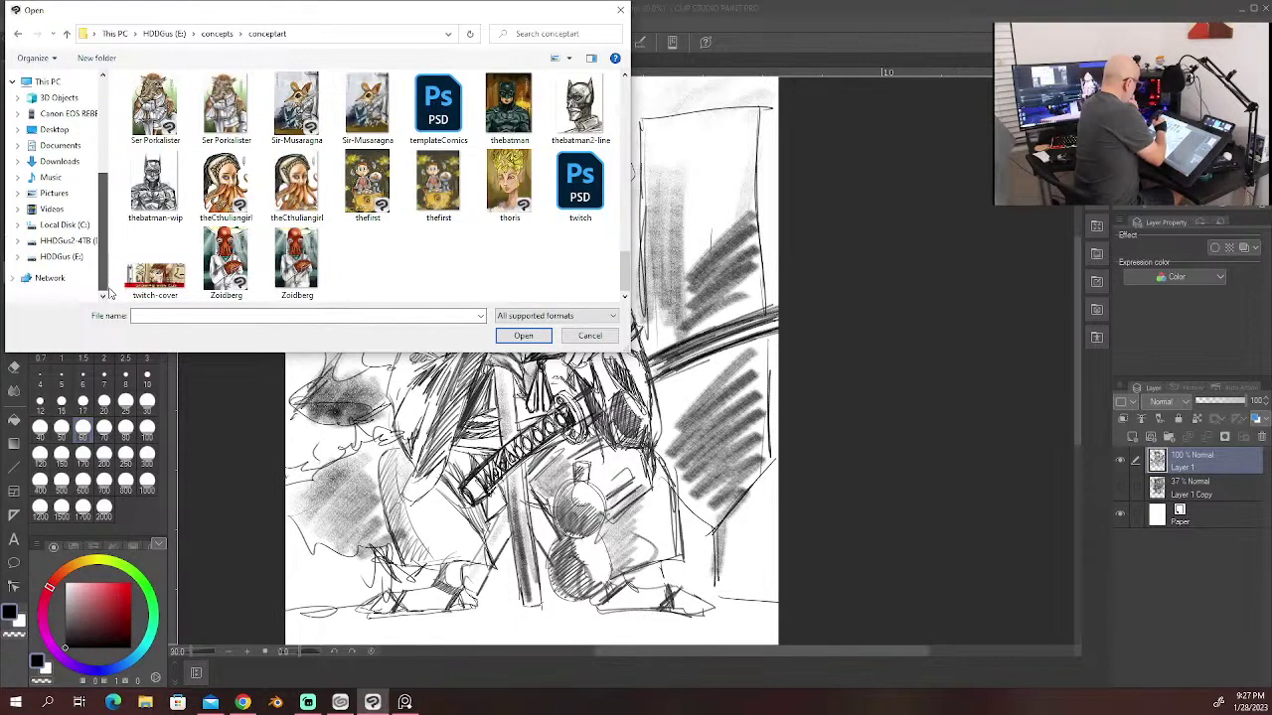
pyautogui.click(76, 243)
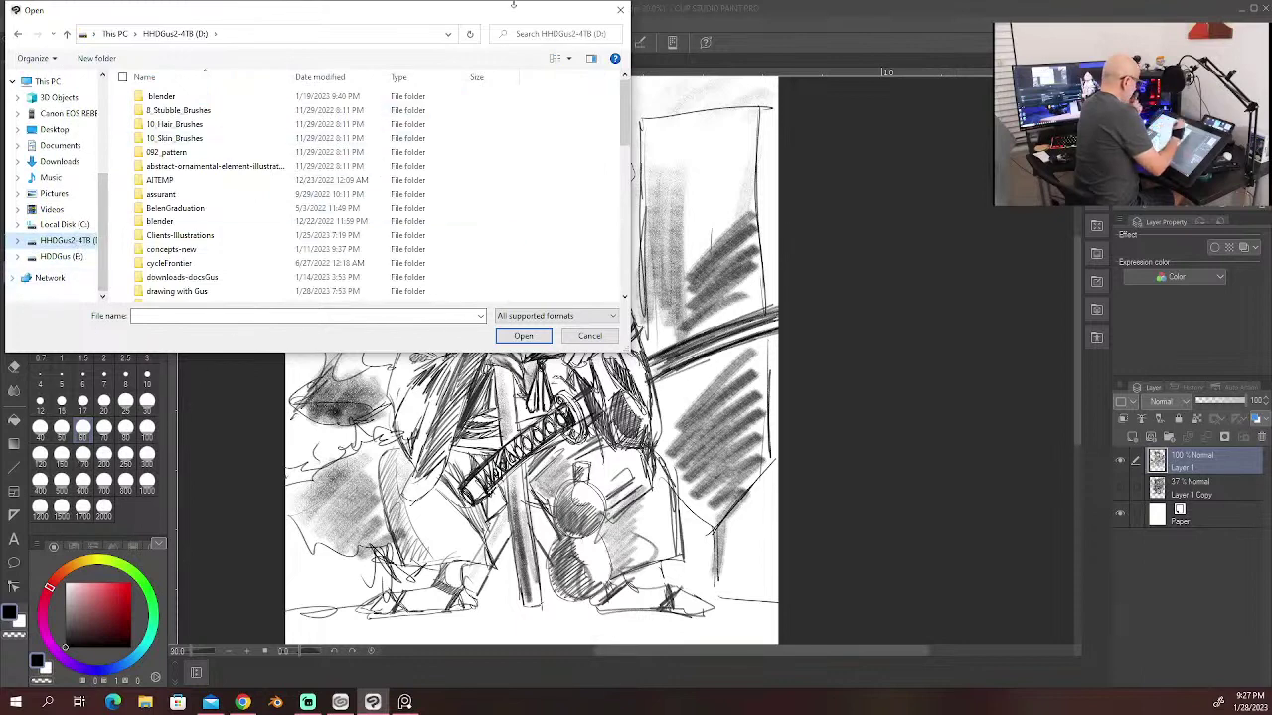
pyautogui.moveTo(626, 134); pyautogui.dragTo(626, 181)
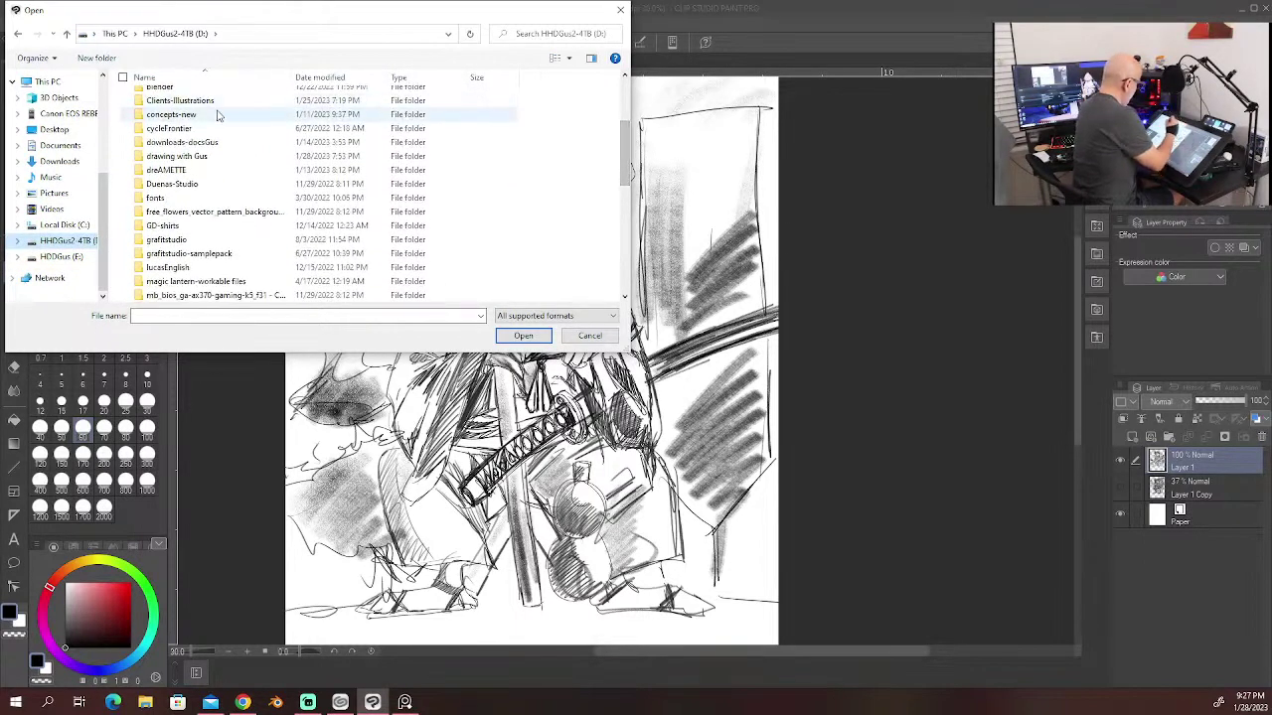
pyautogui.doubleClick(171, 115)
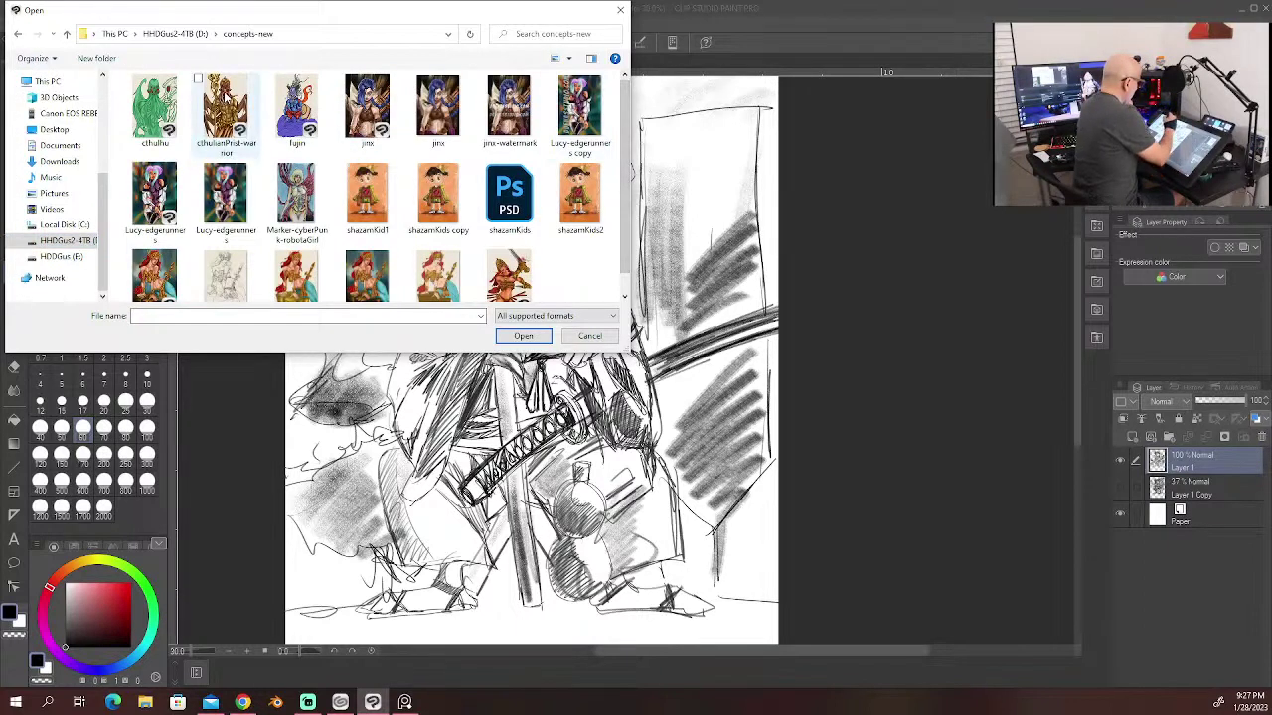
pyautogui.click(225, 109)
pyautogui.click(524, 336)
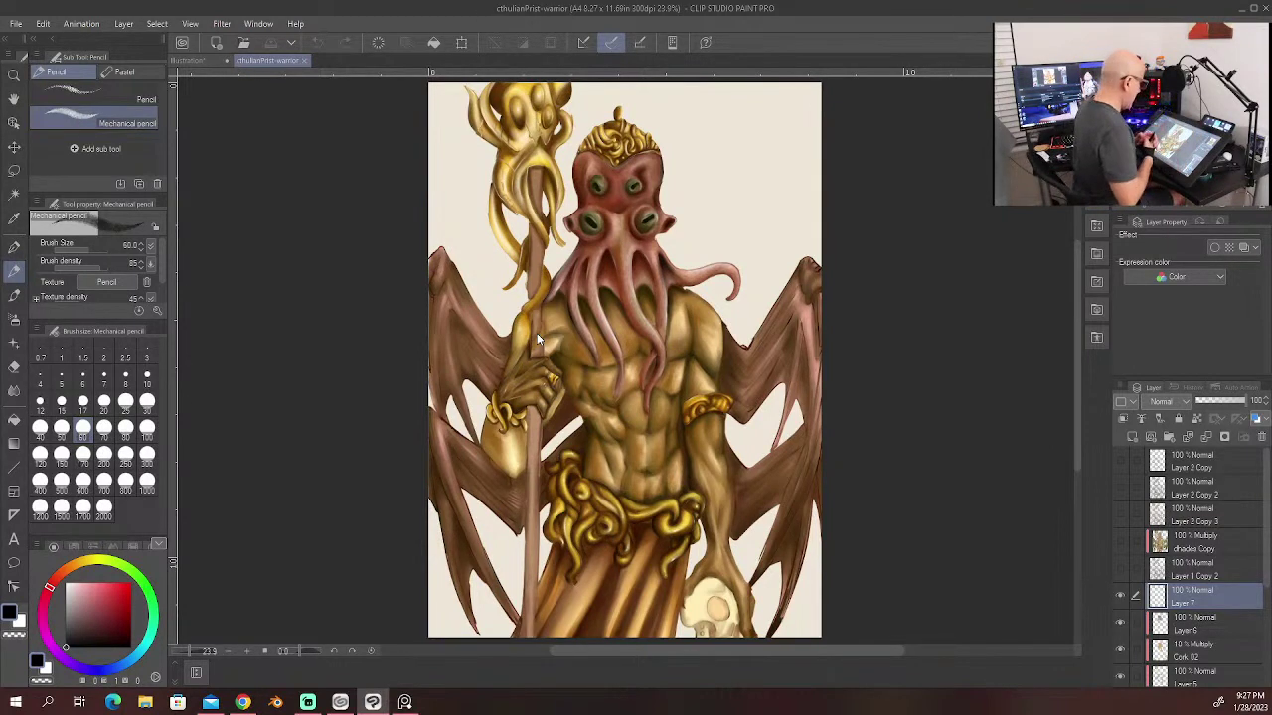
# Step: Return to the unsaved sketch and save it in the concepts-new folder as mouserakawa2 in CLIP STUDIO FORMAT
pyautogui.click(195, 60)
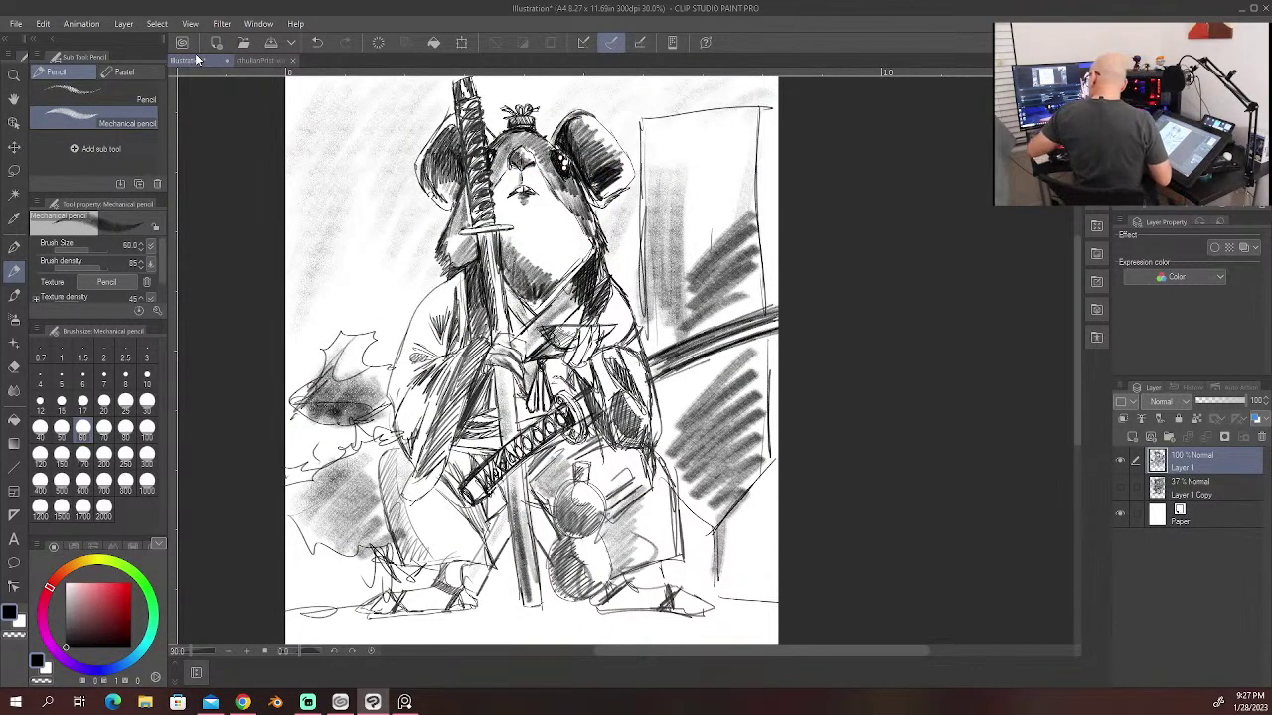
pyautogui.hotkey('ctrl', 's')
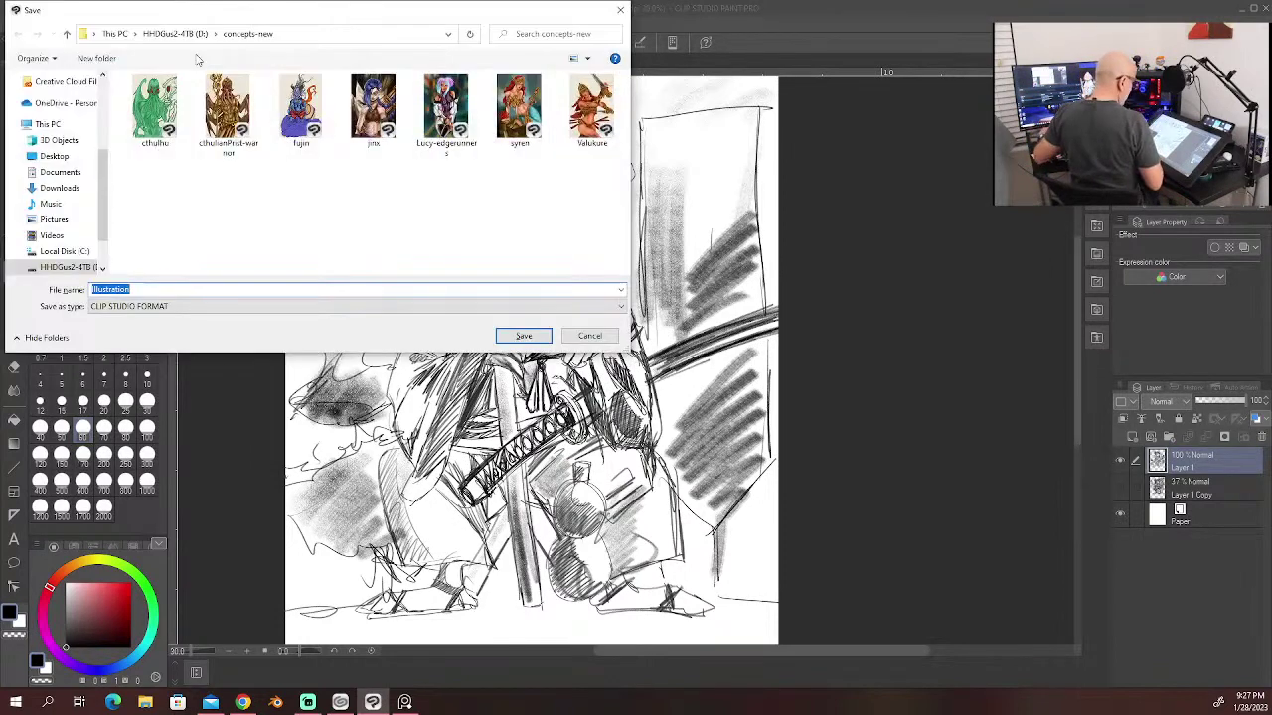
pyautogui.write('mouserakawa2')
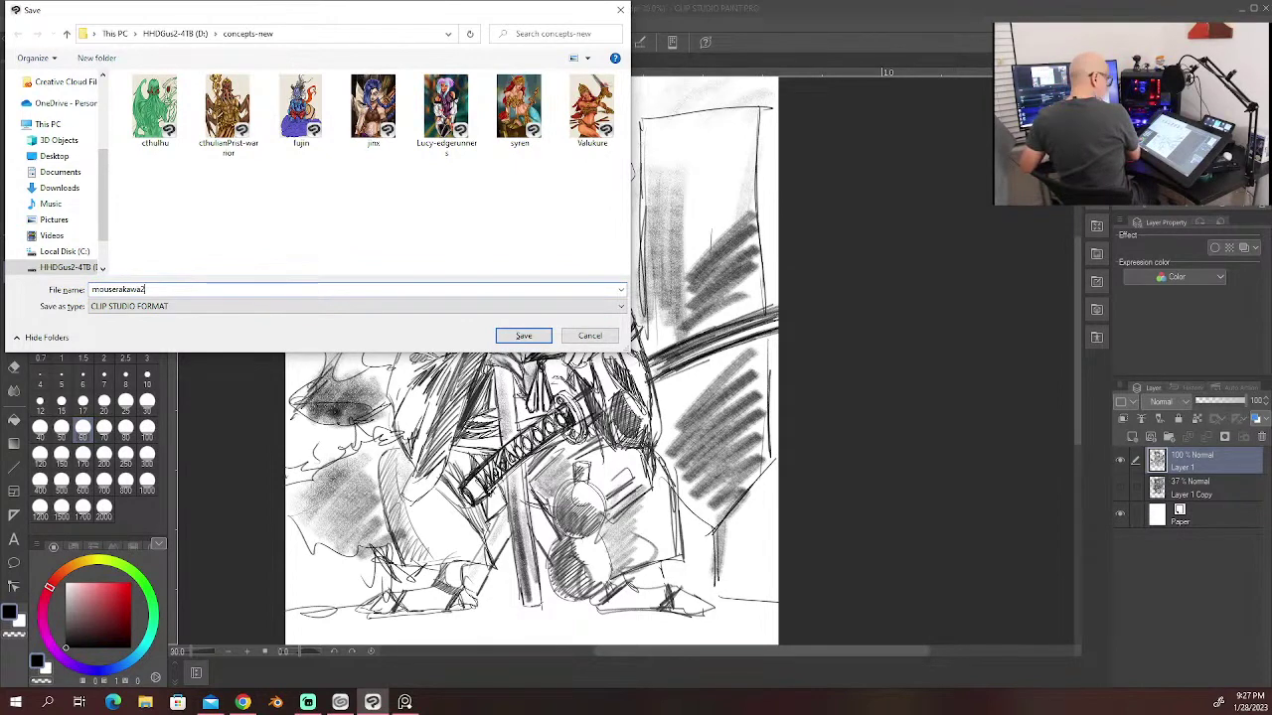
pyautogui.press('Return')
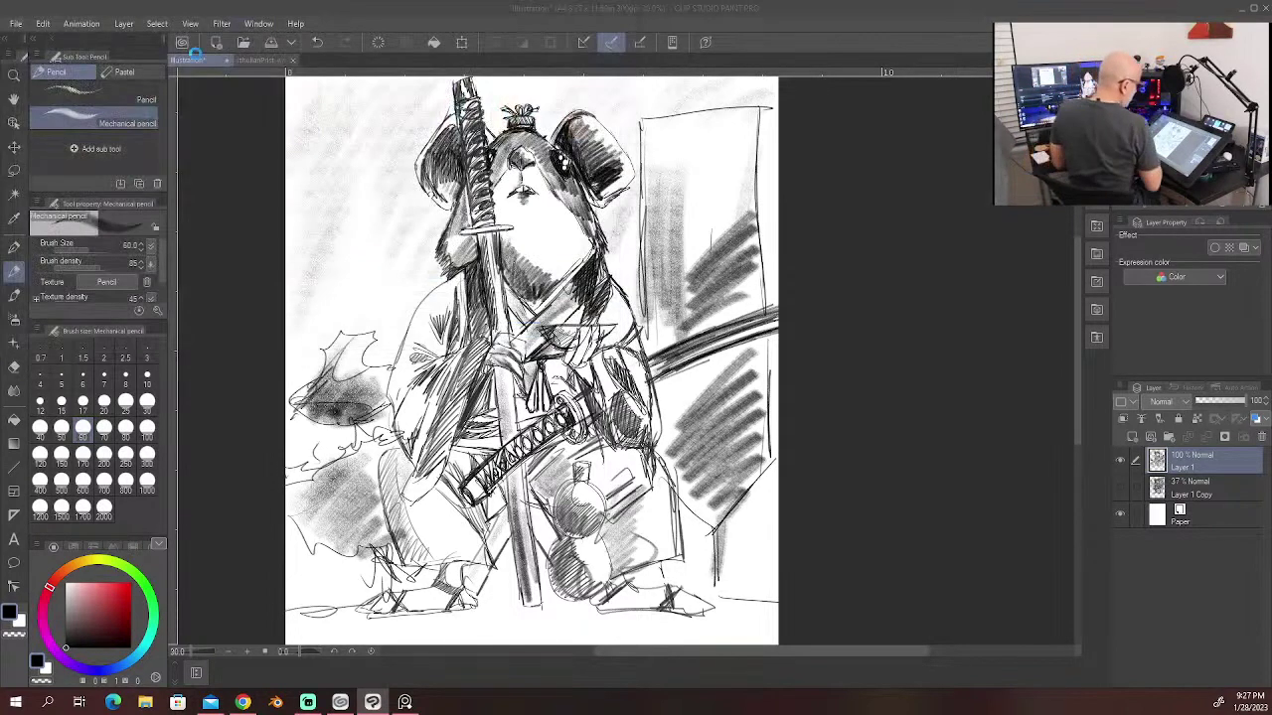